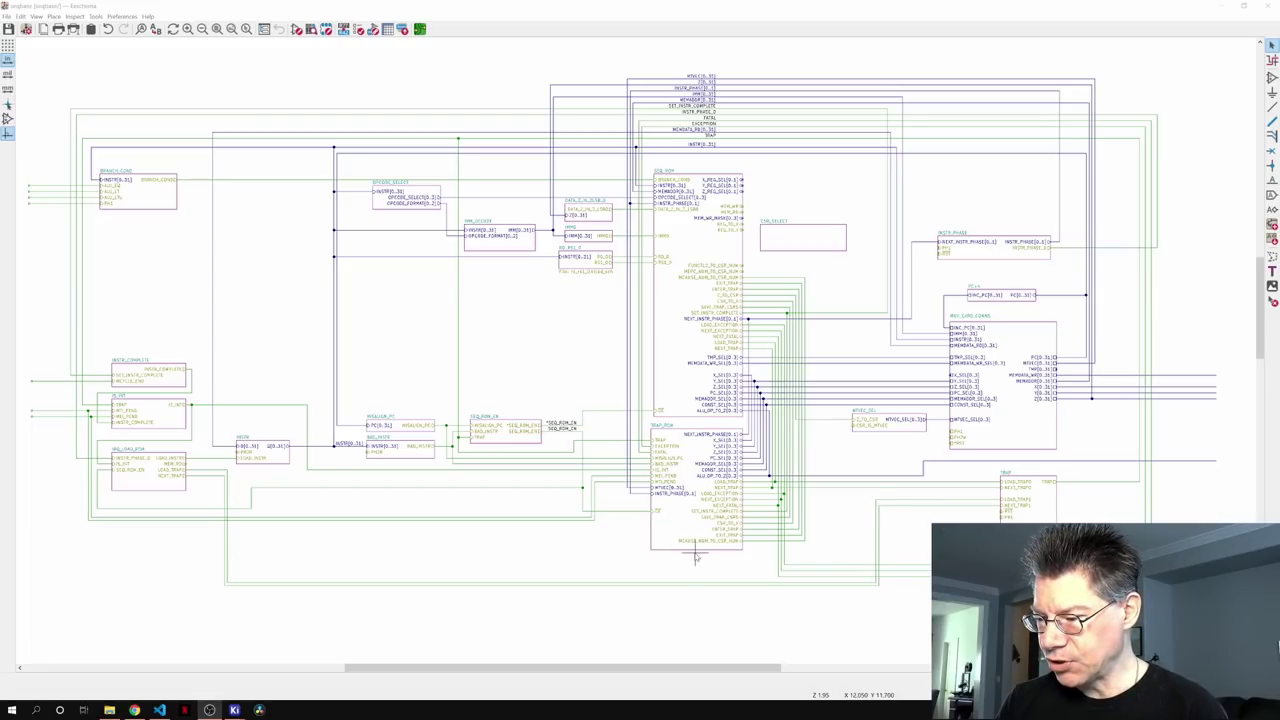
- Open the SEQ_ROM_EN subsheet, examine its two three-input gates, and return to the root schematic
middle_click_drag(612, 430, 652, 400)
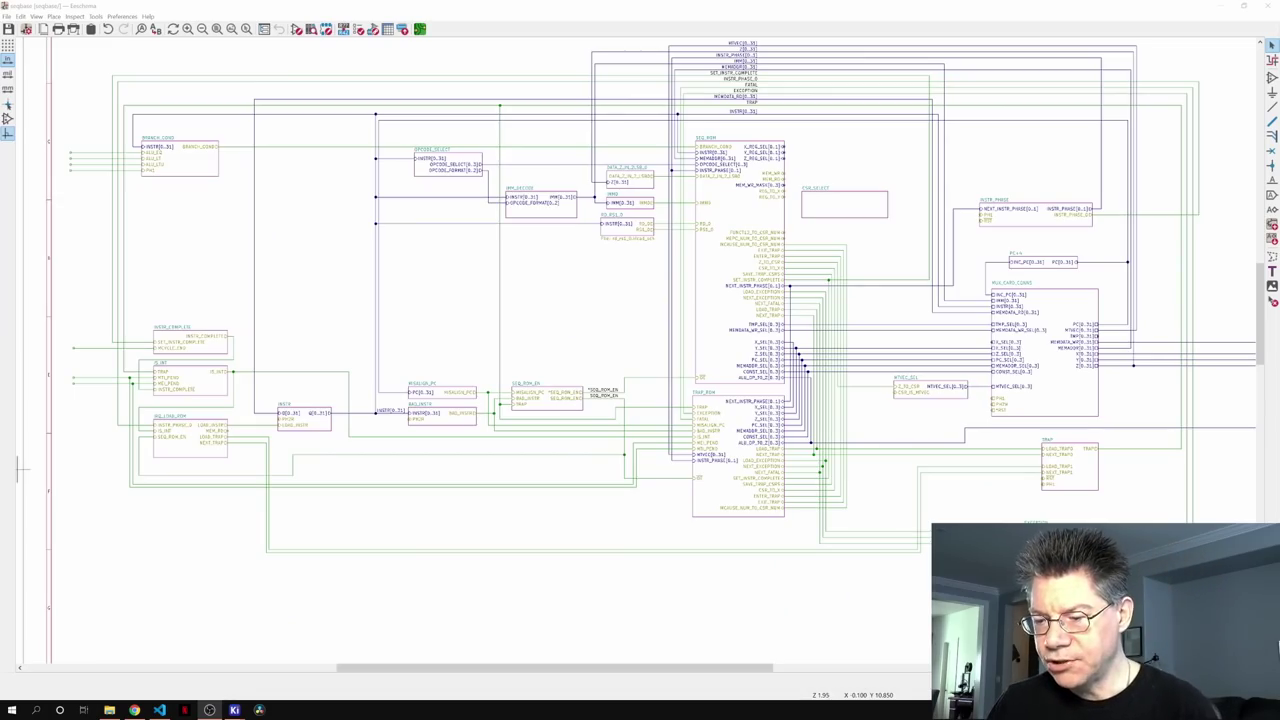
left_click(546, 407)
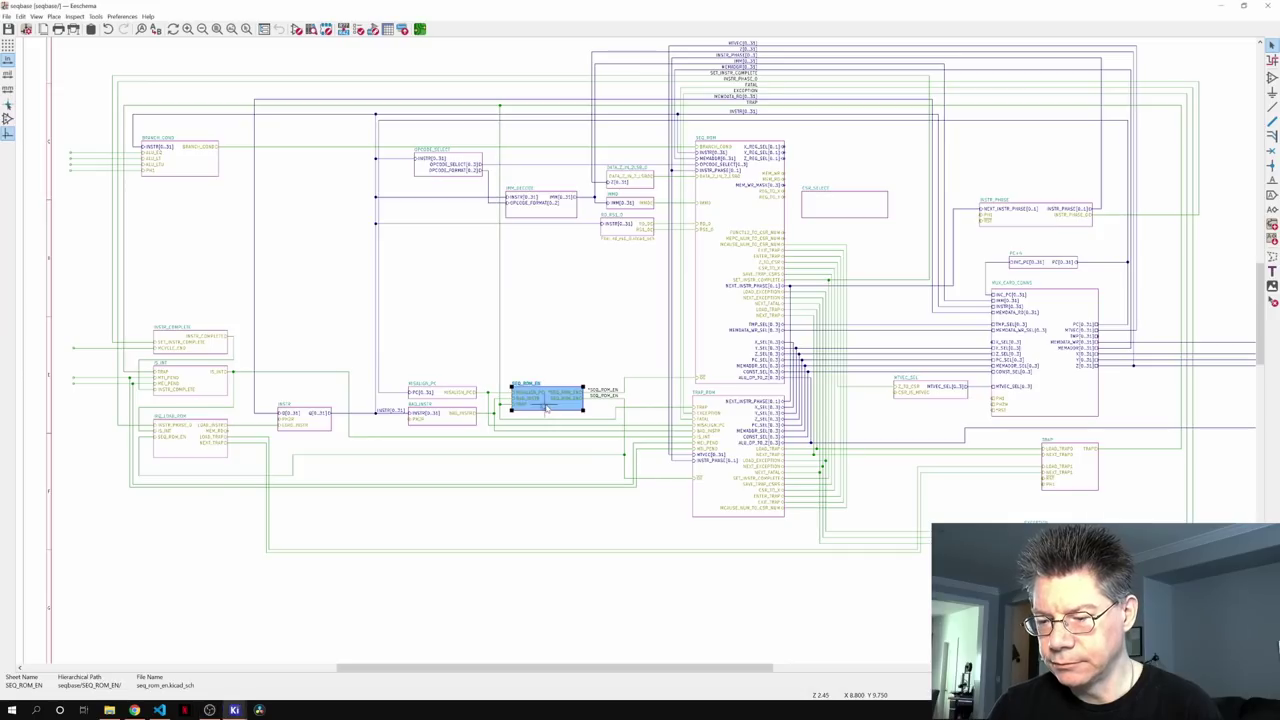
double_click(546, 407)
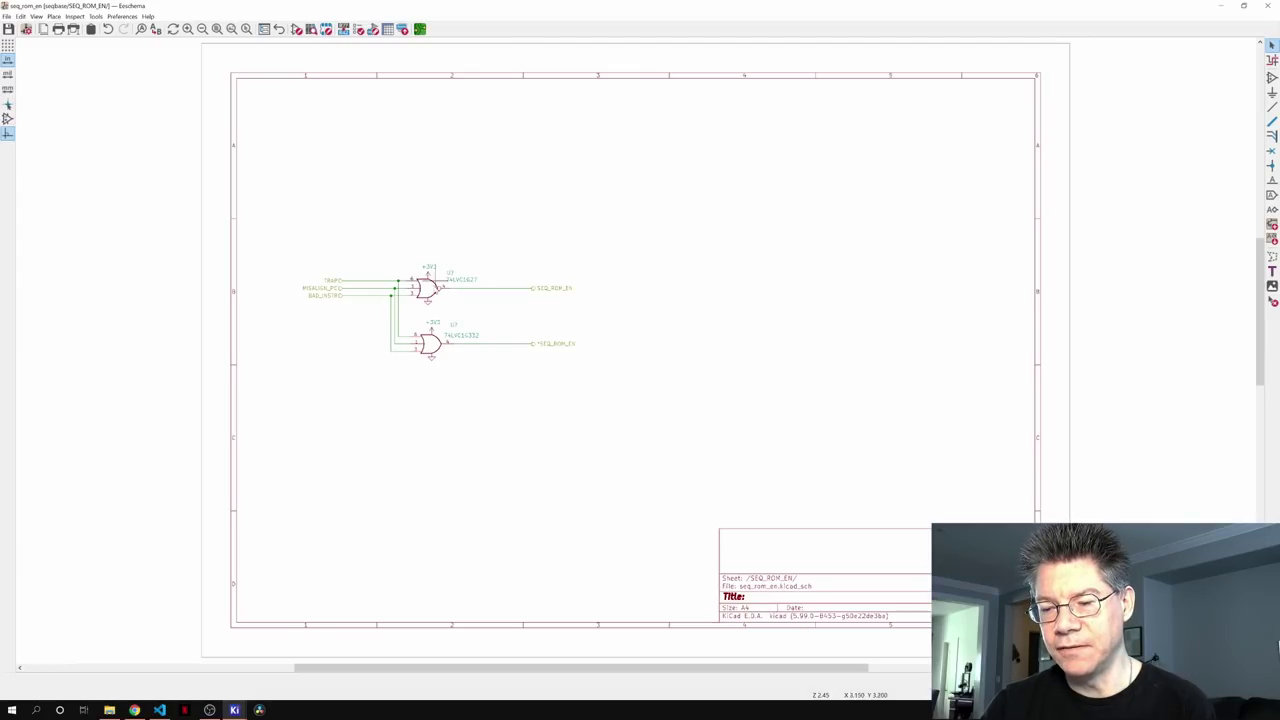
left_click(427, 287)
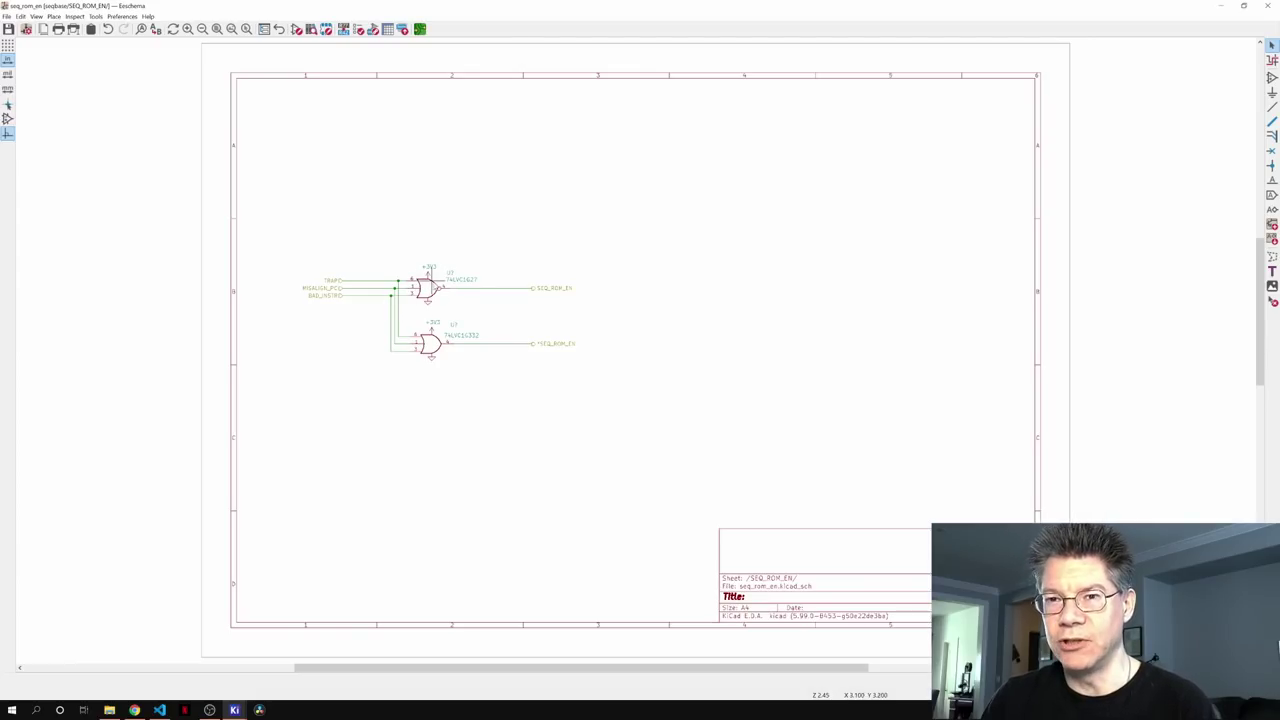
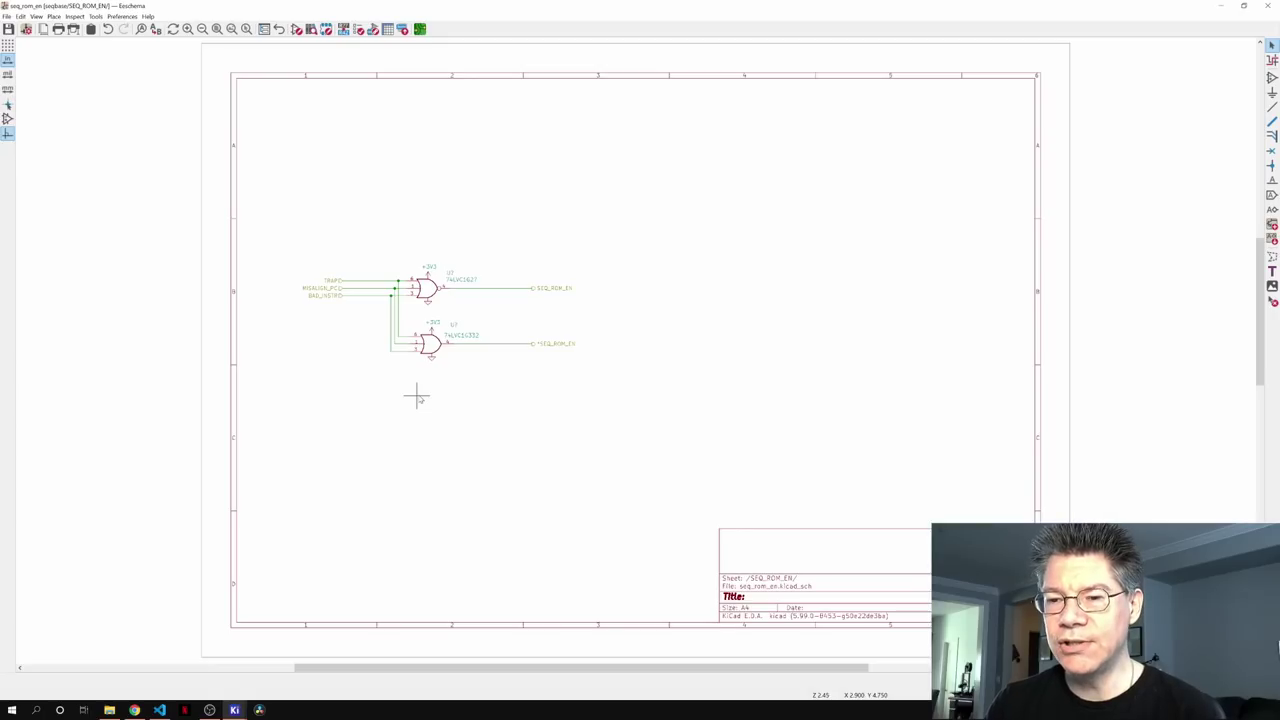
key("alt+BackSpace")
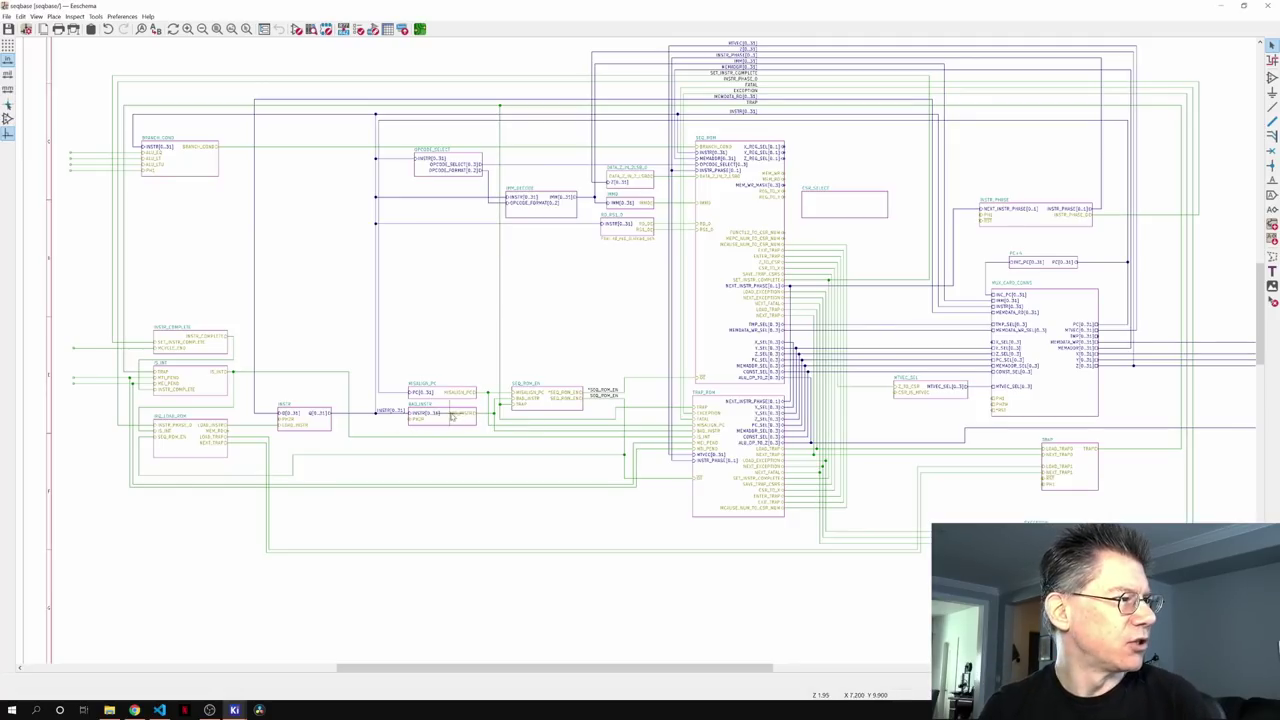
- Switch back to the Eeschema schematic, examine the BAD_INSTR subsheet's buffers and output gates, and return to the root schematic
scroll(472, 424, "up", 3)
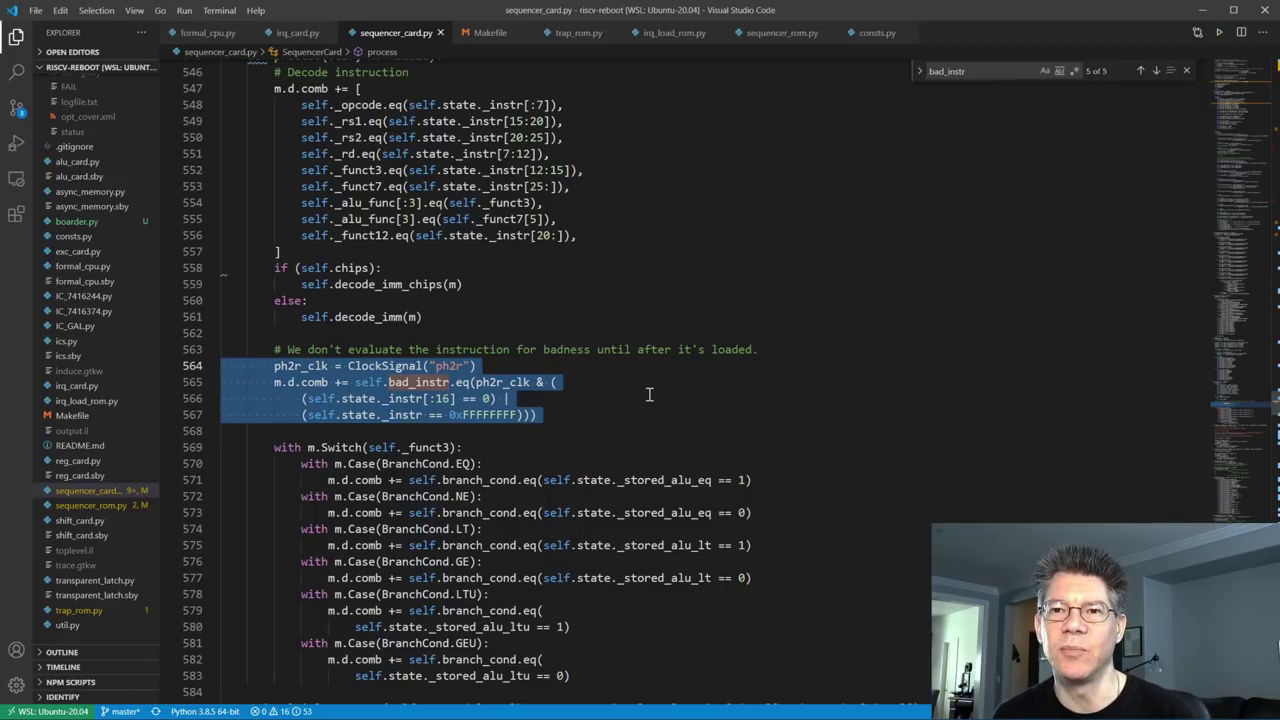
key("alt+Tab")
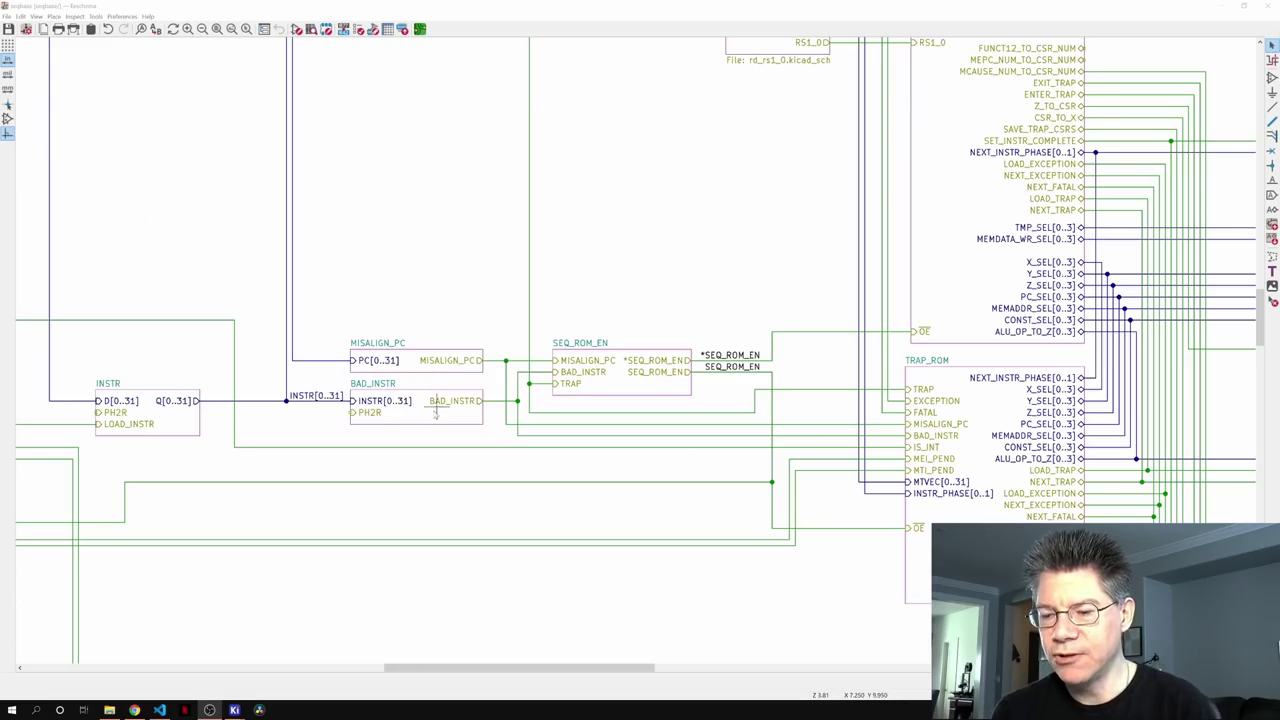
double_click(420, 417)
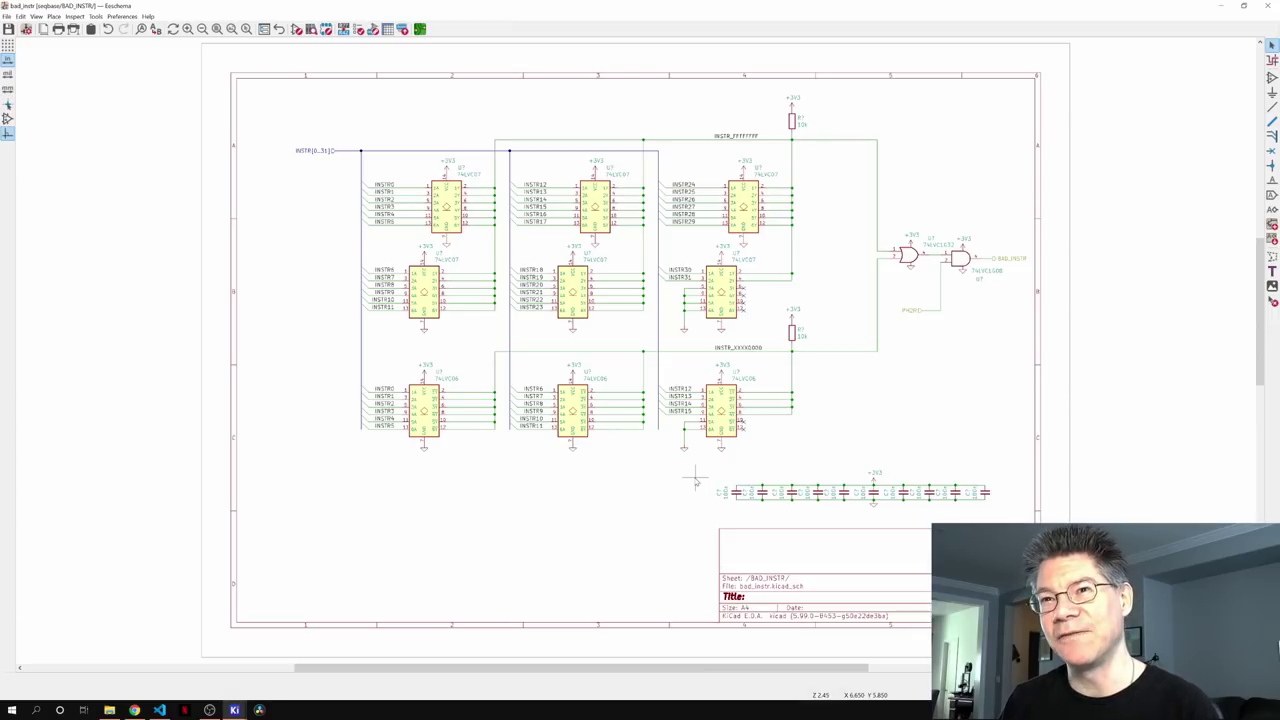
scroll(874, 409, "right", 1)
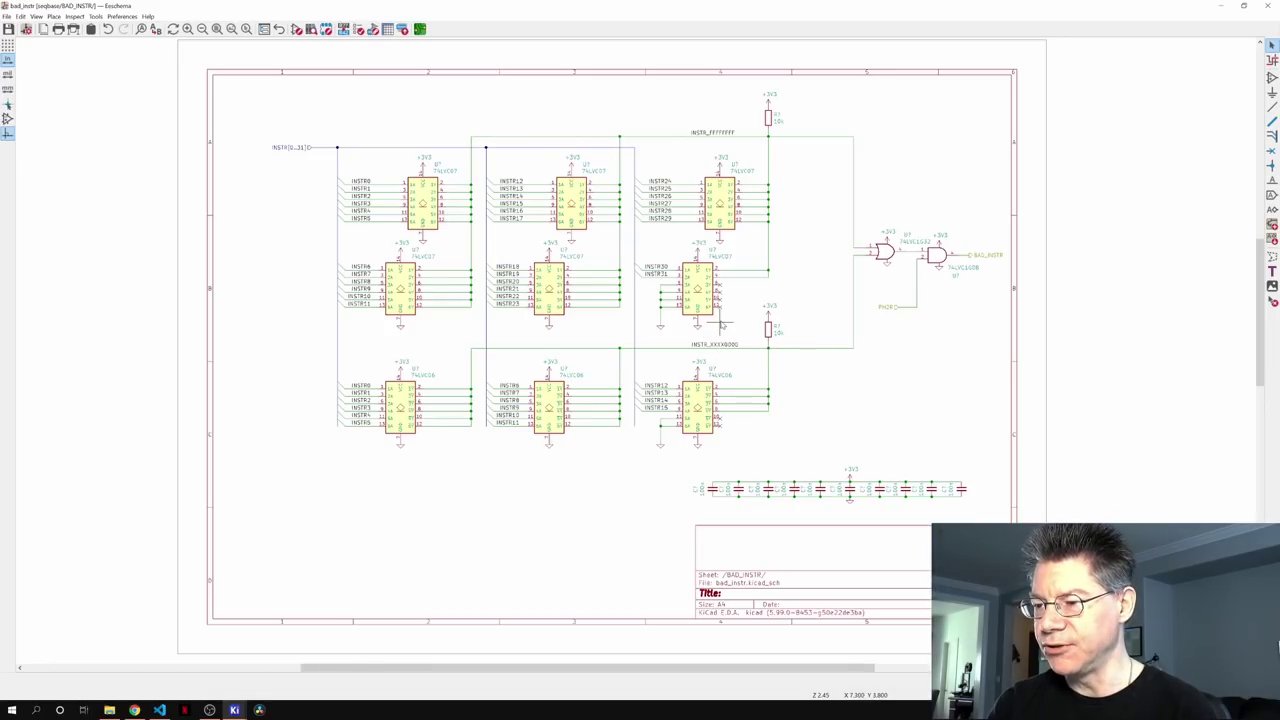
middle_click_drag(758, 356, 598, 346)
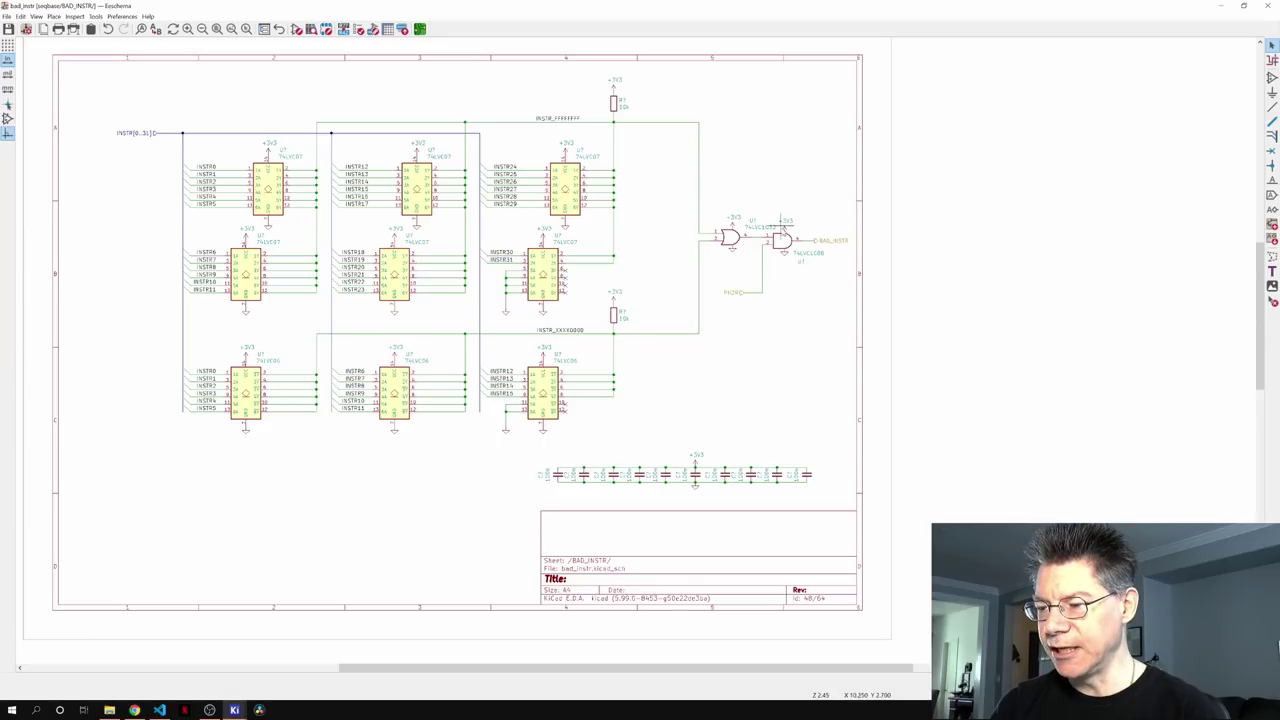
left_click(743, 318)
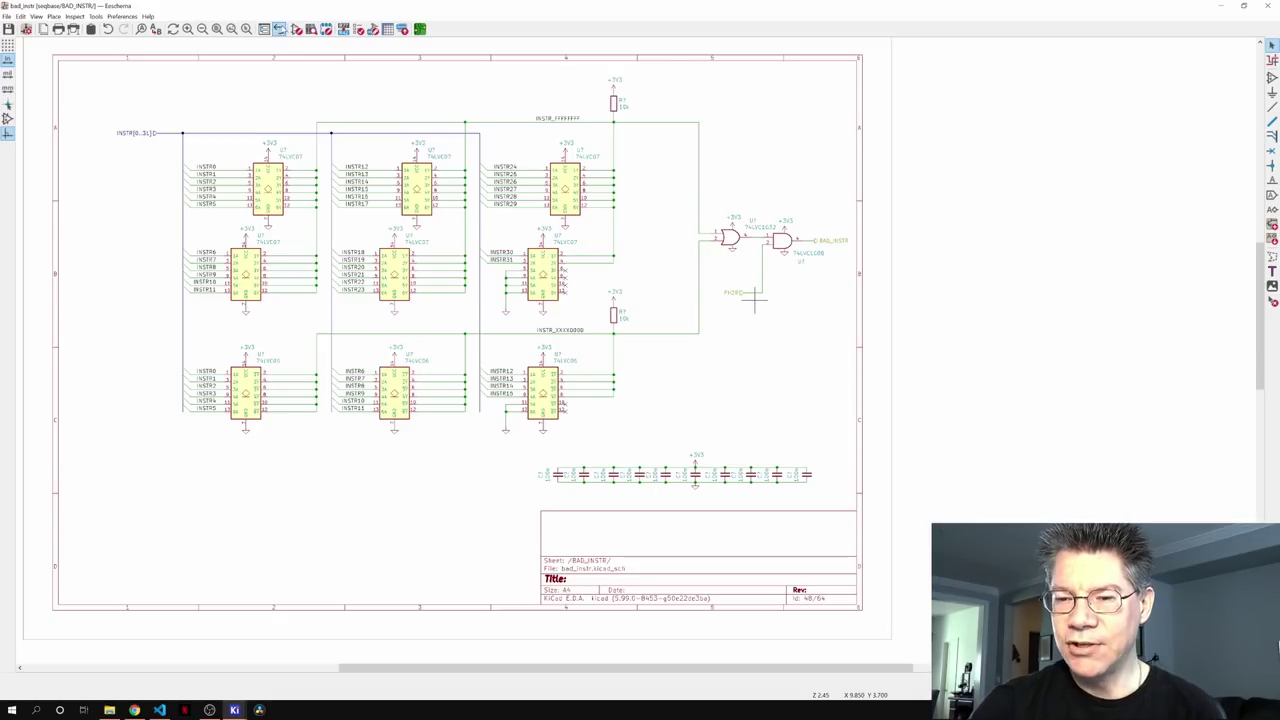
left_click(279, 28)
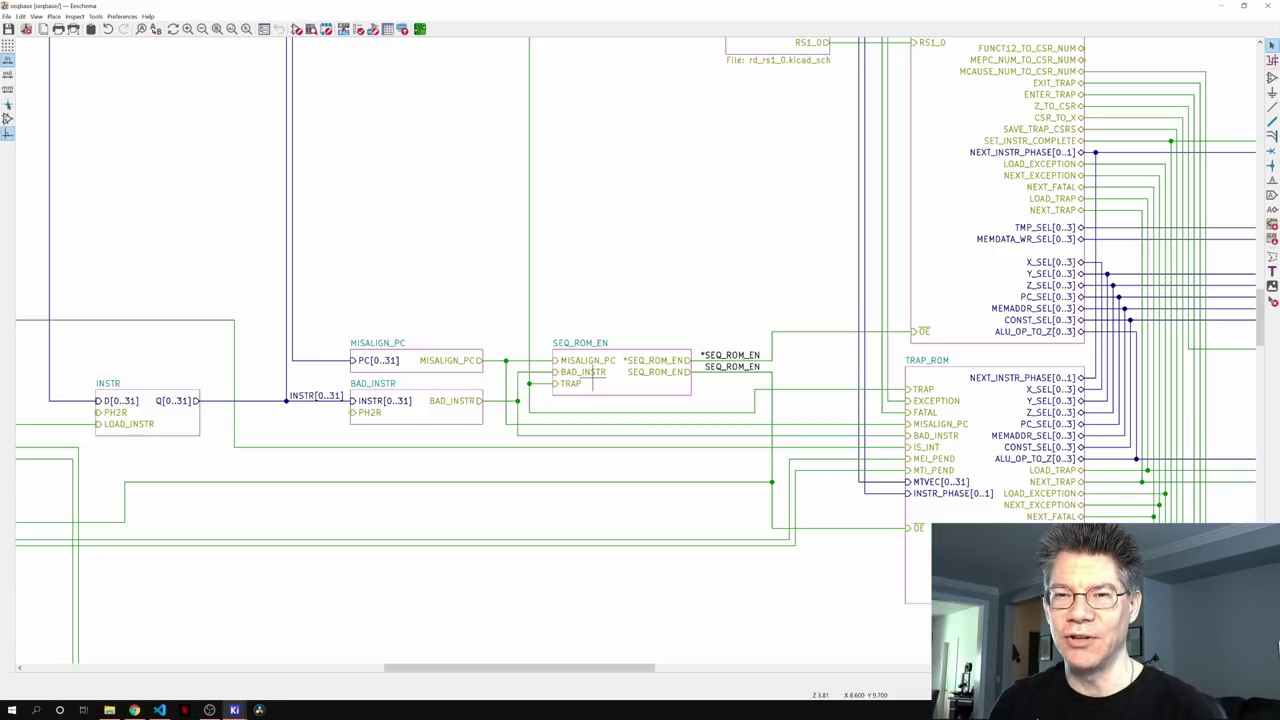
- Open the MISALIGN_PC subsheet to examine its OR gate on PC0 and PC1, and return to the root schematic
double_click(410, 365)
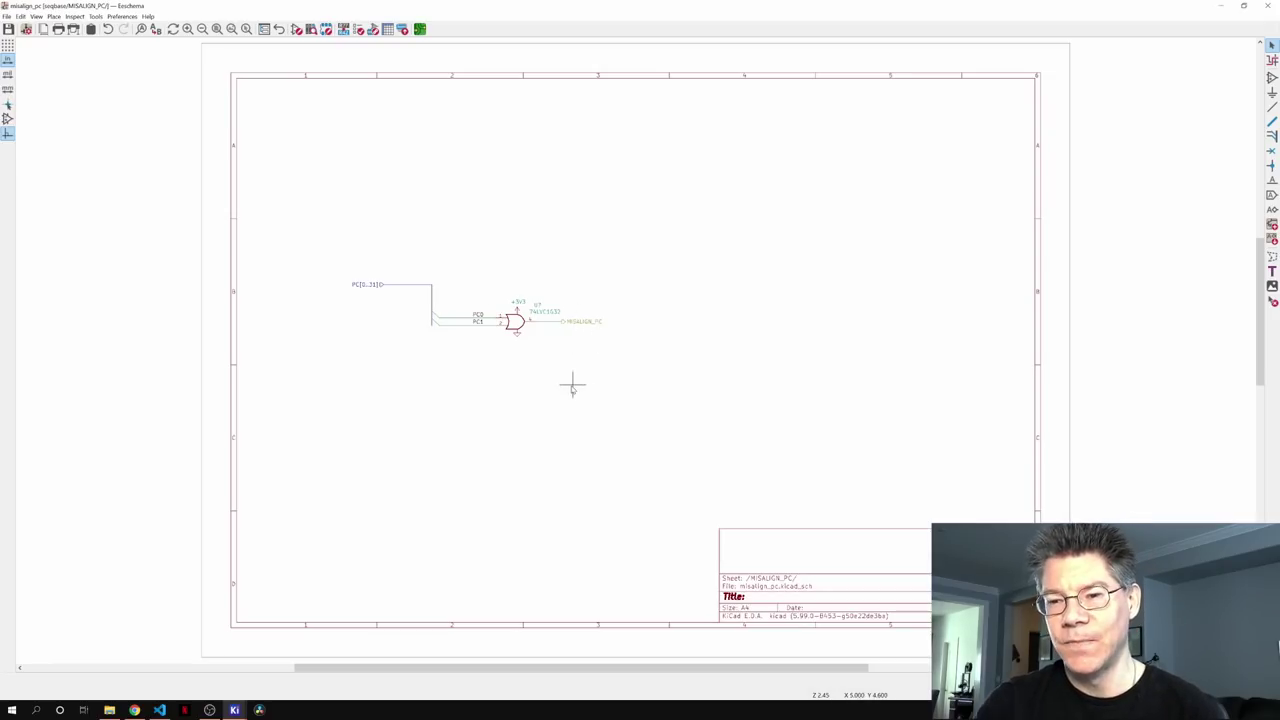
left_click(280, 29)
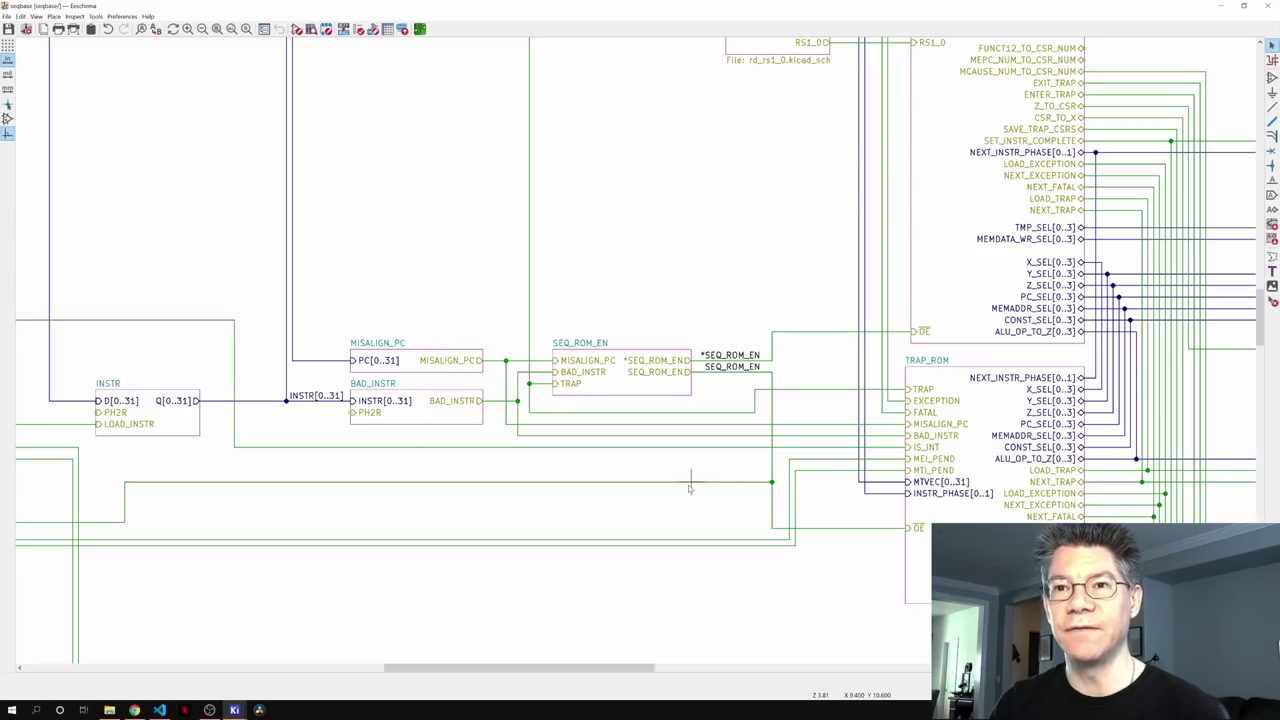
- Examine the load and next trap and exception connections running from TRAP_ROM to the TRAP and EXCEPTION blocks
middle_click_drag(915, 410, 455, 333)
scroll(540, 340, "right", 8)
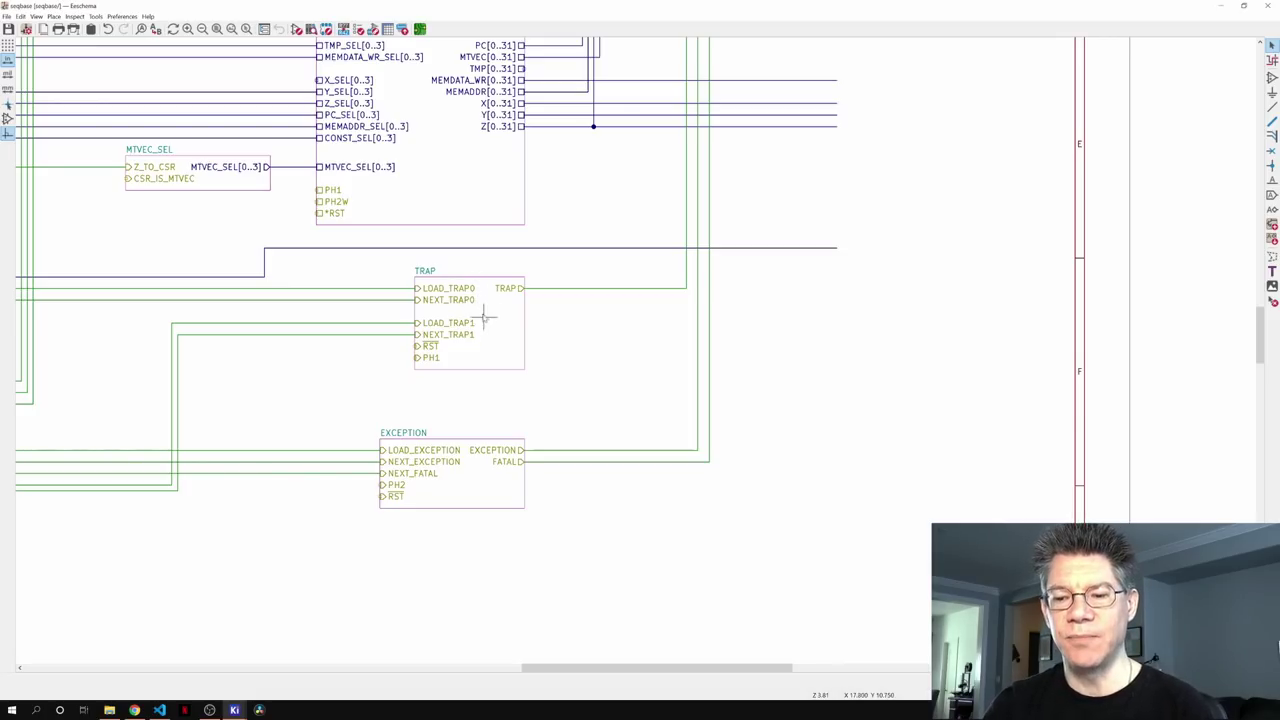
scroll(470, 320, "down", 1)
scroll(600, 376, "up", 1)
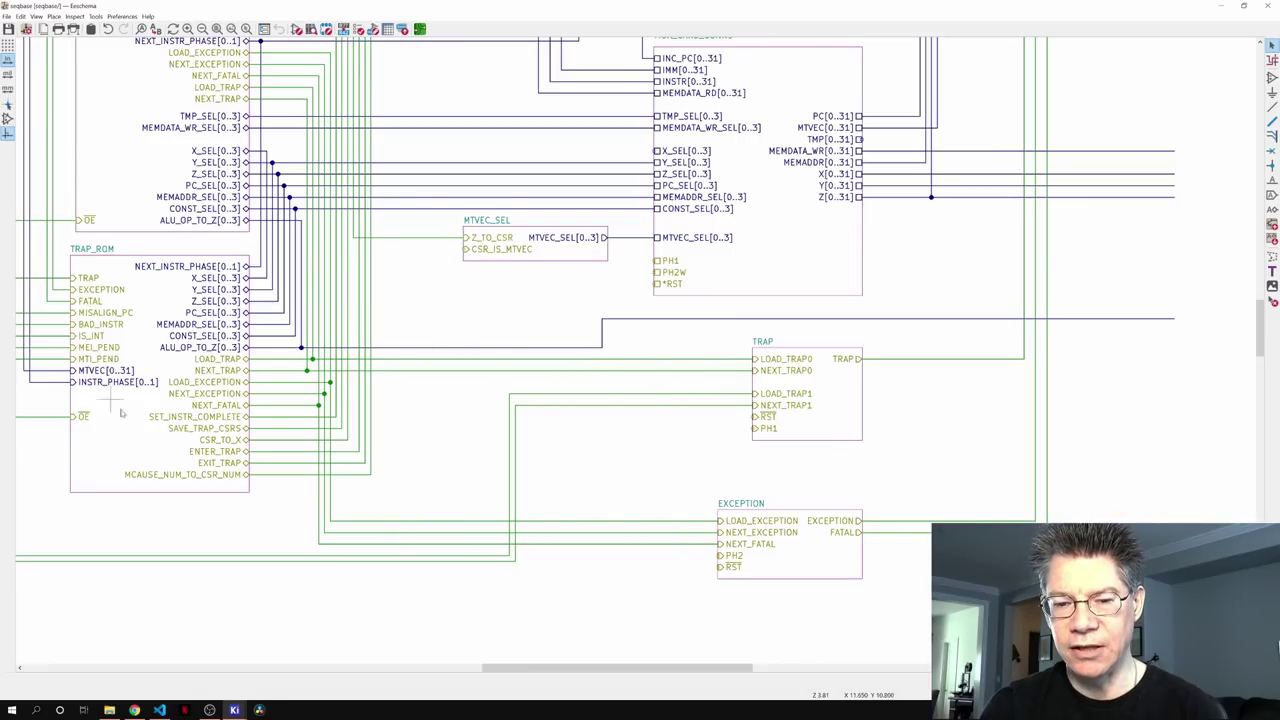
middle_click_drag(811, 403, 578, 345)
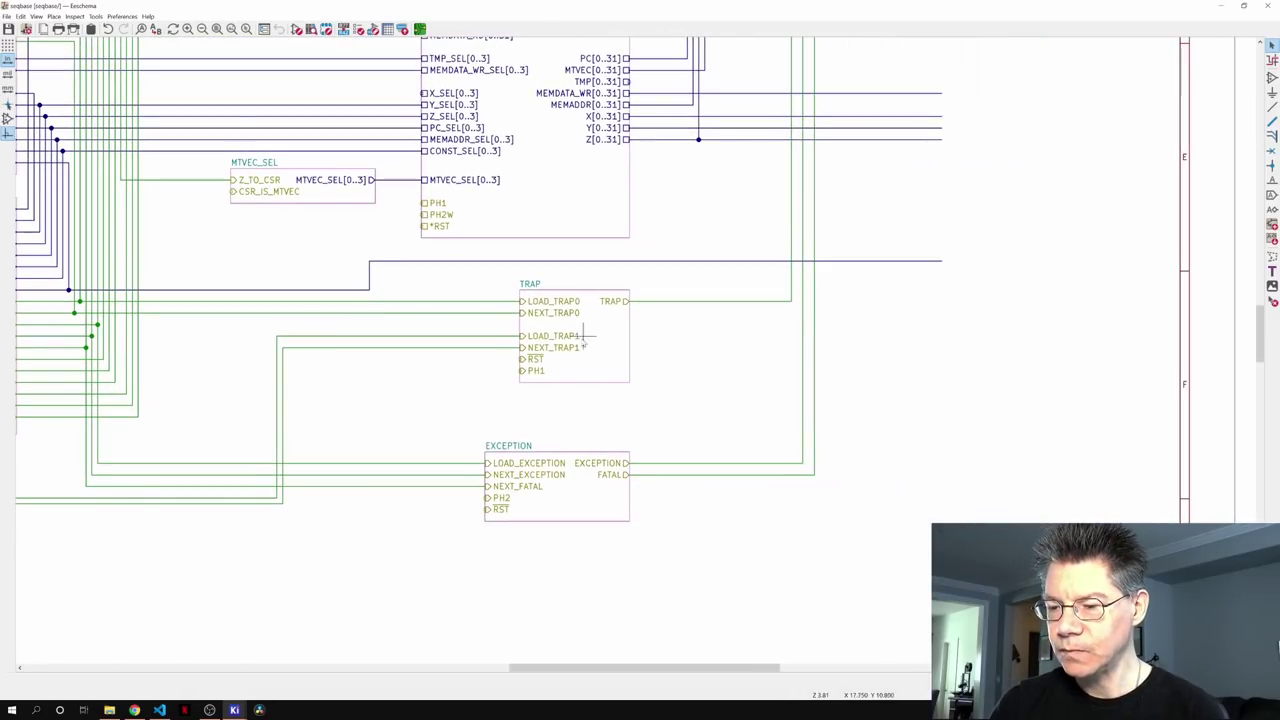
scroll(380, 394, "down", 1)
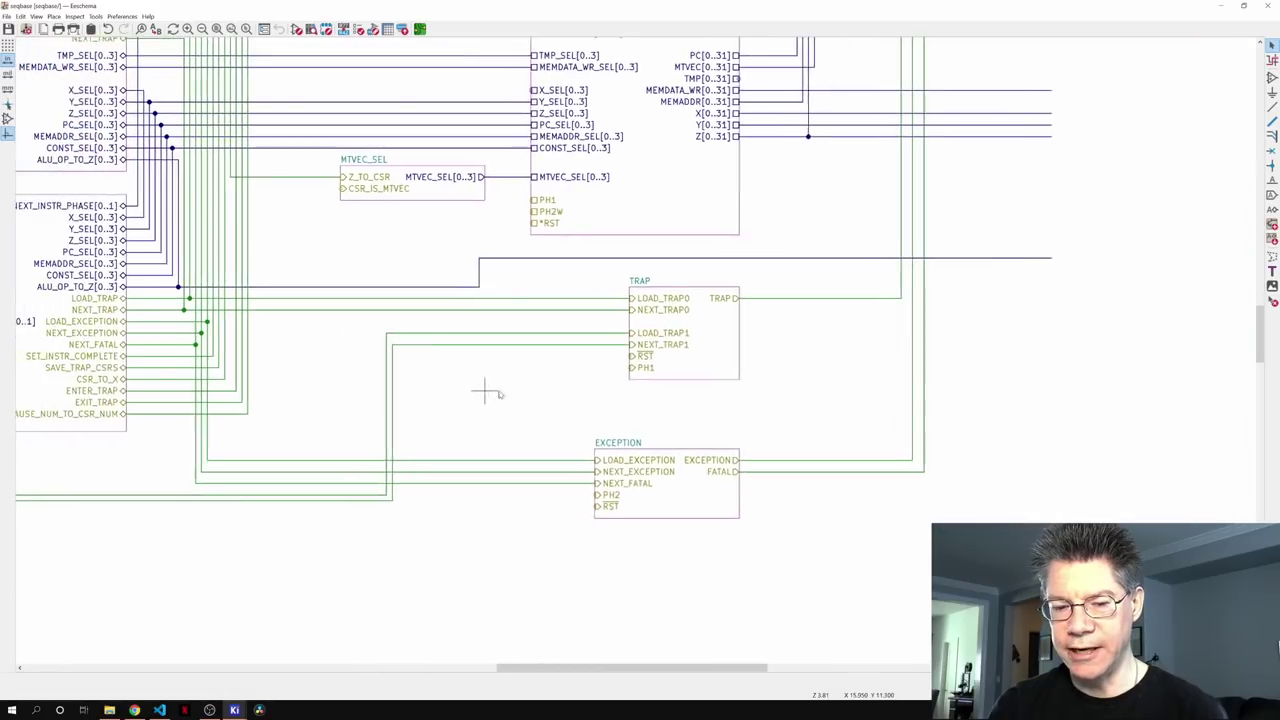
scroll(592, 410, "up", 1)
- Trace the LOAD_TRAP and NEXT_TRAP lines between the IRQ_LOAD_ROM block and the TRAP block's second pair of inputs
scroll(595, 408, "left", 8, "ctrl")
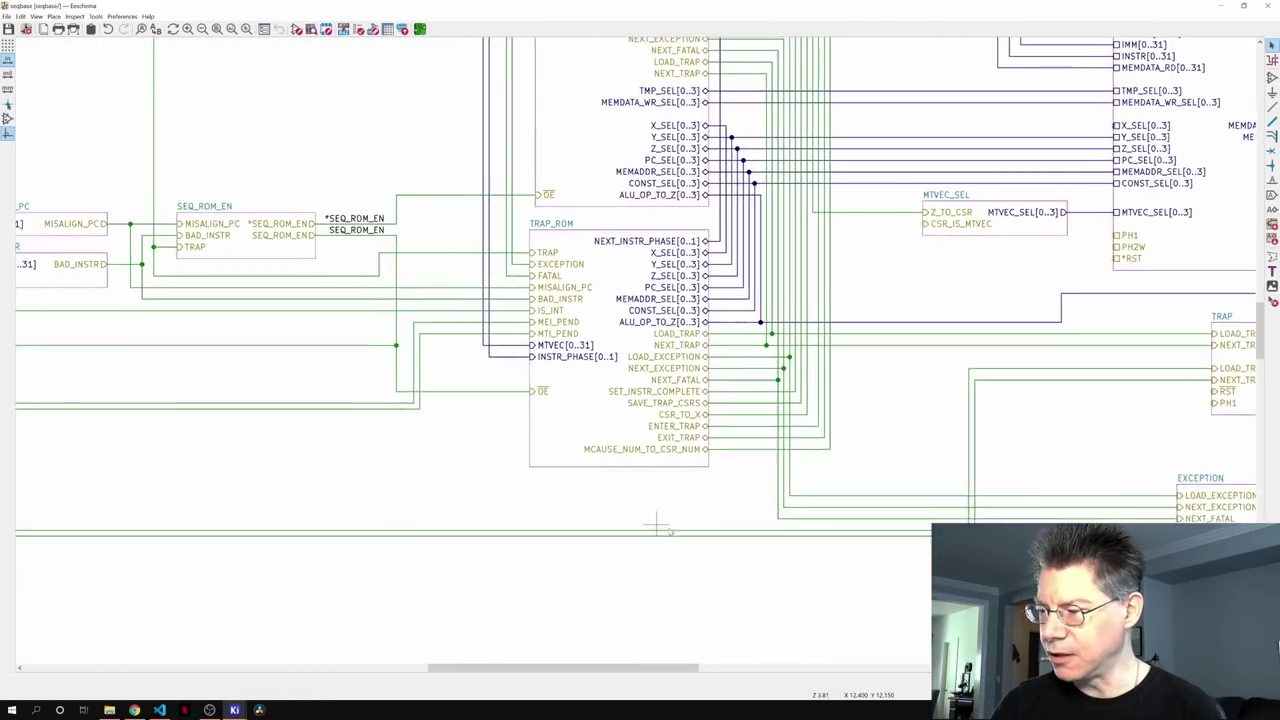
scroll(730, 530, "left", 5, "ctrl")
scroll(614, 570, "up", 1, "shift")
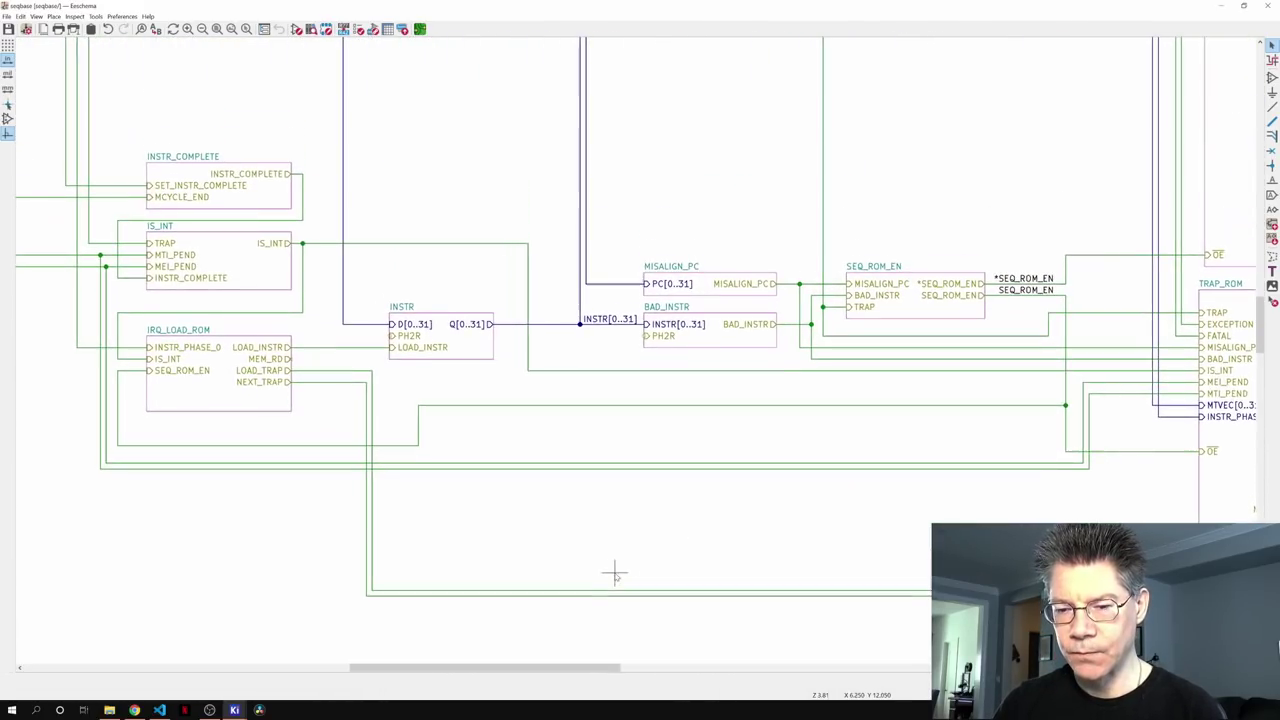
scroll(614, 568, "right", 12, "ctrl")
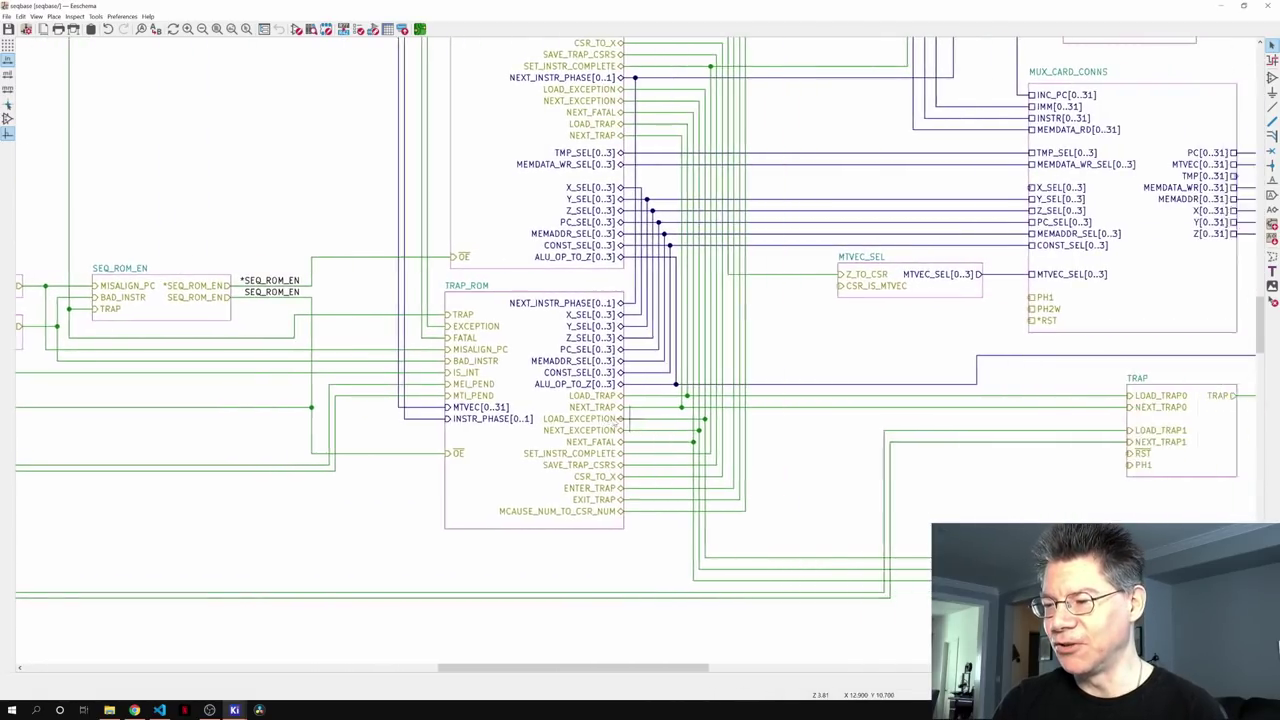
scroll(500, 435, "right", 1, "ctrl")
scroll(580, 455, "up", 1, "shift")
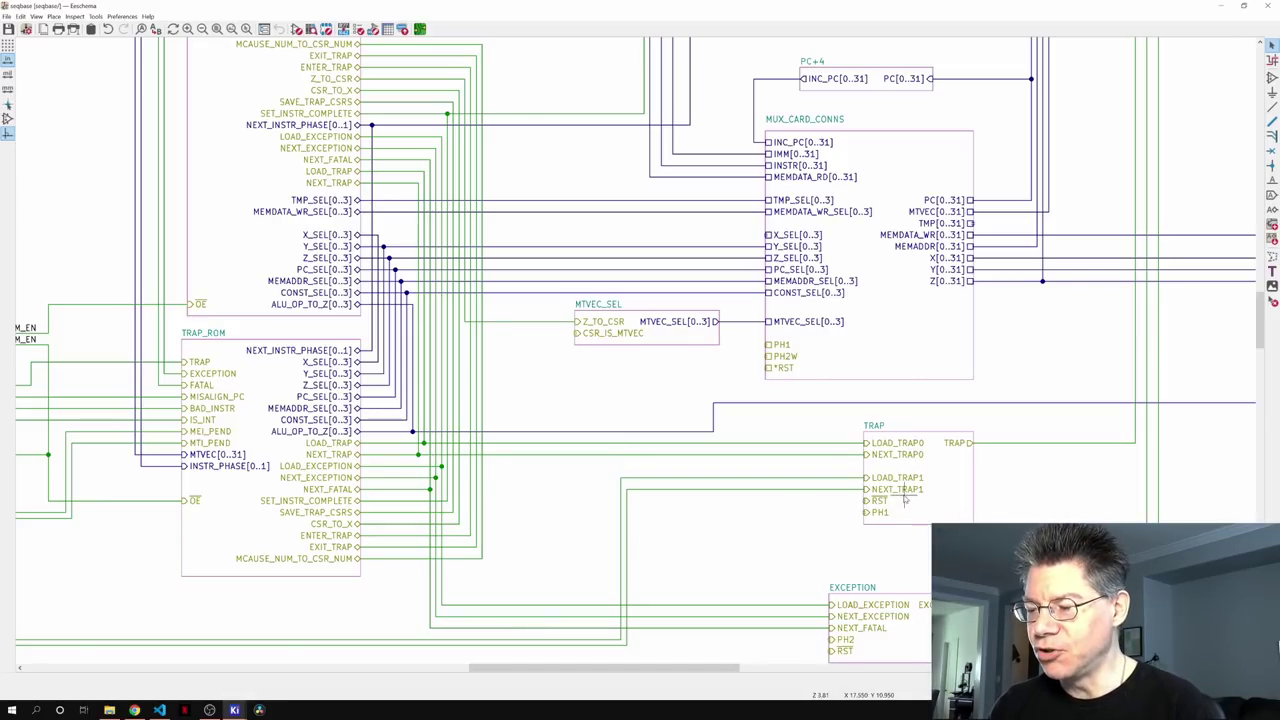
scroll(900, 495, "right", 1, "ctrl")
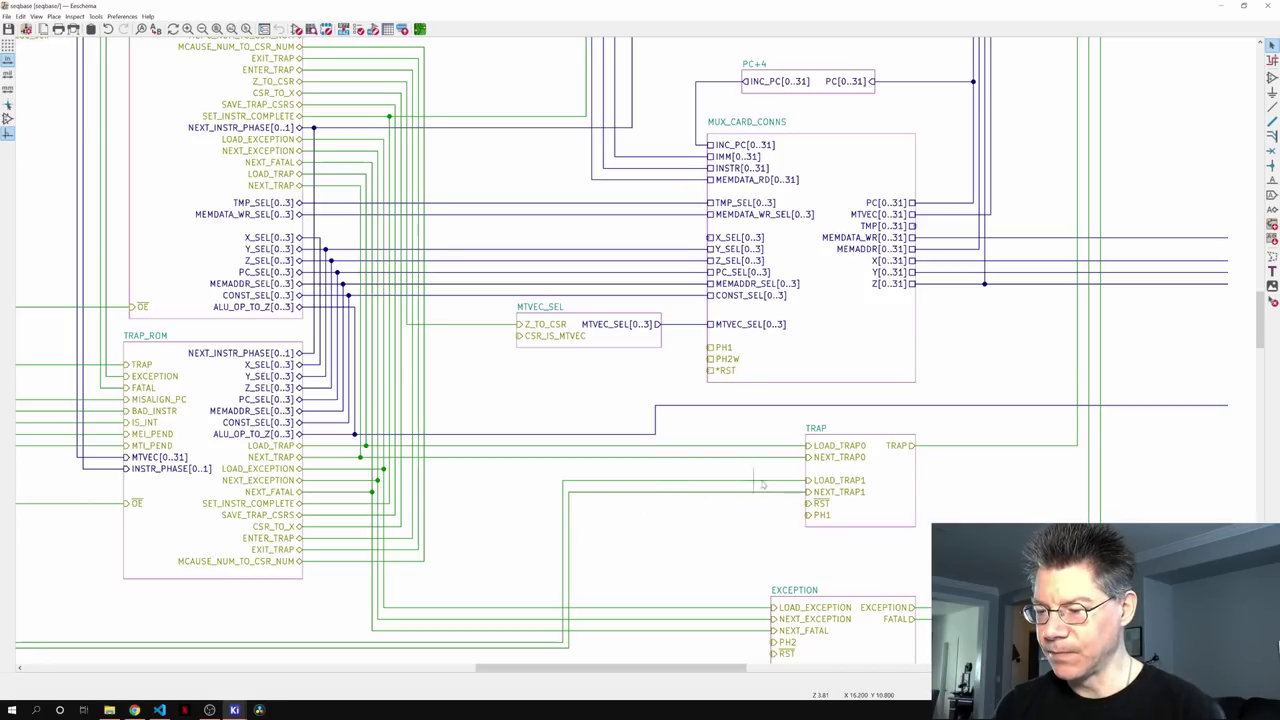
scroll(737, 509, "left", 1, "ctrl")
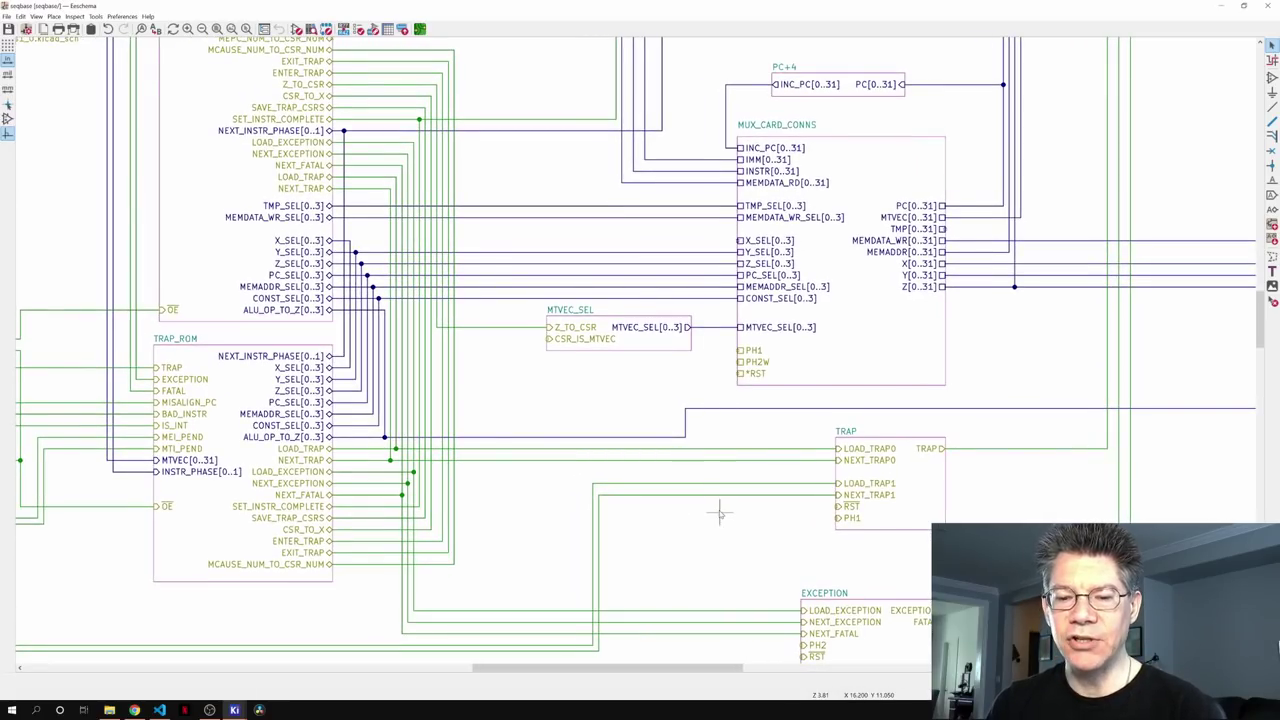
scroll(690, 500, "up", 1, "shift")
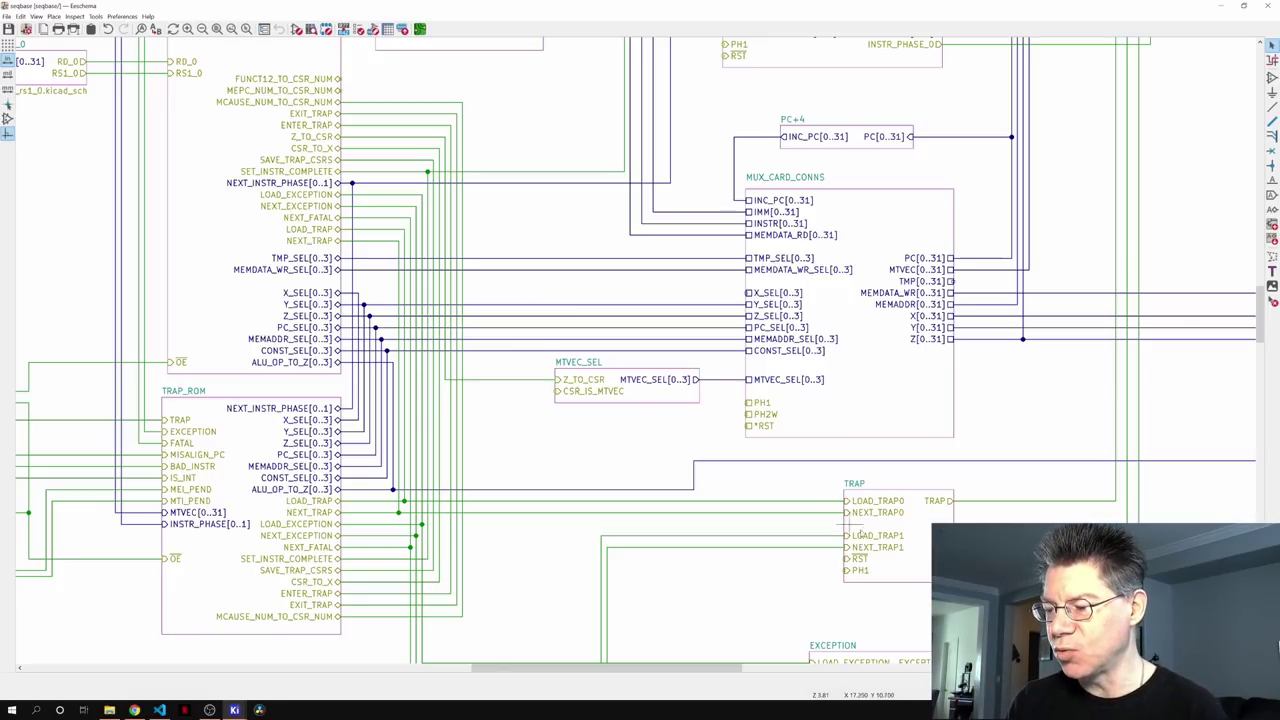
middle_click_drag(866, 519, 582, 356)
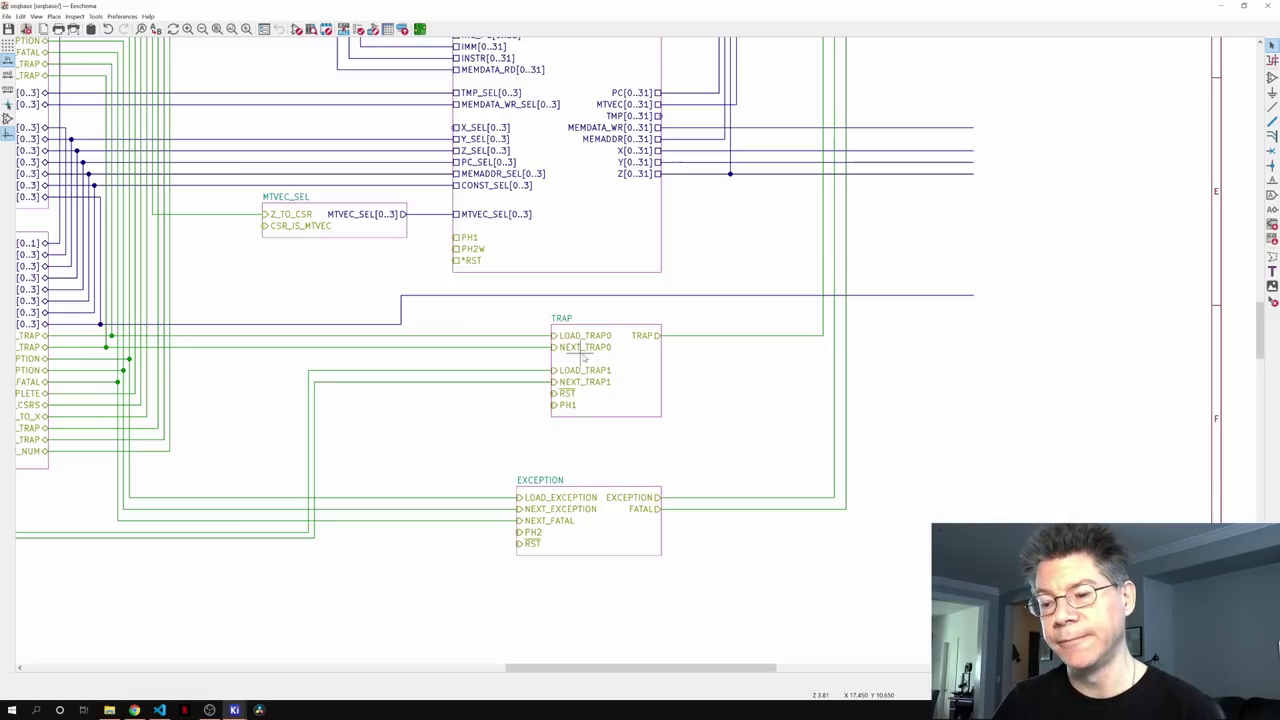
middle_click_drag(333, 443, 813, 462)
middle_click_drag(405, 526, 778, 552)
middle_click_drag(436, 553, 806, 537)
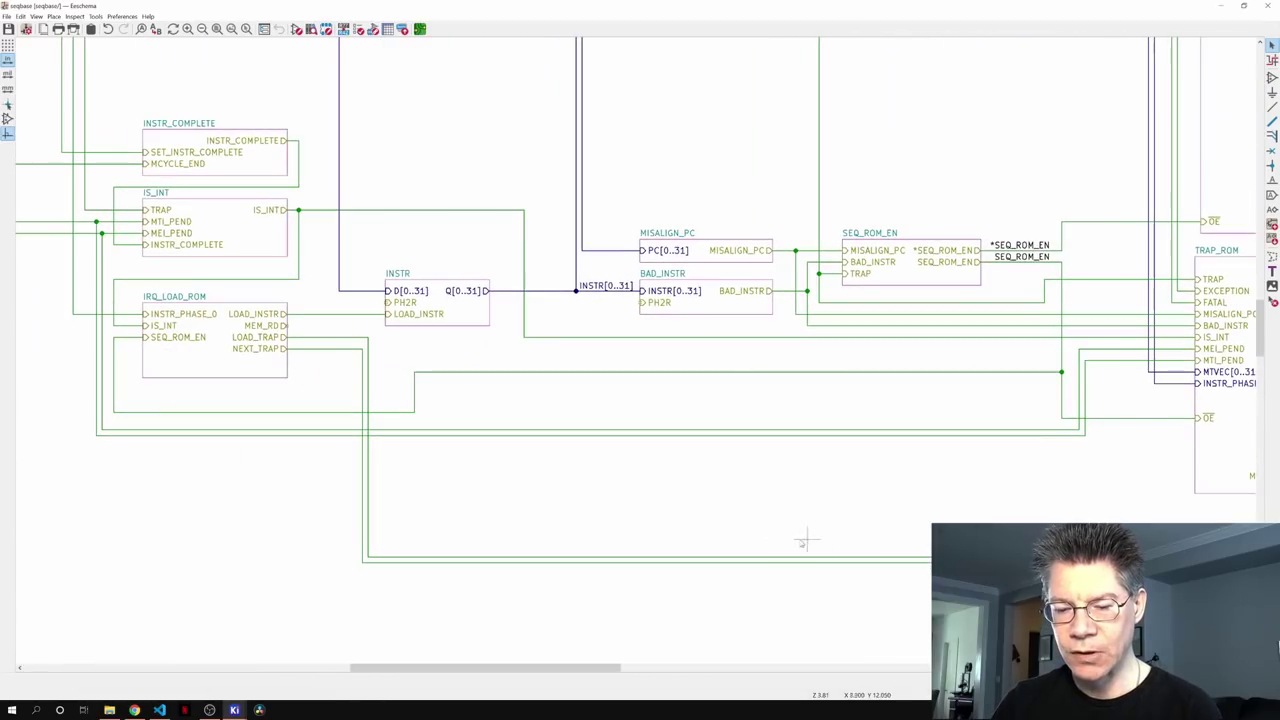
middle_click_drag(506, 534, 679, 580)
middle_click_drag(547, 440, 584, 483)
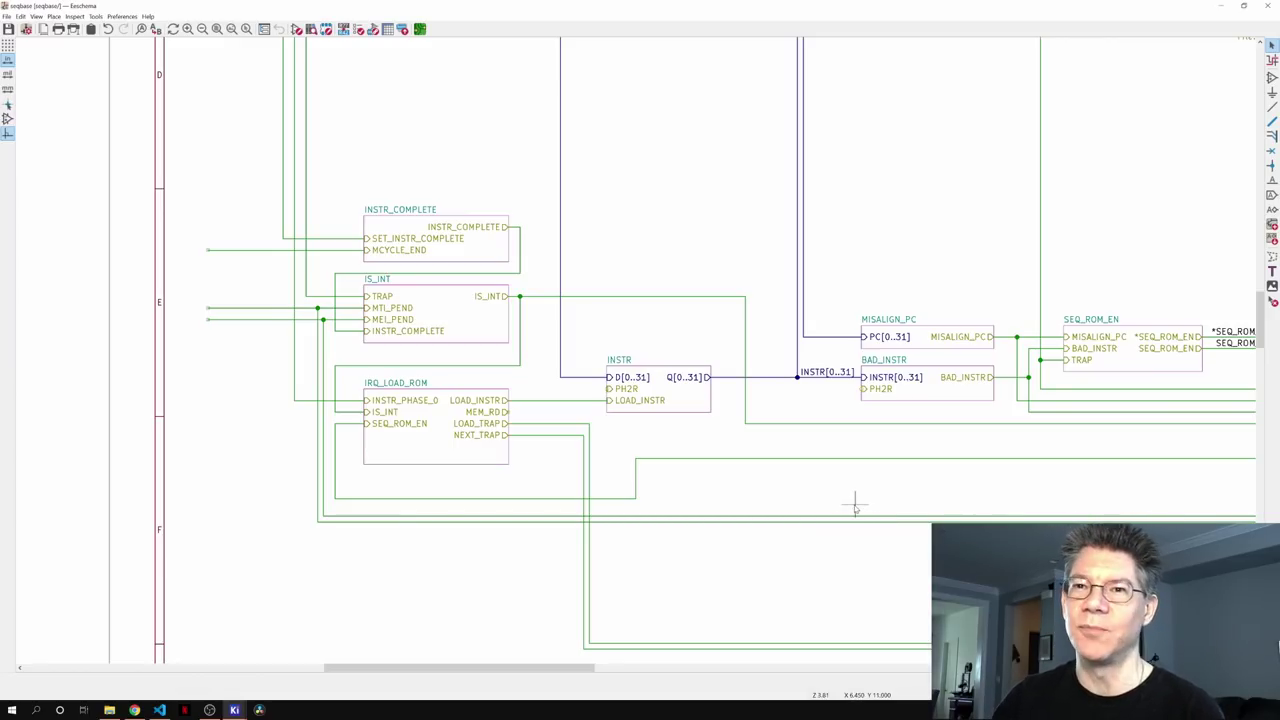
- Open the TRAP subsheet and examine its multiplexer, flip-flop and OR gates up close
scroll(855, 507, "right", 6, "ctrl")
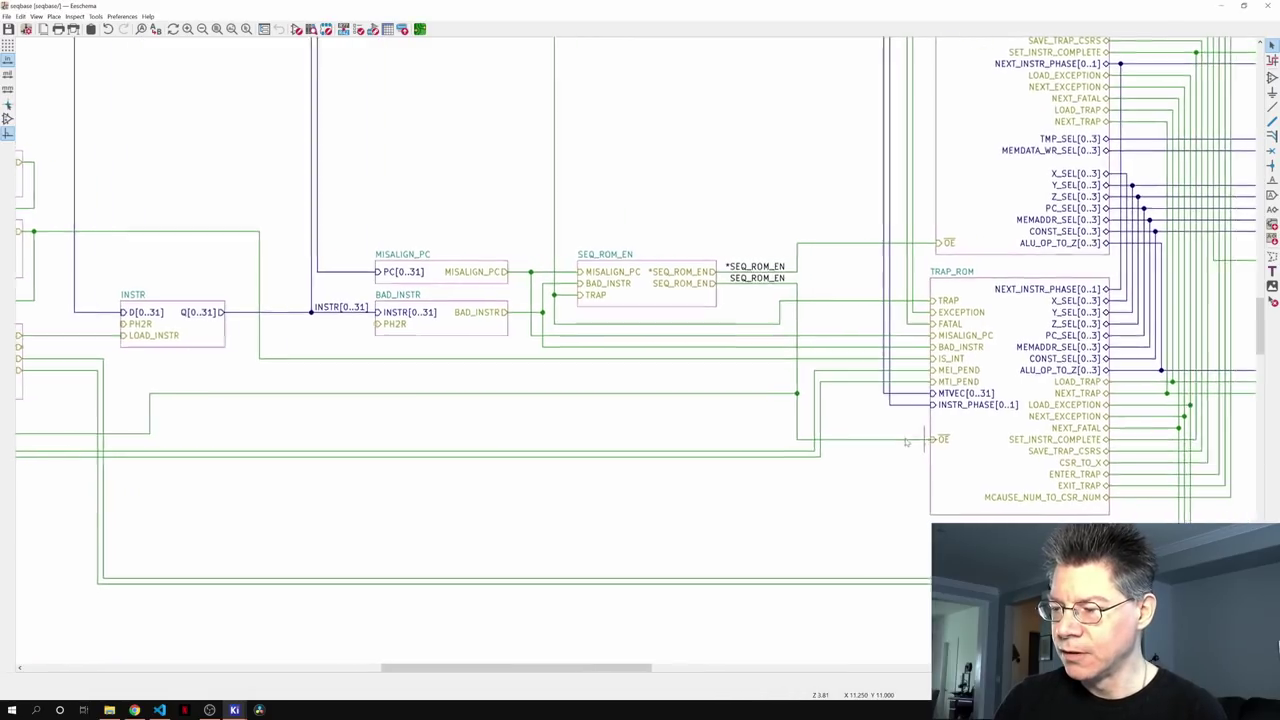
scroll(455, 418, "right", 4, "ctrl")
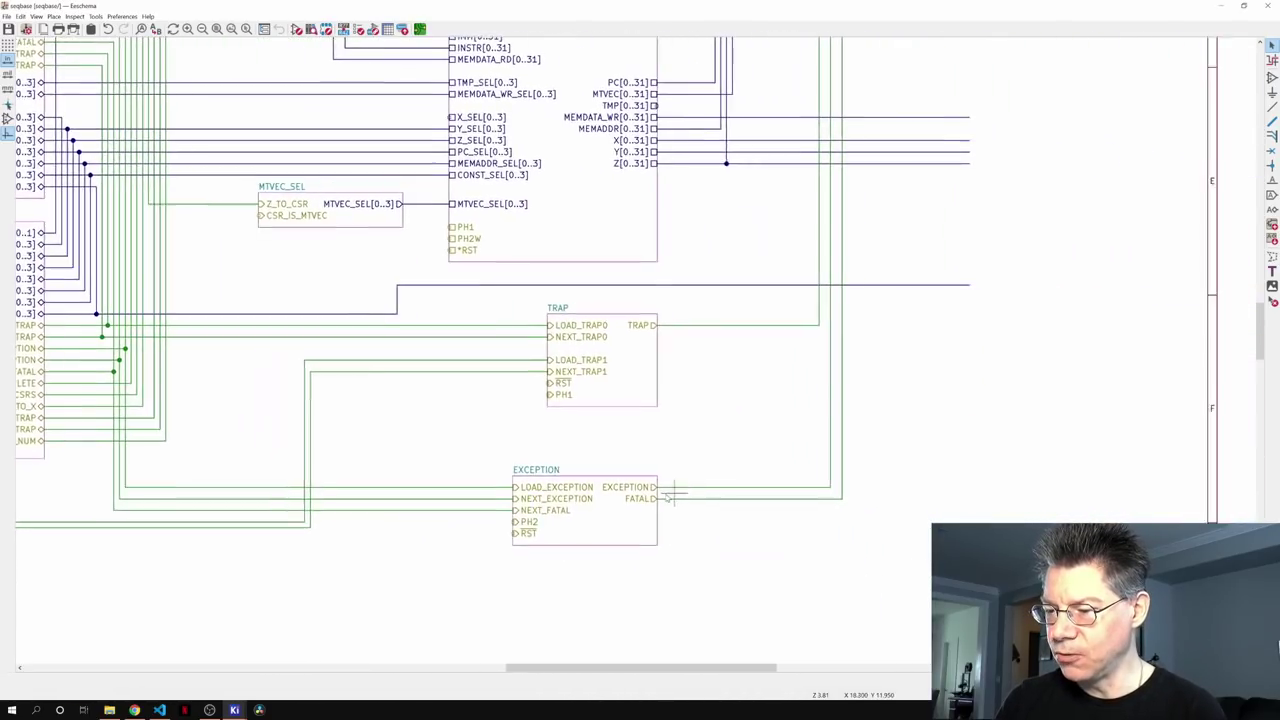
scroll(592, 402, "right", 1, "ctrl")
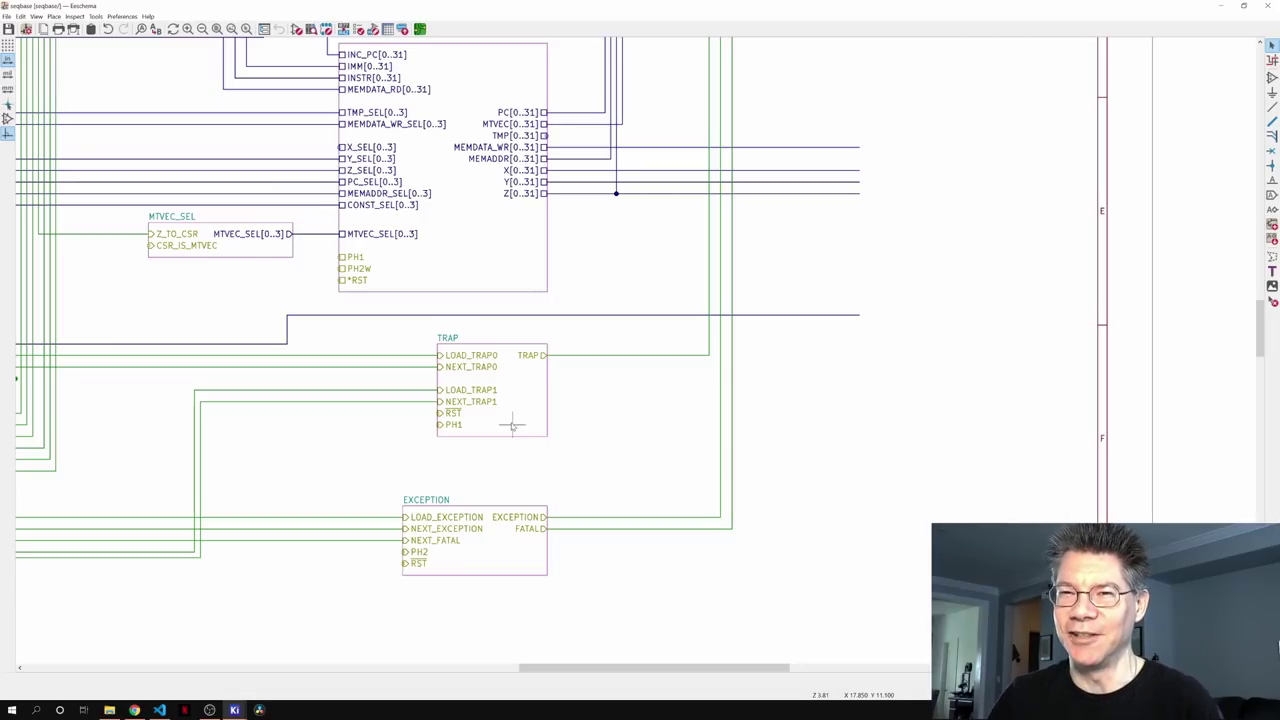
double_click(518, 392)
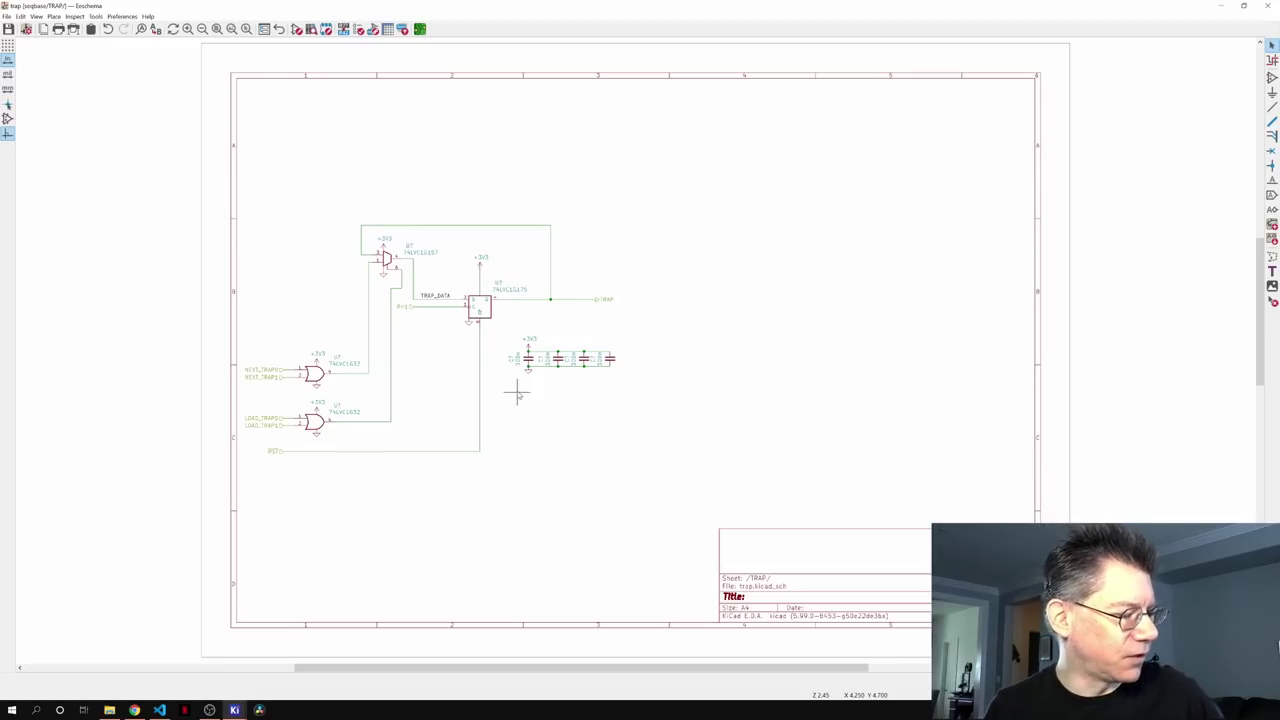
scroll(518, 392, "up", 3)
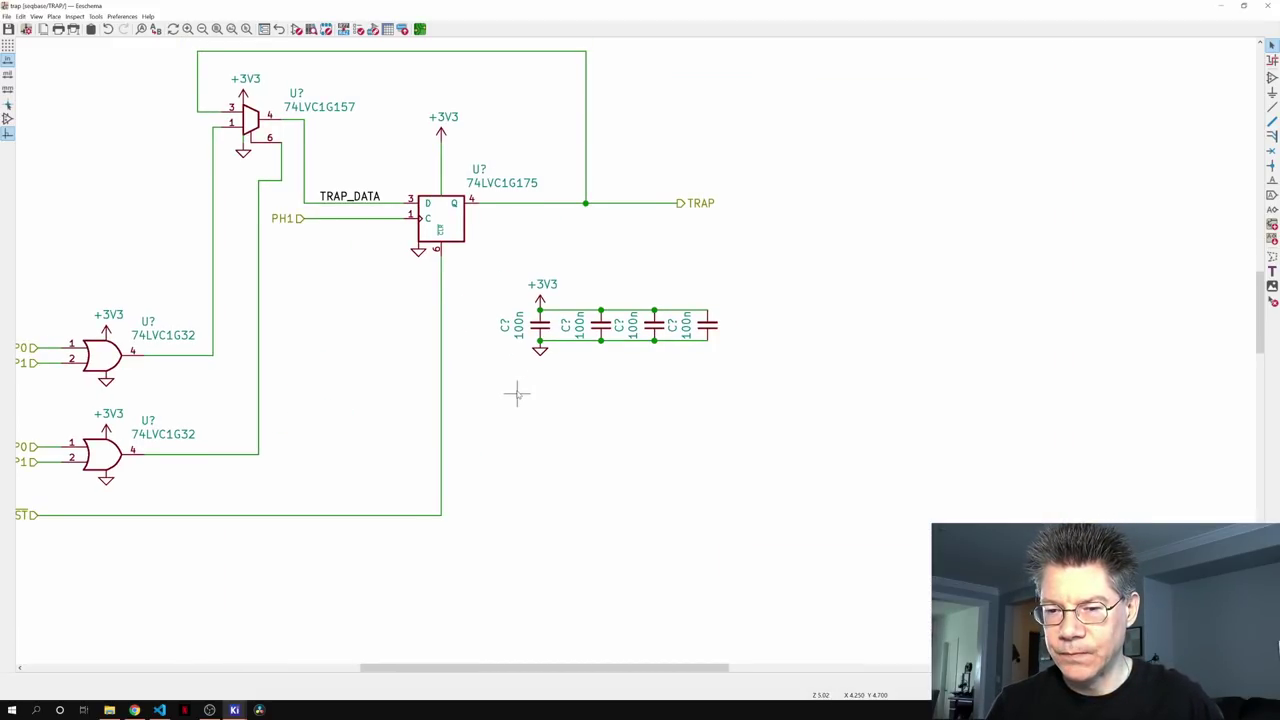
scroll(516, 390, "down", 1)
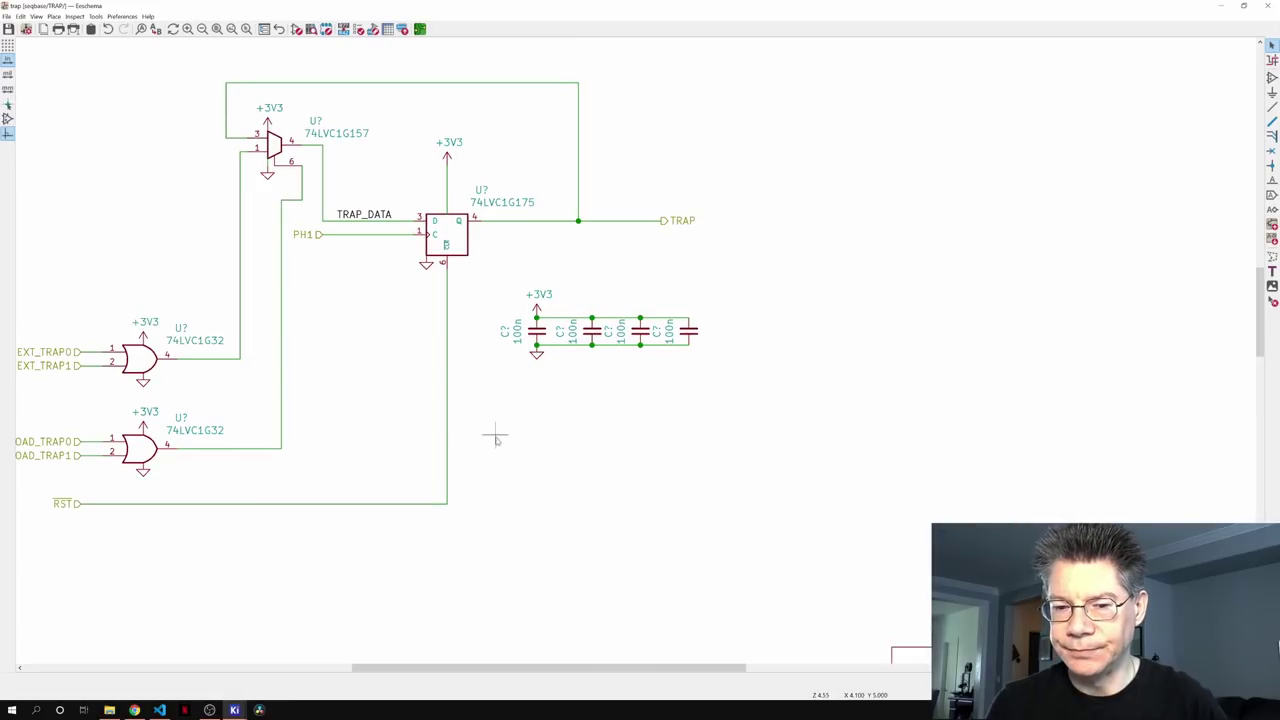
- Examine how the TRAP subsheet's NEXT_TRAP and LOAD_TRAP OR gates feed the multiplexer and flip-flop, and return to the root schematic
middle_click_drag(495, 437, 589, 440)
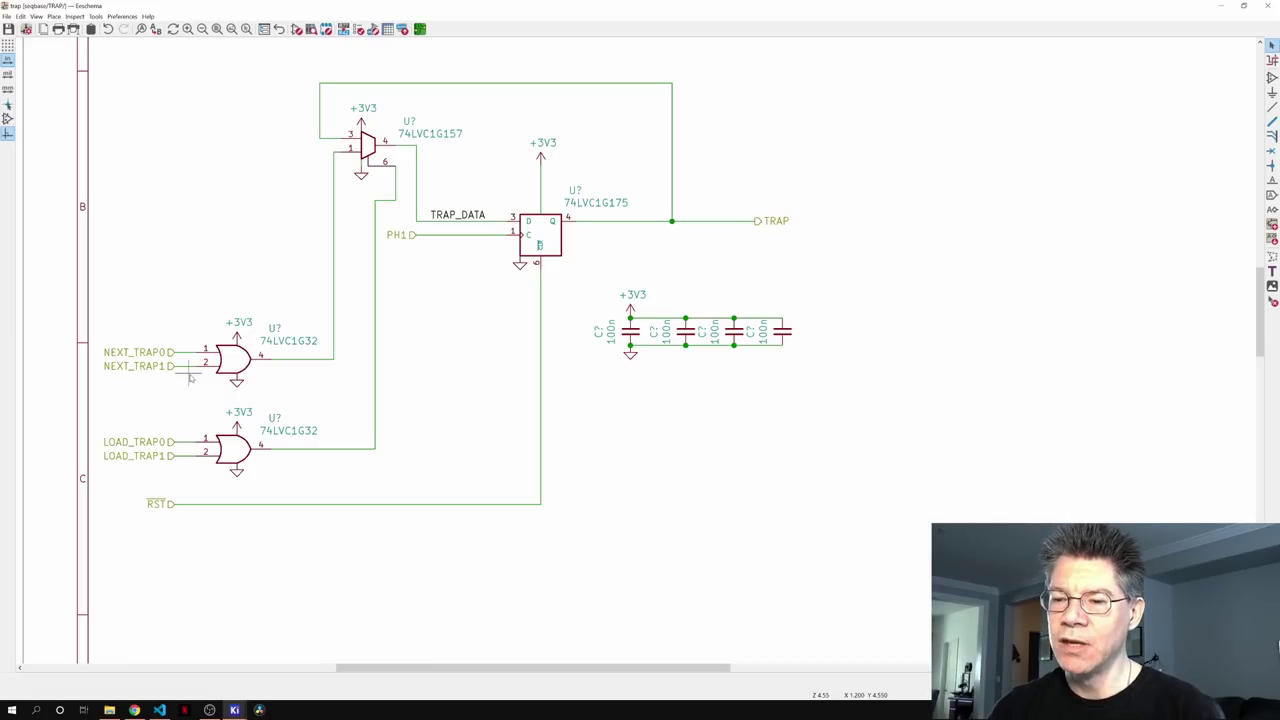
middle_click_drag(453, 374, 423, 491)
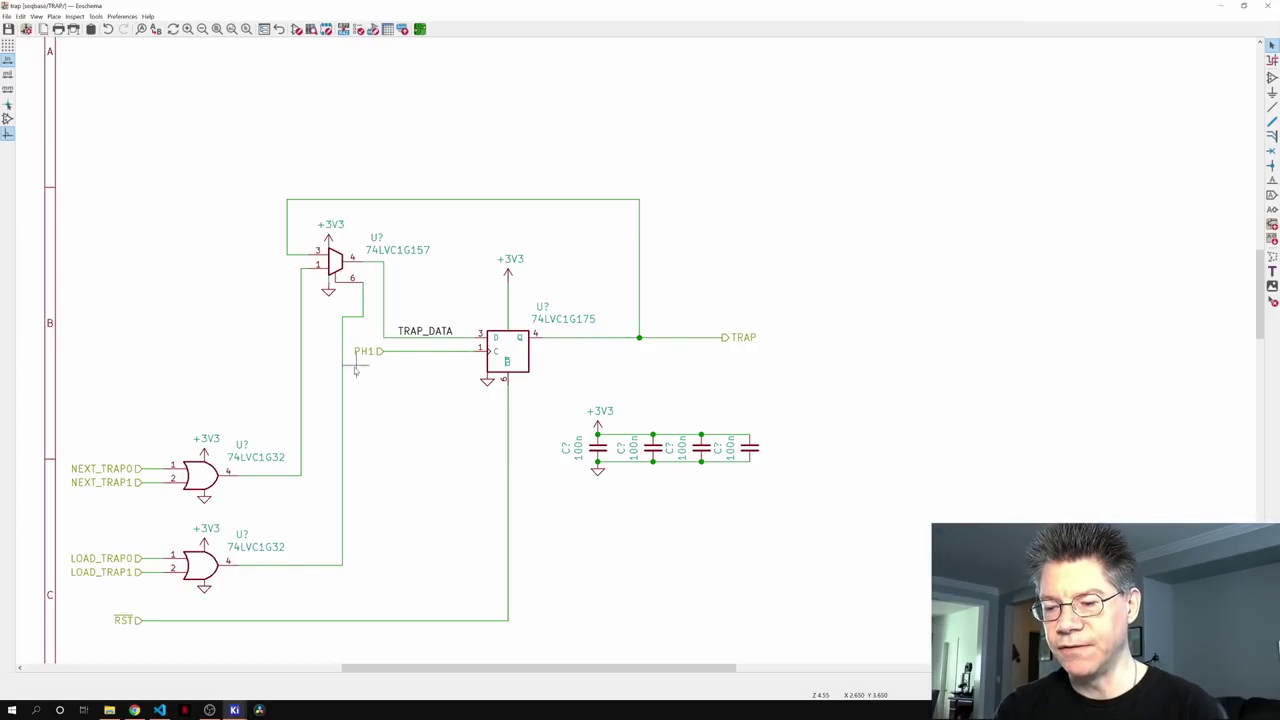
middle_click_drag(522, 462, 566, 384)
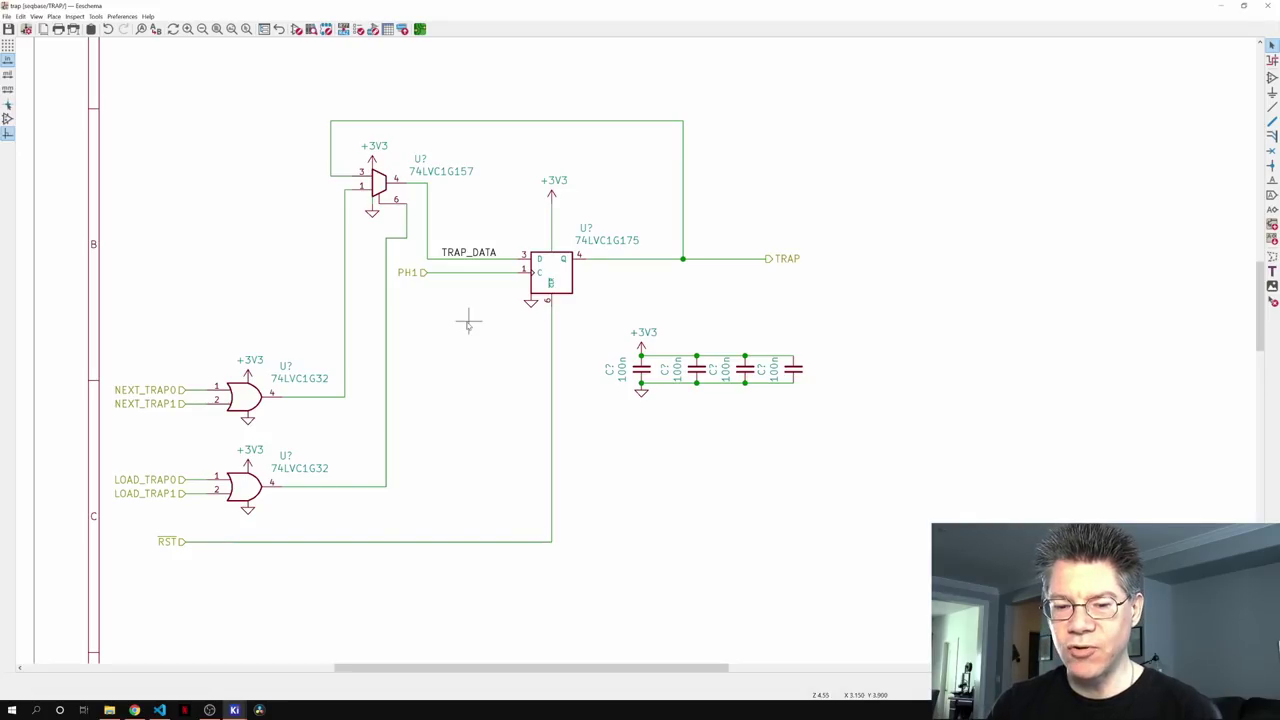
left_click(279, 29)
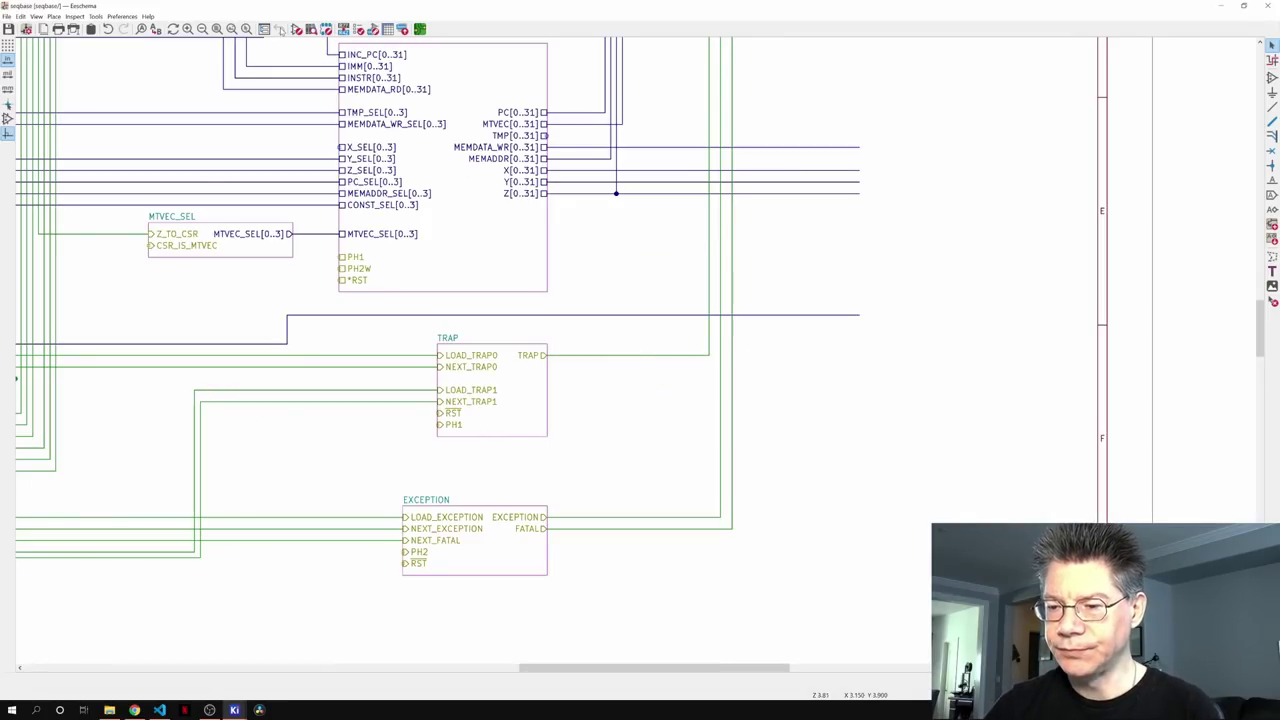
- Open the EXCEPTION subsheet to examine its exception and fatal flip-flop circuits, and return to the root schematic
middle_click_drag(537, 400, 623, 217)
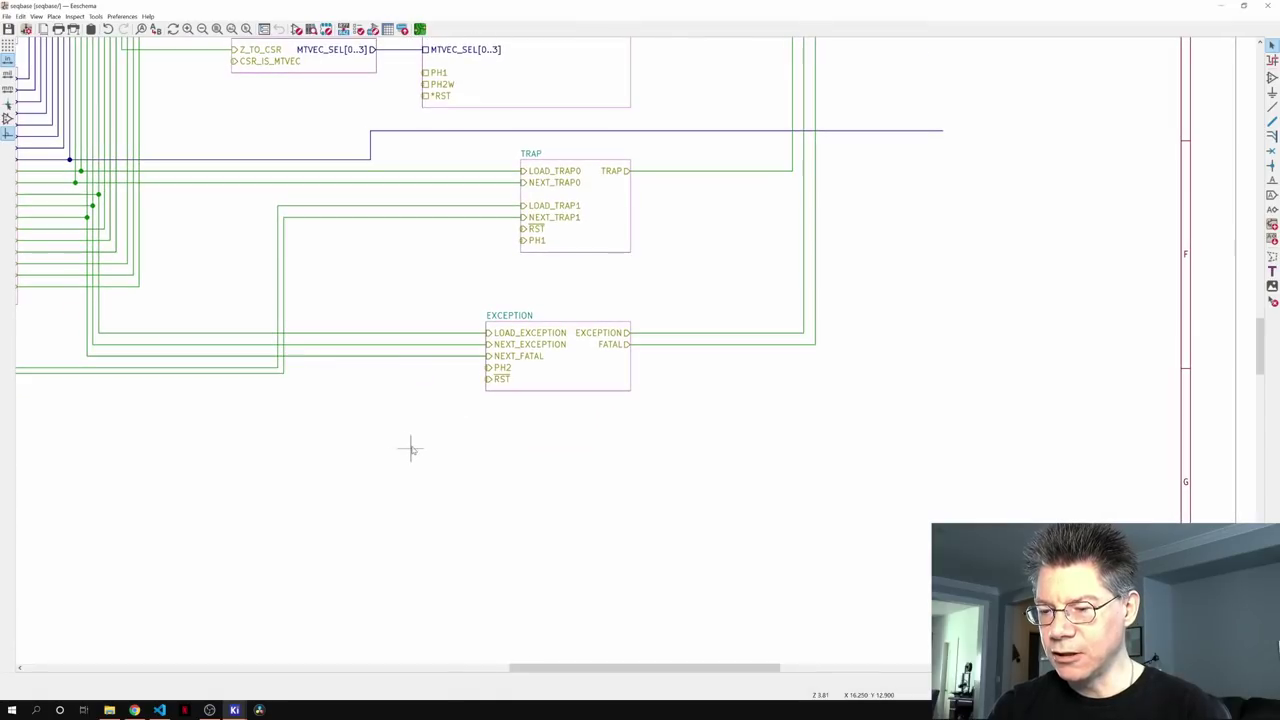
middle_click_drag(603, 423, 486, 443)
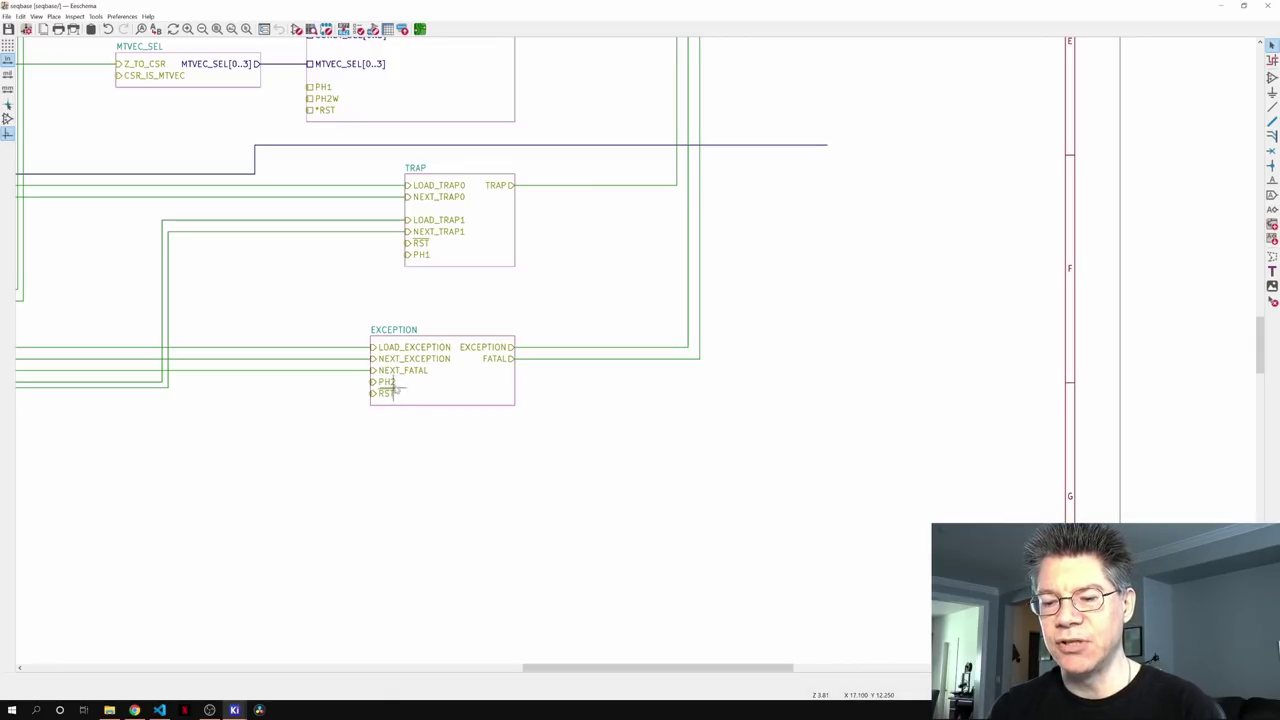
double_click(472, 382)
scroll(600, 450, "down", 2, "shift")
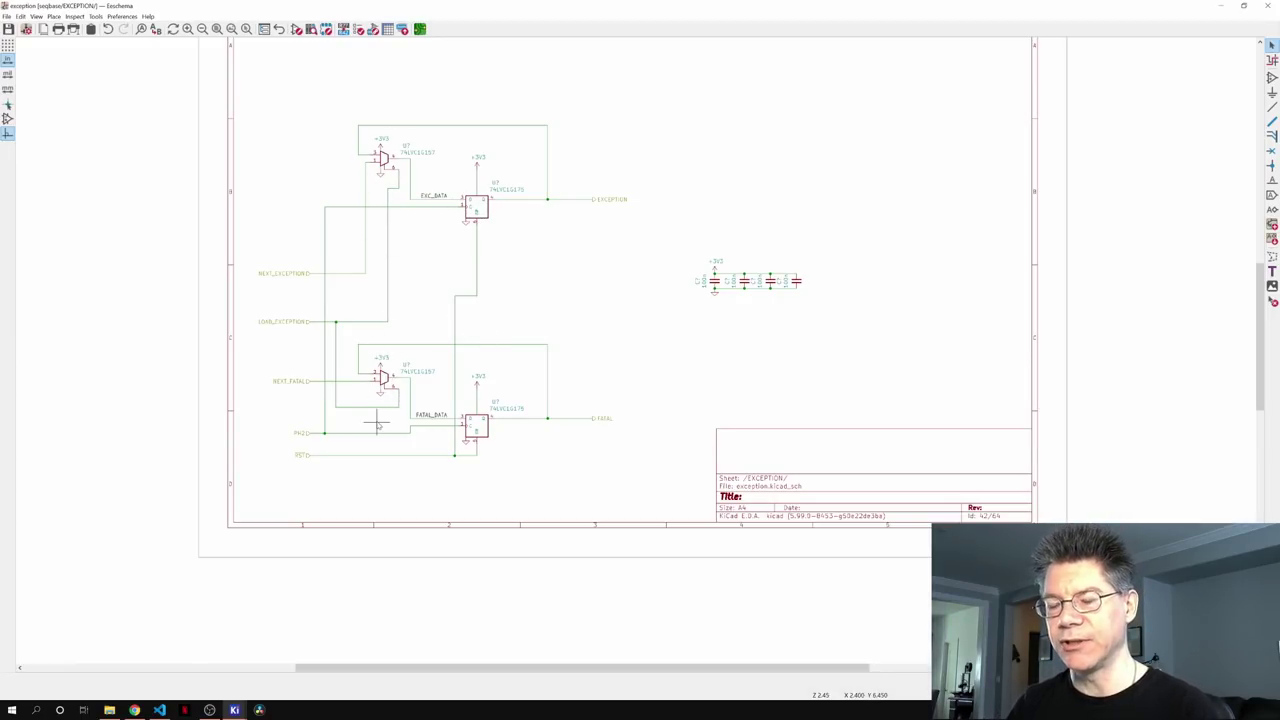
left_click(280, 29)
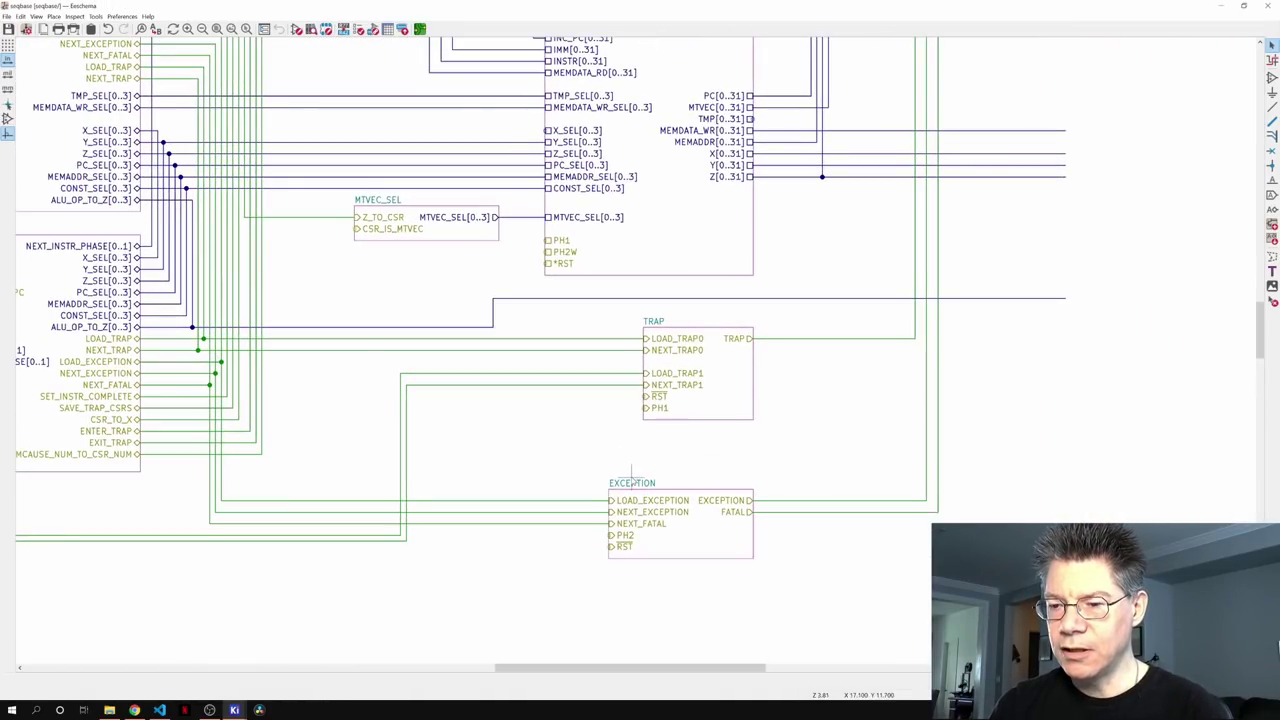
- Examine the MISALIGN_PC, BAD_INSTR and SEQ_ROM_EN blocks and their connections to the TRAP_ROM inputs
scroll(633, 482, "left", 10)
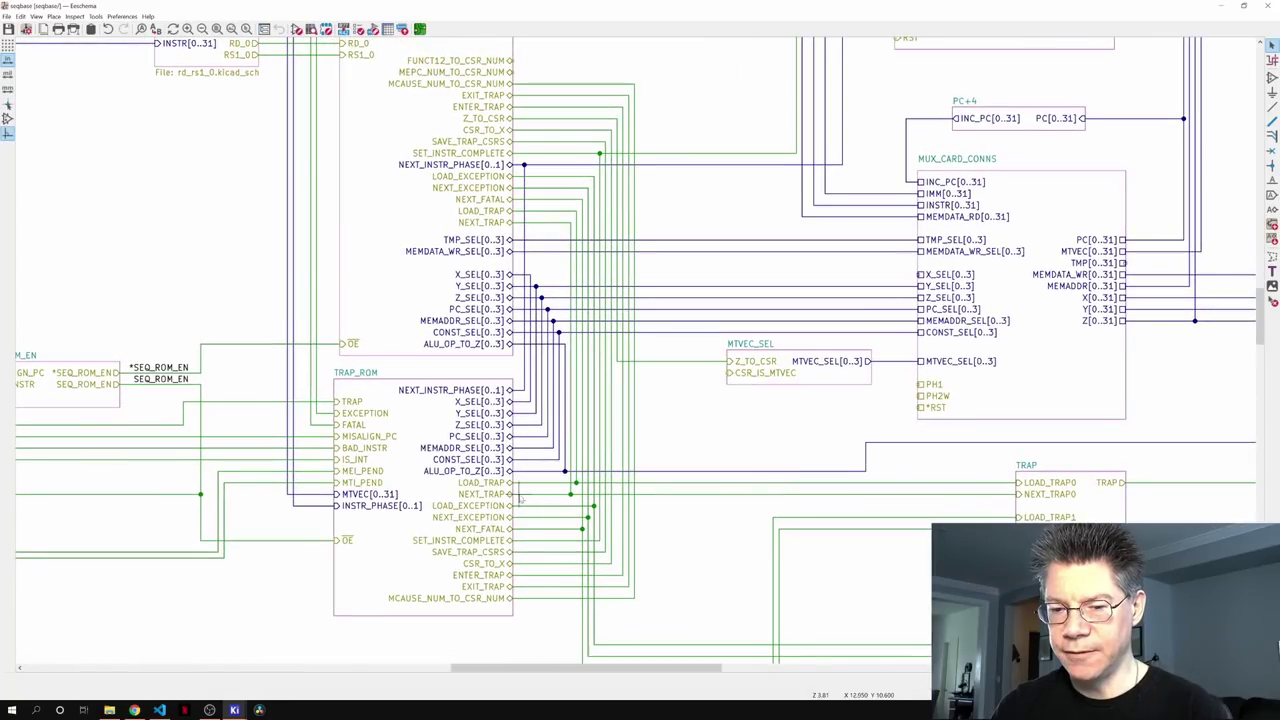
scroll(618, 502, "left", 5)
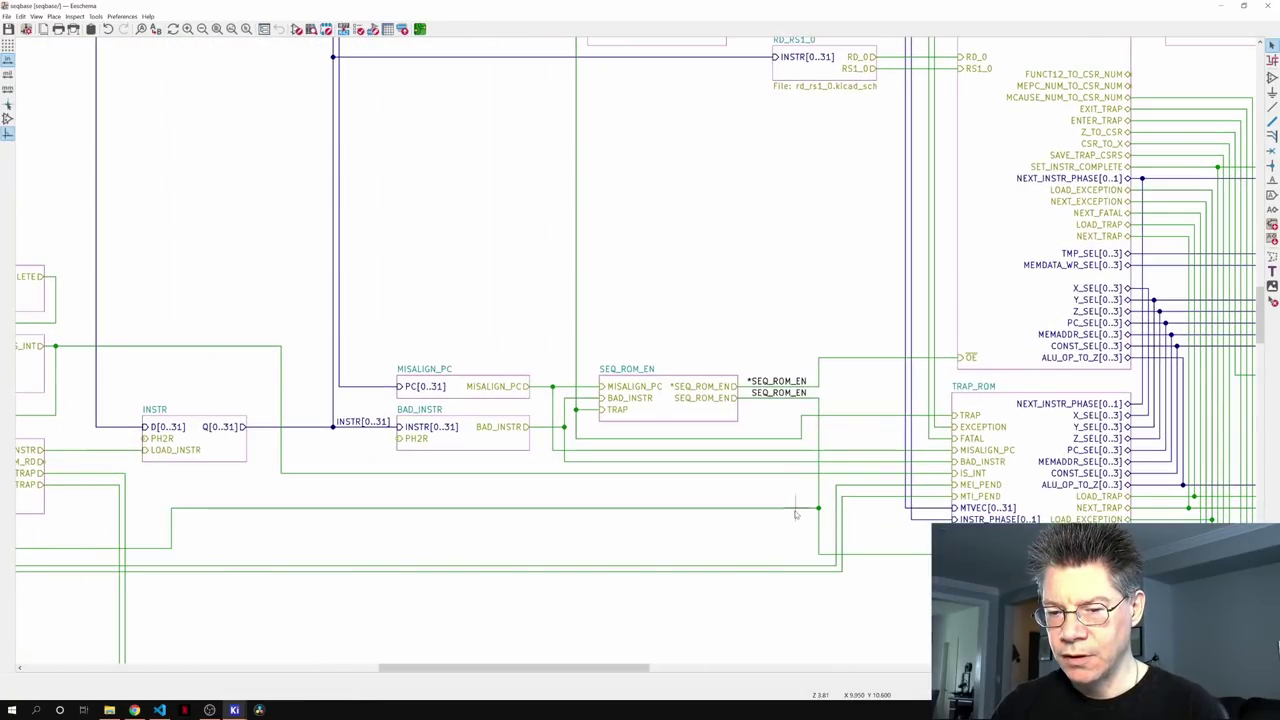
scroll(620, 500, "left", 1)
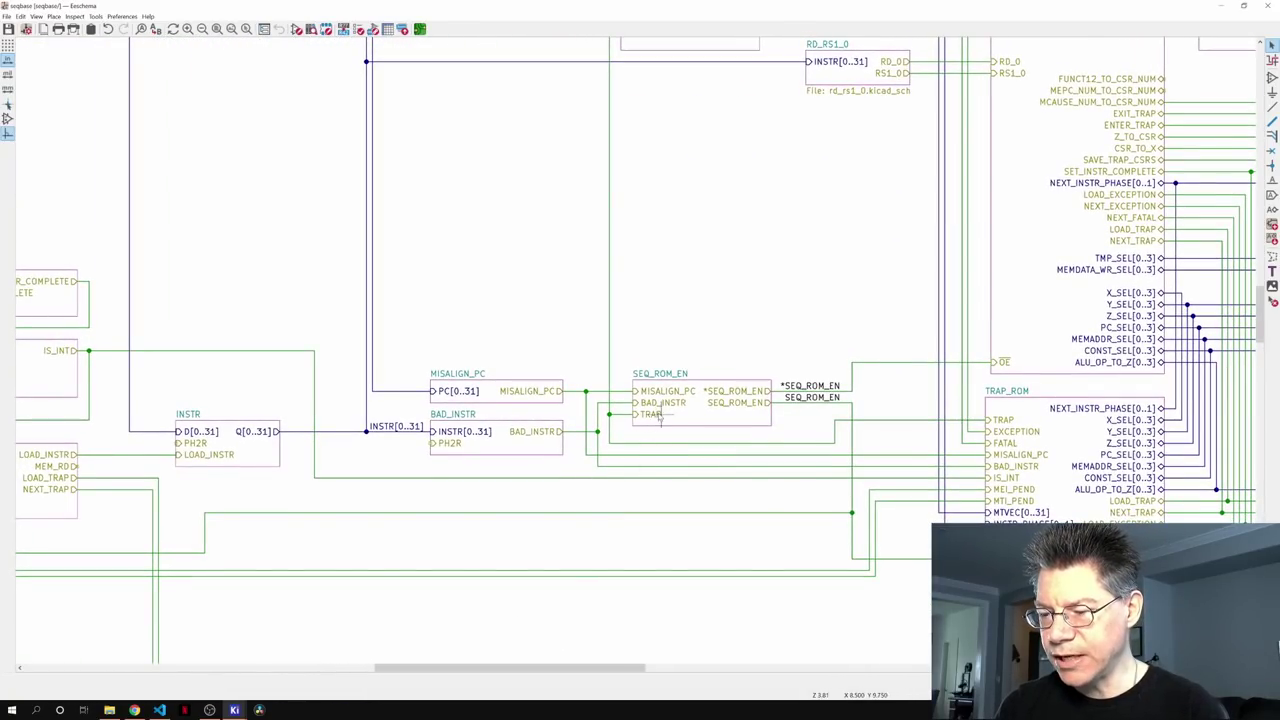
scroll(644, 463, "down", 2)
scroll(644, 463, "right", 1)
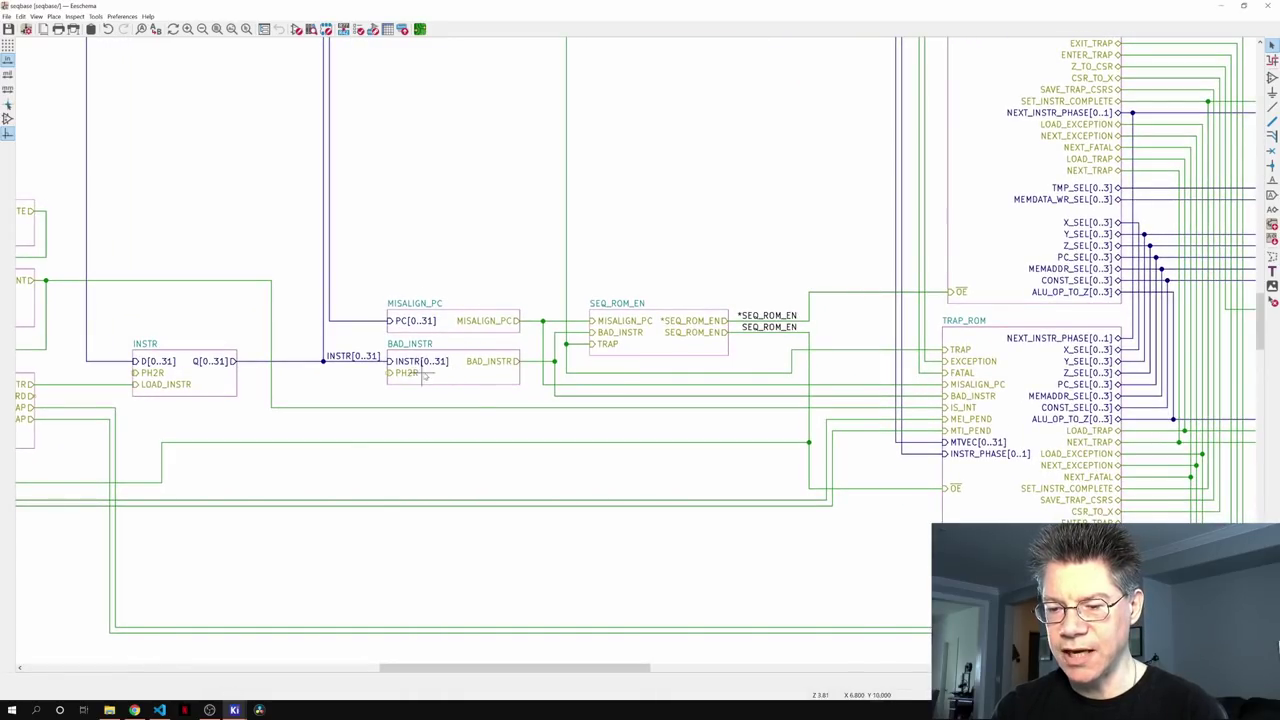
scroll(456, 419, "up", 1)
scroll(456, 419, "left", 1)
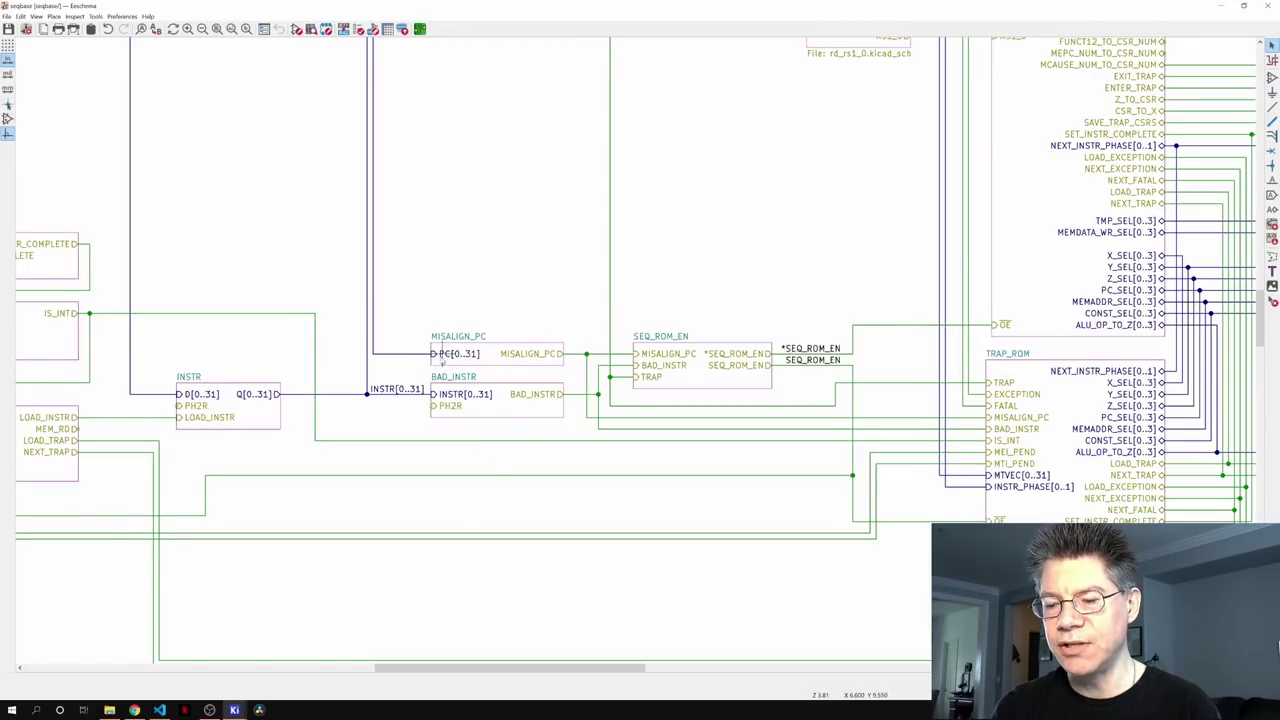
middle_click_drag(968, 374, 849, 367)
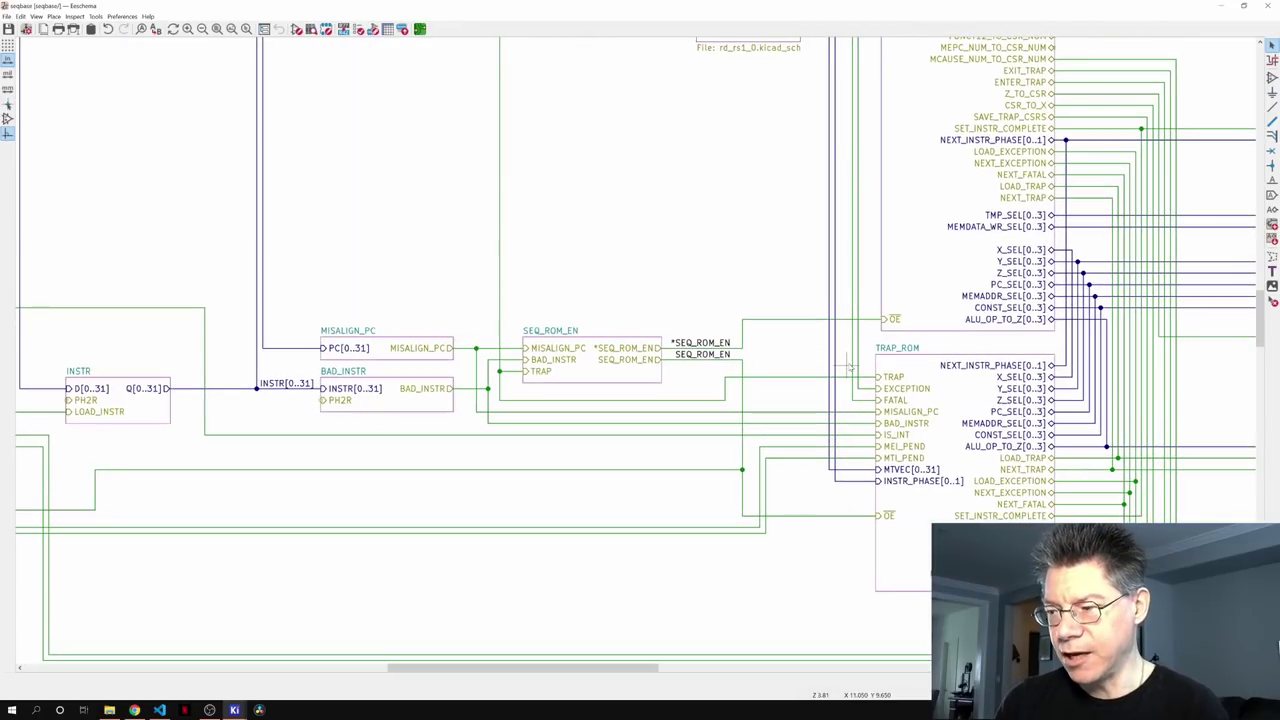
- Examine the PC output of MUX_CARD_CONNS, and return to the BAD_INSTR and INSTR blocks
scroll(849, 367, "right", 10)
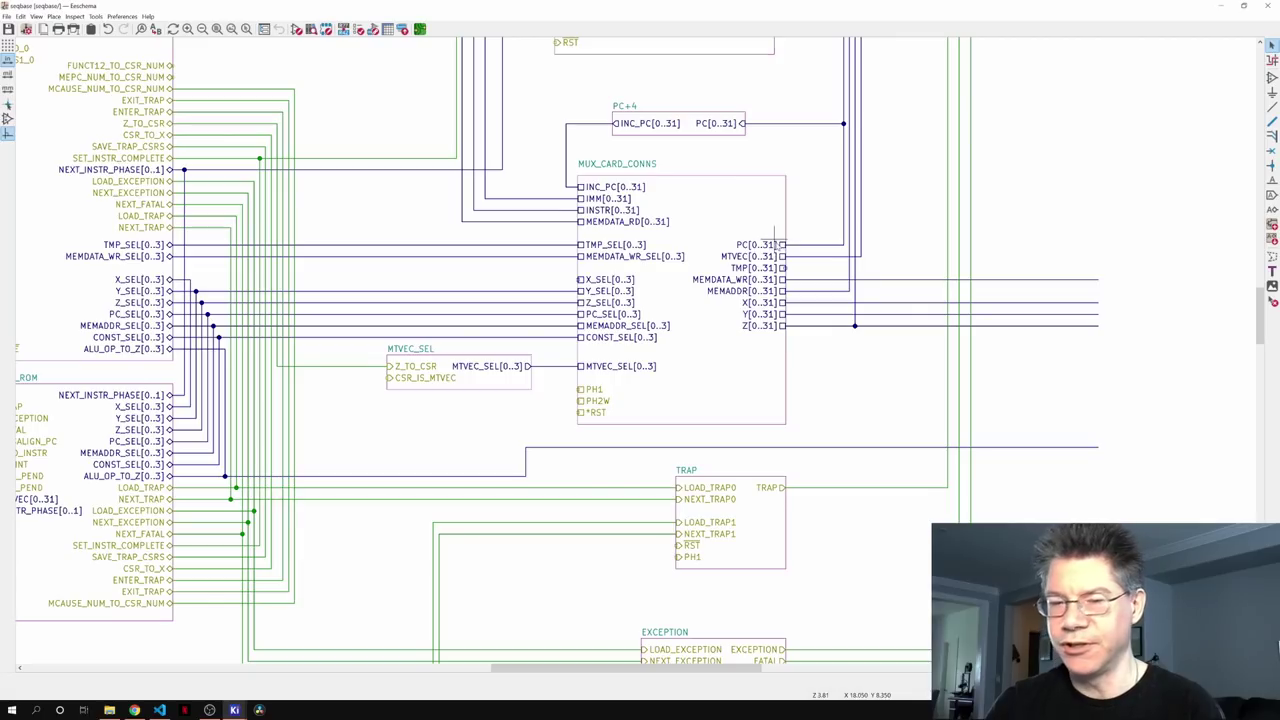
scroll(712, 365, "left", 4)
scroll(713, 377, "left", 8)
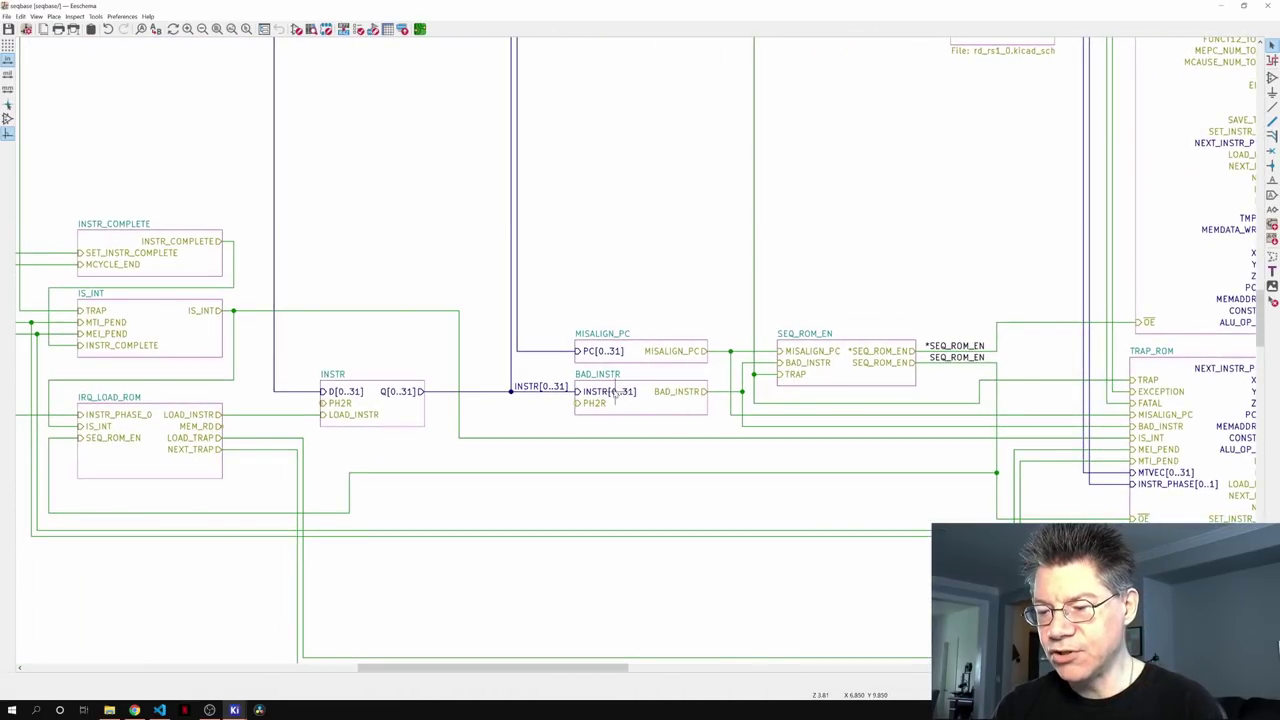
scroll(514, 461, "up", 1)
scroll(514, 461, "left", 1)
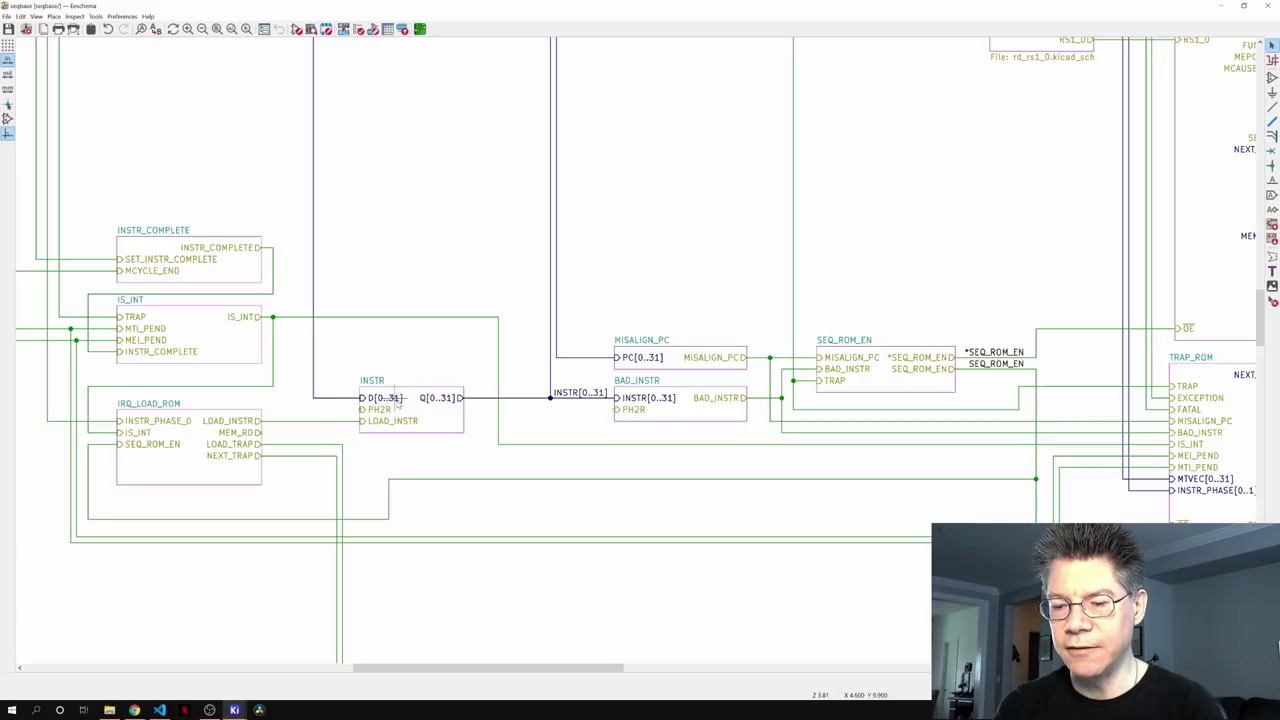
- Trace the bus on the INSTR block's D input up to the MEMDATA_RD line above SEQ_ROM, and return to the INSTR block
middle_click_drag(354, 206, 369, 472)
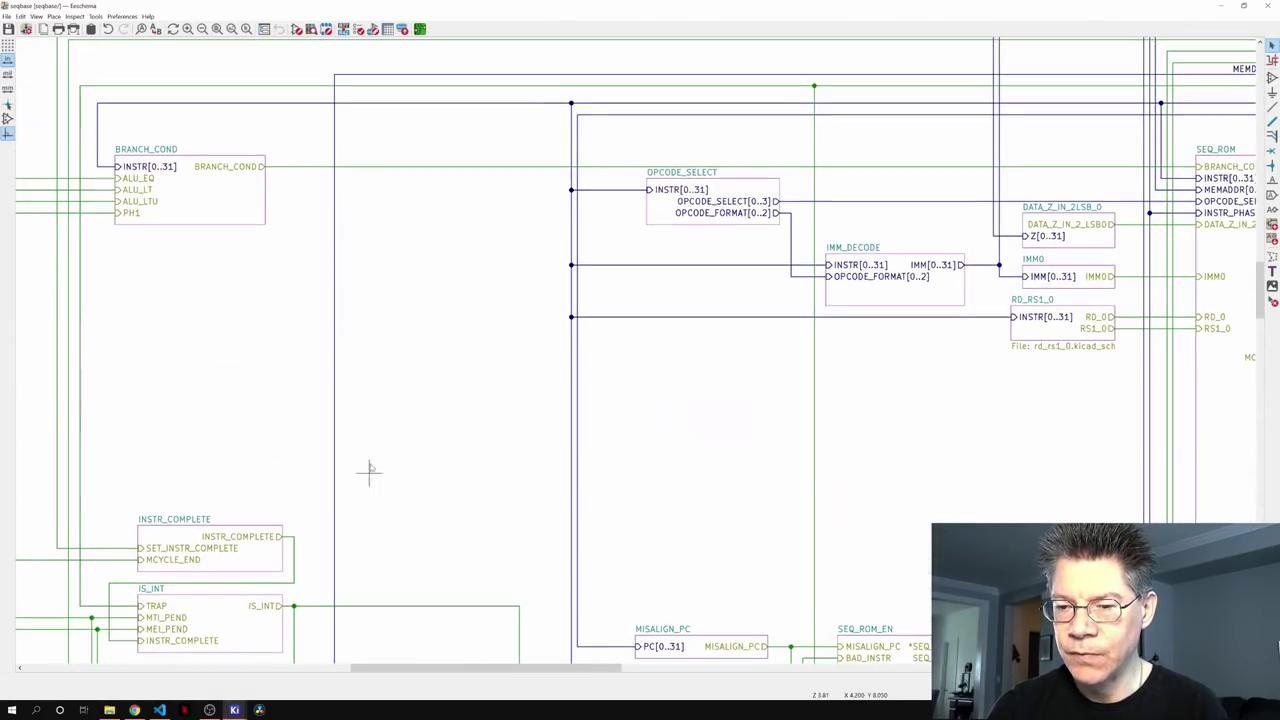
scroll(378, 310, "up", 1, "shift")
scroll(420, 300, "right", 3)
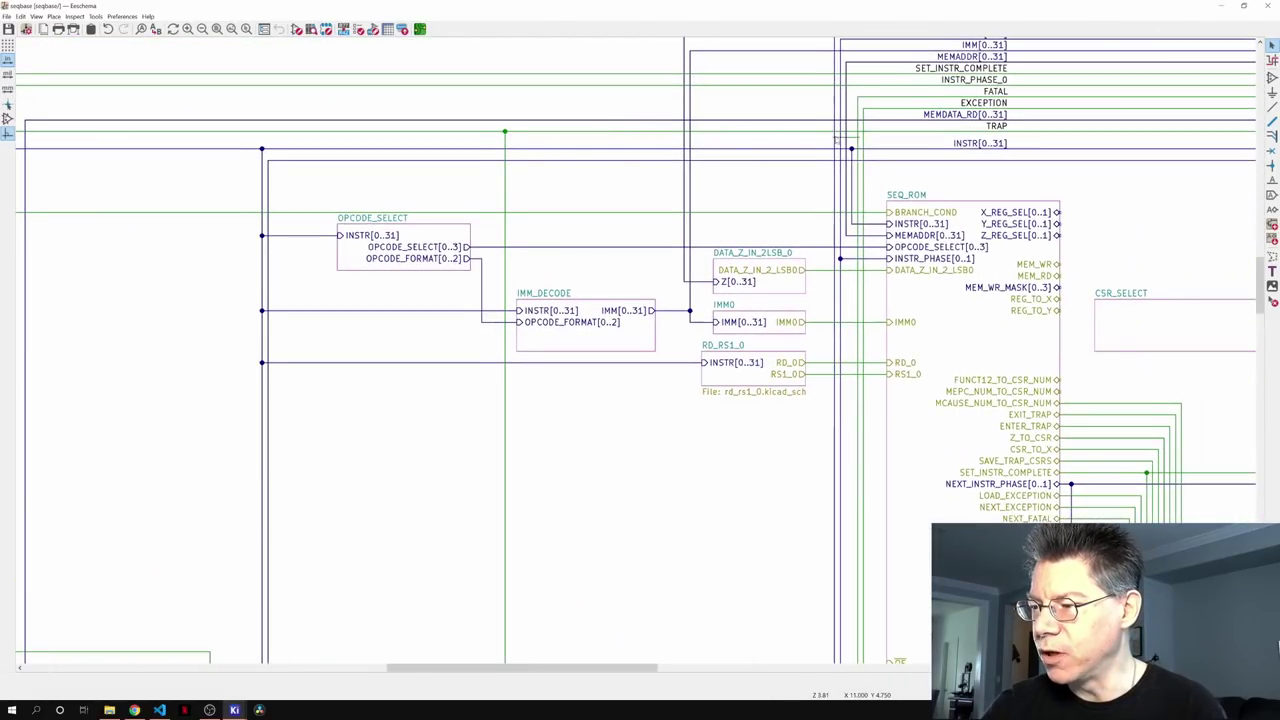
scroll(838, 140, "right", 3)
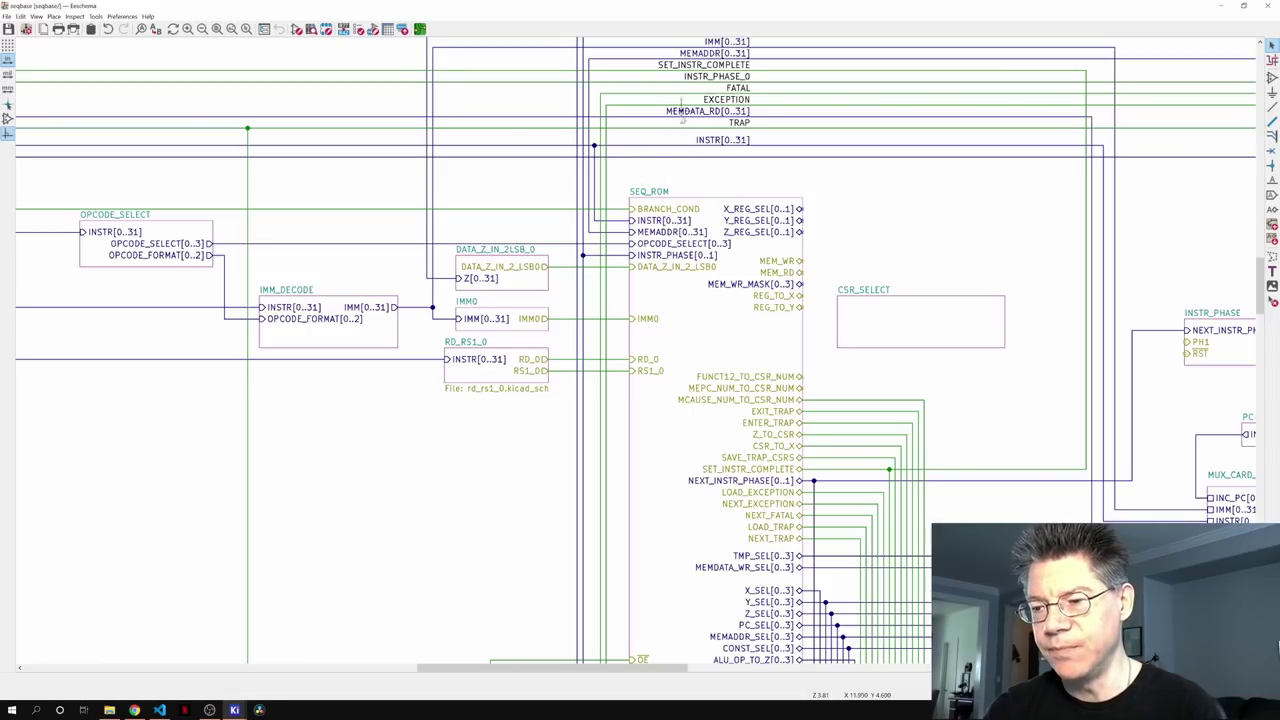
scroll(489, 385, "down", 2)
scroll(489, 385, "left", 1)
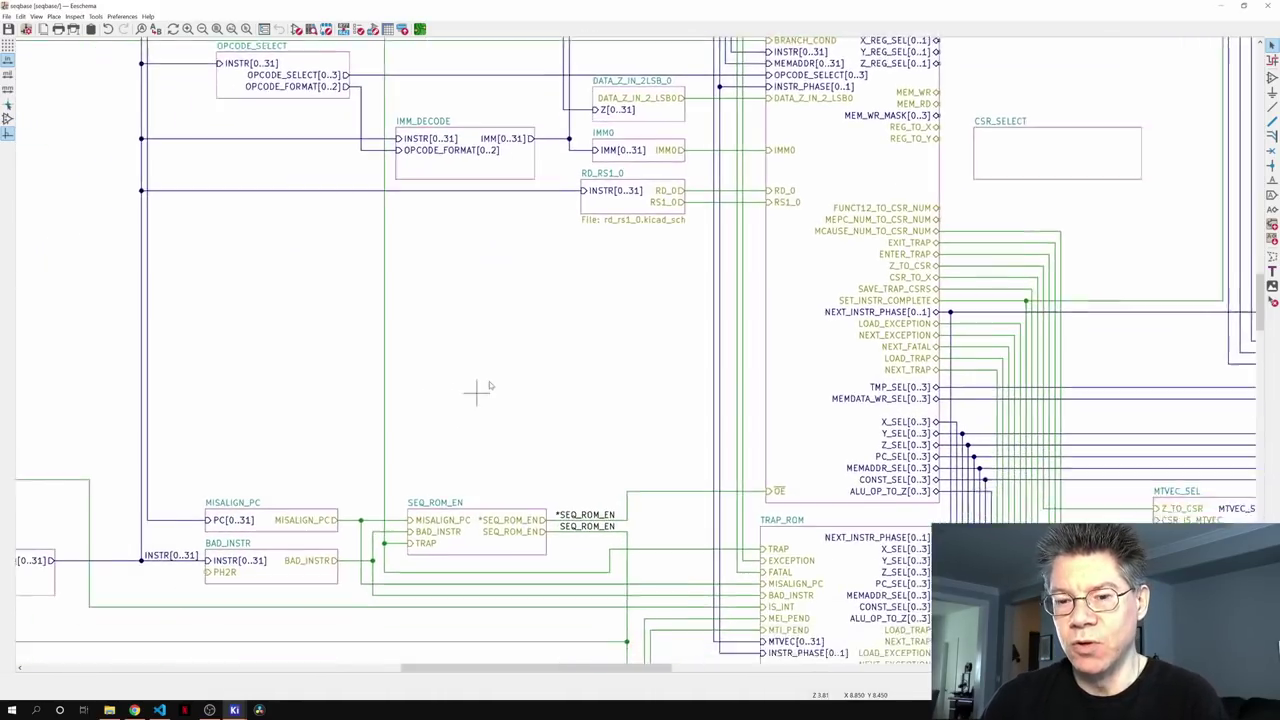
scroll(489, 385, "down", 2)
scroll(489, 385, "left", 5)
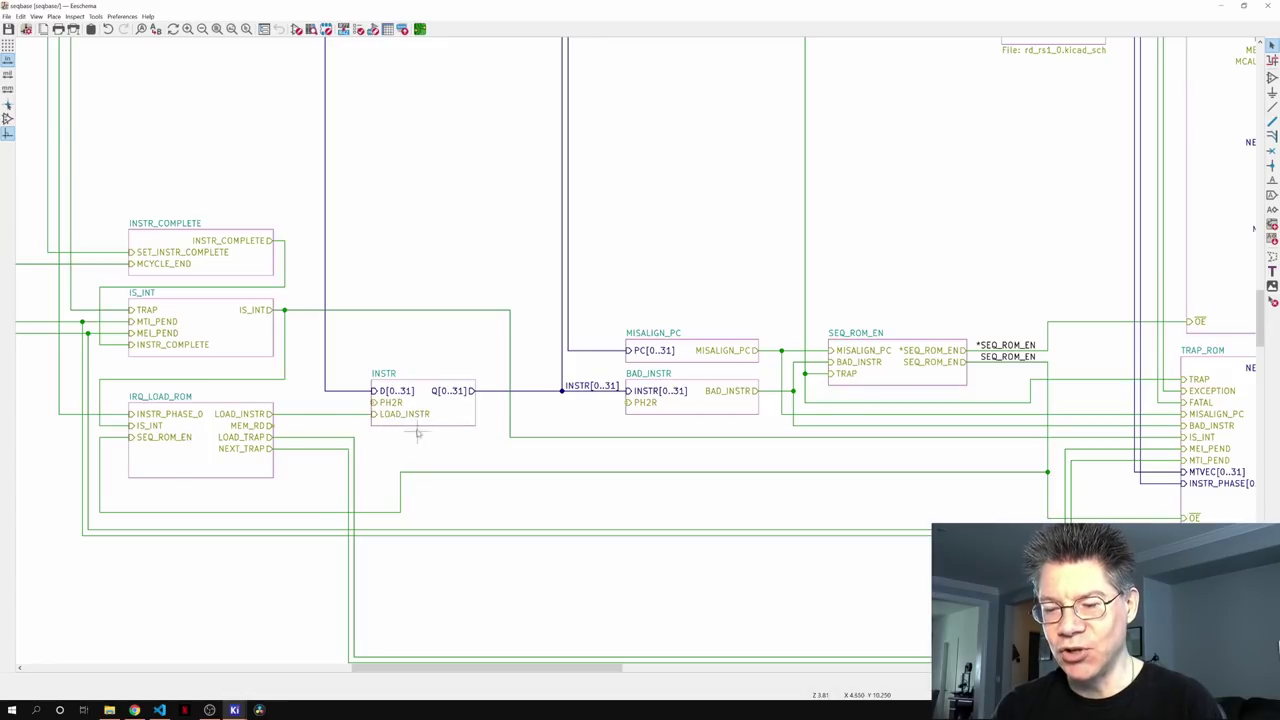
- Open the INSTR subsheet to examine its clock gating and two 74LVT16374 registers, and return to the root schematic
left_click(453, 410)
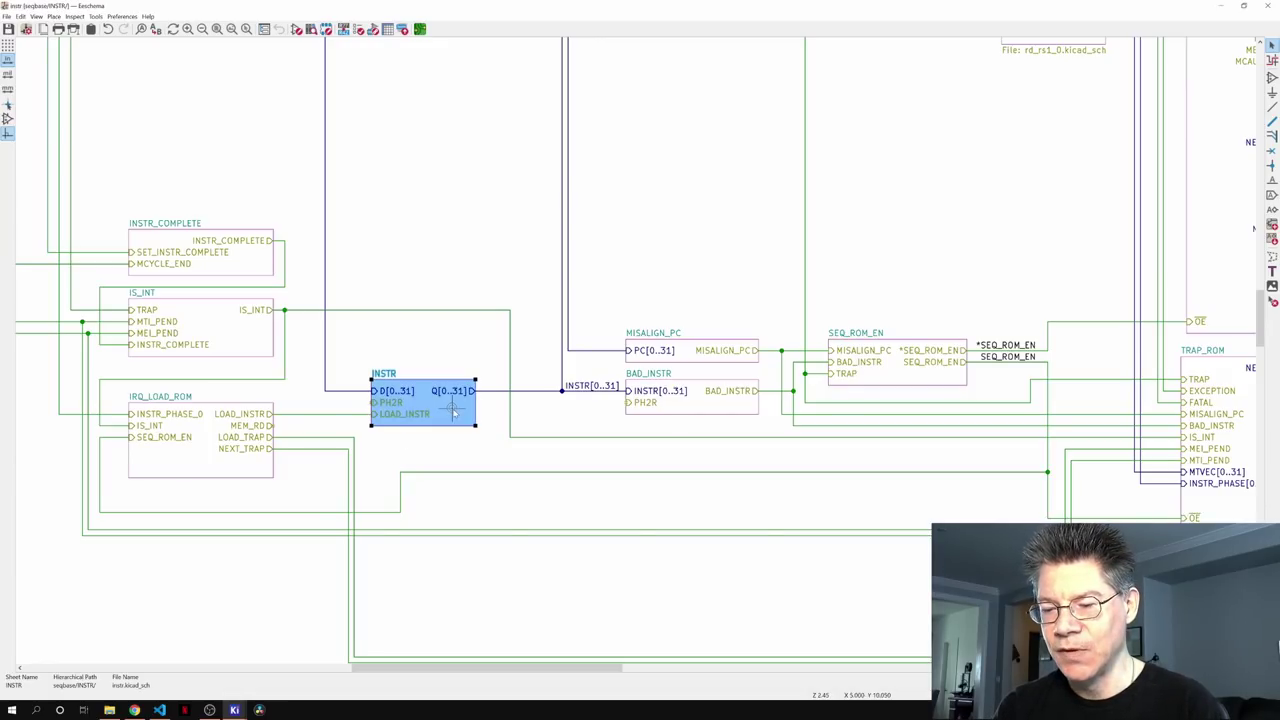
double_click(453, 410)
scroll(494, 520, "up", 3)
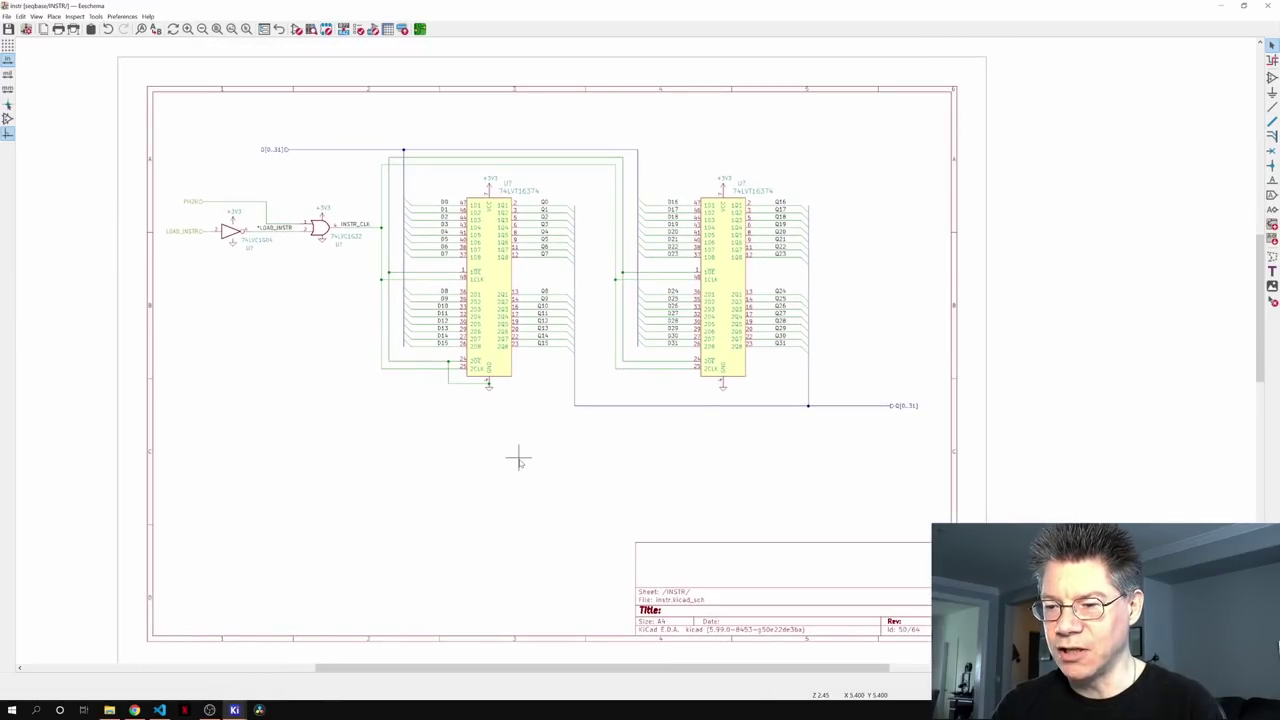
middle_click_drag(589, 471, 522, 460)
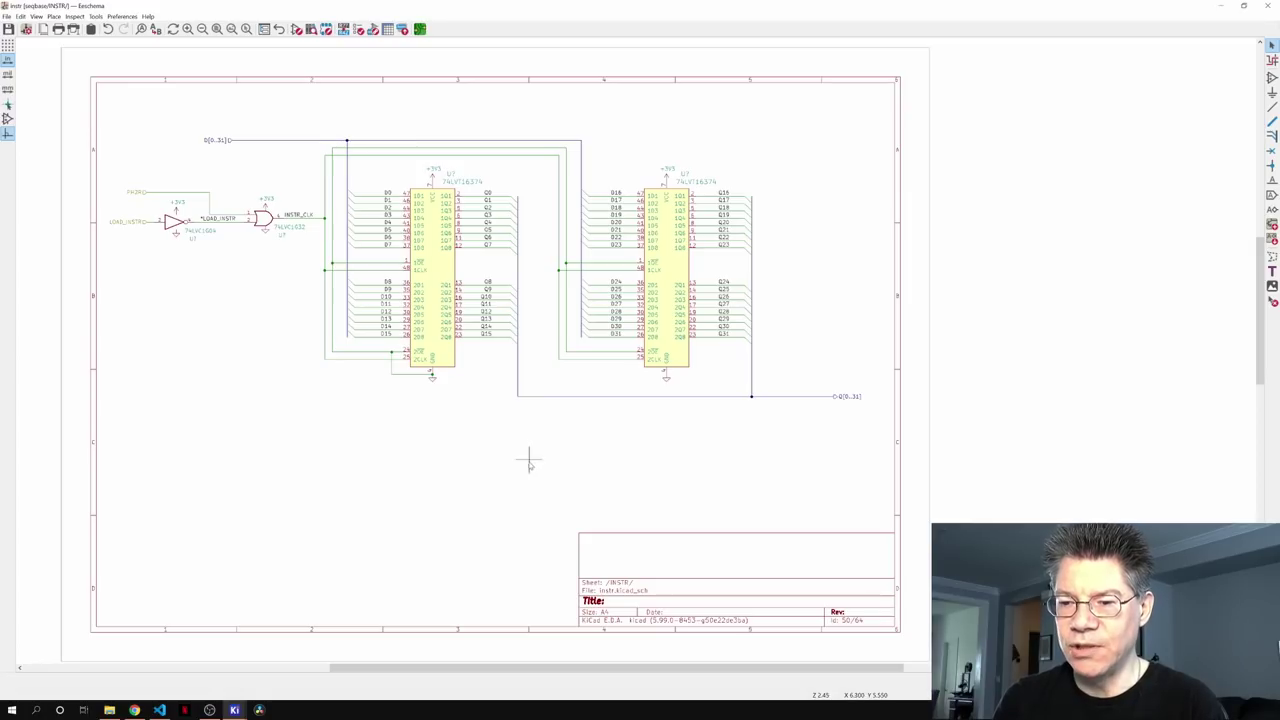
middle_click_drag(517, 451, 563, 514)
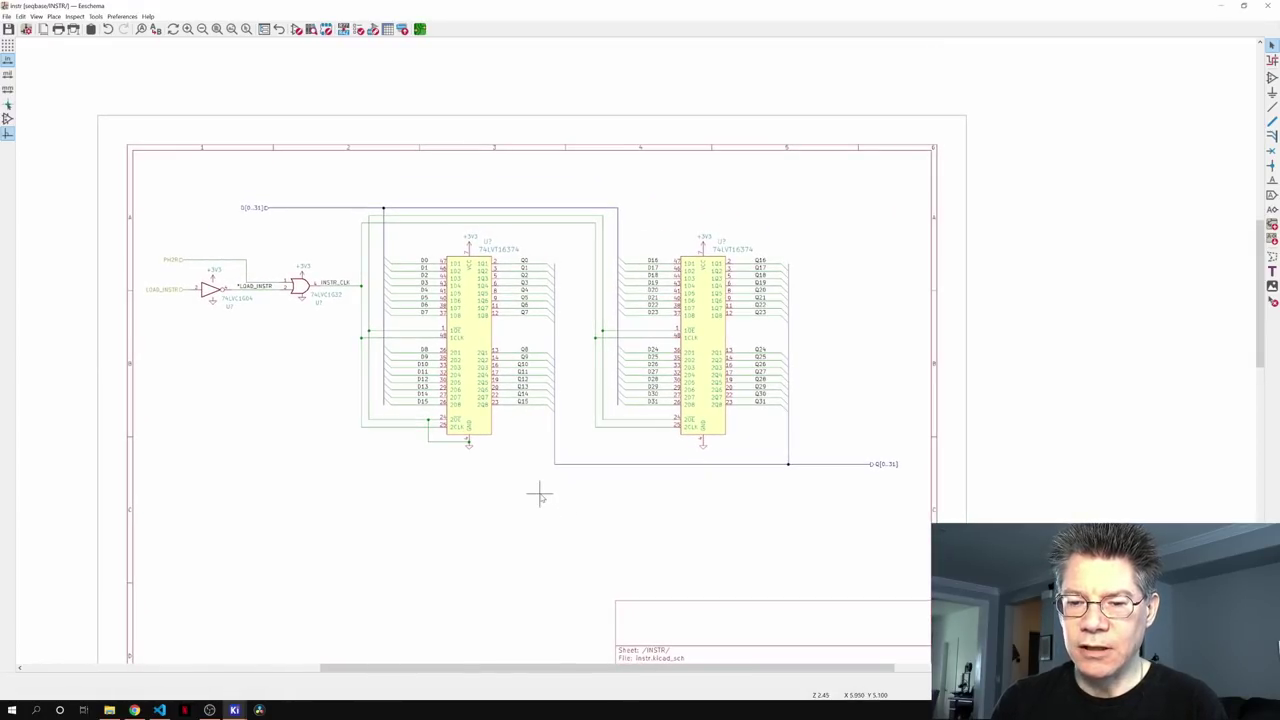
middle_click_drag(326, 401, 329, 437)
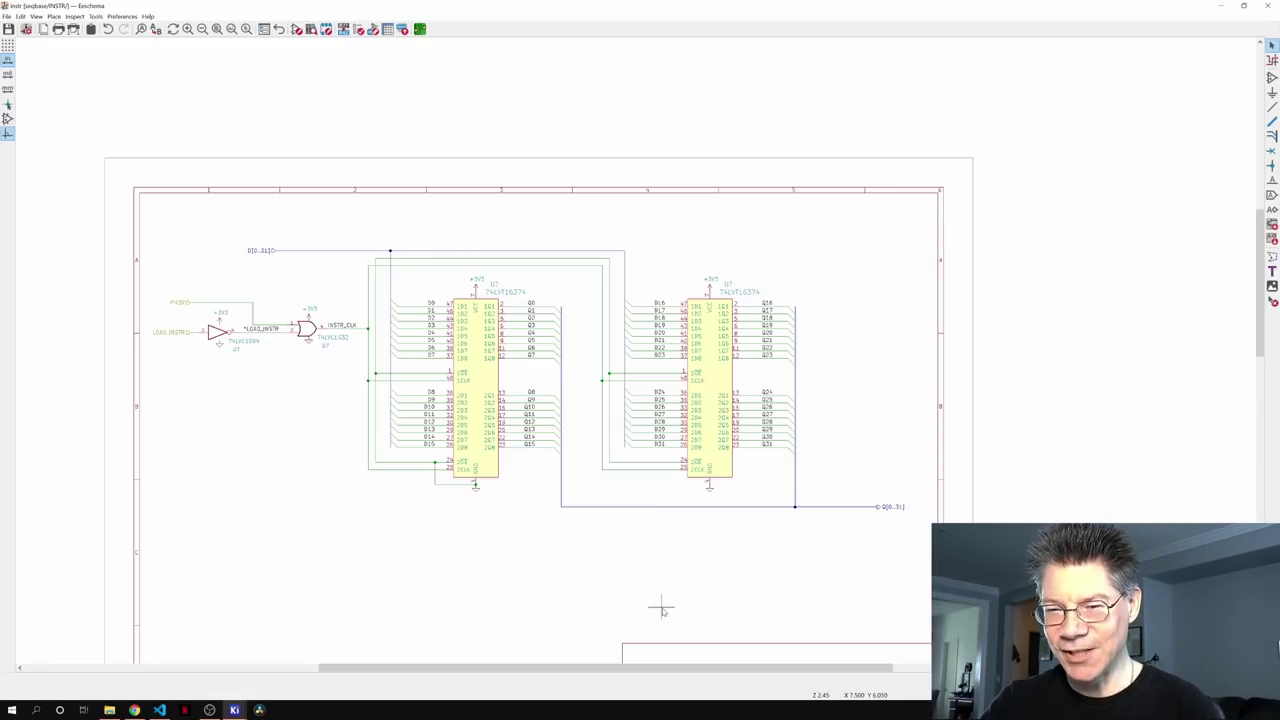
key("alt+BackSpace")
- Examine the IRQ_LOAD_ROM block's inputs and its LOAD_INSTR connection to the INSTR block
scroll(688, 440, "up", 2)
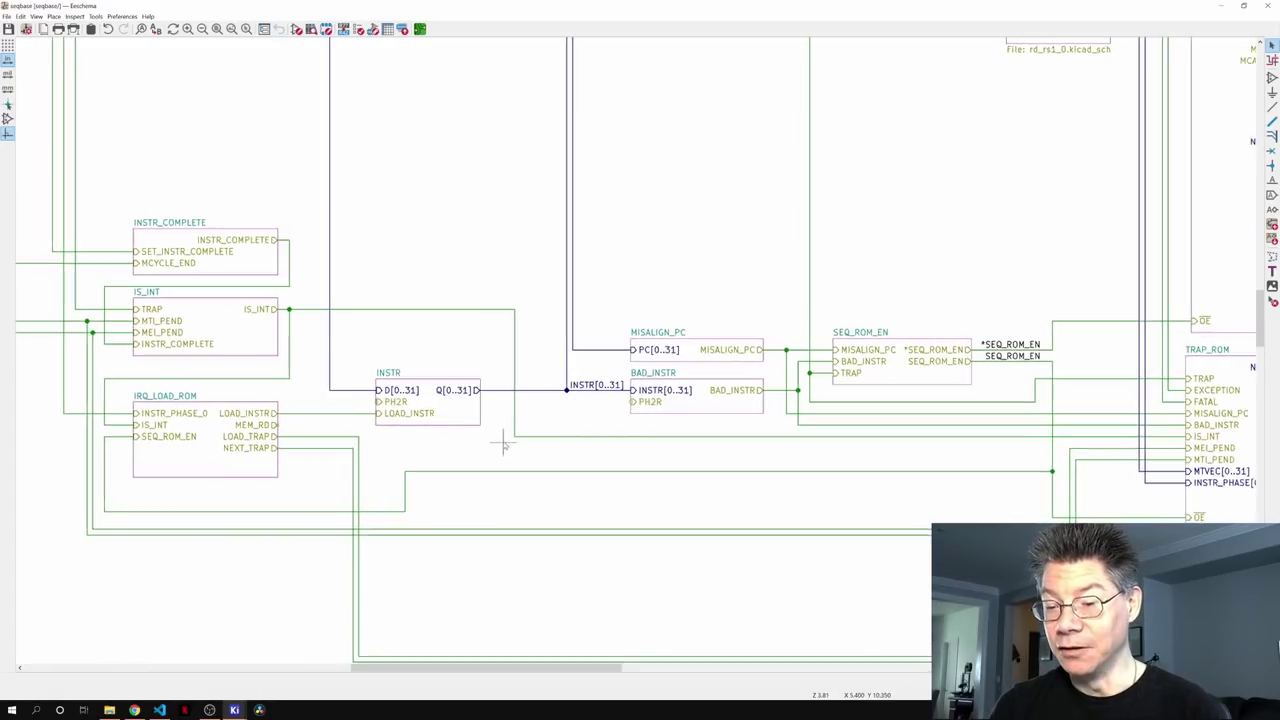
middle_click_drag(474, 416, 654, 415)
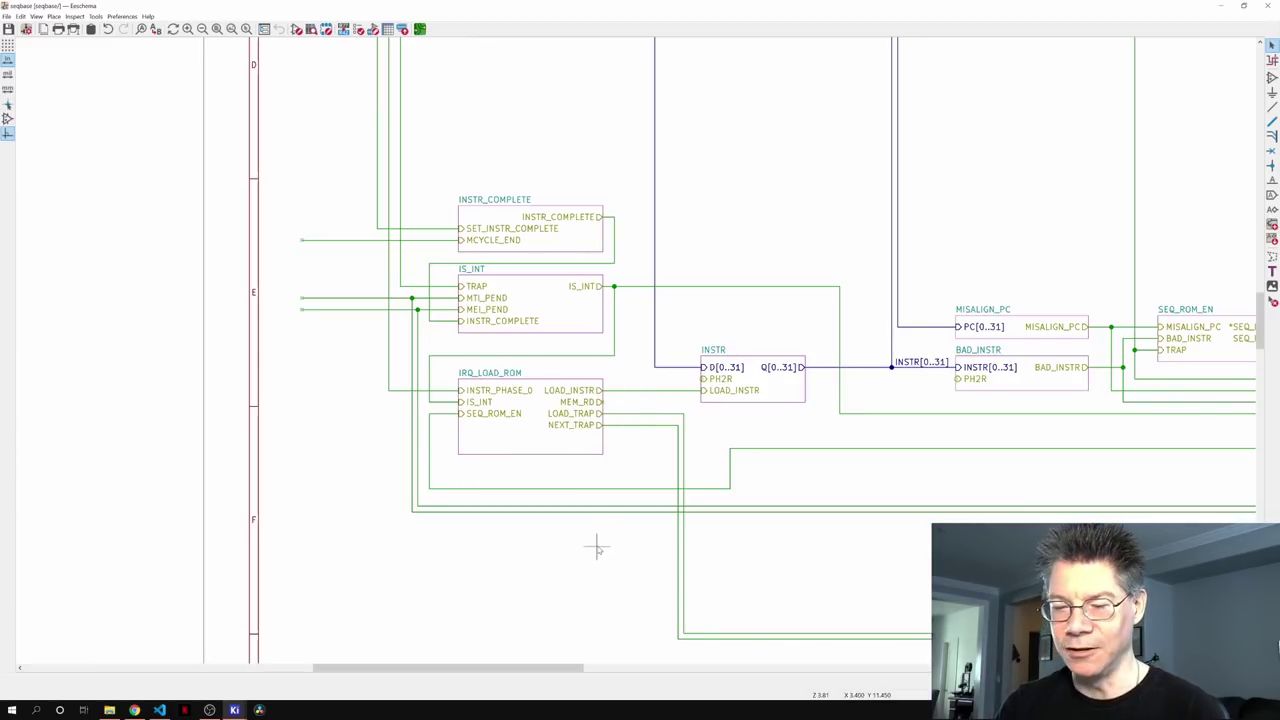
scroll(688, 400, "up", 1)
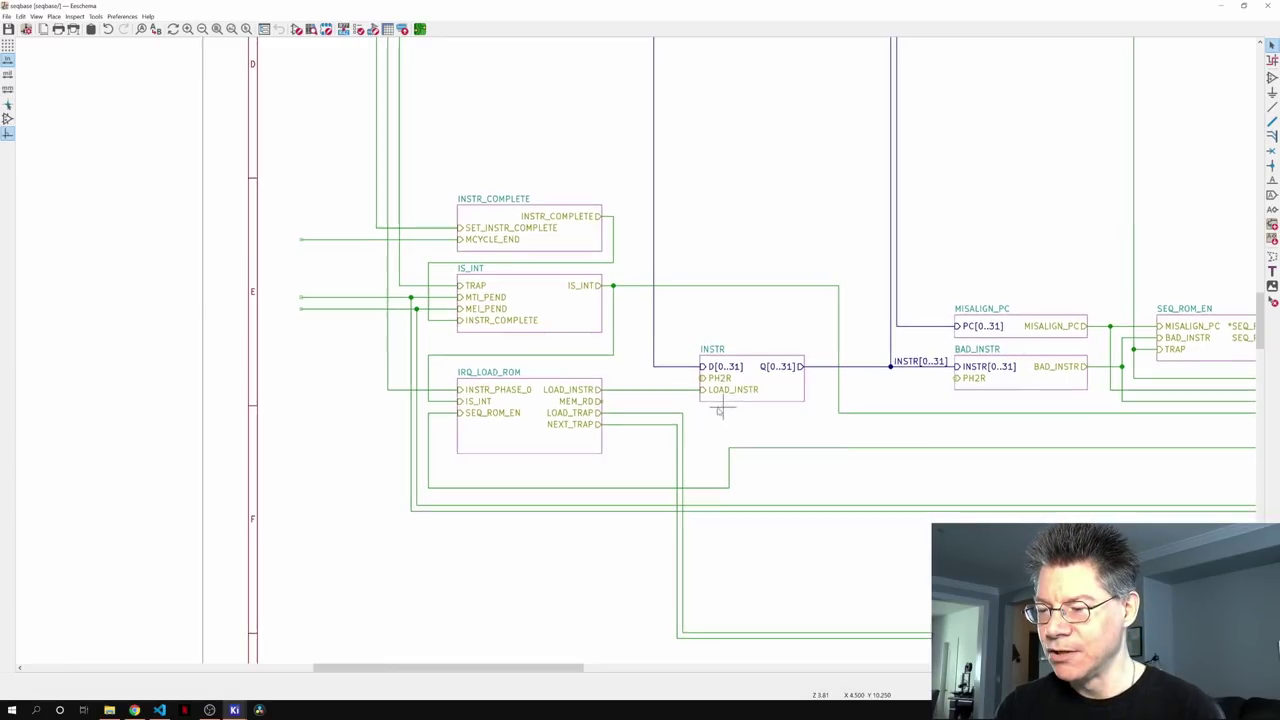
scroll(684, 398, "down", 1)
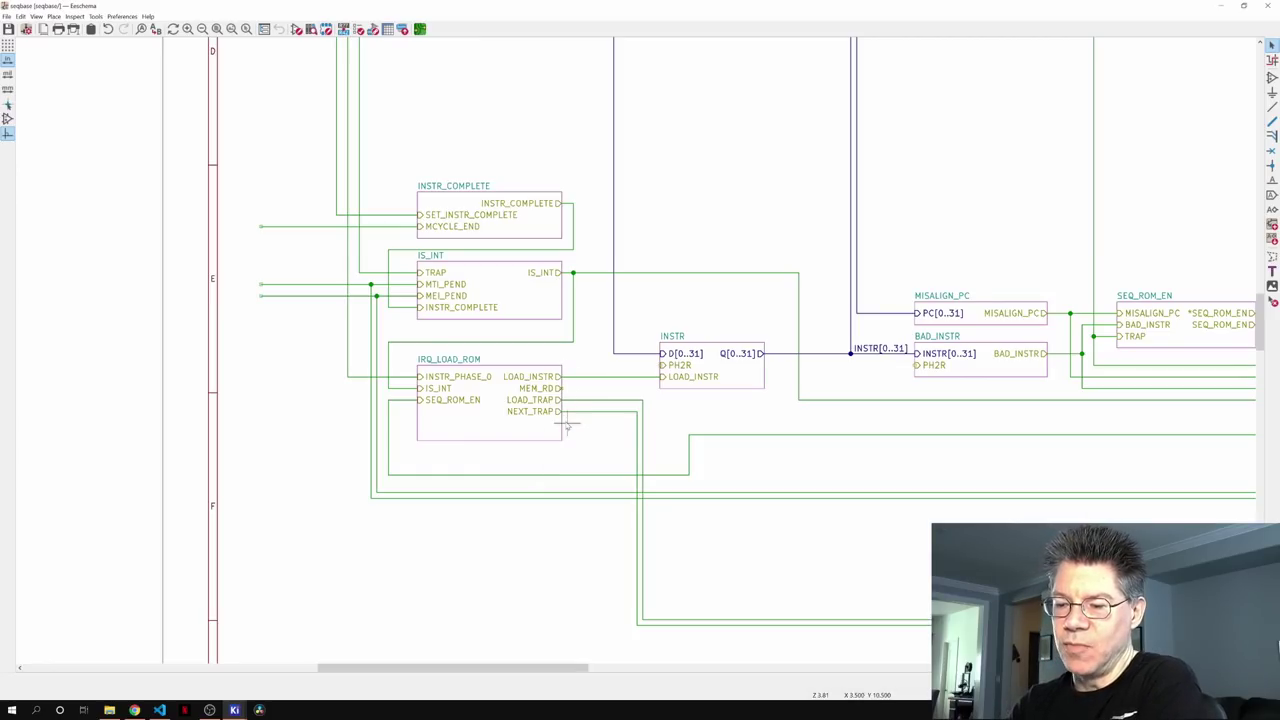
- Open the IRQ_LOAD_ROM subsheet to examine its inverter and AND gates, and return to the root schematic
left_click(512, 427)
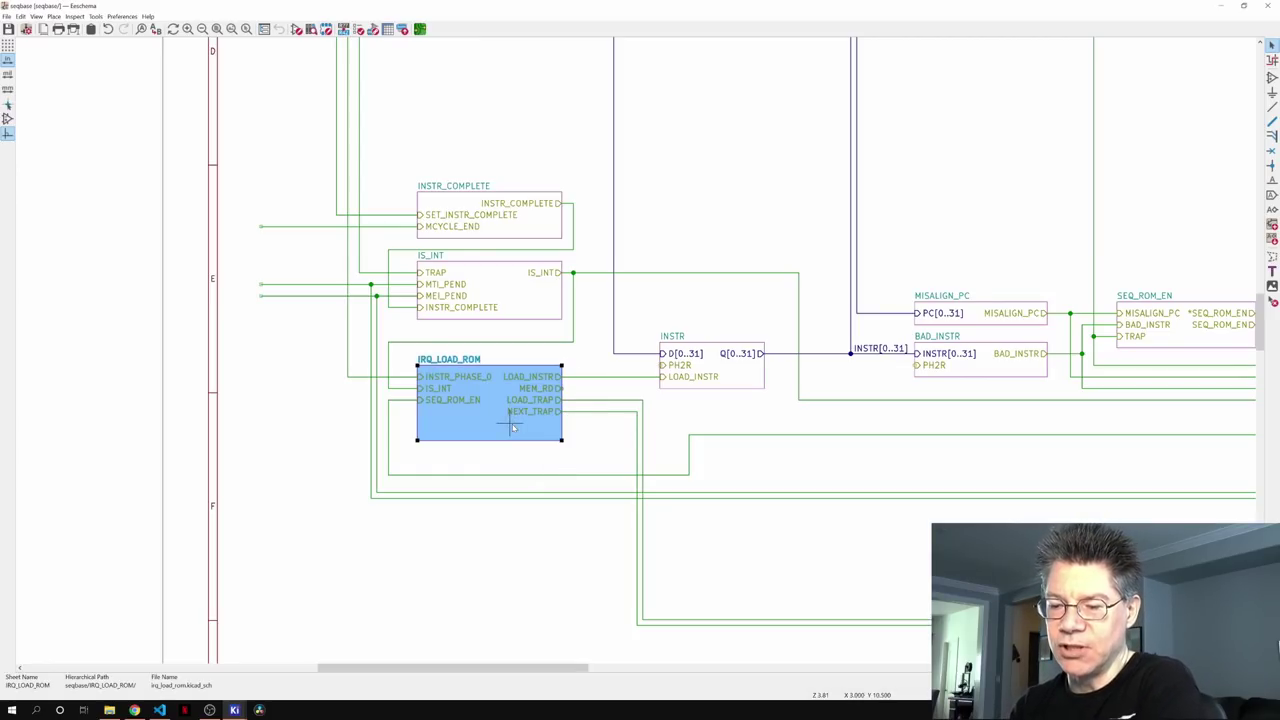
double_click(486, 424)
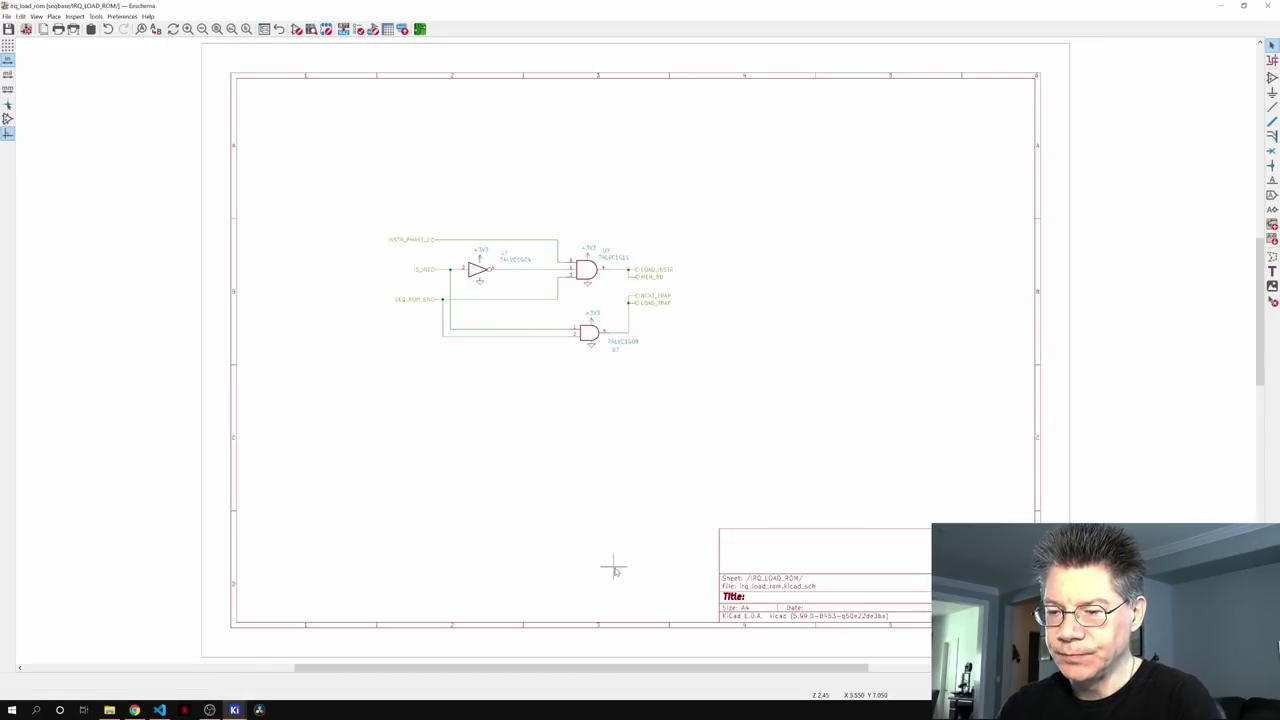
scroll(509, 449, "up", 3)
scroll(509, 449, "right", 3)
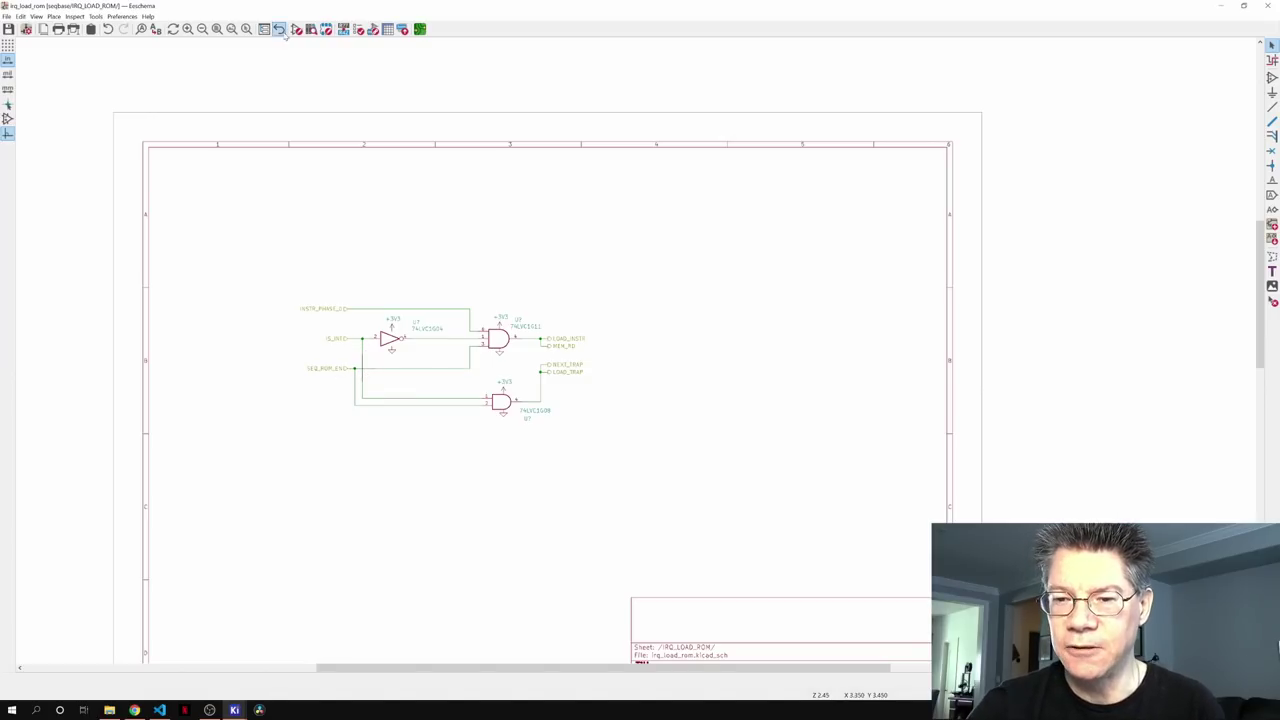
key("alt+BackSpace")
scroll(440, 454, "right", 4)
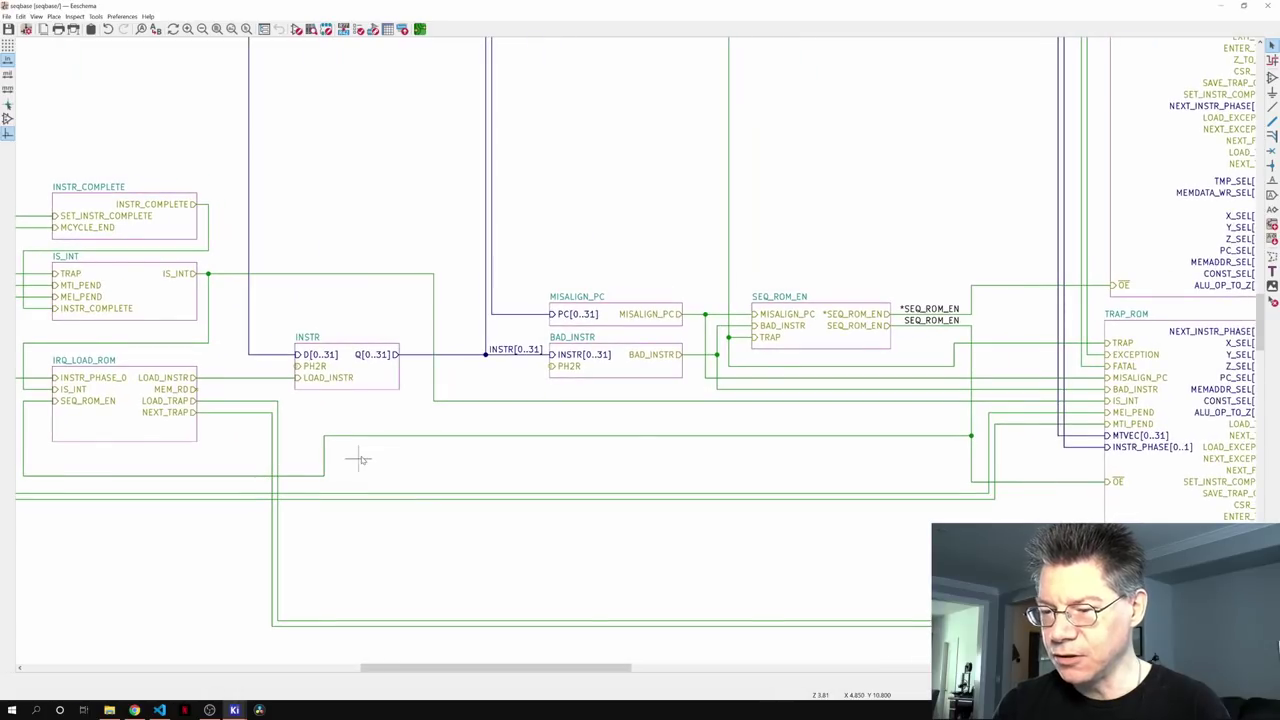
- Review the blocks around INSTR, reopen the INSTR subsheet to examine its two 74LVT16374 registers, and return to the root schematic
scroll(567, 440, "down", 5)
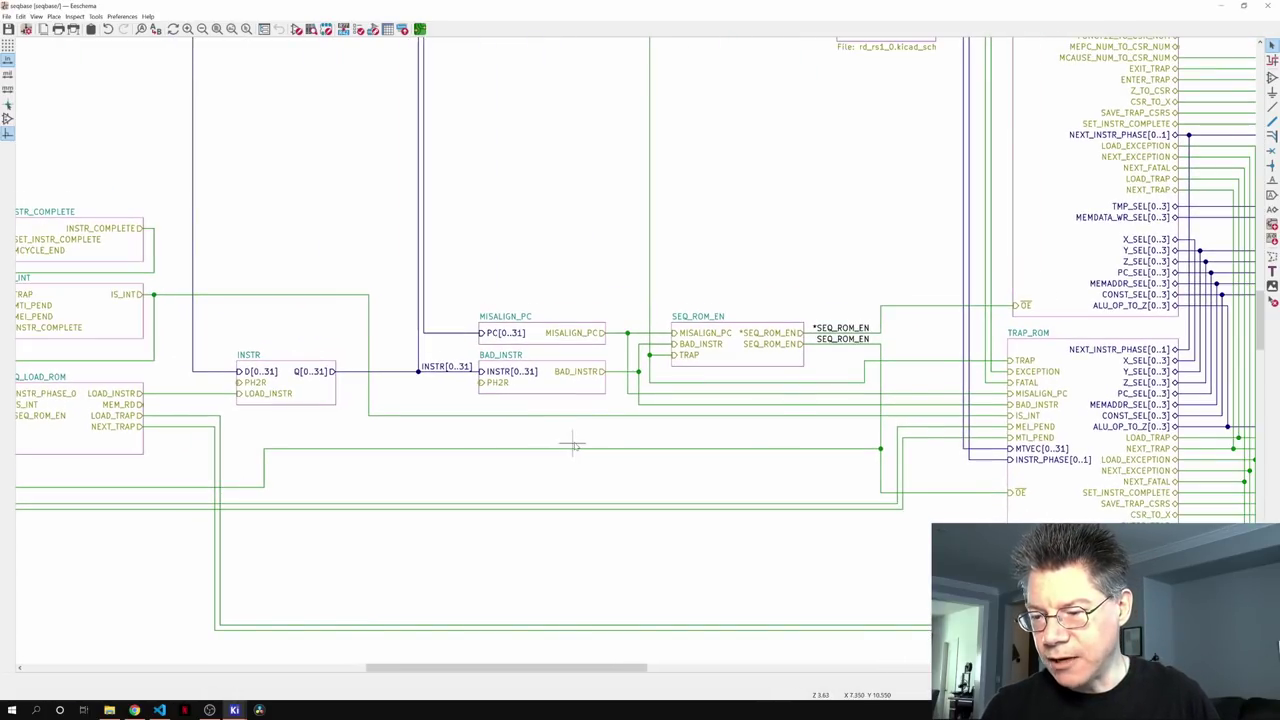
scroll(623, 470, "up", 2)
middle_click_drag(633, 445, 551, 440)
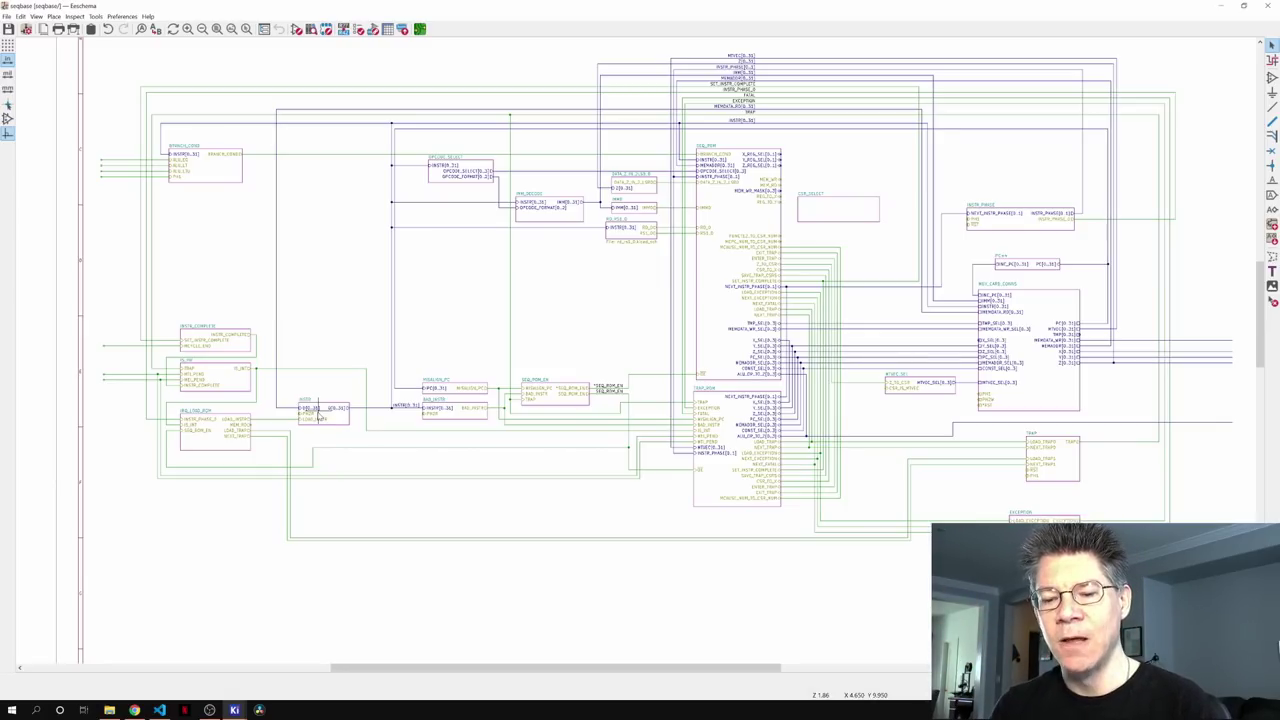
double_click(340, 418)
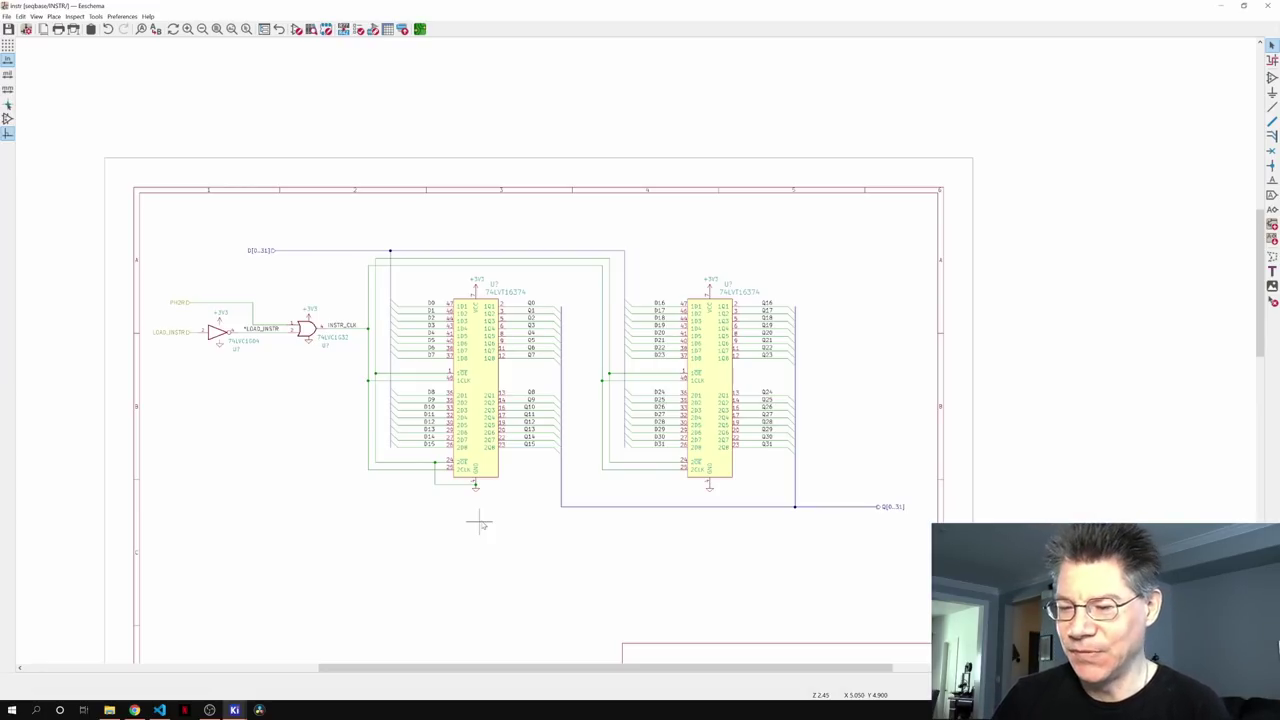
key("alt+BackSpace")
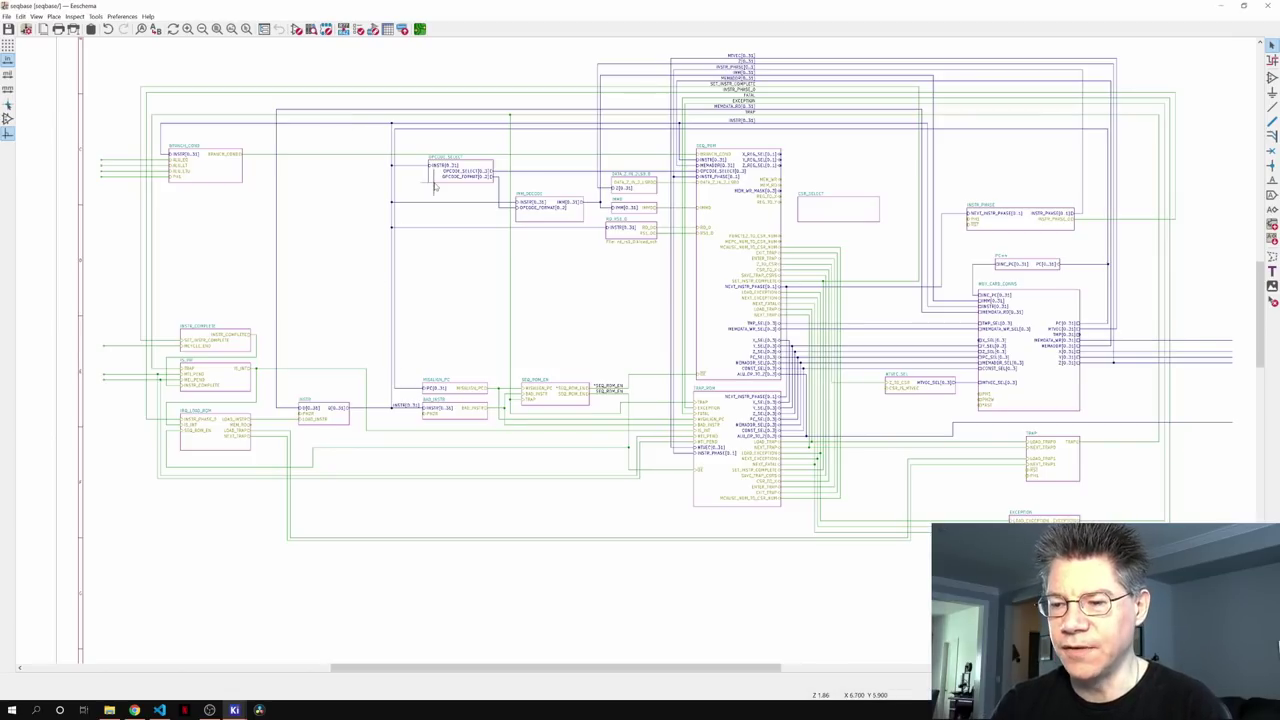
- Open the OPCODE_SELECT subsheet to examine its two ATF1502ASV chips and the SYS lines connecting them
middle_click_drag(566, 412, 510, 478)
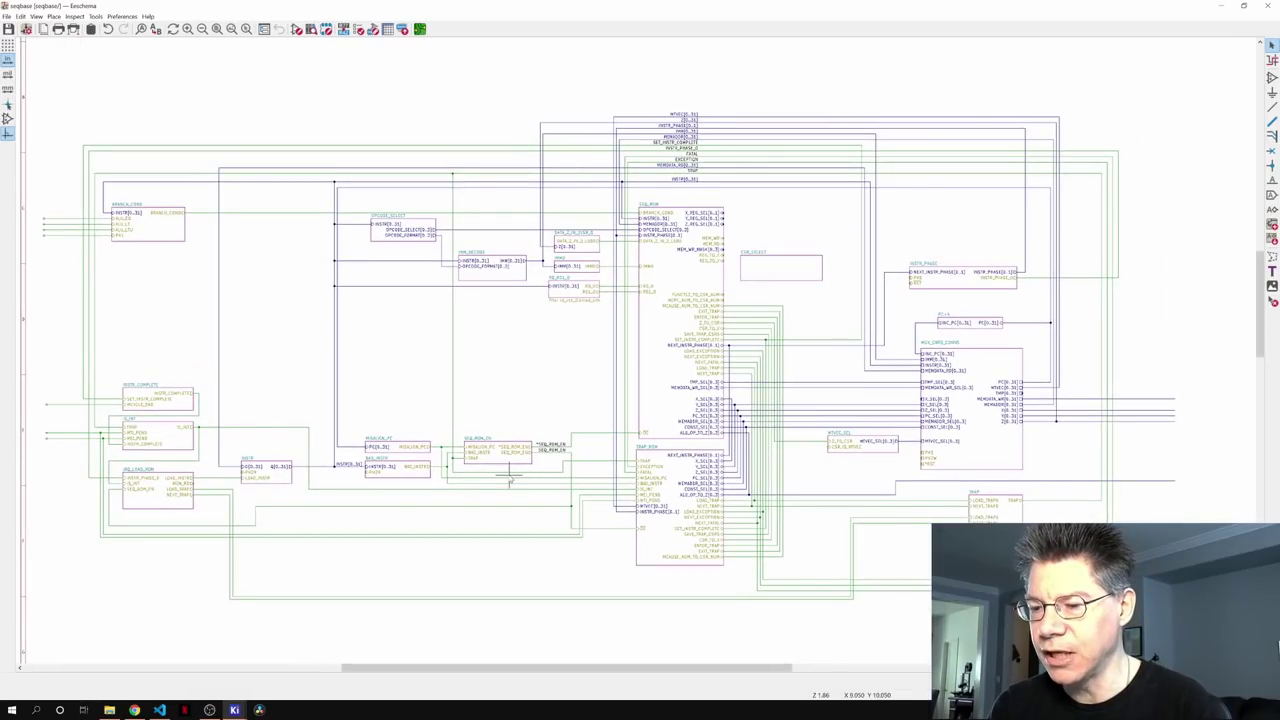
scroll(510, 480, "right", 3)
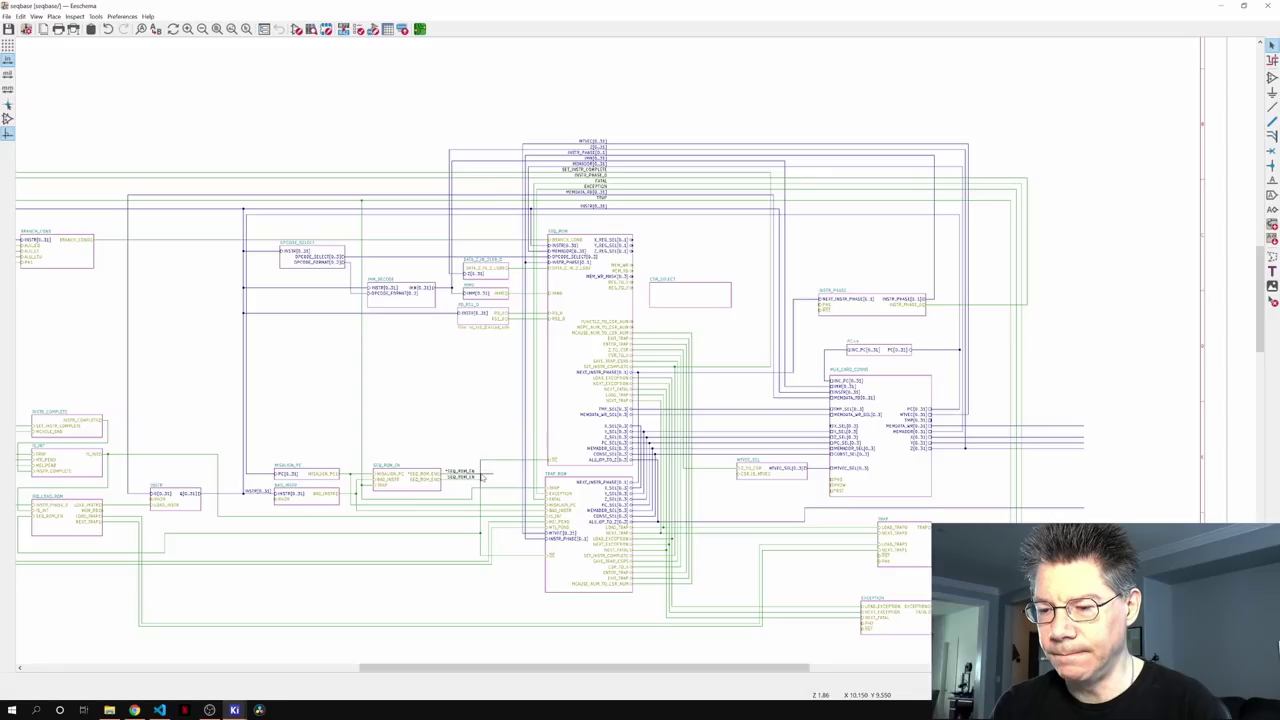
scroll(480, 437, "up", 3)
scroll(480, 437, "left", 2)
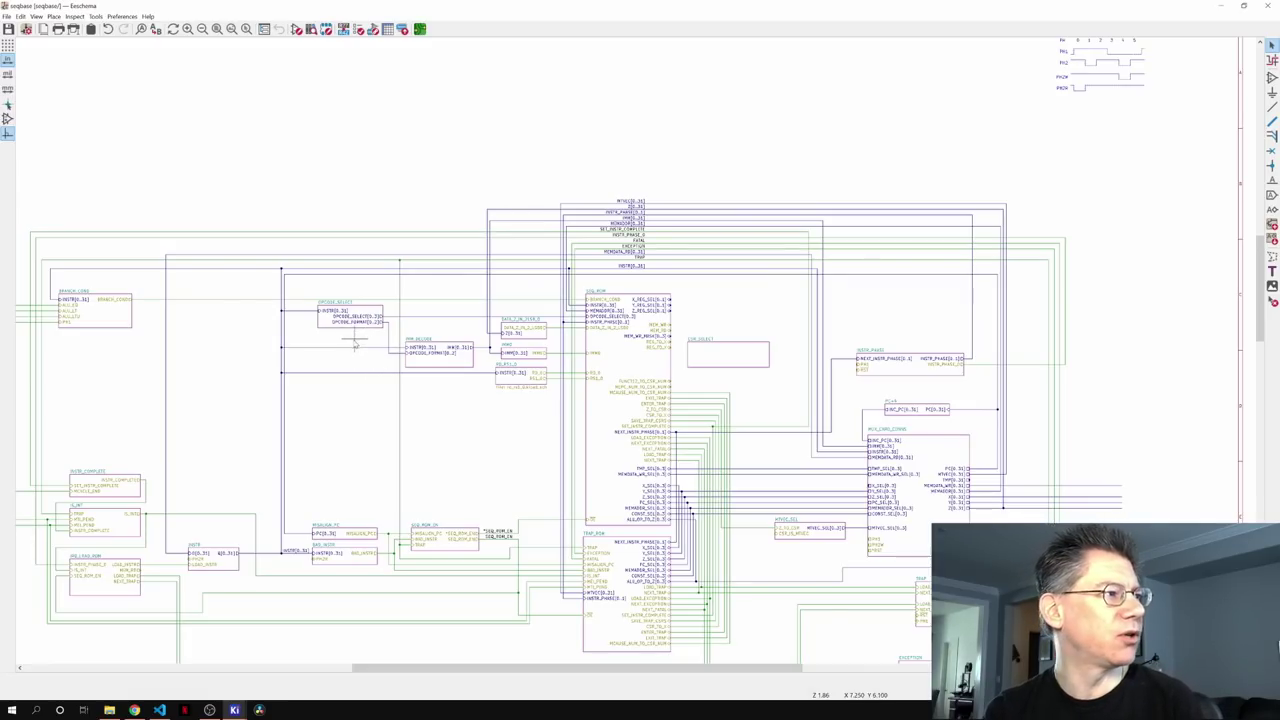
scroll(354, 350, "down", 1)
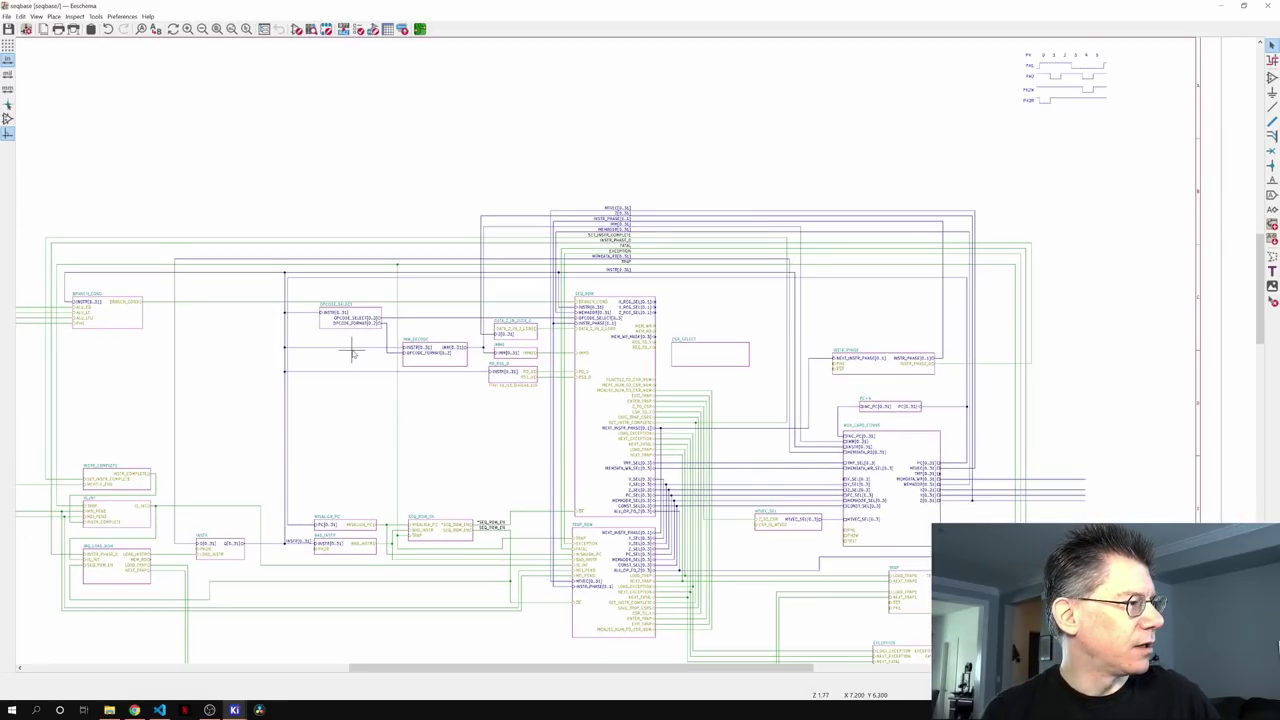
scroll(354, 350, "up", 5)
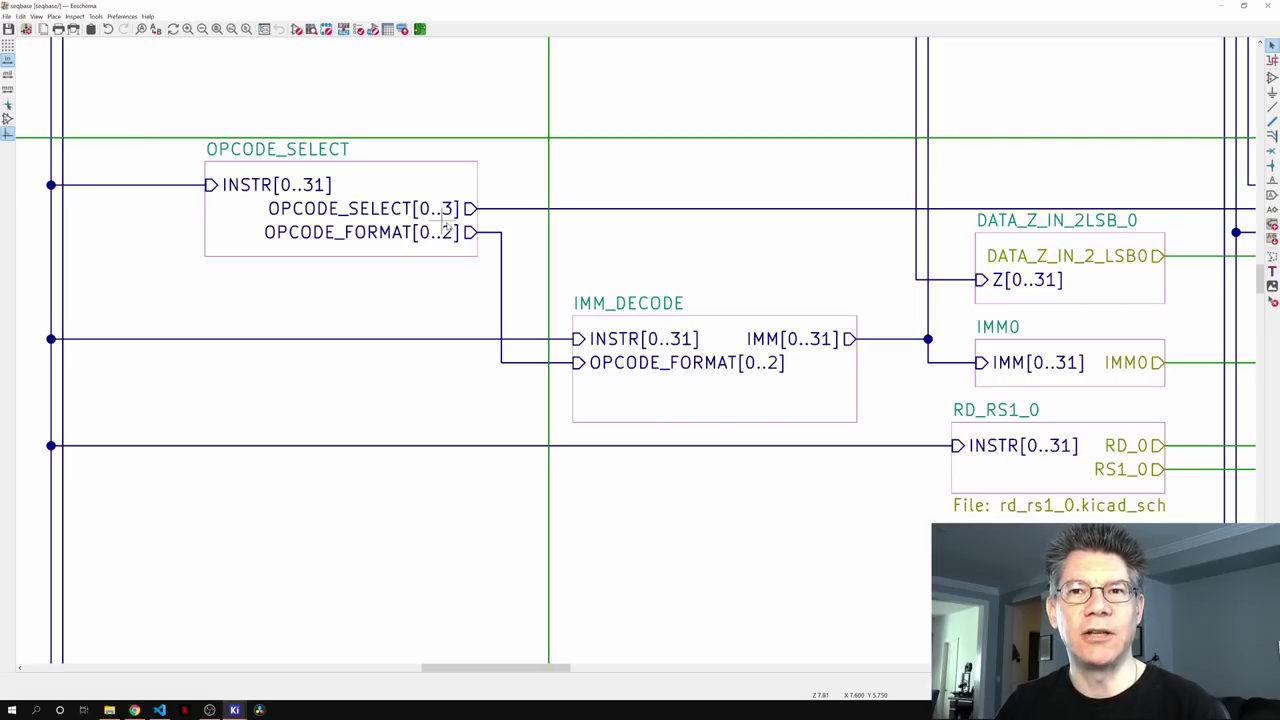
double_click(396, 184)
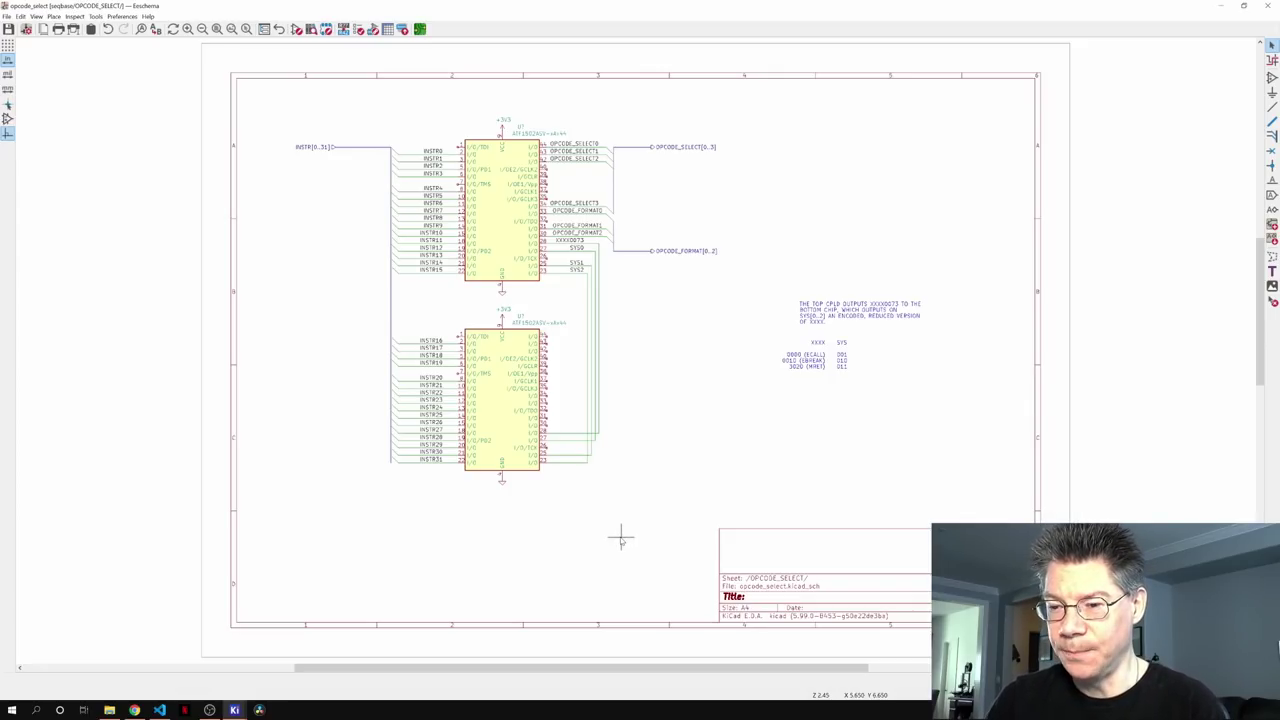
scroll(600, 350, "right", 3)
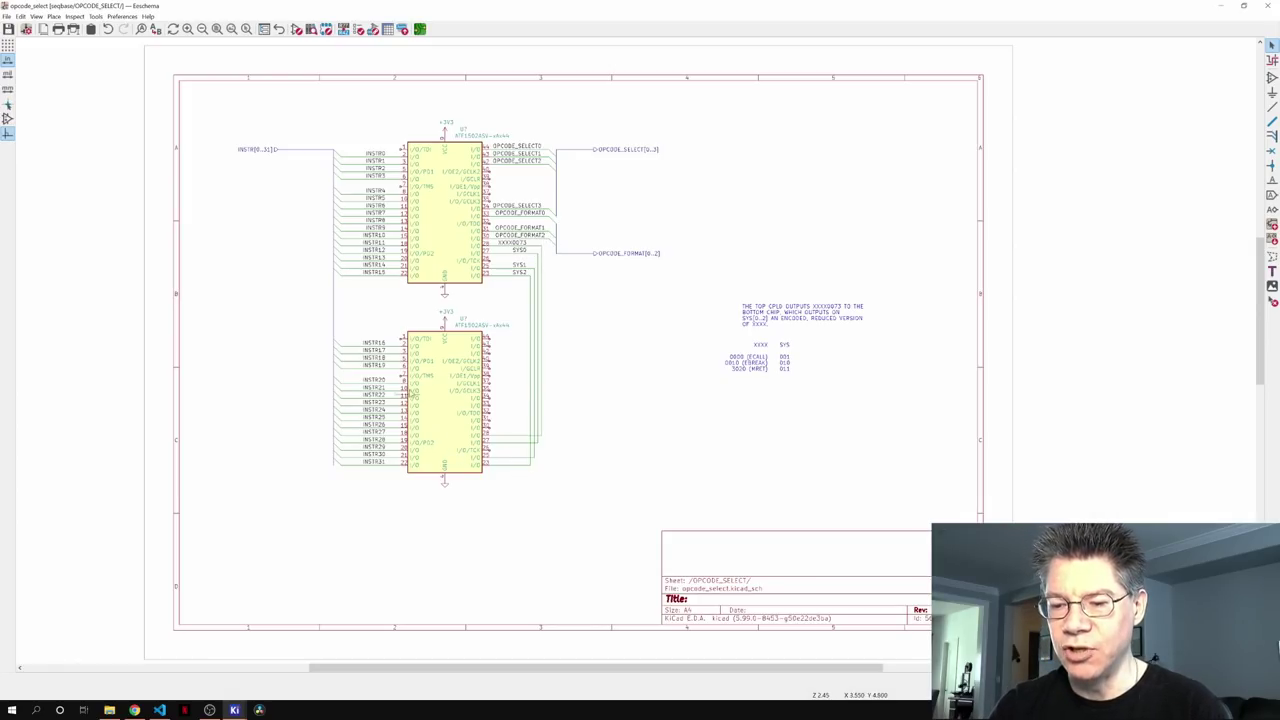
left_click(514, 461)
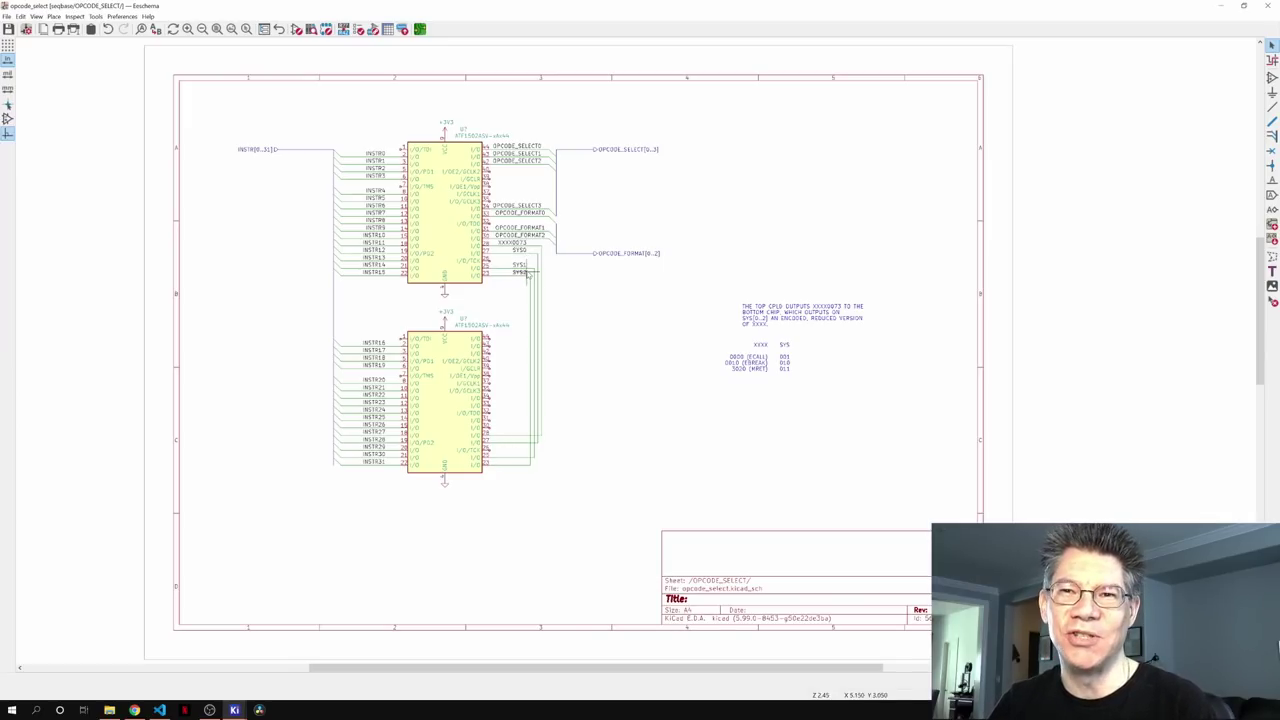
- Read the note and the XXXX-to-SYS encoding table for ECALL, EBREAK and MRET beside the two CPLDs
middle_click_drag(720, 397, 357, 343)
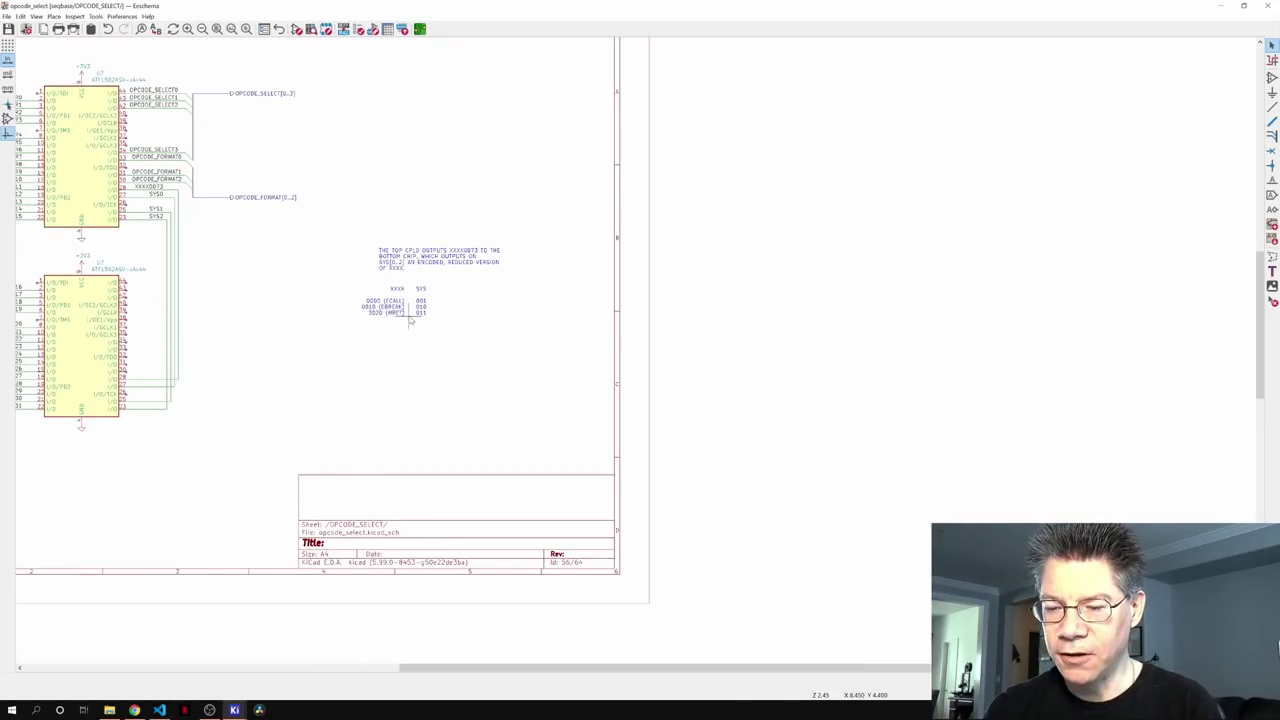
scroll(410, 320, "left", 6)
scroll(434, 443, "up", 3)
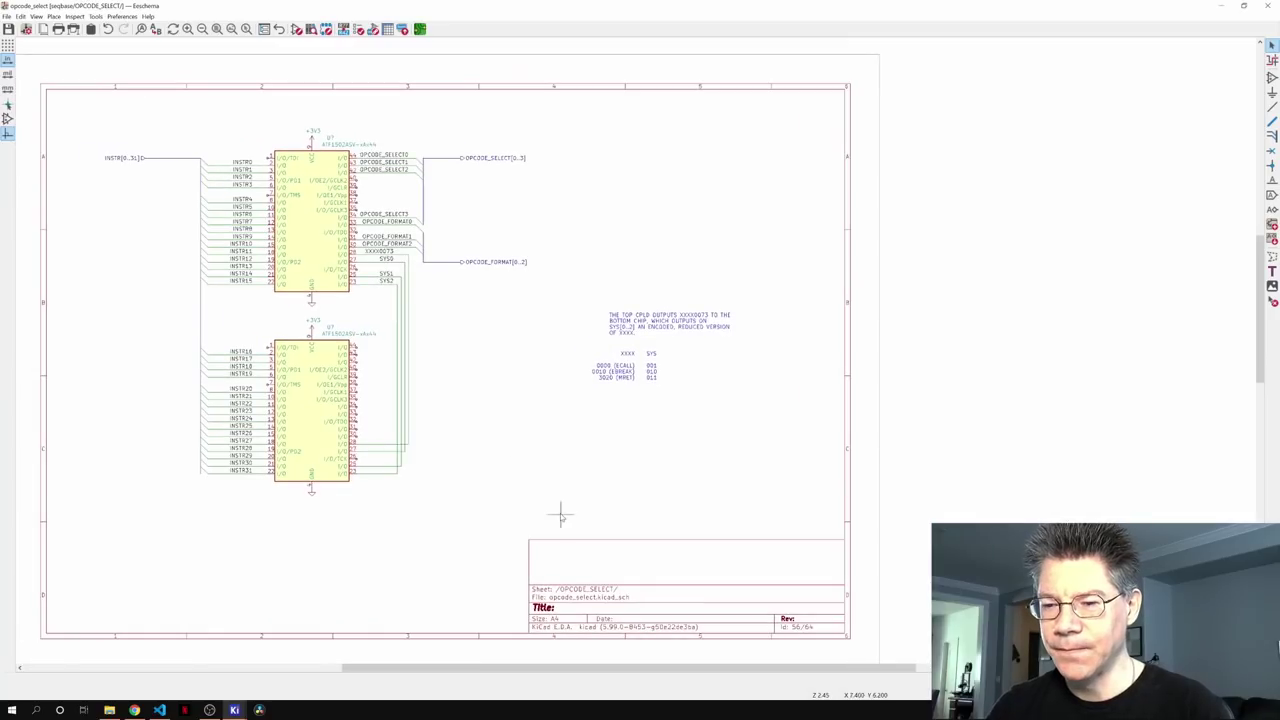
- Examine the top CPLD's INSTR inputs and its OPCODE_SELECT and OPCODE_FORMAT outputs up close, and return to the root schematic
middle_click_drag(557, 479, 531, 459)
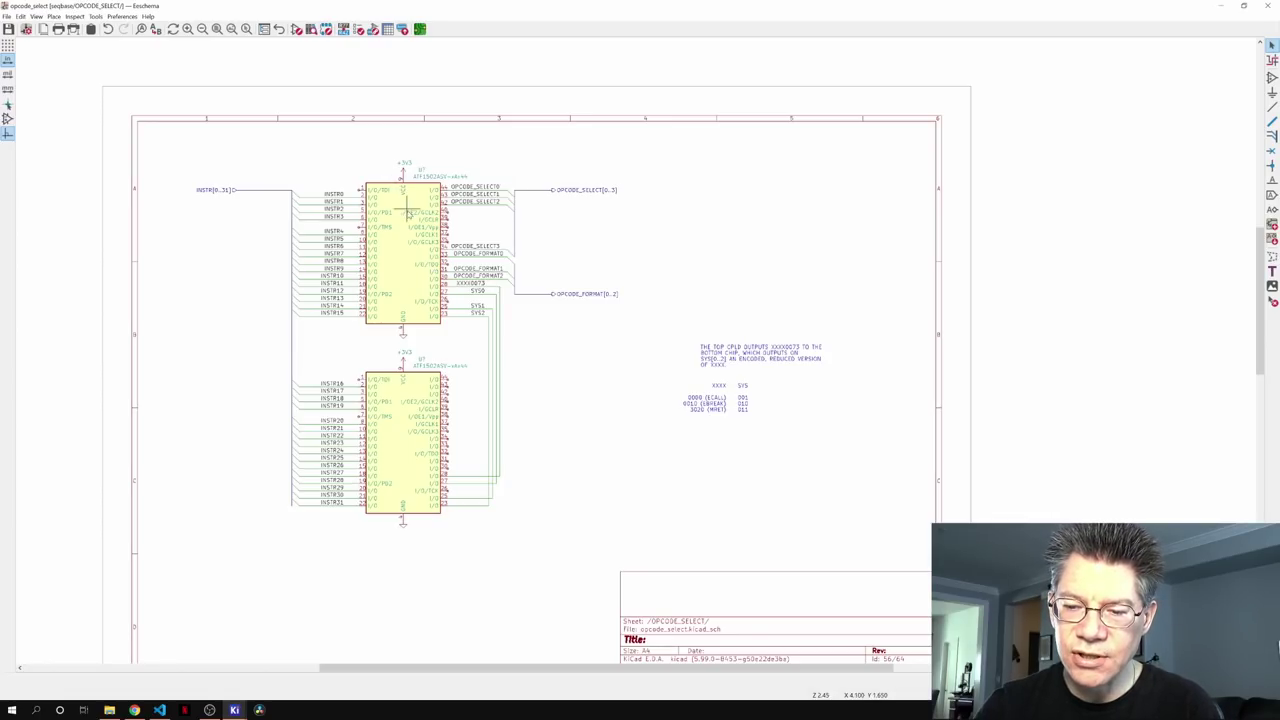
scroll(399, 176, "up", 3)
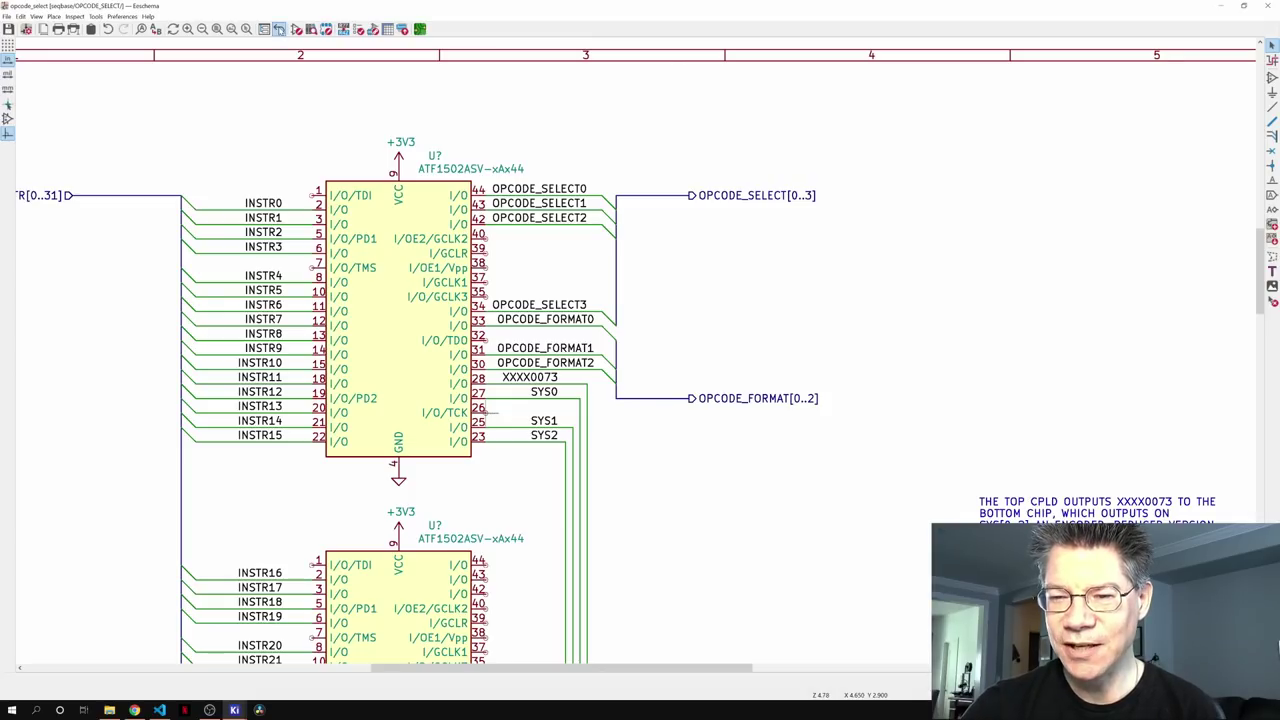
left_click(279, 28)
- Examine the IMM_DECODE block's connections, open its subsheet to view the internal block, and return to the root schematic
scroll(406, 429, "right", 4)
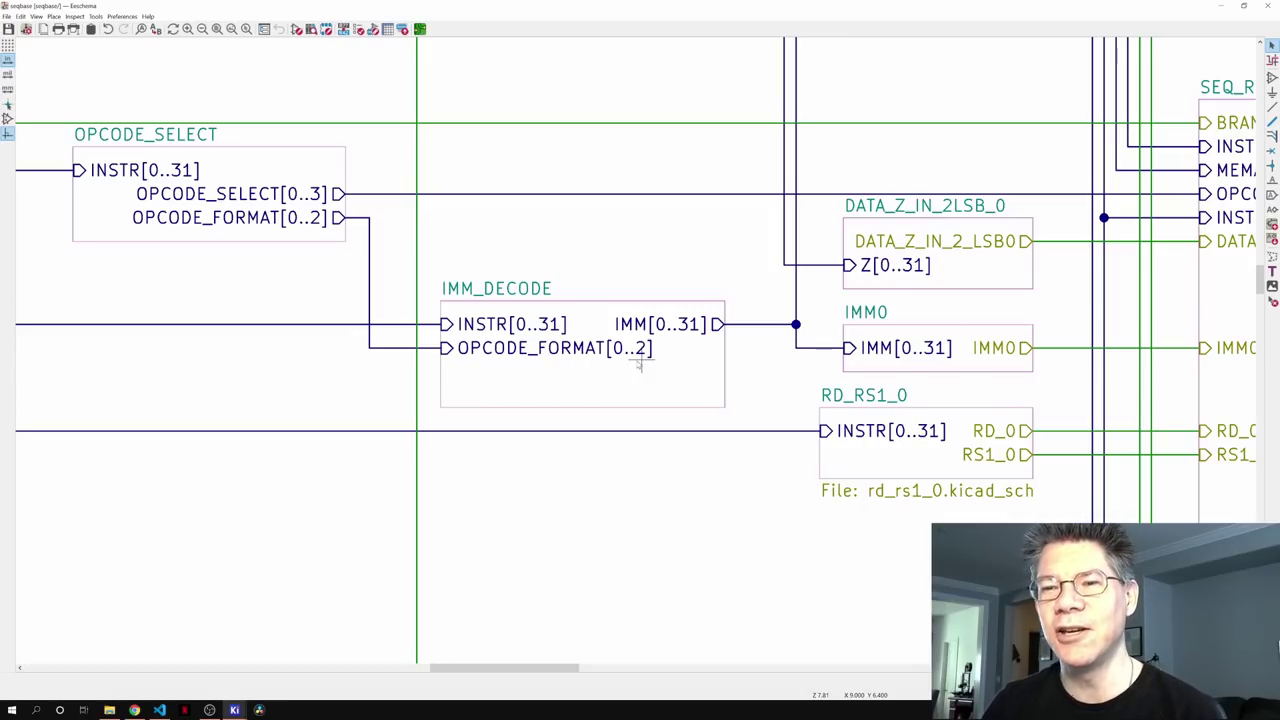
middle_click_drag(594, 480, 578, 515)
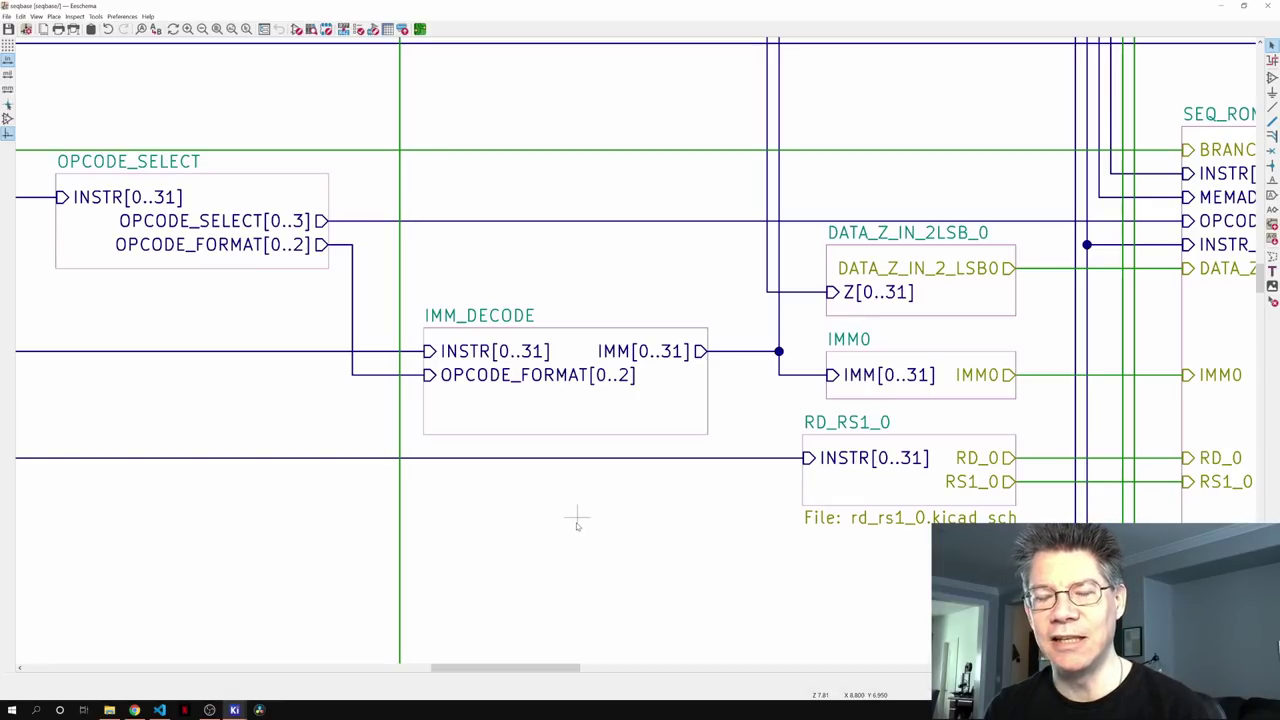
double_click(574, 409)
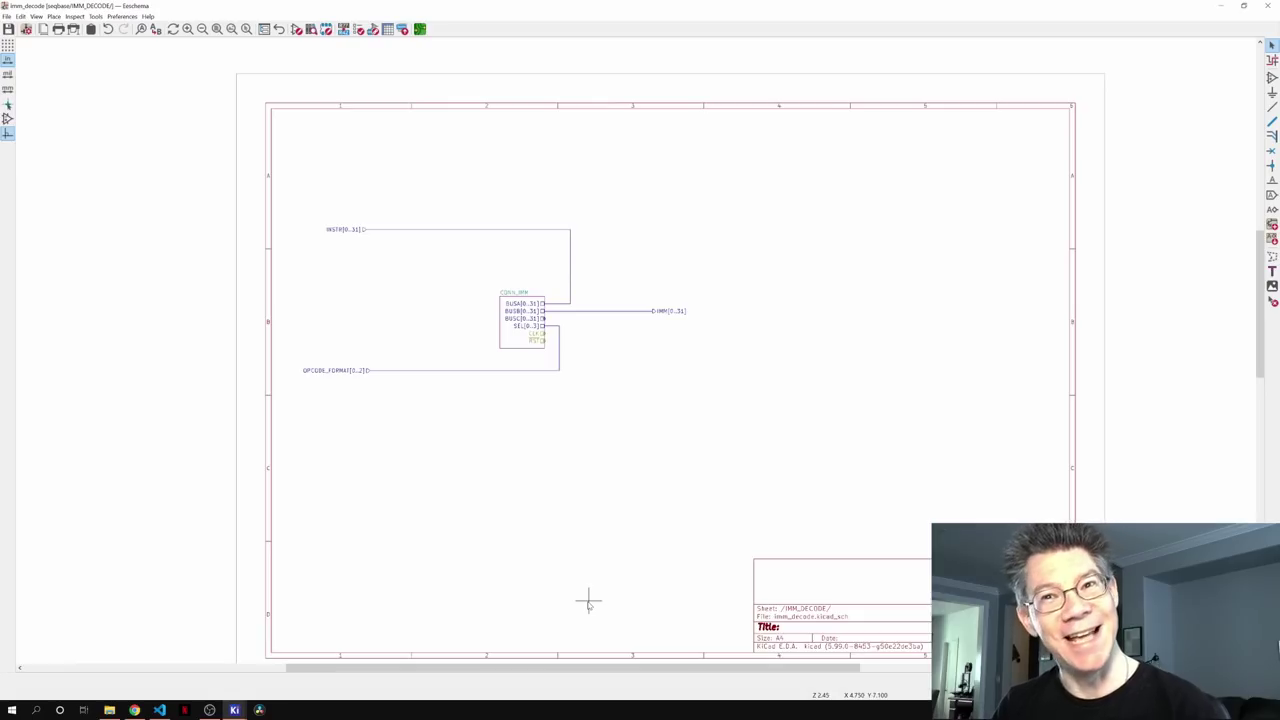
left_click(280, 29)
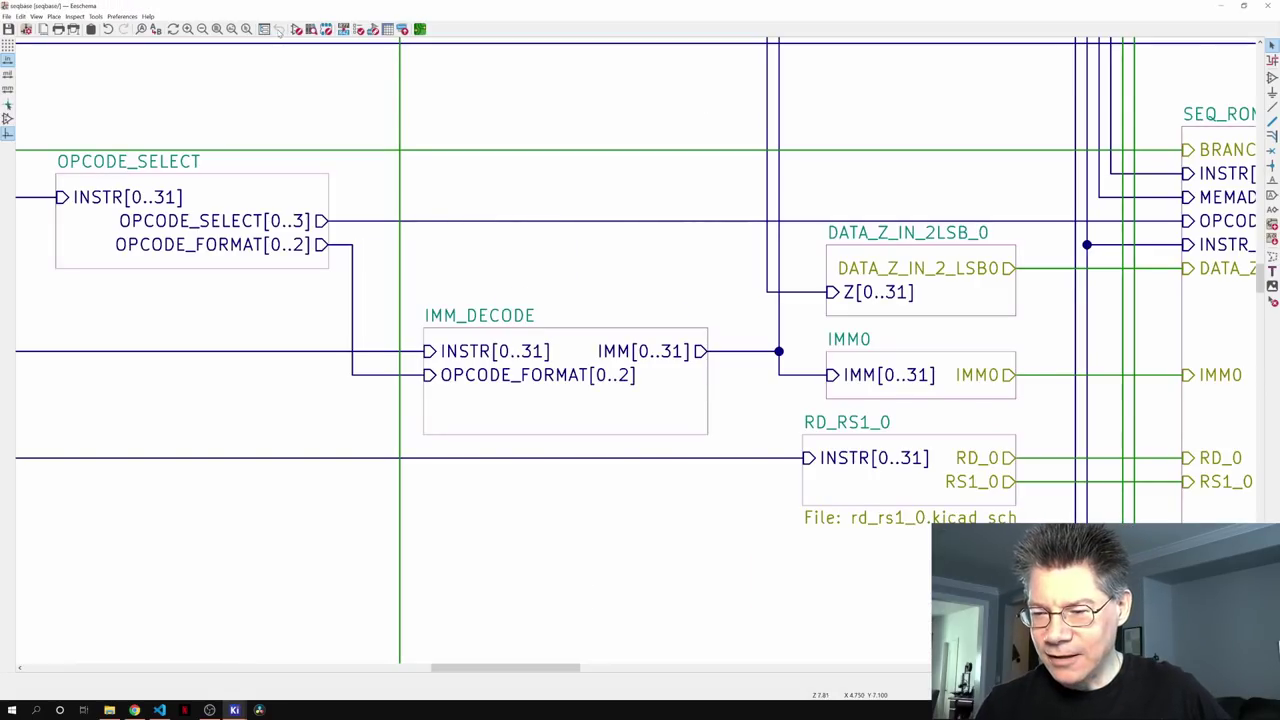
- Examine the DATA_Z_IN_2LSB_0, IMM0 and RD_RS1_0 blocks and the other inputs feeding SEQ_ROM
scroll(643, 286, "down", 4)
middle_click_drag(706, 410, 571, 428)
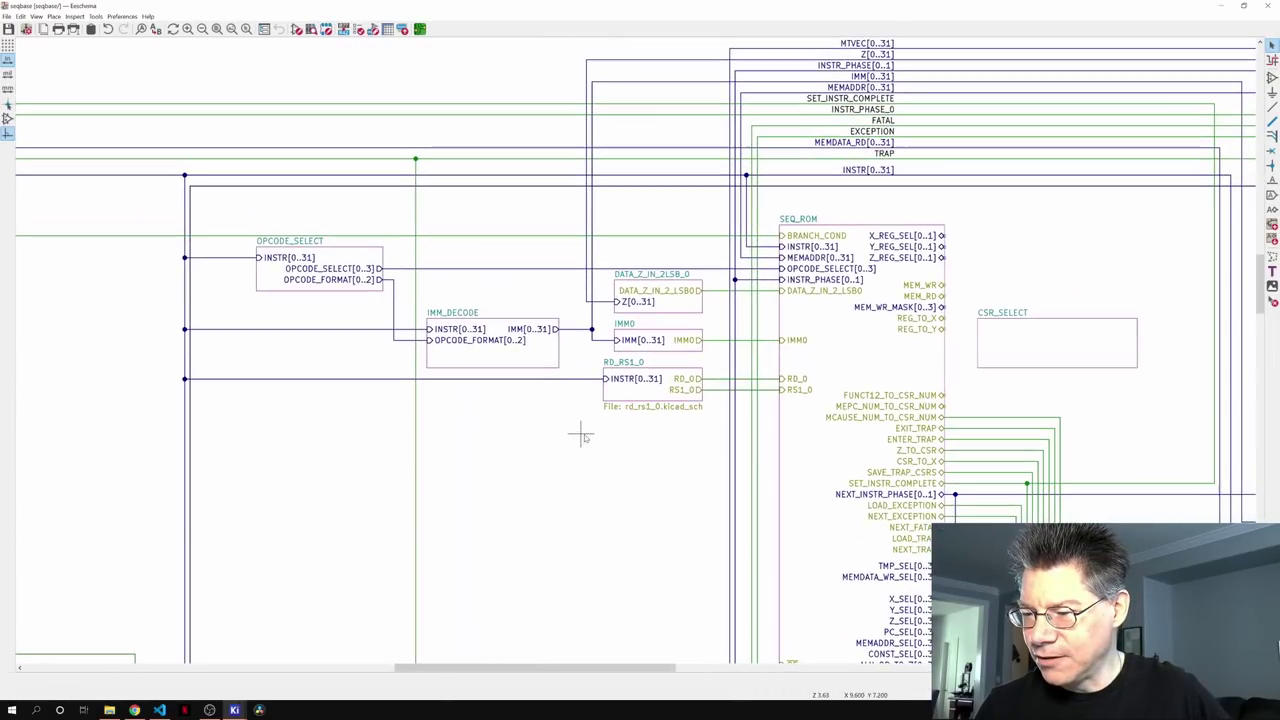
middle_click_drag(629, 457, 420, 338)
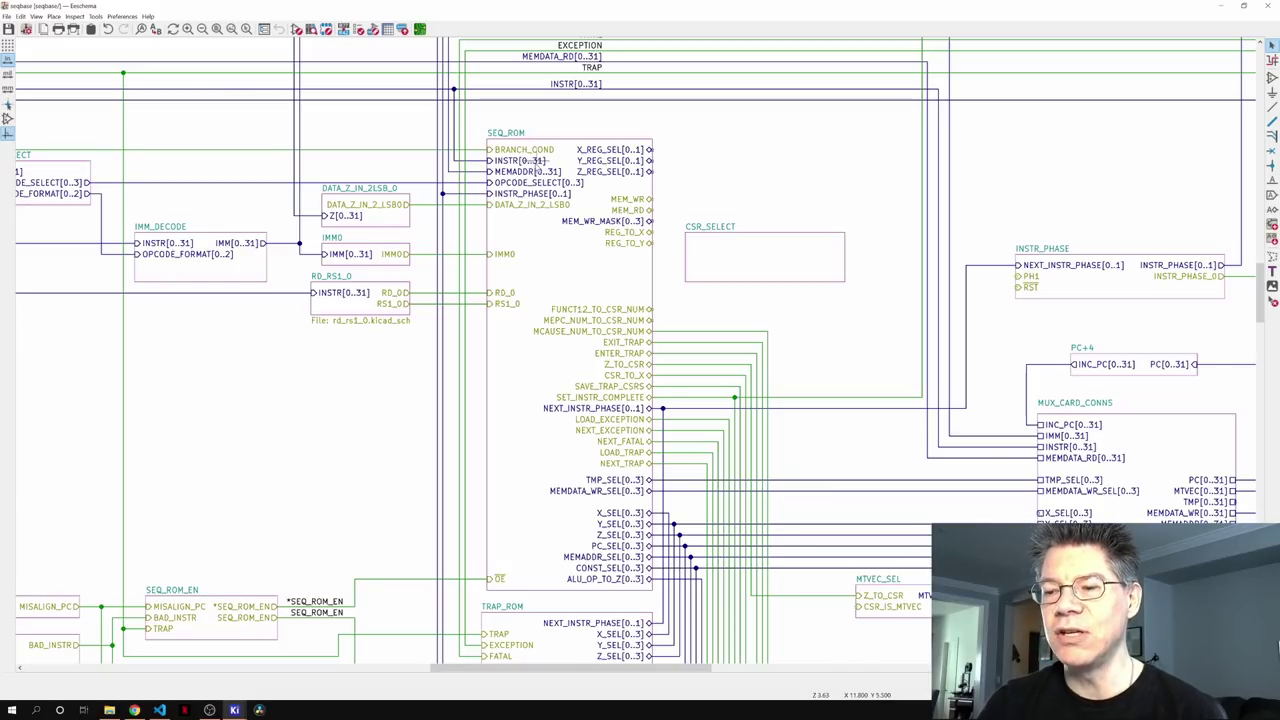
middle_click_drag(537, 162, 950, 188)
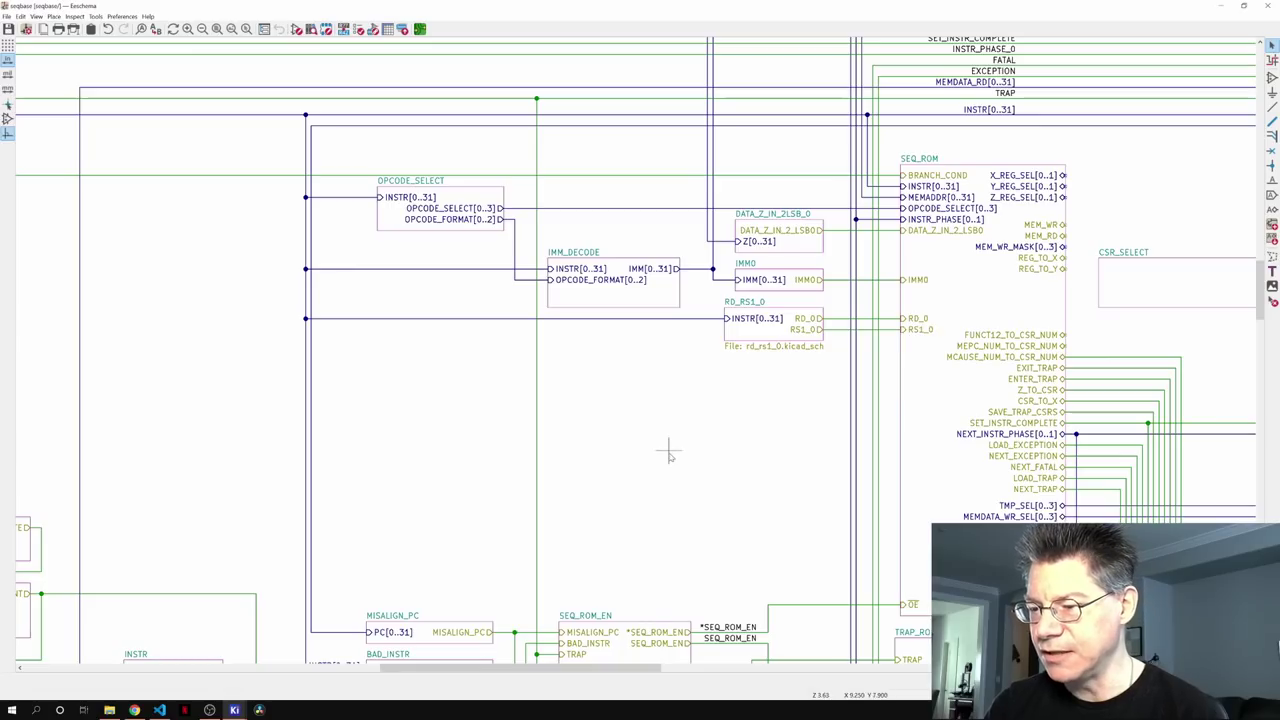
- Open the MISALIGN_PC subsheet to examine its OR gate on PC0 and PC1, and return to the root schematic
middle_click_drag(668, 449, 764, 133)
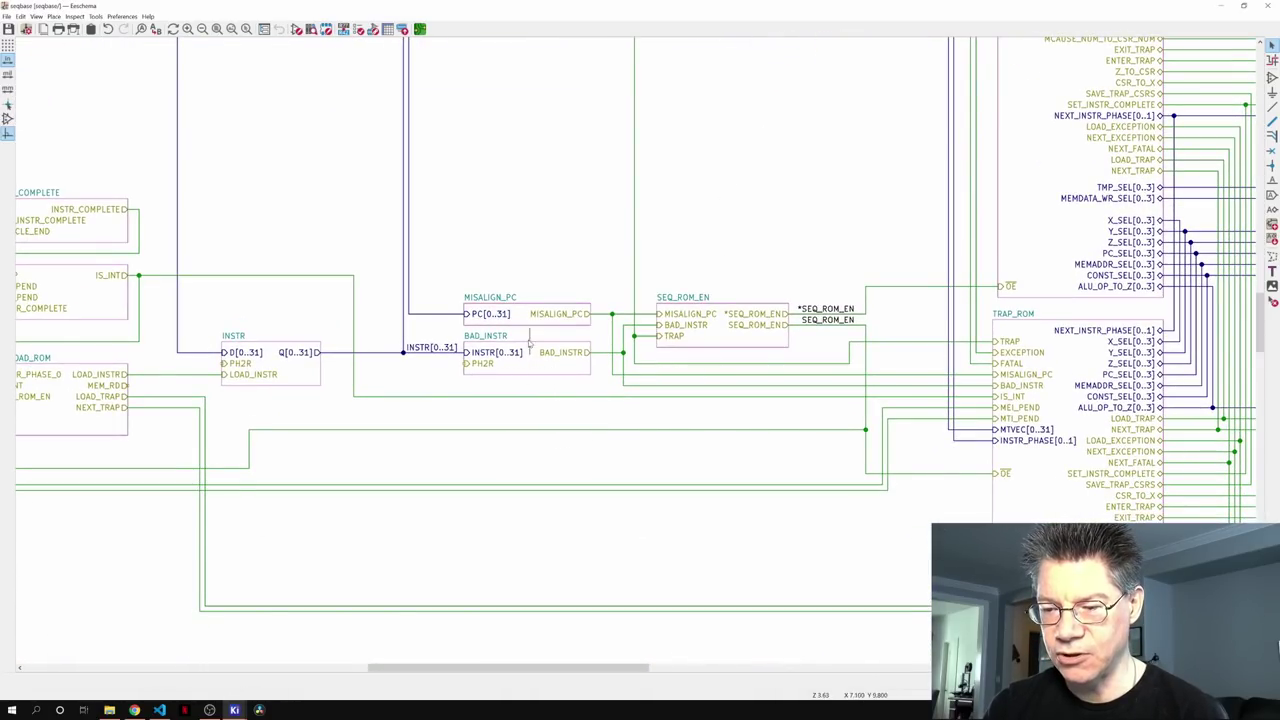
double_click(512, 316)
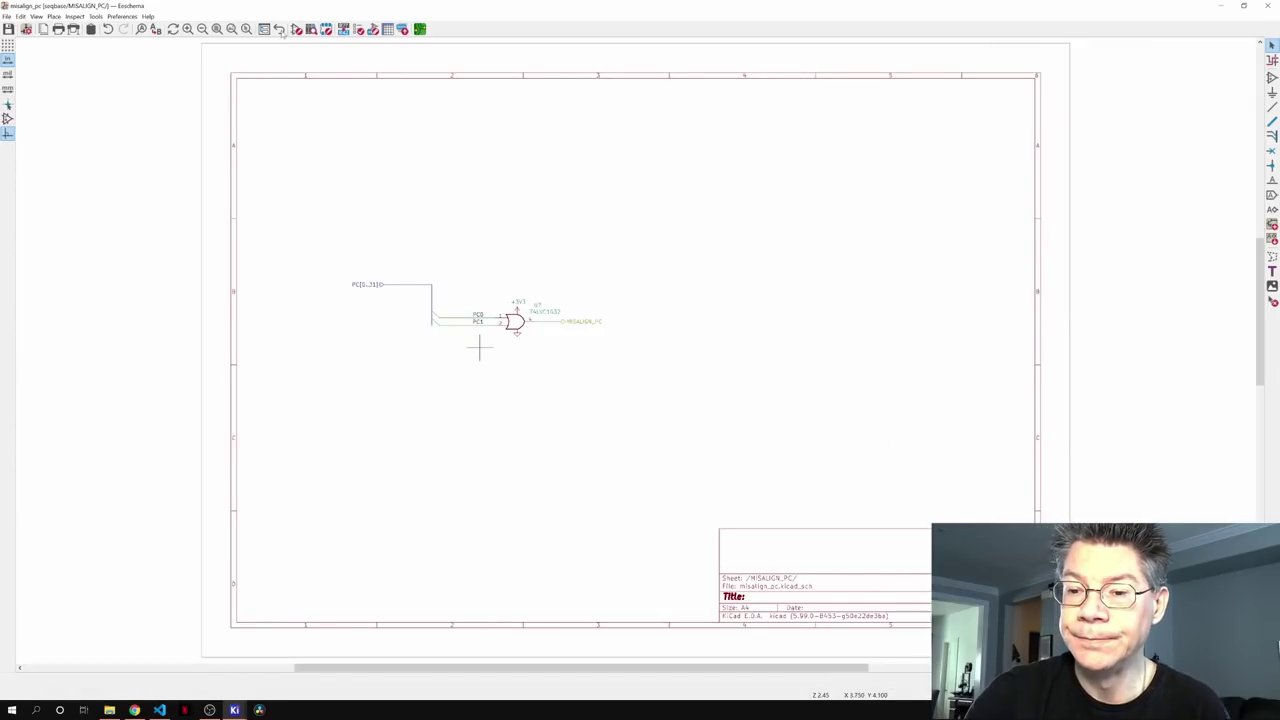
key("alt+BackSpace")
- Open the SEQ_ROM subsheet to examine its input and output signals, and return to the root schematic
scroll(537, 512, "up", 2)
middle_click_drag(537, 512, 280, 550)
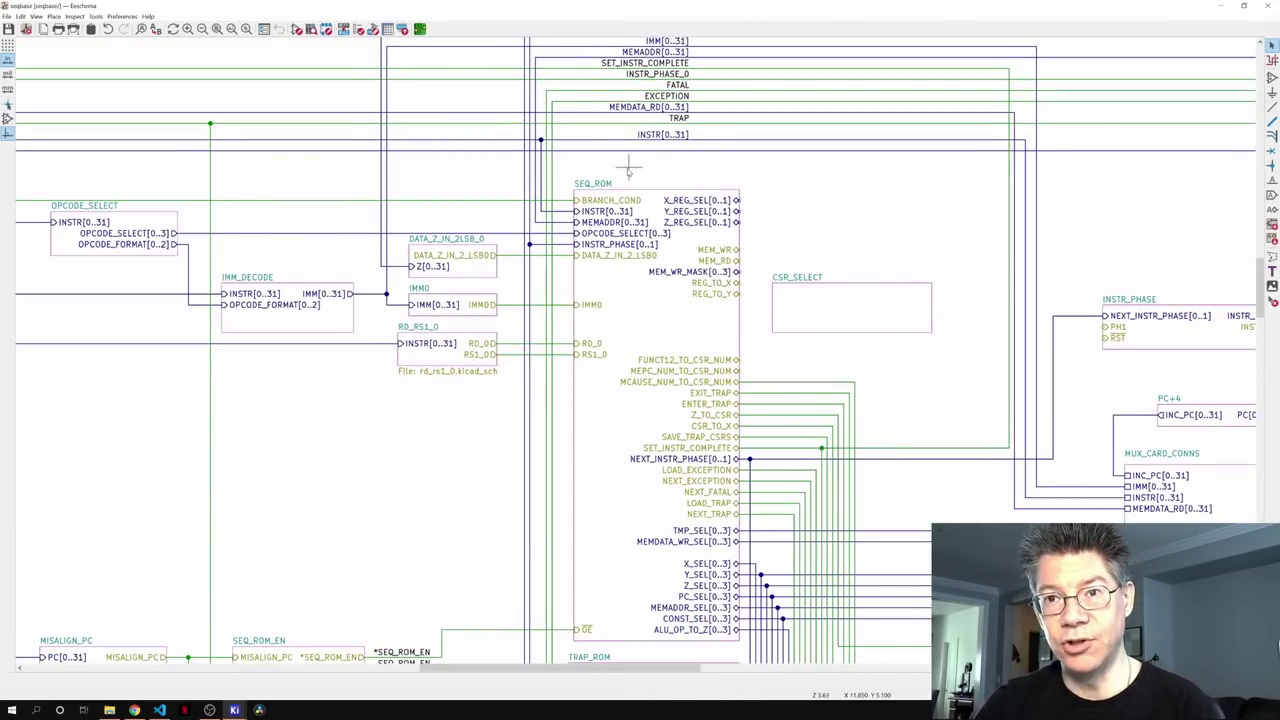
scroll(615, 385, "down", 3)
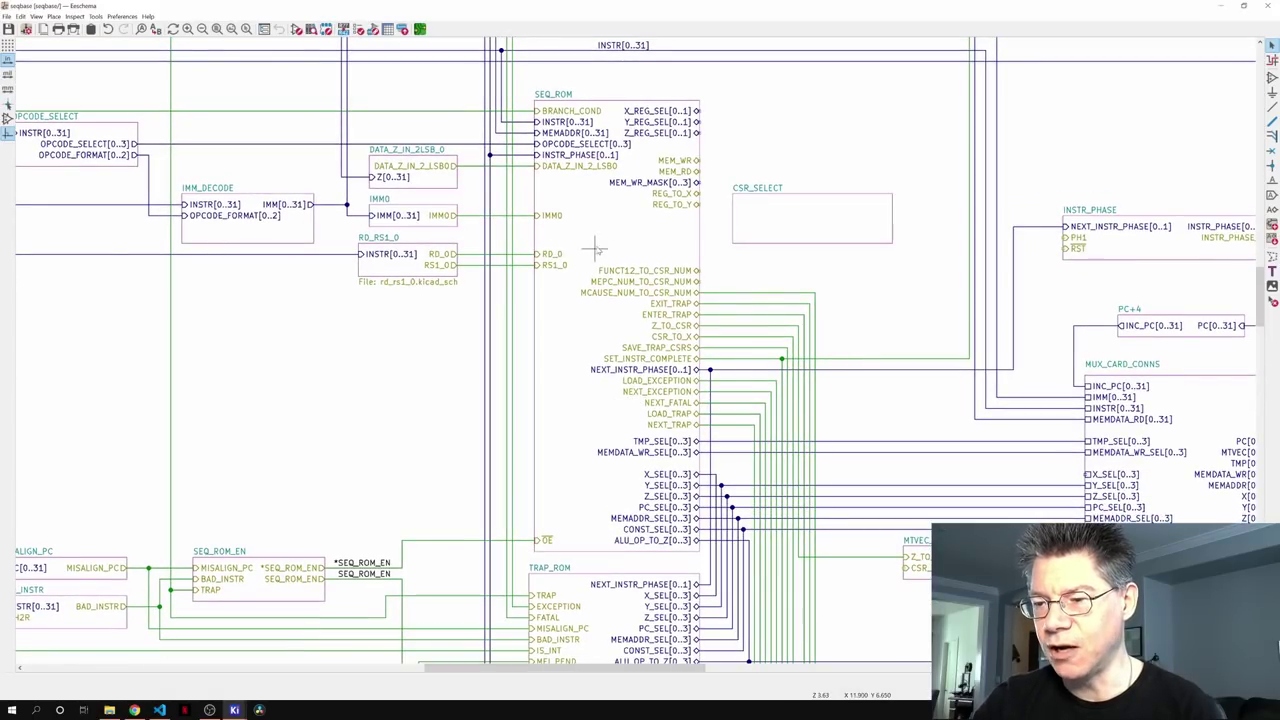
double_click(590, 340)
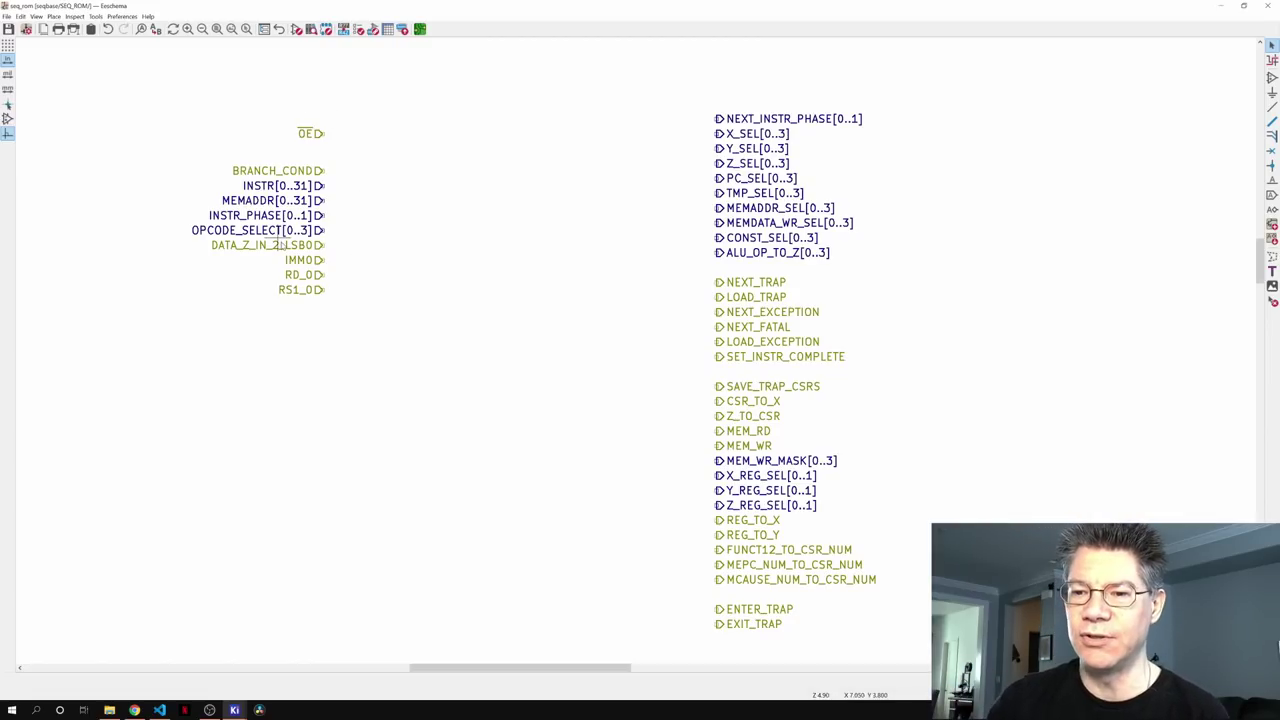
left_click(280, 29)
- Open the TRAP_ROM subsheet below SEQ_ROM to examine its input and output signals, and return to the root schematic
middle_click_drag(800, 252, 758, 280)
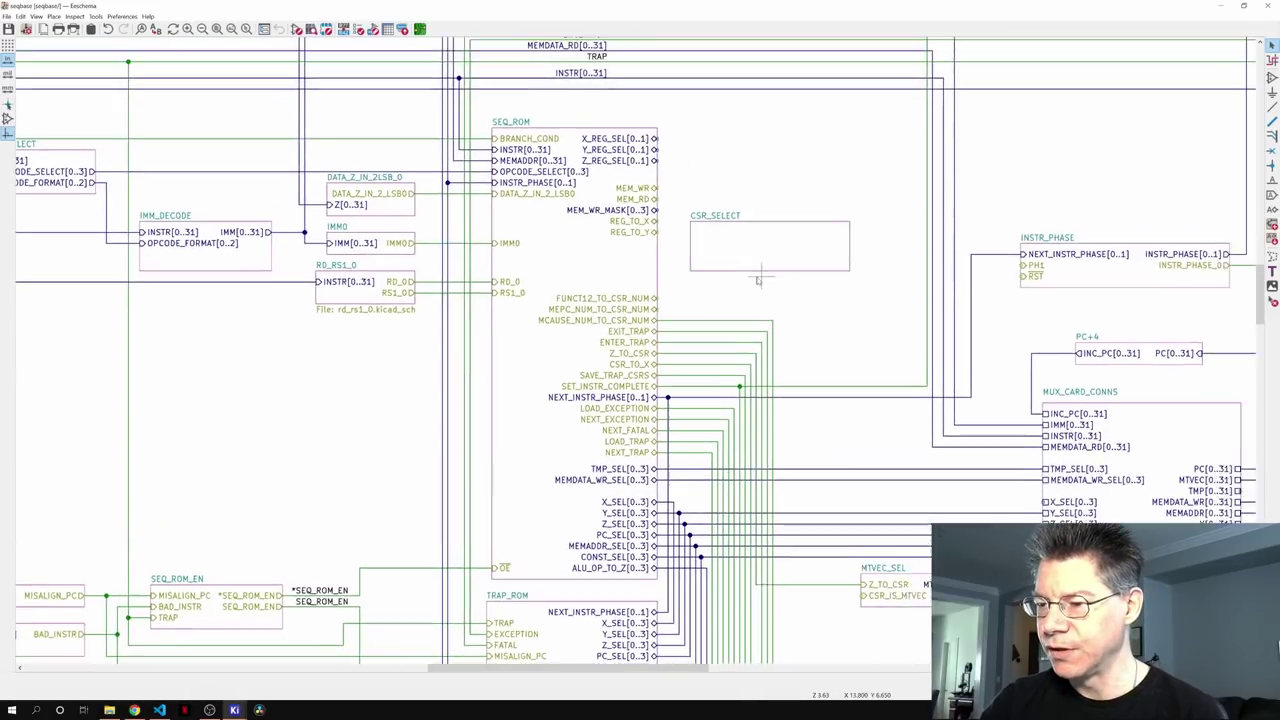
scroll(766, 286, "down", 5)
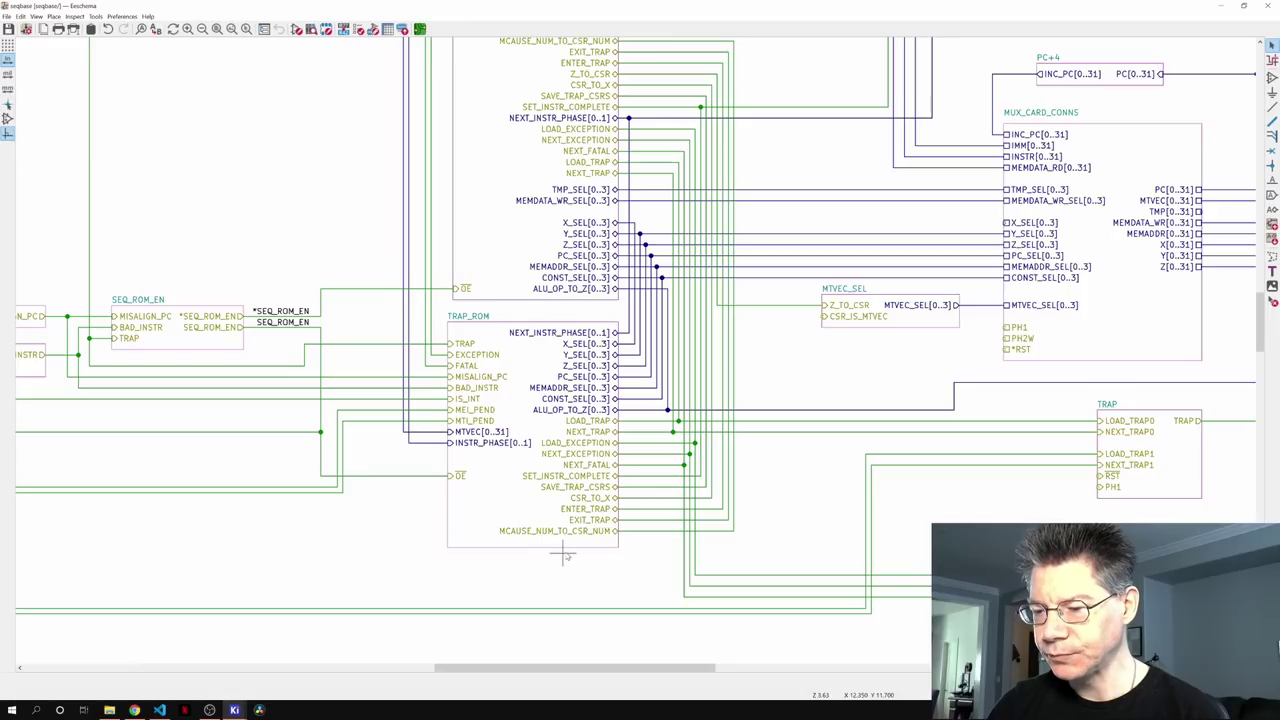
double_click(514, 488)
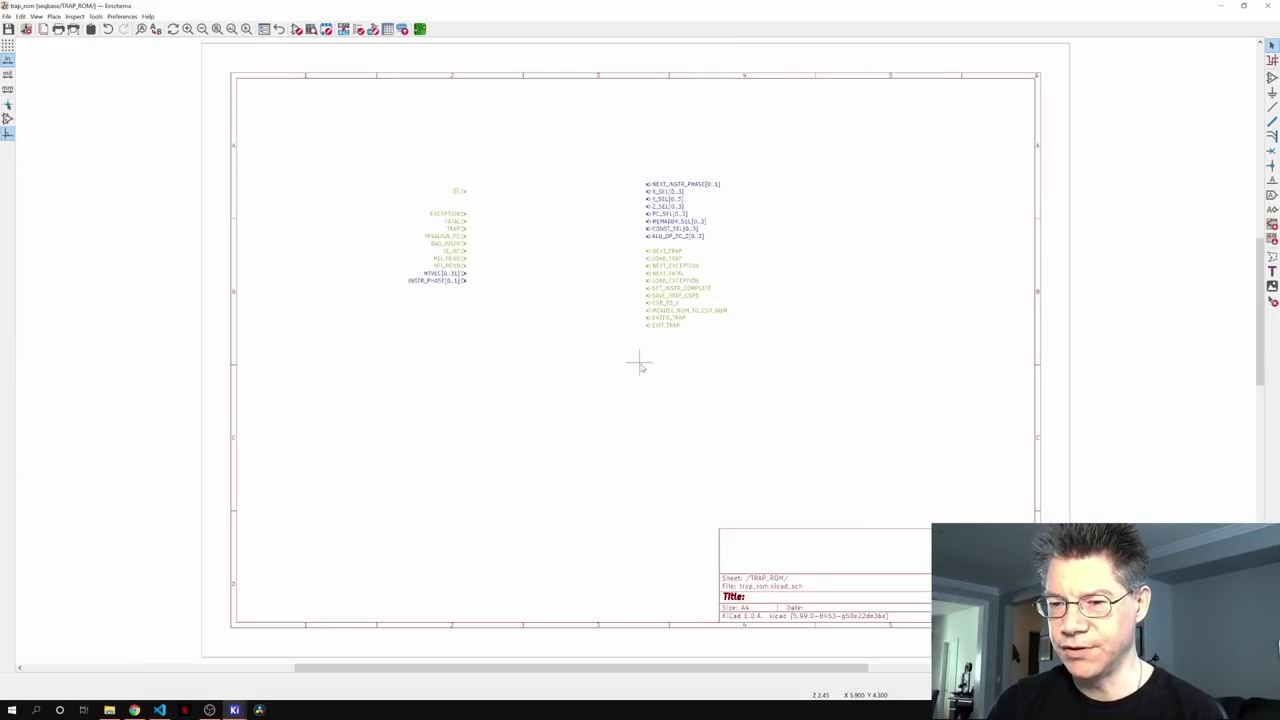
left_click(280, 30)
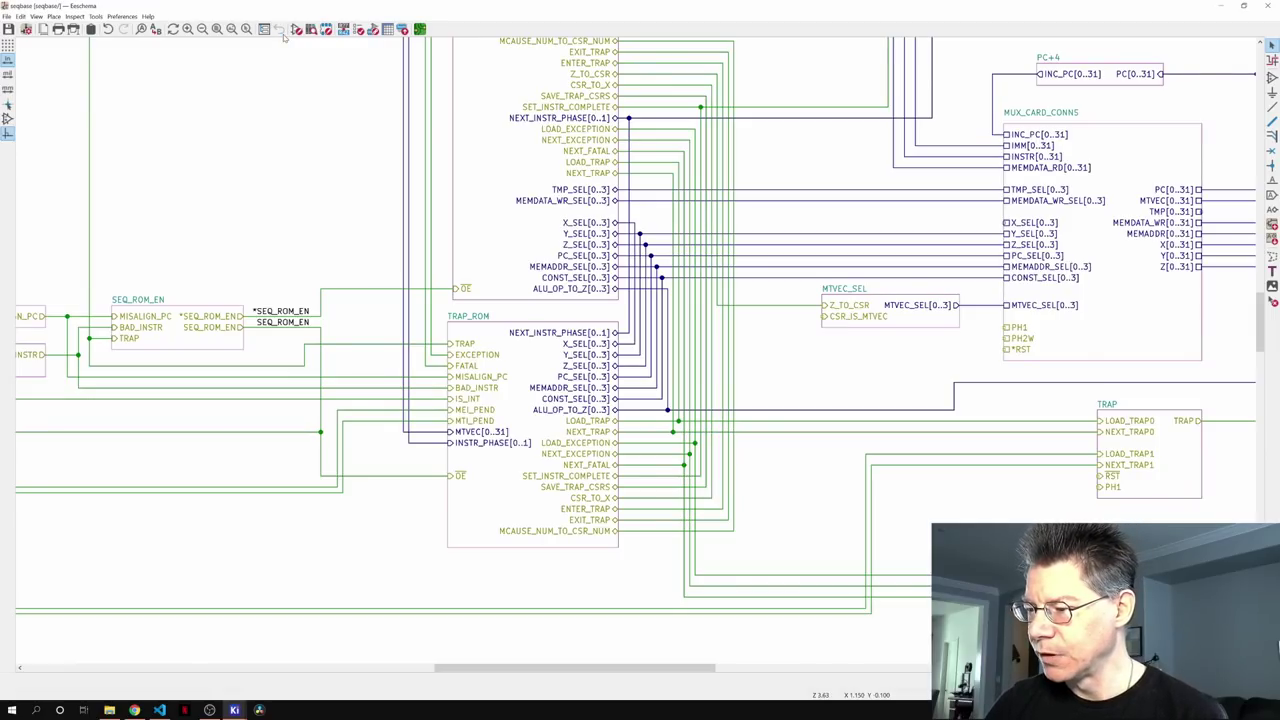
- Examine the CSR_SELECT block beside SEQ_ROM and follow the select buses to the MUX_CARD_CONNS block
scroll(629, 634, "up", 5)
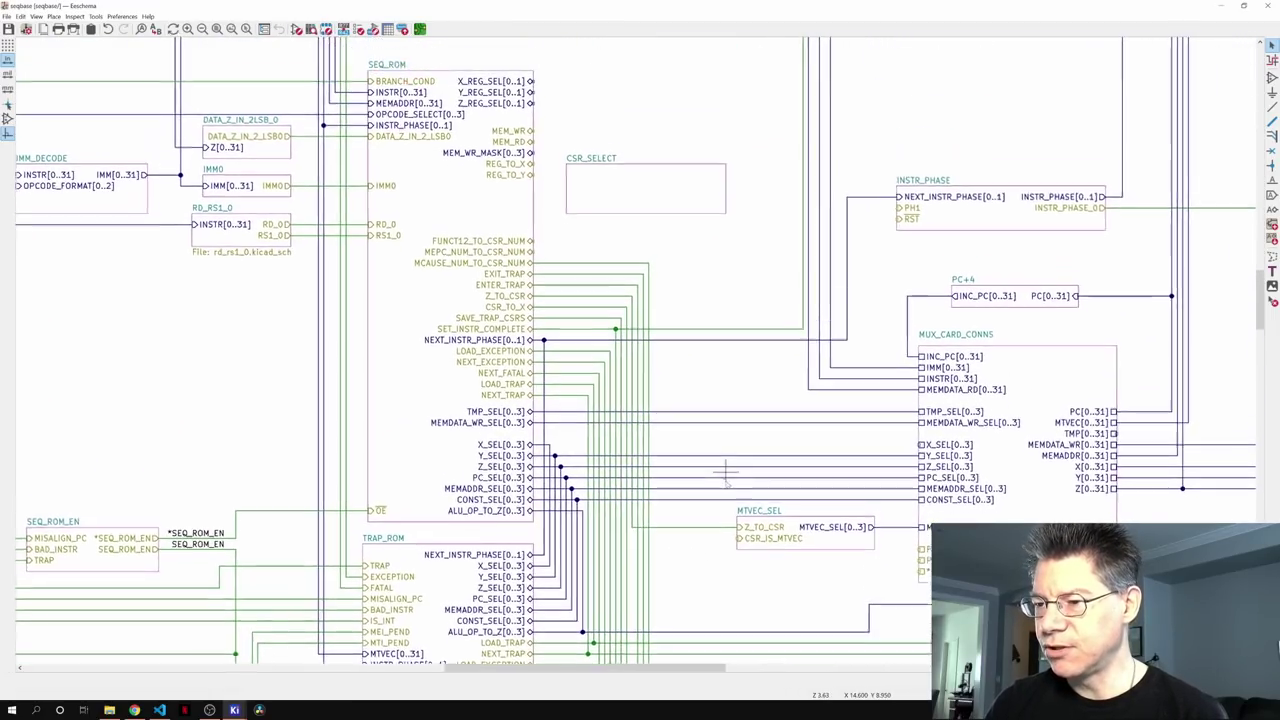
middle_click_drag(726, 474, 729, 493)
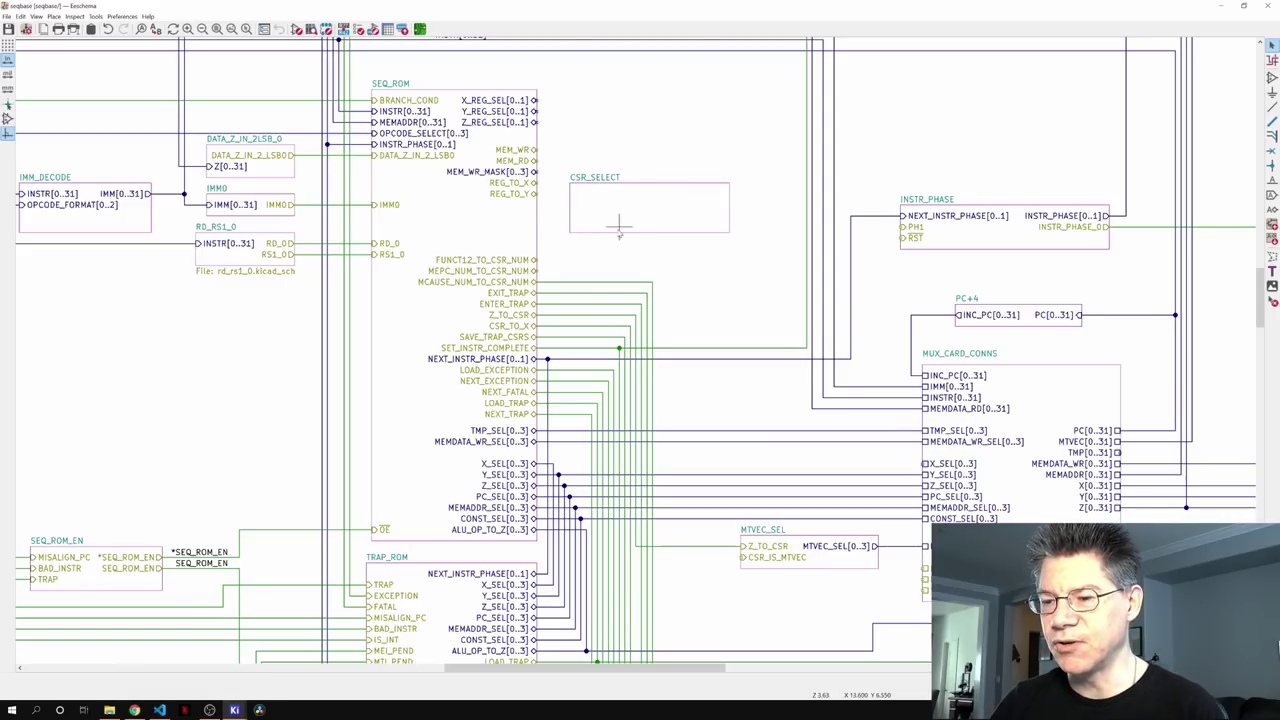
middle_click_drag(690, 460, 280, 406)
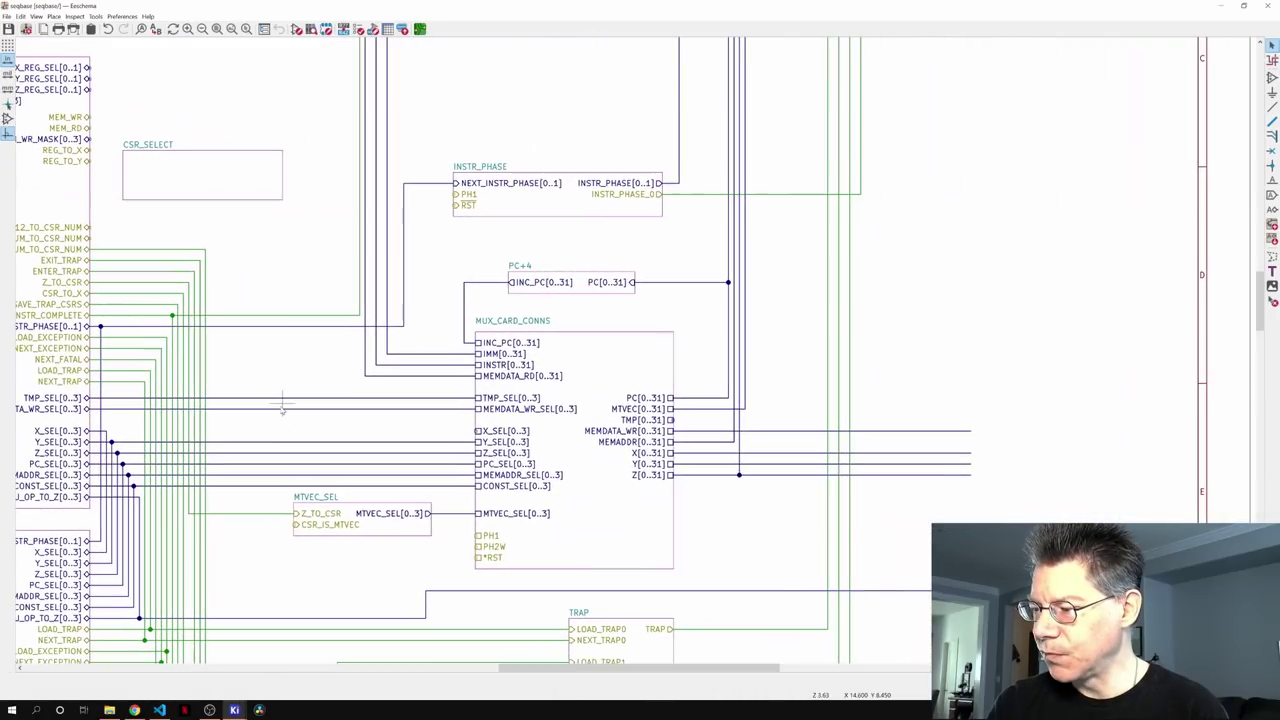
- Draw a bus from the MEMADDR[0..31] output of MUX_CARD_CONNS, ending in line with the neighbouring MEMDATA_WR and X bus ends
middle_click_drag(420, 400, 349, 329)
middle_click_drag(500, 420, 348, 362)
middle_click_drag(514, 373, 291, 303)
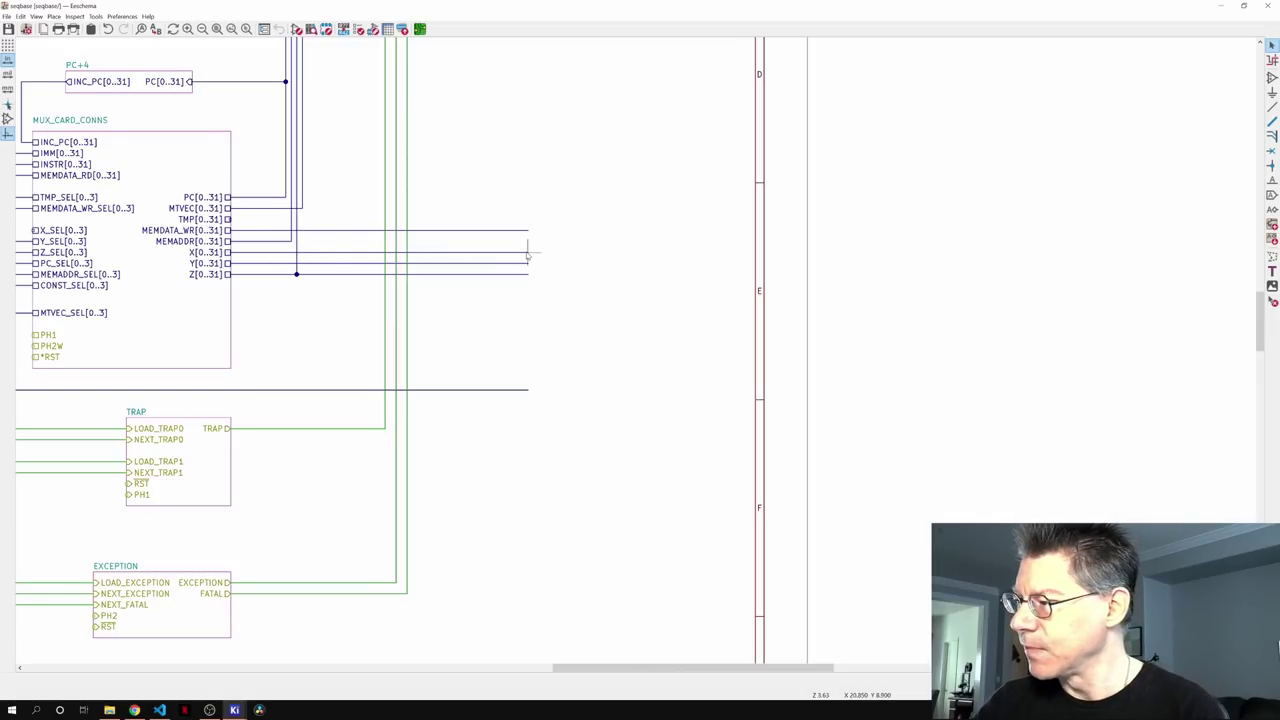
key("b")
left_click(290, 241)
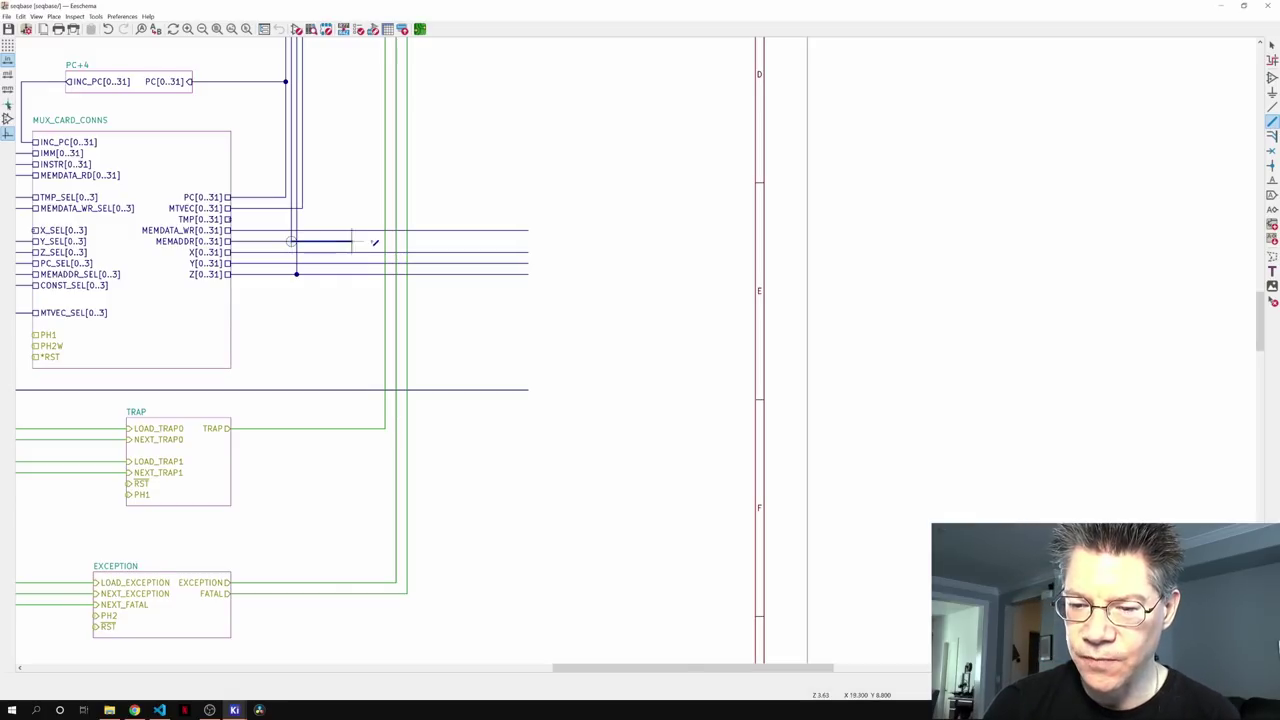
double_click(528, 241)
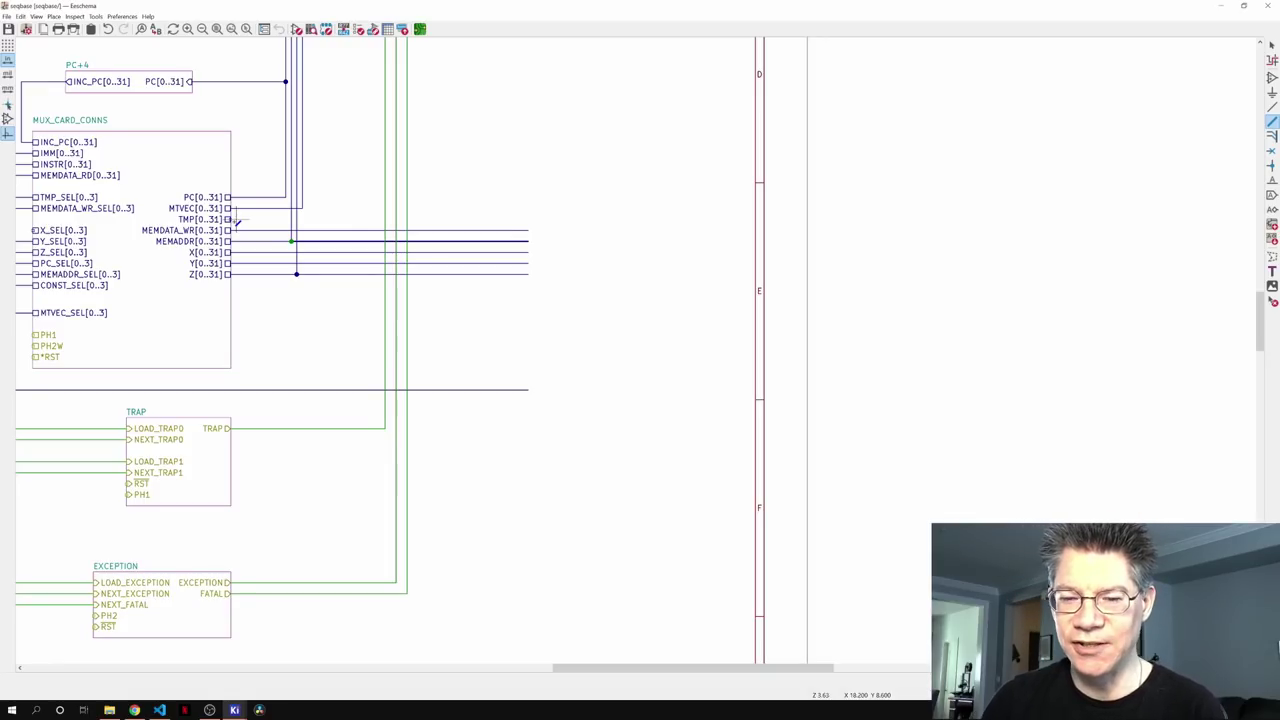
- Examine the connections around MUX_CARD_CONNS, TRAP and EXCEPTION, and the unconnected CSR number outputs of SEQ_ROM beside CSR_SELECT
middle_click_drag(561, 314, 668, 366)
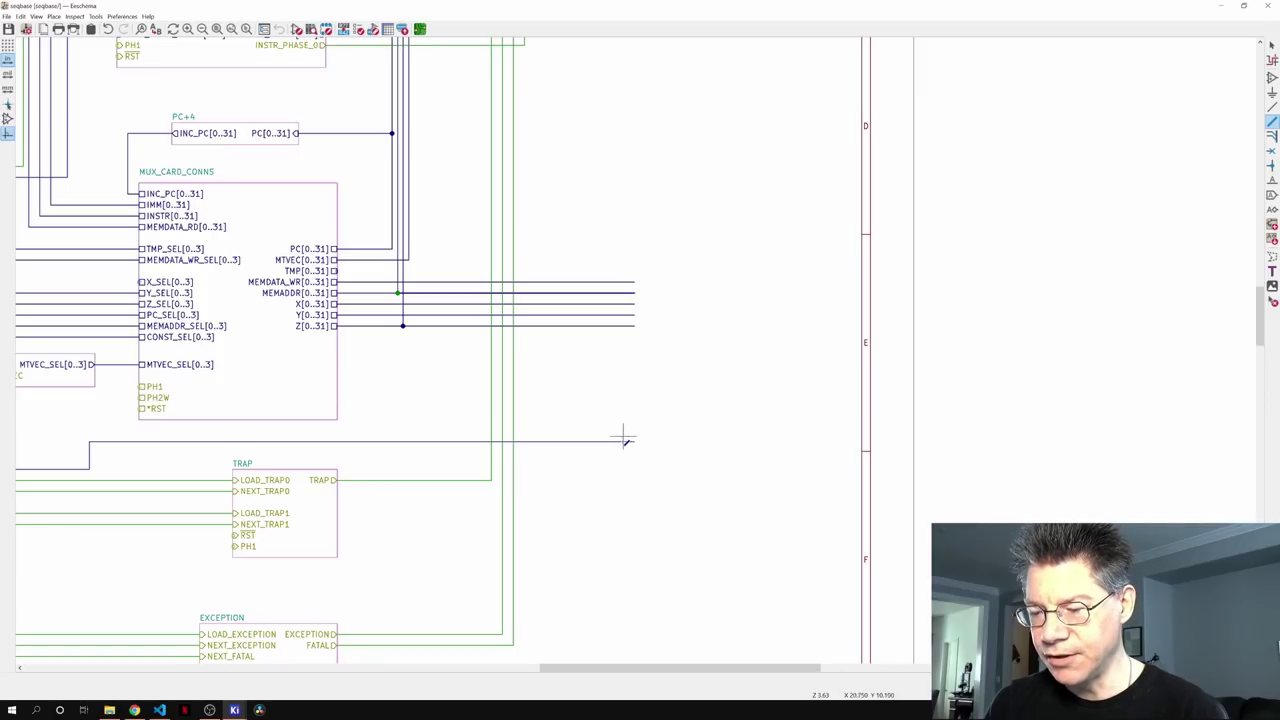
scroll(630, 430, "left", 5)
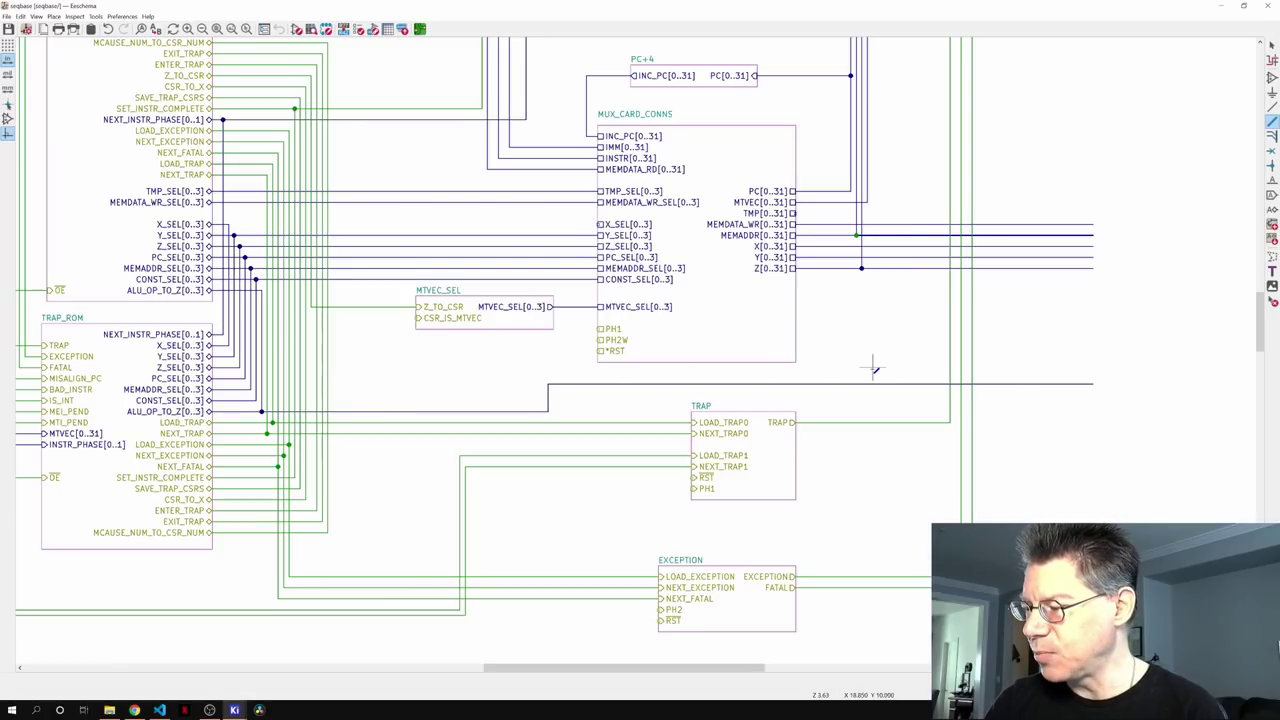
scroll(873, 370, "right", 5)
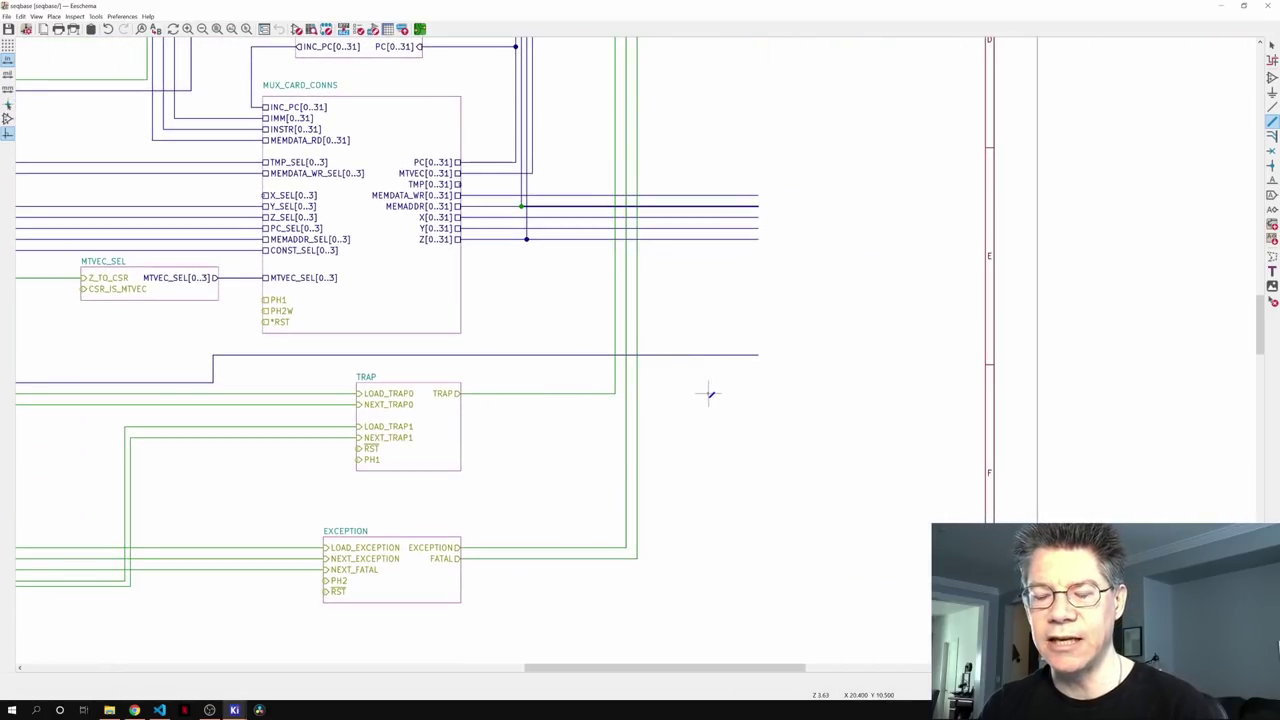
scroll(700, 400, "up", 3)
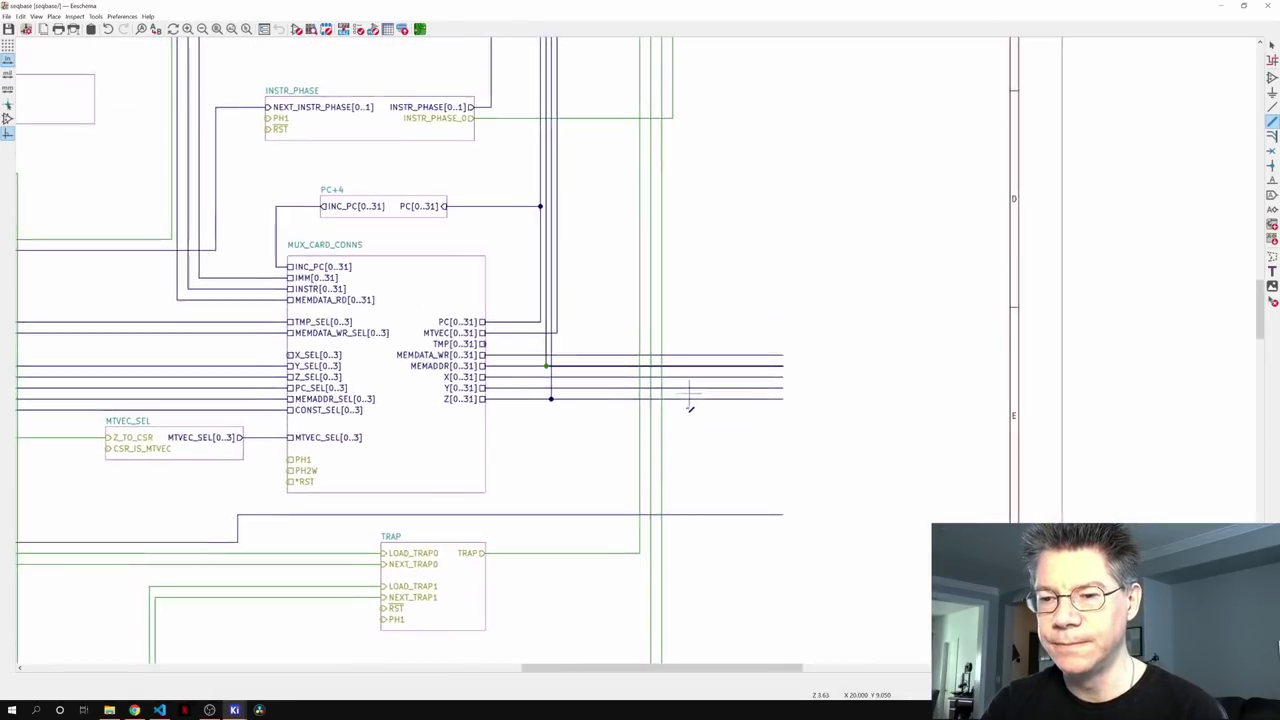
middle_click_drag(690, 408, 781, 492)
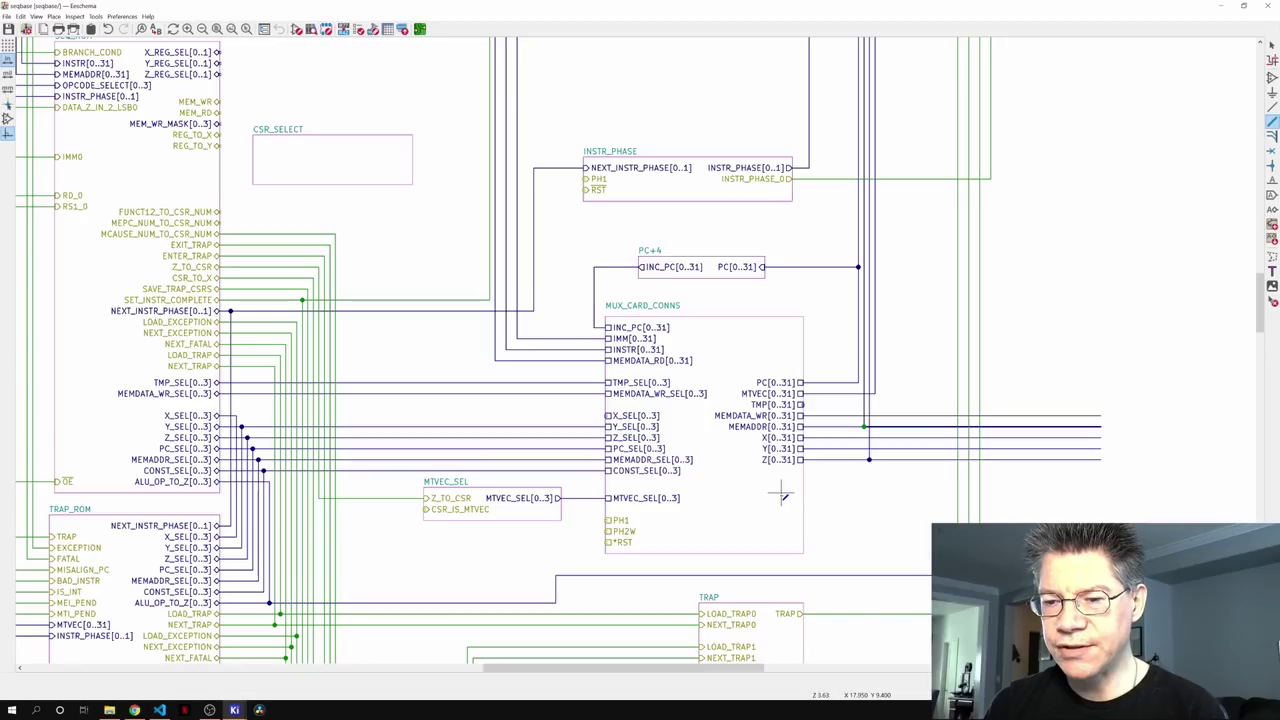
scroll(434, 309, "up", 3)
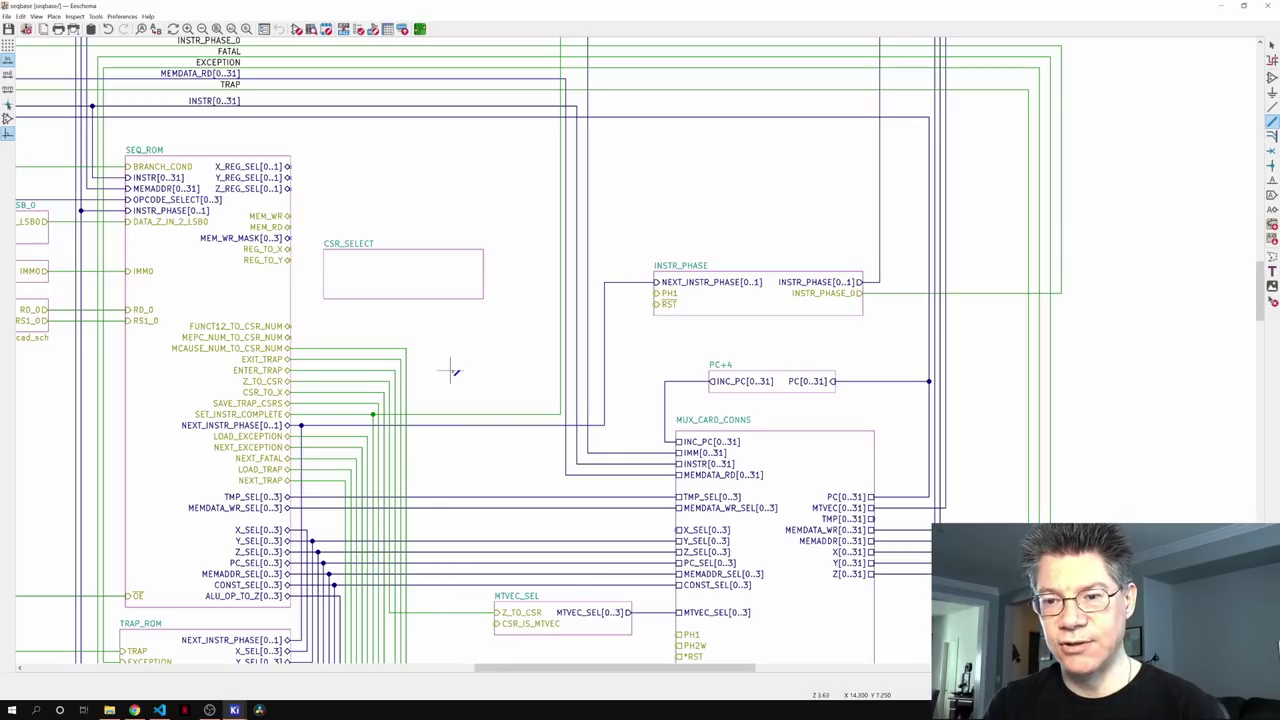
middle_click_drag(453, 372, 597, 363)
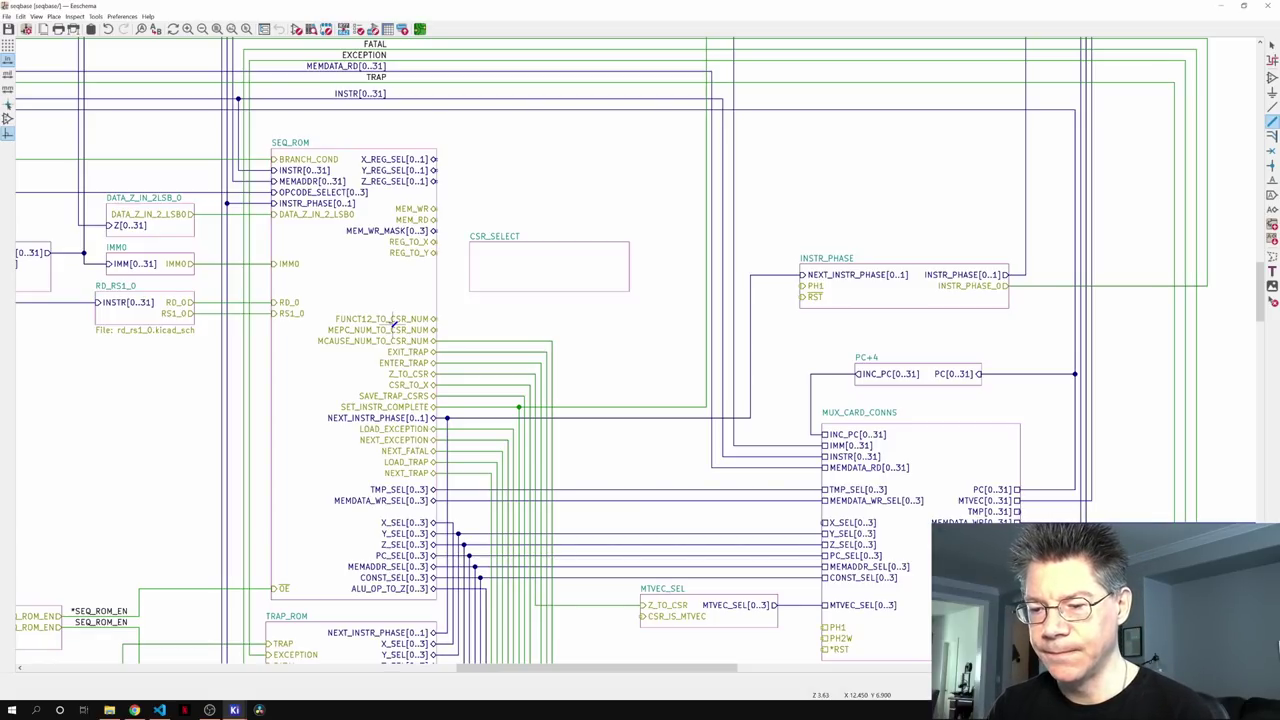
scroll(608, 514, "down", 2)
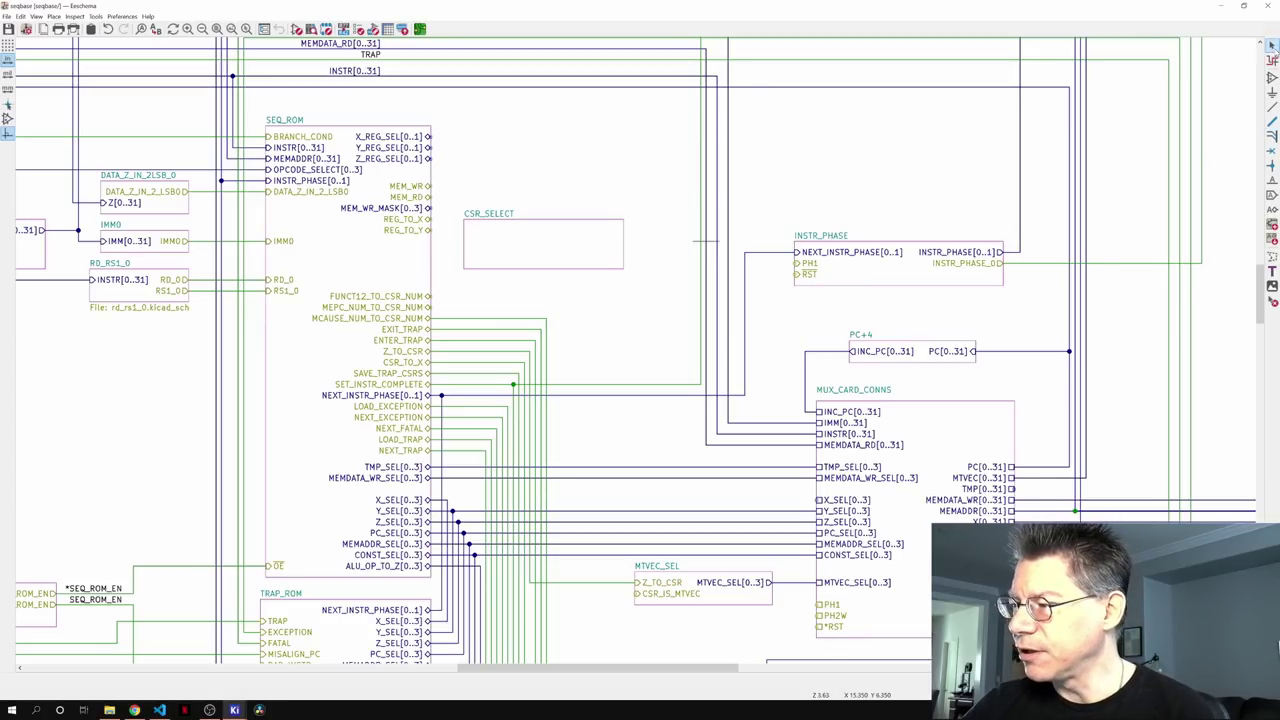
- Open the CSR_SELECT subsheet and duplicate the FUNCT12_TO_CSR_NUM hierarchical label directly below the original
double_click(552, 246)
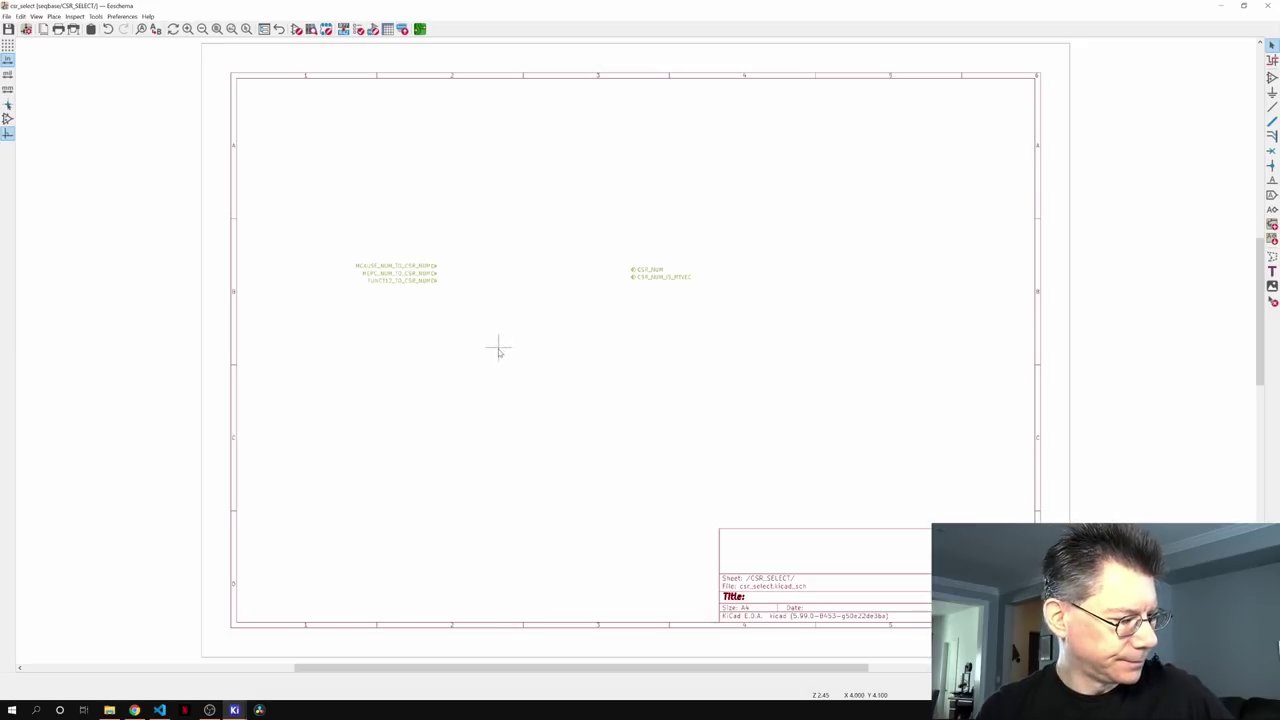
scroll(499, 350, "up", 4)
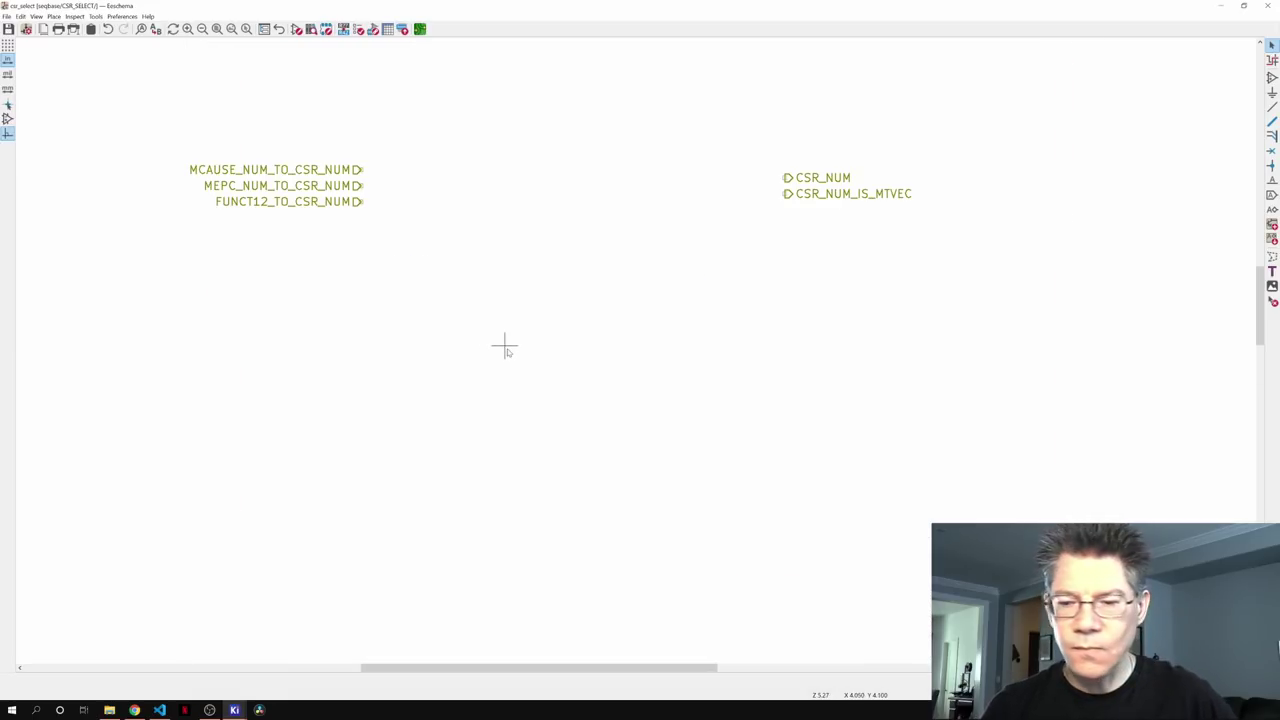
middle_click_drag(449, 279, 429, 370)
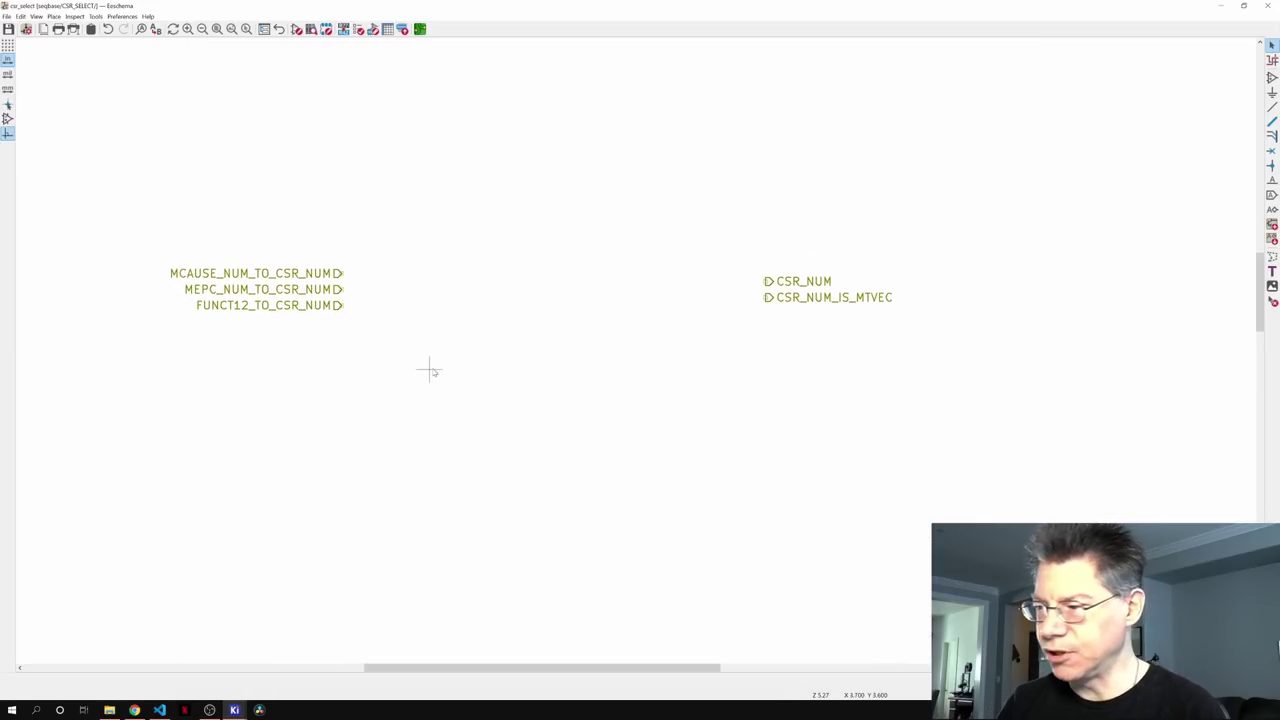
left_click(330, 306)
key("ctrl+d")
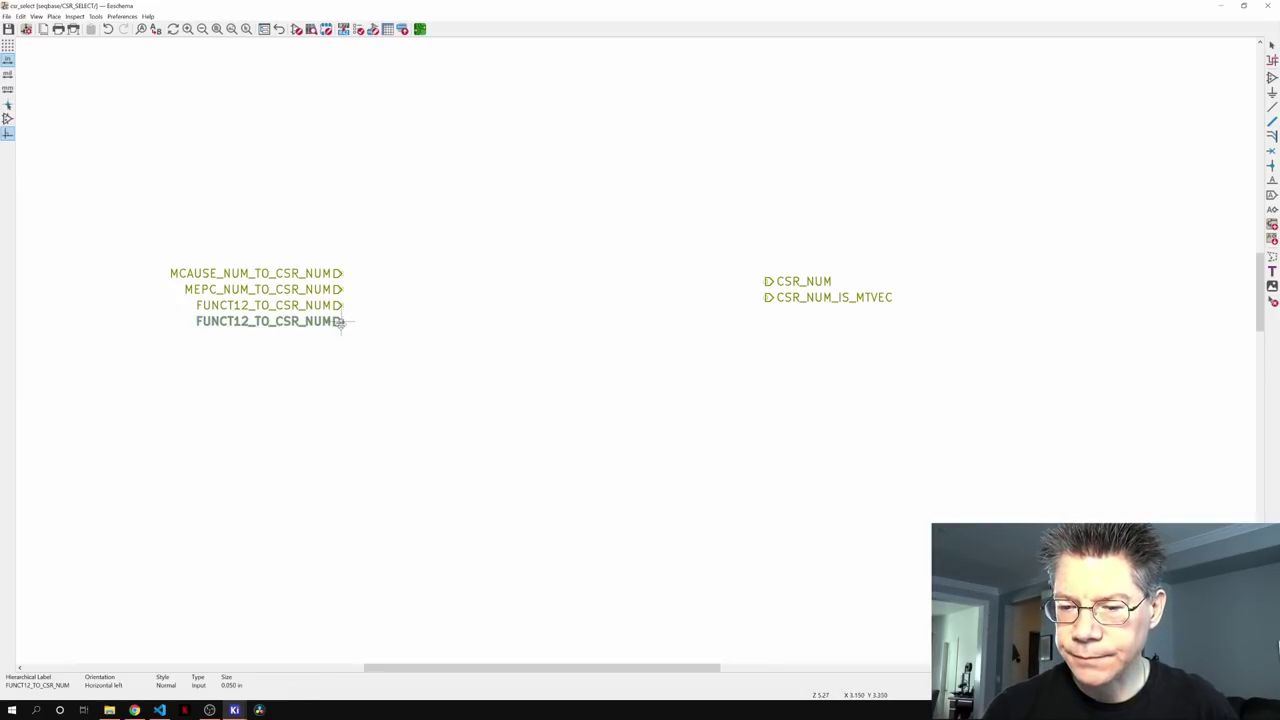
- Rename the duplicated lower FUNCT12_TO_CSR_NUM input label as INSTR[0..31]
double_click(340, 330)
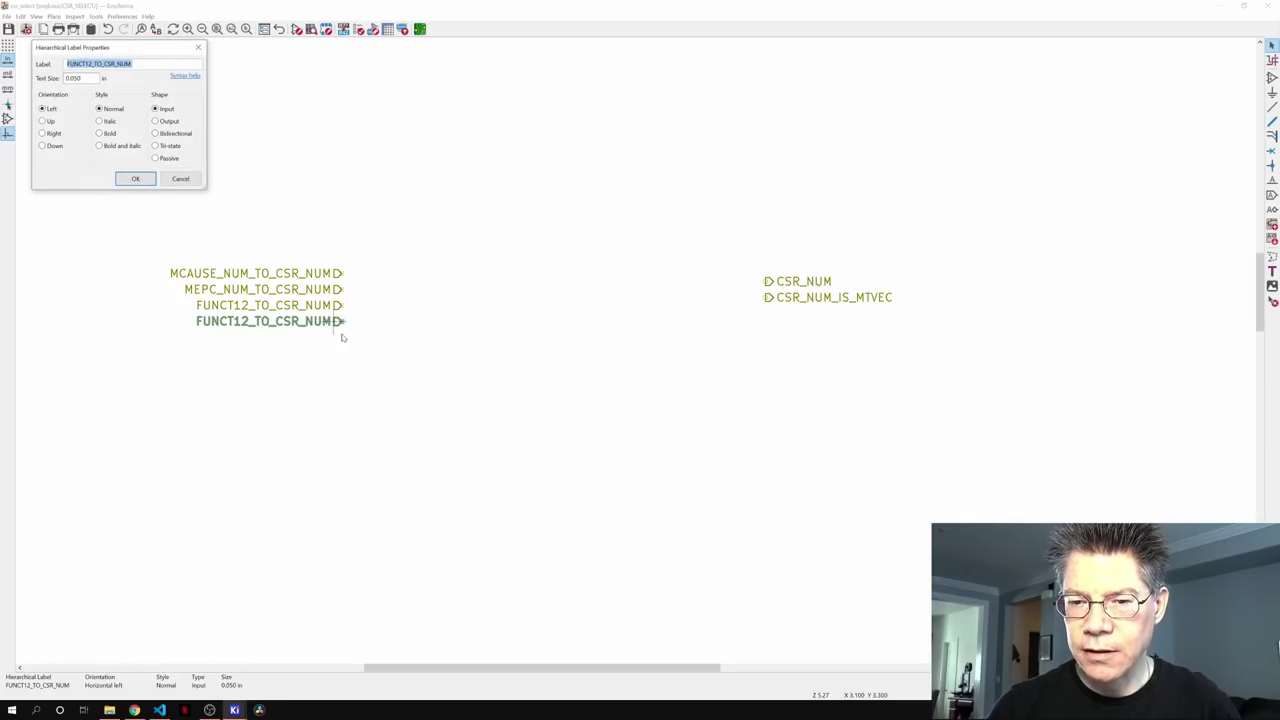
type("I")
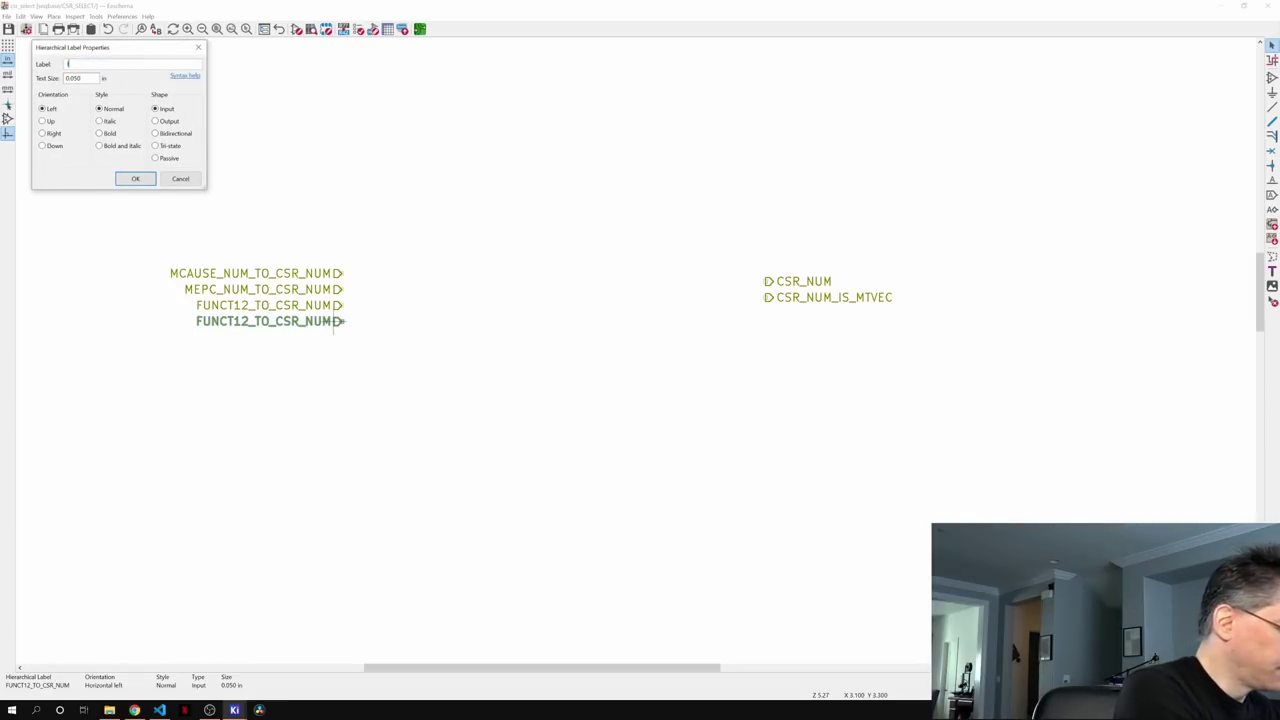
type("NSTR[0..31")
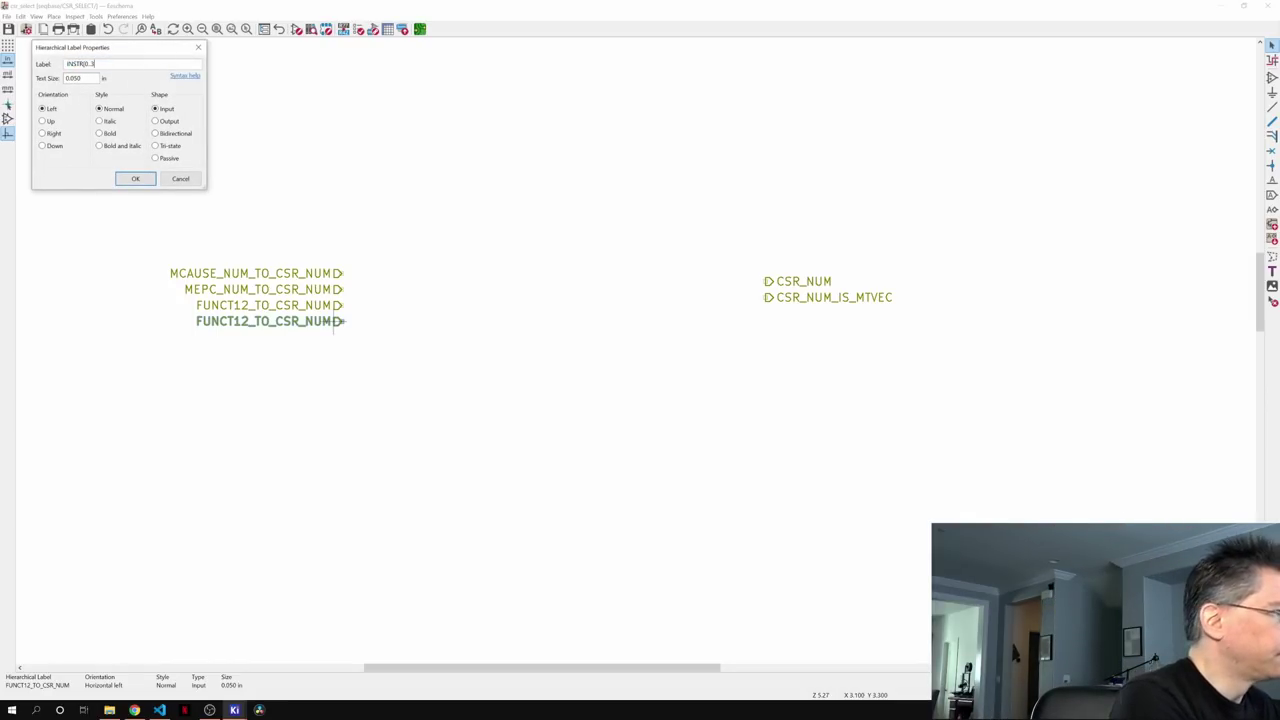
type("]")
key("Return")
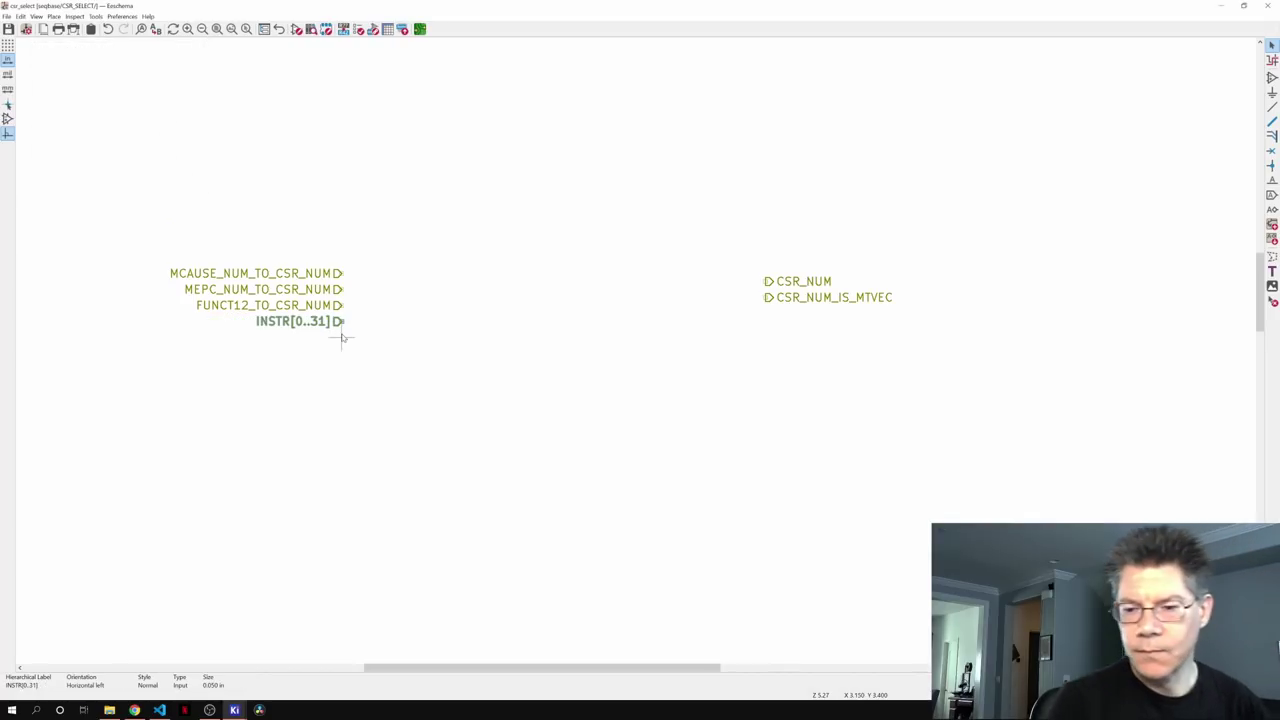
left_click(337, 323)
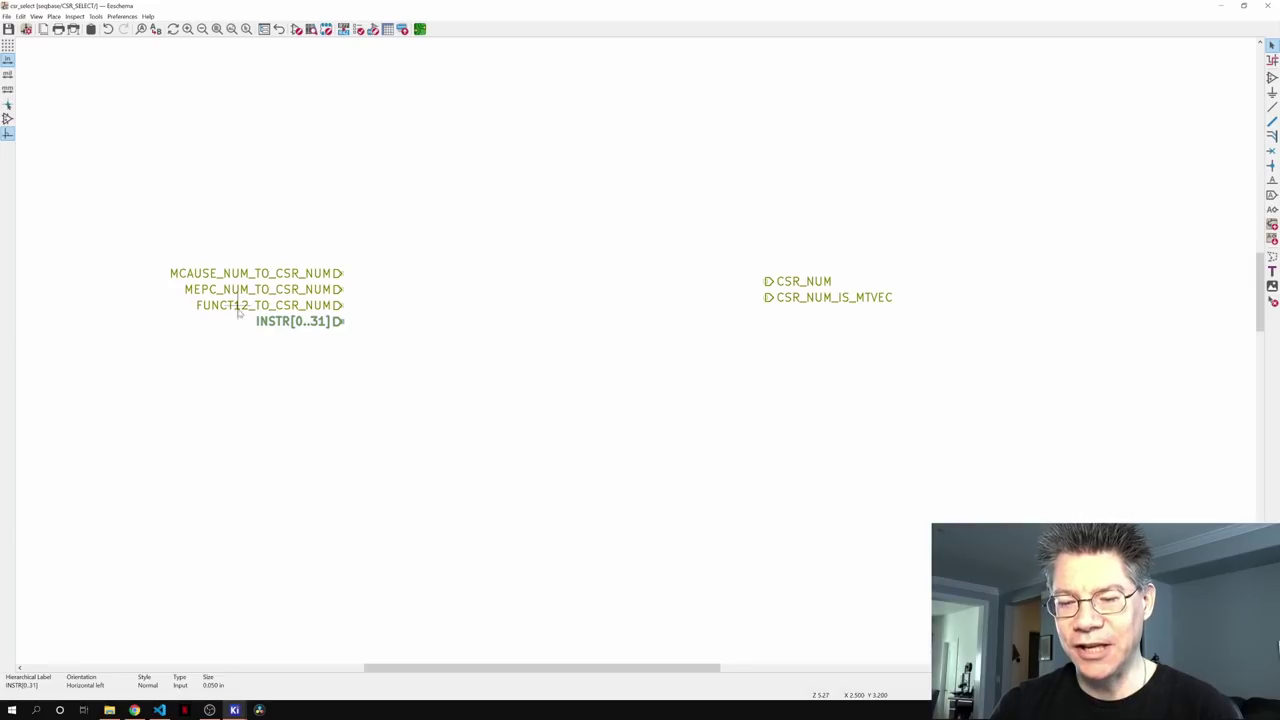
- Move the CSR_NUM_IS_MTVEC output label straight down, well below CSR_NUM and vertically aligned with it
left_click(398, 340)
left_click(823, 297)
key("m")
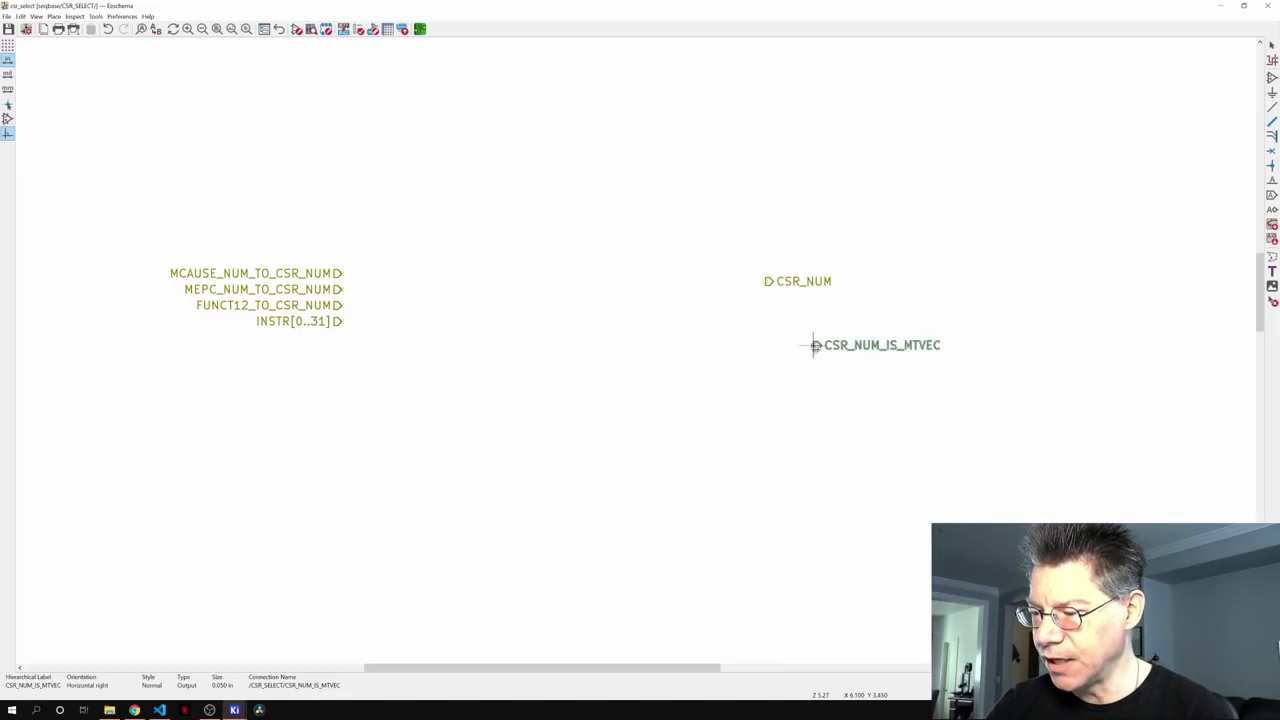
left_click(767, 481)
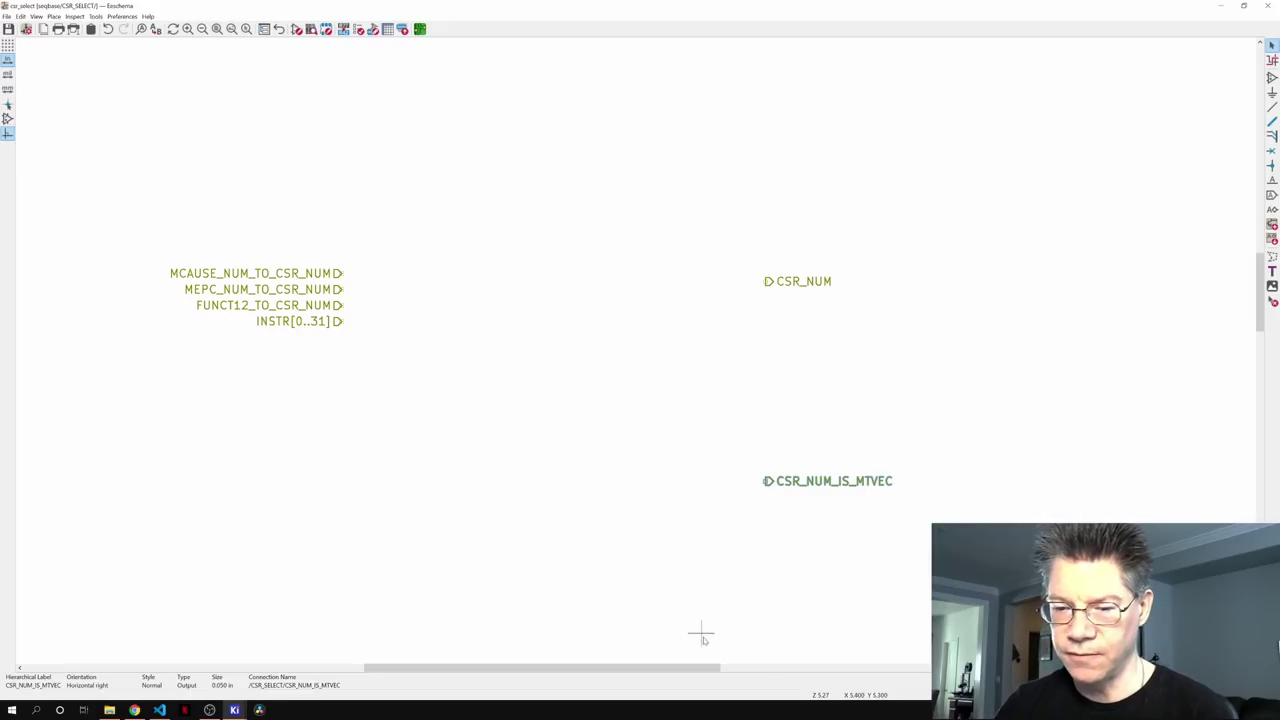
middle_click_drag(542, 464, 506, 477)
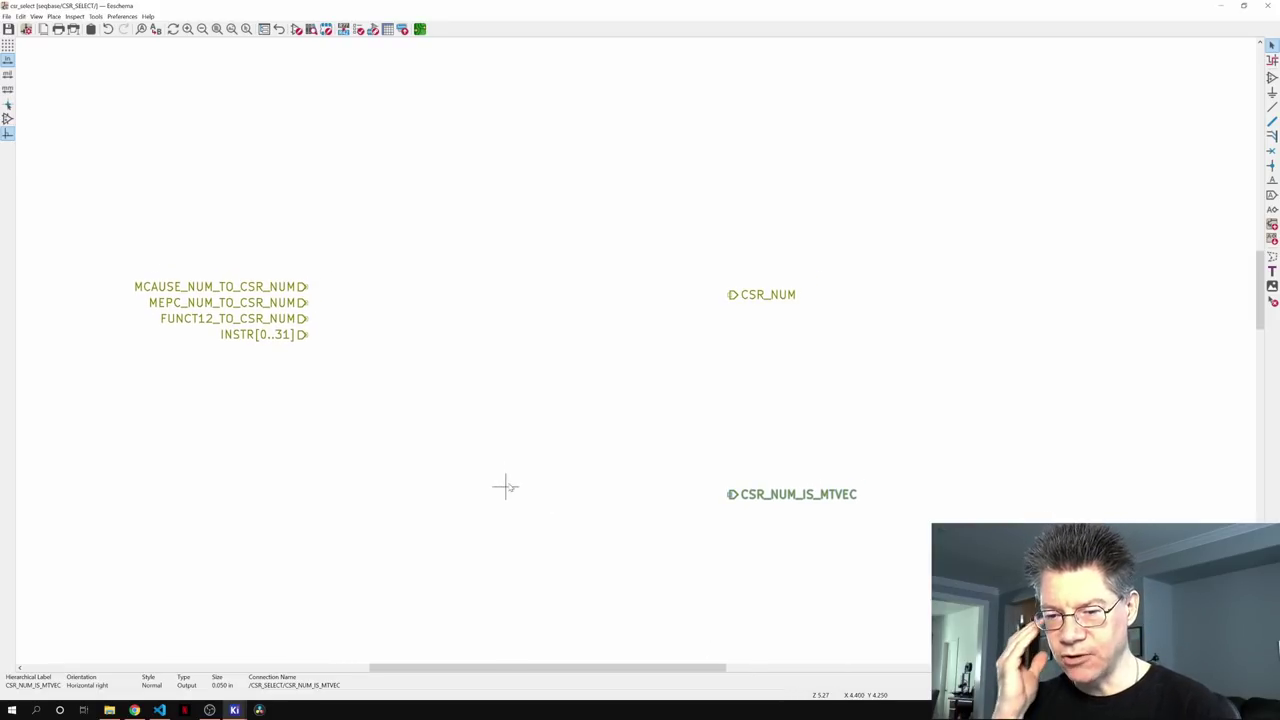
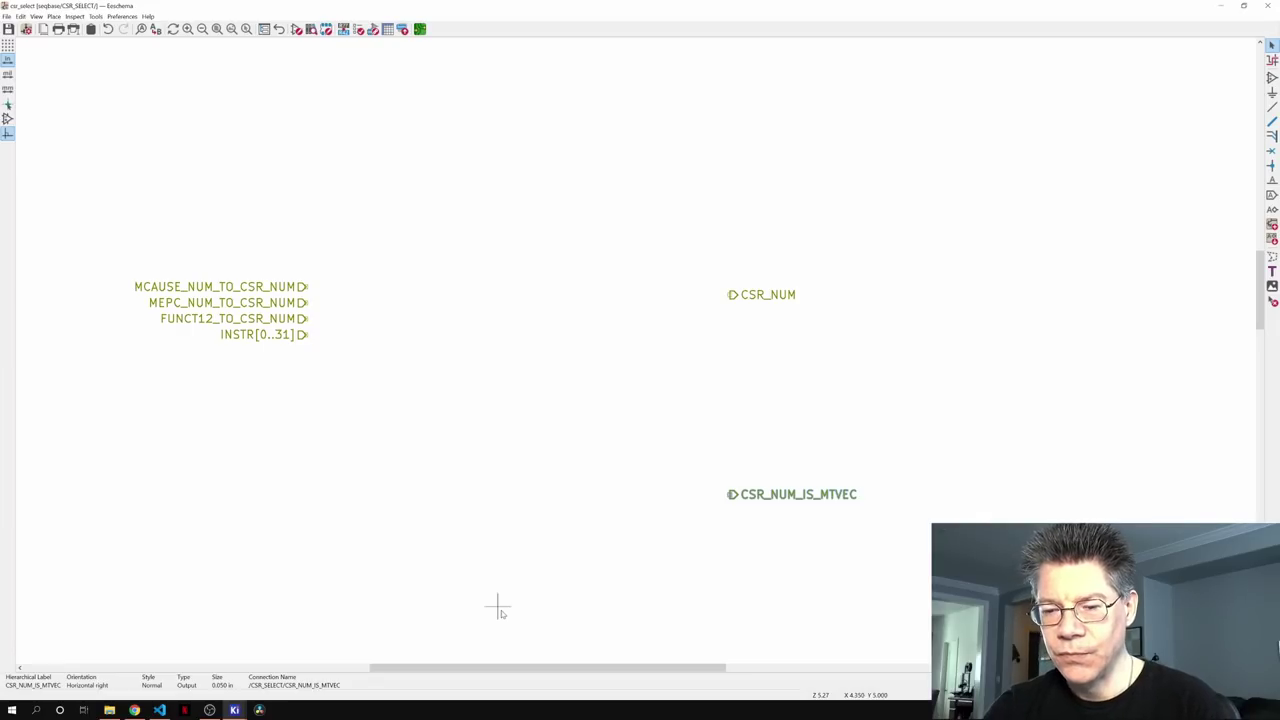
- Start adding a symbol between the input and output labels, search the libraries for 74lvc and widen the description list
key("a")
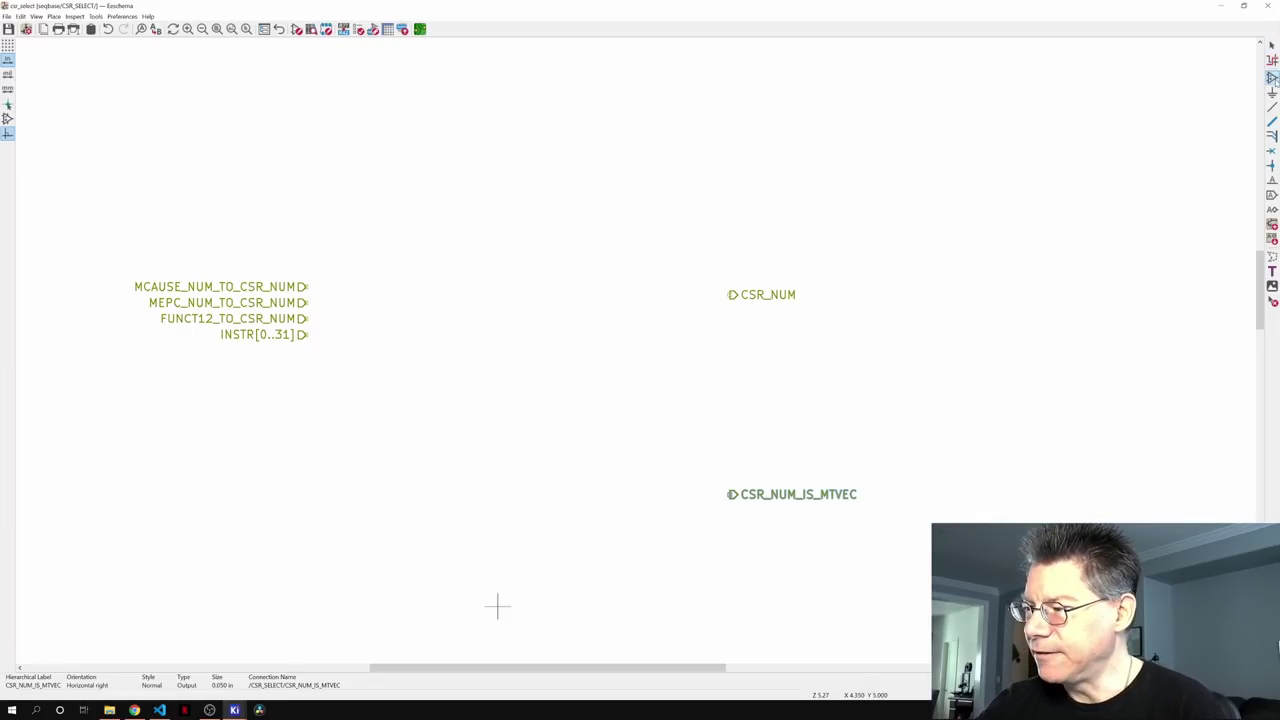
left_click(481, 296)
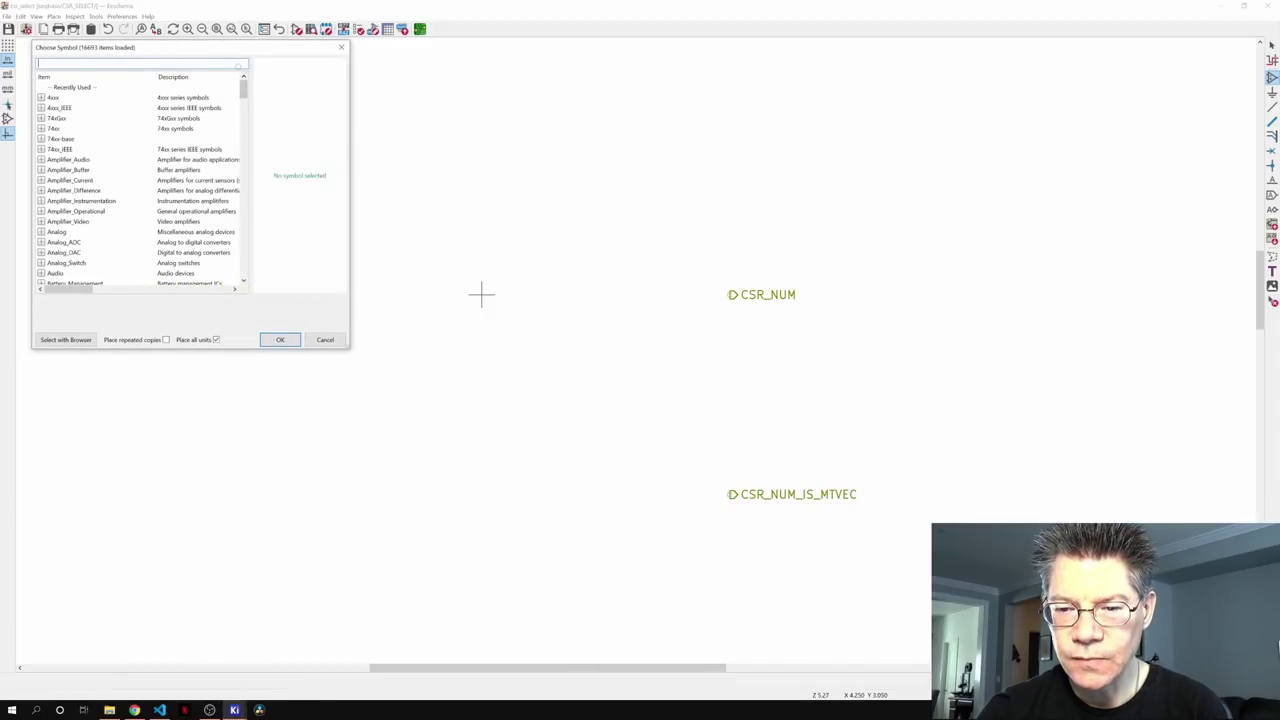
type("74")
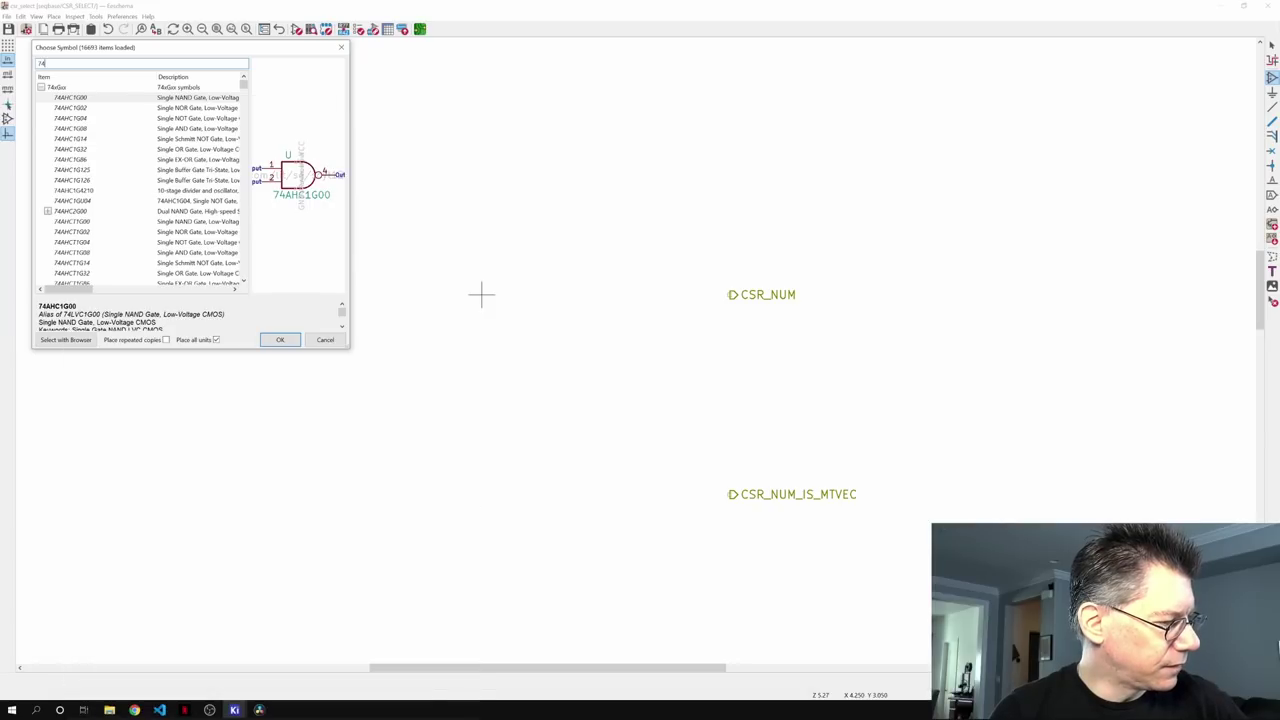
type("lvc")
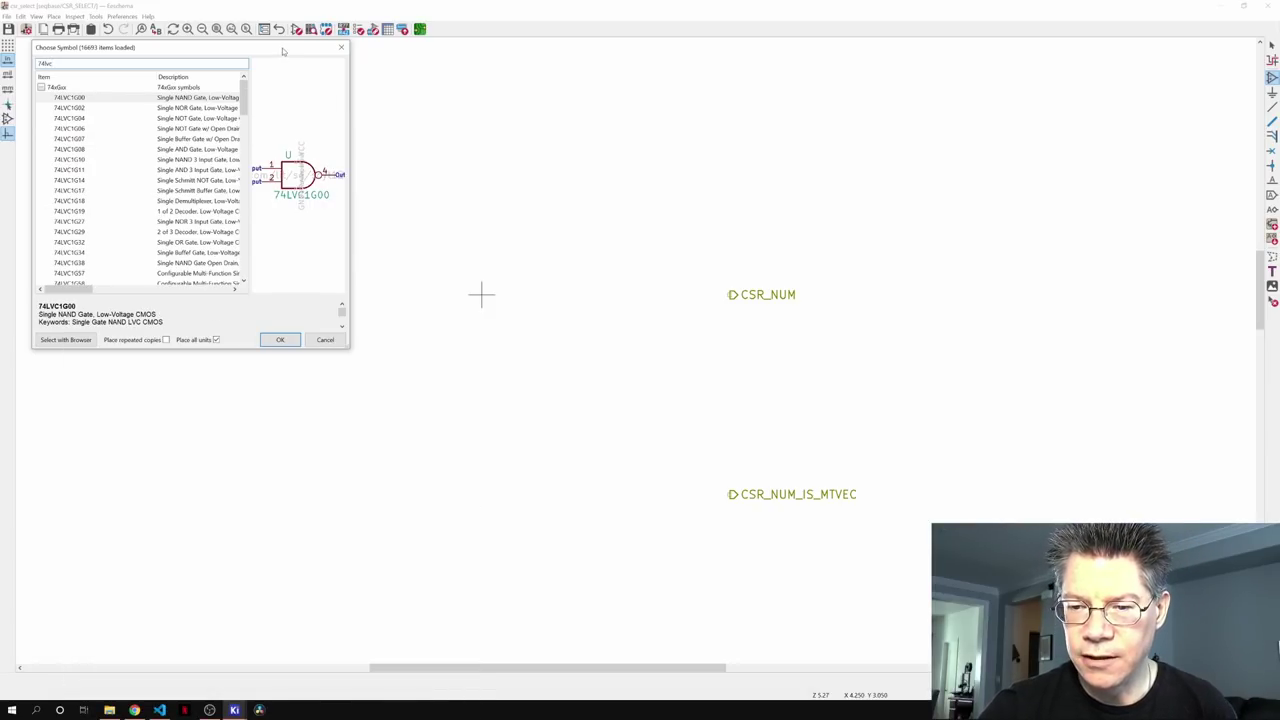
left_click_drag(286, 55, 478, 265)
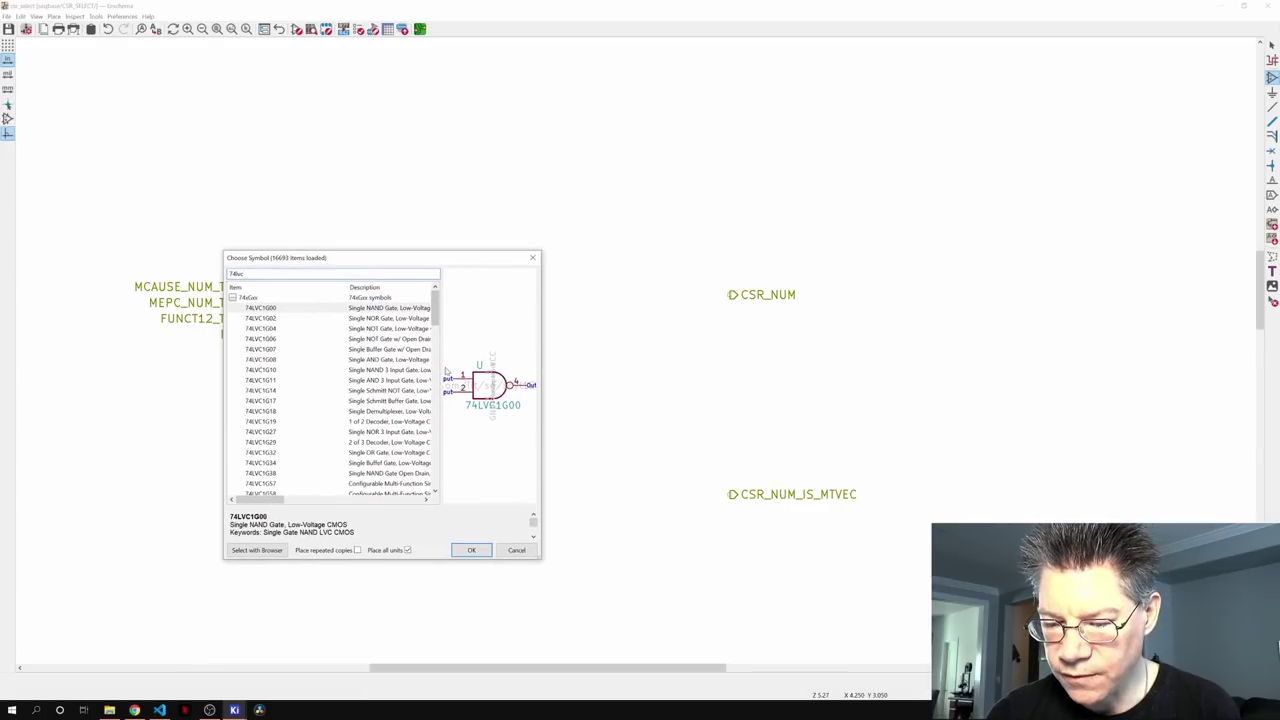
left_click_drag(442, 436, 487, 435)
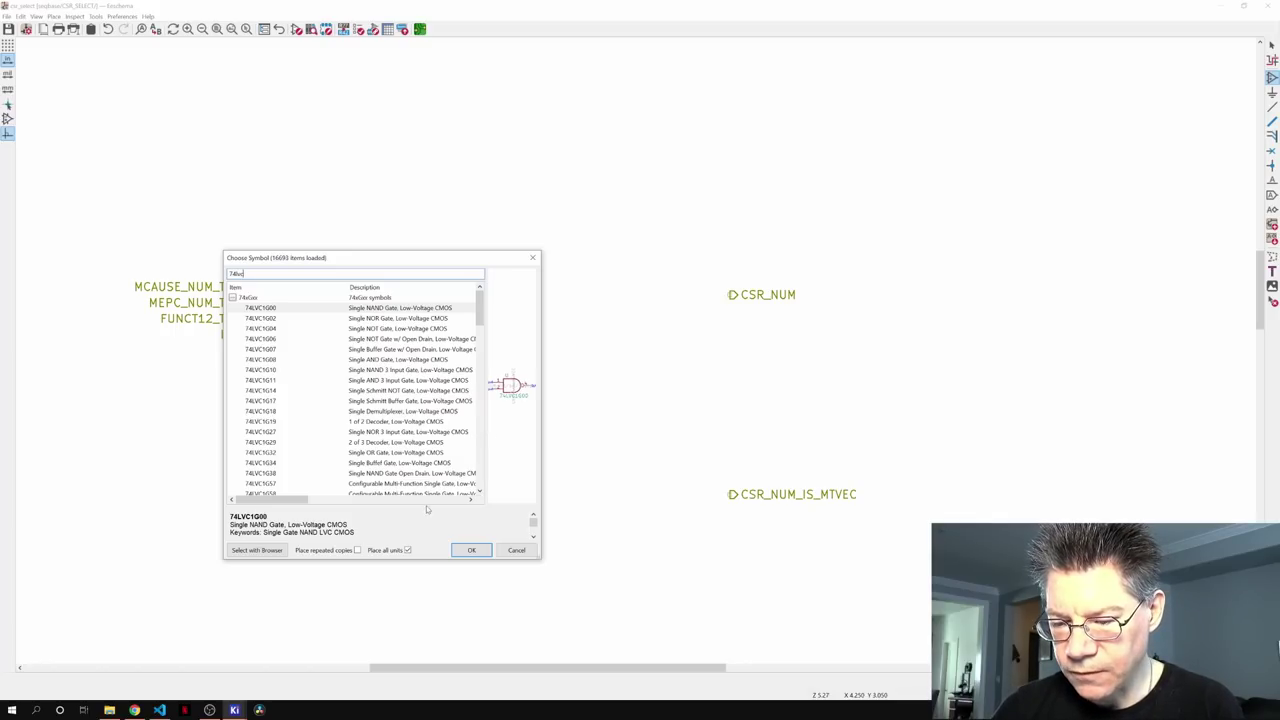
- Preview the buffer candidates 74LVC1G34, 74LVC1G07, 74LVC1G240, 74LVC07 and 74LVC541 in the symbol chooser
left_click(433, 464)
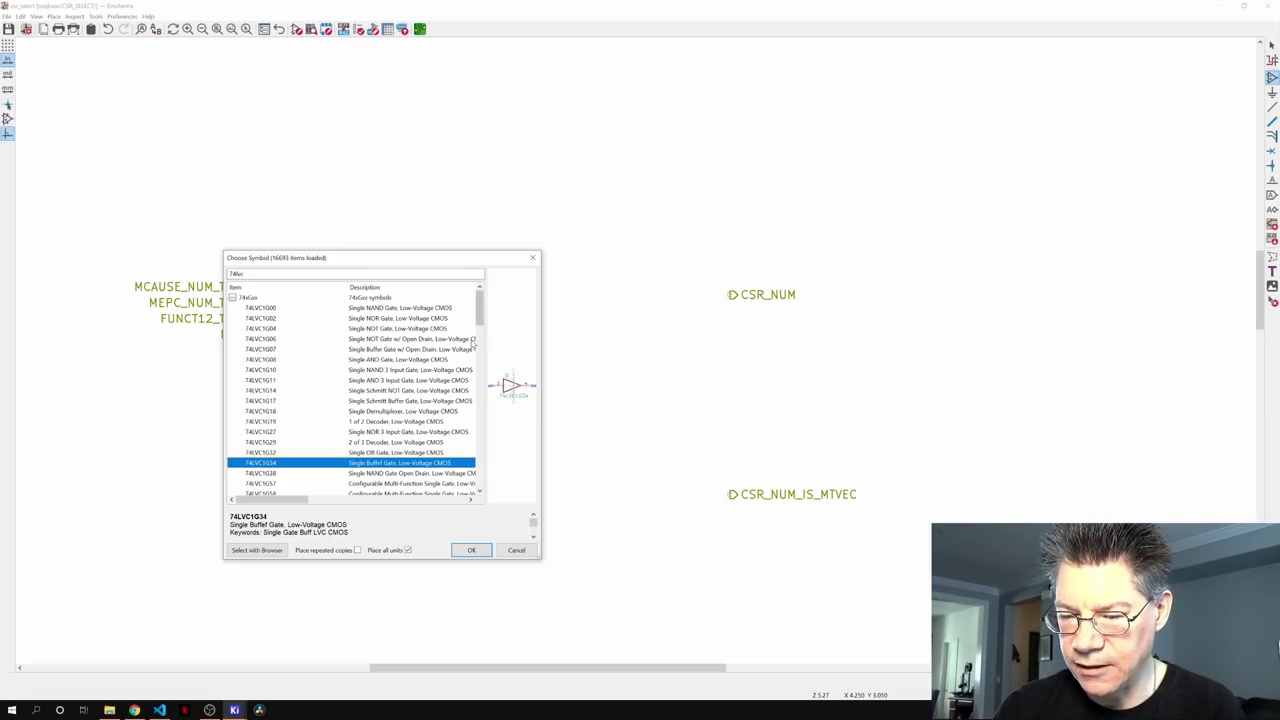
left_click(466, 350)
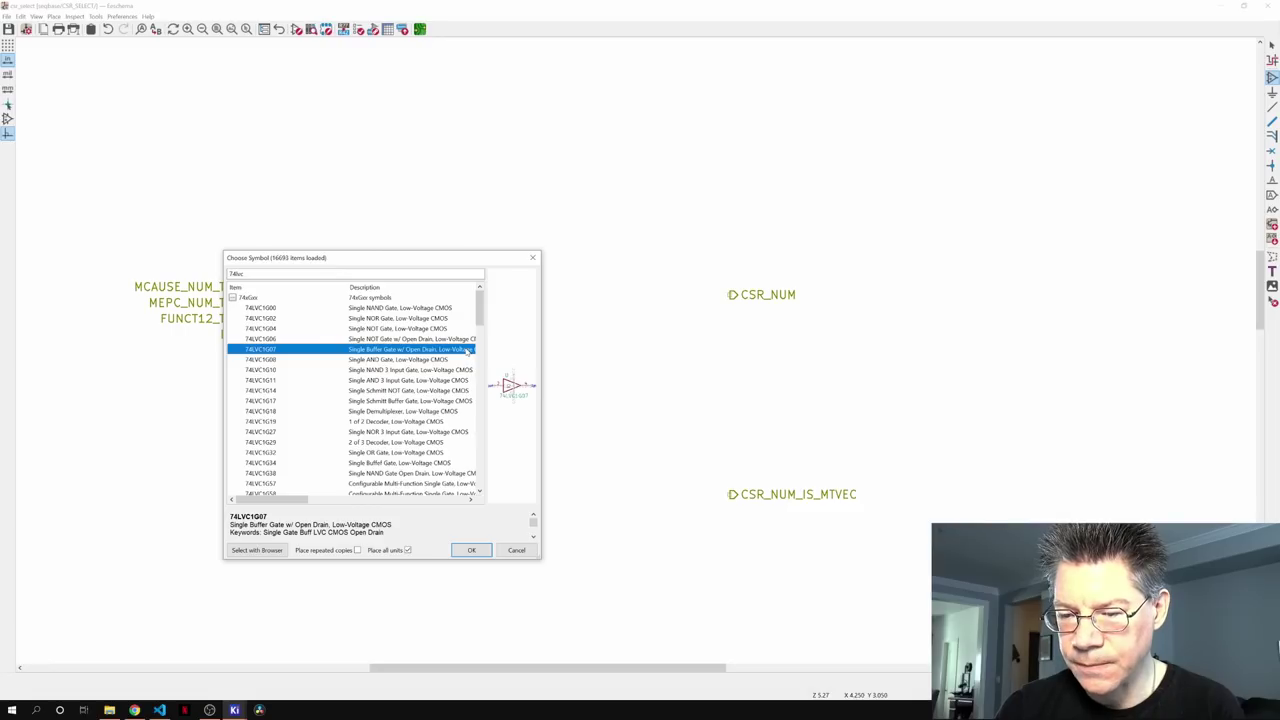
left_click_drag(481, 318, 484, 355)
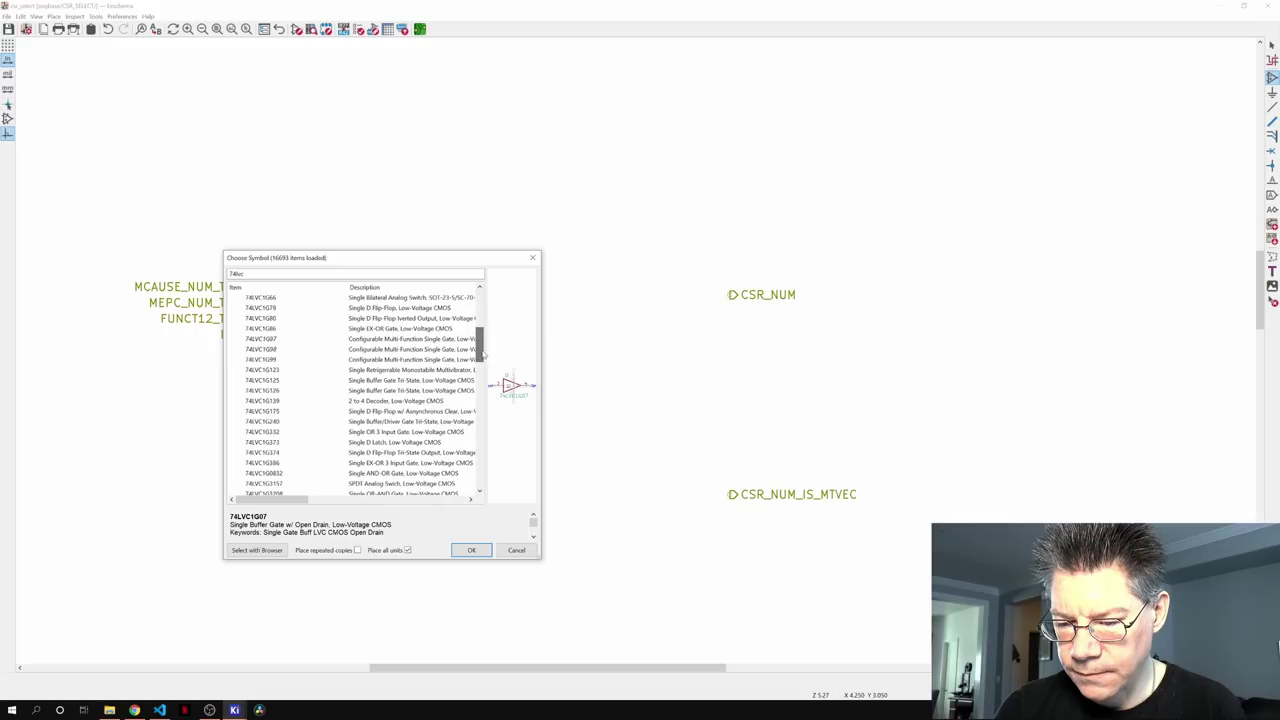
left_click(455, 424)
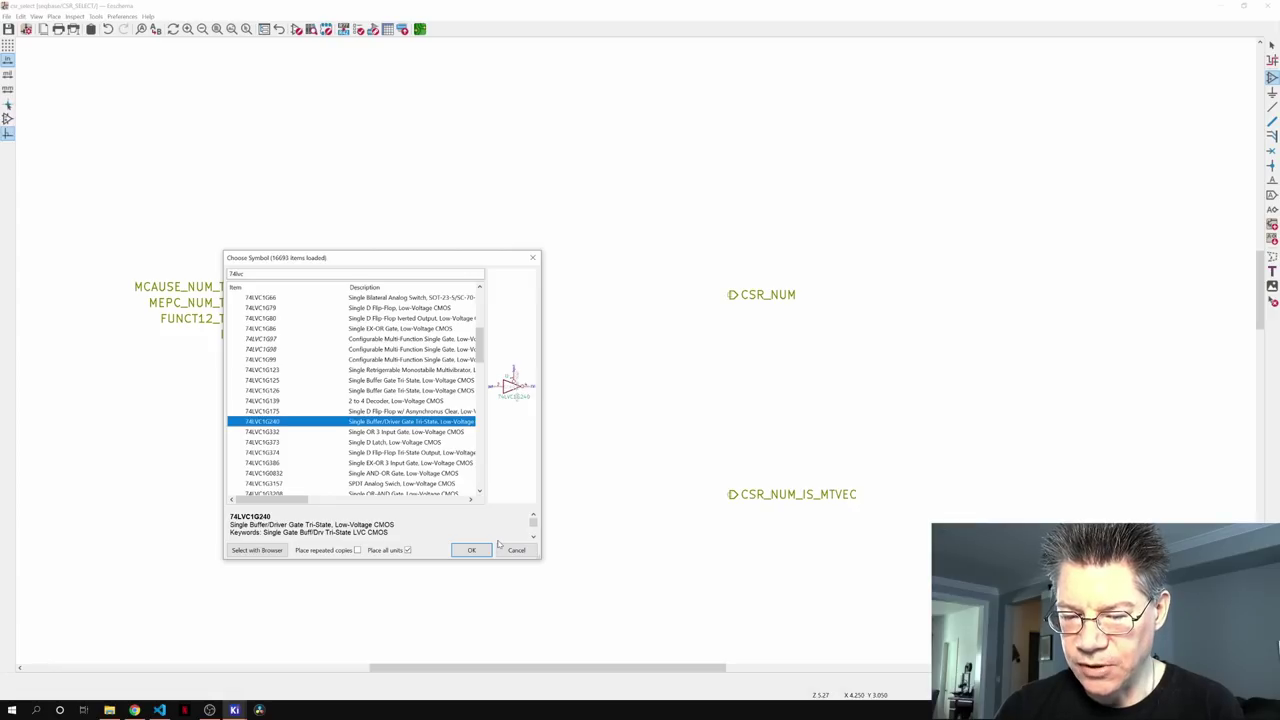
left_click_drag(481, 351, 477, 461)
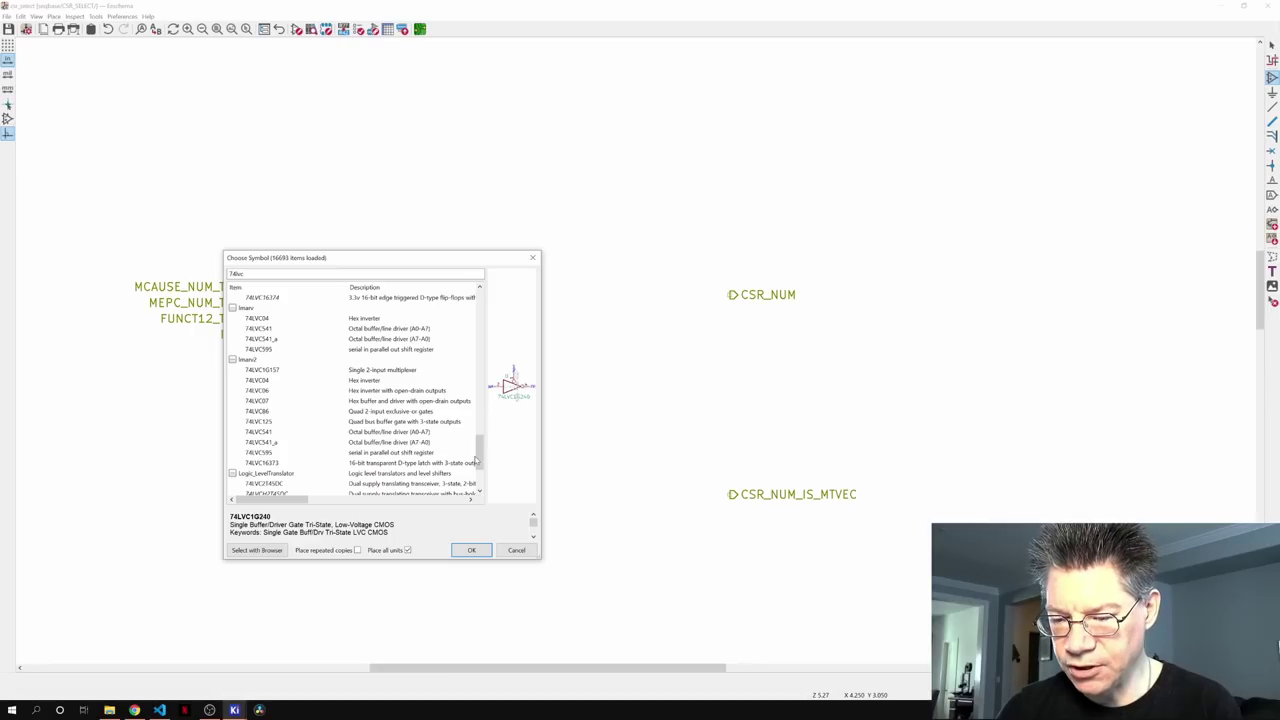
left_click(445, 403)
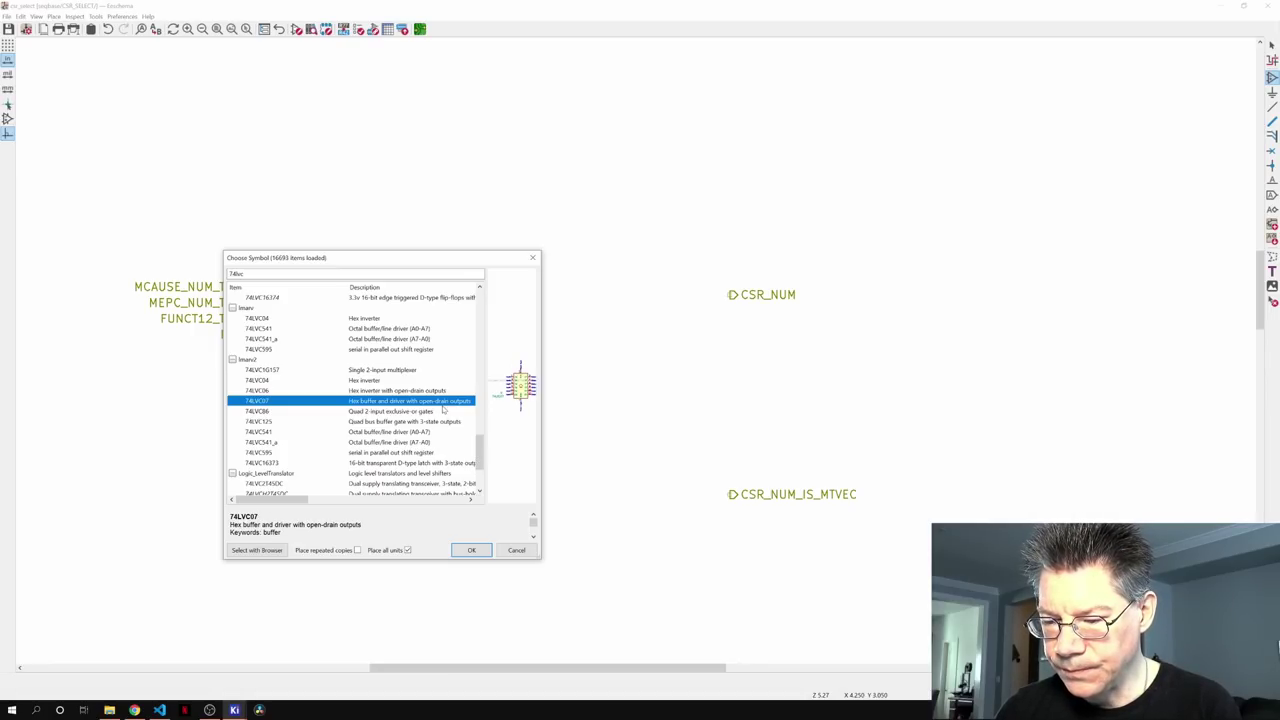
left_click(425, 432)
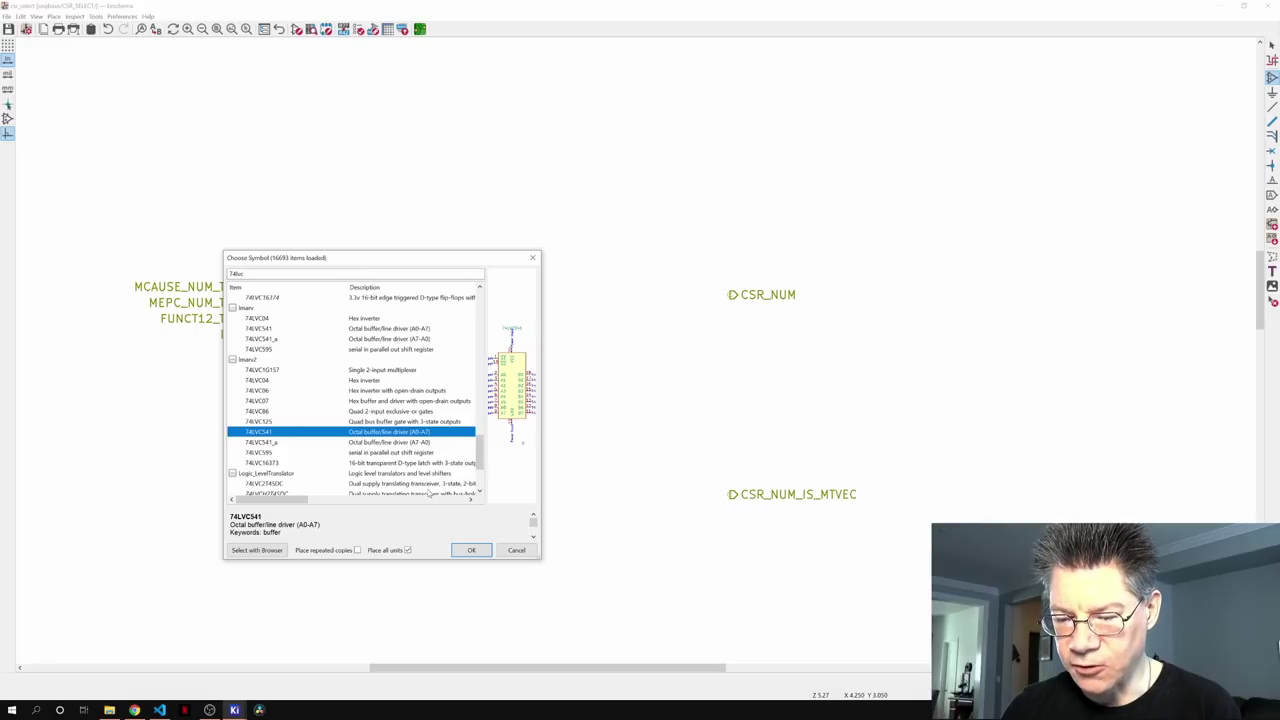
- Search the symbol libraries for 74ls tri and look through the matching parts for a tri-state buffer
left_click_drag(480, 450, 480, 366)
key("BackSpace")
key("BackSpace")
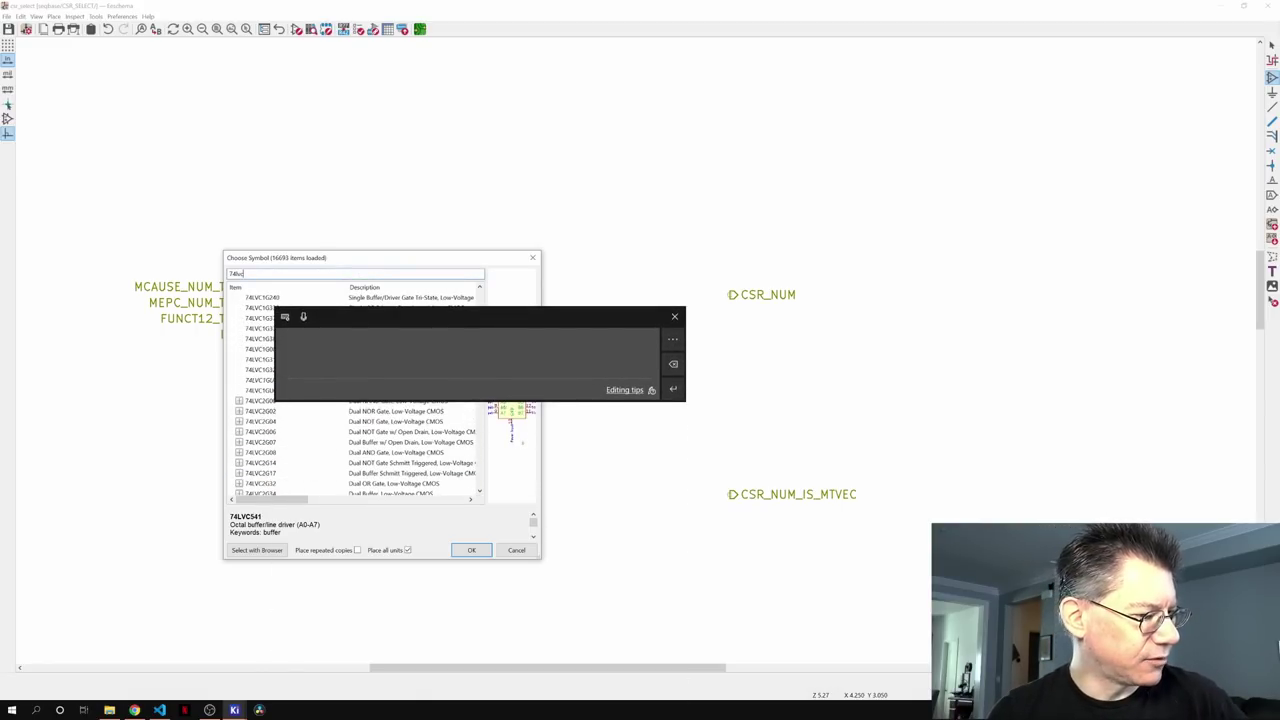
type("s")
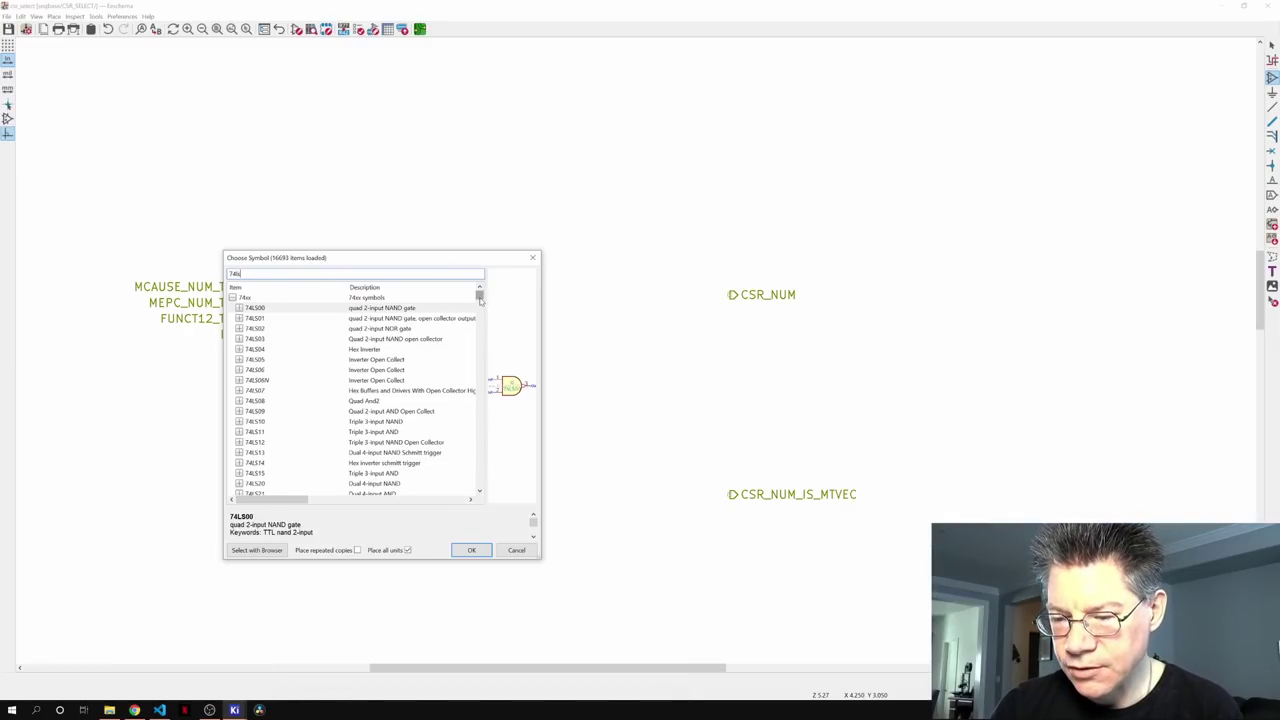
mouse_move(480, 298)
left_mouse_down()
mouse_move(481, 316)
mouse_move(479, 300)
left_mouse_up()
type("tri")
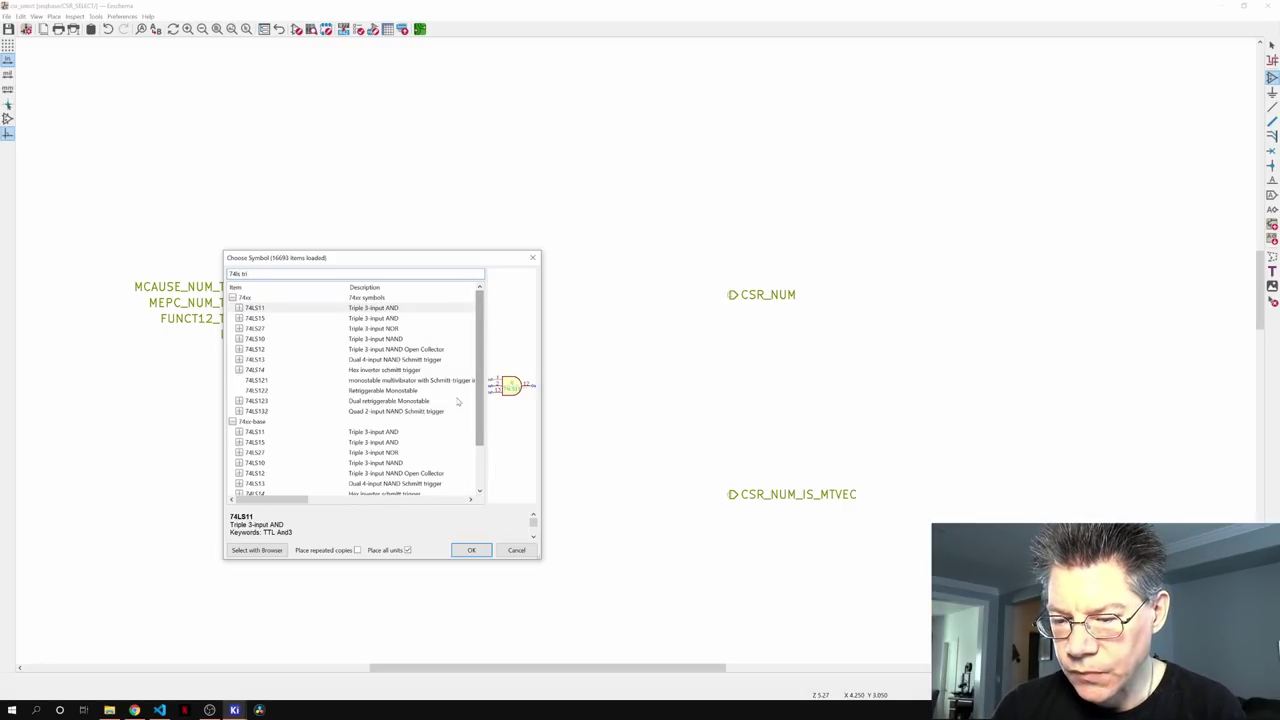
mouse_move(481, 425)
left_mouse_down()
mouse_move(479, 471)
mouse_move(480, 430)
left_mouse_up()
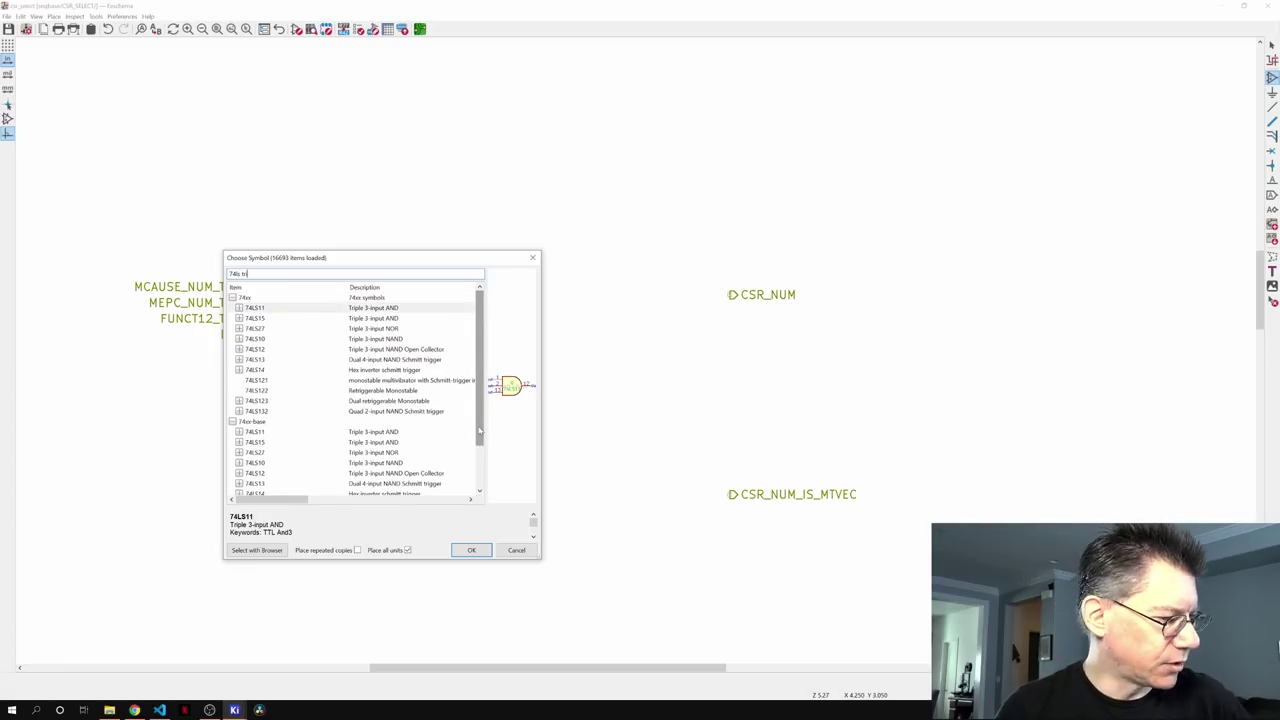
- Search the symbol libraries for 74ls buffer, preview the 74LS243 transceiver and cancel the symbol placement
key("BackSpace")
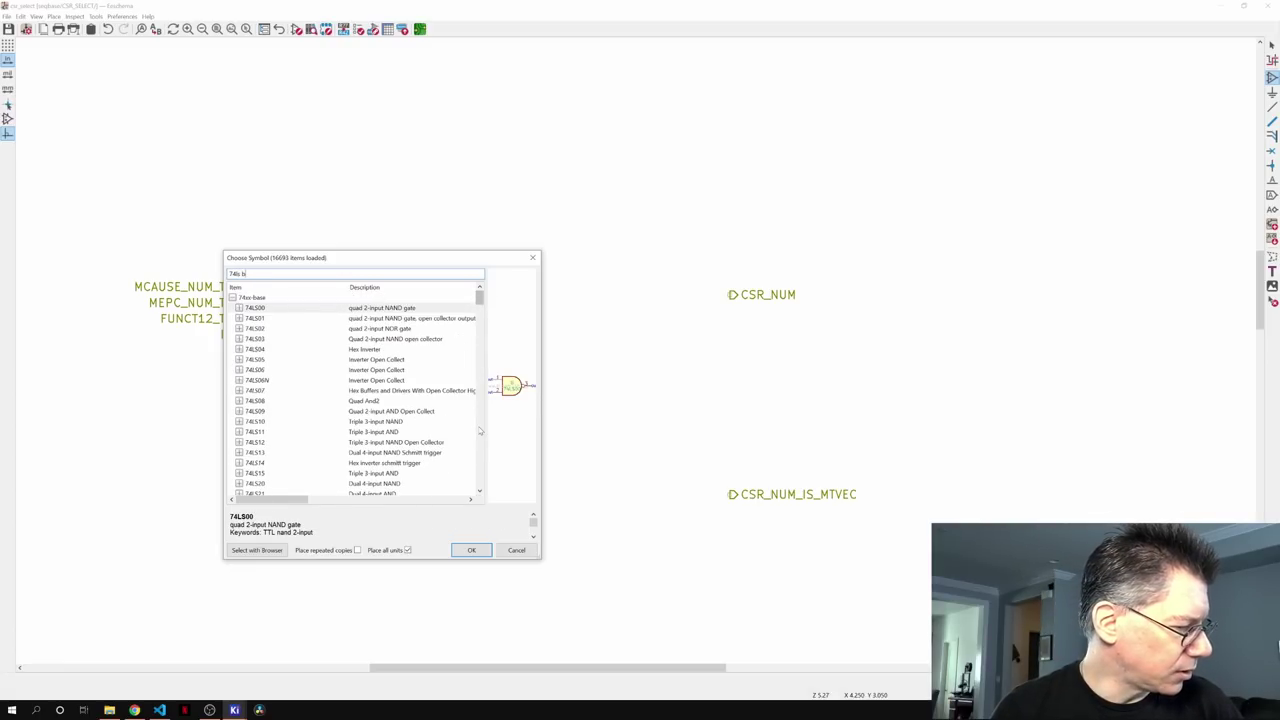
type("uffer")
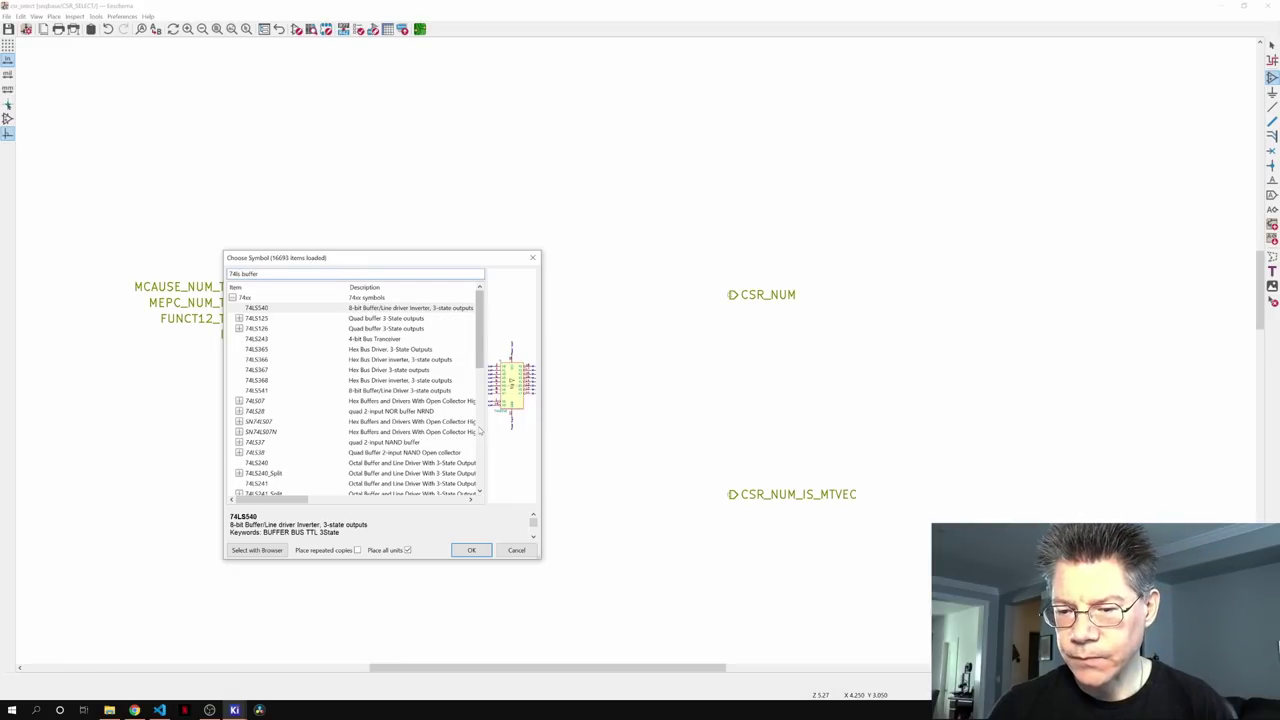
left_click(399, 340)
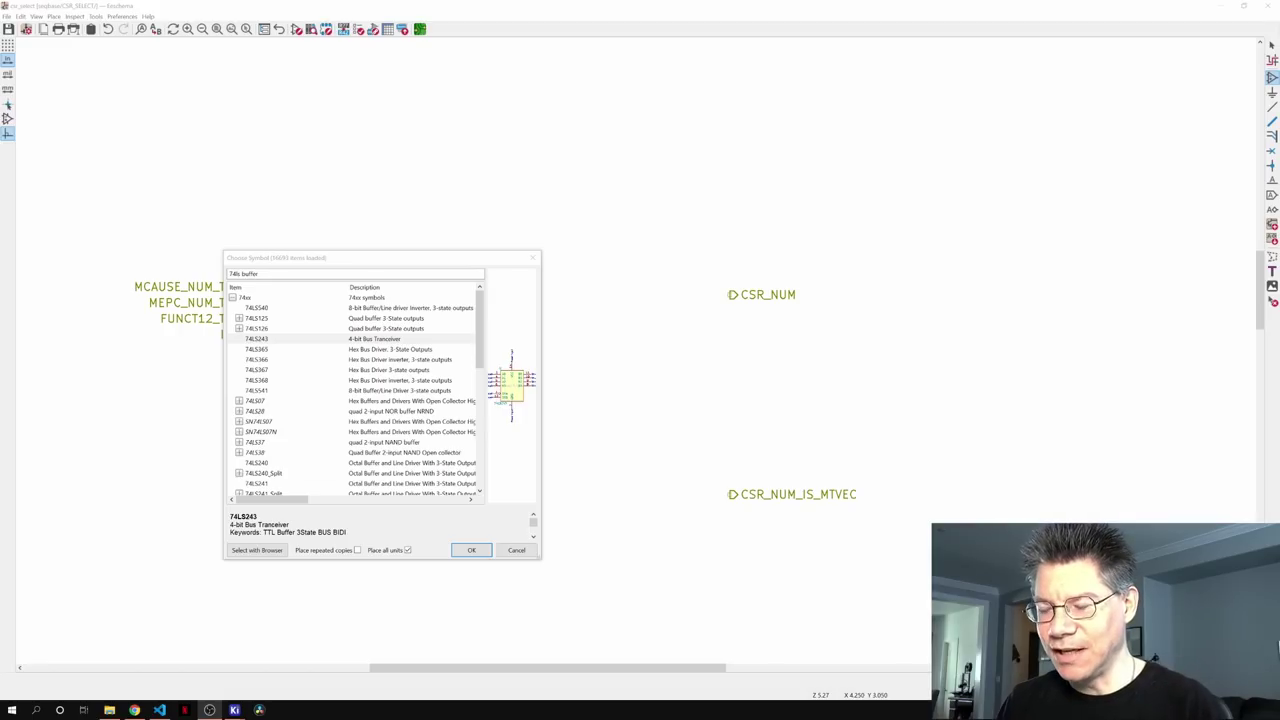
left_click(529, 551)
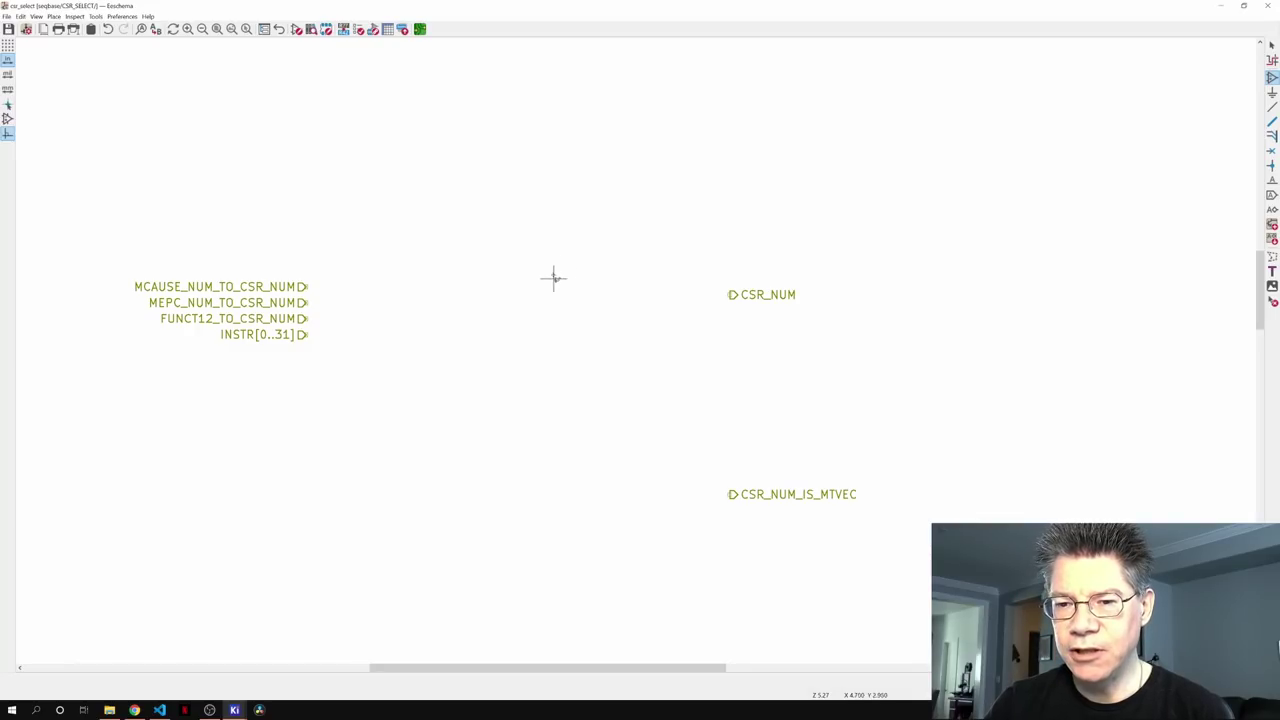
- Go back to the seqbase parent sheet, open the BAD_INSTR subsheet for a look and return to the parent
left_click(280, 29)
middle_click_drag(318, 478, 695, 464)
middle_click_drag(591, 500, 677, 417)
middle_click_drag(569, 455, 940, 280)
scroll(681, 456, "up", 5)
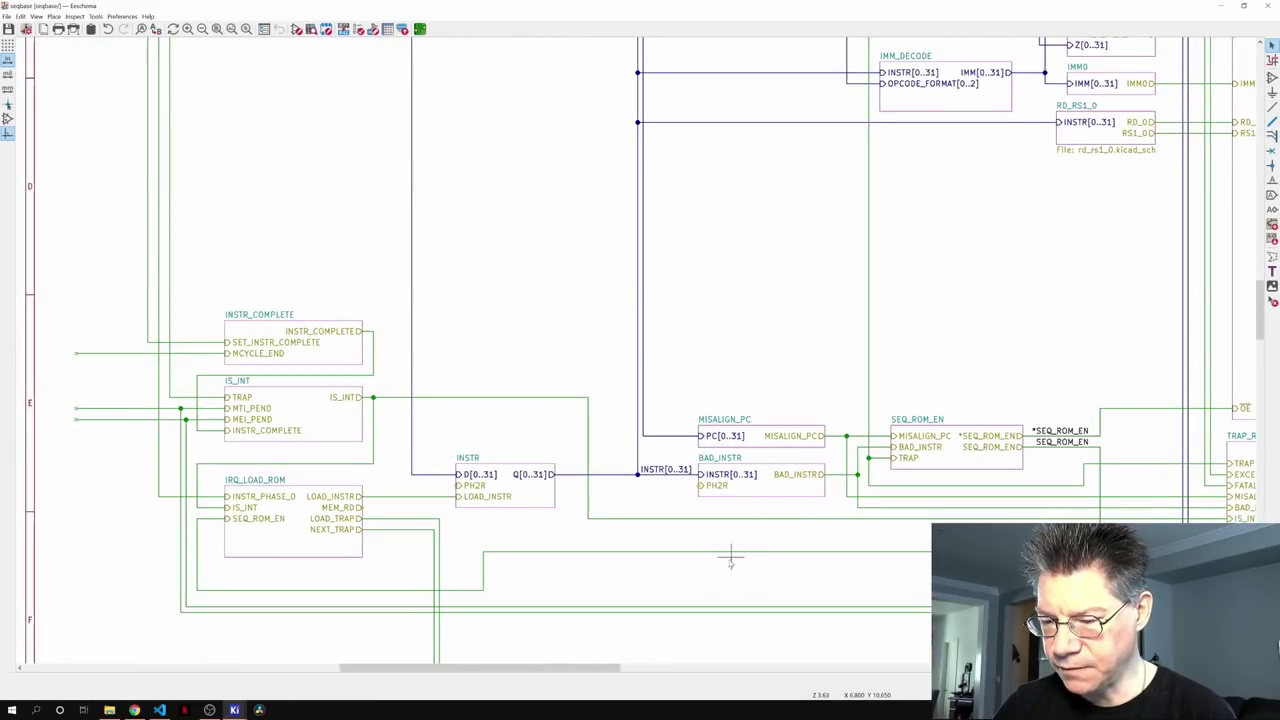
middle_click_drag(749, 543, 641, 537)
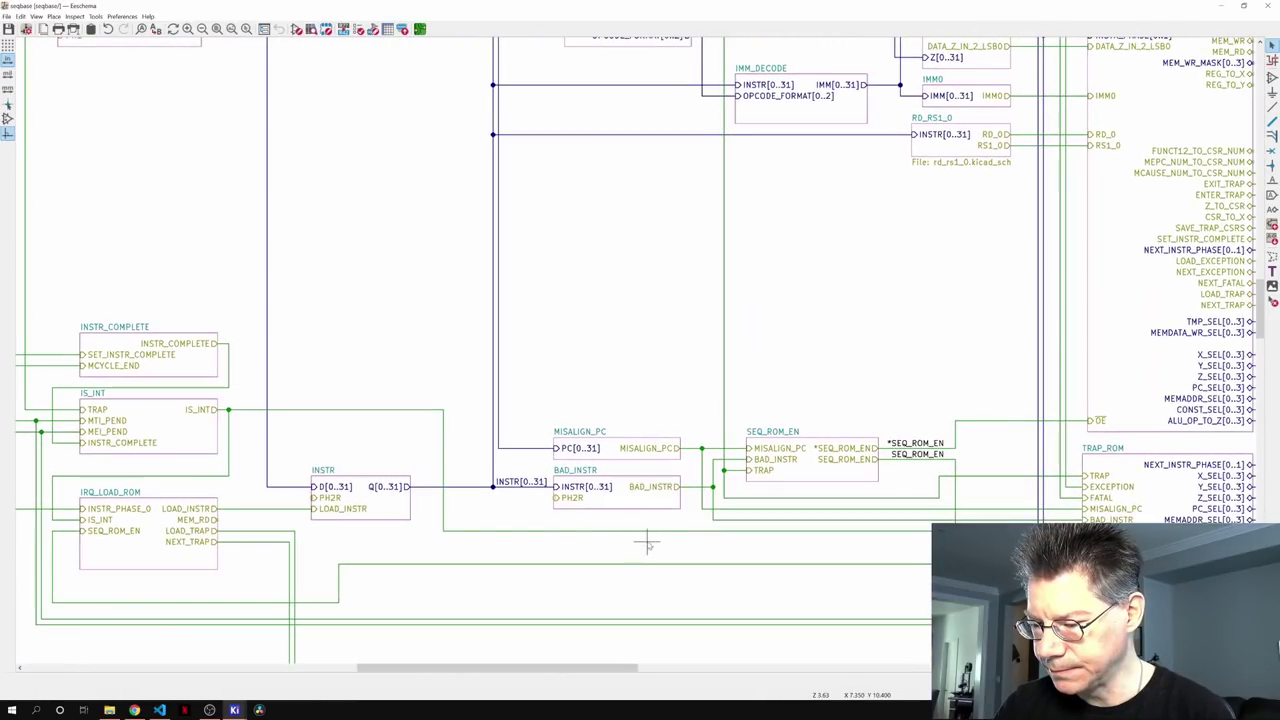
double_click(623, 505)
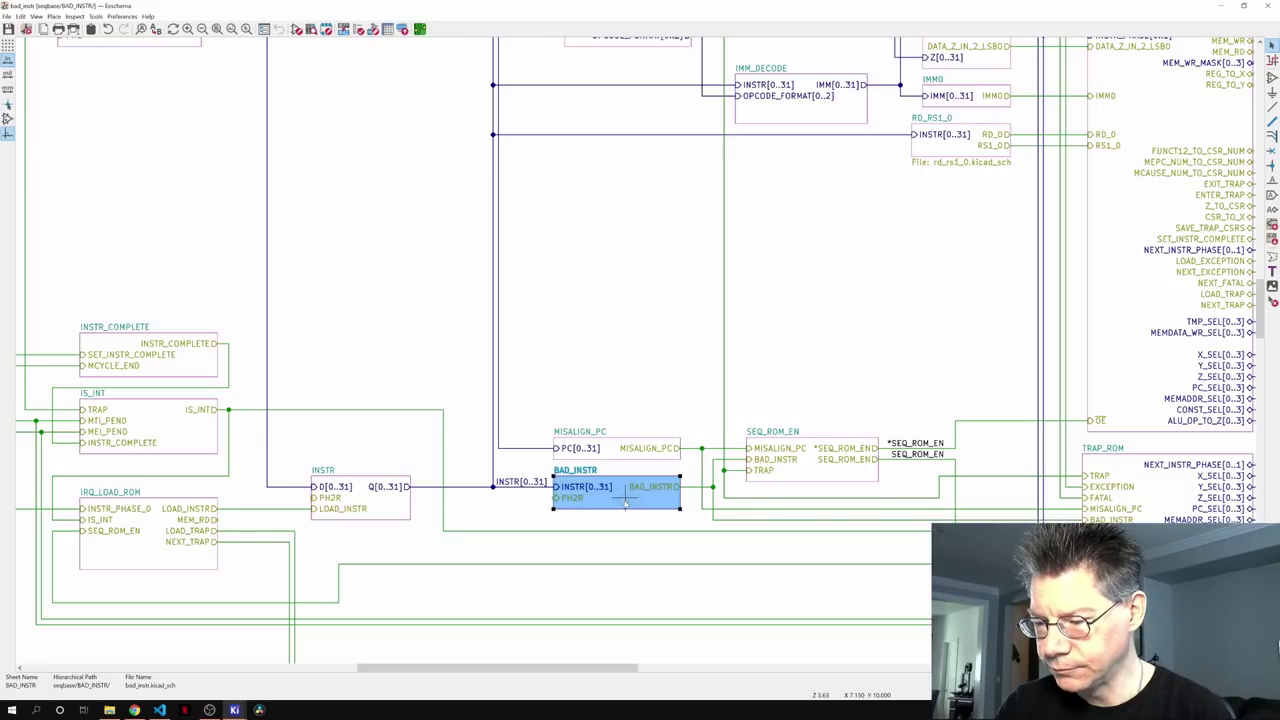
key("alt+BackSpace")
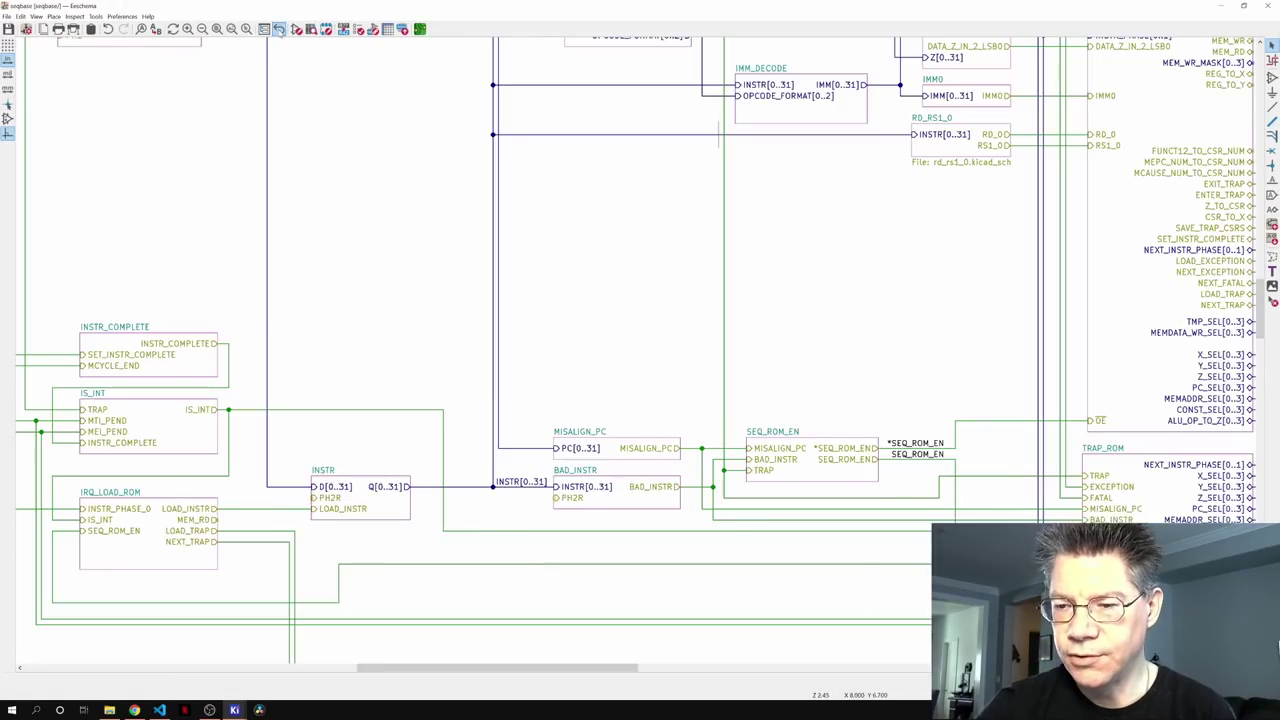
- Locate the CSR_SELECT block beside SEQ_ROM on the parent sheet and reopen its subsheet
middle_click_drag(829, 563, 585, 557)
scroll(583, 557, "right", 5, "ctrl")
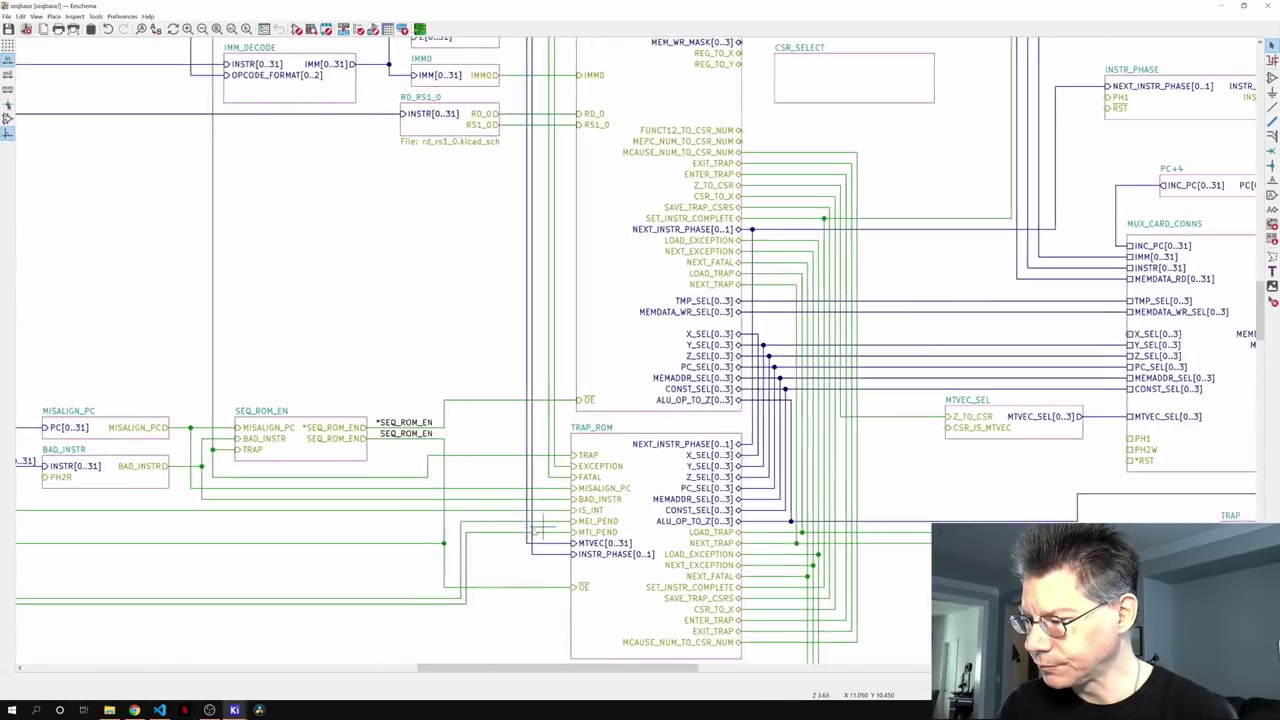
scroll(647, 517, "up", 2, "shift")
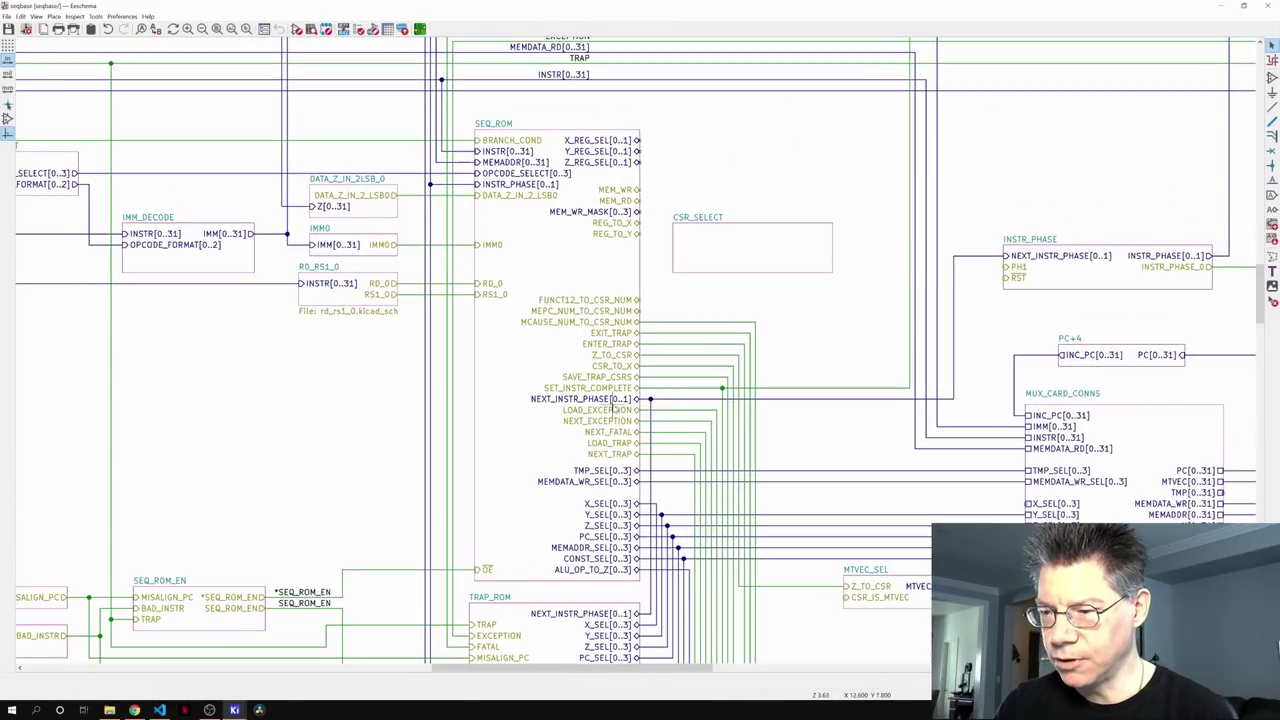
double_click(758, 245)
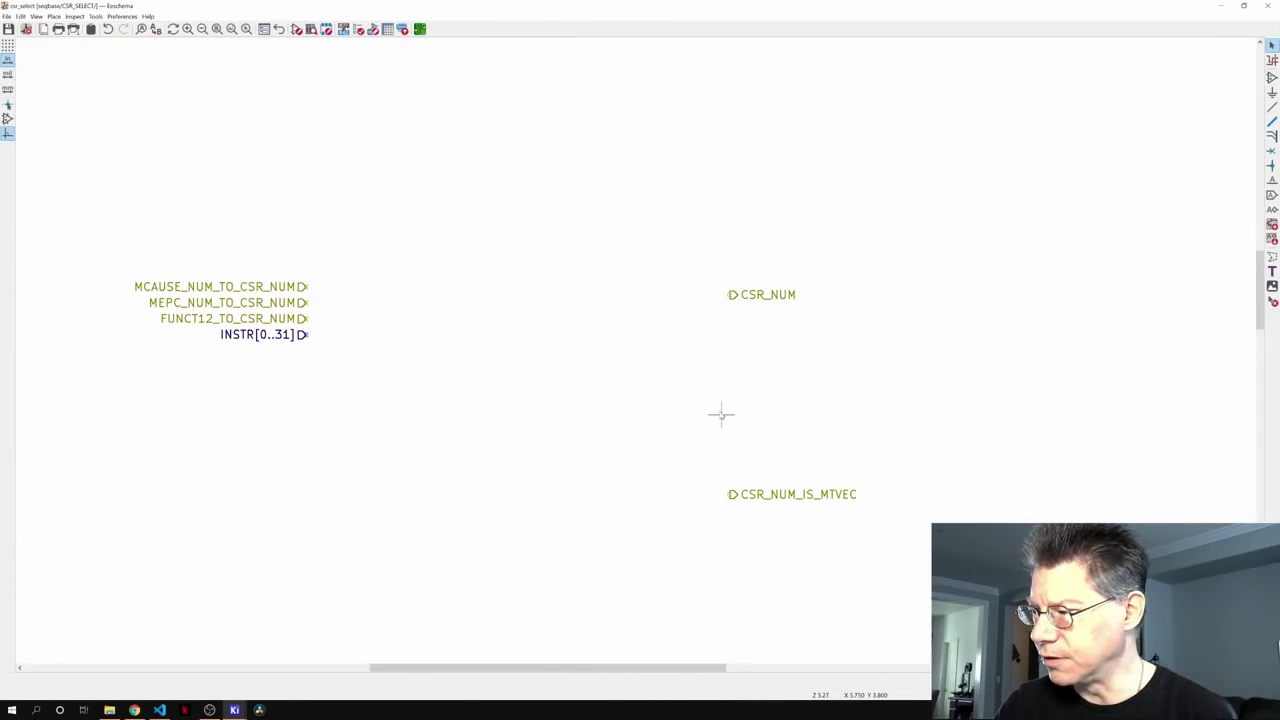
- Start adding a symbol, search for 74lvc5 and 74lvc16, and compare the 74LVC16373 and 74LVC16374 parts
key("a")
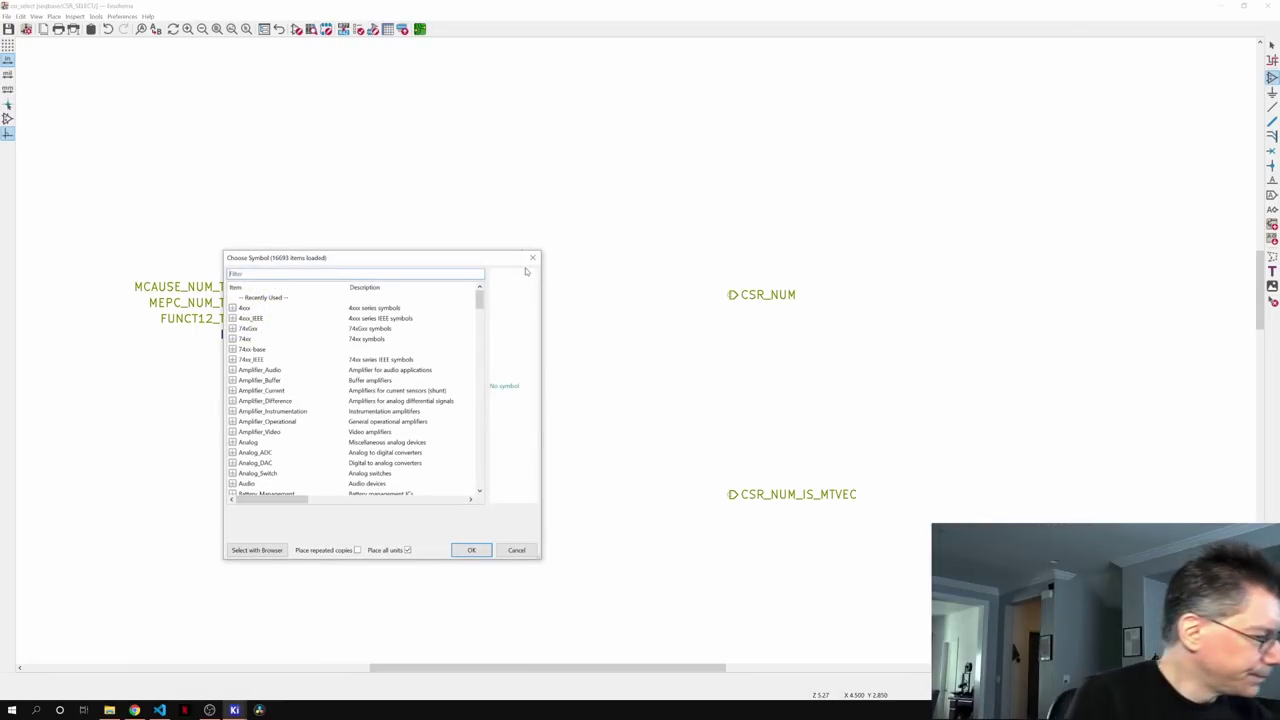
type("74lvc")
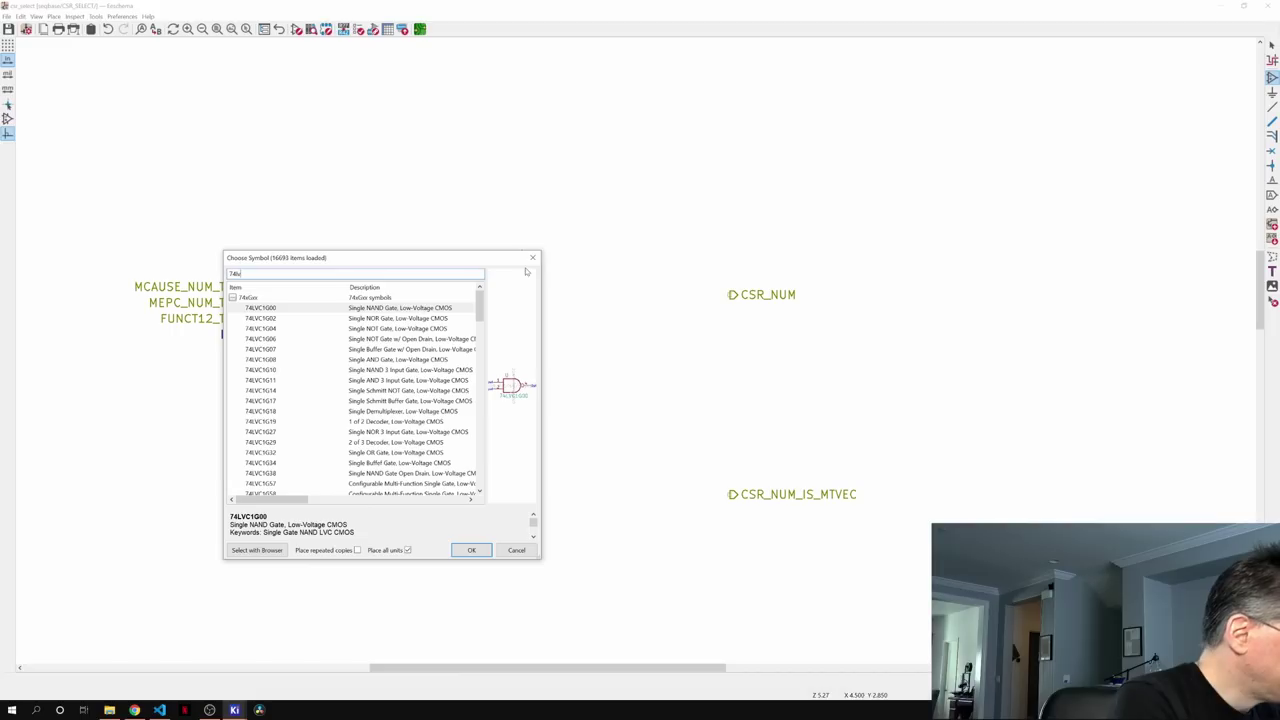
type("5")
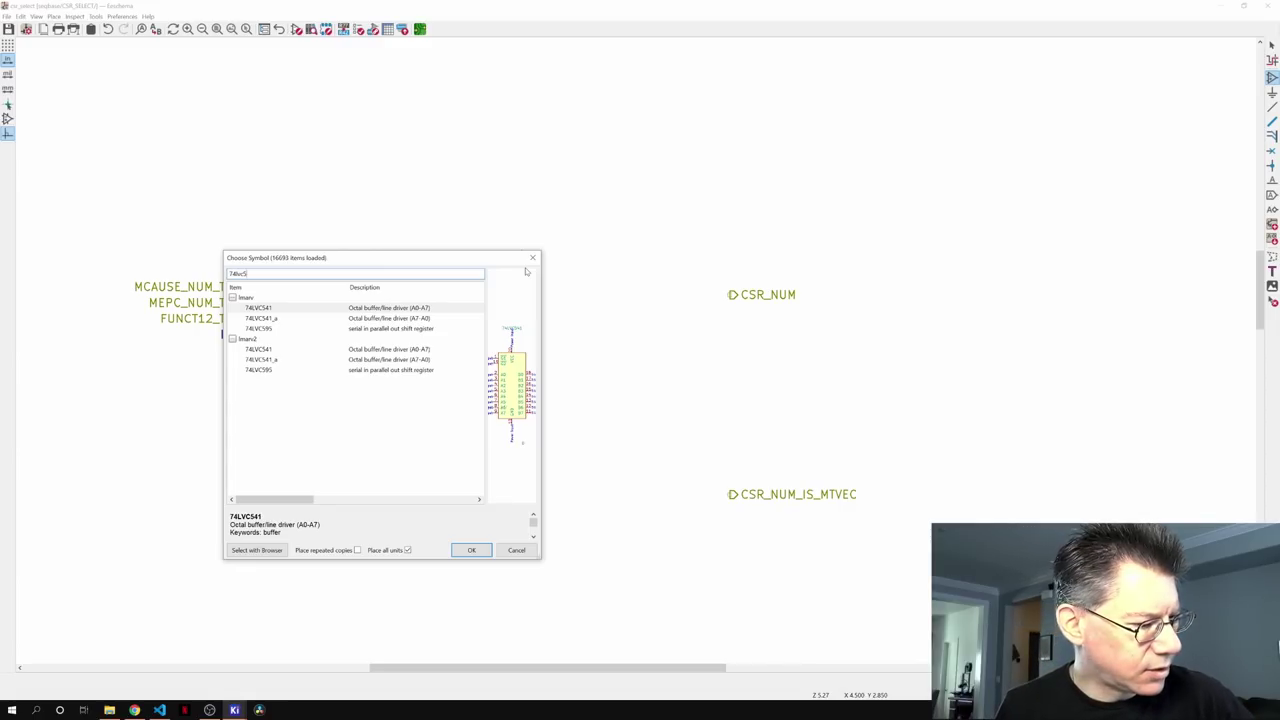
key("BackSpace")
type("16")
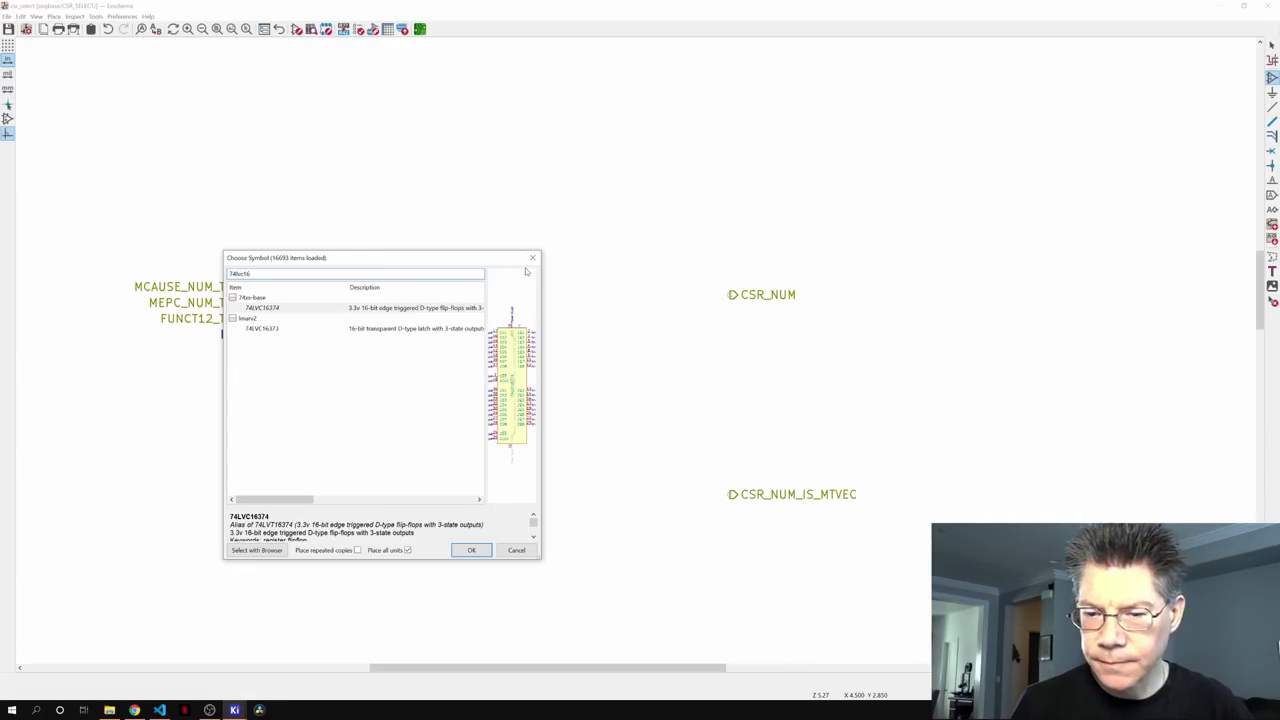
left_click(459, 331)
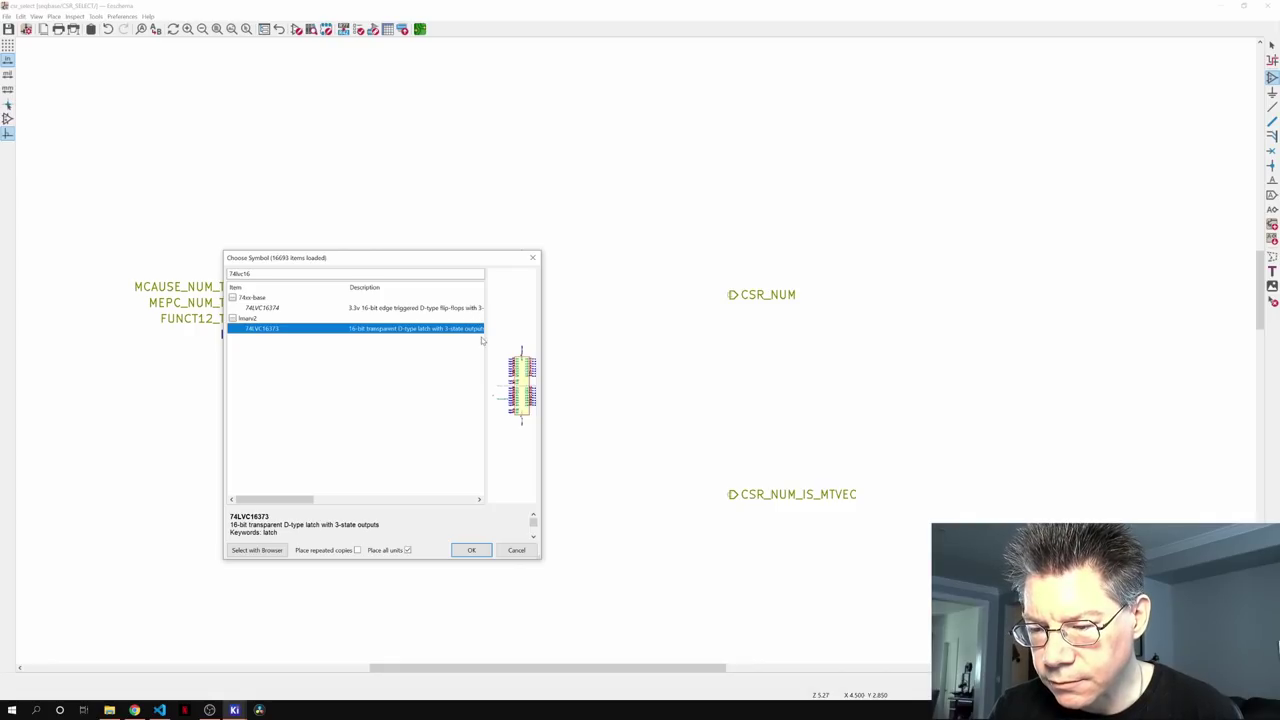
key("Up")
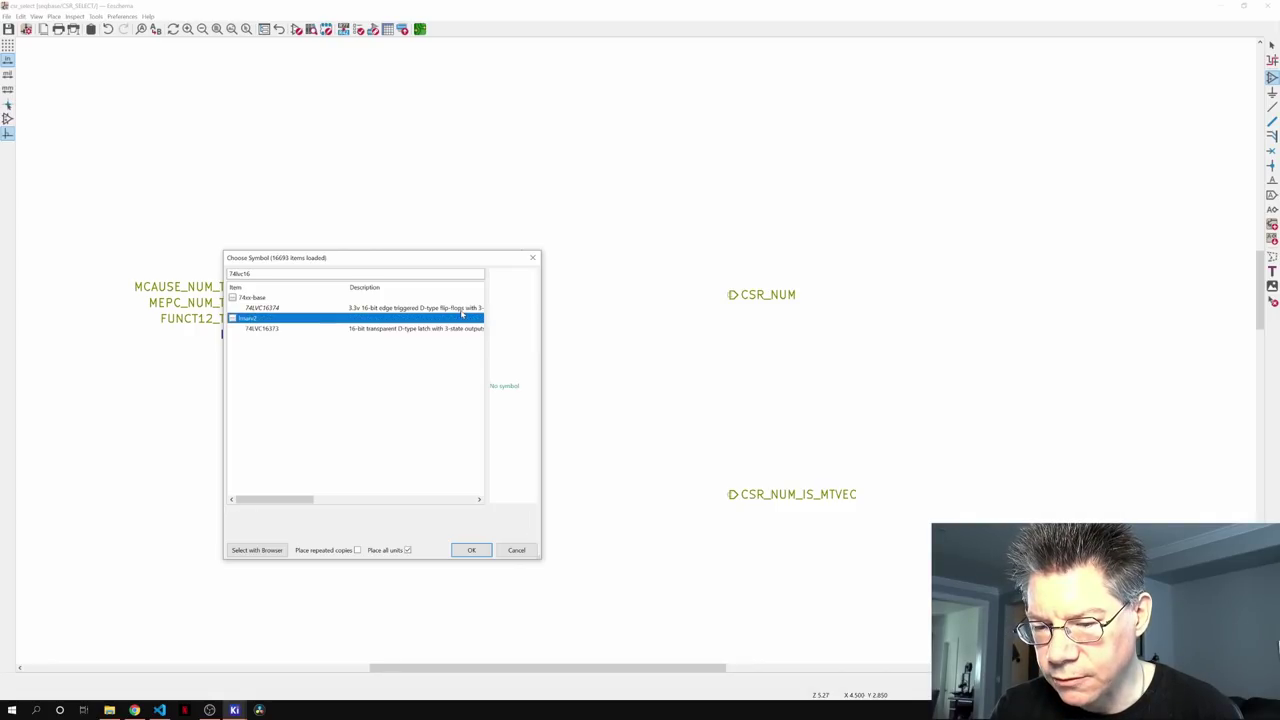
key("Up")
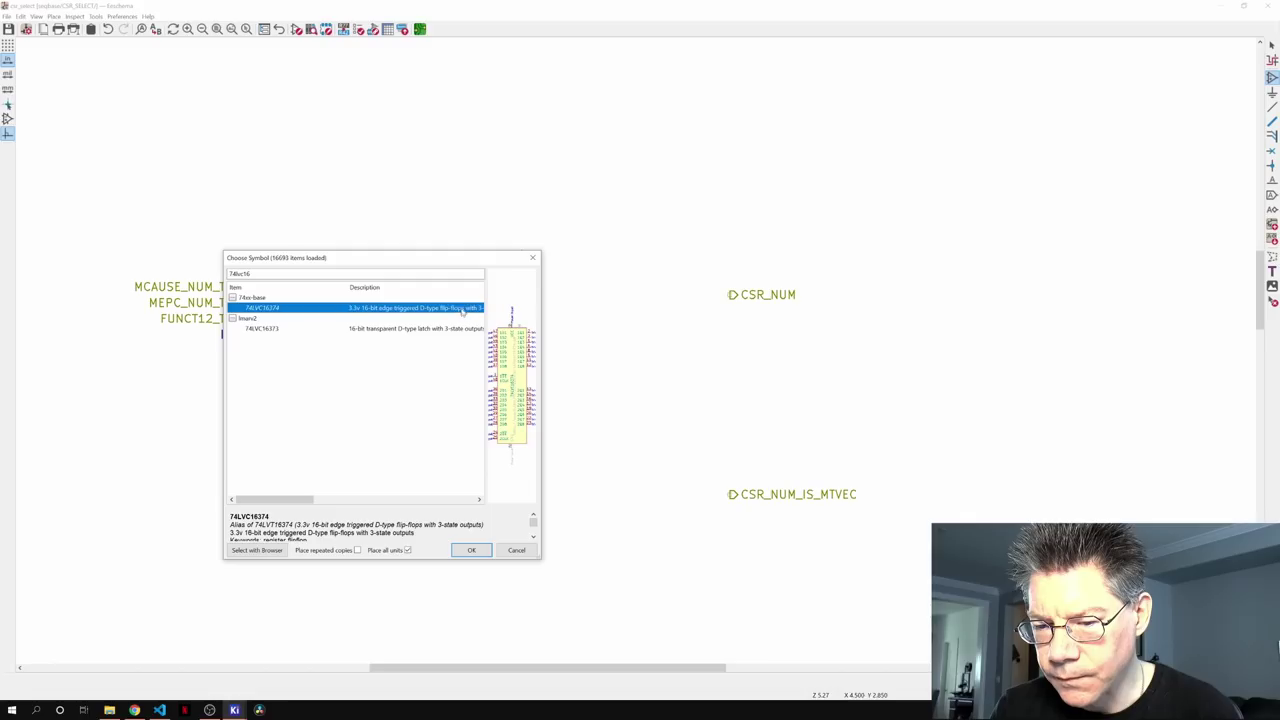
- Refine the symbol search to 74lvc162 and cancel the symbol placement
key("super+h")
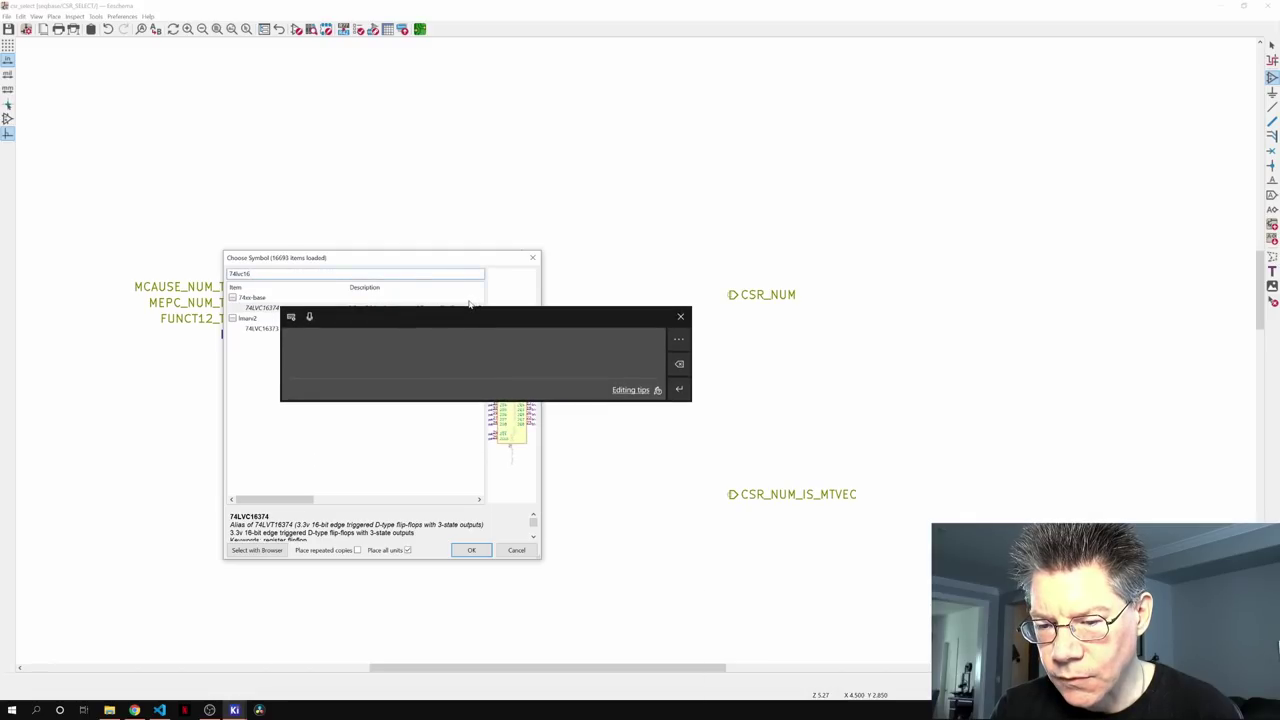
left_click(680, 316)
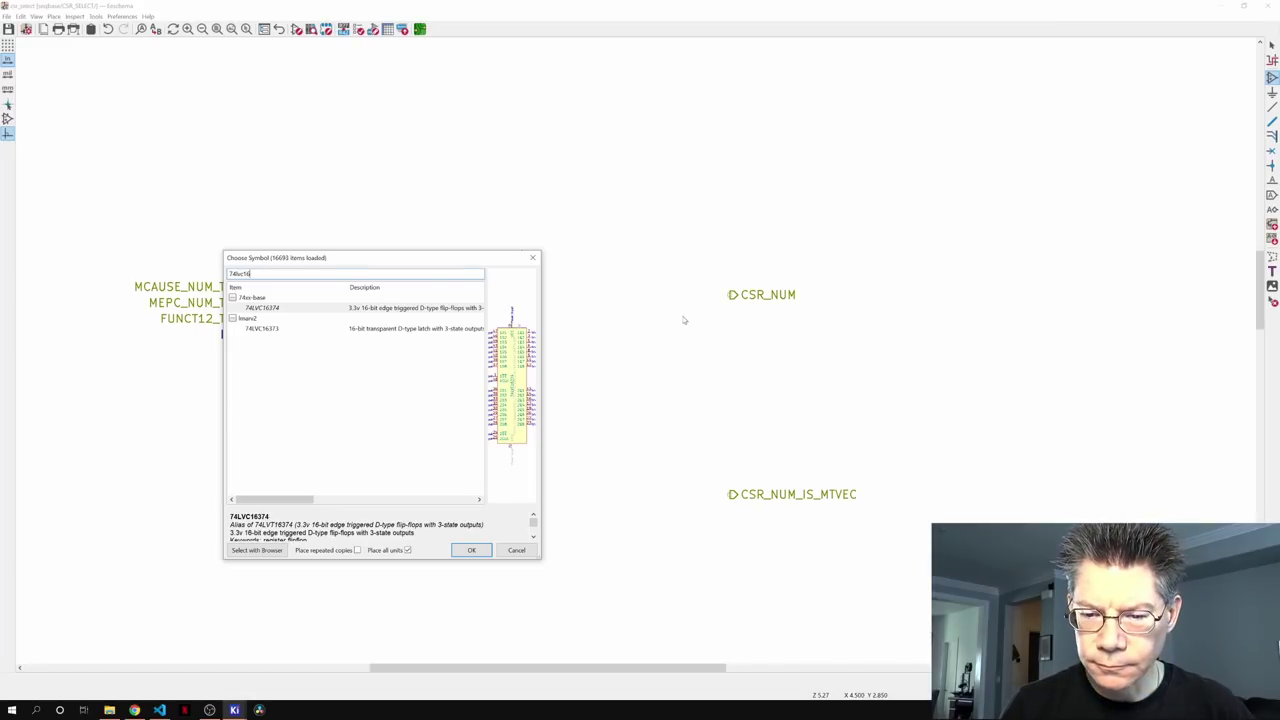
type("2")
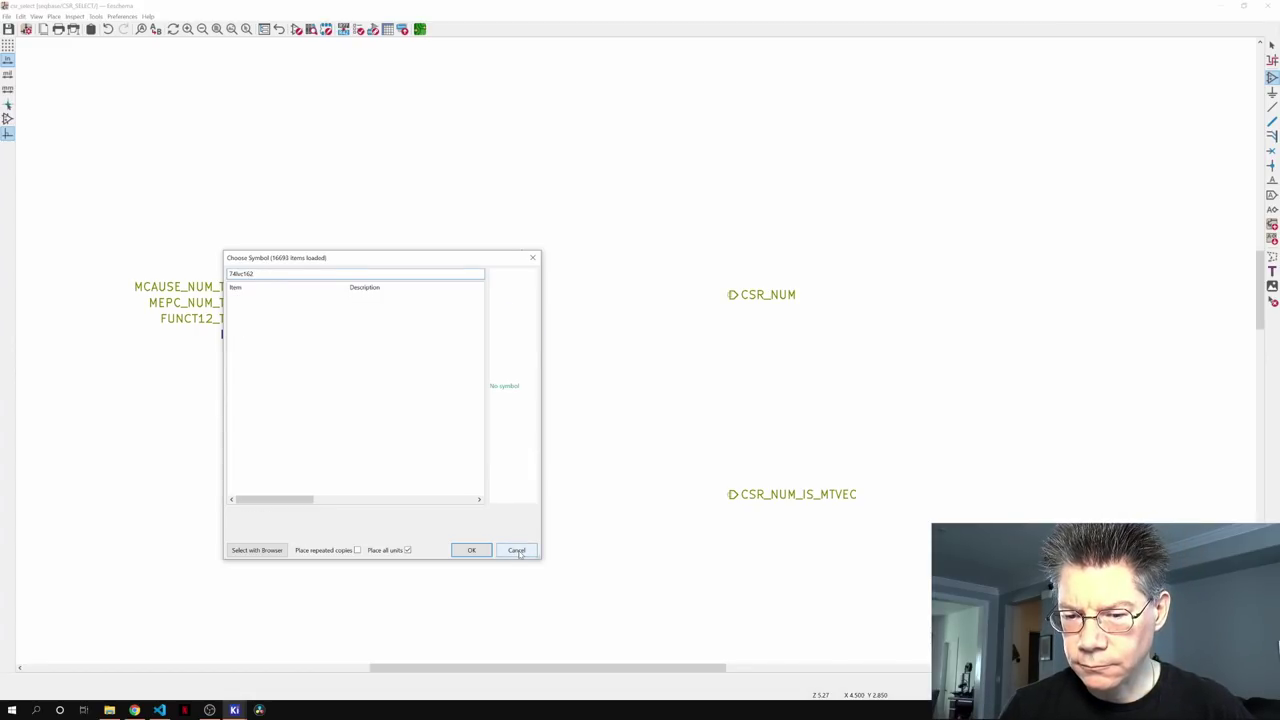
left_click(516, 550)
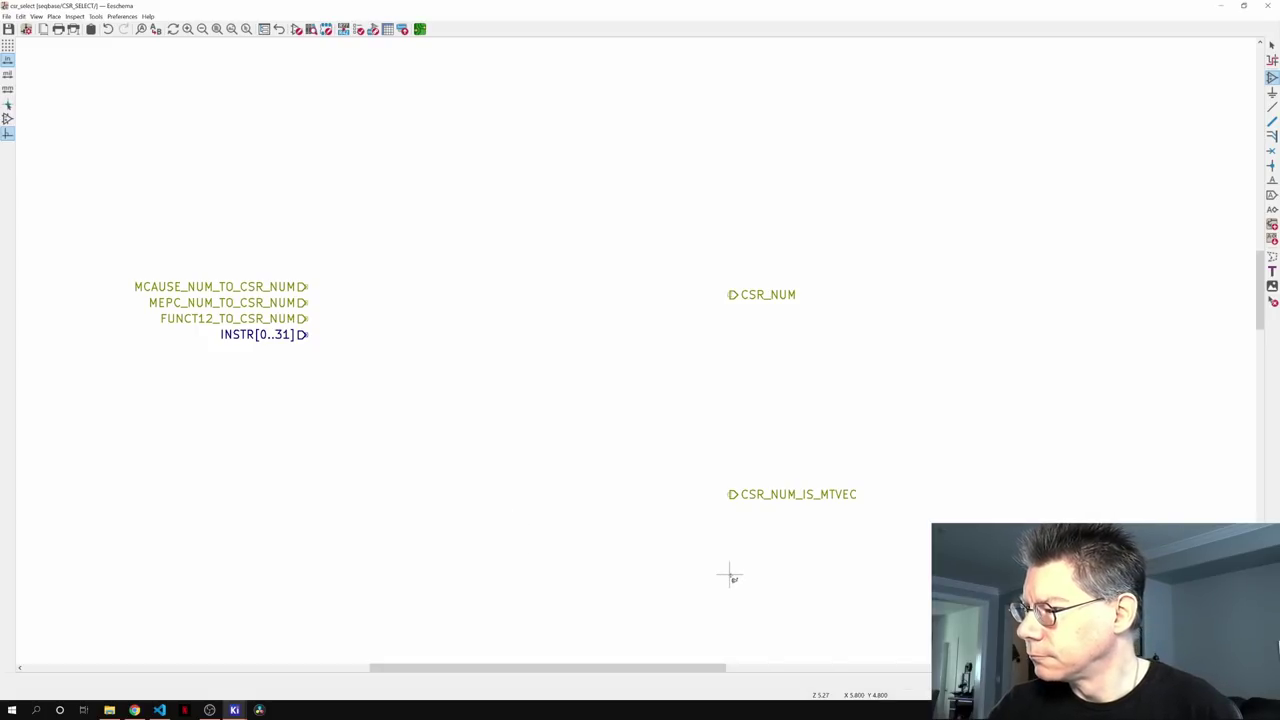
left_click(1273, 226)
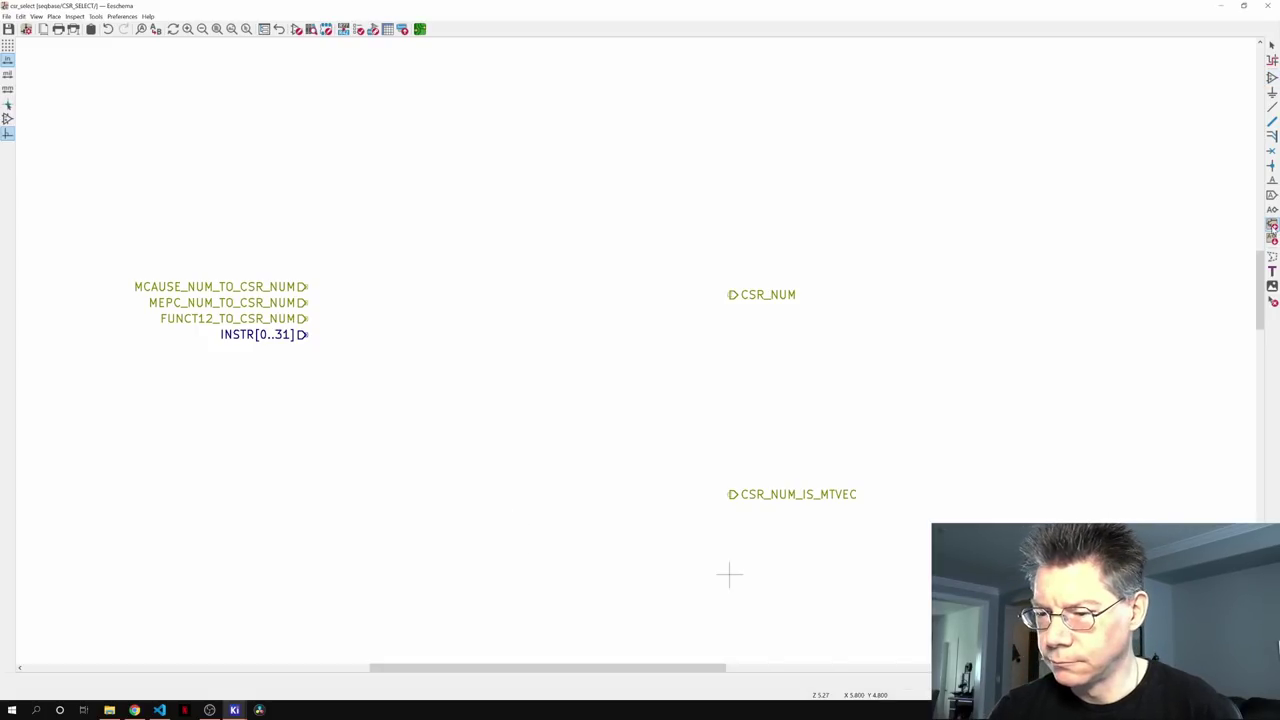
left_click(471, 278)
key("Escape")
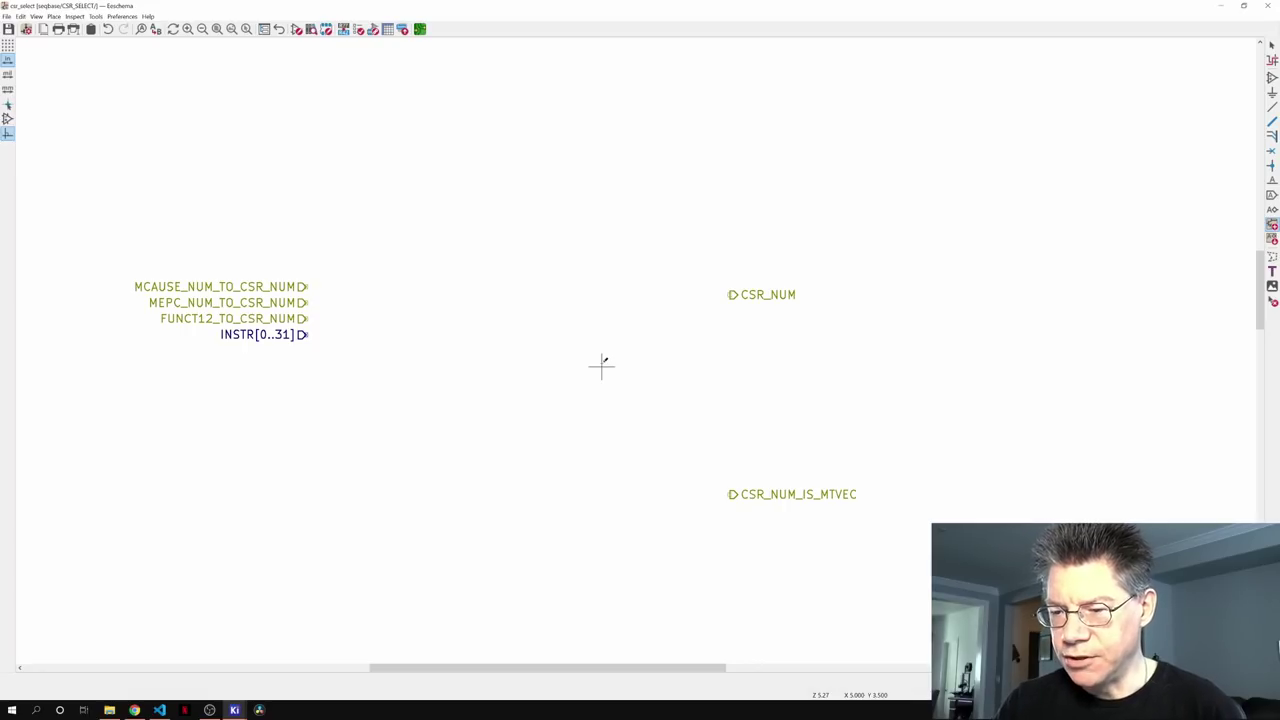
- Draw a hierarchical sheet between the input labels and CSR_NUM, and start browsing for its sheet file
left_click(466, 272)
left_click(586, 337)
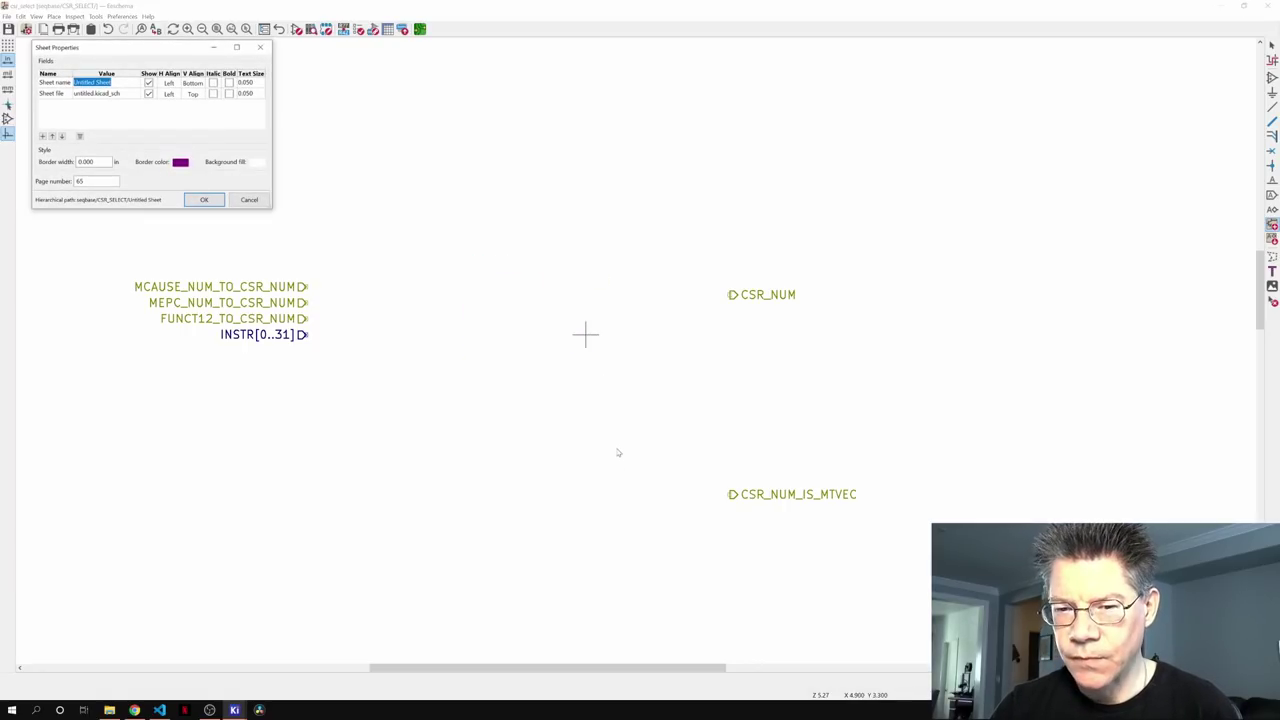
left_click(97, 93)
left_click(97, 93)
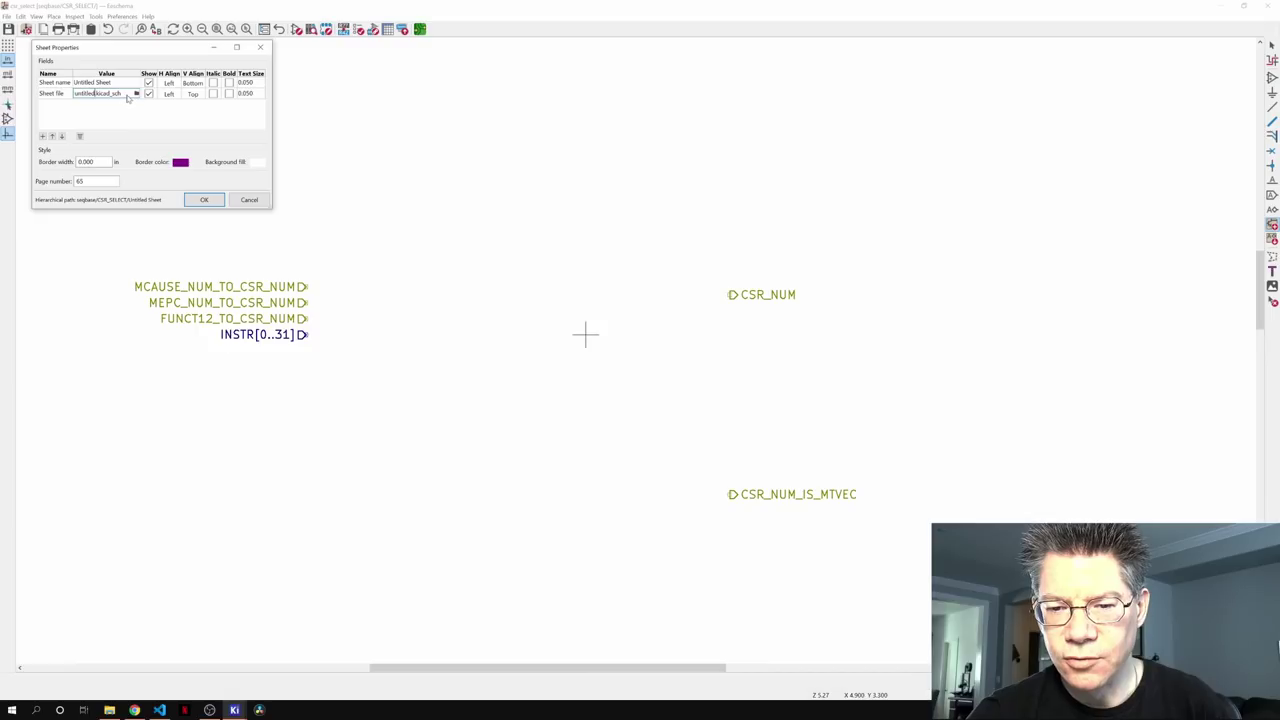
key("super+h")
left_click(136, 93)
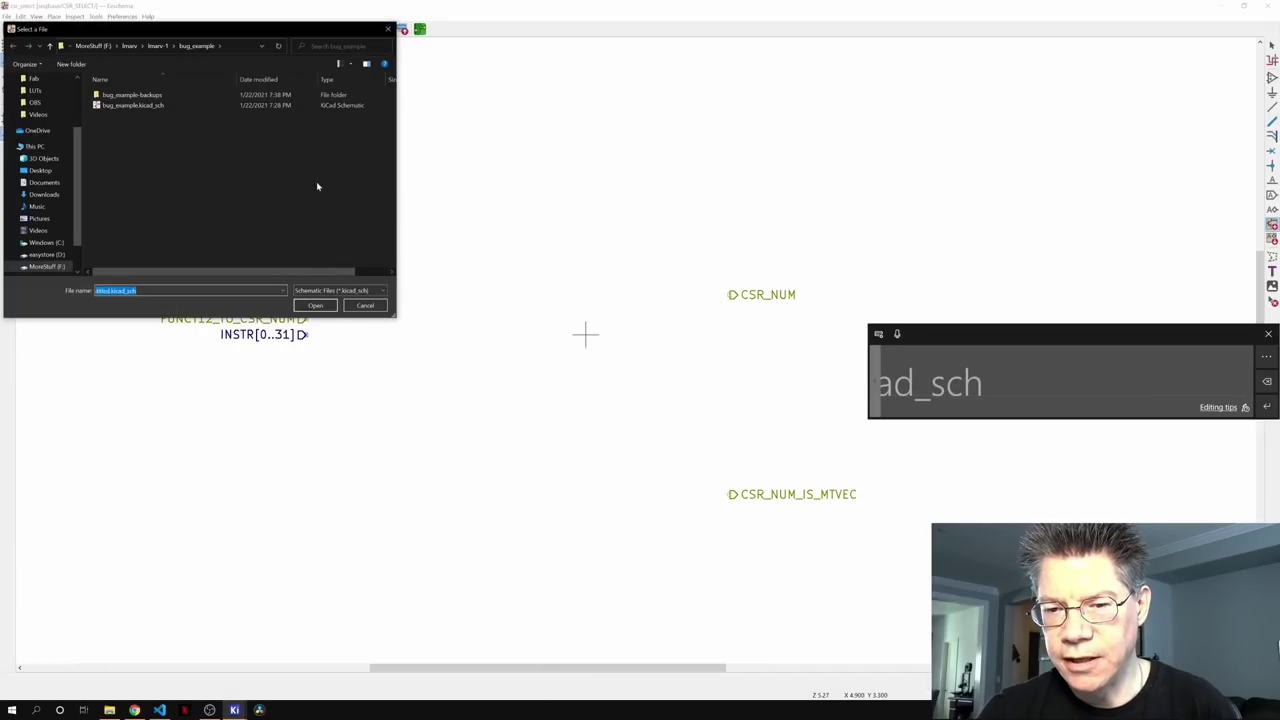
- Link the new sheet block to buff32.kicad_sch from the lmarv-1\seqbase folder, placing no further sheet
left_click(158, 46)
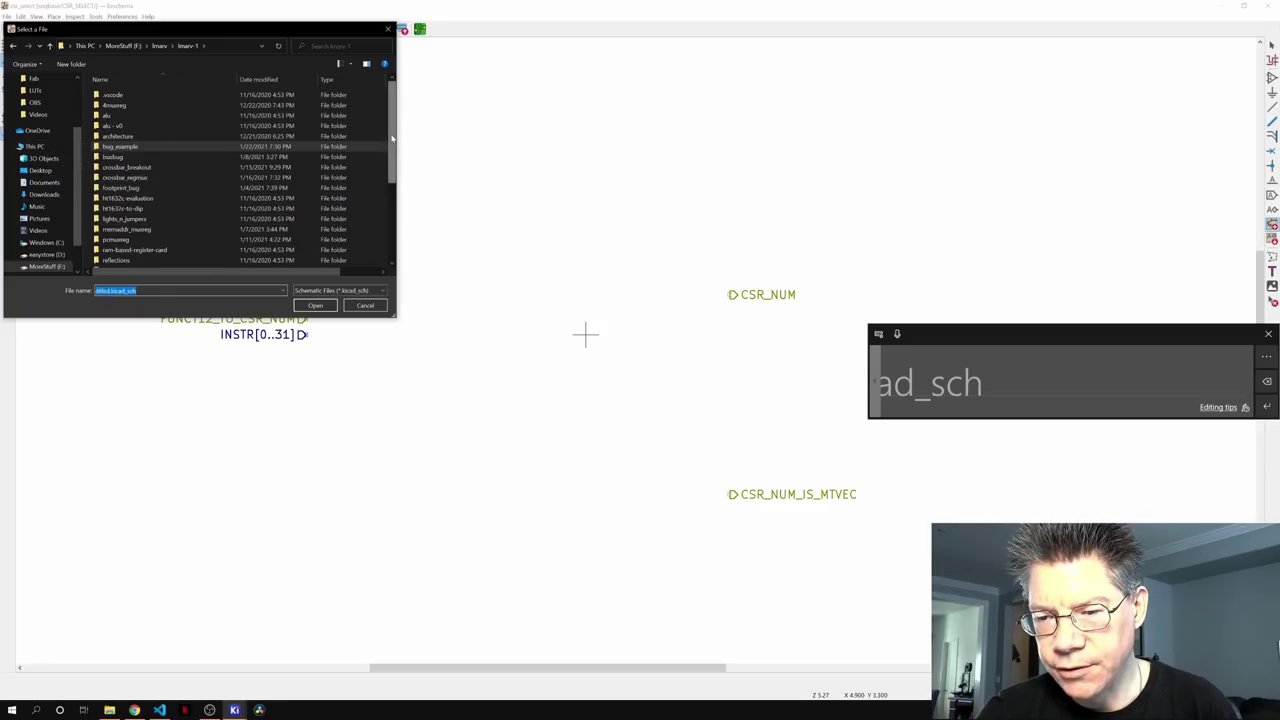
left_click_drag(391, 140, 391, 212)
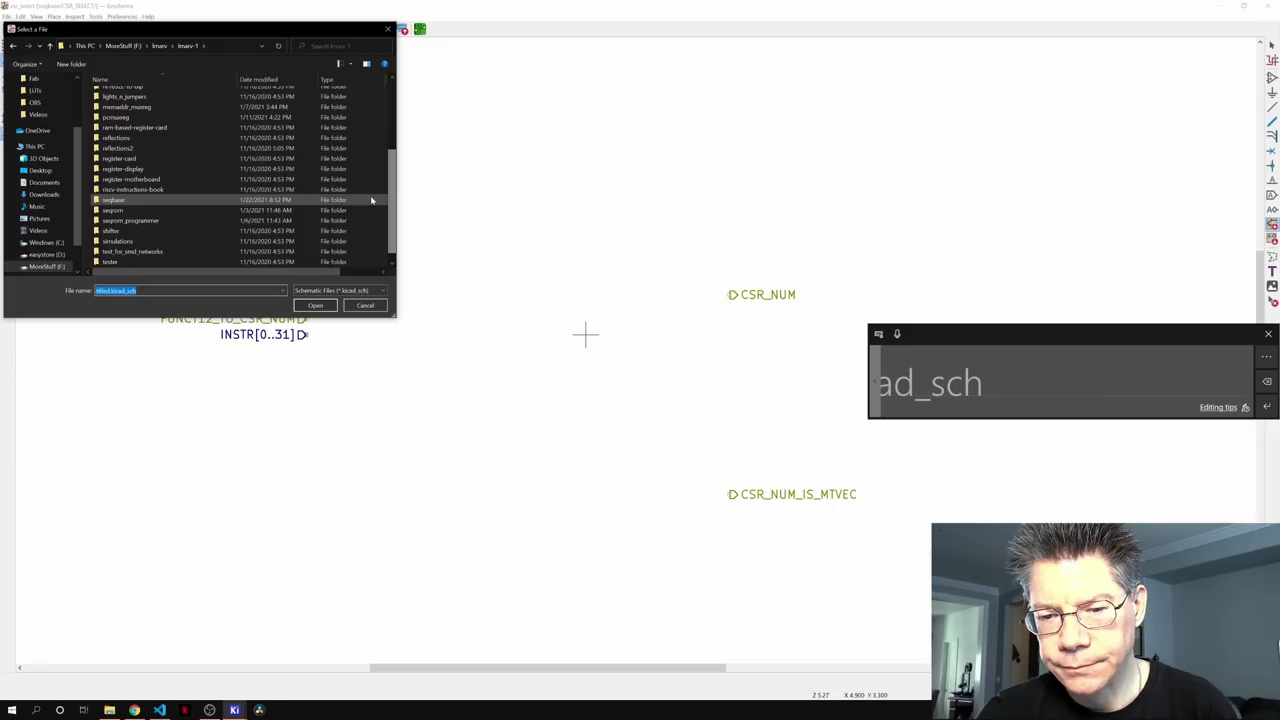
double_click(99, 201)
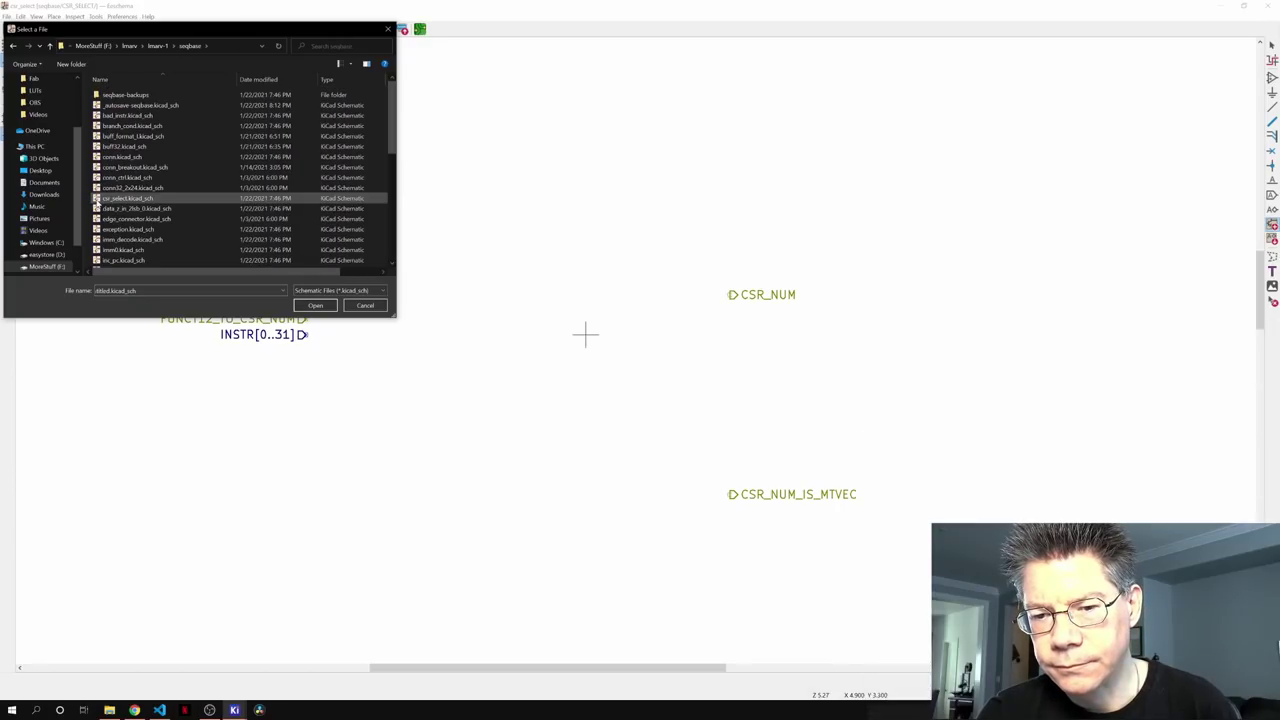
left_click(317, 305)
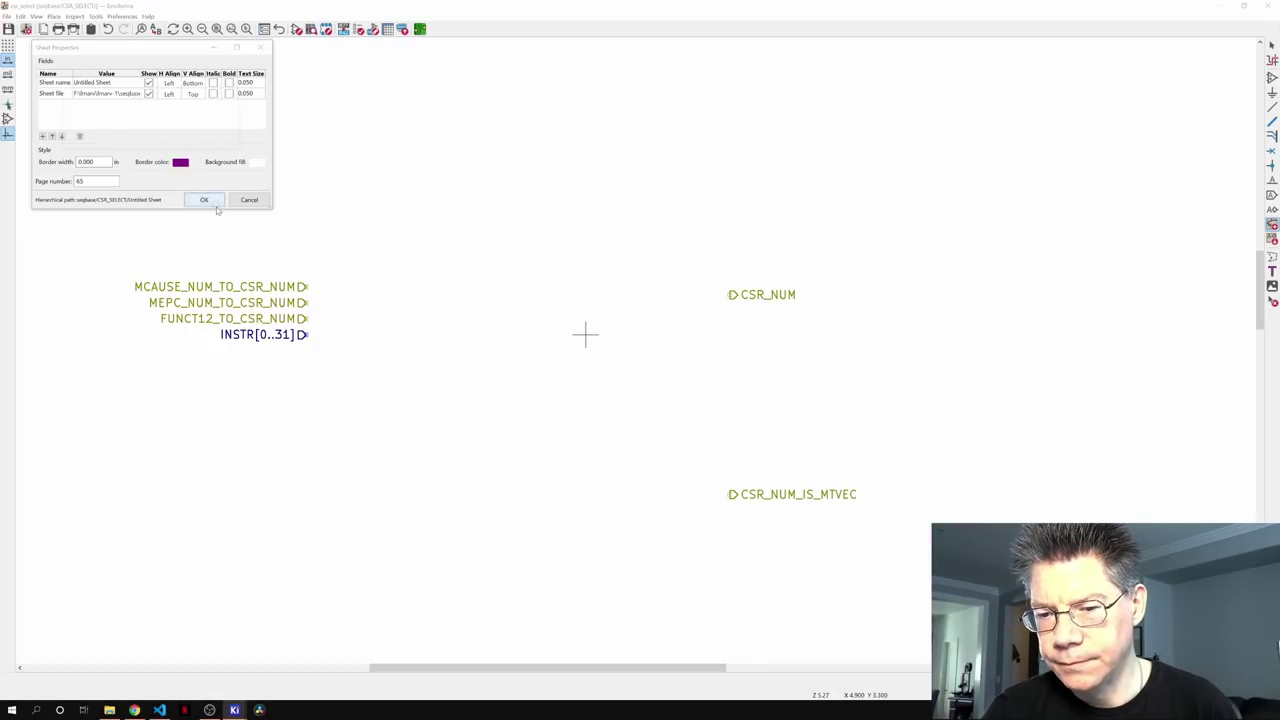
left_click(212, 200)
left_click(180, 139)
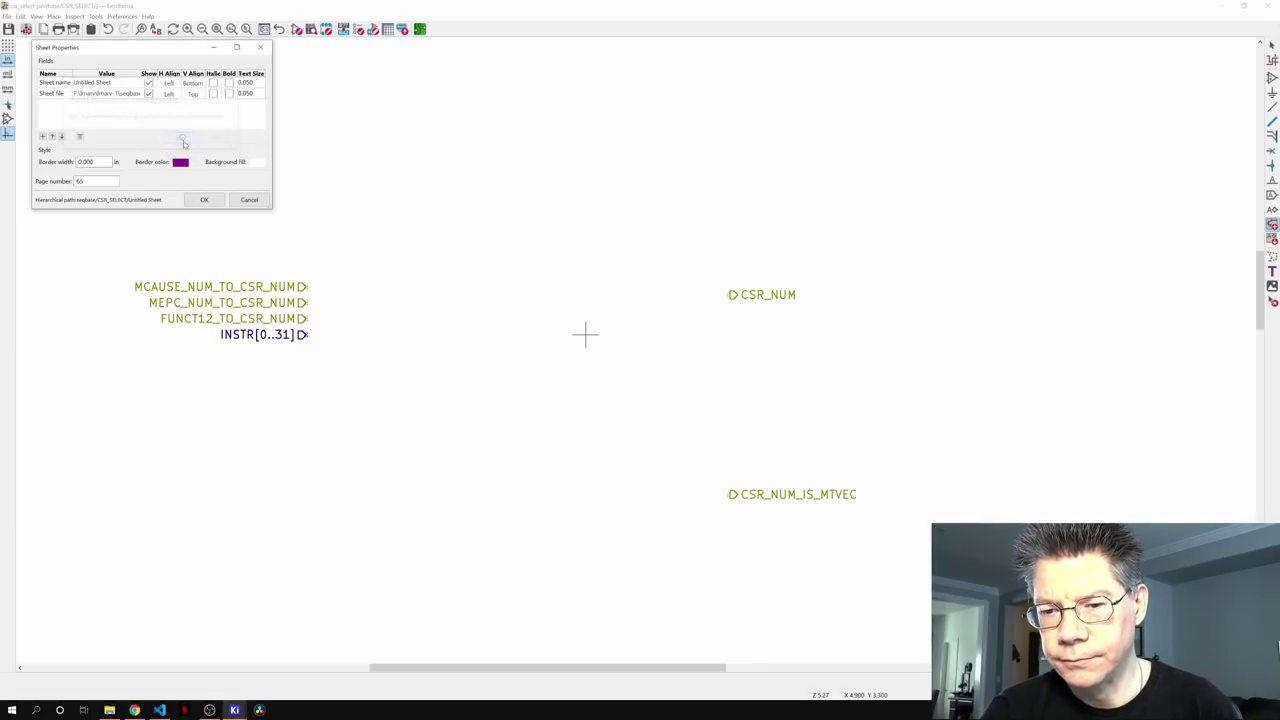
left_click(540, 300)
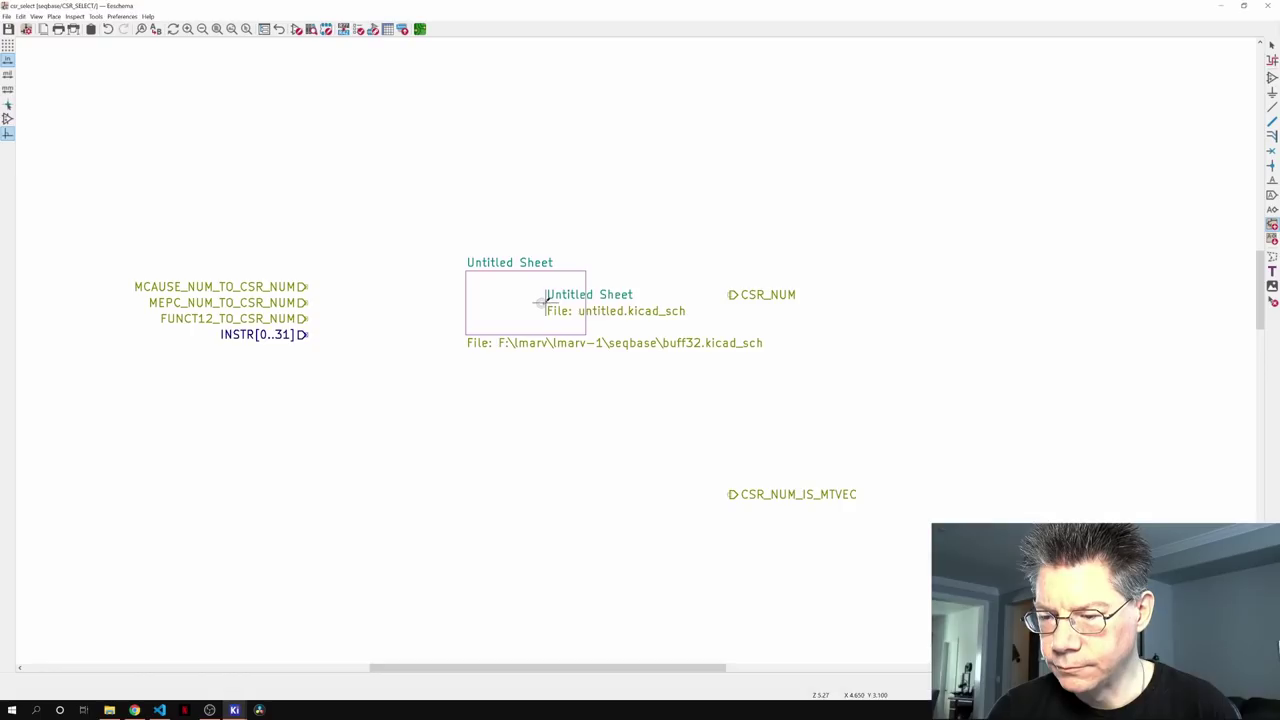
left_click(545, 302)
left_click(252, 200)
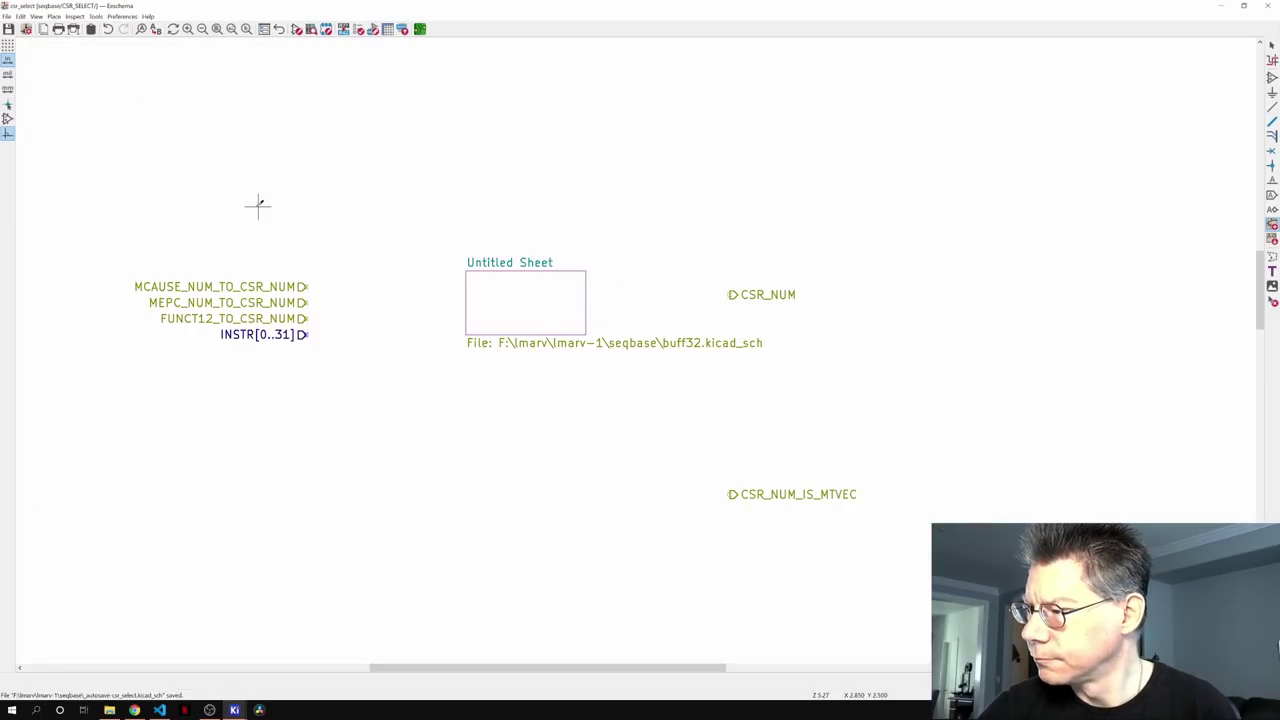
- Copy the upper 74LVC16244 with its +3V3 and ground symbols from the buff32 subsheet and paste it below the CSR_SELECT input labels
left_click(537, 310)
double_click(537, 310)
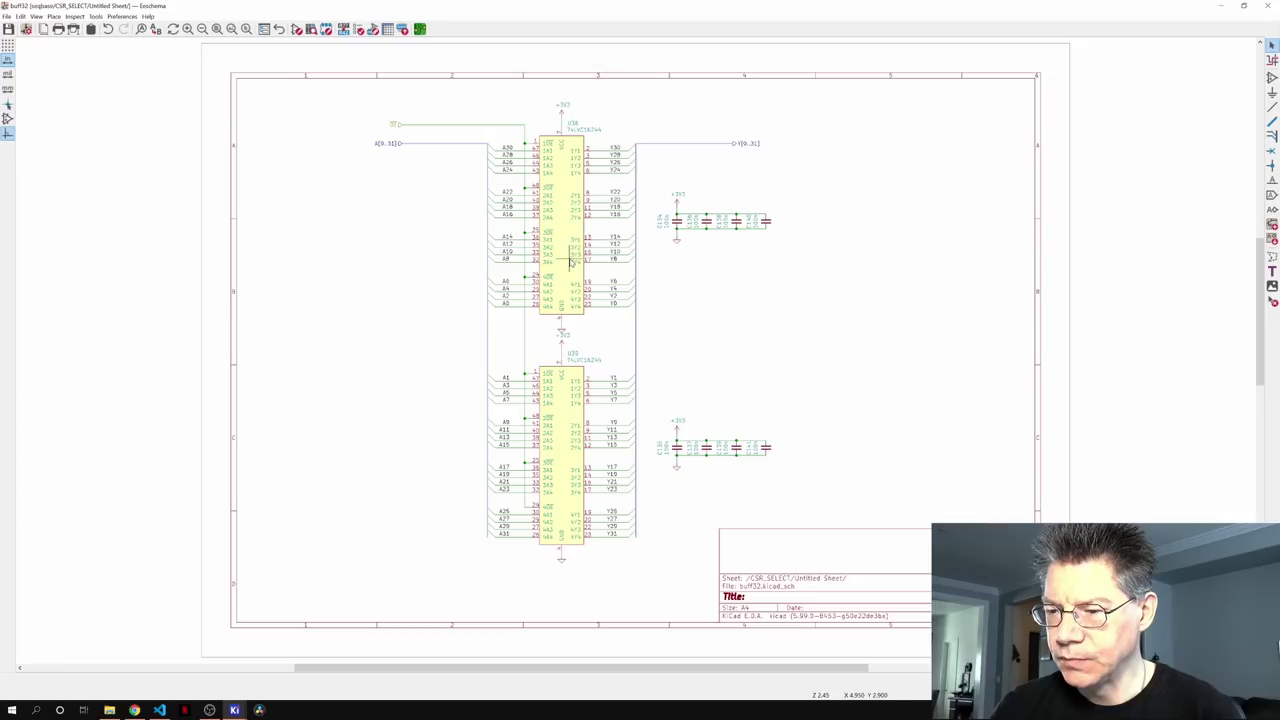
left_click_drag(533, 102, 606, 342)
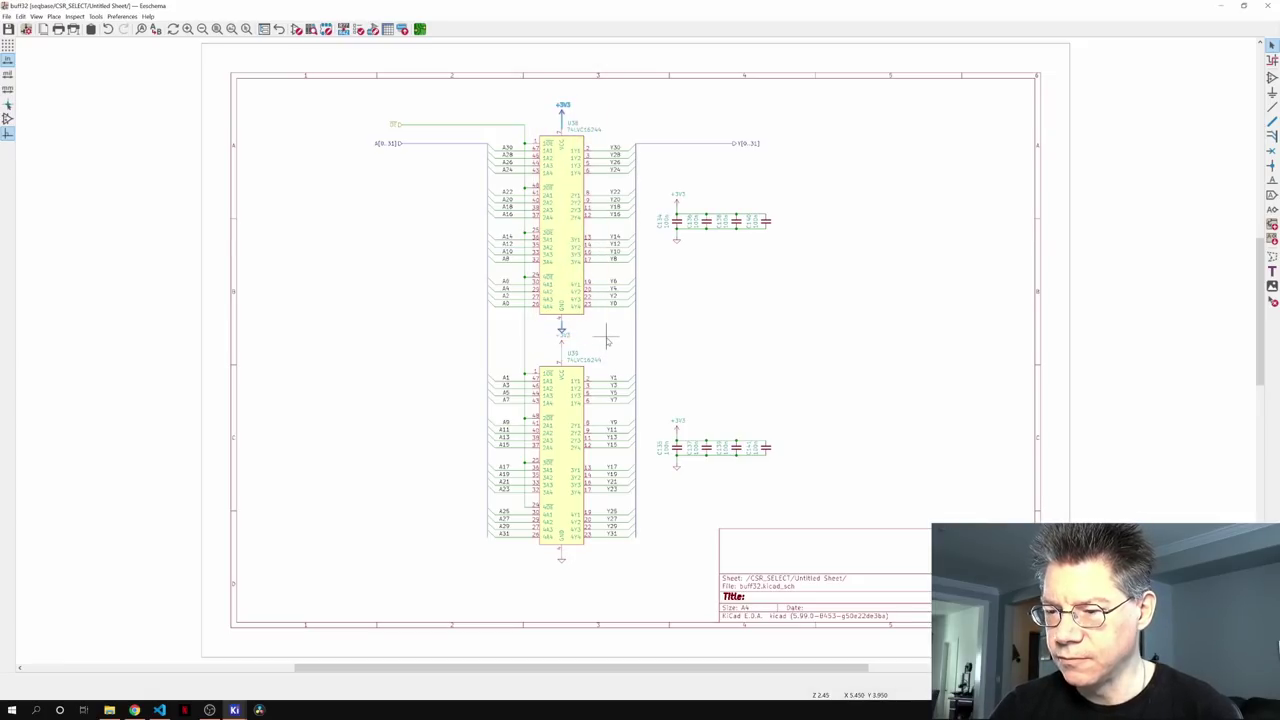
left_click(561, 228)
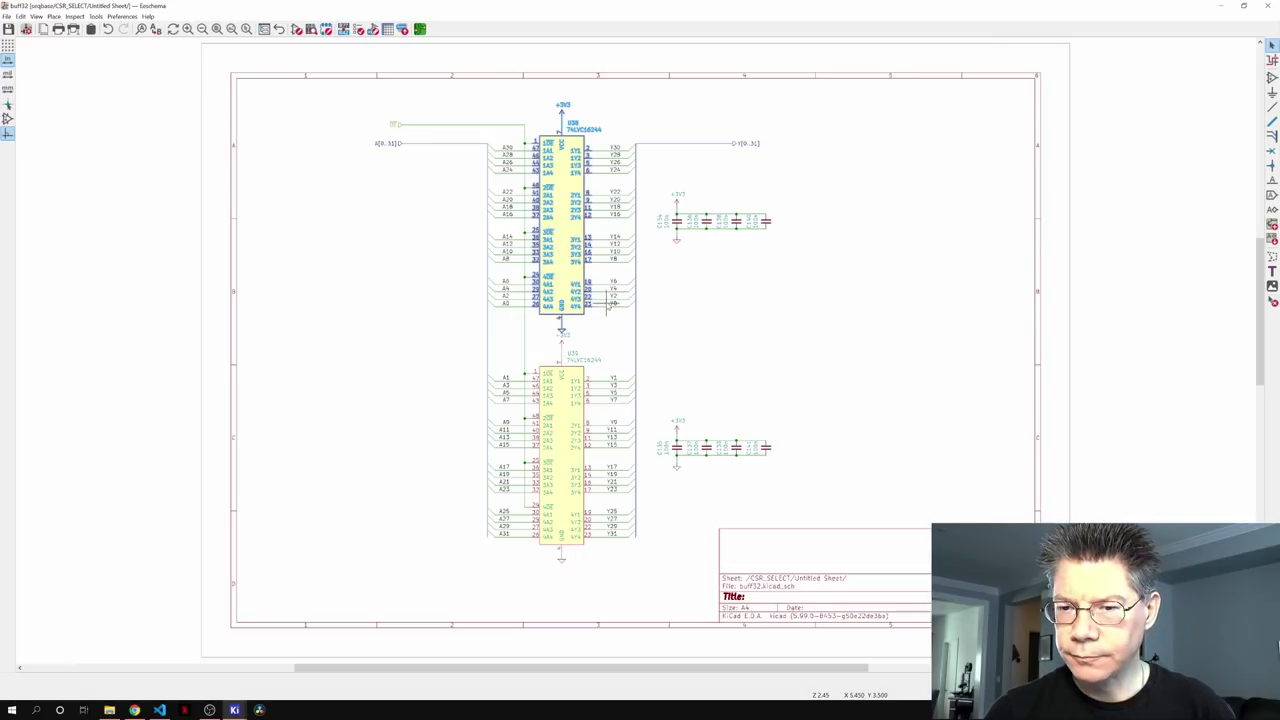
key("ctrl+c")
key("alt+BackSpace")
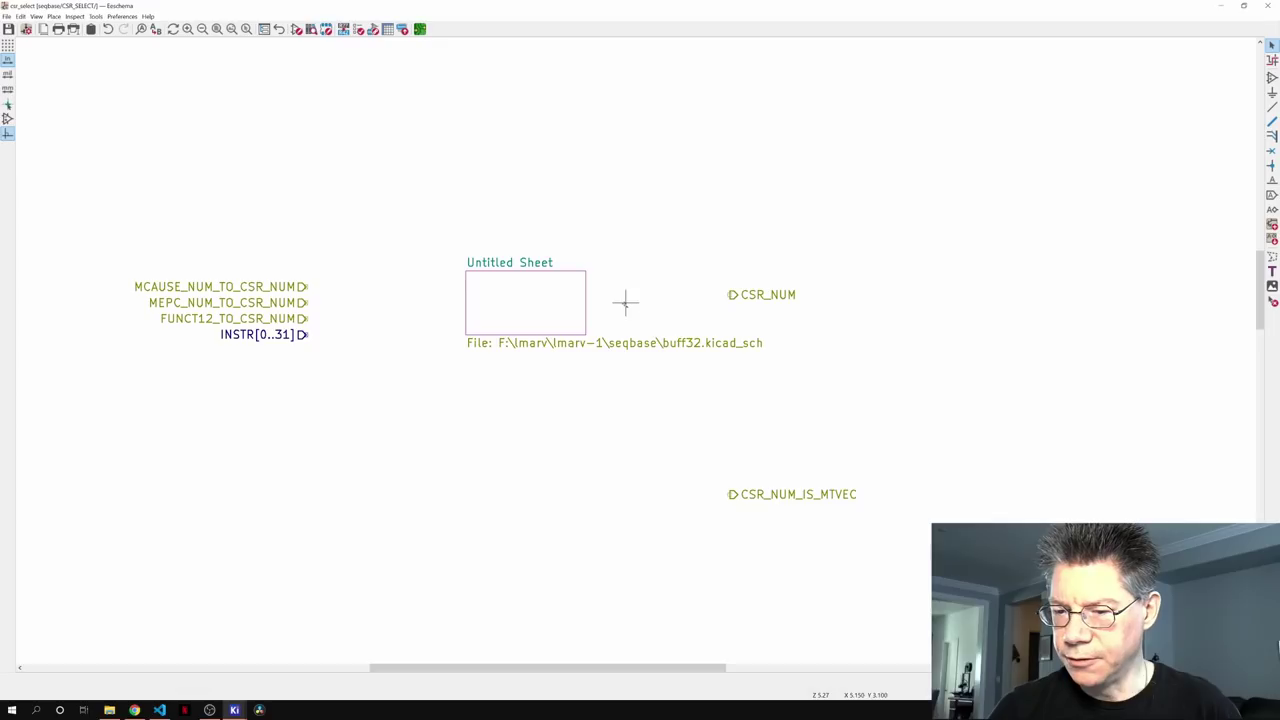
key("ctrl+v")
middle_click_drag(386, 453, 537, 120)
left_click(408, 200)
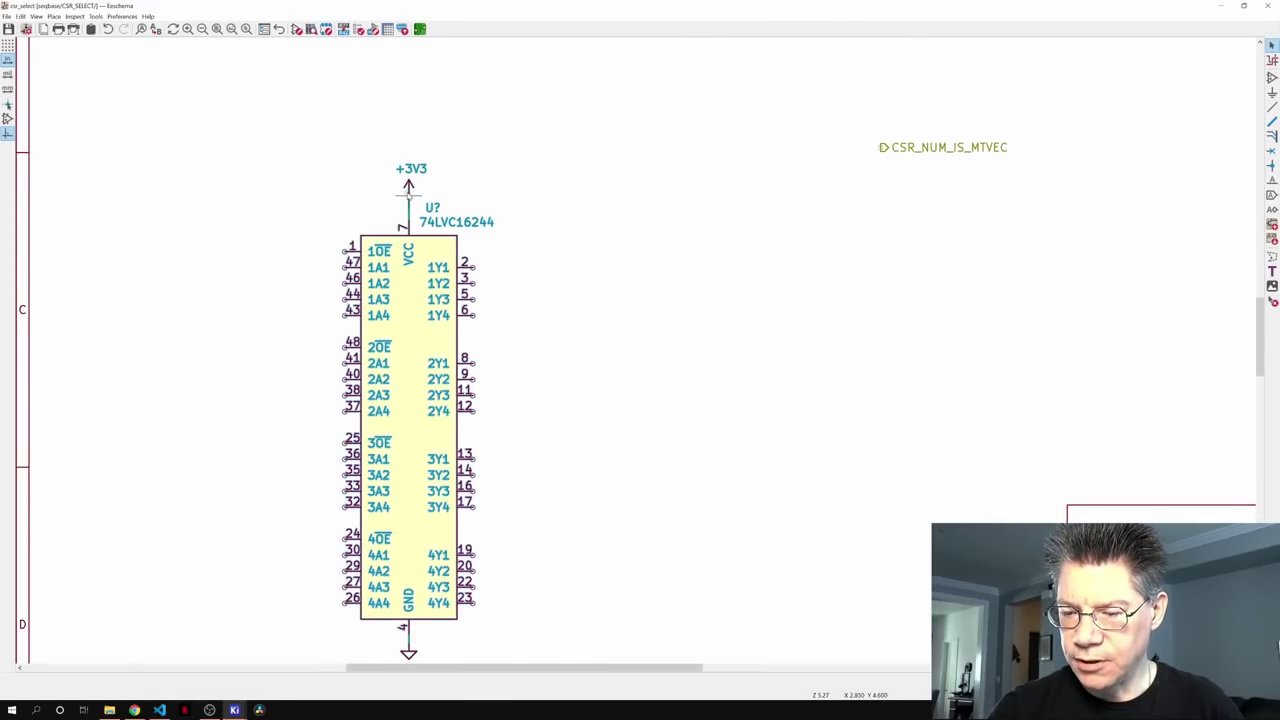
- Delete the buff32 sheet block from the CSR_SELECT sheet
middle_click_drag(677, 175, 634, 491)
left_click(643, 280)
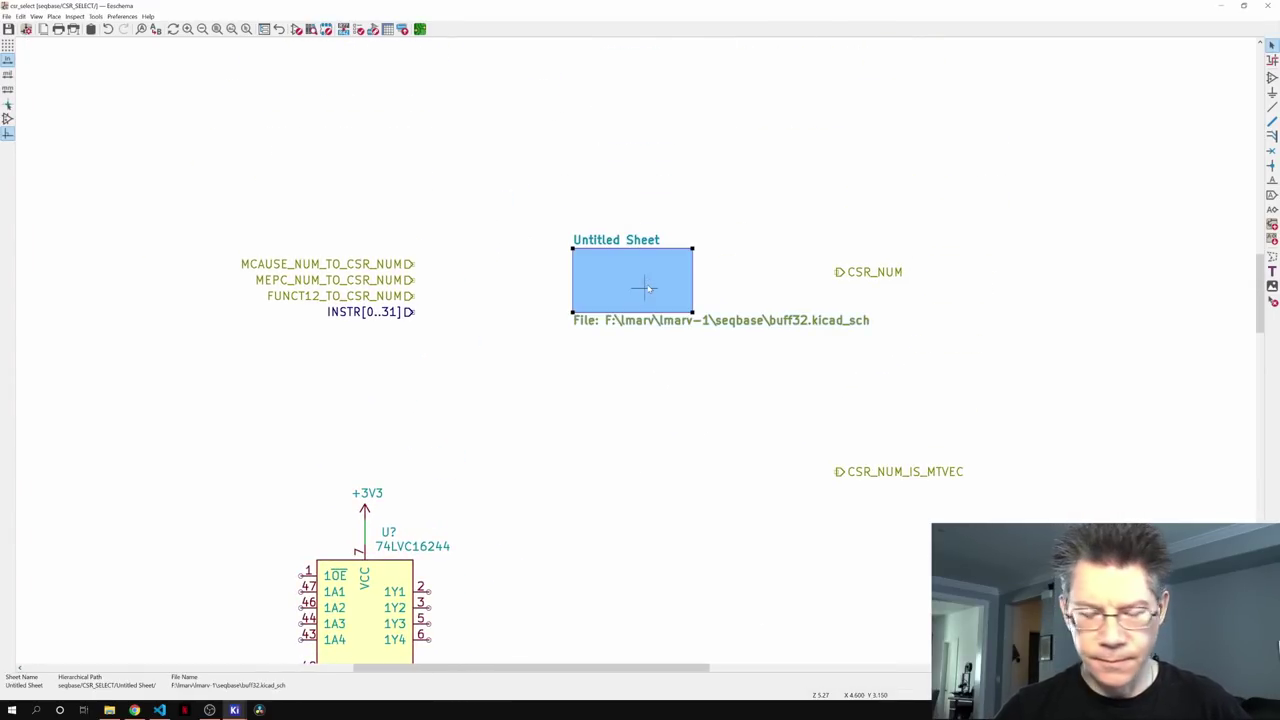
key("Delete")
middle_click_drag(700, 427, 714, 350)
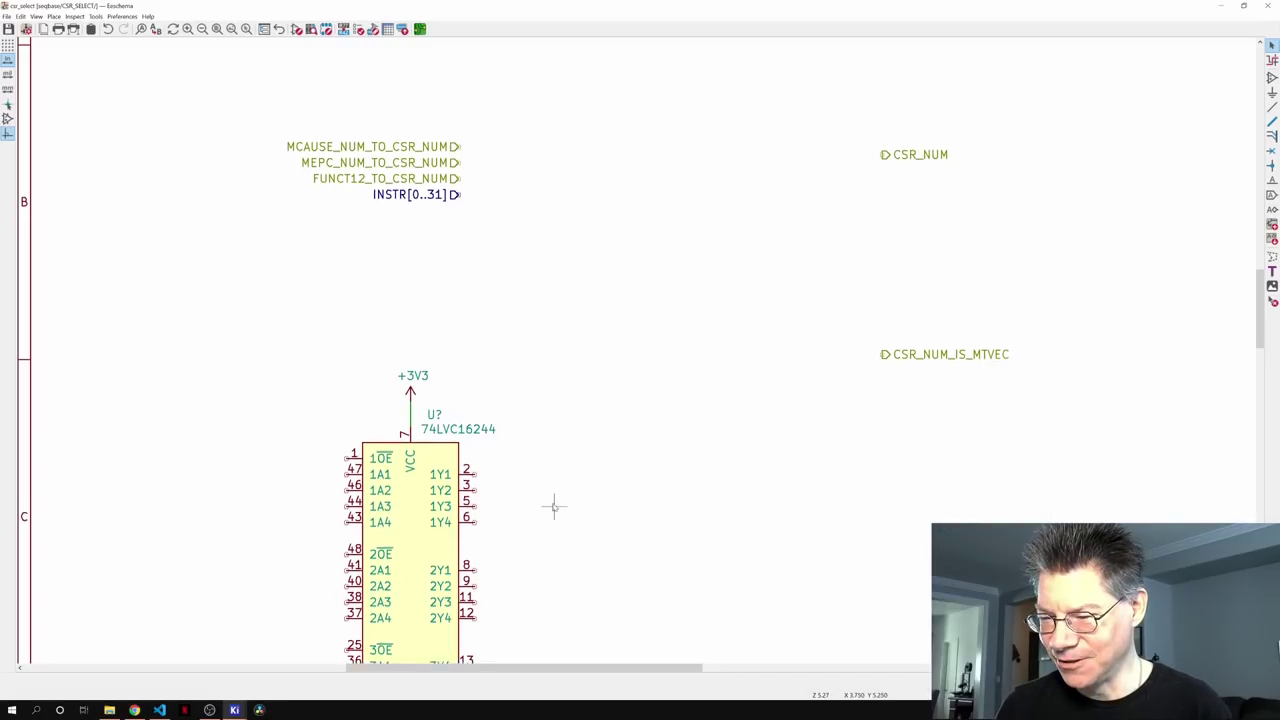
- Spread out the sheet by moving the input labels to its upper-left corner, the output labels to its upper-right and the 74LVC16244 towards its middle
middle_click_drag(554, 507, 530, 450)
scroll(547, 474, "down", 2)
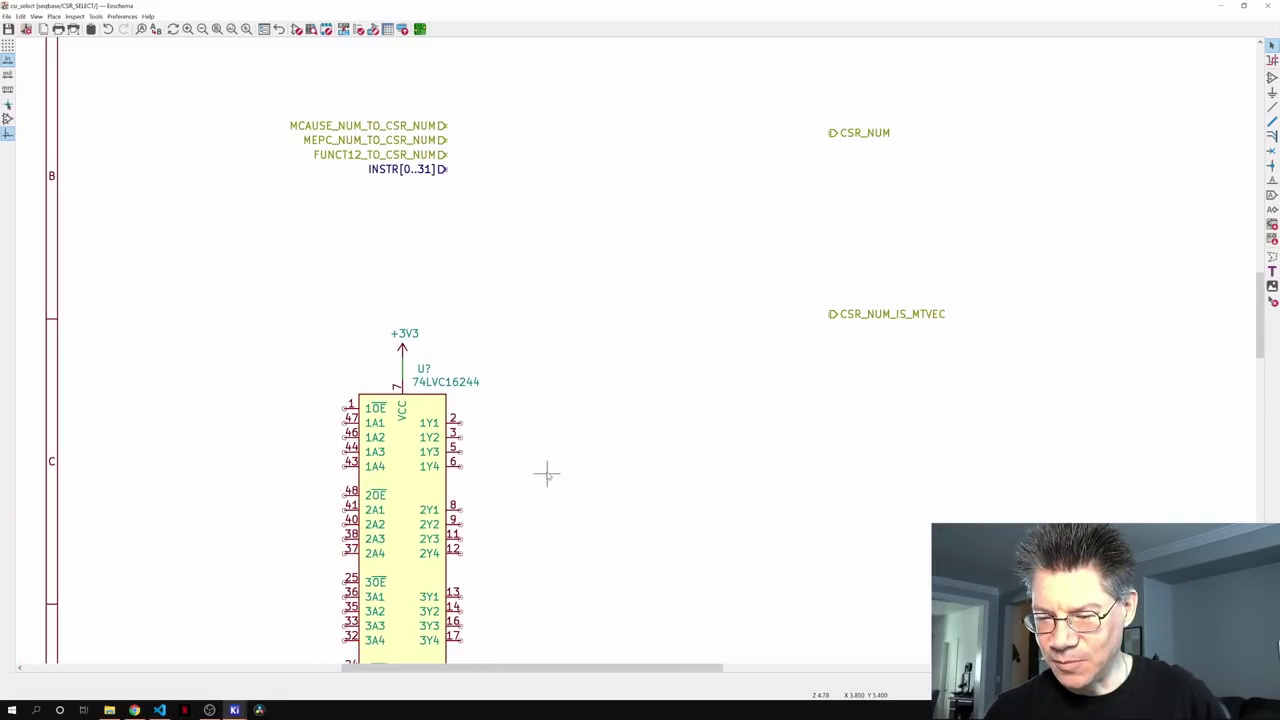
scroll(547, 474, "down", 3)
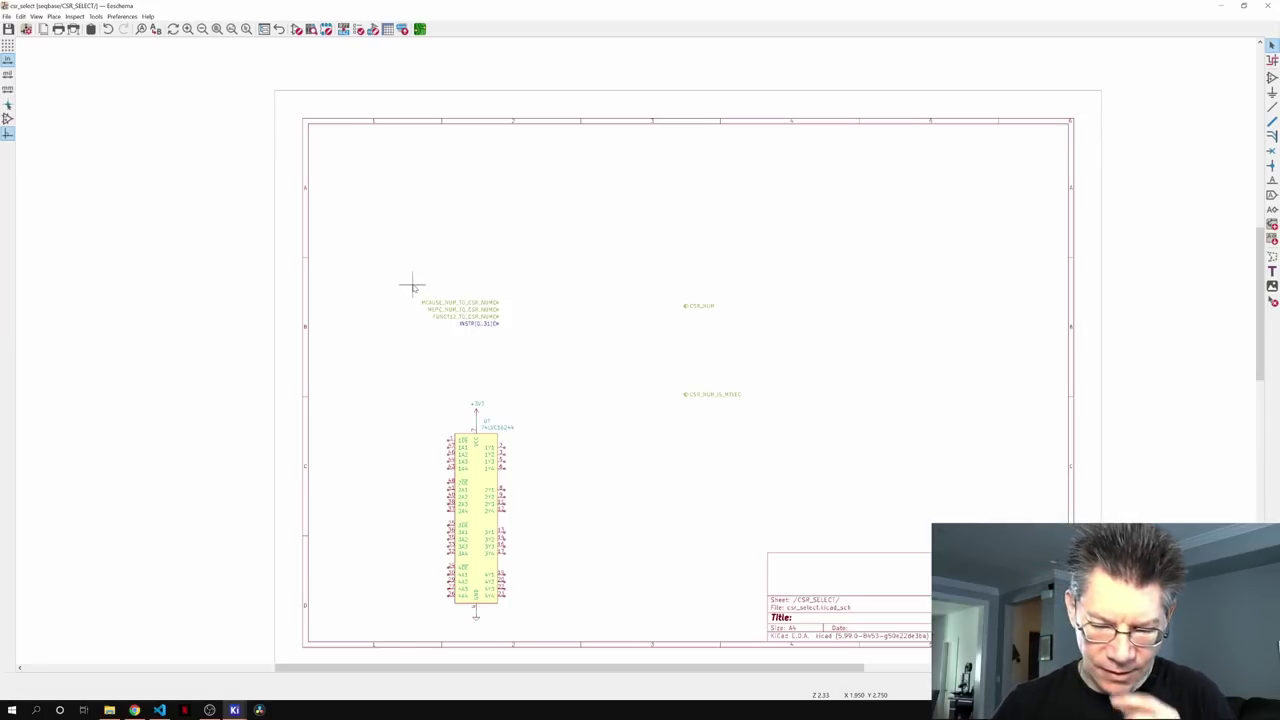
left_click_drag(391, 283, 387, 192)
left_click_drag(657, 285, 998, 234)
left_click_drag(405, 389, 598, 652)
left_click_drag(515, 533, 576, 406)
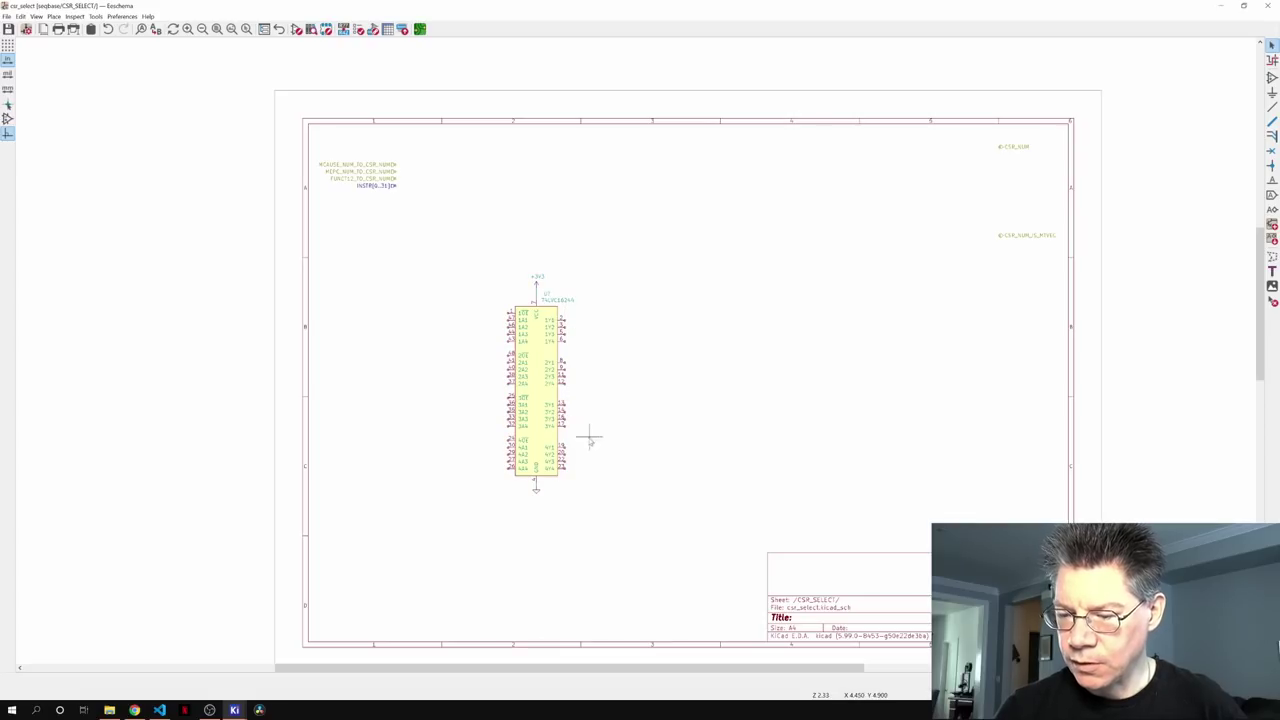
- Remove the short wire above the 74LVC16244's VCC pin and move the +3V3 symbol directly onto the pin
scroll(557, 363, "up", 3)
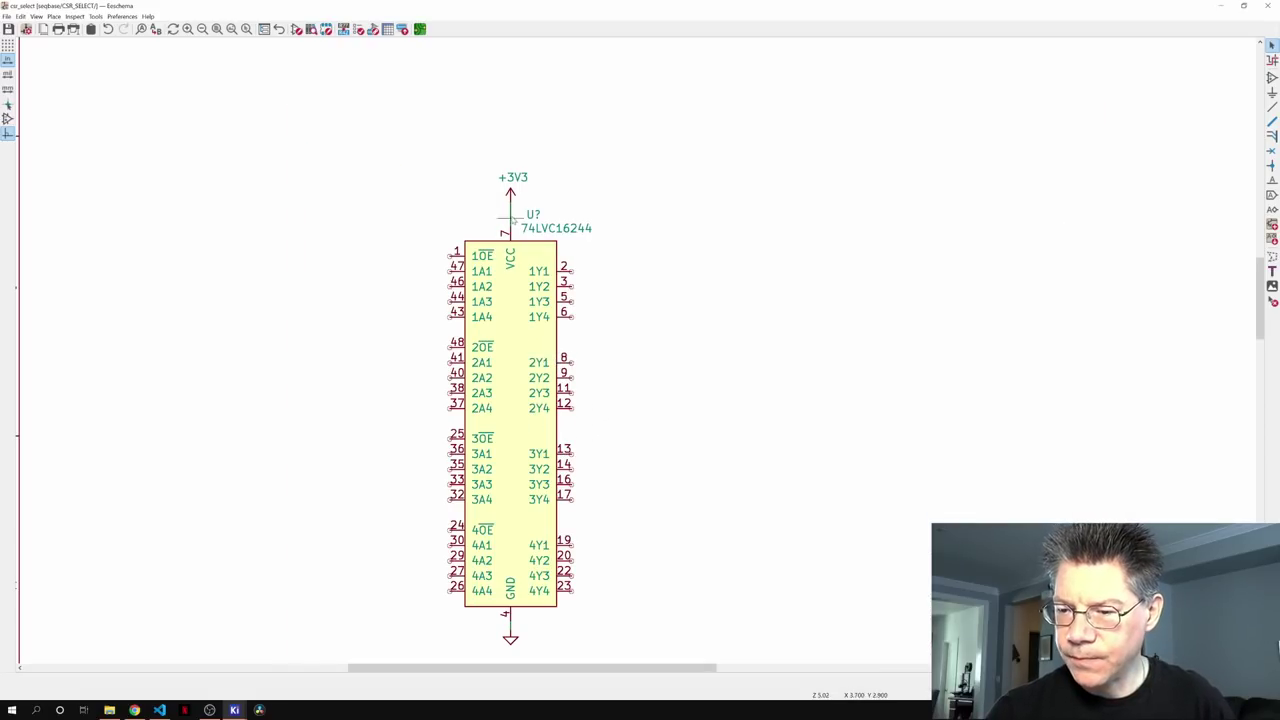
key("w")
key("Escape")
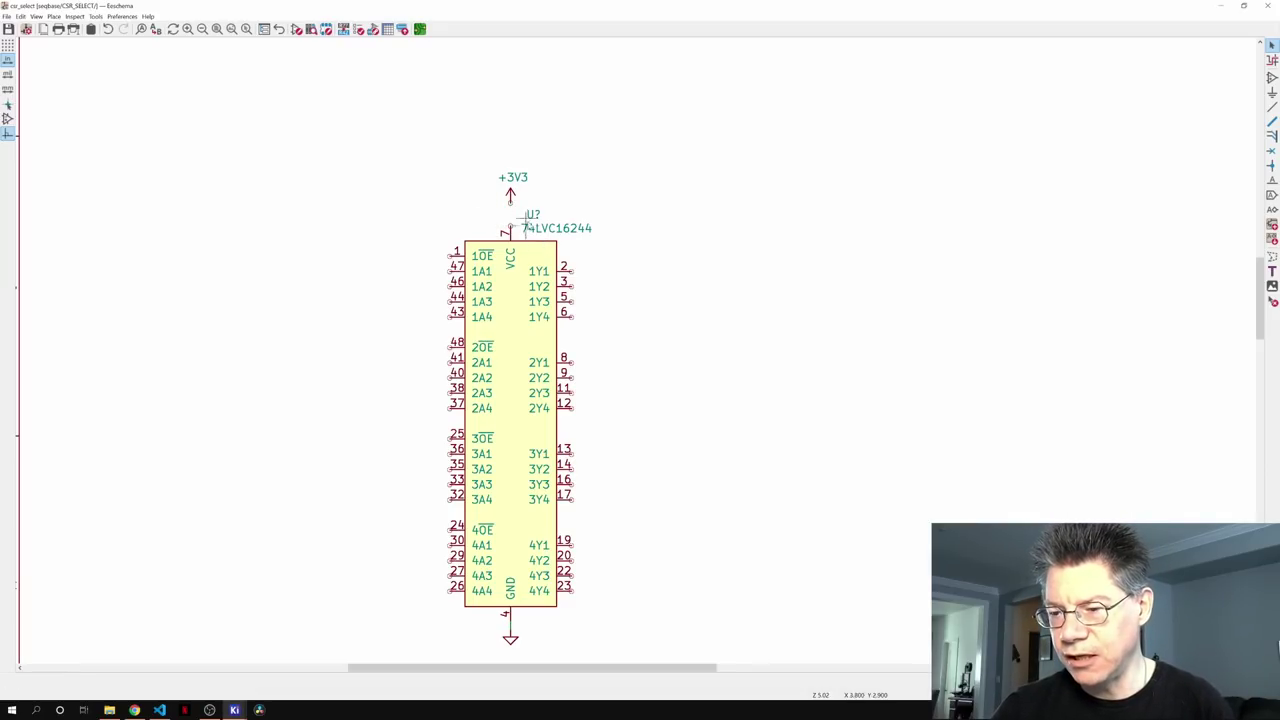
left_click(511, 195)
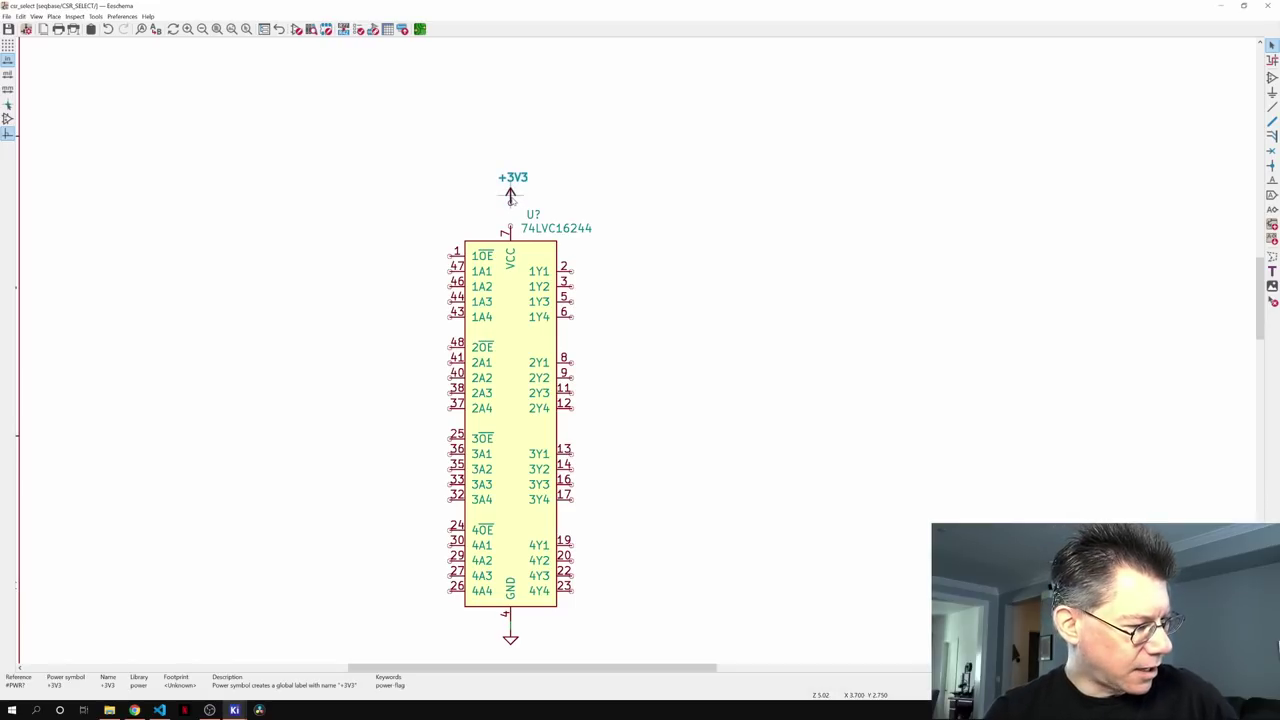
key("m")
left_click(510, 230)
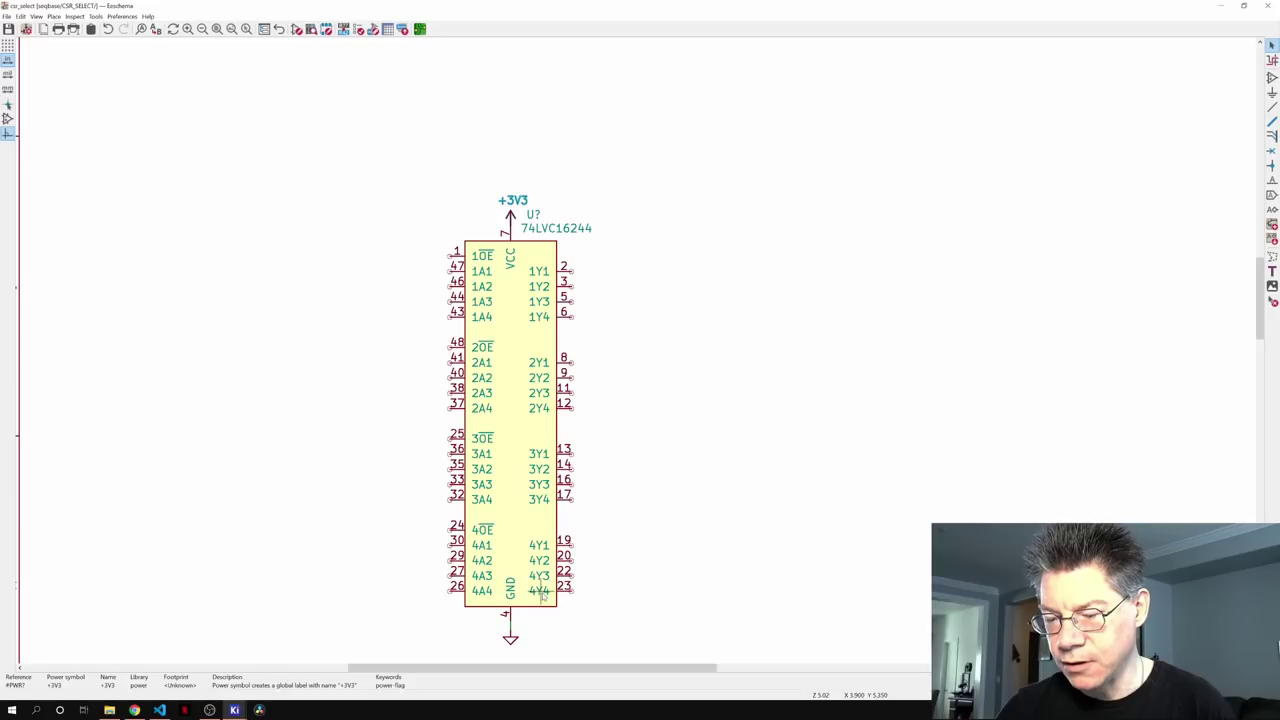
- Remove the short wire below the 74LVC16244's GND pin and move the ground symbol directly onto the pin
middle_click_drag(608, 560, 617, 517)
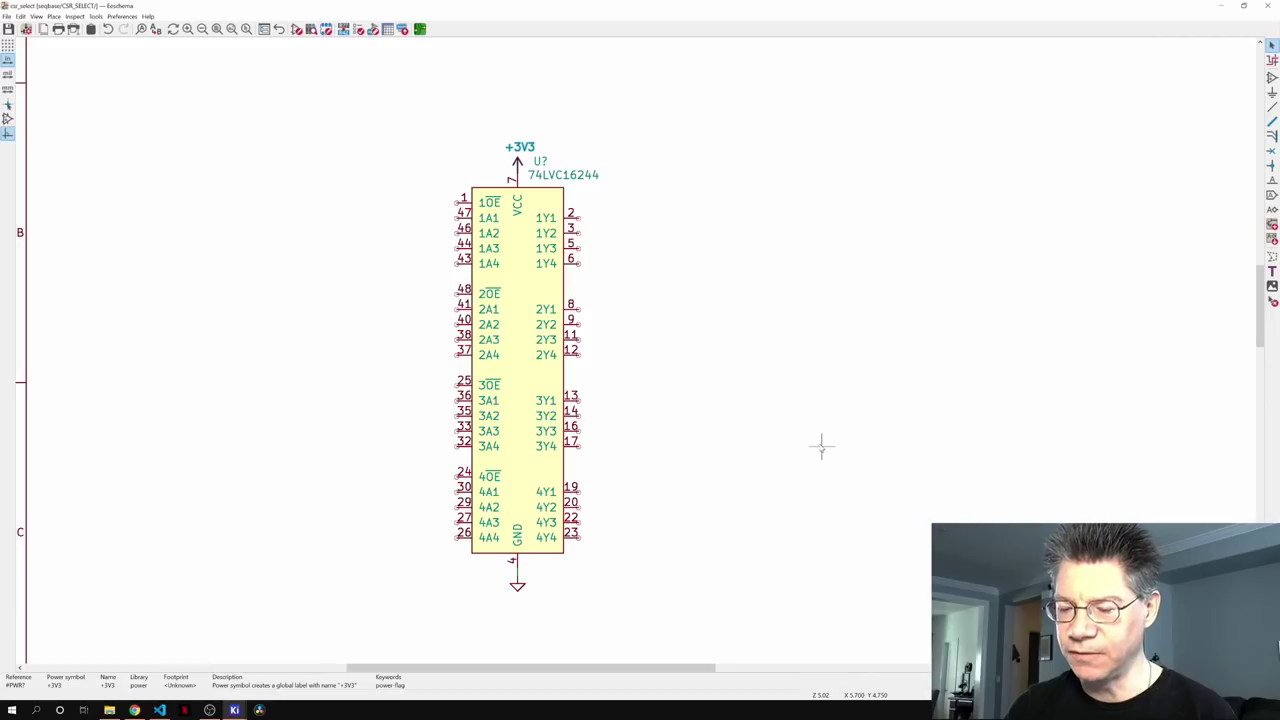
key("w")
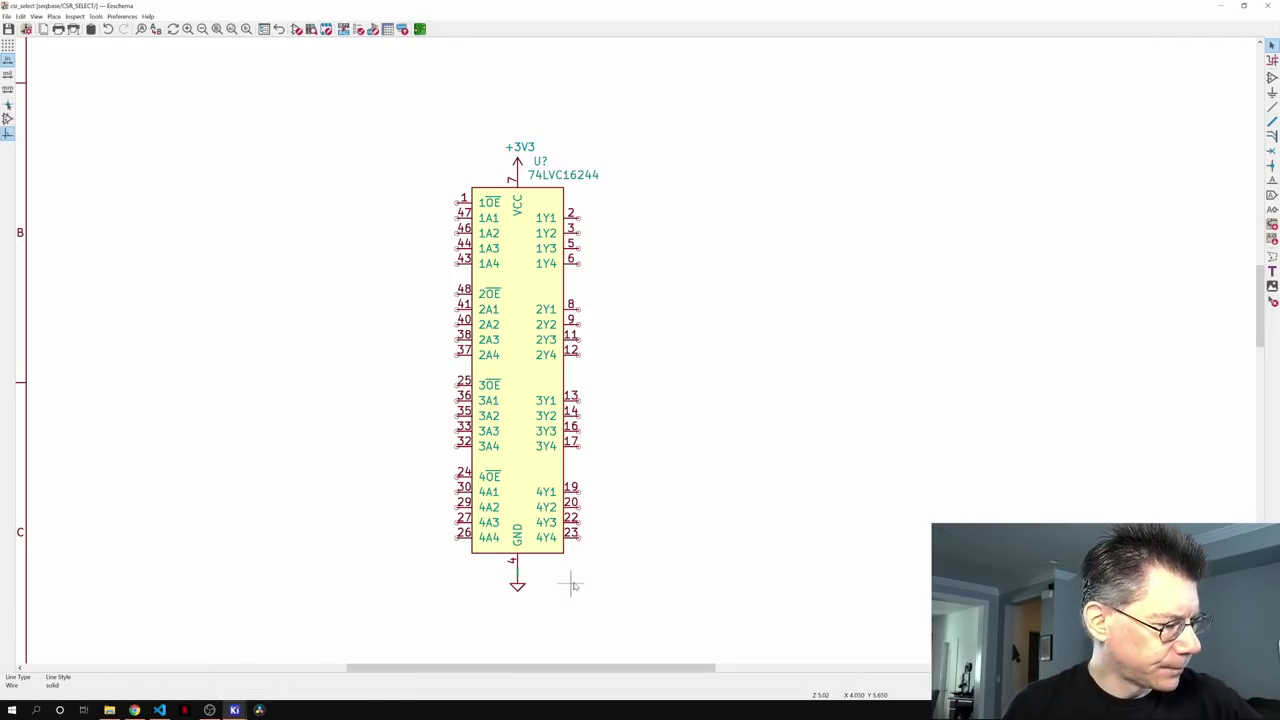
left_click(517, 586)
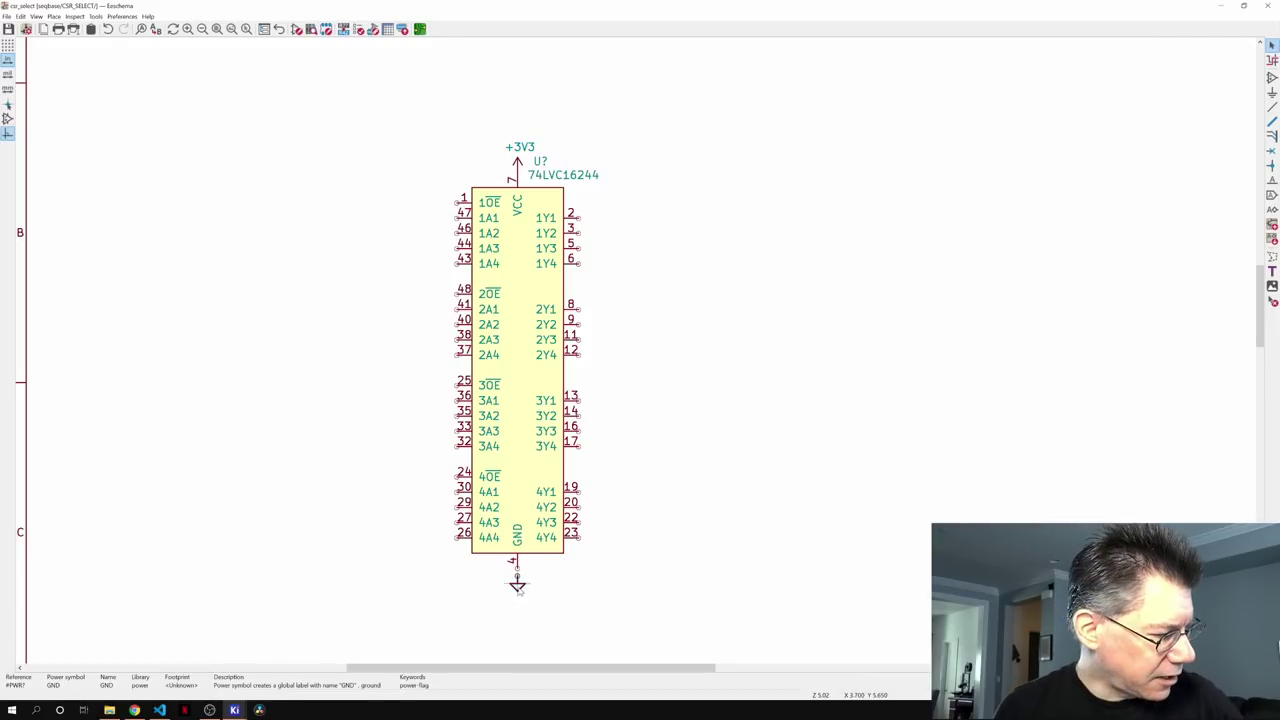
mouse_move(517, 586)
left_mouse_down()
mouse_move(520, 568)
mouse_move(527, 578)
left_mouse_up()
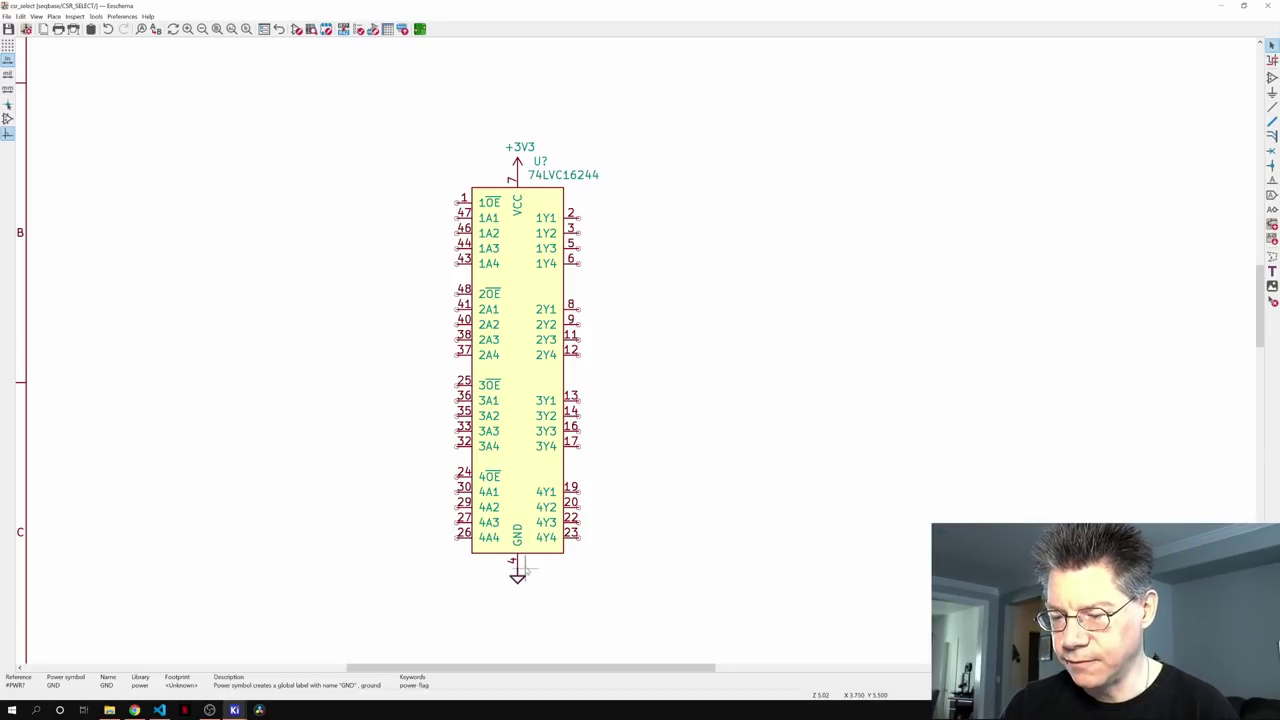
left_click(571, 580)
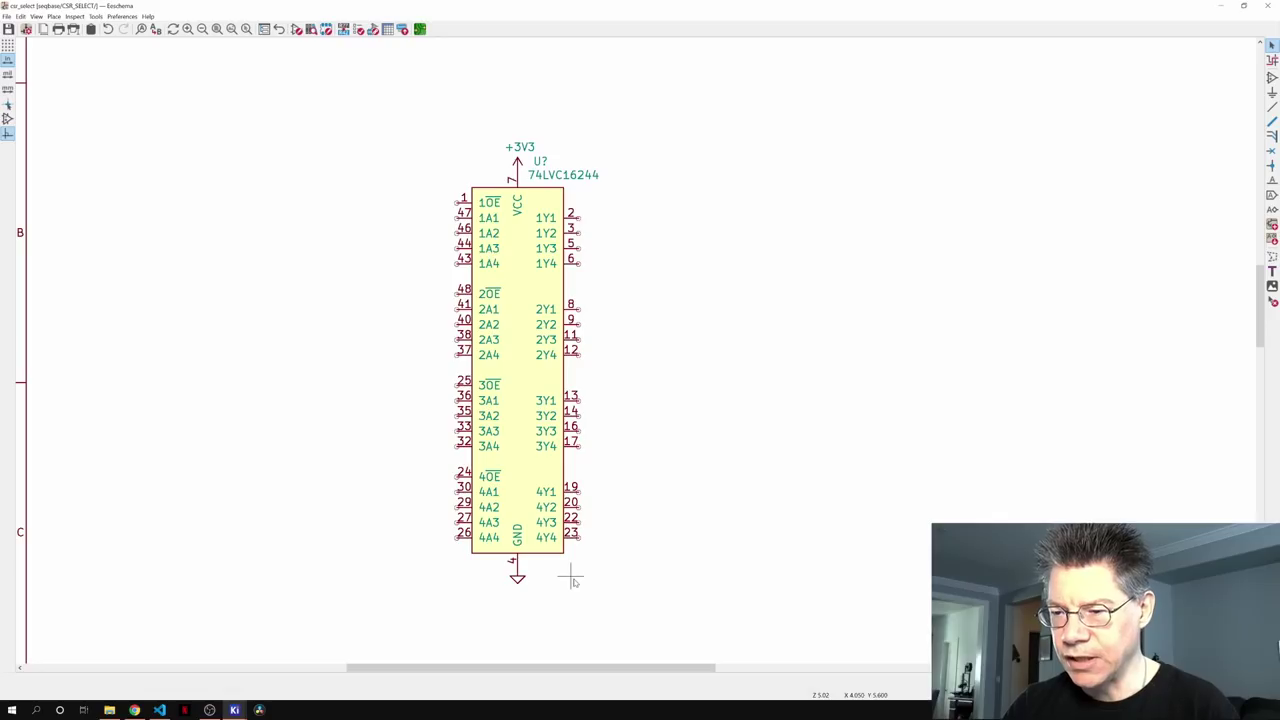
- Wire the 74LVC16244's output-enable pins 1OE, 2OE, 3OE and 4OE together through one vertical line beside the input pins
scroll(665, 480, "up", 1)
scroll(690, 440, "left", 2)
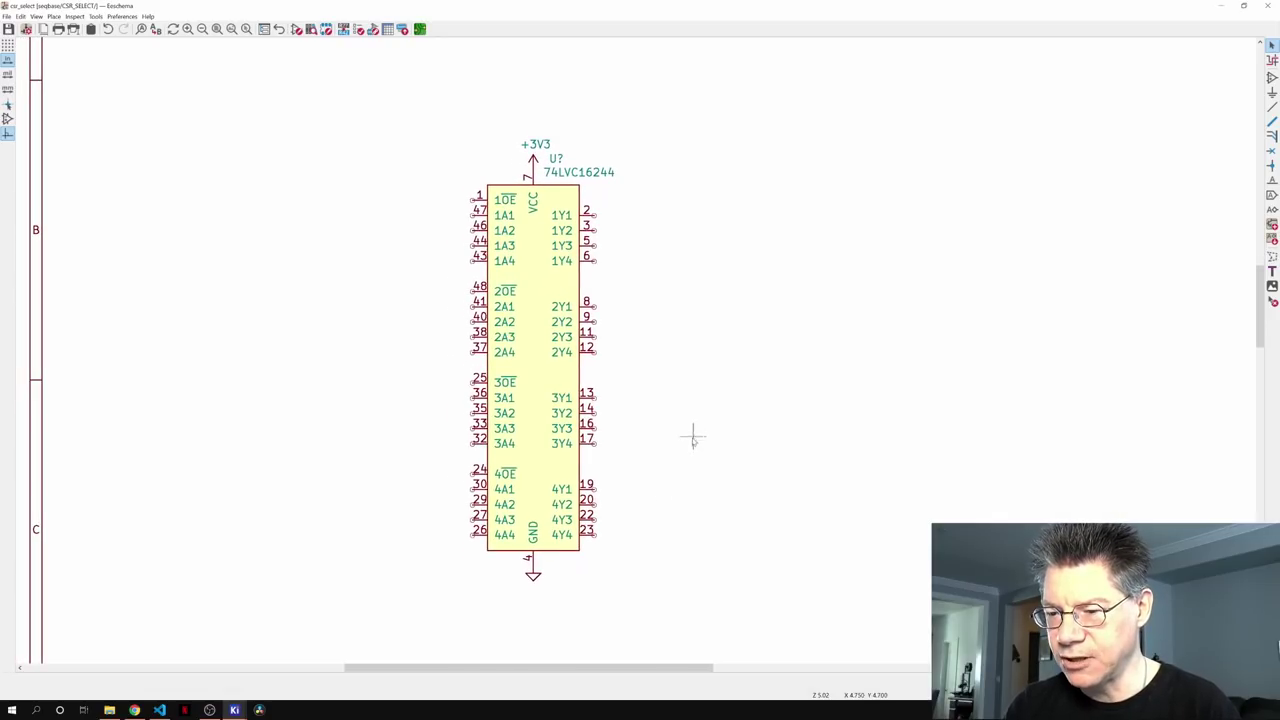
scroll(705, 469, "left", 1)
scroll(705, 469, "up", 1)
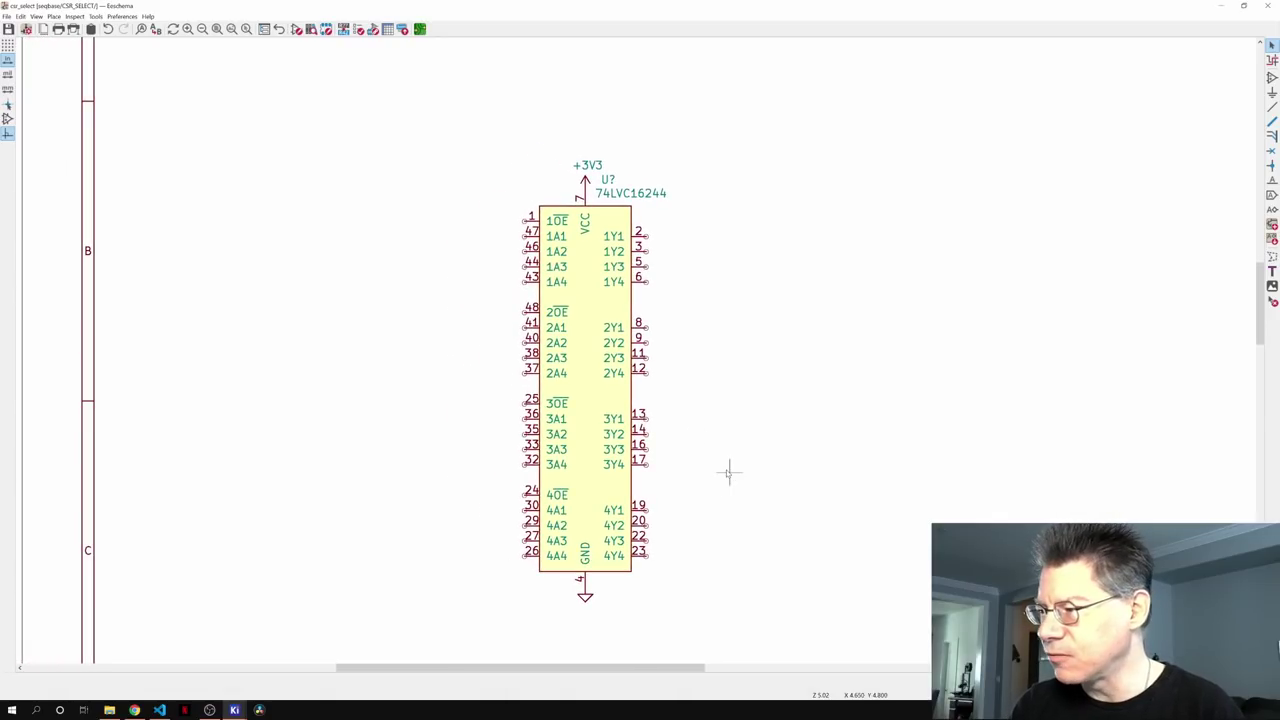
left_click(1272, 108)
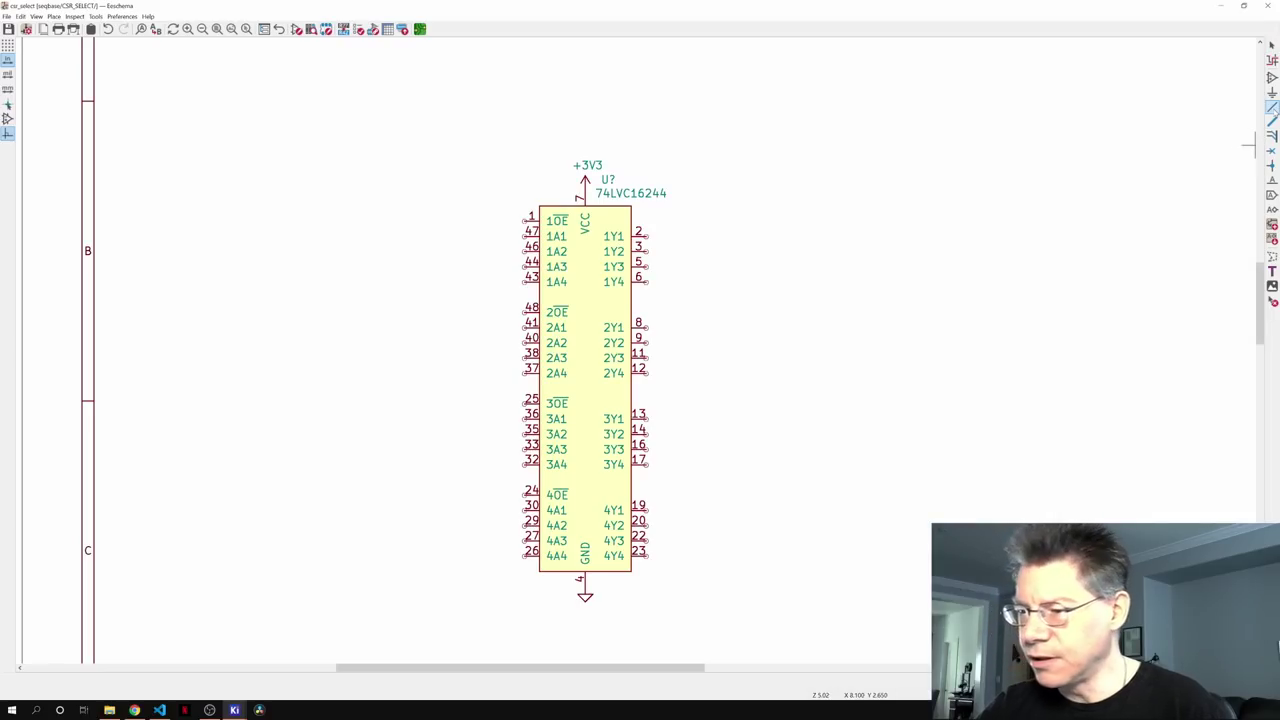
left_click(524, 220)
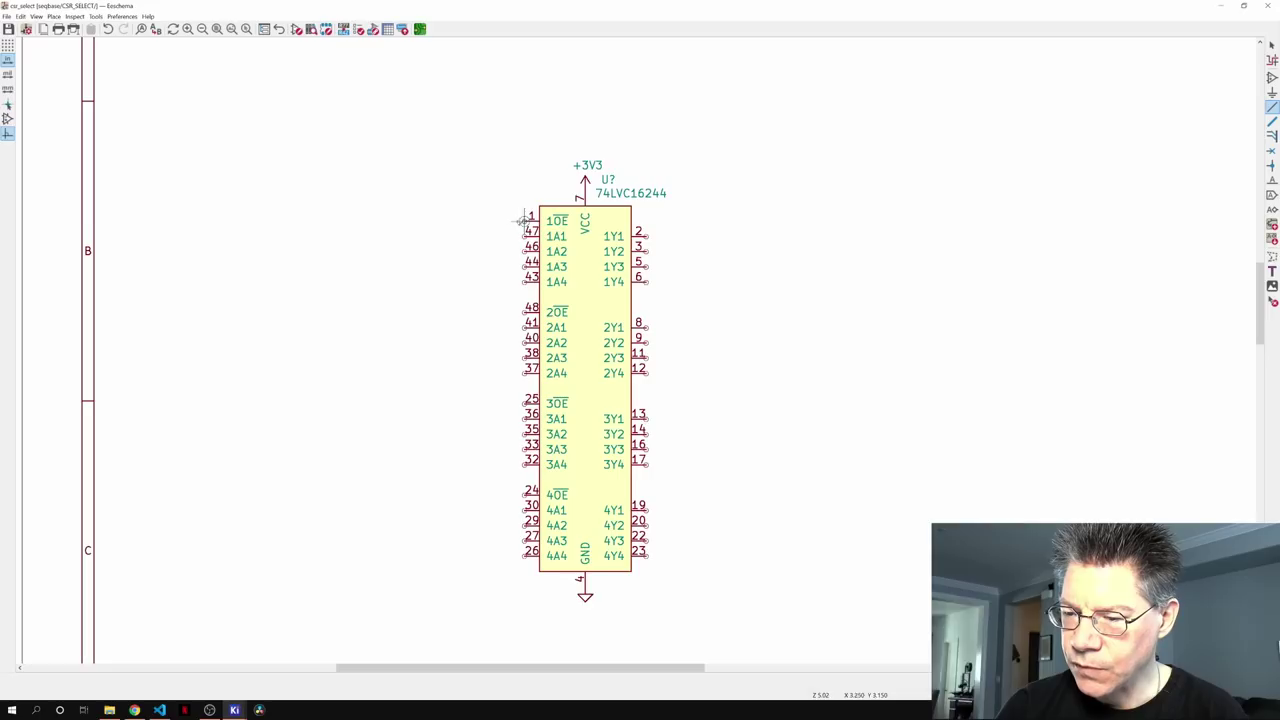
left_click(494, 495)
left_click(523, 495)
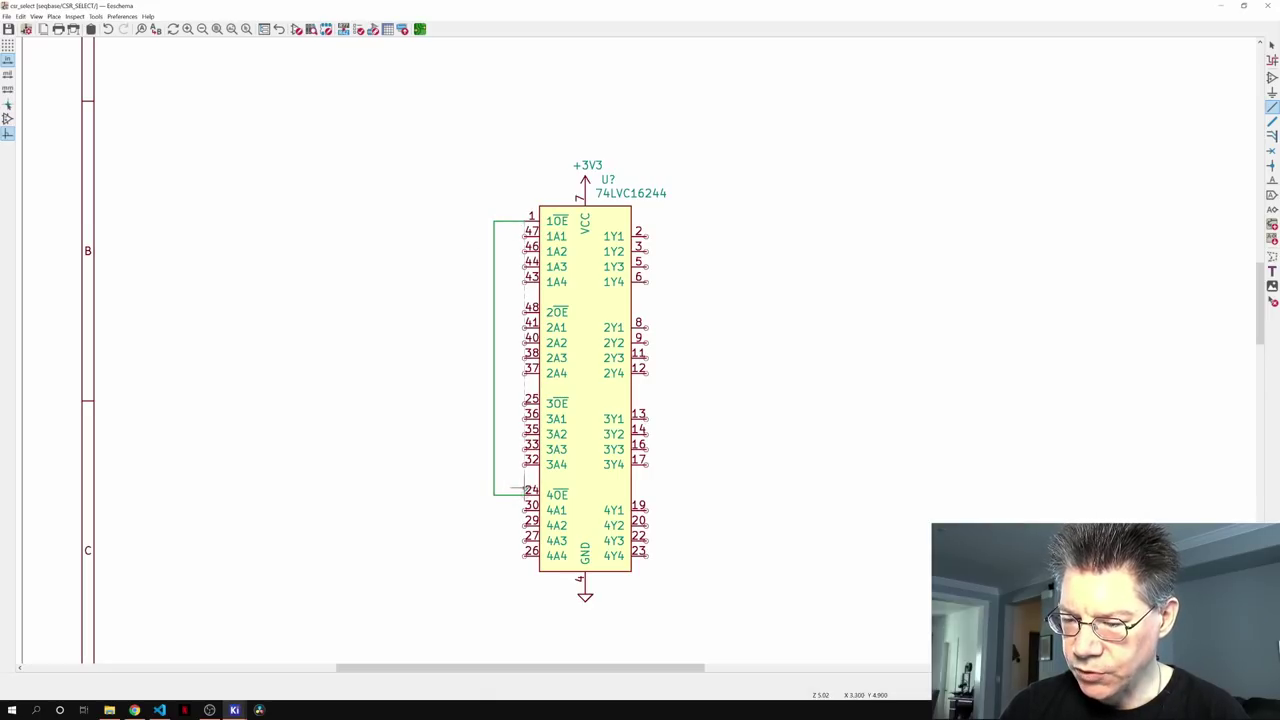
left_click(494, 405)
left_click(524, 313)
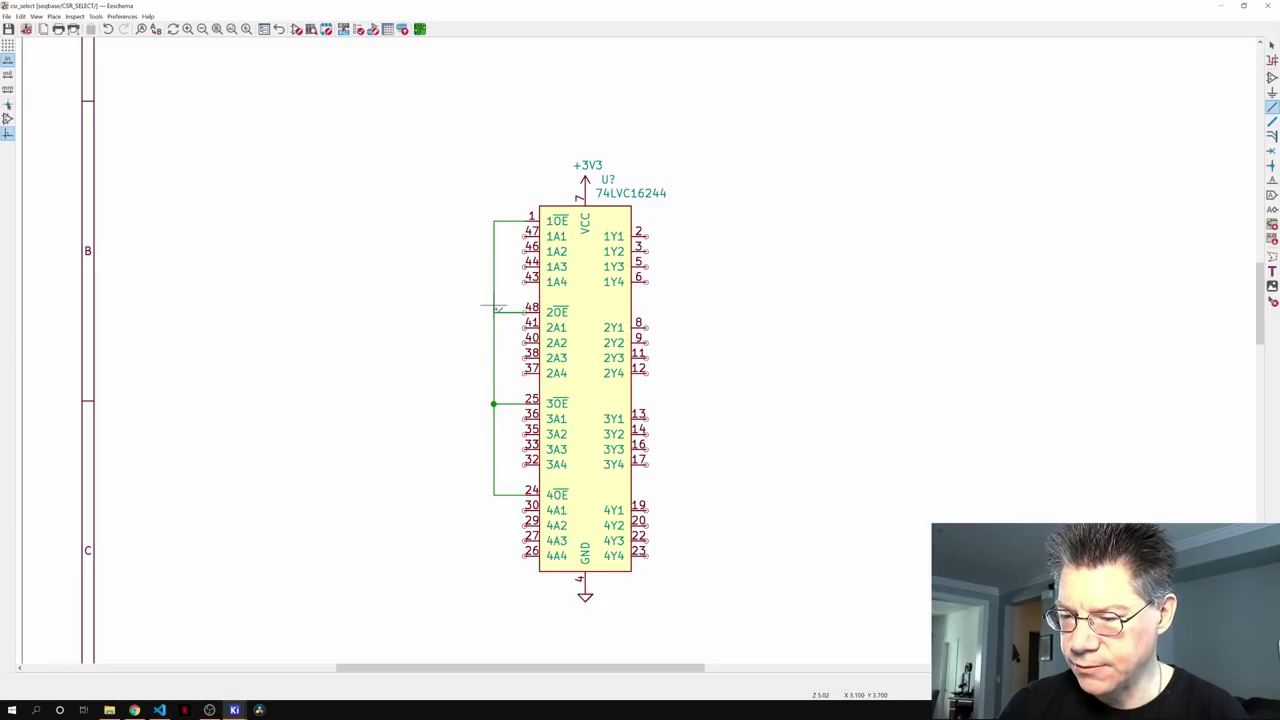
left_click(494, 313)
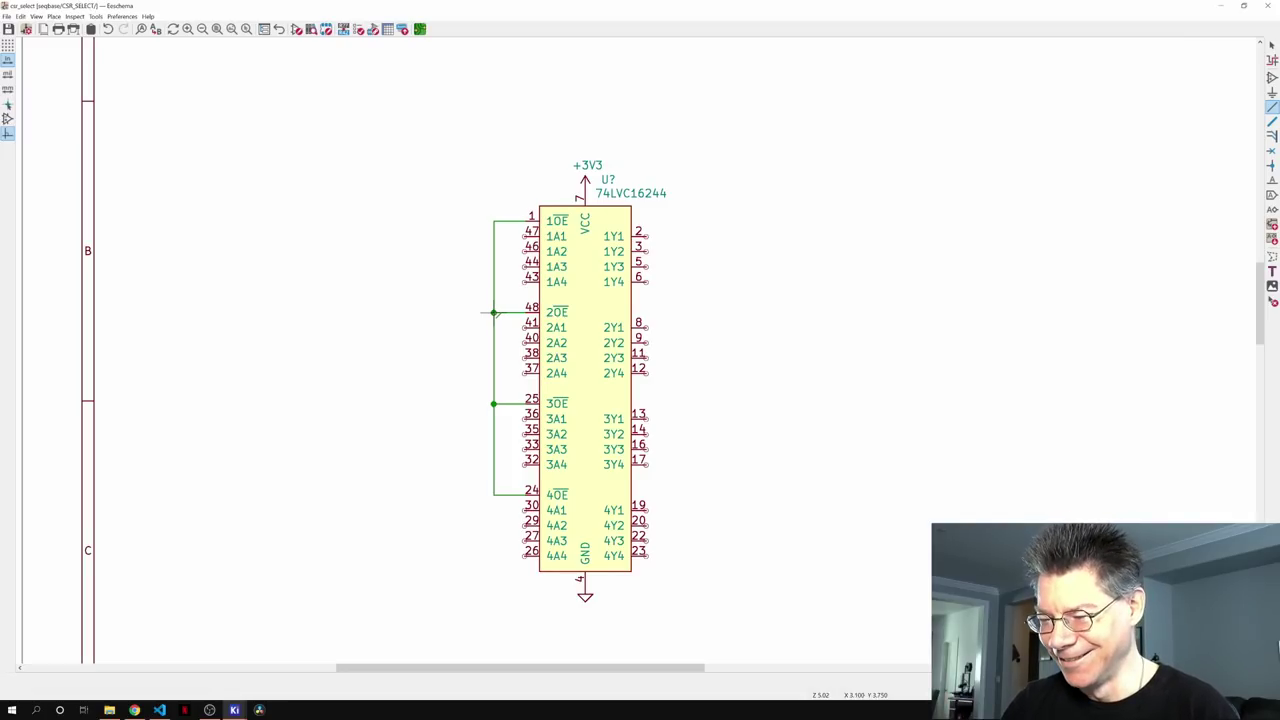
- Draw a wire about 0.65 in long outward from input pin 1A1 and repeat it for 1A2, 1A3 and 1A4
scroll(719, 445, "down", 1)
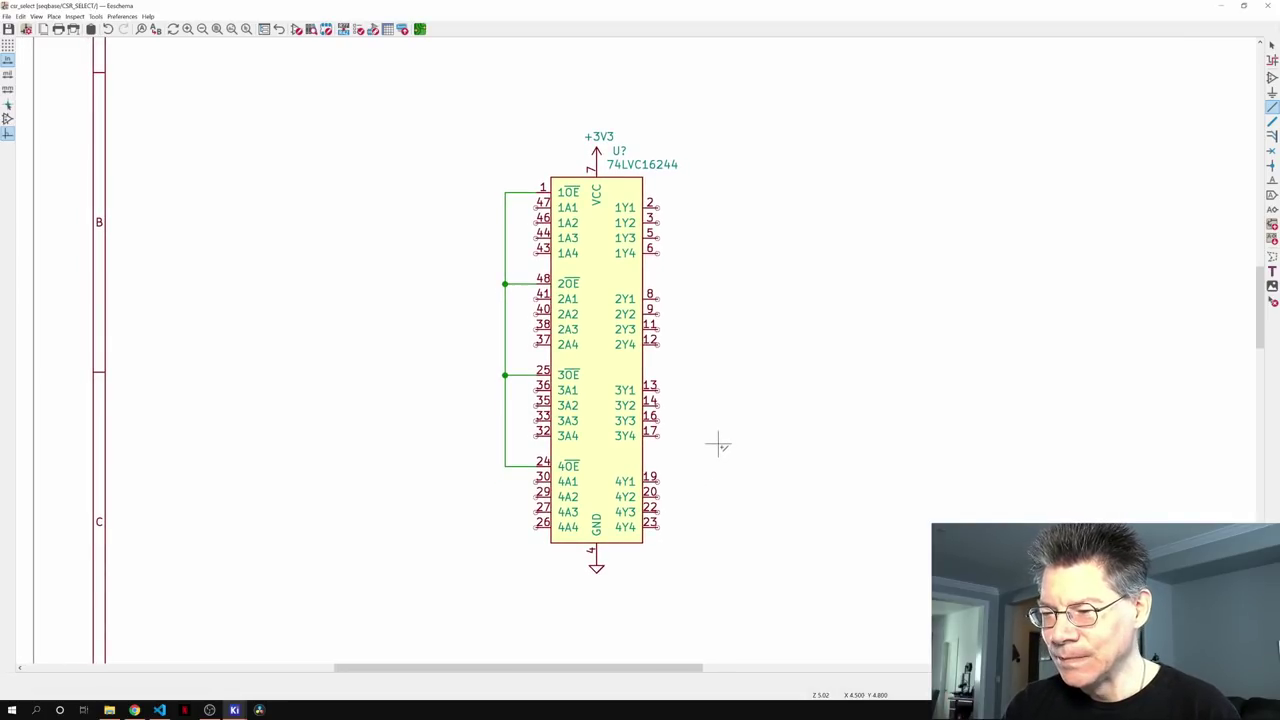
scroll(719, 445, "up", 1)
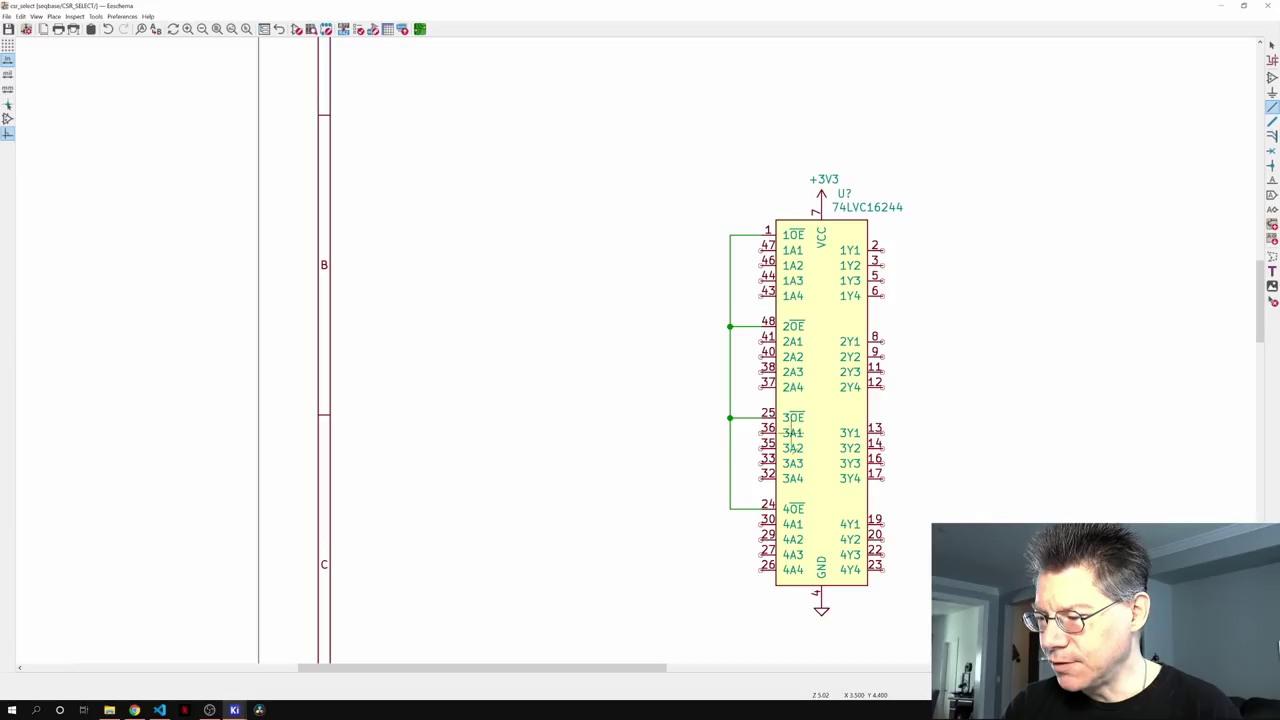
left_click(761, 250)
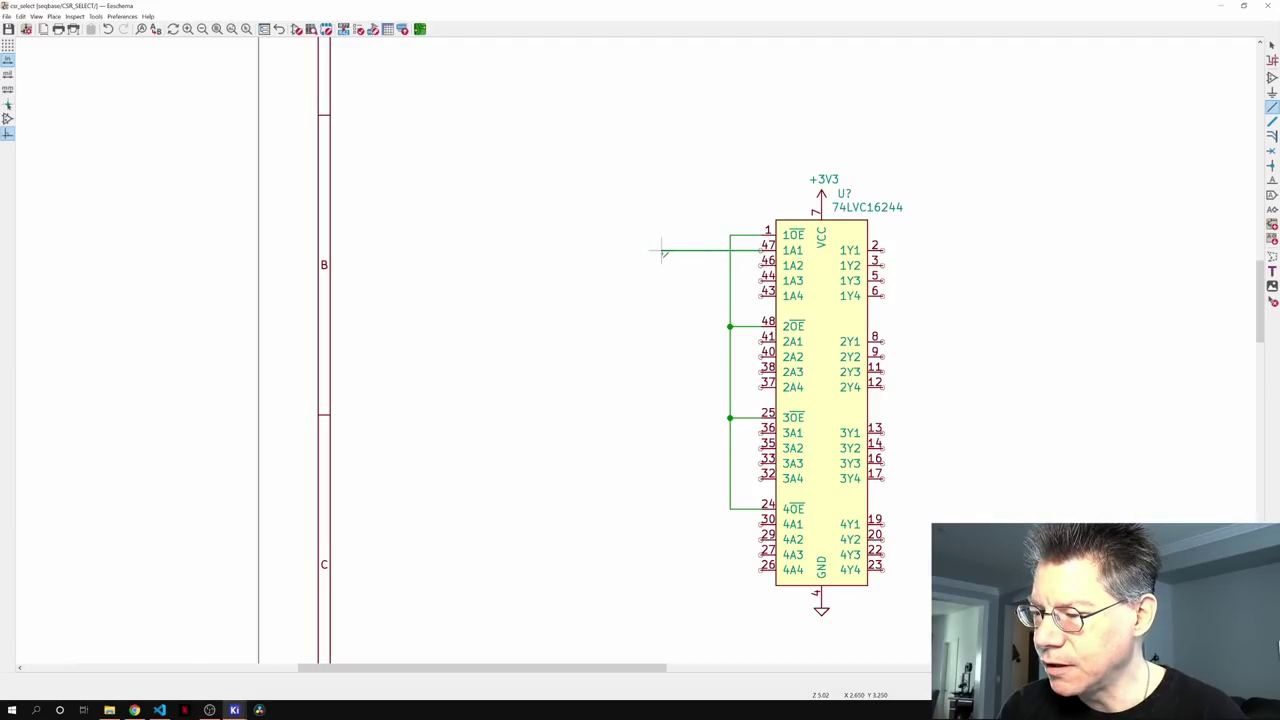
double_click(661, 250)
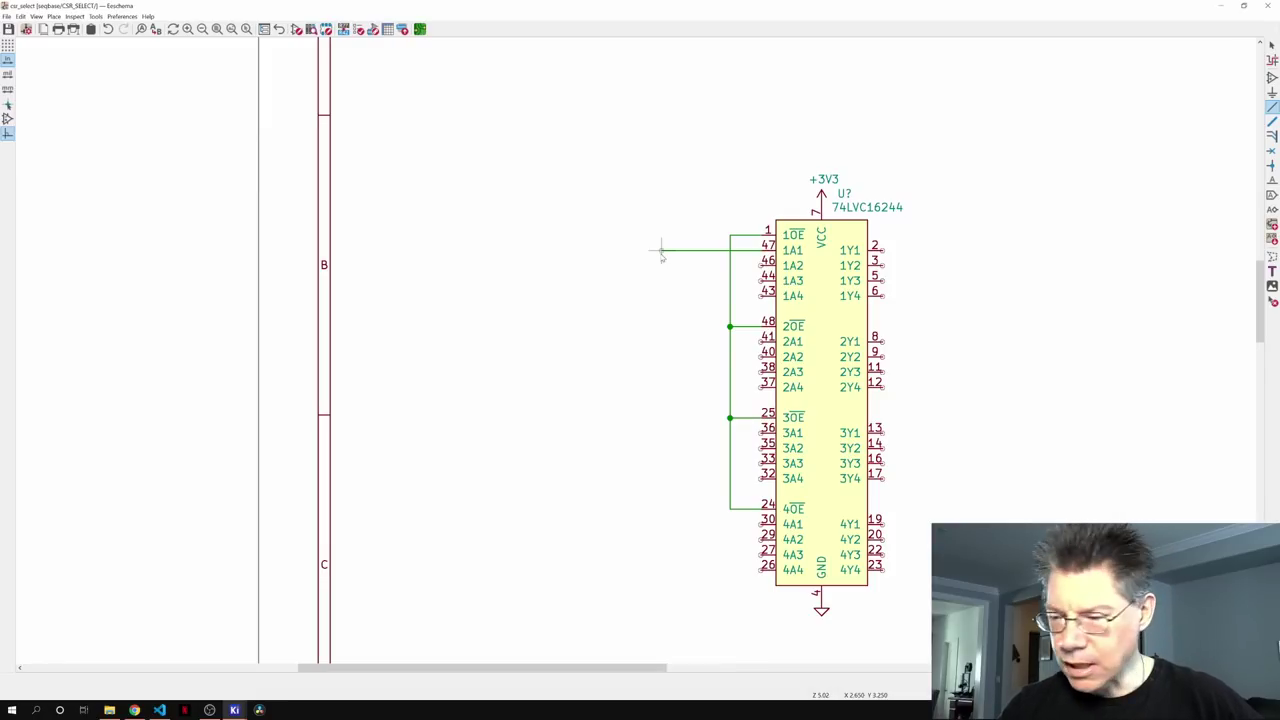
key("Insert")
key("Insert")
key("Insert")
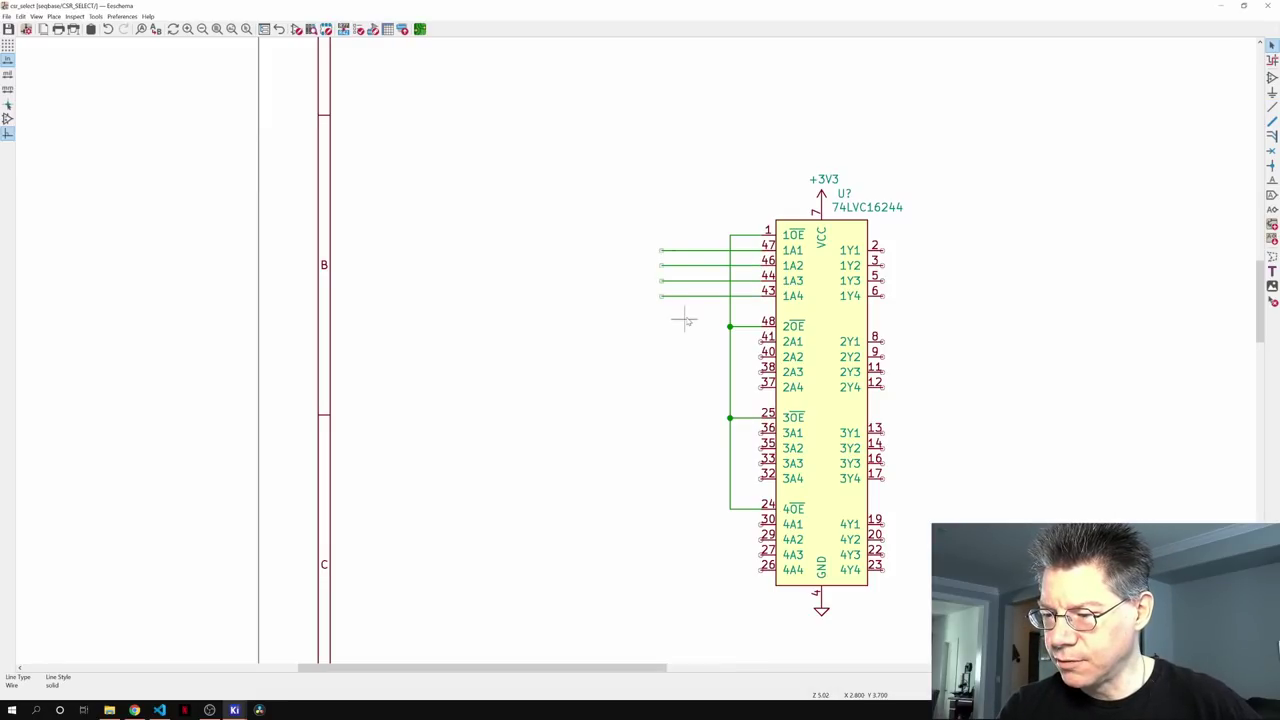
- Duplicate the four 1A input wires onto pins 2A1 to 2A4 and again onto pins 3A1 to 3A4
left_click_drag(685, 320, 629, 226)
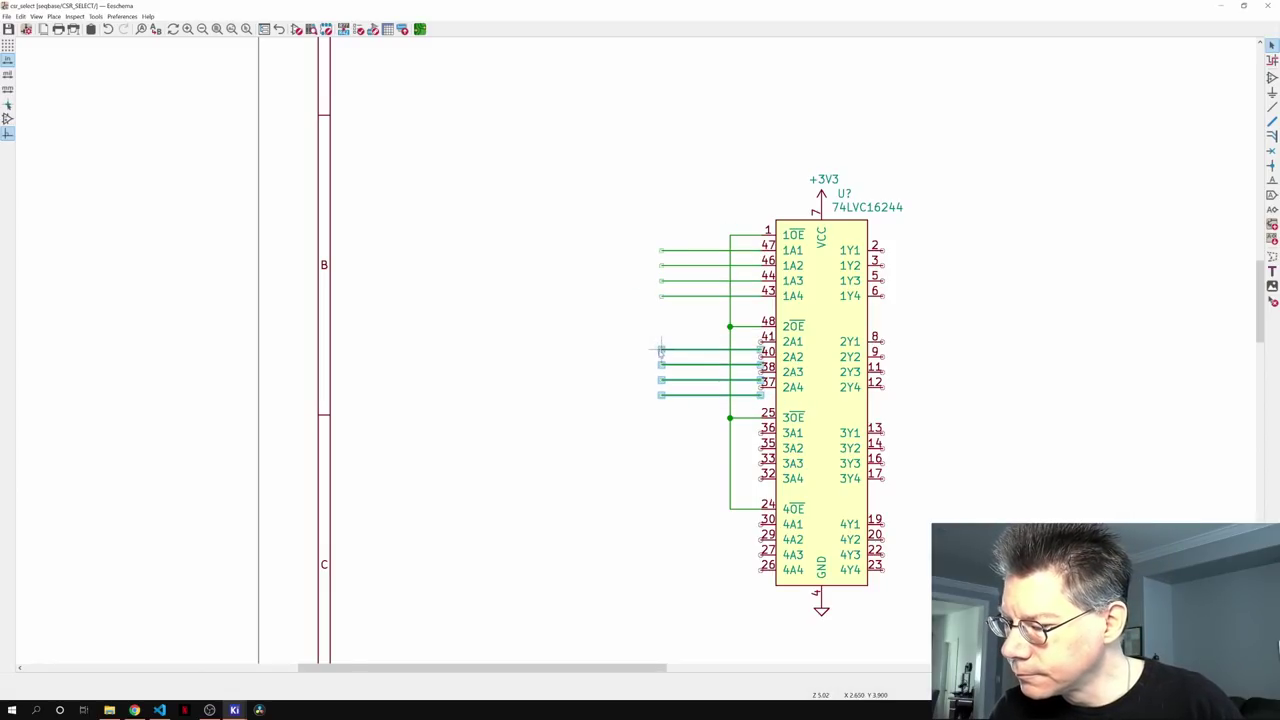
left_click(660, 350)
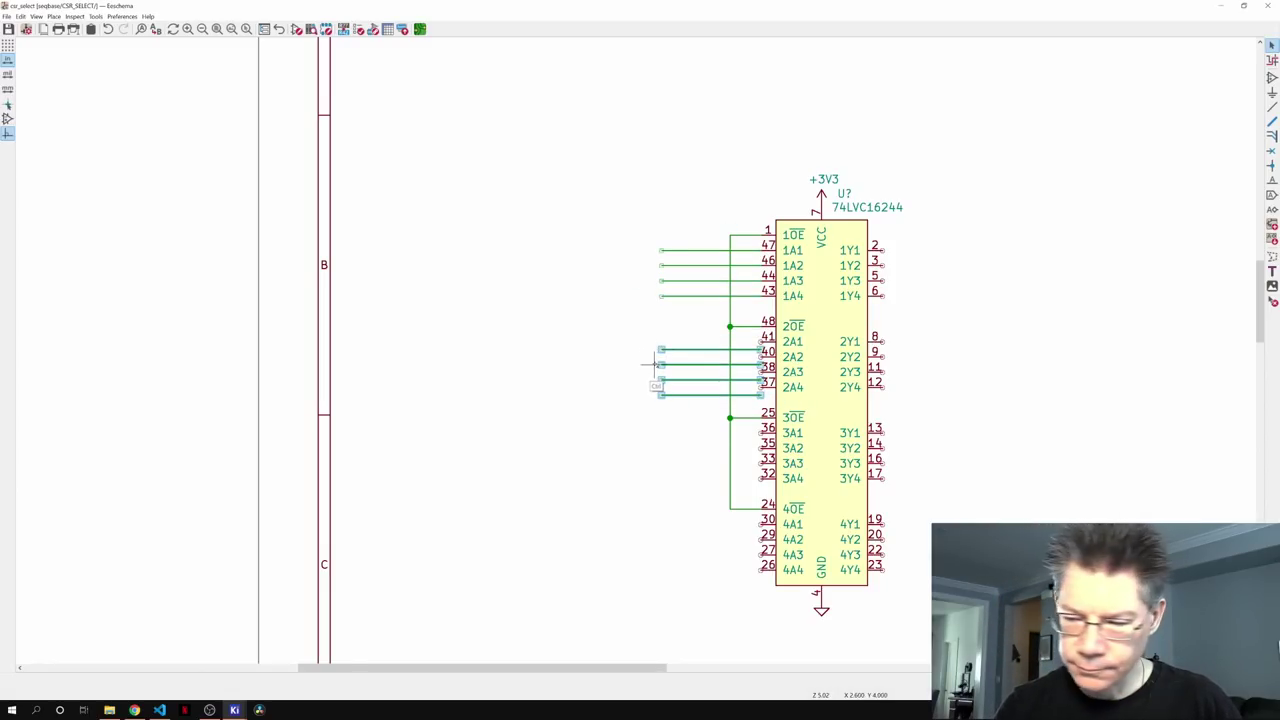
scroll(654, 365, "up", 1)
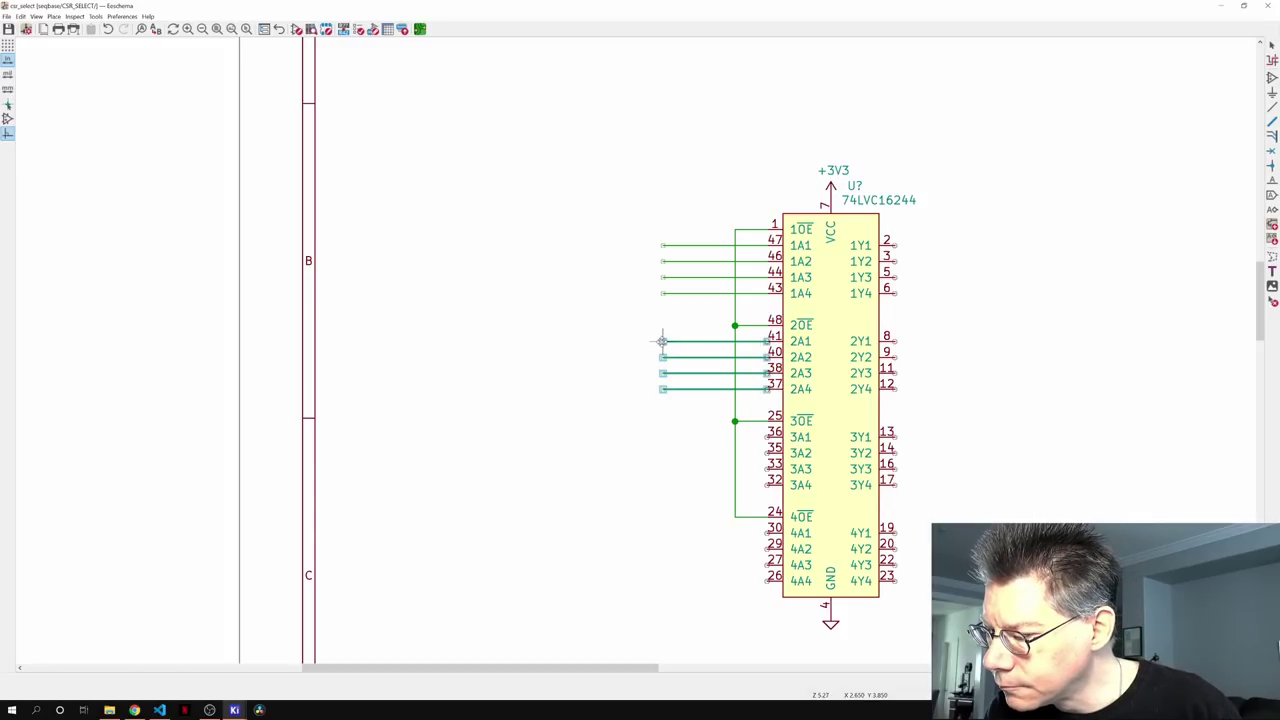
left_click(662, 341)
key("ctrl+d")
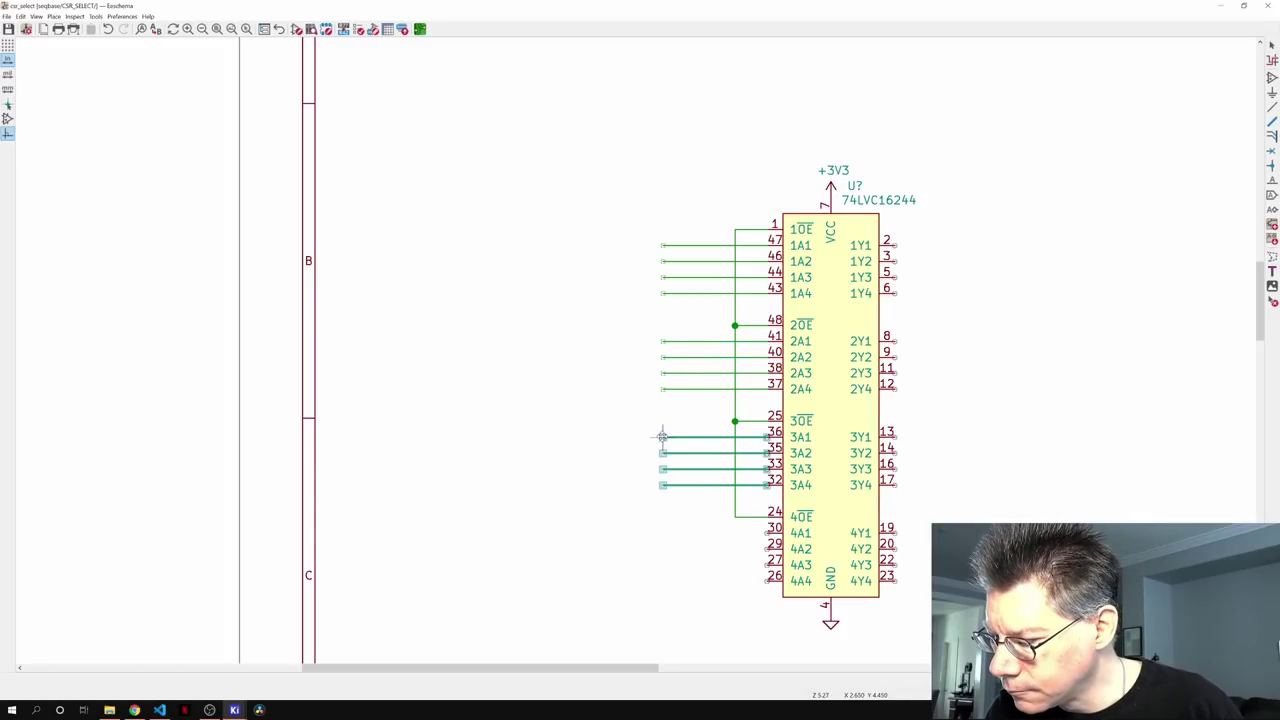
left_click(662, 437)
- Wire the unused input pins 4A1 to 4A4 together and connect them to the ground symbol at the GND pin
scroll(900, 520, "down", 3, "shift")
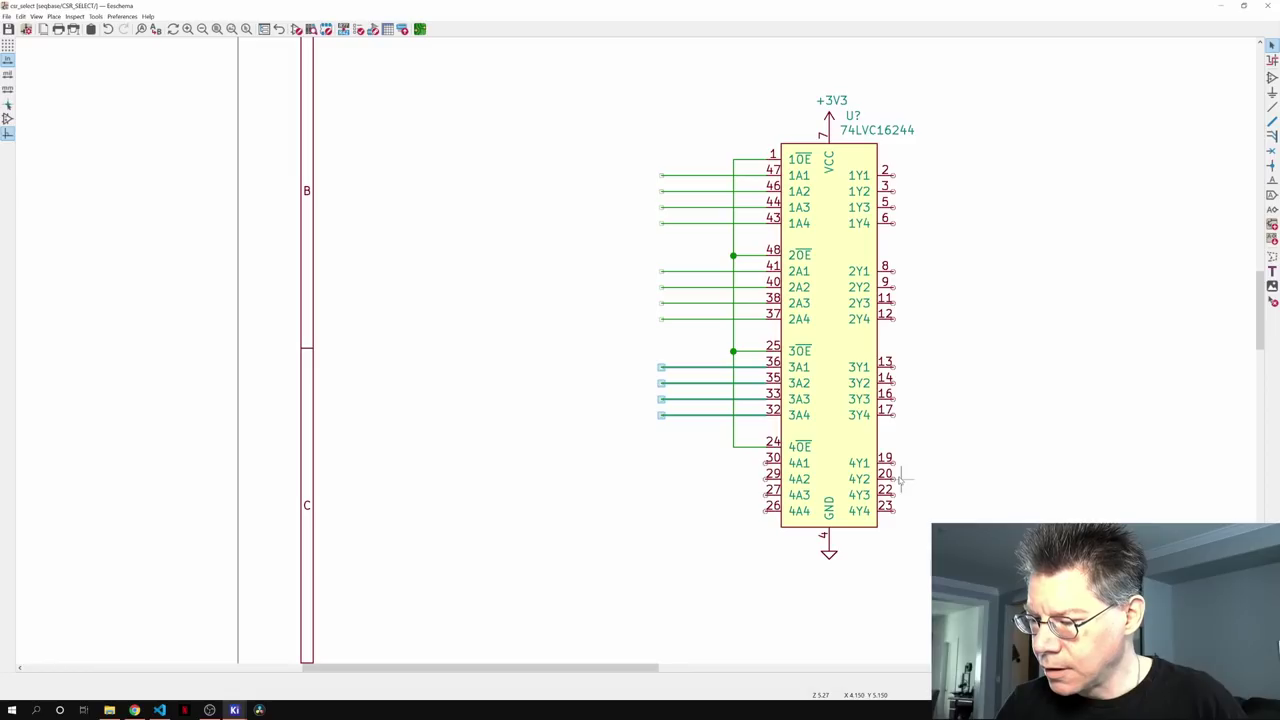
key("w")
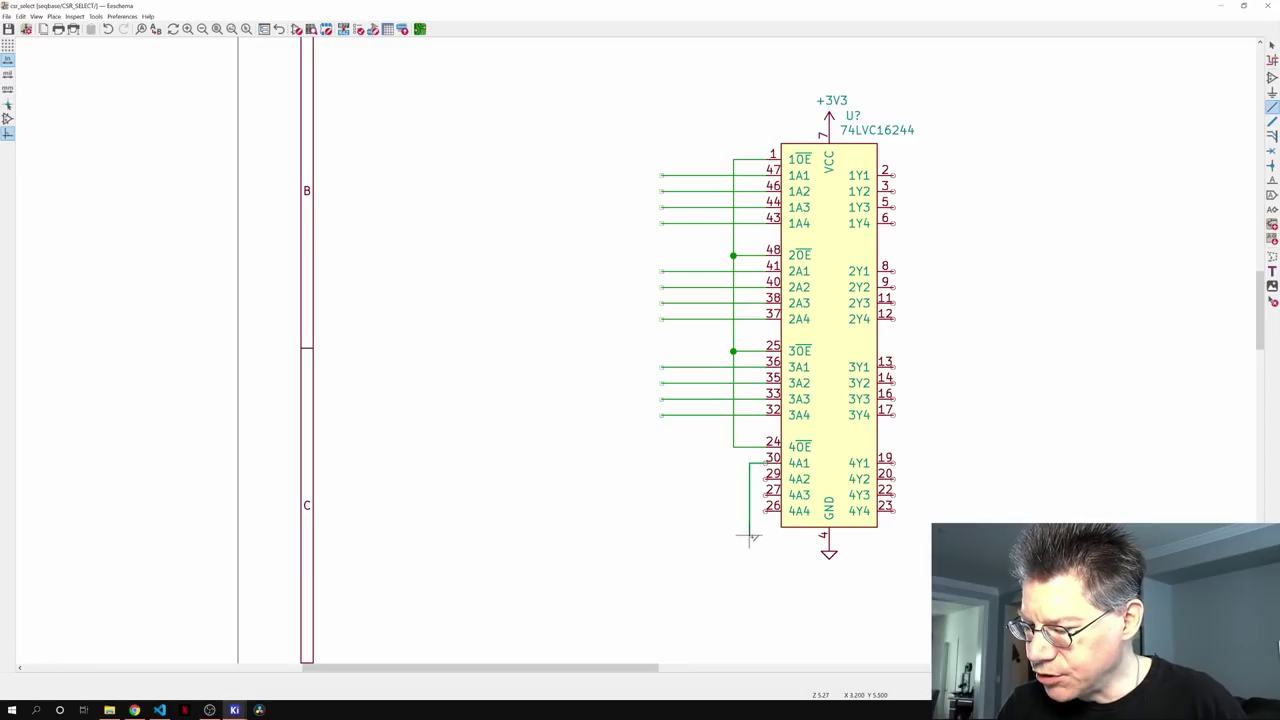
left_click(749, 542)
left_click(828, 542)
left_click(766, 479)
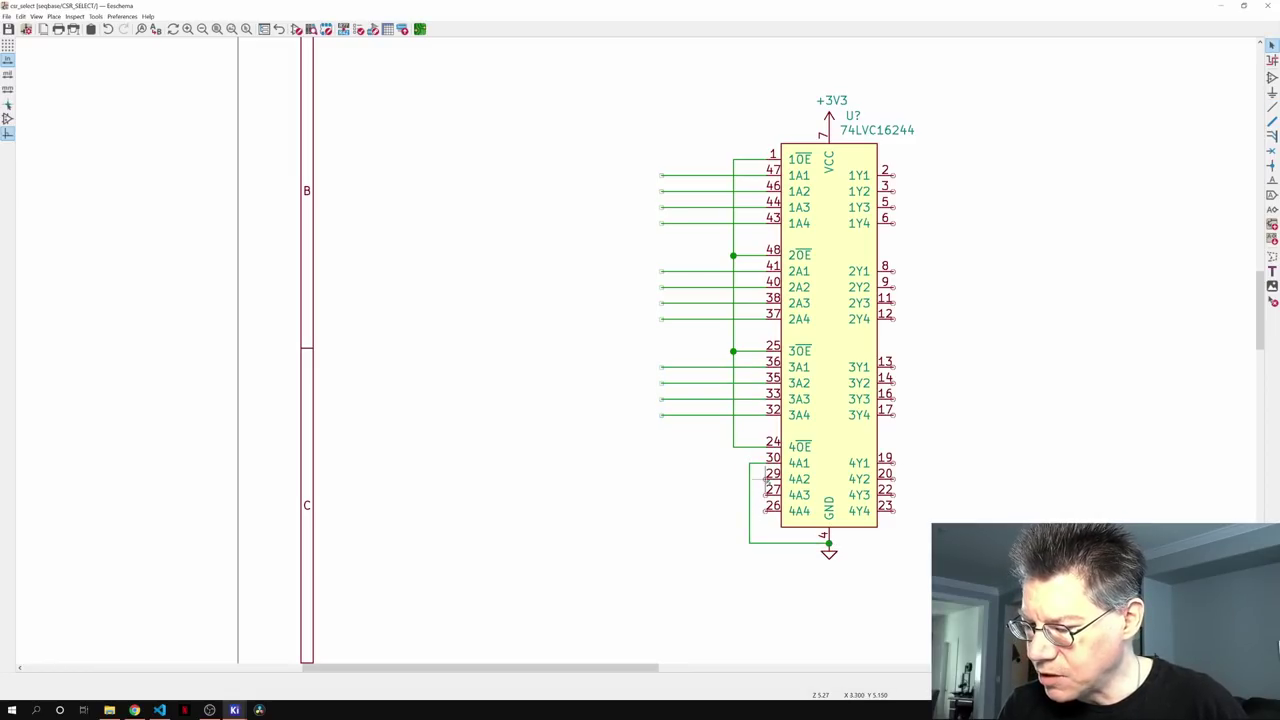
left_click(749, 479)
left_click(766, 495)
left_click(749, 495)
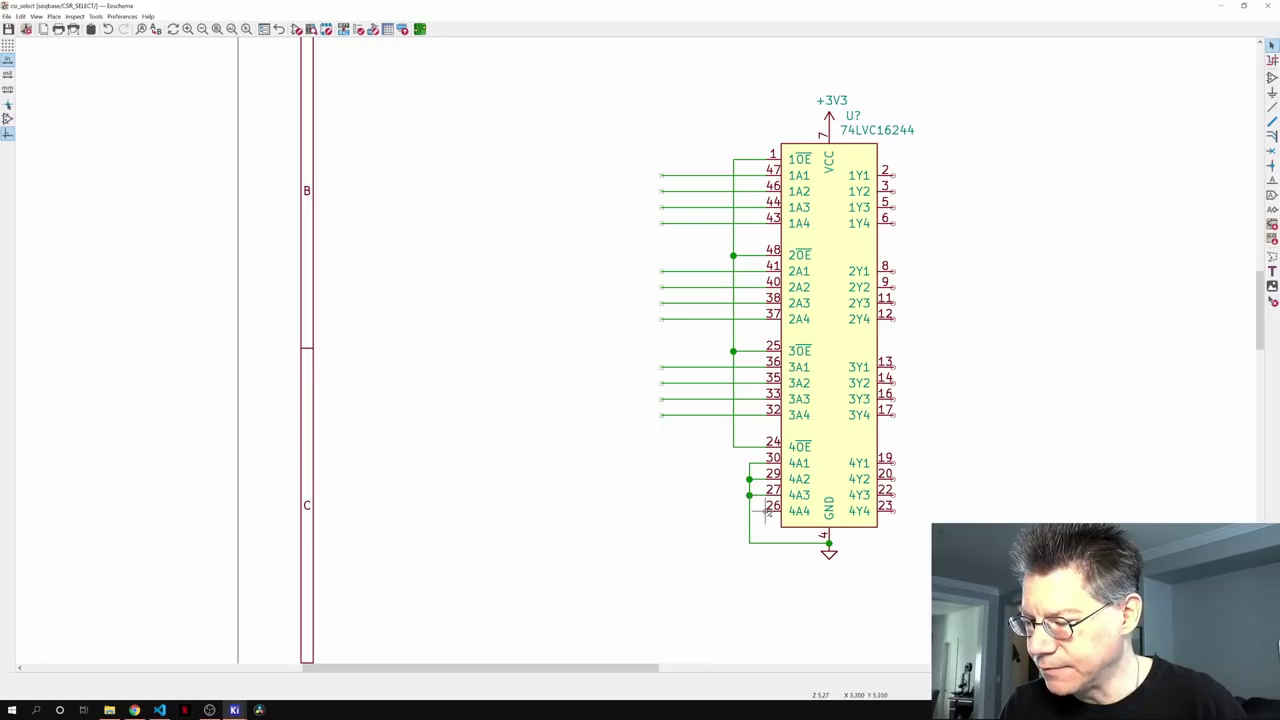
left_click(766, 511)
left_click(749, 511)
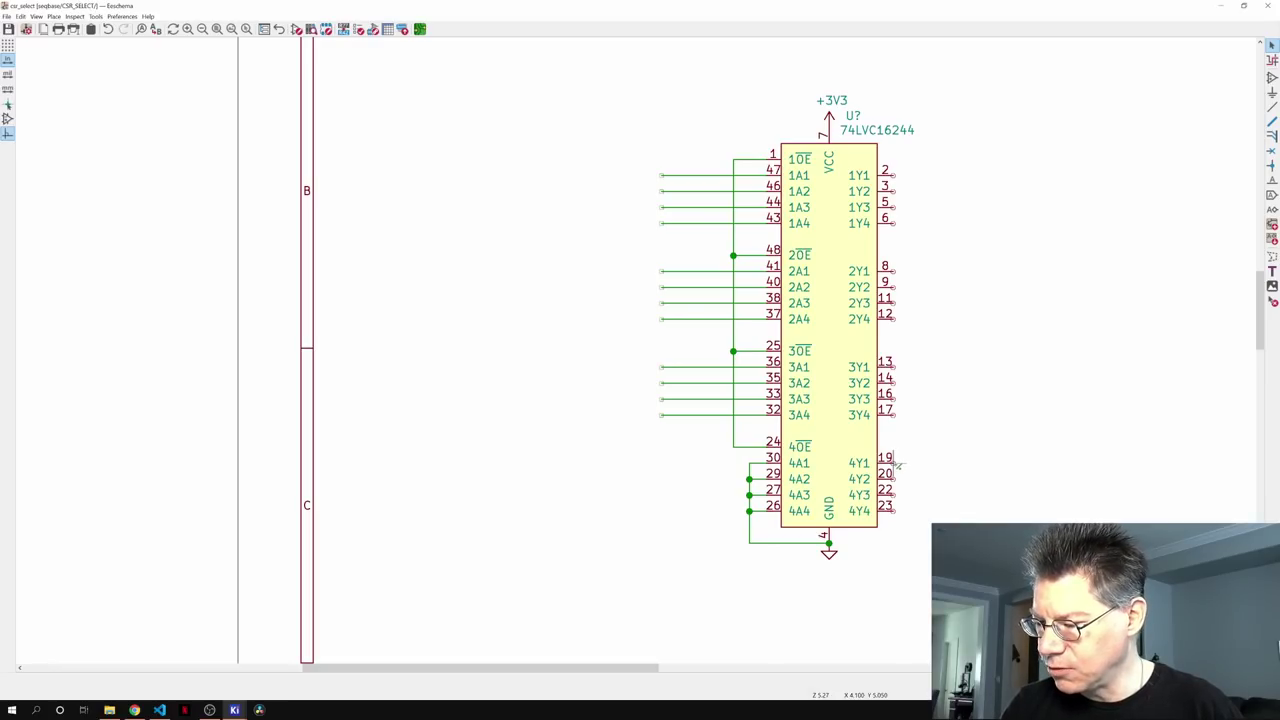
- Place no-connect flags on the unused output pins 4Y1, 4Y2, 4Y3 and 4Y4
key("q")
left_click(894, 463)
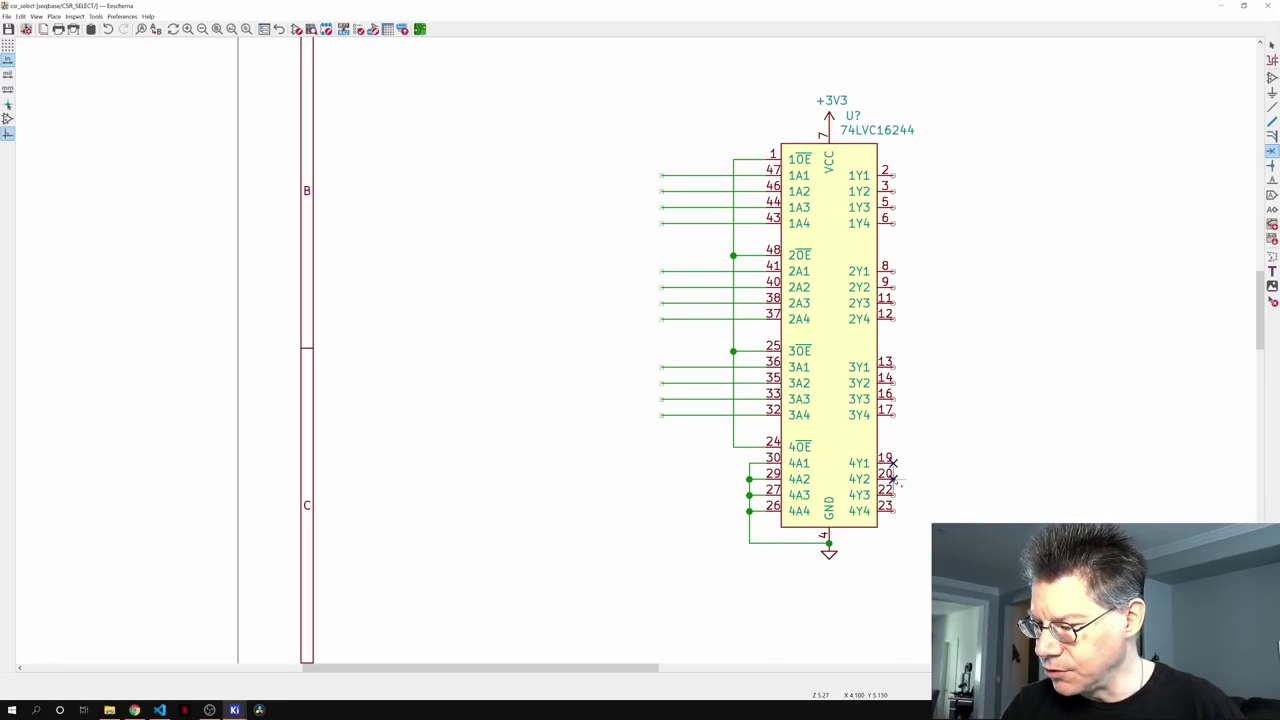
left_click(893, 479)
left_click(893, 495)
left_click(895, 511)
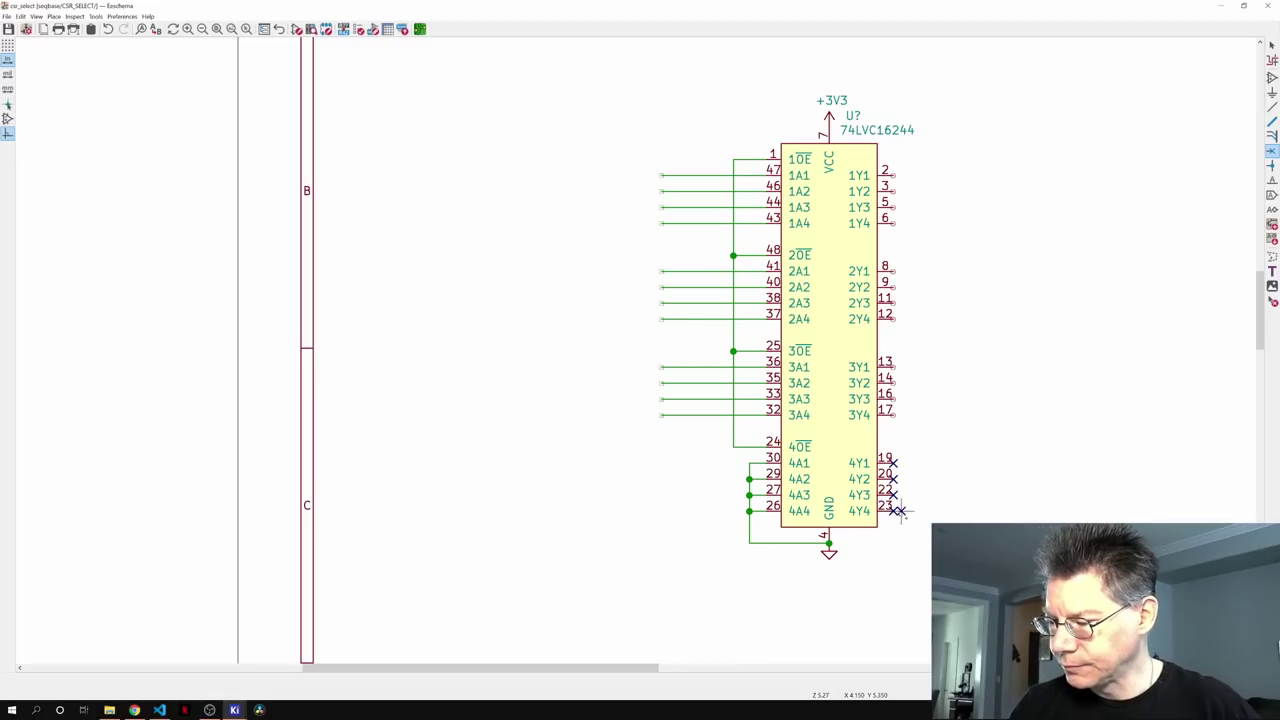
key("Escape")
- Draw a wire about 0.65 in long outward from output pin 1Y1 and repeat it for 1Y2, 1Y3 and 1Y4
middle_click_drag(1006, 497, 943, 517)
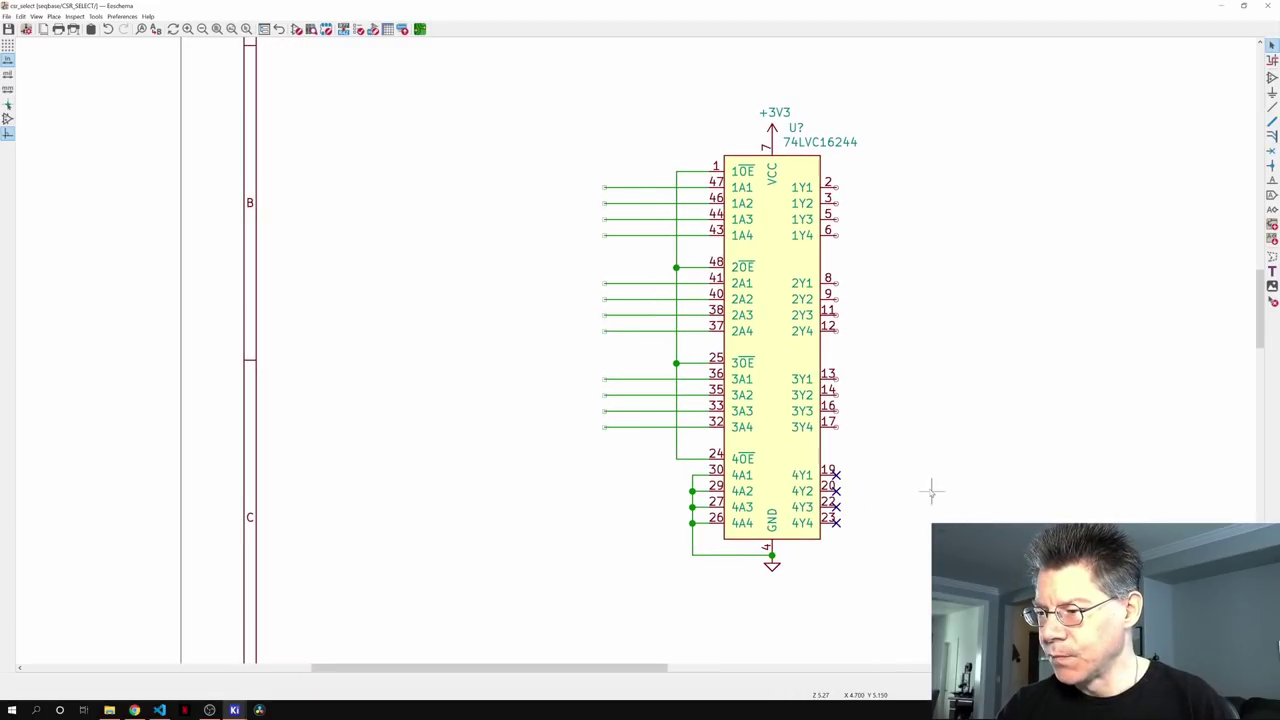
key("w")
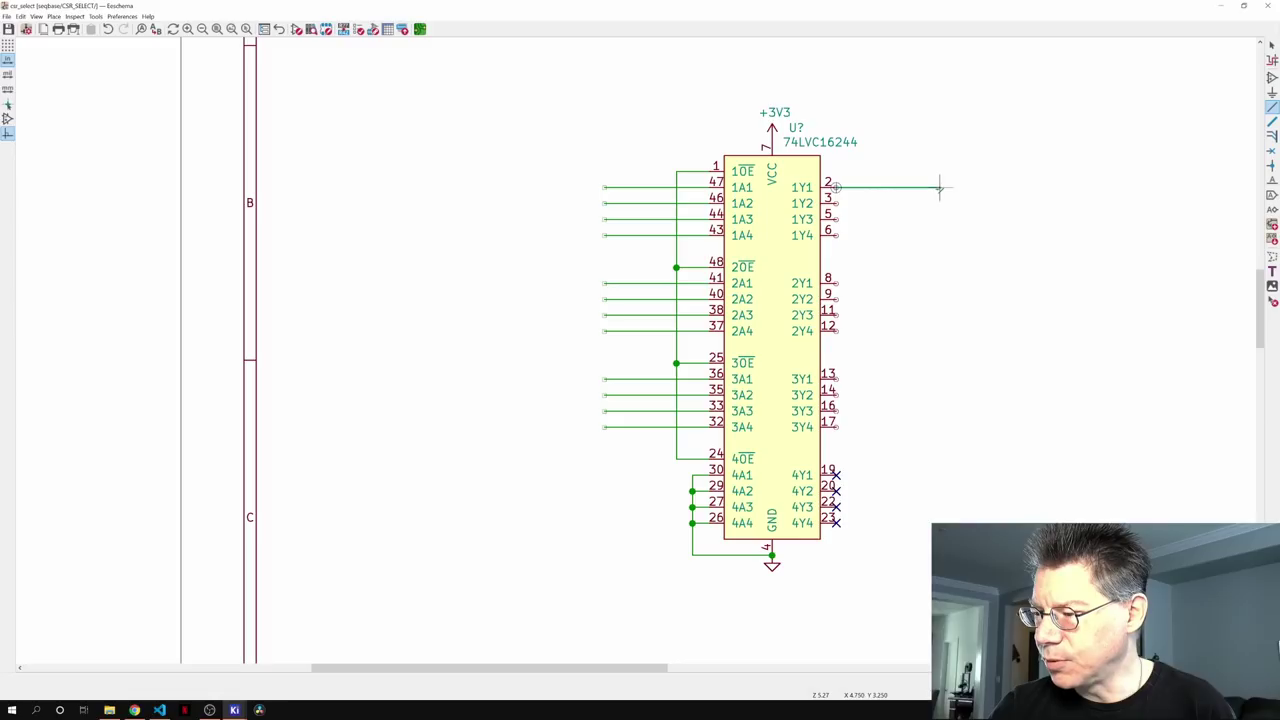
double_click(940, 187)
key("Escape")
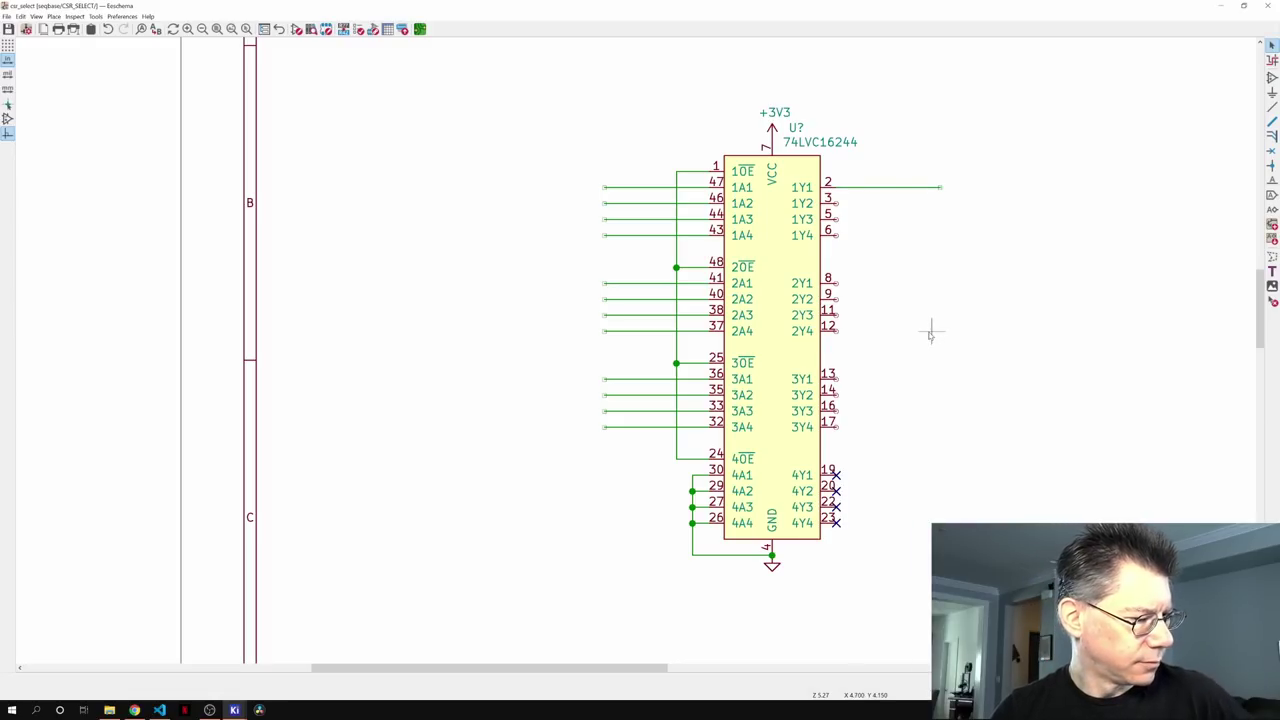
key("Insert")
key("Insert")
key("Insert")
- Duplicate the four 1Y output wires onto pins 2Y1 to 2Y4 and again onto pins 3Y1 to 3Y4
left_click_drag(956, 258, 907, 165)
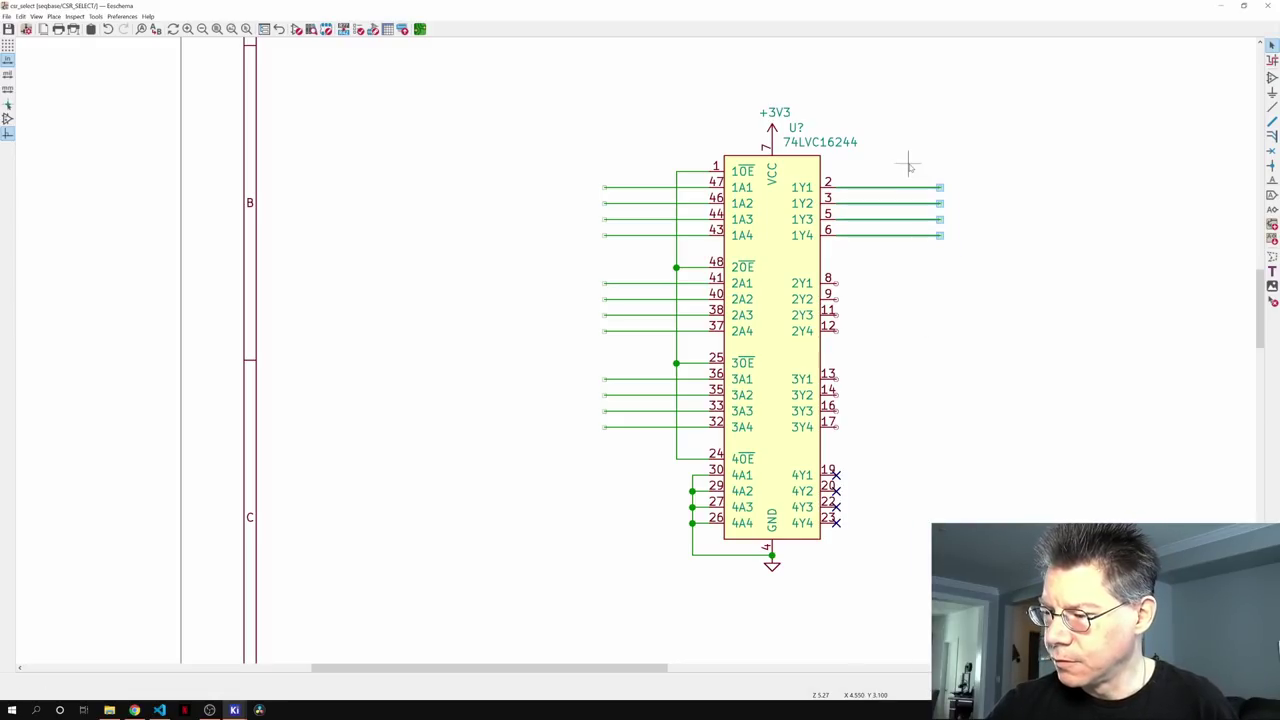
key("ctrl+d")
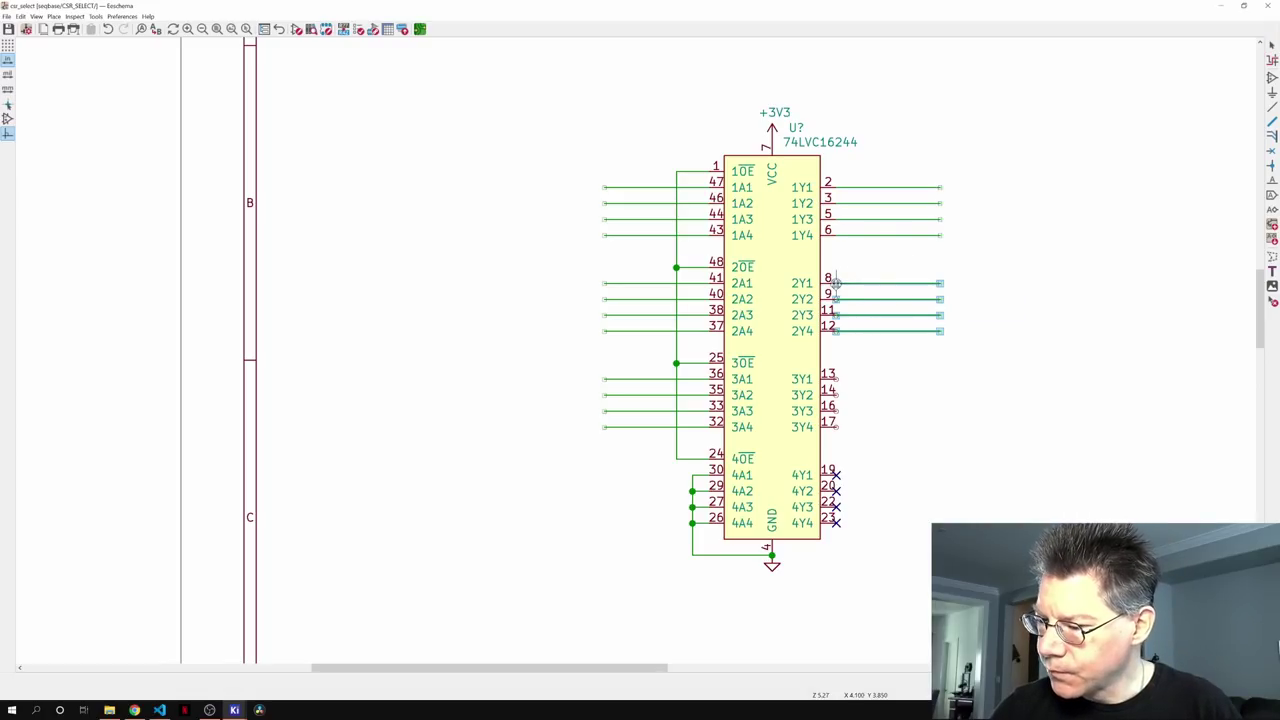
left_click(838, 290)
key("ctrl+d")
left_click(838, 386)
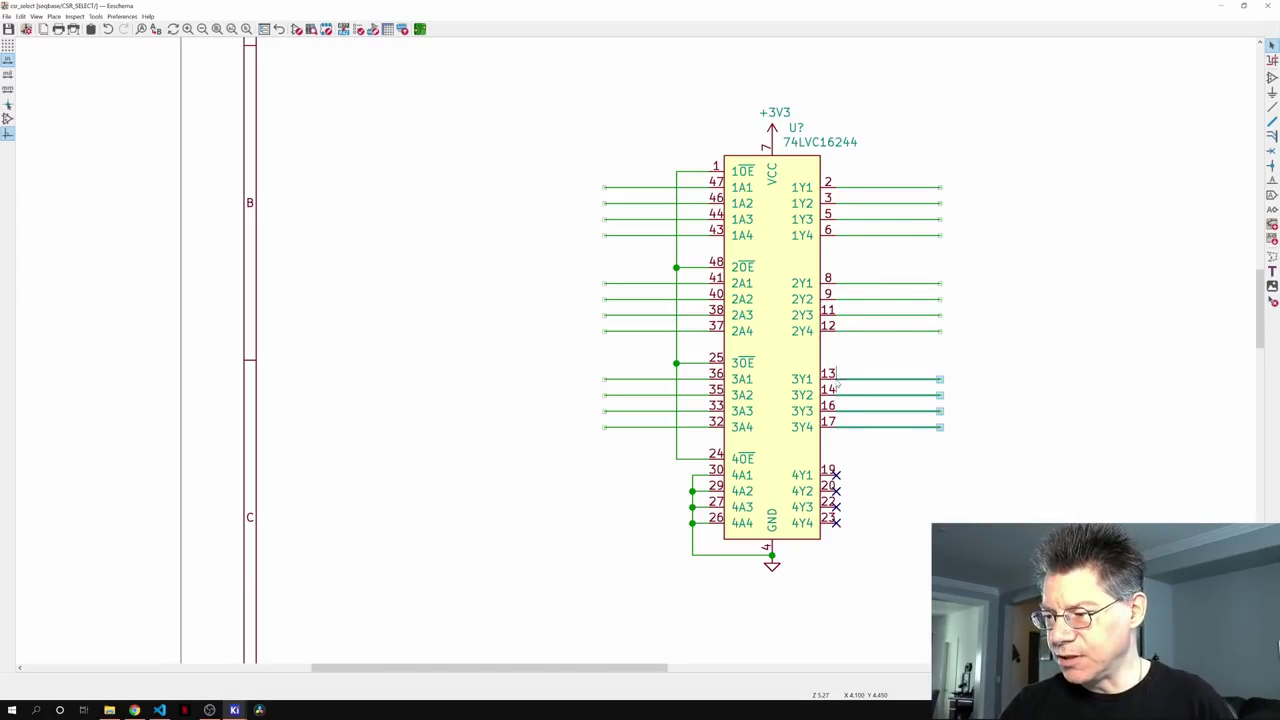
left_click(996, 414)
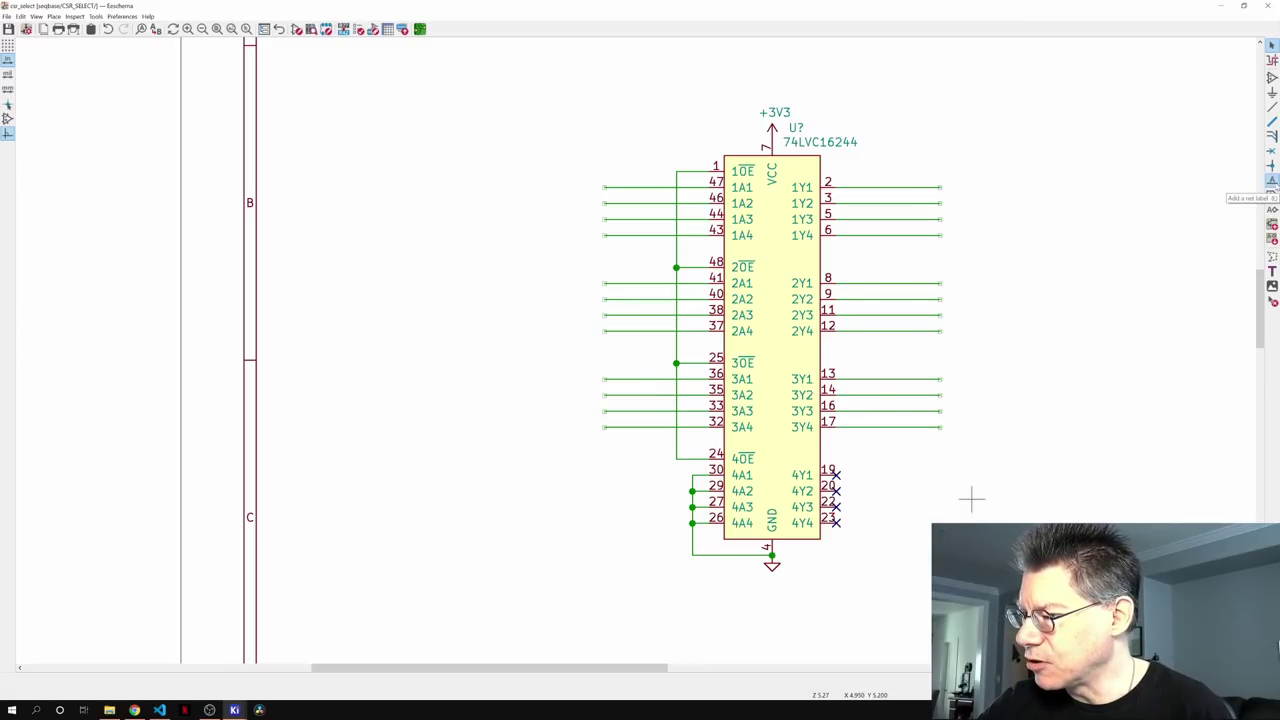
- Add a left-oriented net label CSR_NUM0 in line with the 1Y1 output wire, a short distance beyond its free end
left_click(1272, 181)
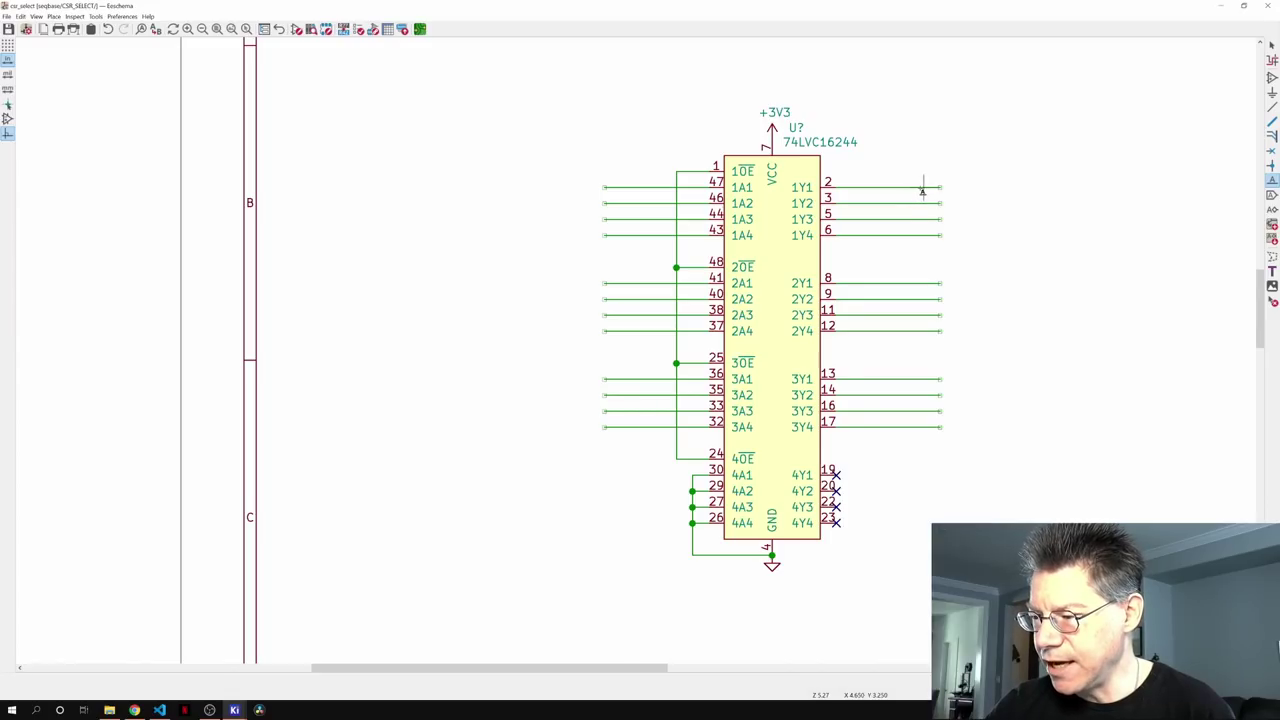
left_click(1058, 190)
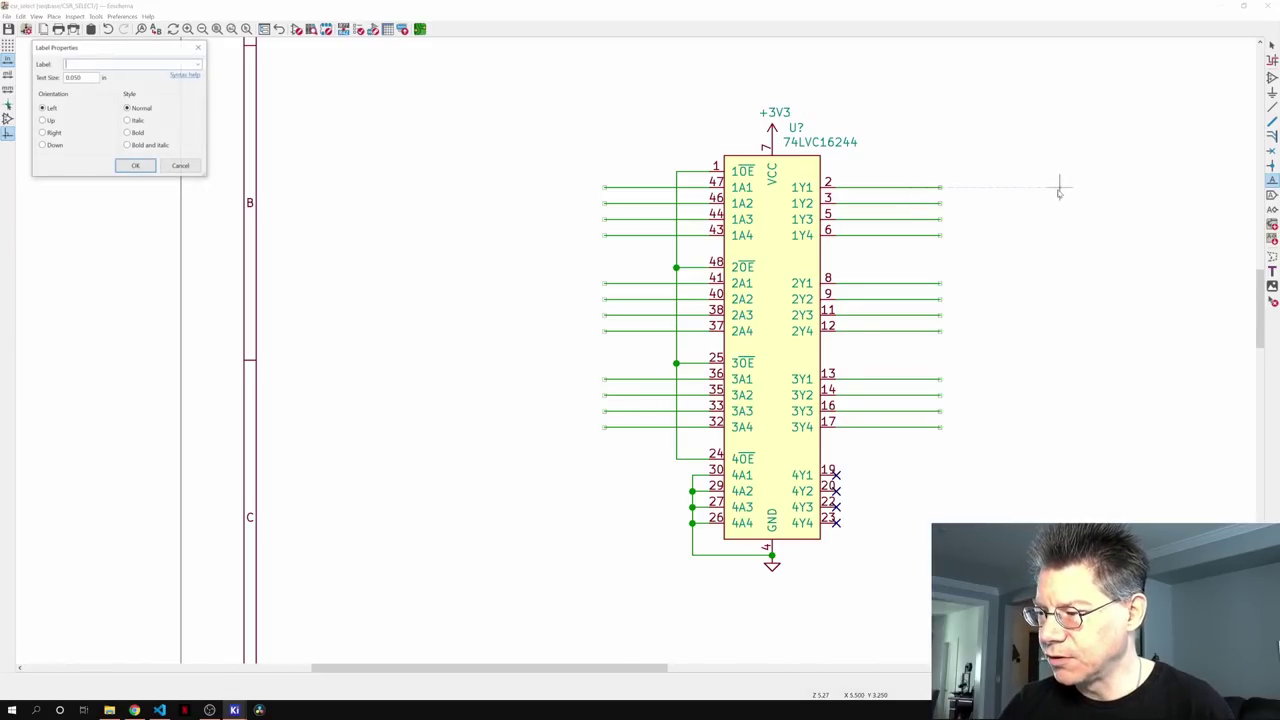
type("C")
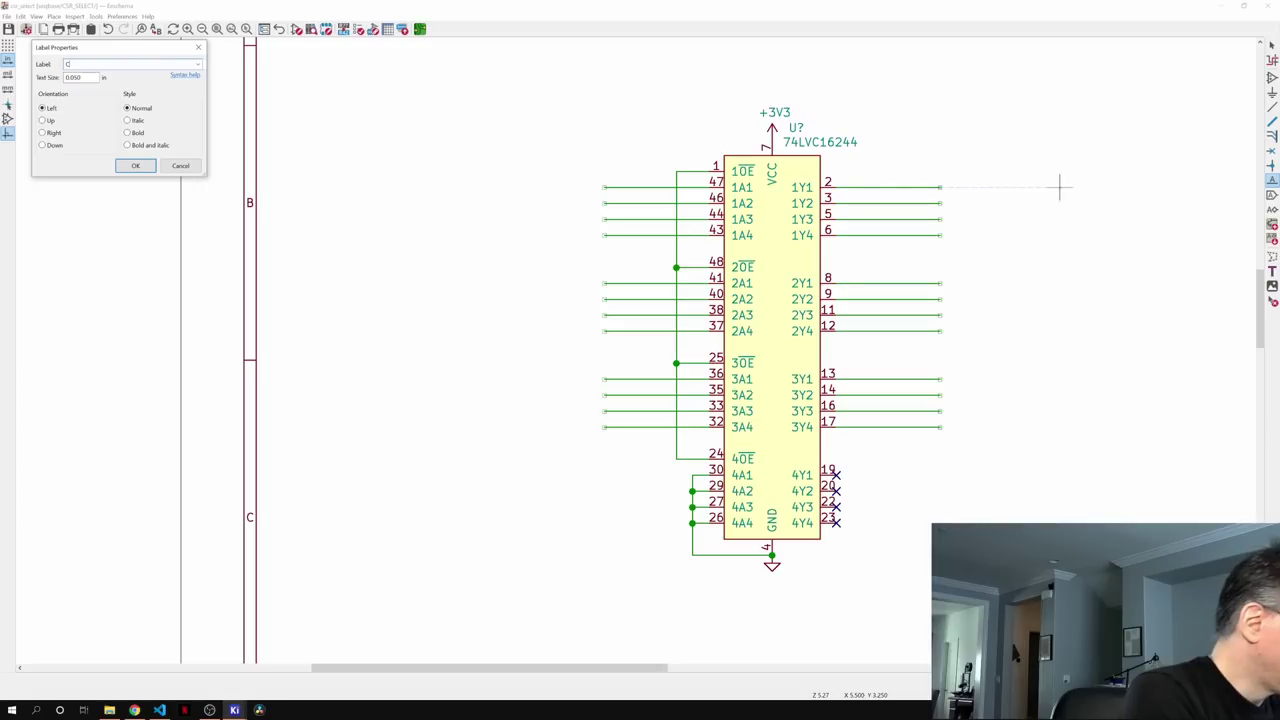
type("SR_NUM0")
key("Return")
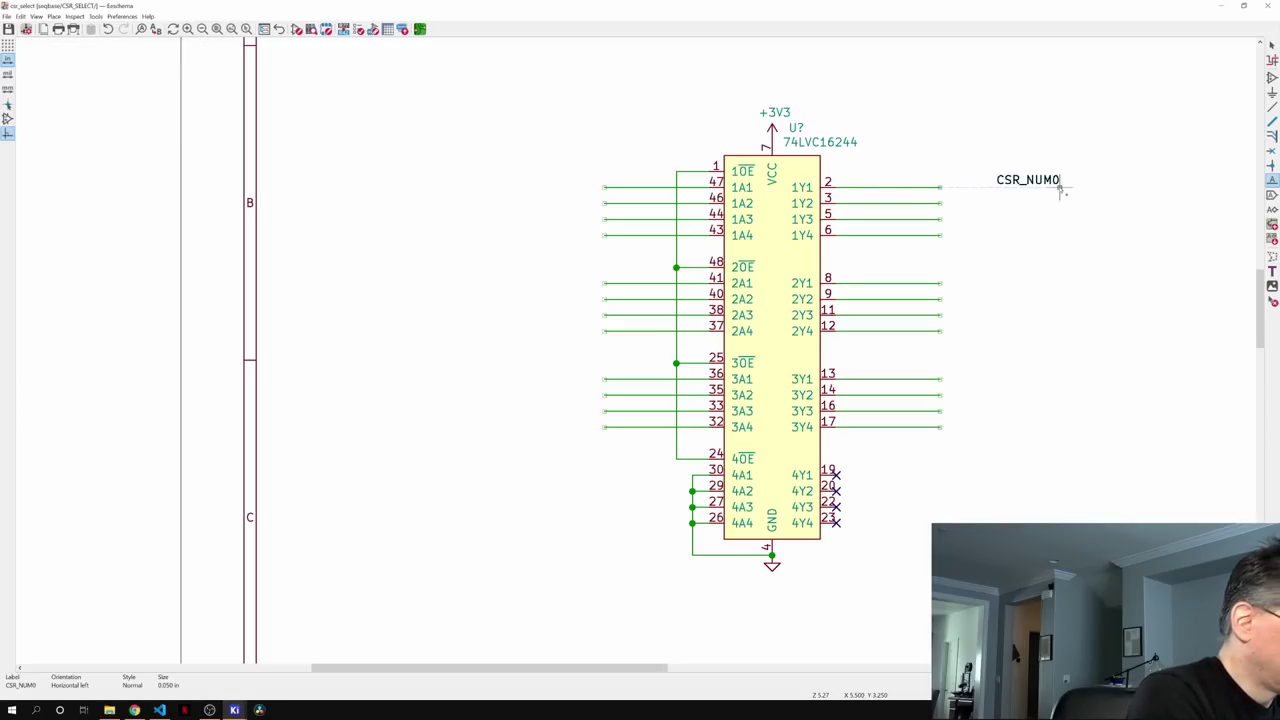
left_click(1077, 186)
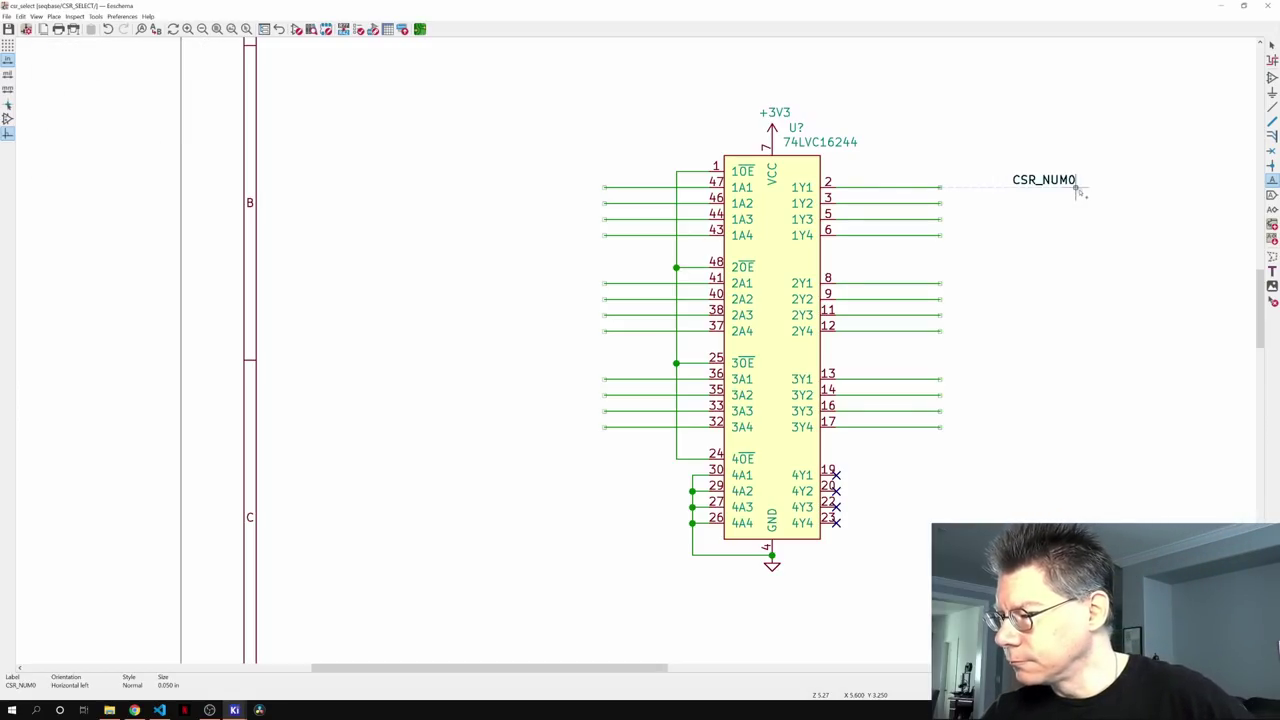
- Repeat the CSR_NUM0 label downward at 0.1 in spacing to add labels CSR_NUM1 through CSR_NUM11
key("Insert")
key("Insert")
key("Insert")
key("Insert")
key("Insert")
key("Insert")
key("Insert")
key("Insert")
key("Insert")
key("Insert")
key("Insert")
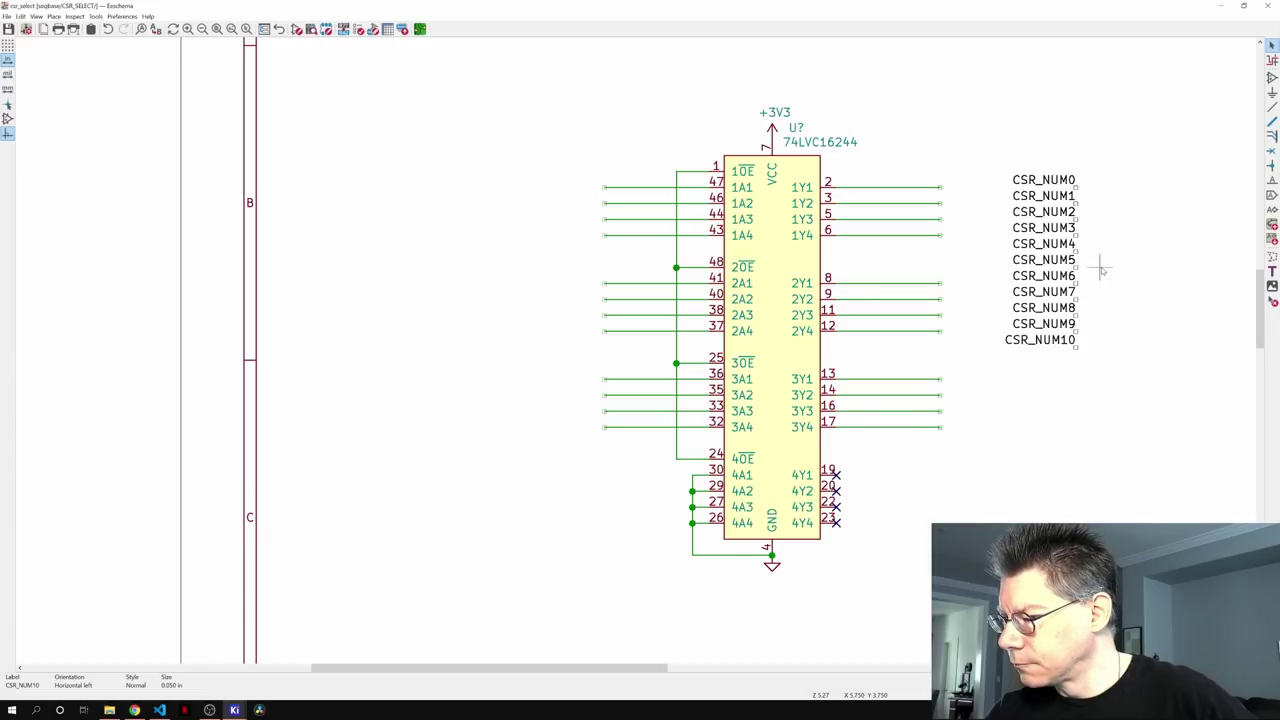
- Move labels CSR_NUM0–3 onto the 1Y output wires, CSR_NUM4–7 onto the 2Y wires and CSR_NUM8–11 onto the 3Y wires
left_click_drag(1001, 163, 1093, 241)
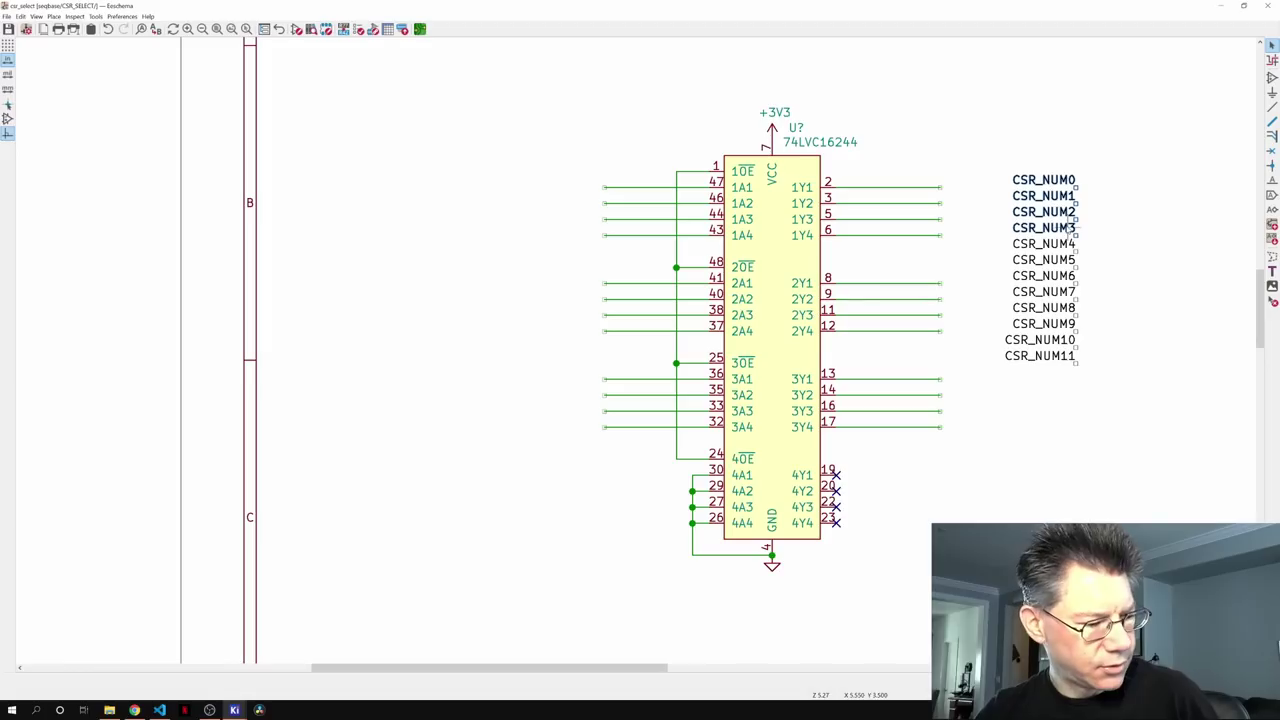
left_click_drag(1073, 222, 925, 223)
left_click_drag(1005, 236, 930, 332)
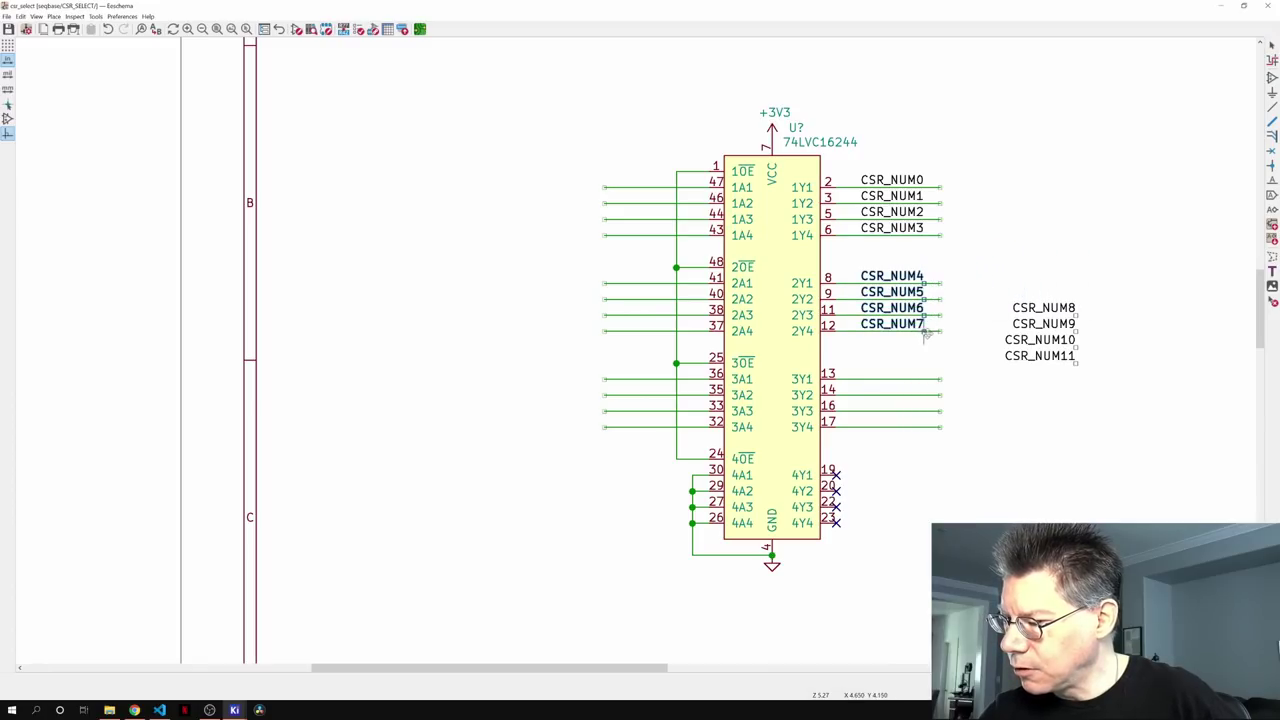
left_click_drag(984, 281, 924, 430)
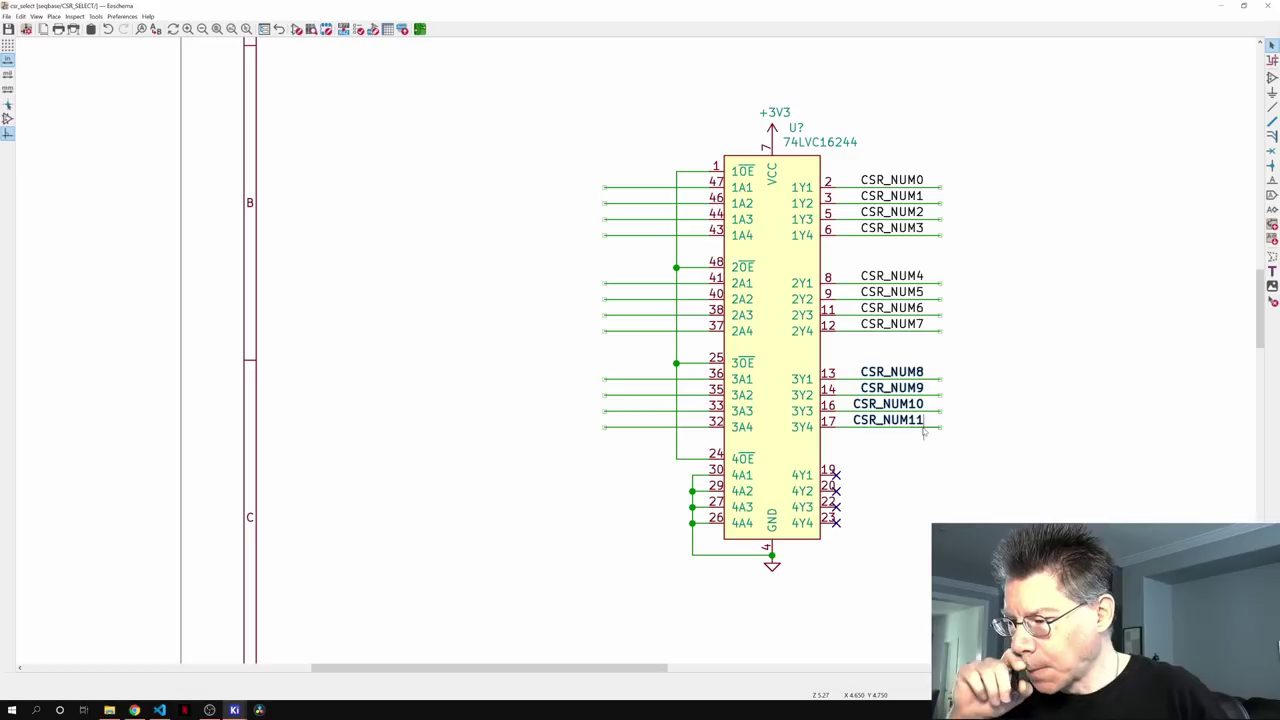
- Place downward-slanting wire-to-bus entries on the free ends of all twelve output wires, from 1Y1 to 3Y4
key("w")
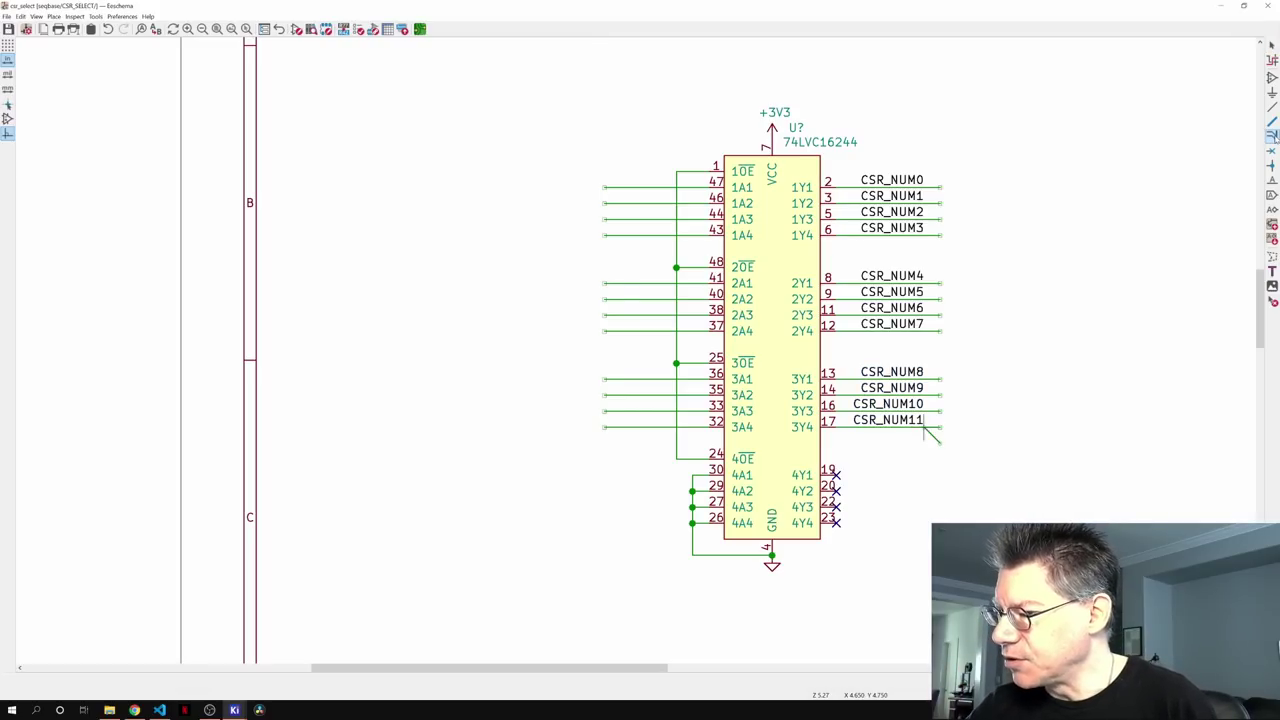
left_click(940, 203)
left_click(940, 219)
left_click(940, 235)
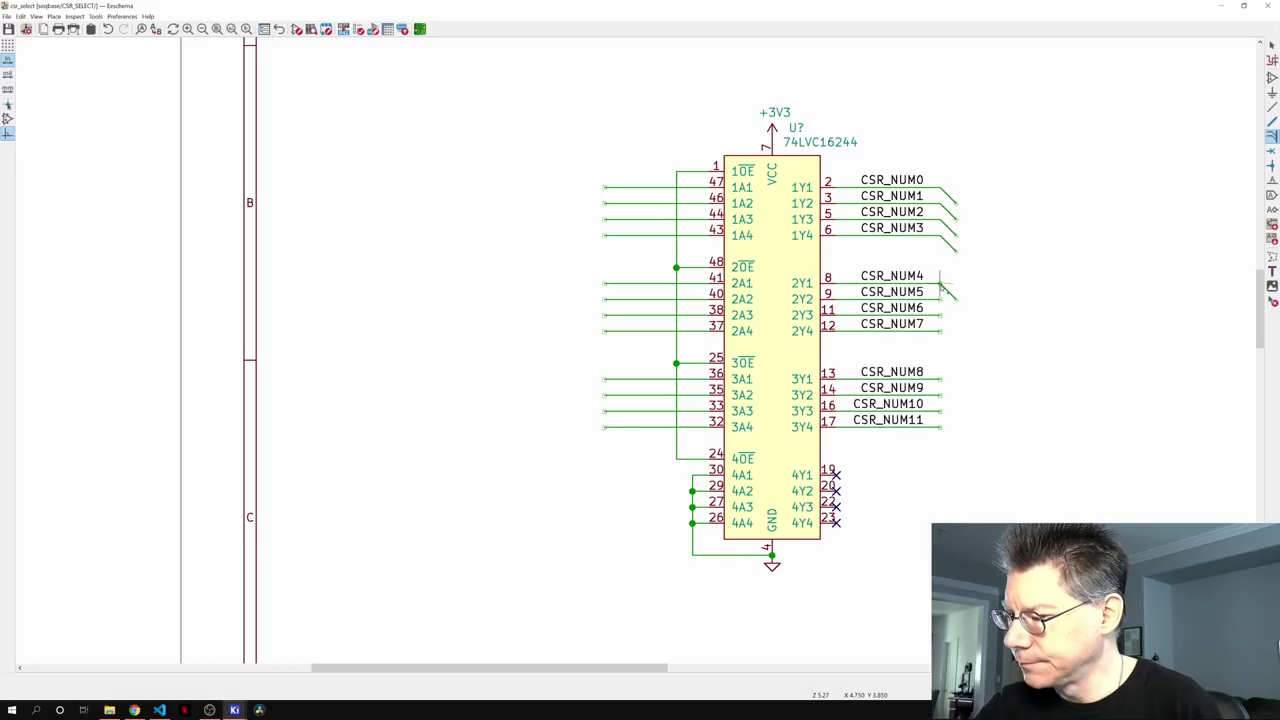
left_click(940, 283)
left_click(940, 299)
left_click(940, 315)
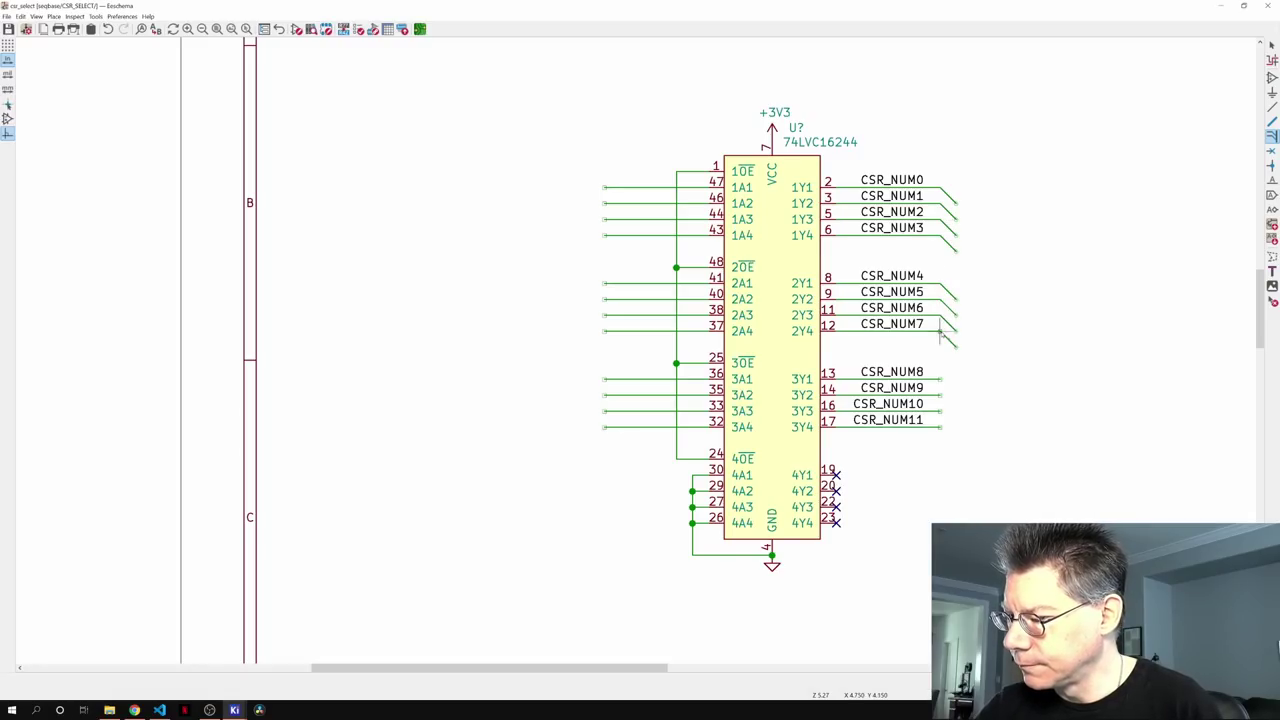
left_click(940, 331)
left_click(940, 379)
left_click(940, 395)
left_click(940, 411)
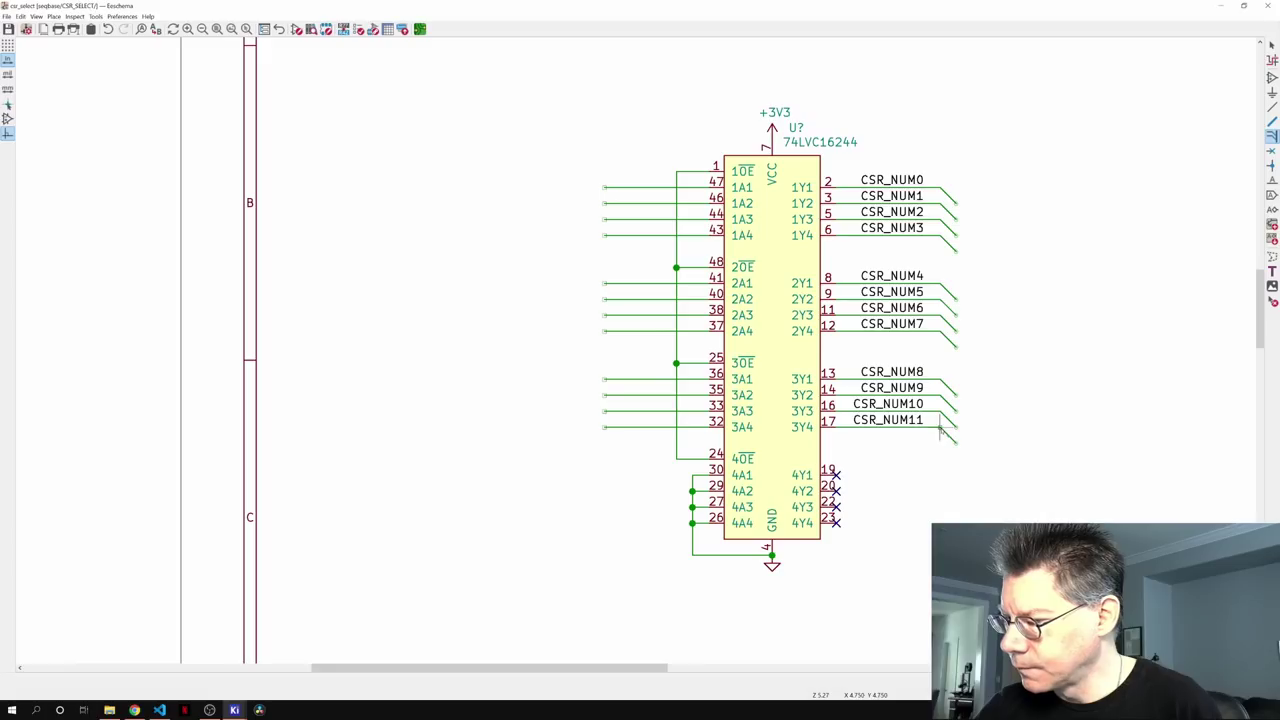
left_click(940, 427)
- Draw a vertical bus about 1.6 in long along the ends of the twelve output bus entries
key("b")
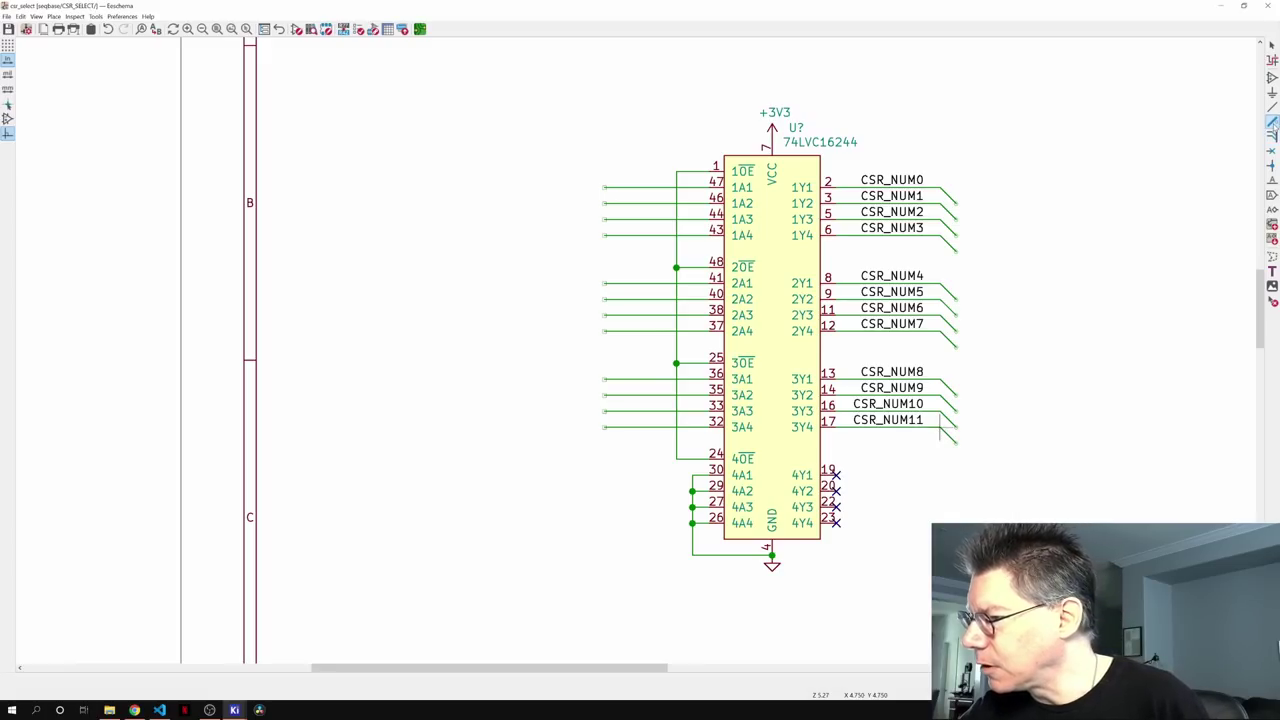
left_click(957, 189)
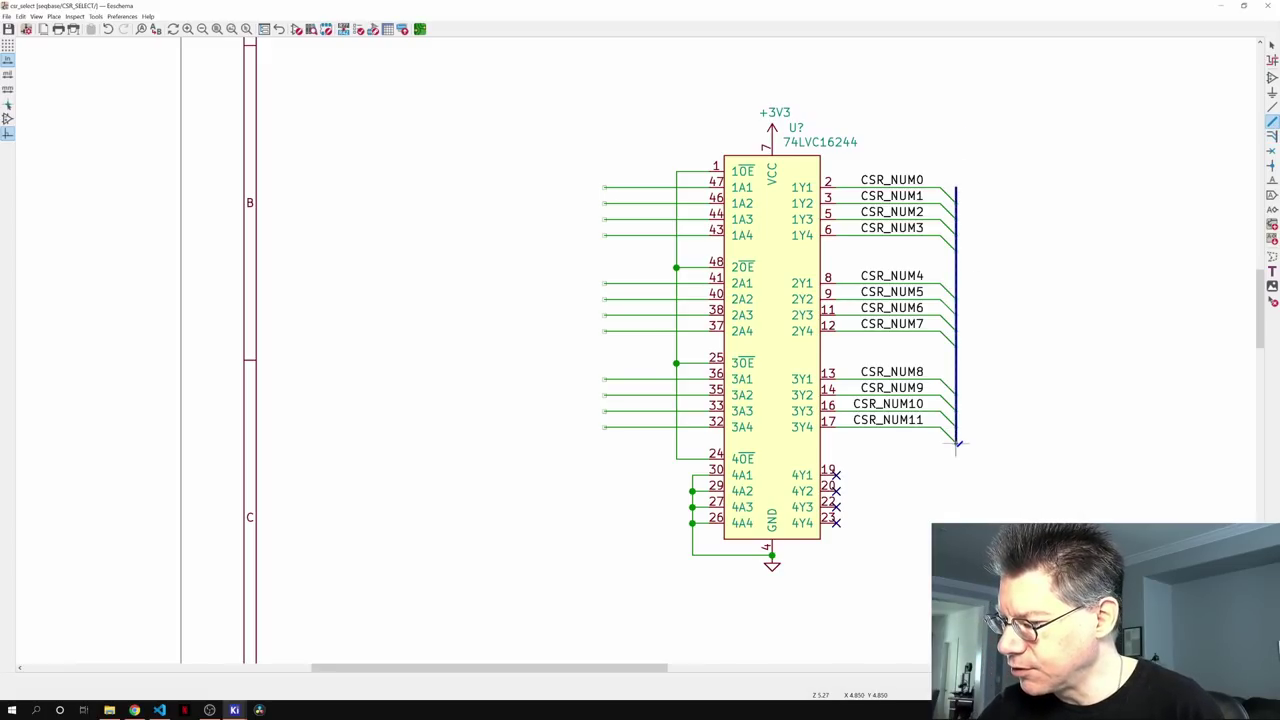
double_click(956, 442)
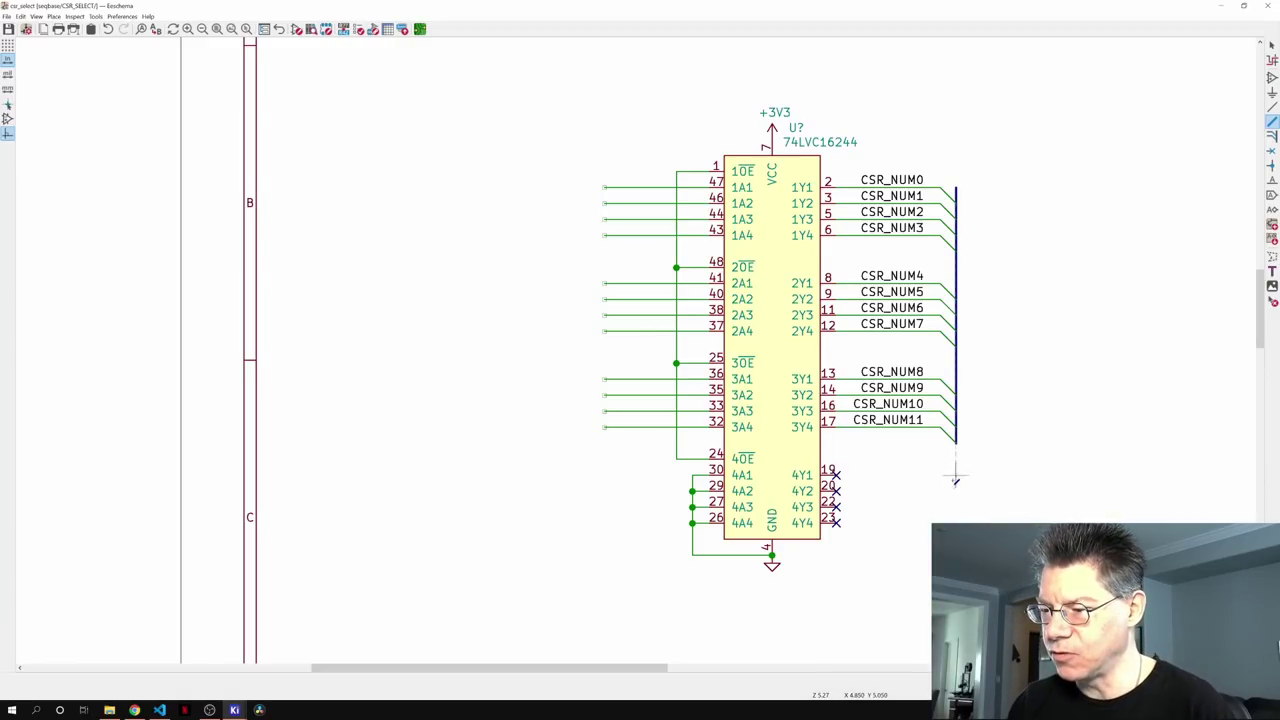
middle_click_drag(954, 480, 823, 482)
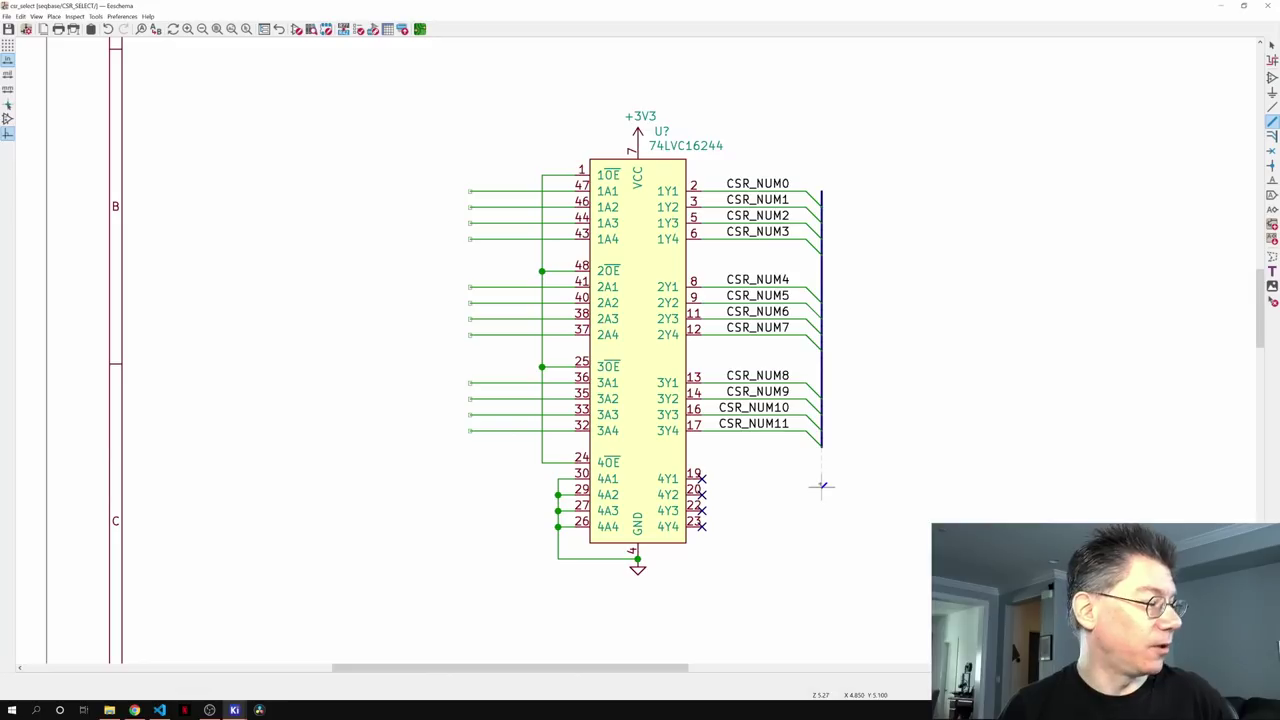
scroll(822, 486, "down", 3)
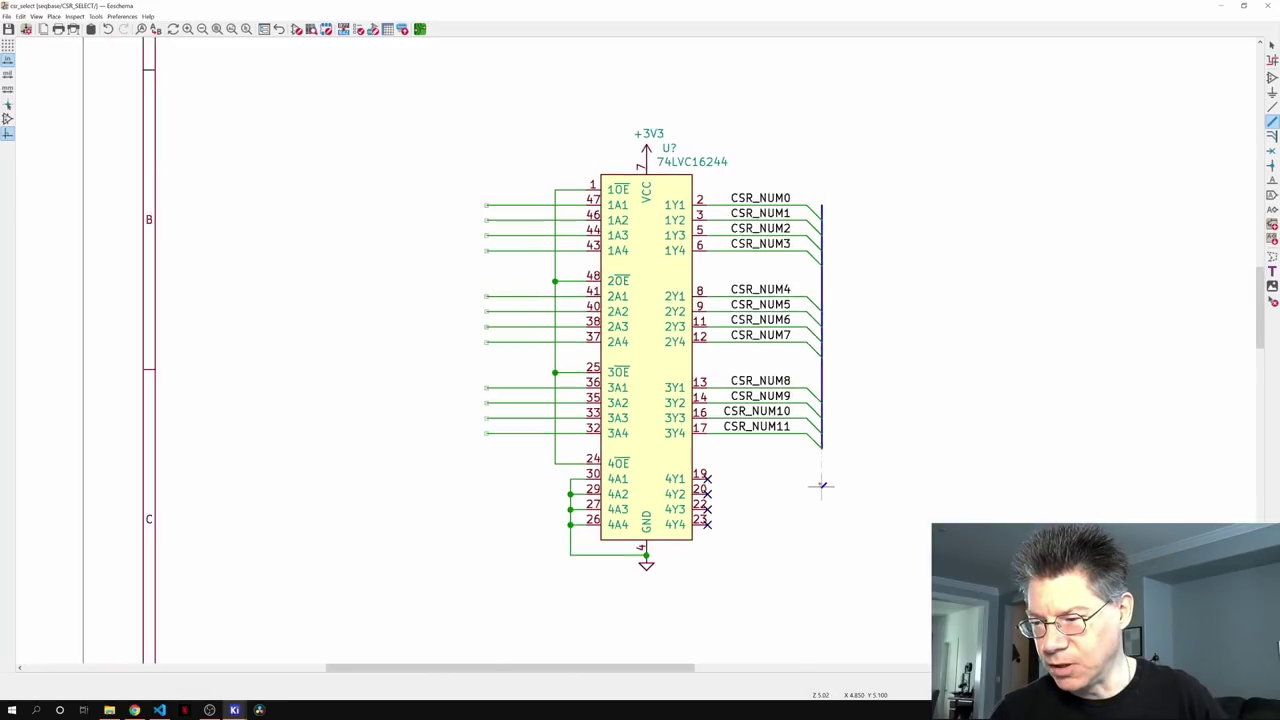
middle_click_drag(821, 488, 763, 410)
key("Escape")
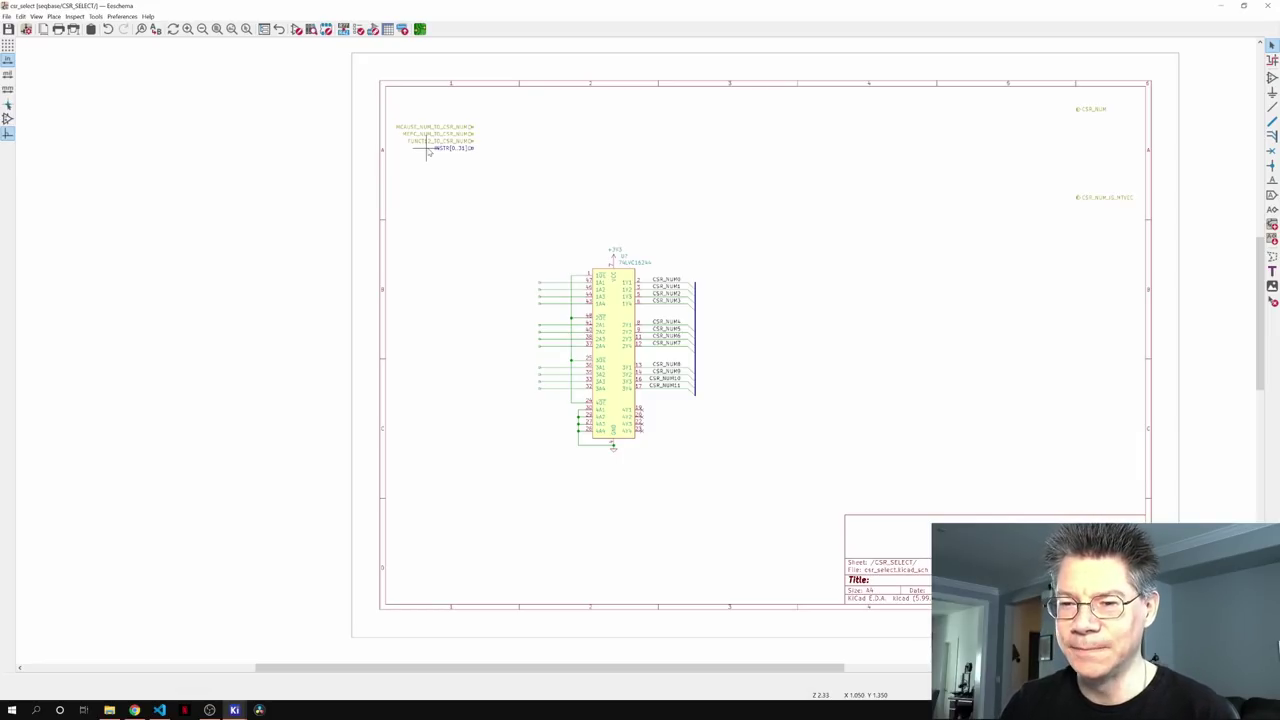
- Look through the SEQ_ROM_EN and BAD_INSTR subsheets for an inverter that can be reused
left_click(280, 29)
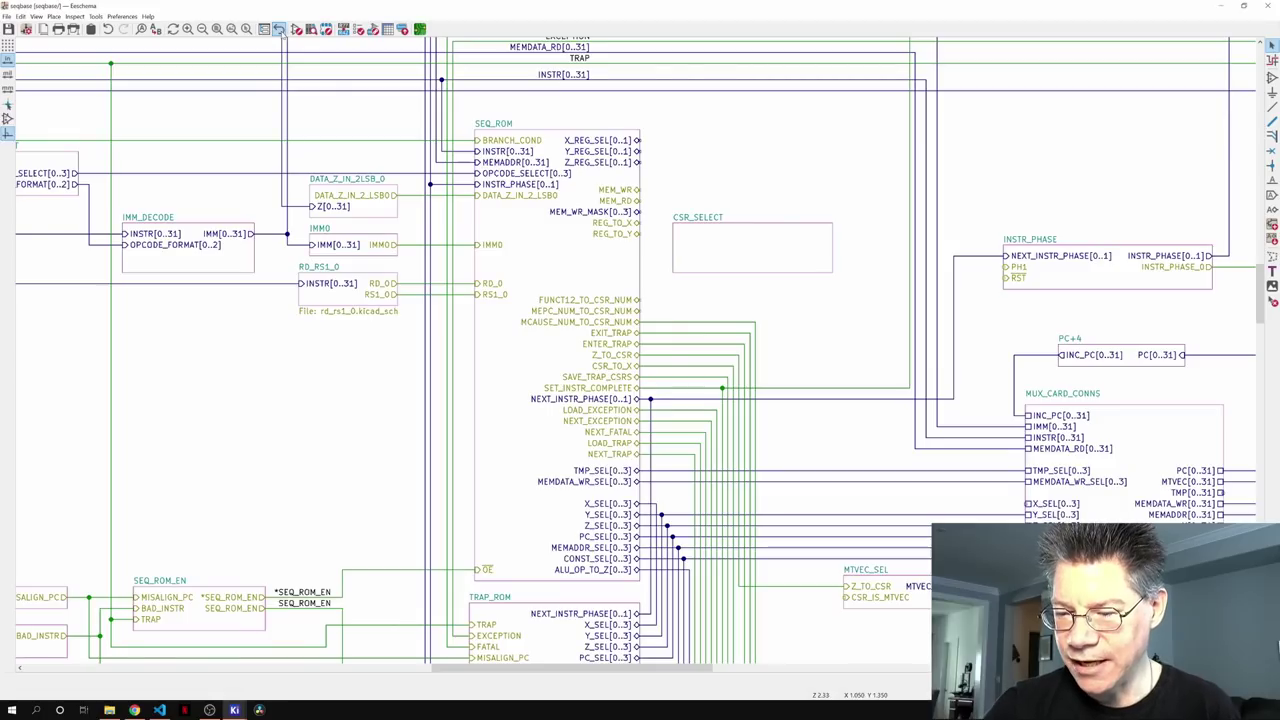
scroll(930, 375, "up", 3)
middle_click_drag(675, 570, 743, 515)
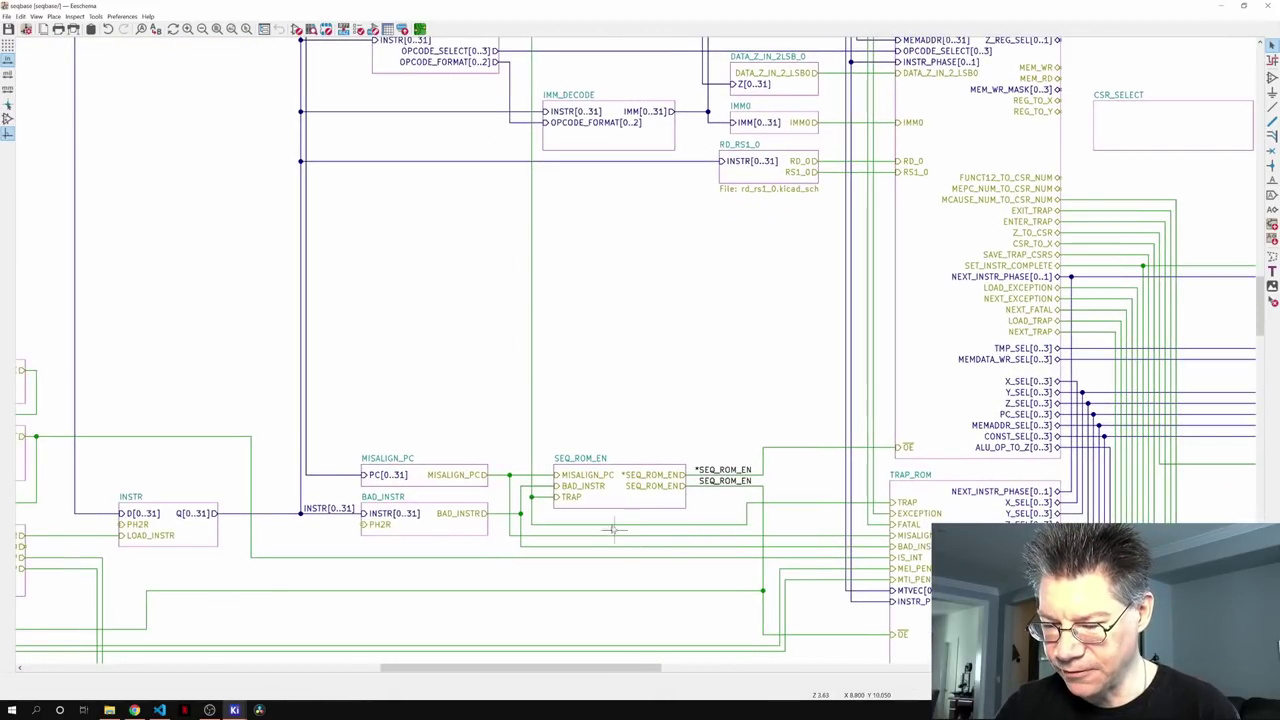
double_click(619, 500)
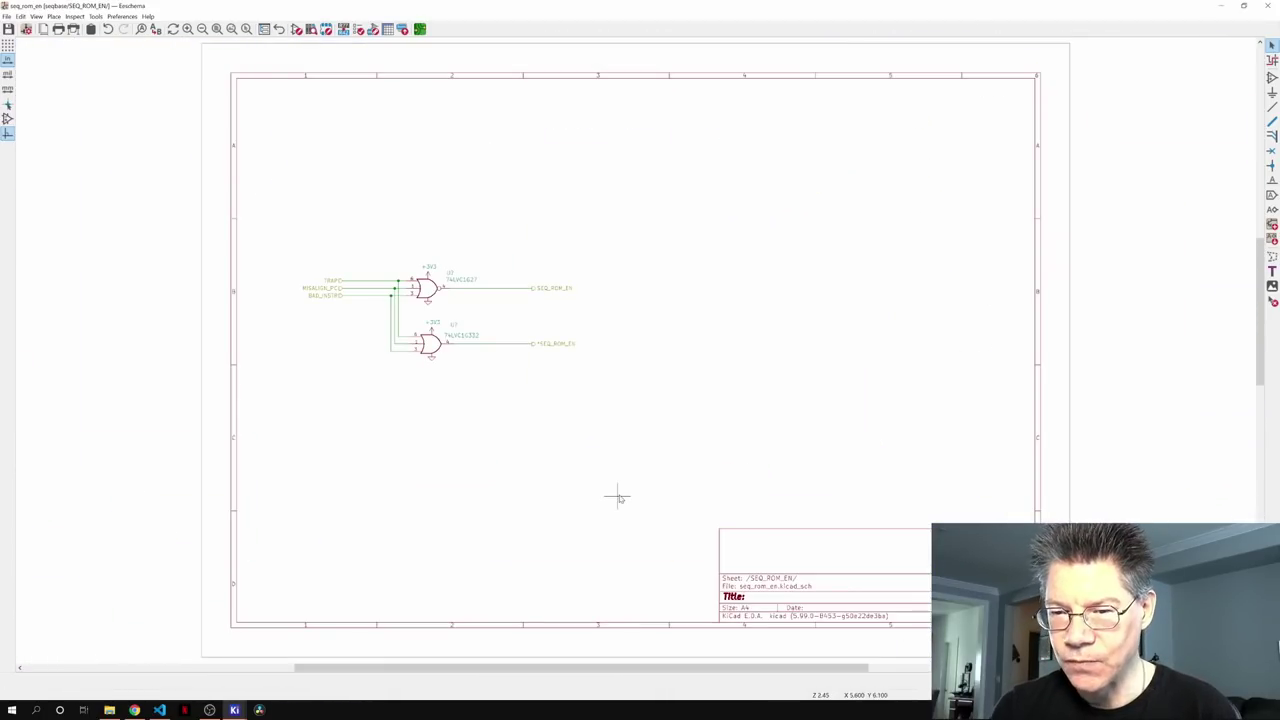
left_click(280, 29)
double_click(457, 528)
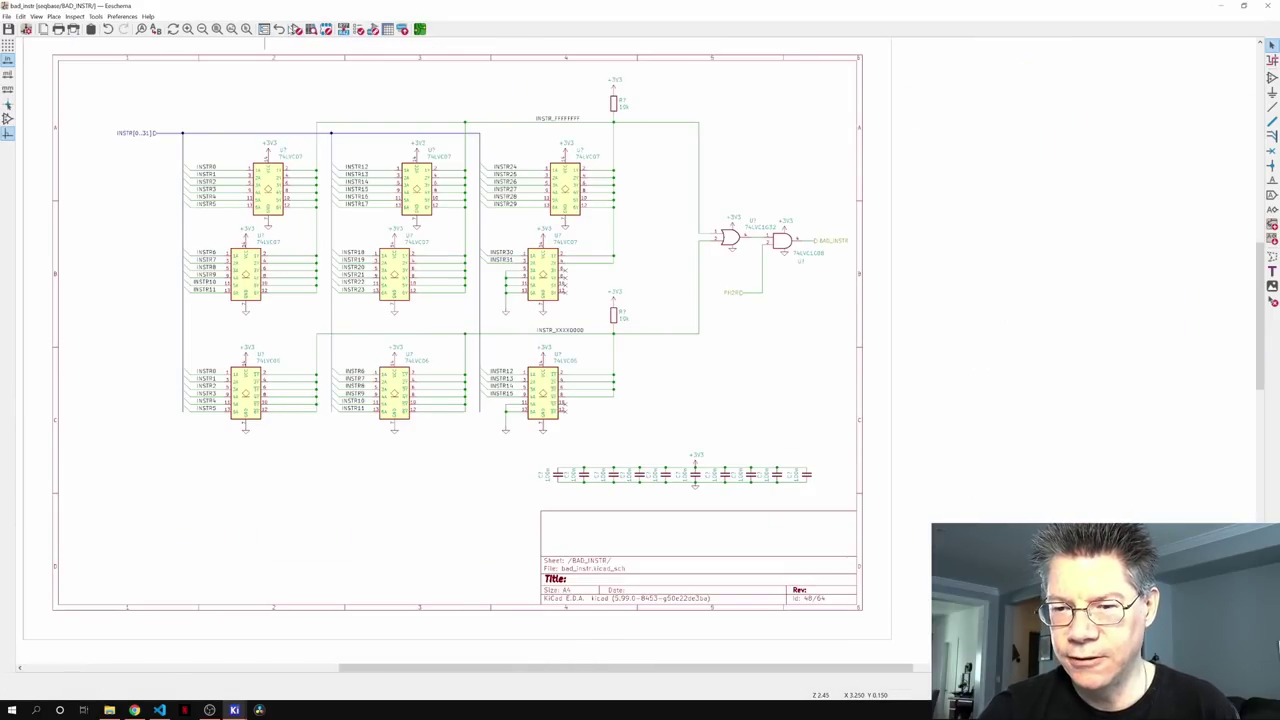
- Open the INSTR subsheet and copy its 74LVC1G04 inverter together with the power symbols
left_click(280, 29)
scroll(591, 497, "up", 3)
double_click(527, 480)
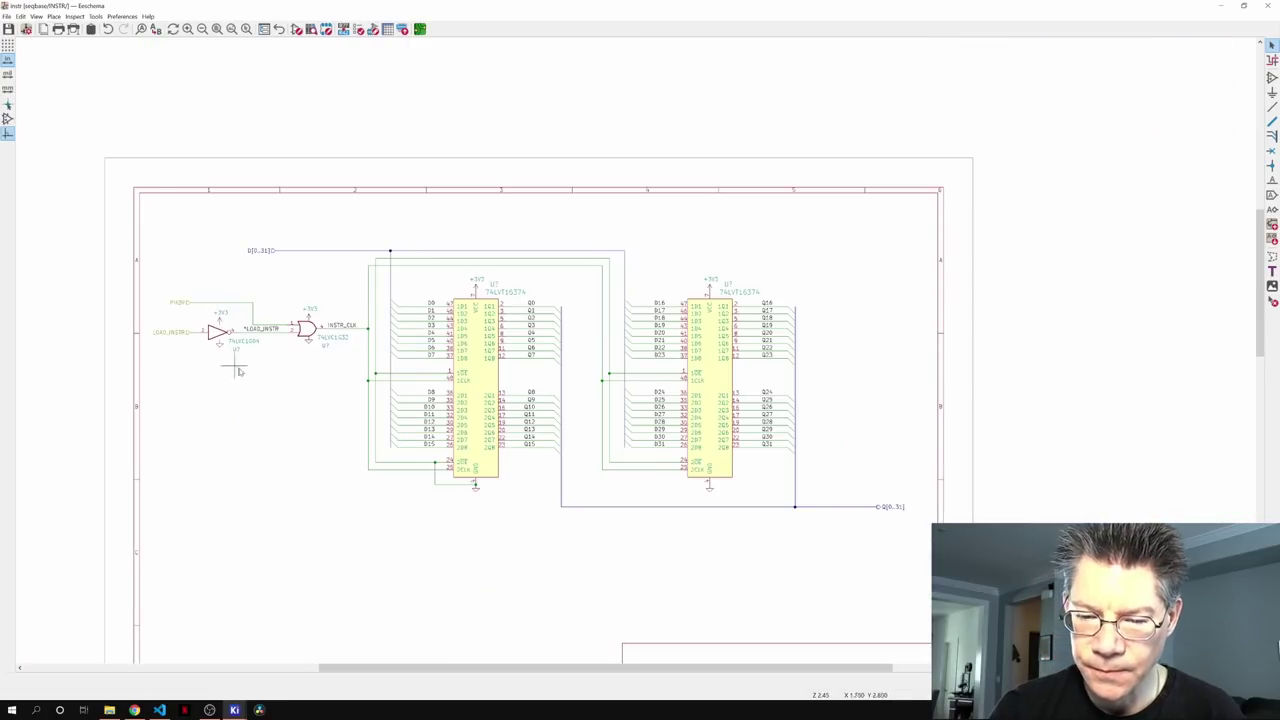
left_click_drag(242, 357, 199, 313)
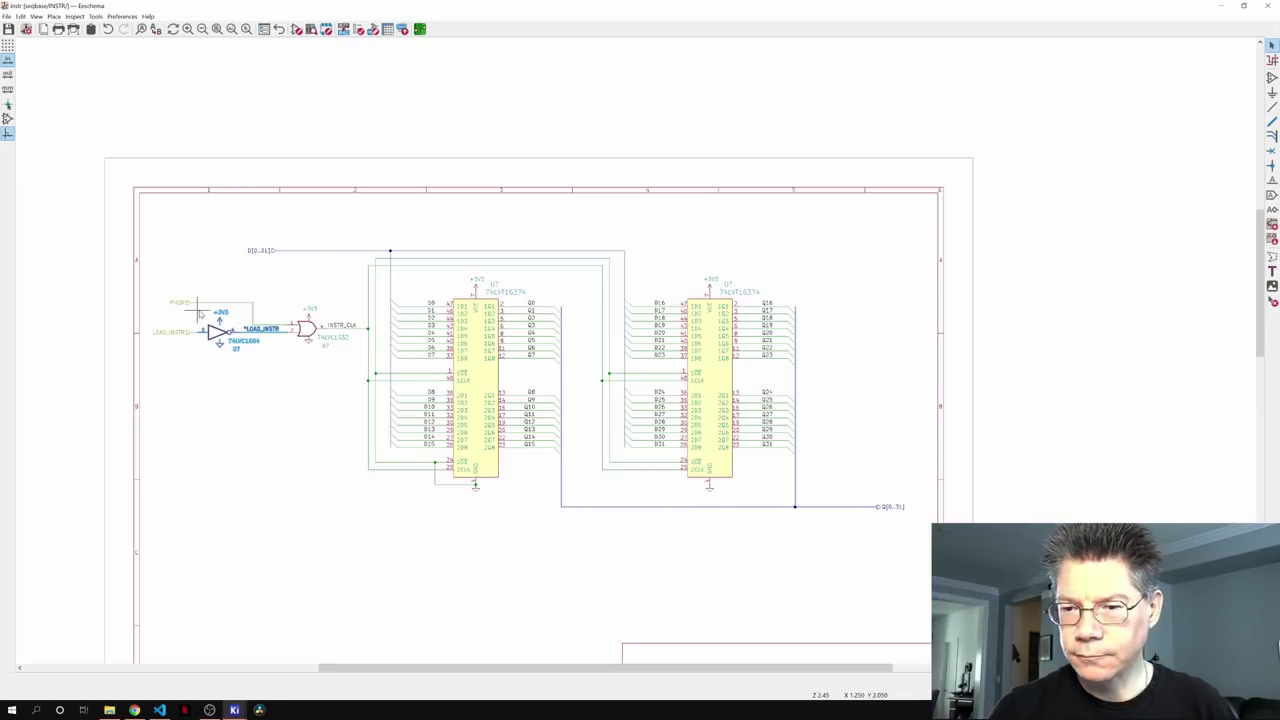
- Paste the copied inverter beside the input labels in the CSR_SELECT subsheet and delete its leftover *LOAD_INSTR output wire and label
left_click(281, 29)
scroll(710, 395, "up", 5)
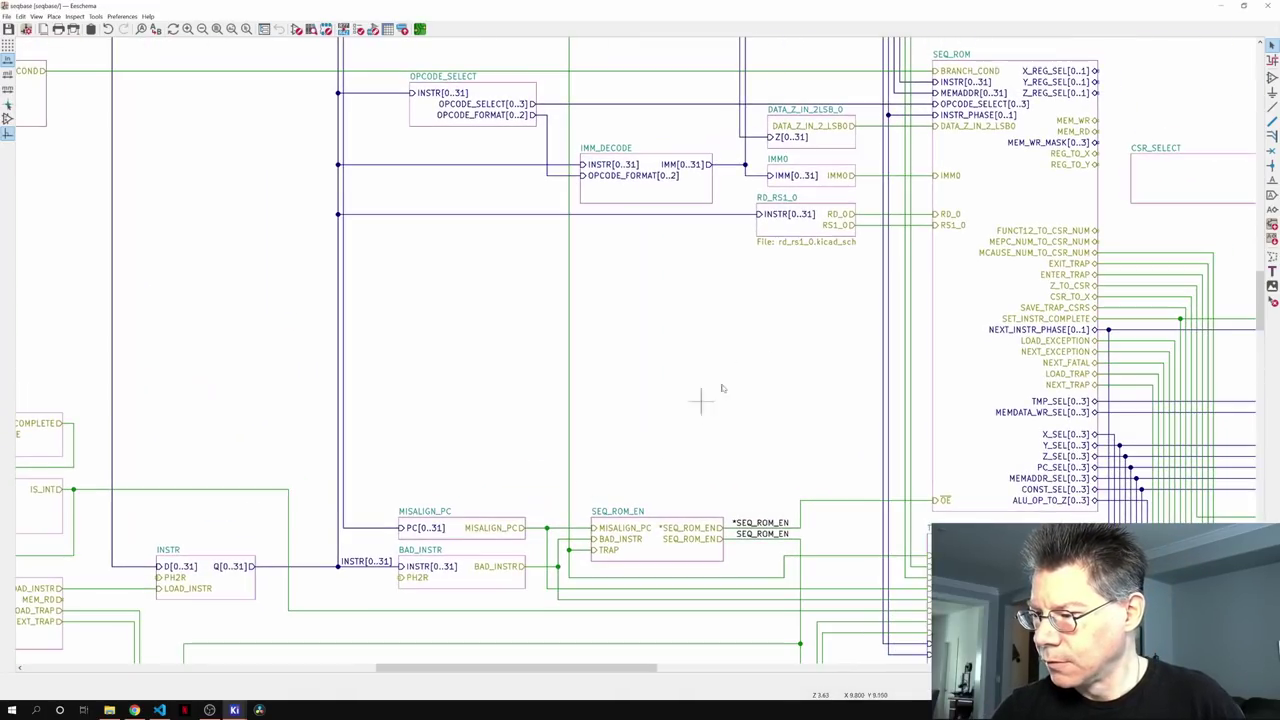
double_click(929, 306)
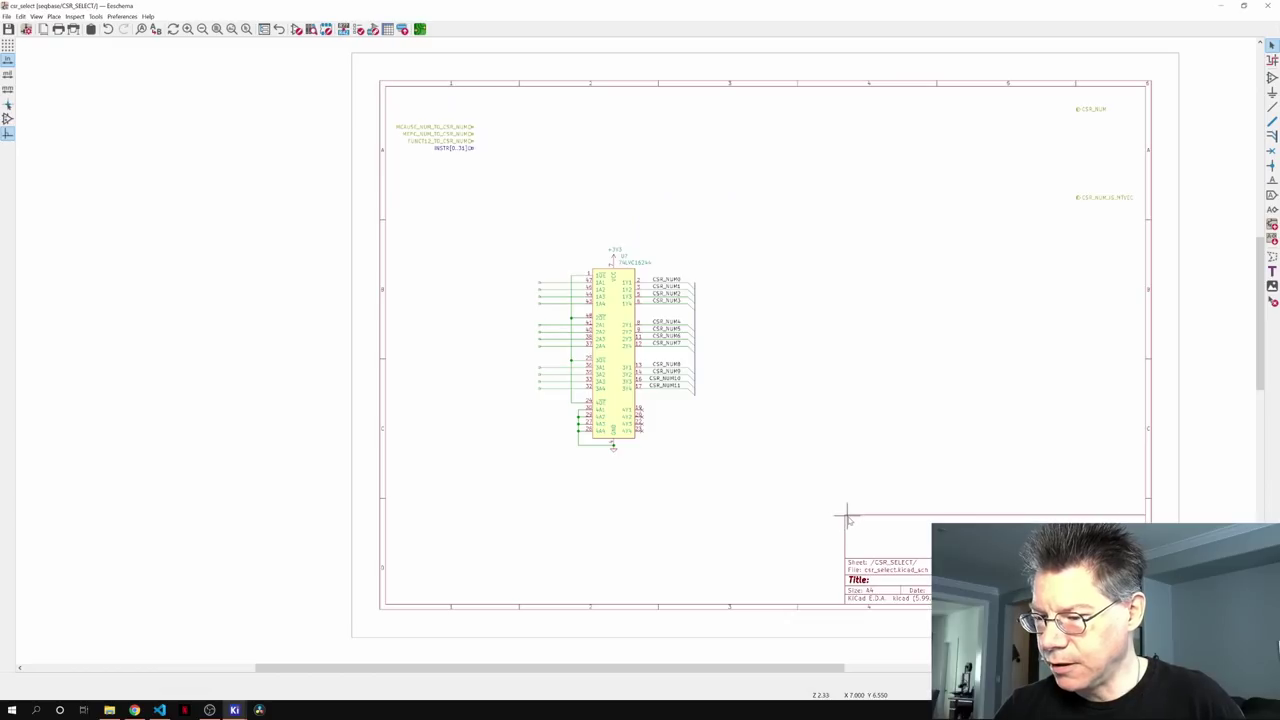
scroll(818, 494, "up", 2)
scroll(818, 494, "left", 2)
key("ctrl+v")
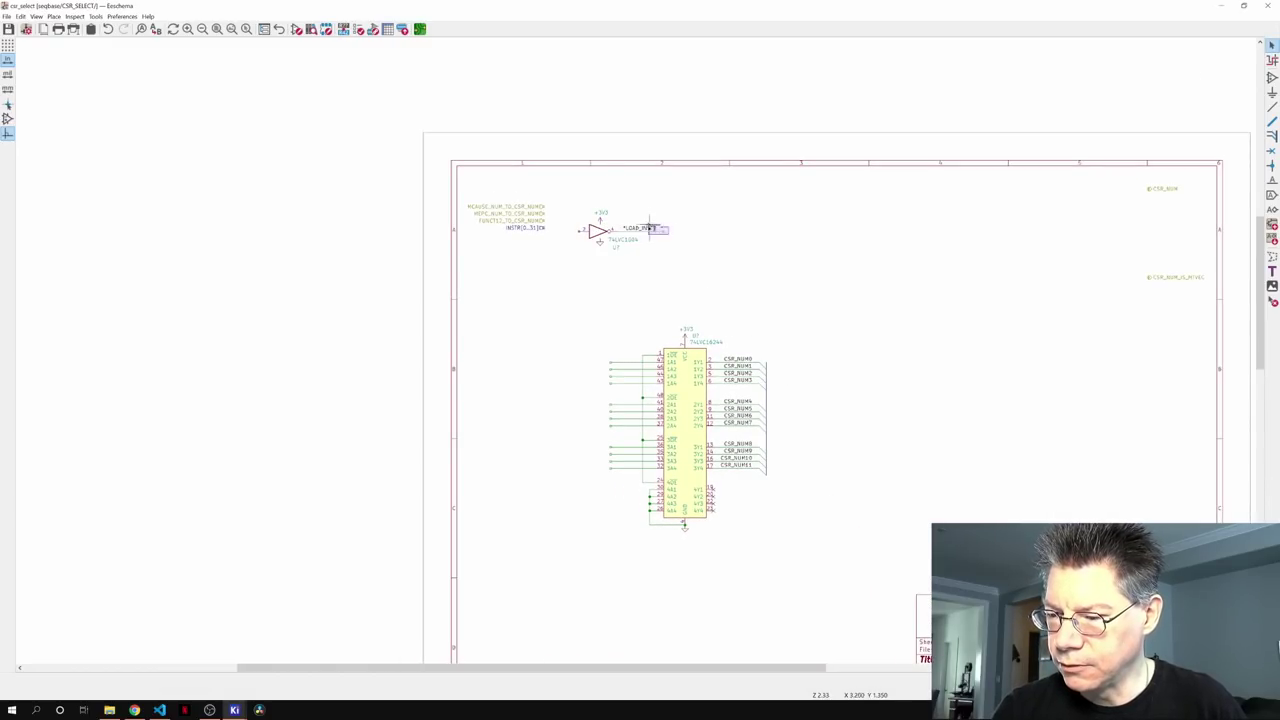
left_click(642, 222)
key("Delete")
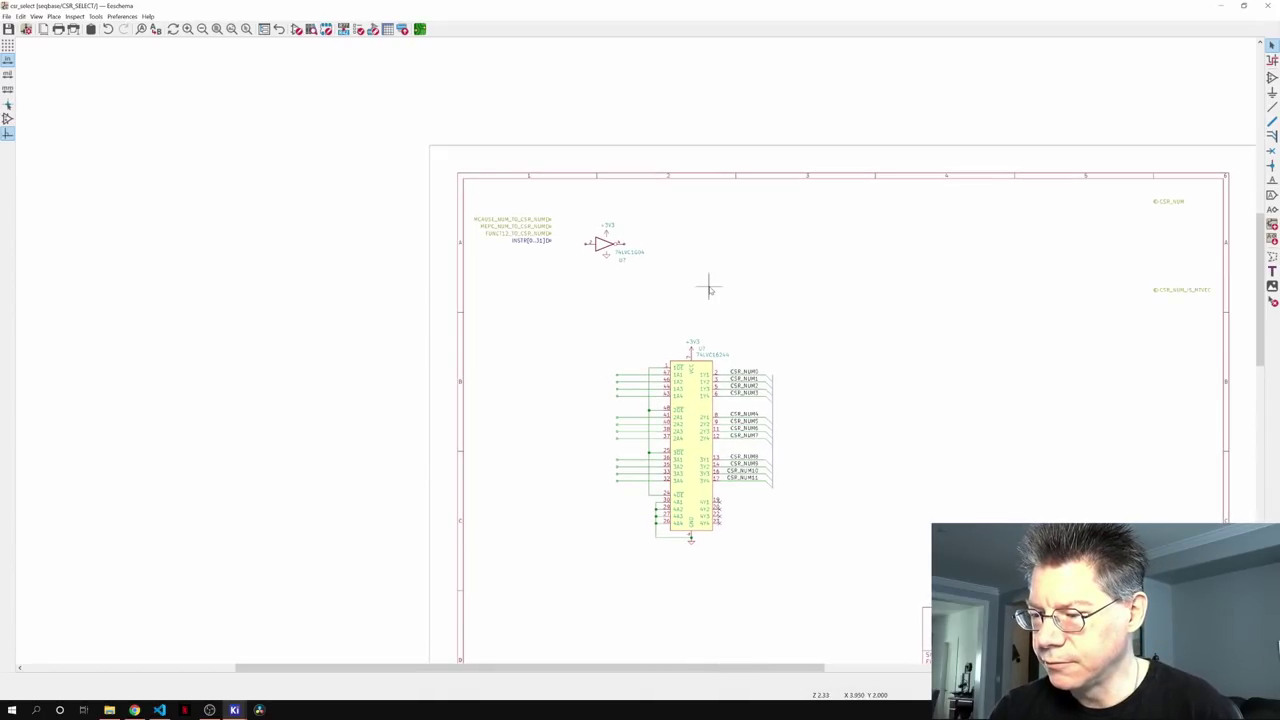
- Duplicate the 74LVC1G04 inverter with its power symbols twice, stacking the copies directly below the original
left_click_drag(645, 278, 578, 218)
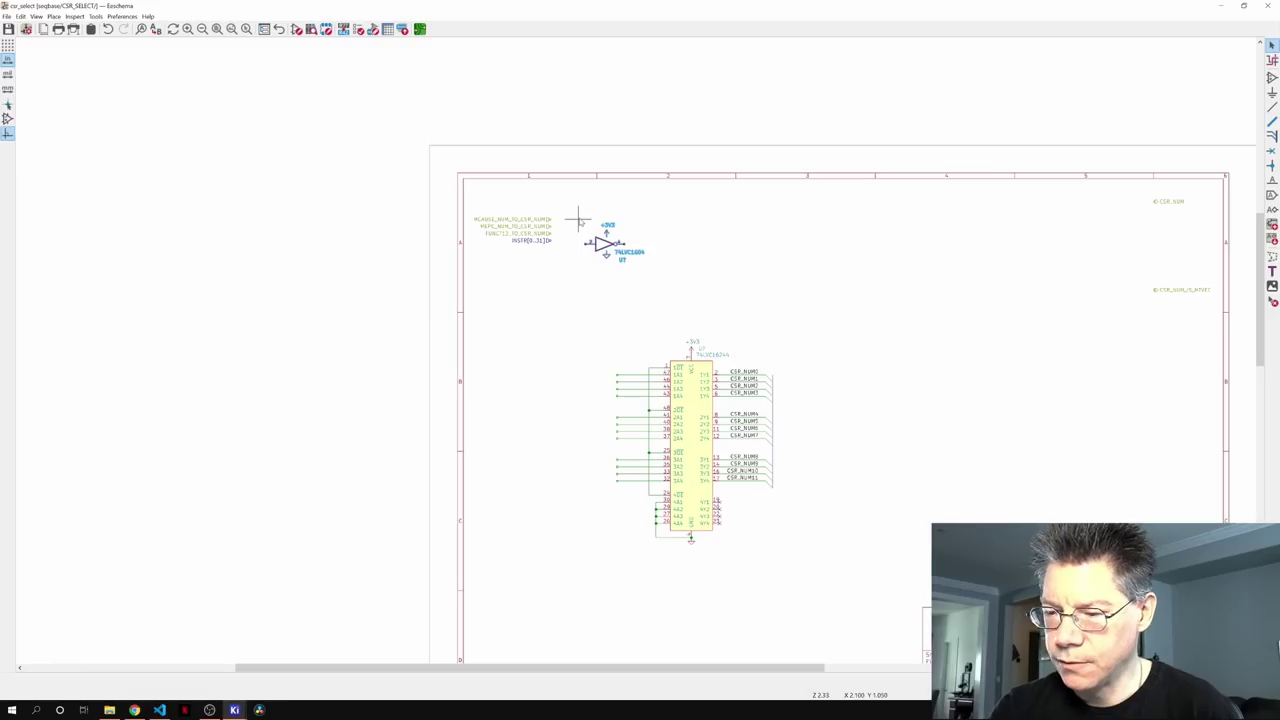
key("ctrl+d")
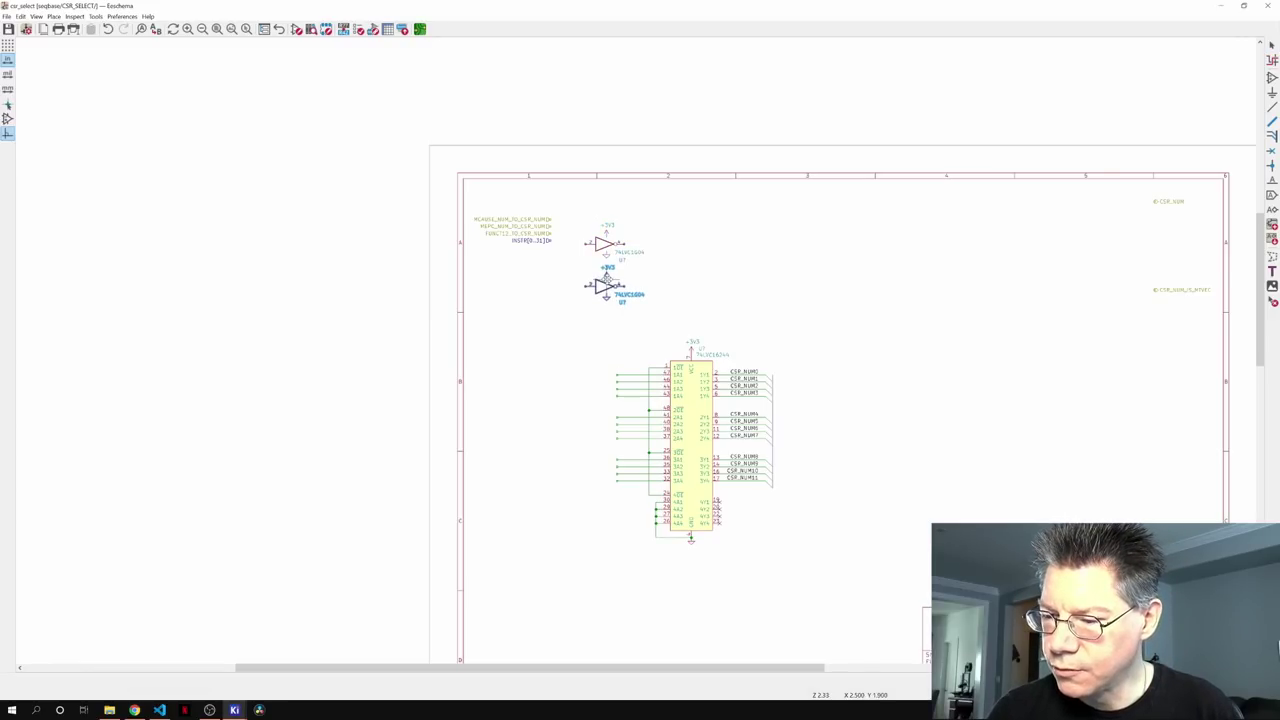
left_click(607, 279)
key("ctrl+d")
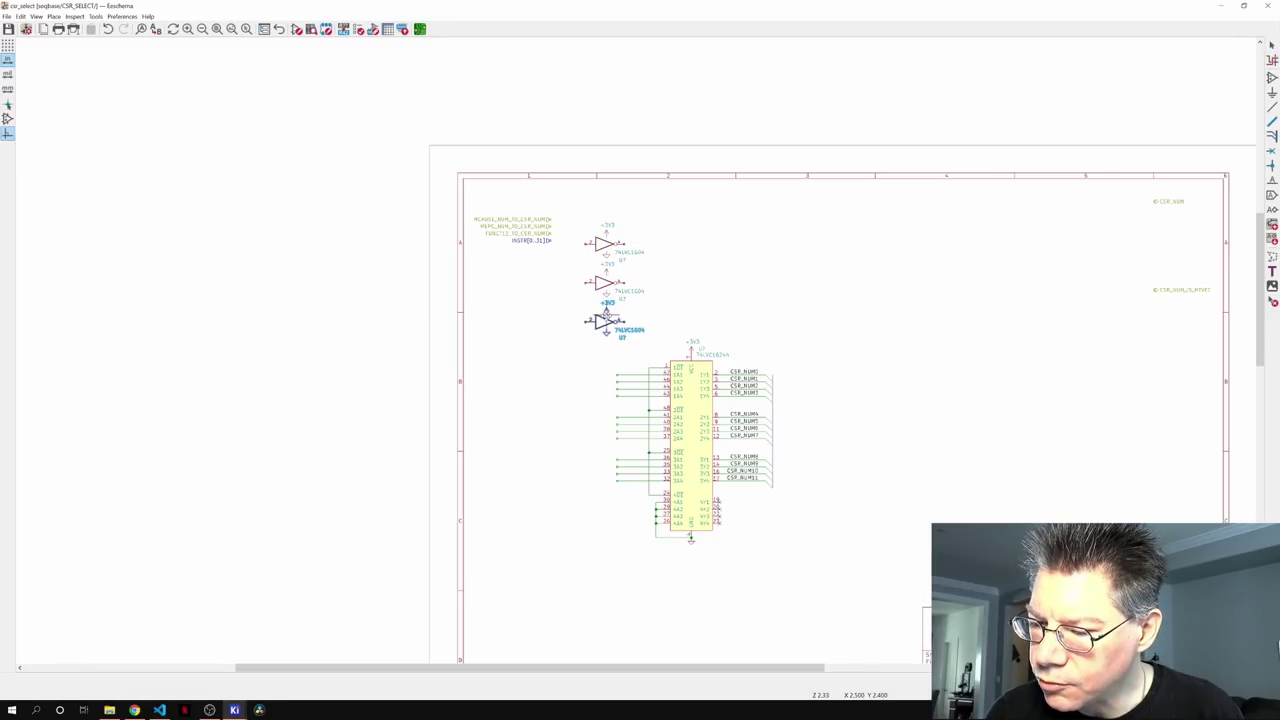
left_click(606, 320)
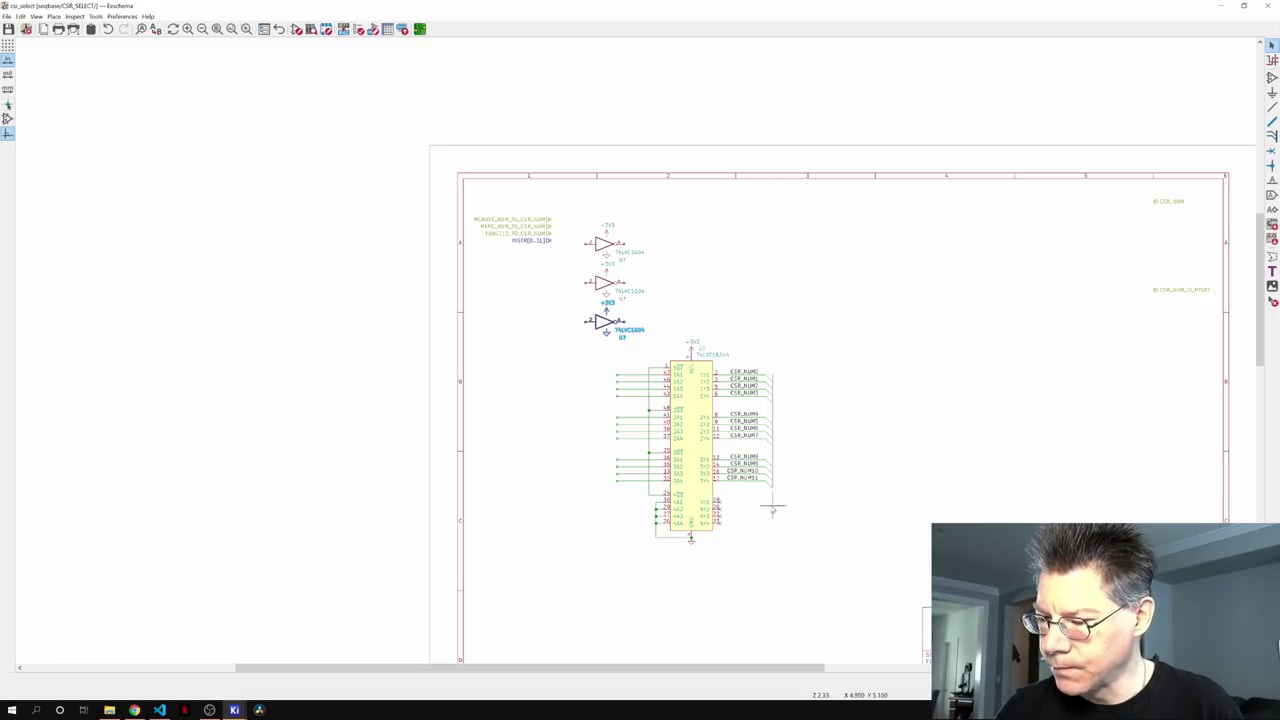
- Move the whole 74LVC16244 buffer circuit right, clear of the inverters, and place two duplicates of it in a row to its right
left_click_drag(826, 567, 610, 357)
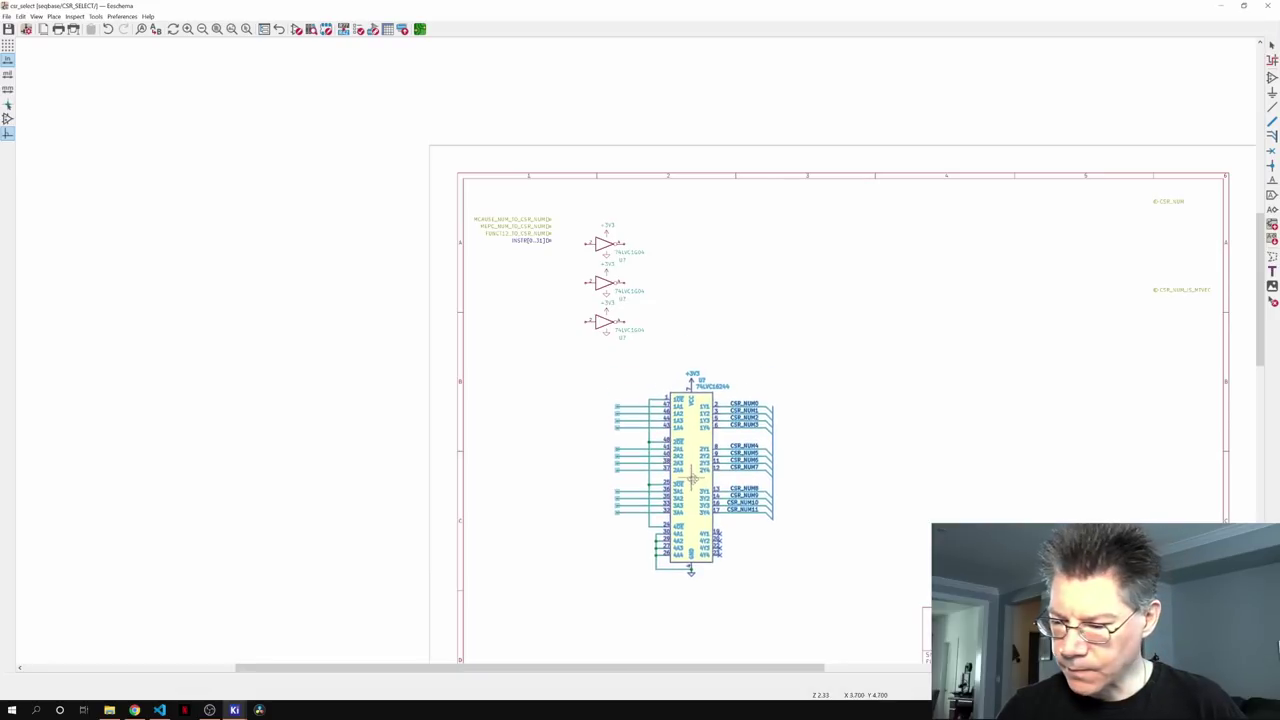
left_click_drag(688, 462, 752, 415)
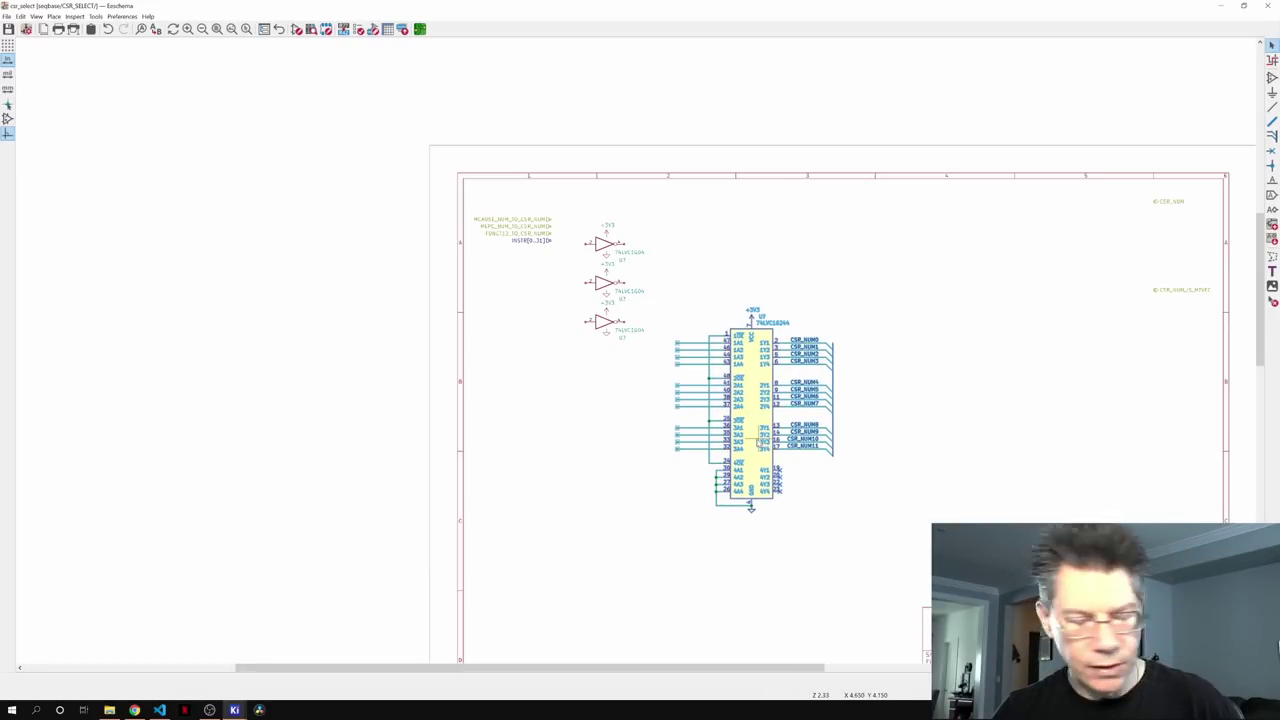
key("ctrl+d")
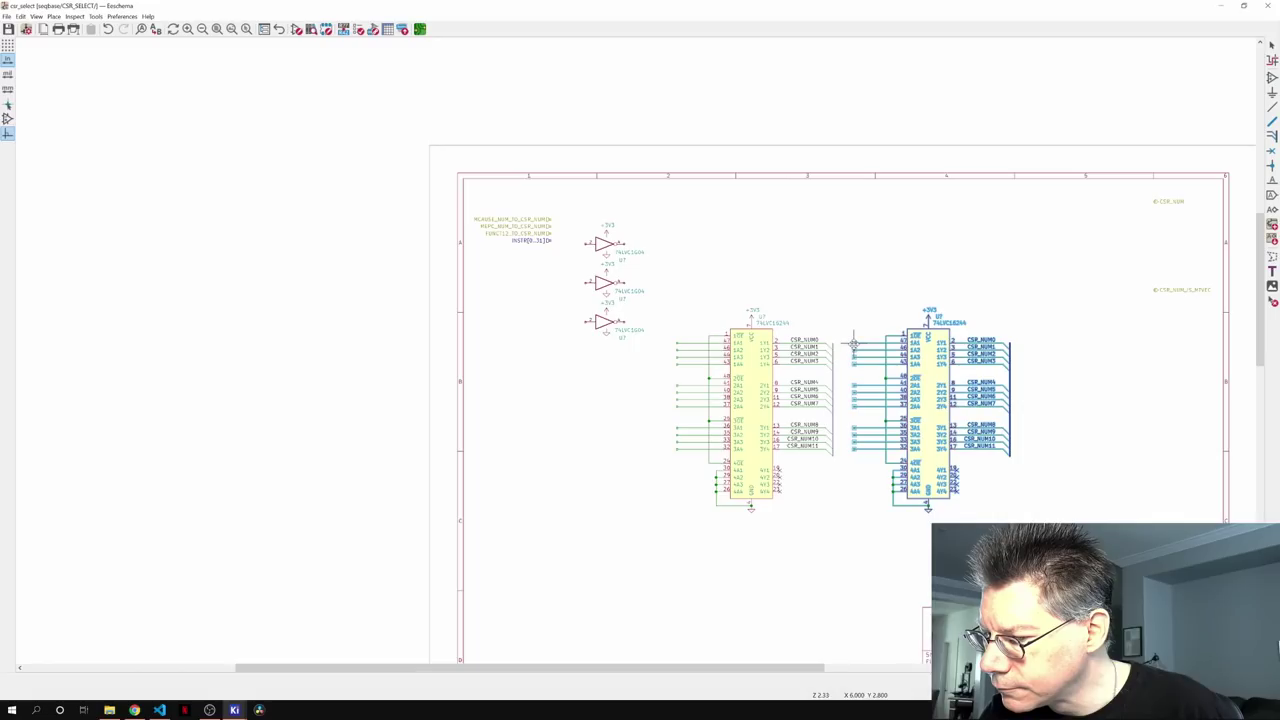
left_click(853, 343)
key("ctrl+d")
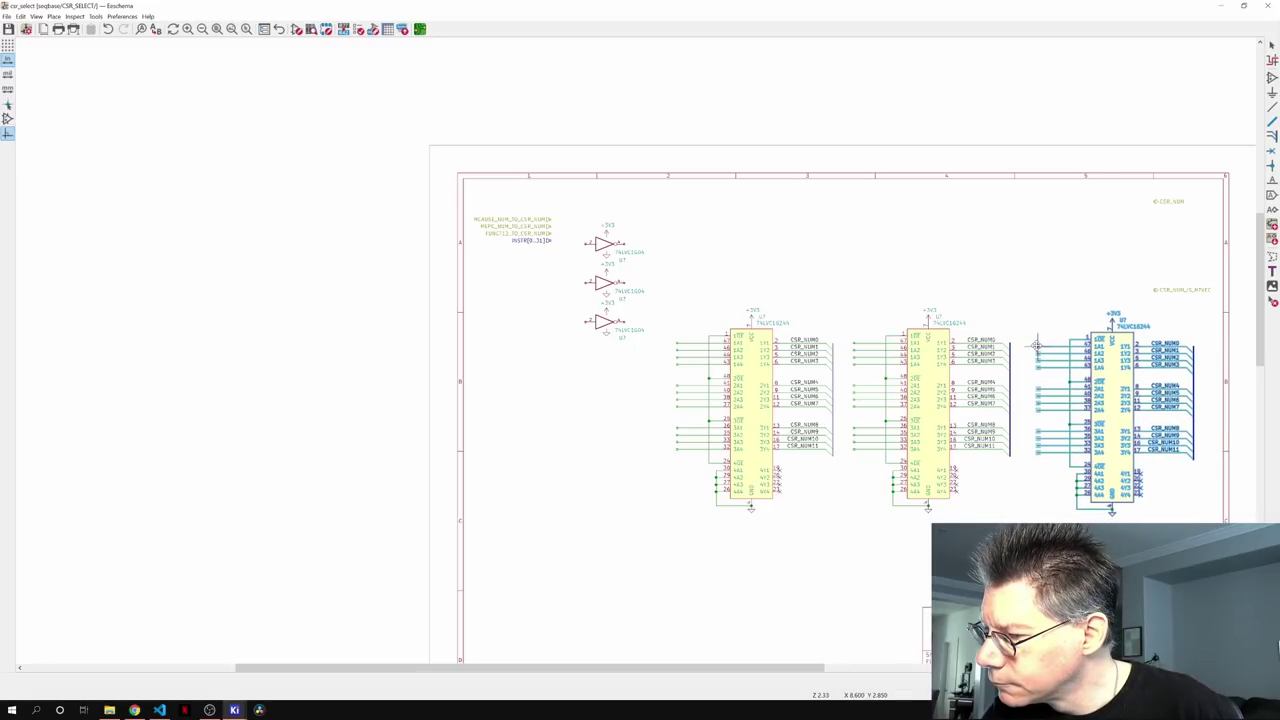
left_click(1036, 346)
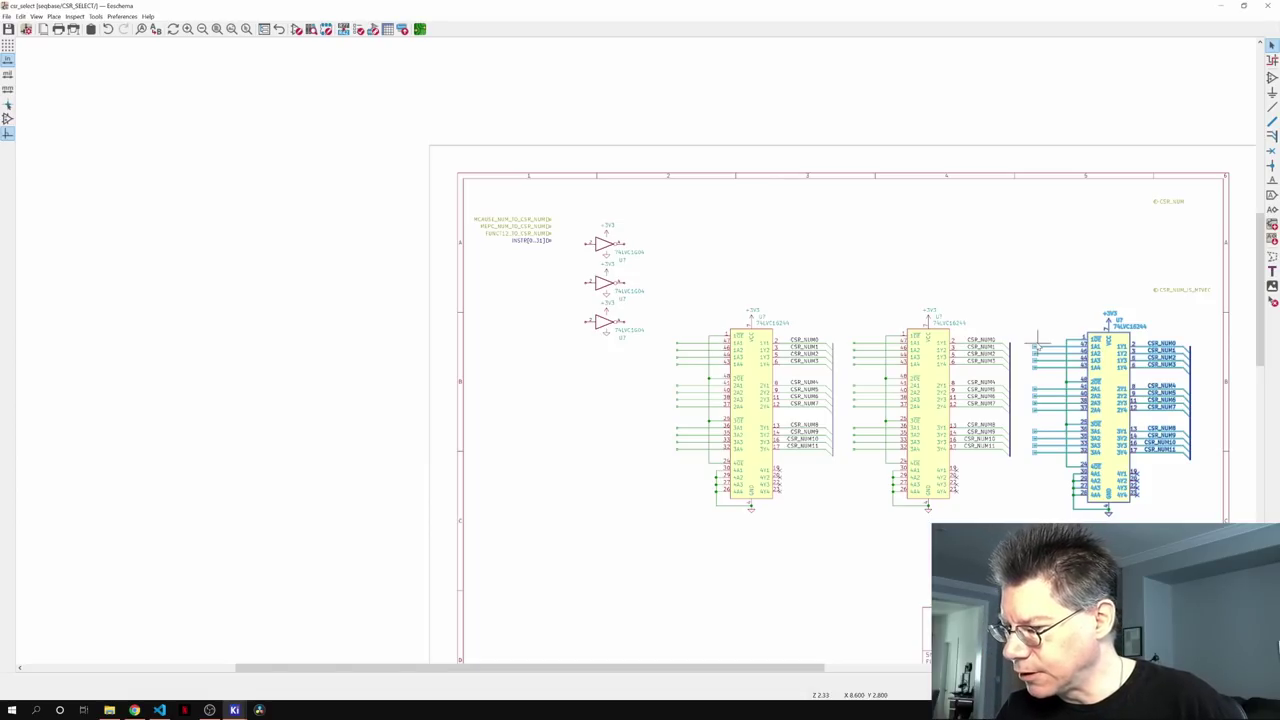
- Move the third 74LVC16244 buffer circuit up level with the other two and check the row's alignment
middle_click_drag(991, 482, 886, 563)
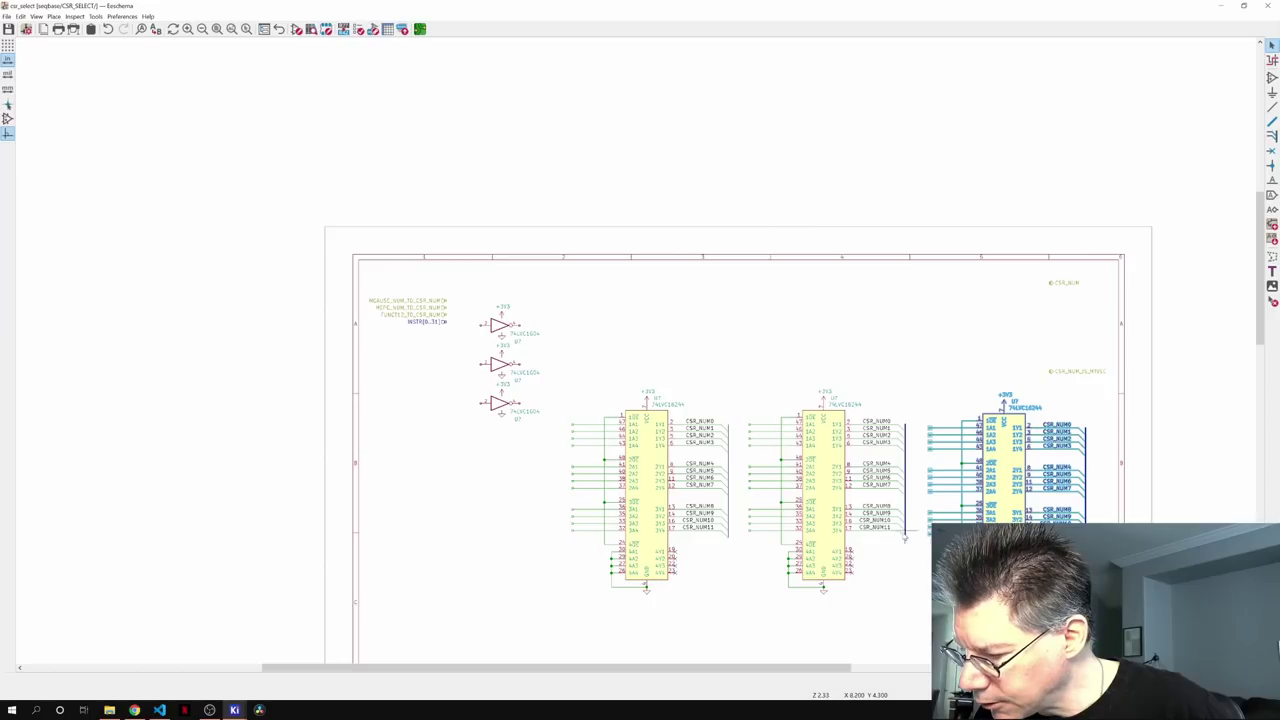
key("m")
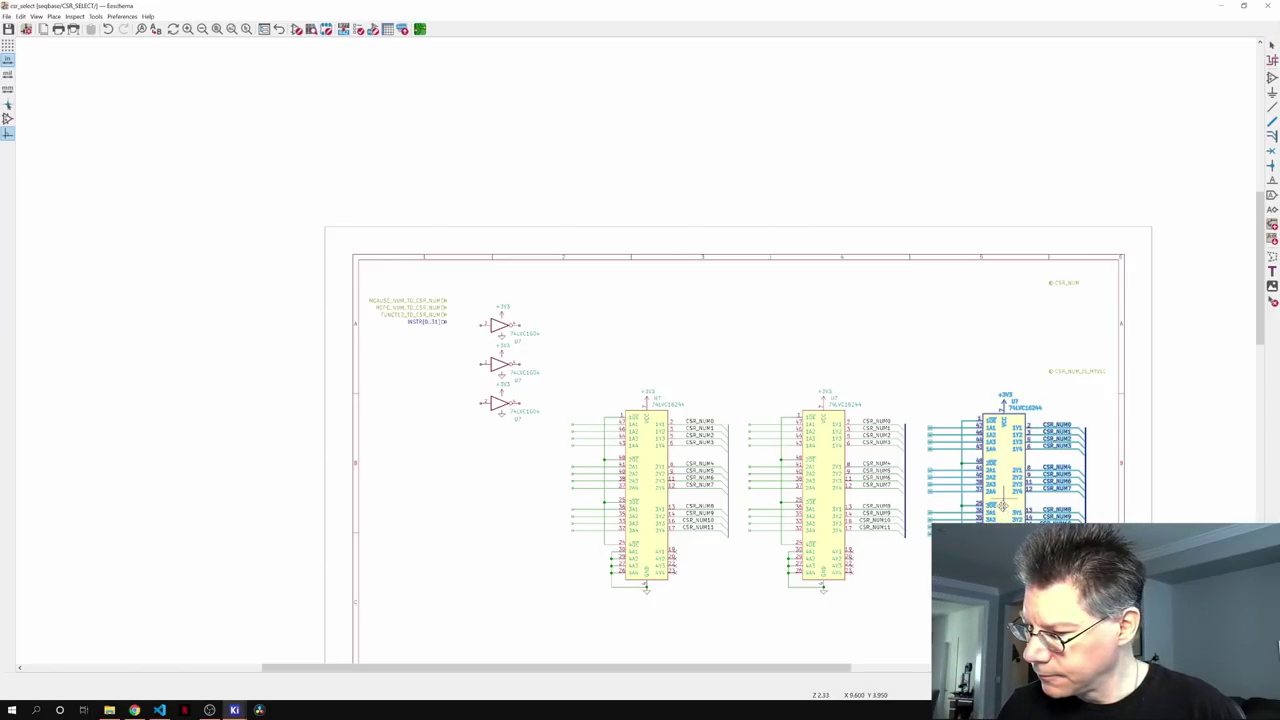
left_click(1005, 495)
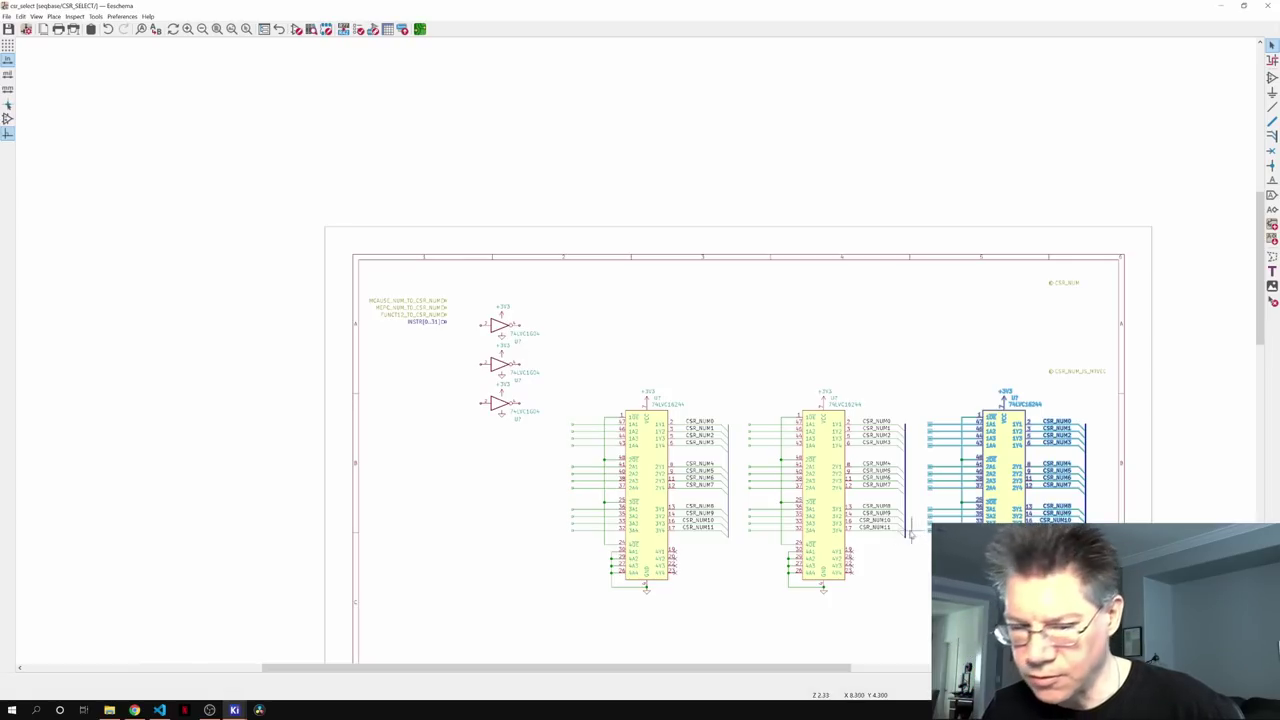
left_click(9, 104)
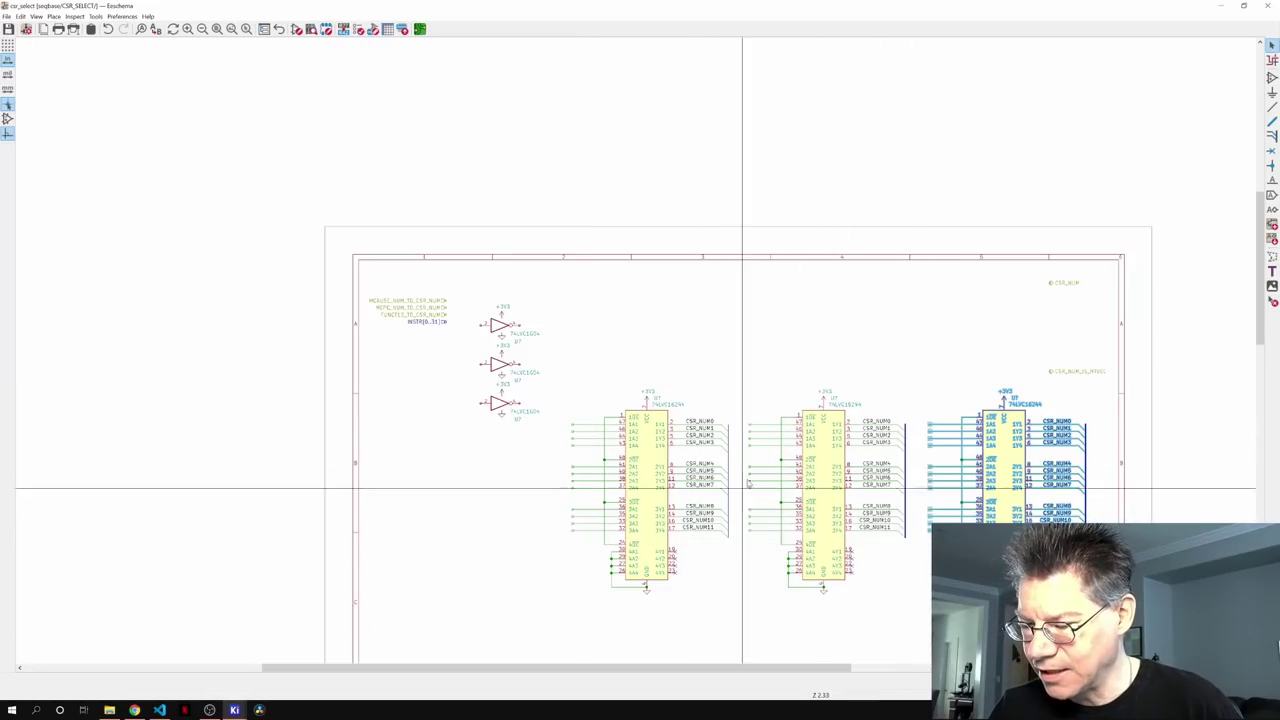
left_click(11, 105)
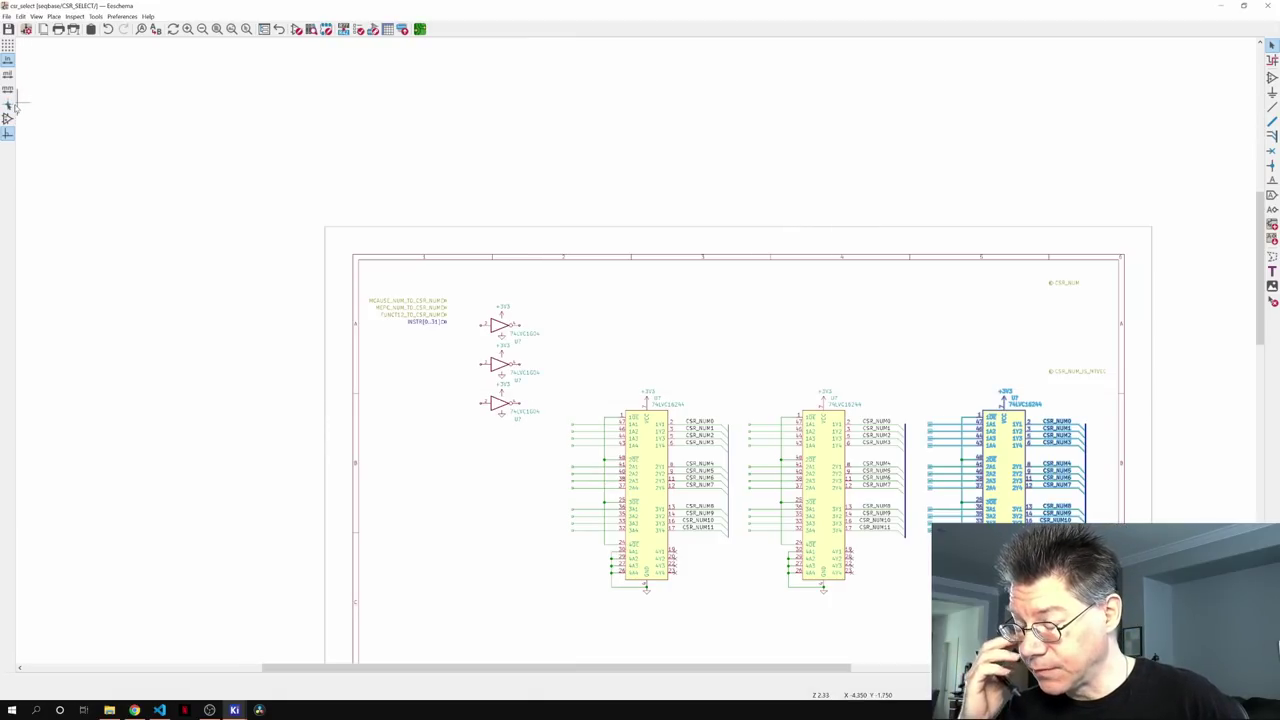
left_click(906, 610)
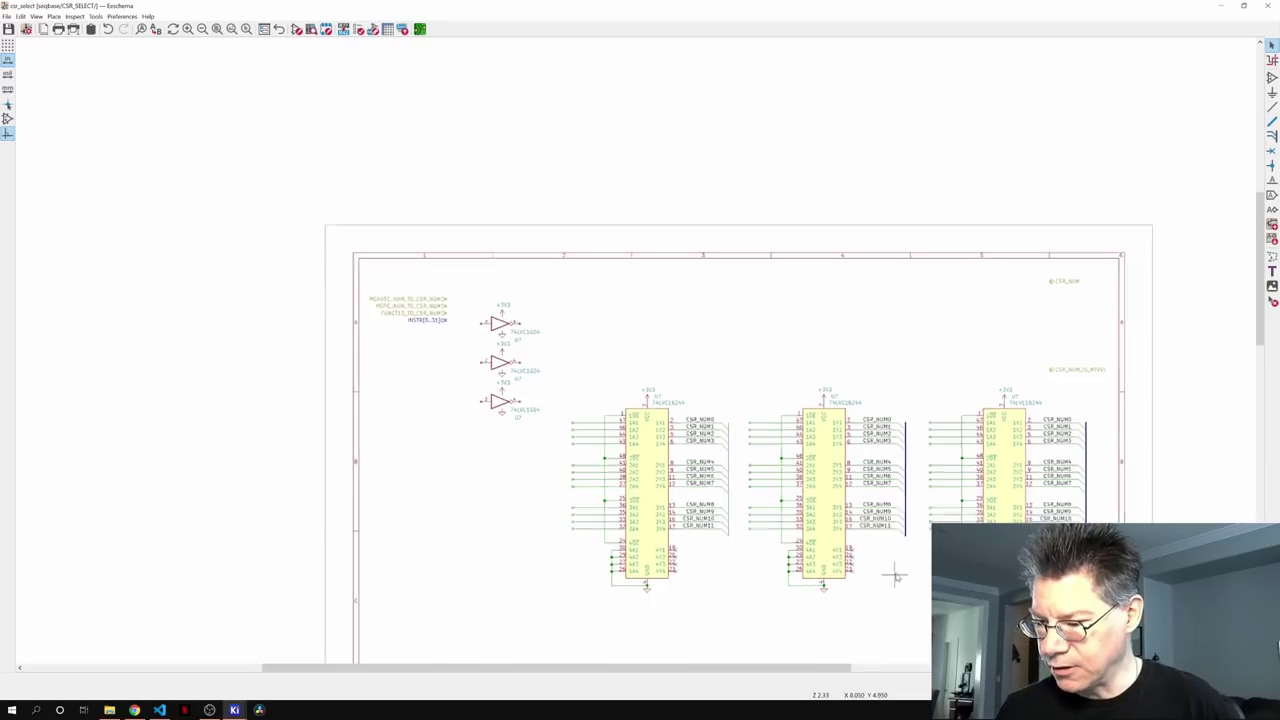
- Join the CSR_NUM output buses of all three buffers with a common bus running below the chips
middle_click_drag(896, 577, 753, 538)
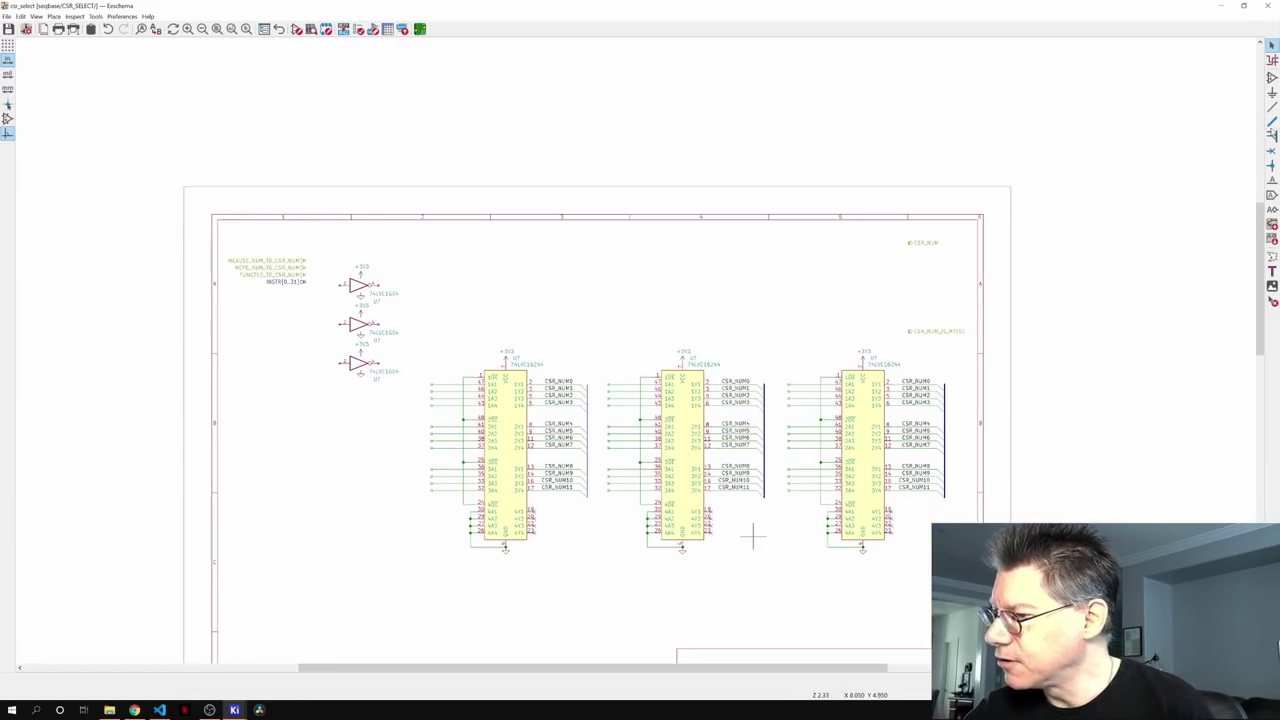
key("w")
left_click(588, 498)
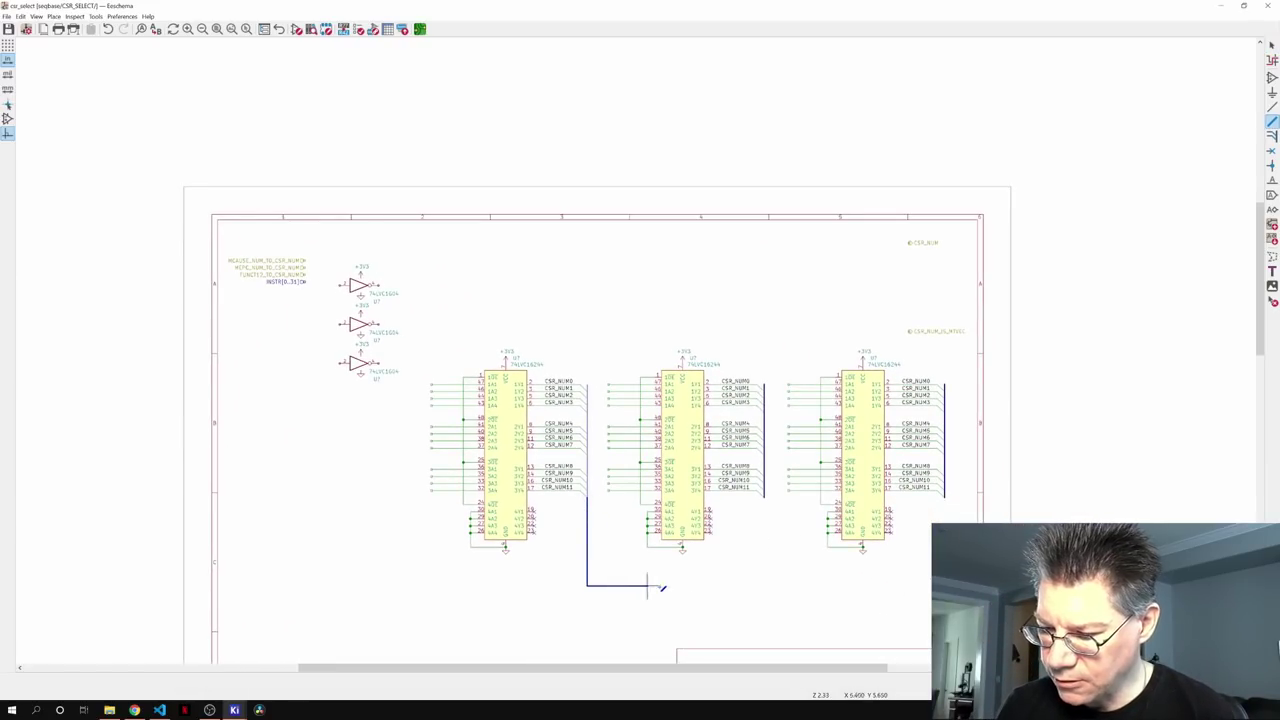
left_click(944, 498)
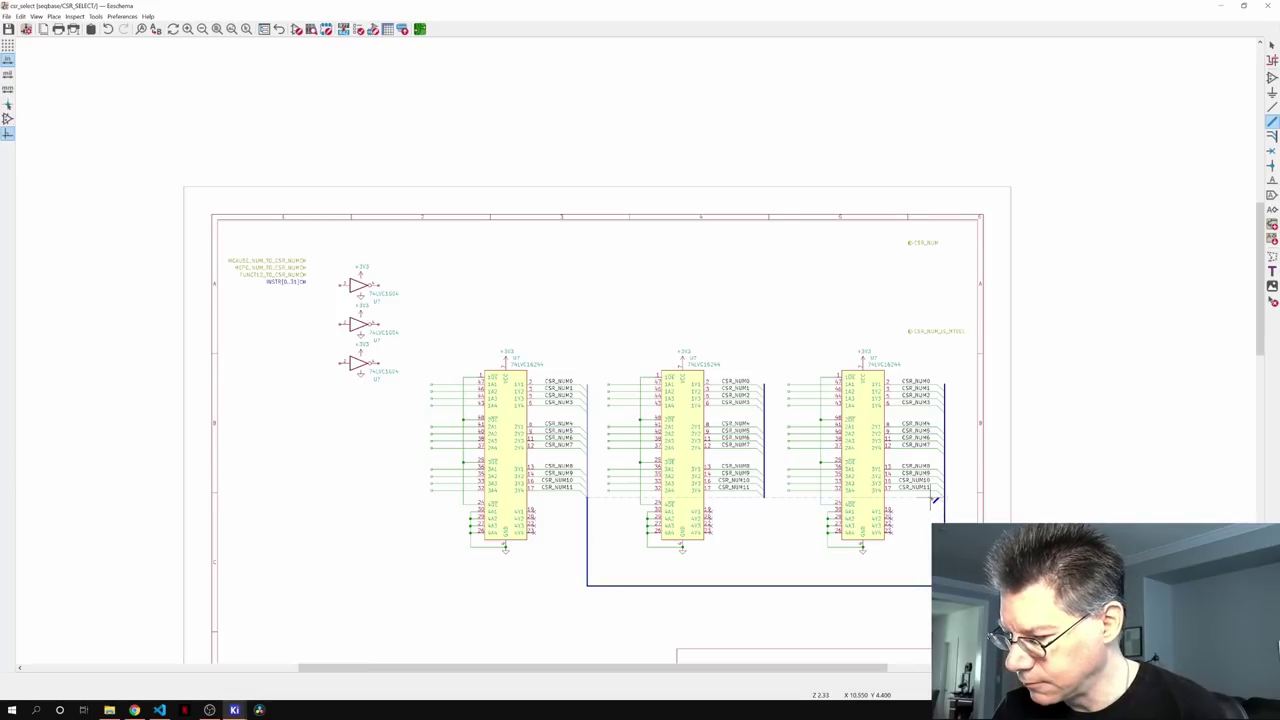
left_click(765, 497)
left_click(766, 587)
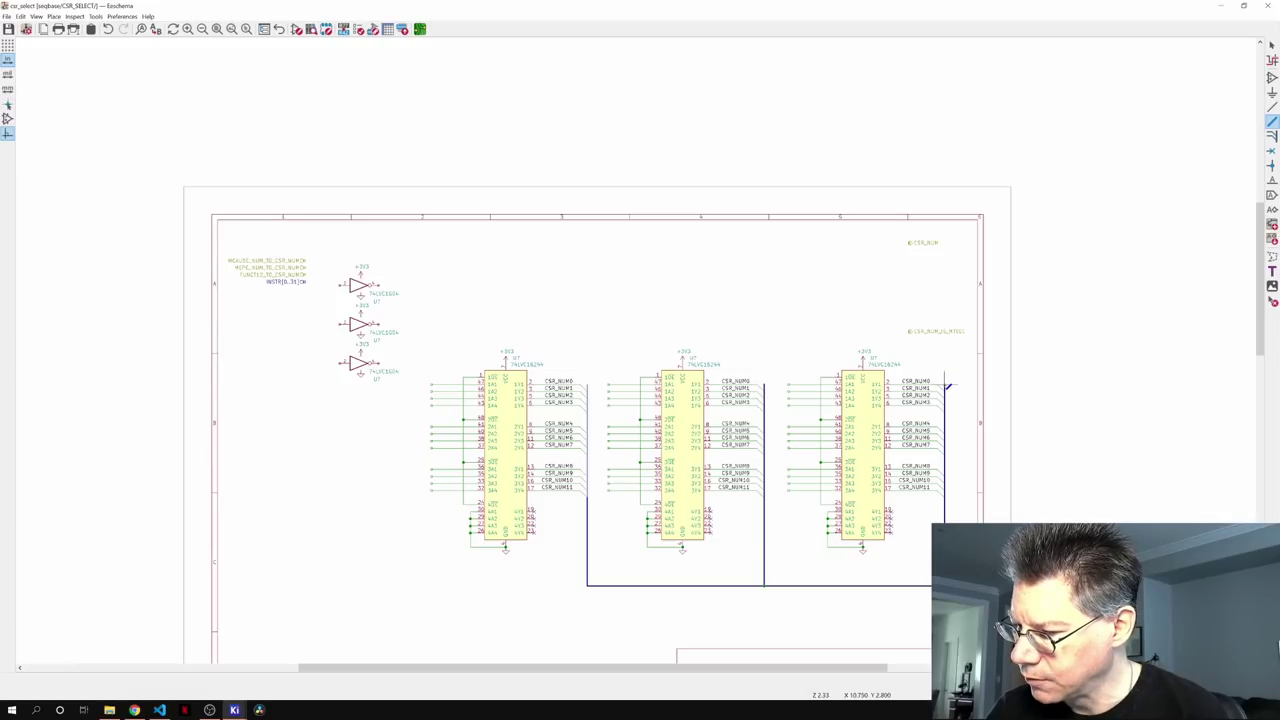
- Extend the third buffer's output bus above the chip with a short sideways end and attach the CSR_NUM hierarchical label there
left_click(952, 359)
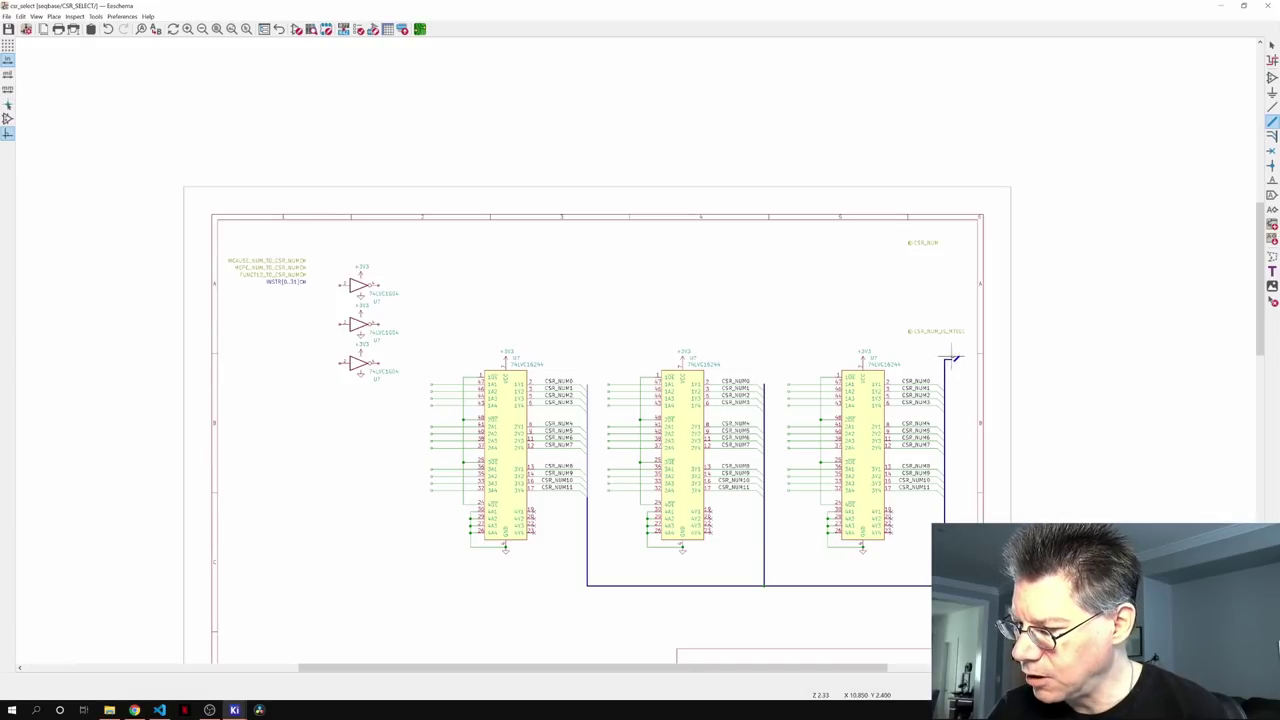
key("Escape")
left_click(933, 242)
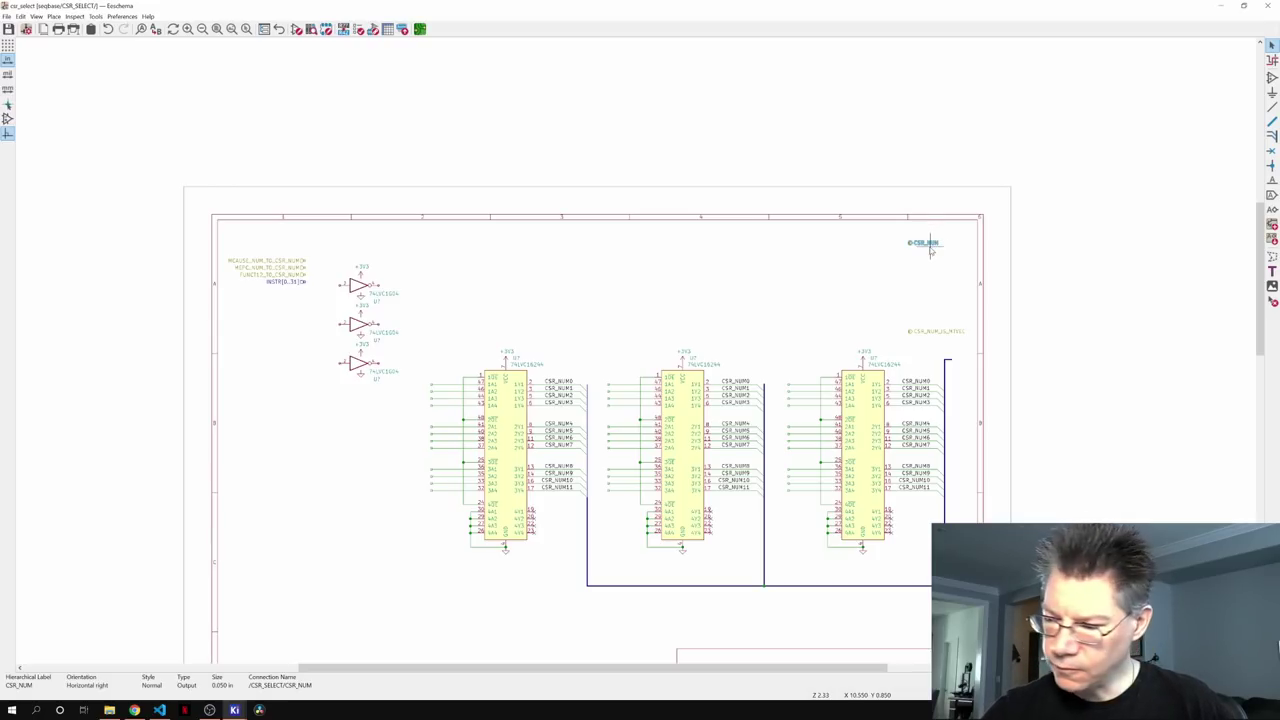
left_click_drag(930, 250, 955, 362)
left_click(954, 360)
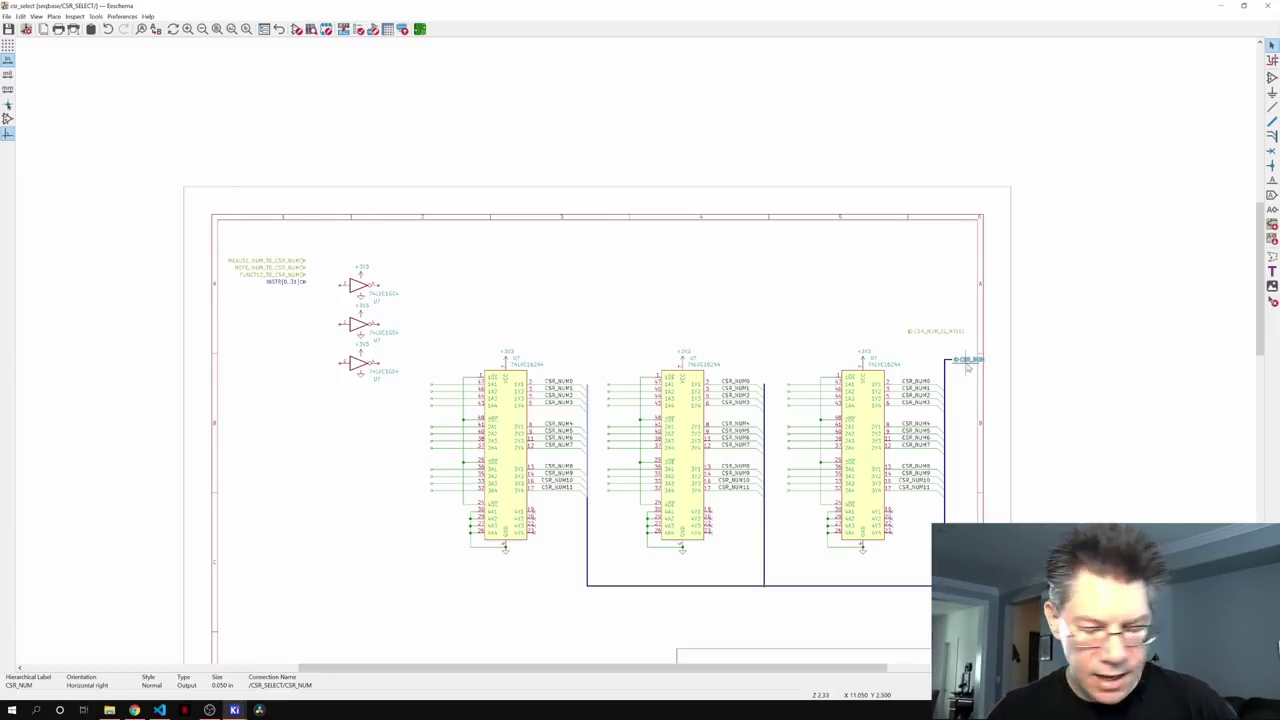
key("w")
key("Escape")
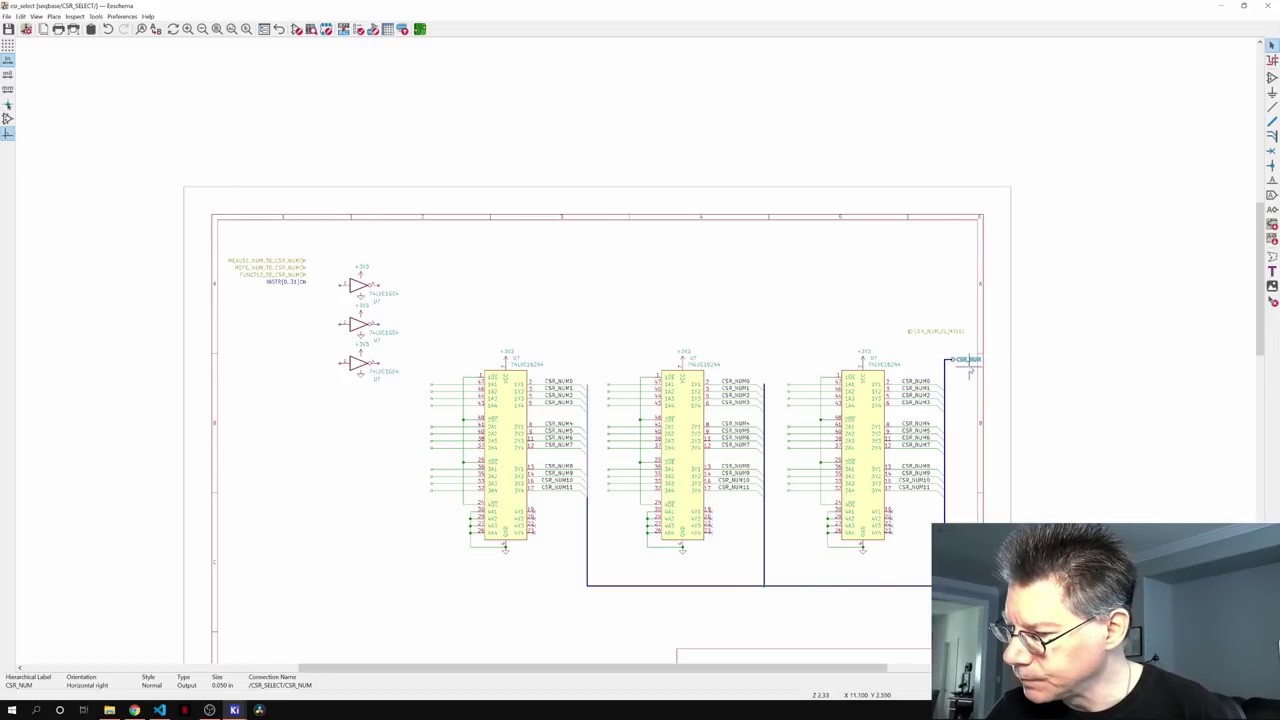
- Rename the CSR_NUM hierarchical label as CSR_NUM[0..11]
double_click(971, 365)
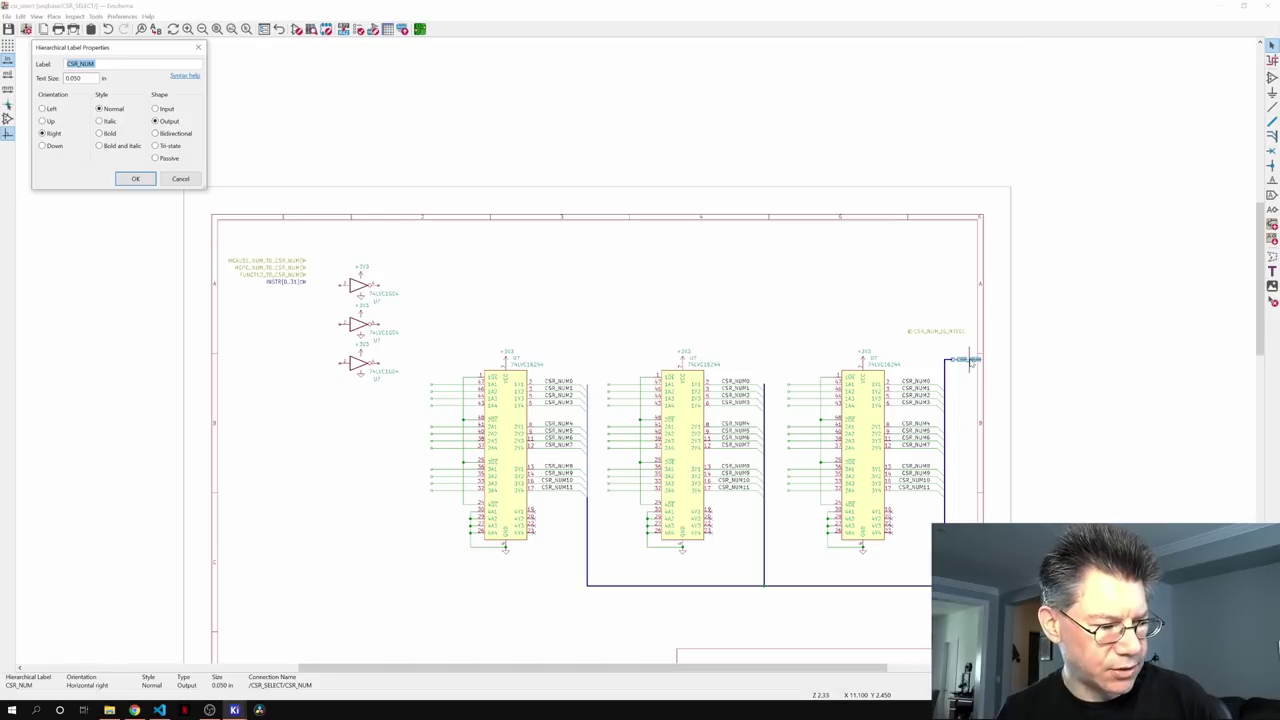
key("Home")
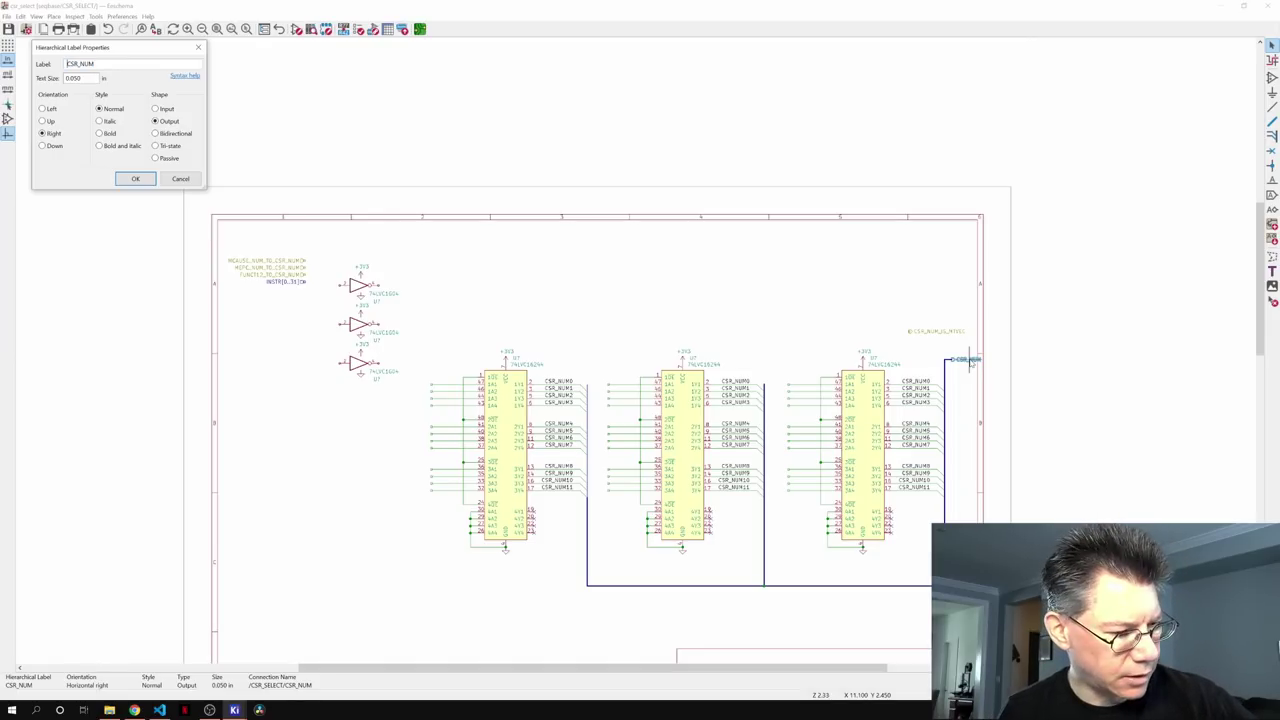
type("[0")
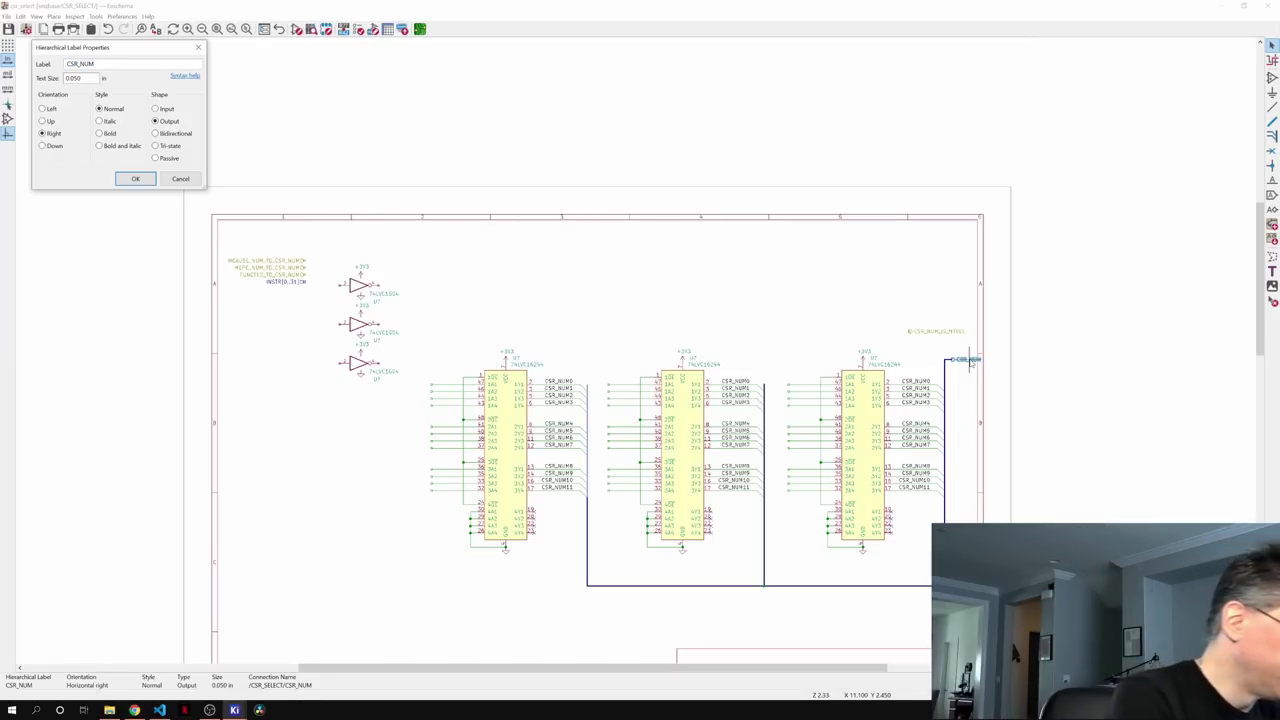
type("..11]")
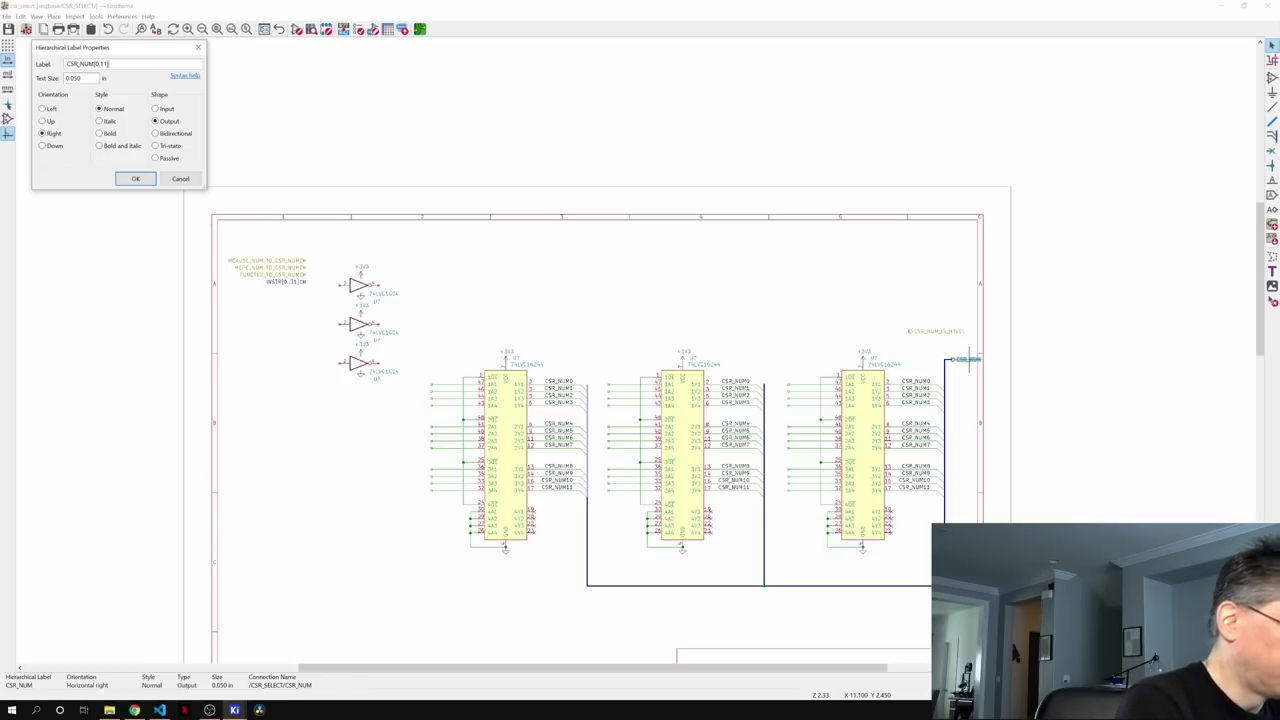
key("Return")
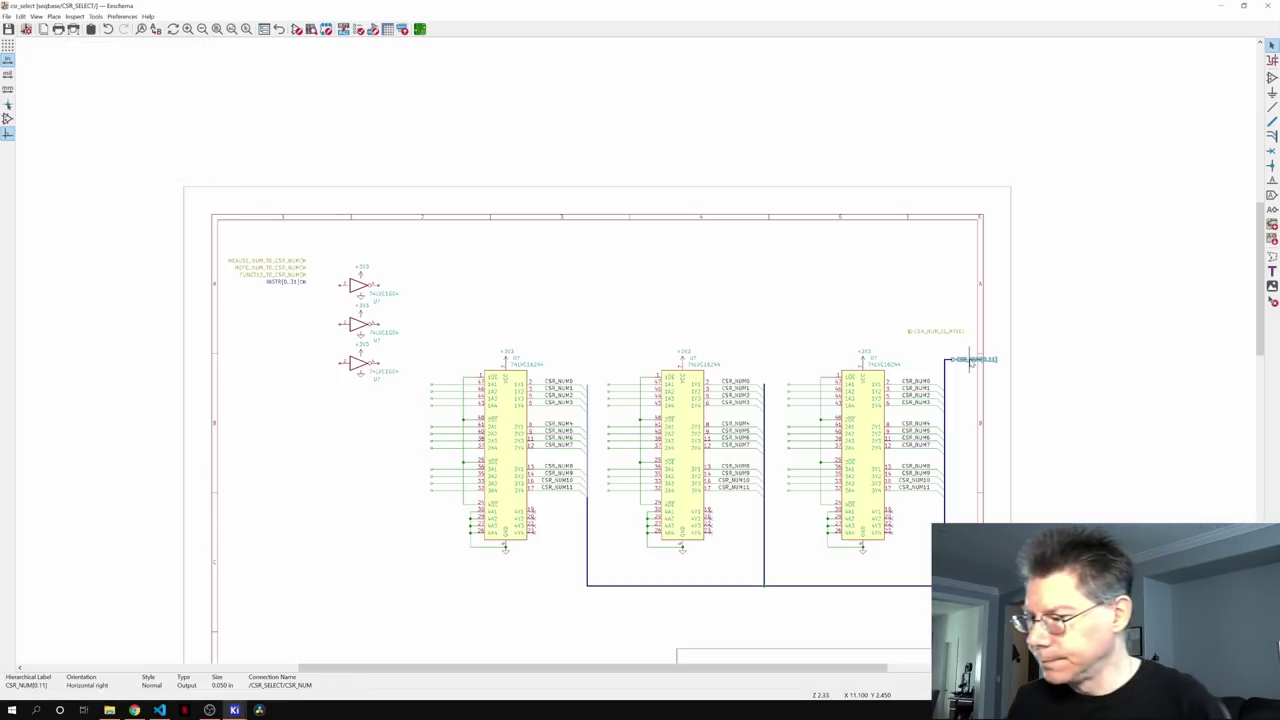
- Move the three joined buffer circuits down and left within the sheet frame, and place the CSR_NUM_IS_MTVEC label near the sheet's upper-right corner
scroll(988, 490, "down", 3)
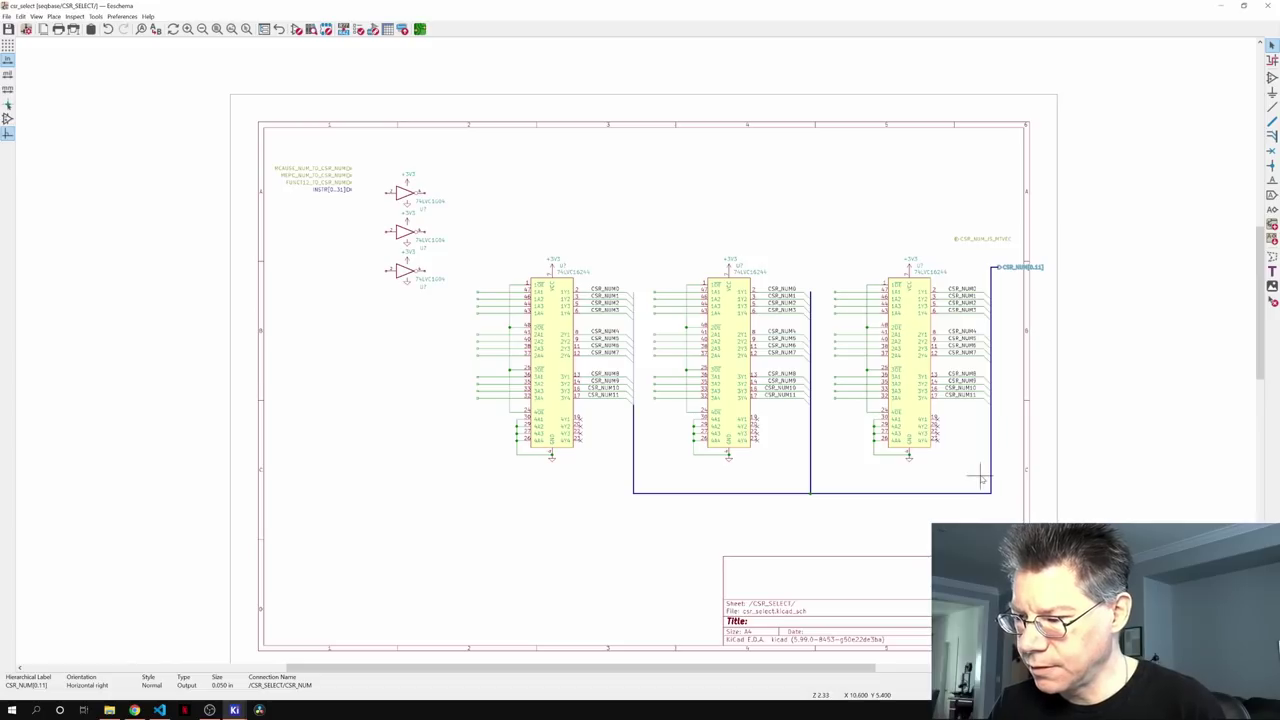
left_click_drag(457, 188, 1078, 534)
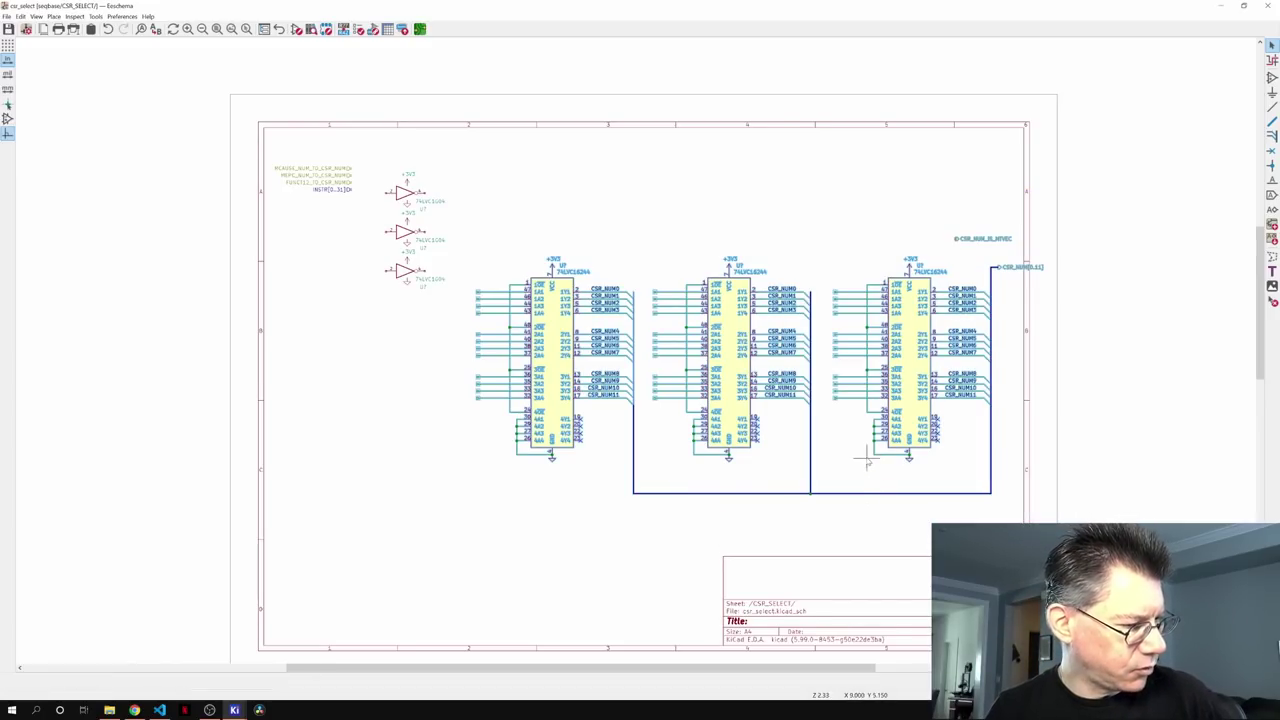
left_click_drag(867, 460, 842, 490)
scroll(806, 522, "down", 1)
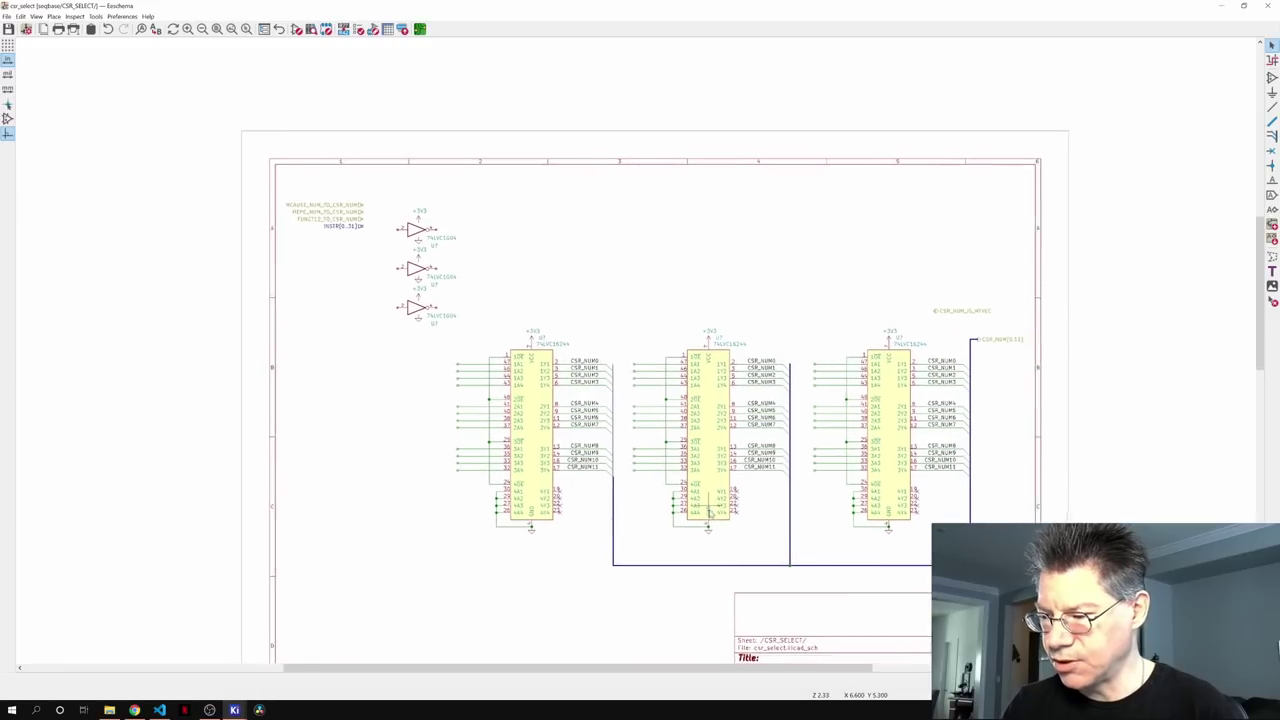
scroll(712, 516, "up", 1)
left_click(958, 322)
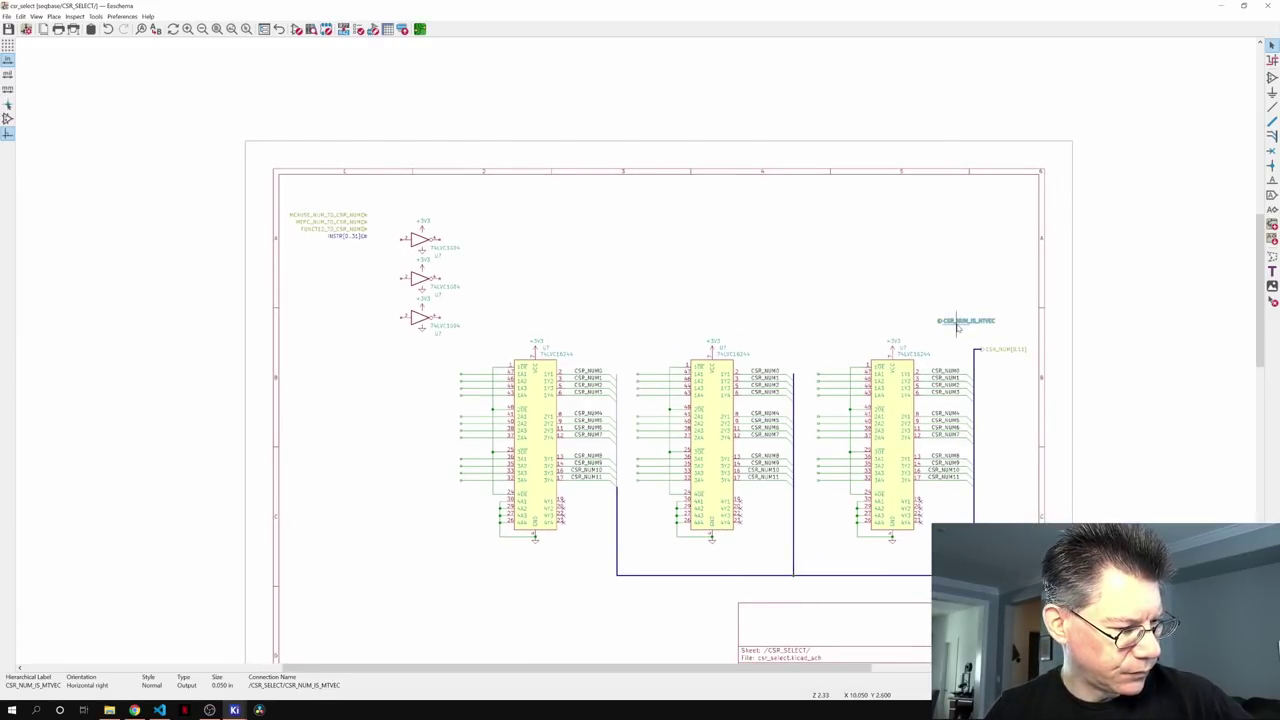
left_click_drag(958, 322, 954, 220)
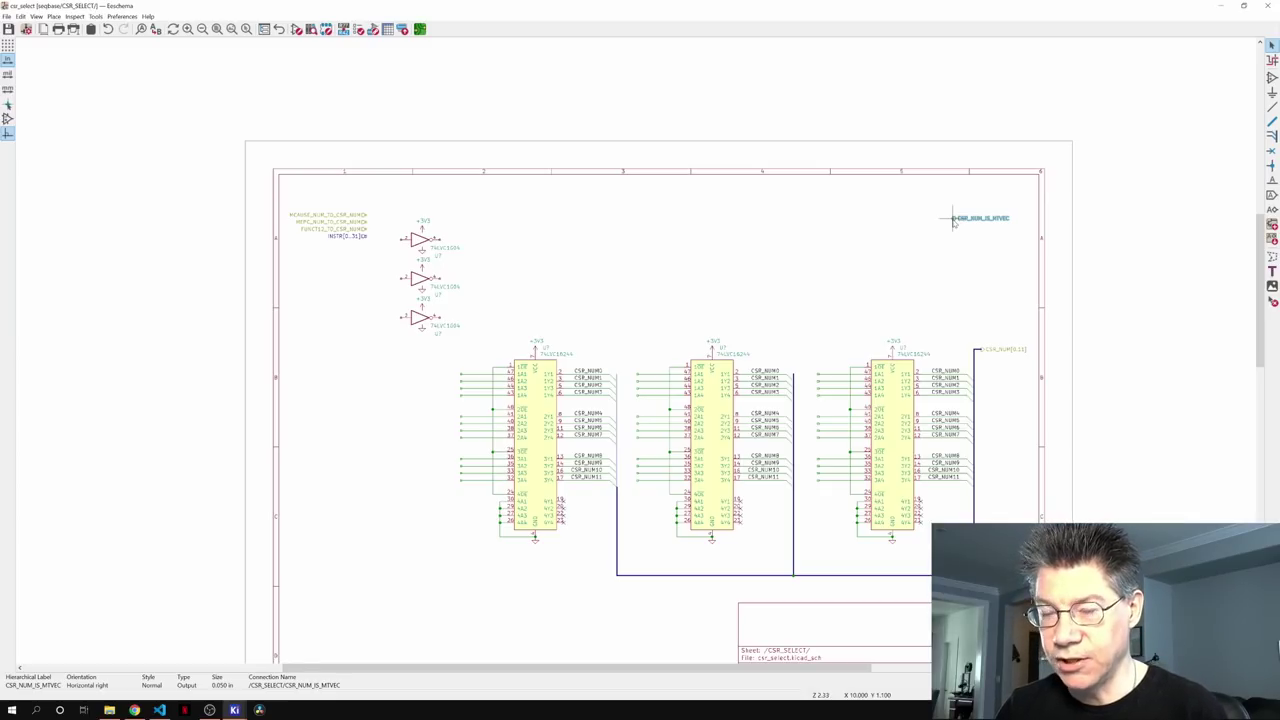
- Move the INSTR[0..31] label below the inverters and line up the MCAUSE, MEPC and FUNCT12 labels with the three inverter inputs, top to bottom
middle_click_drag(567, 402, 692, 462)
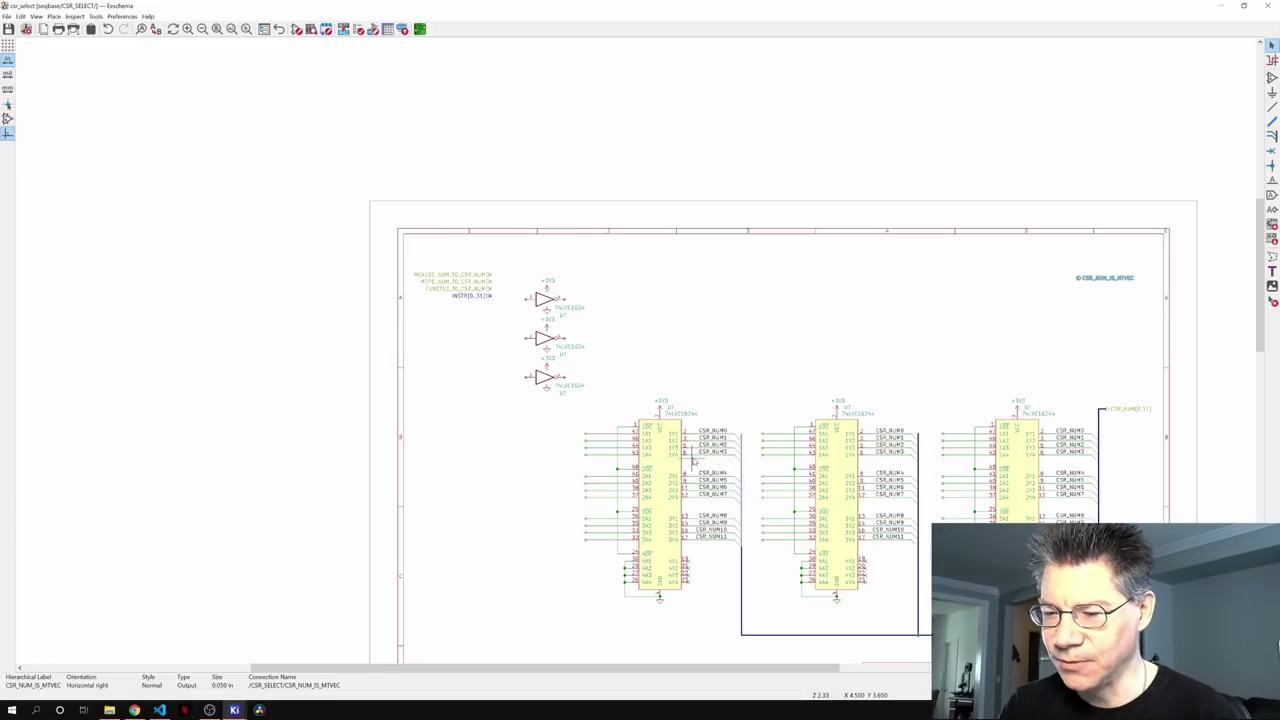
left_click(484, 297)
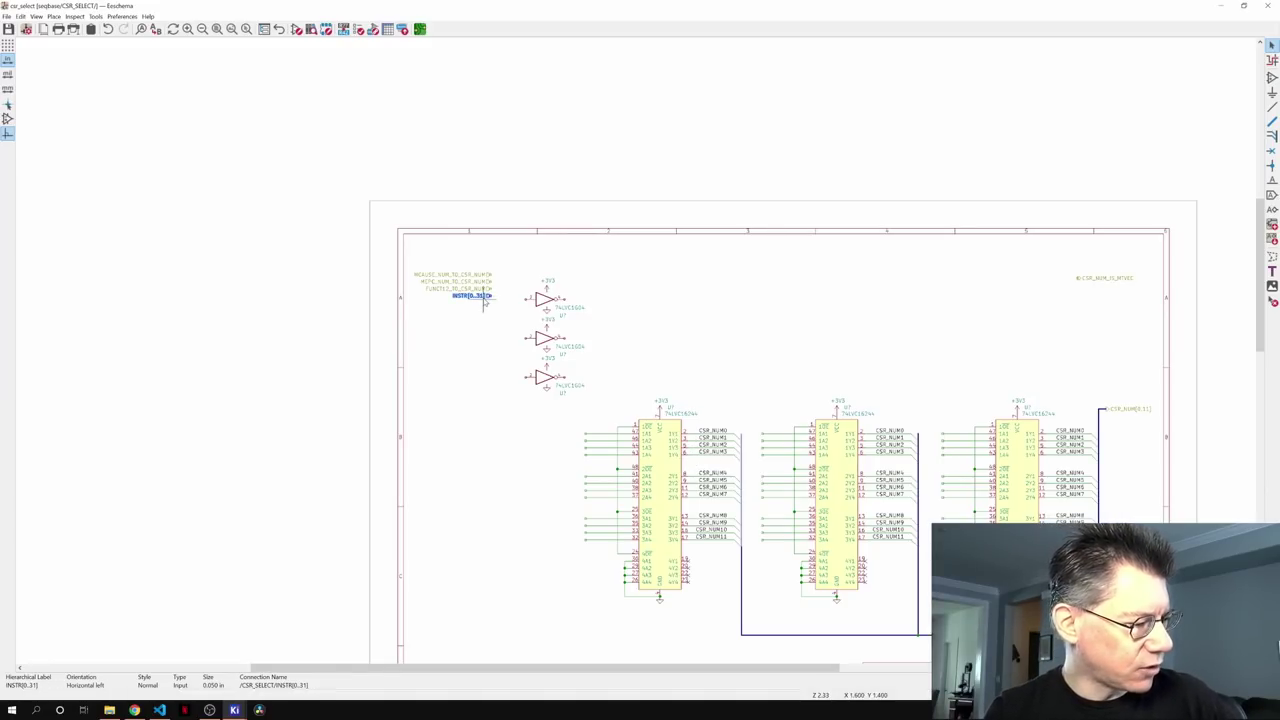
left_click_drag(484, 302, 486, 572)
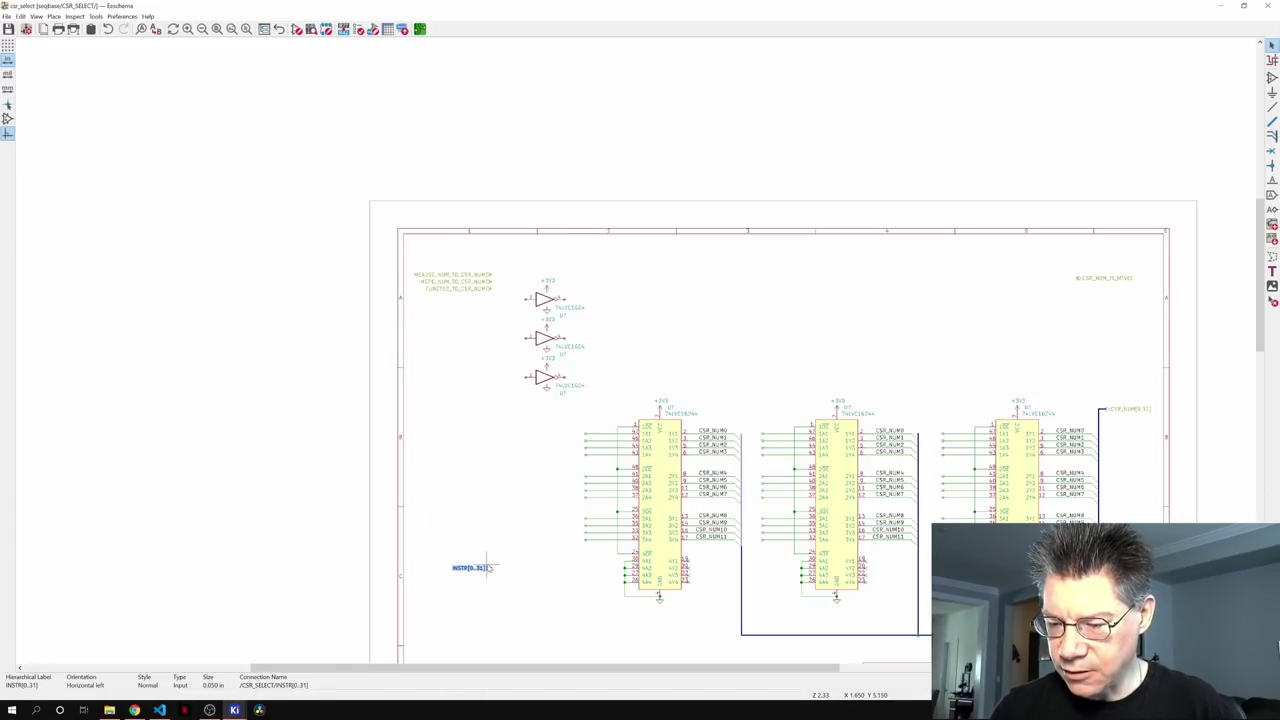
left_click(486, 288)
left_click_drag(486, 288, 493, 376)
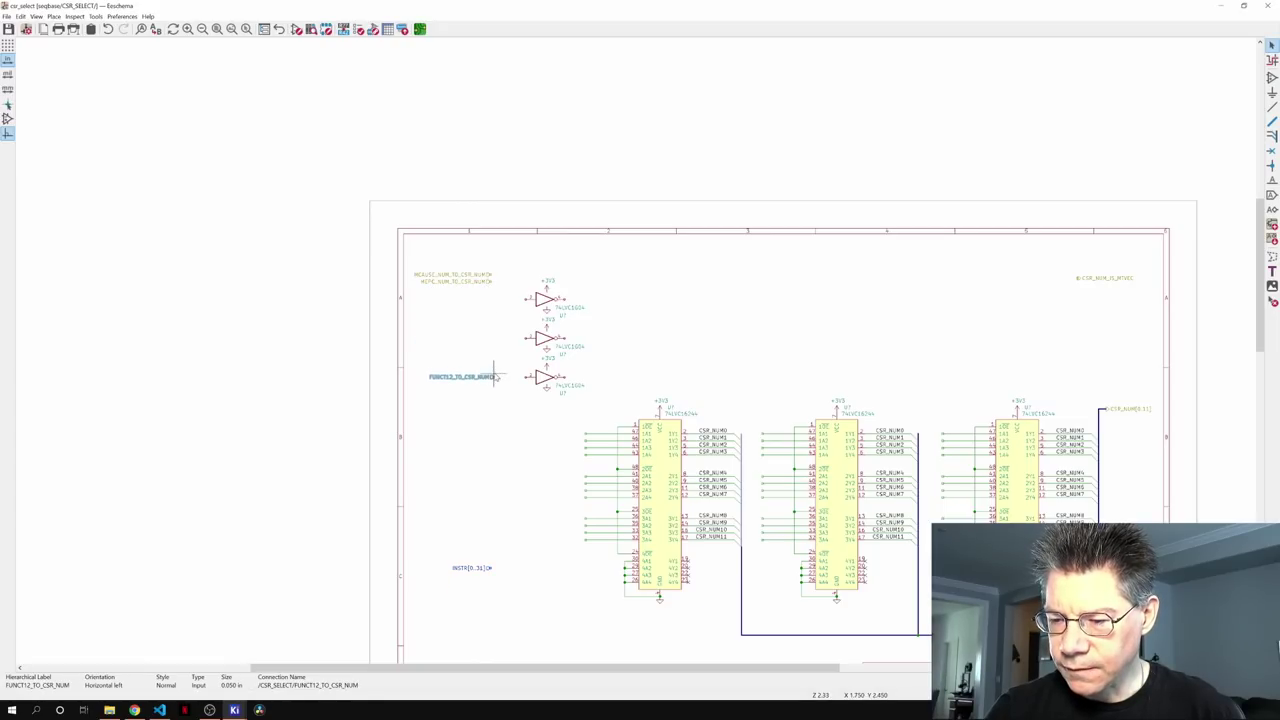
left_click_drag(485, 283, 494, 338)
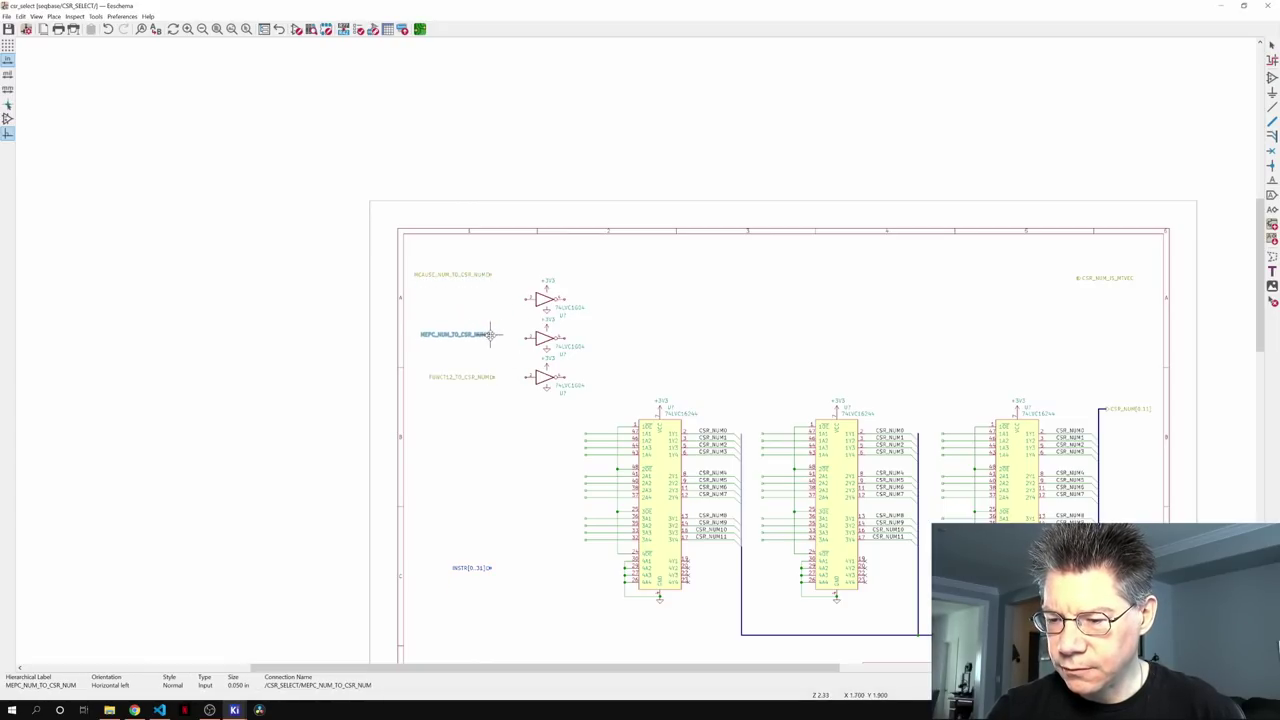
left_click_drag(489, 276, 494, 300)
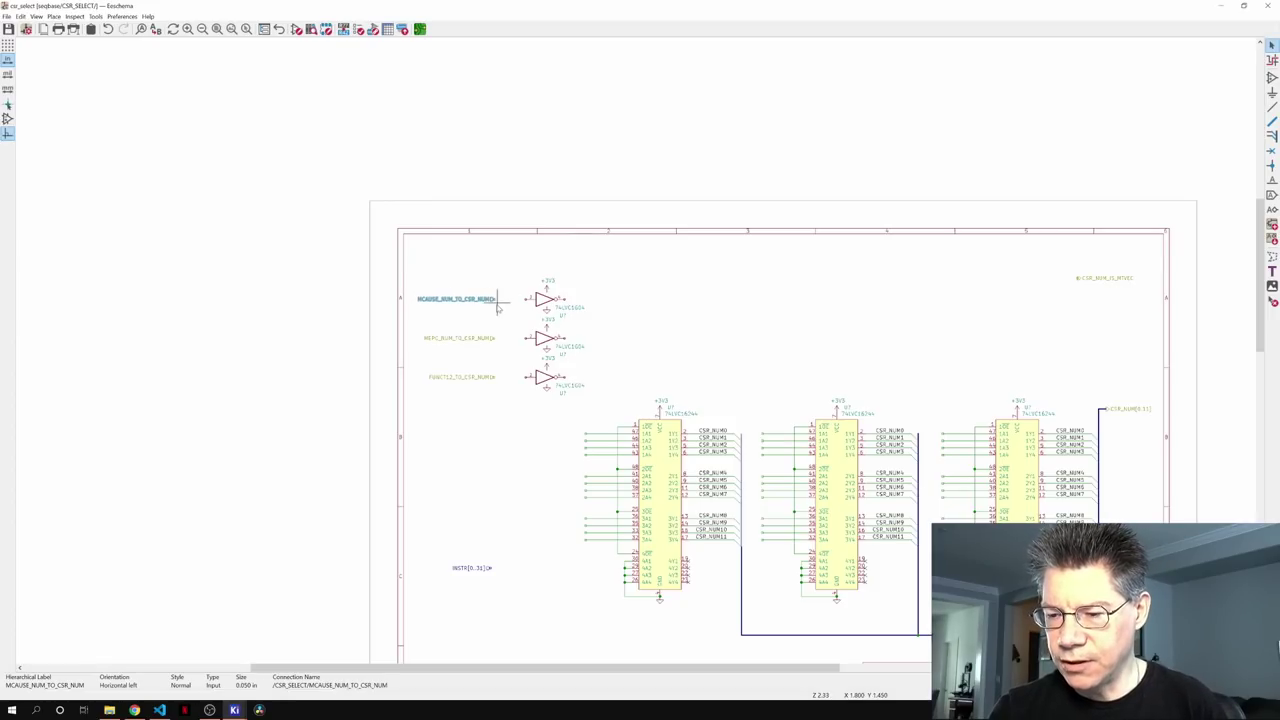
- Wire the MCAUSE, MEPC and FUNCT12 _NUM input labels to their adjacent inverter inputs
key("Escape")
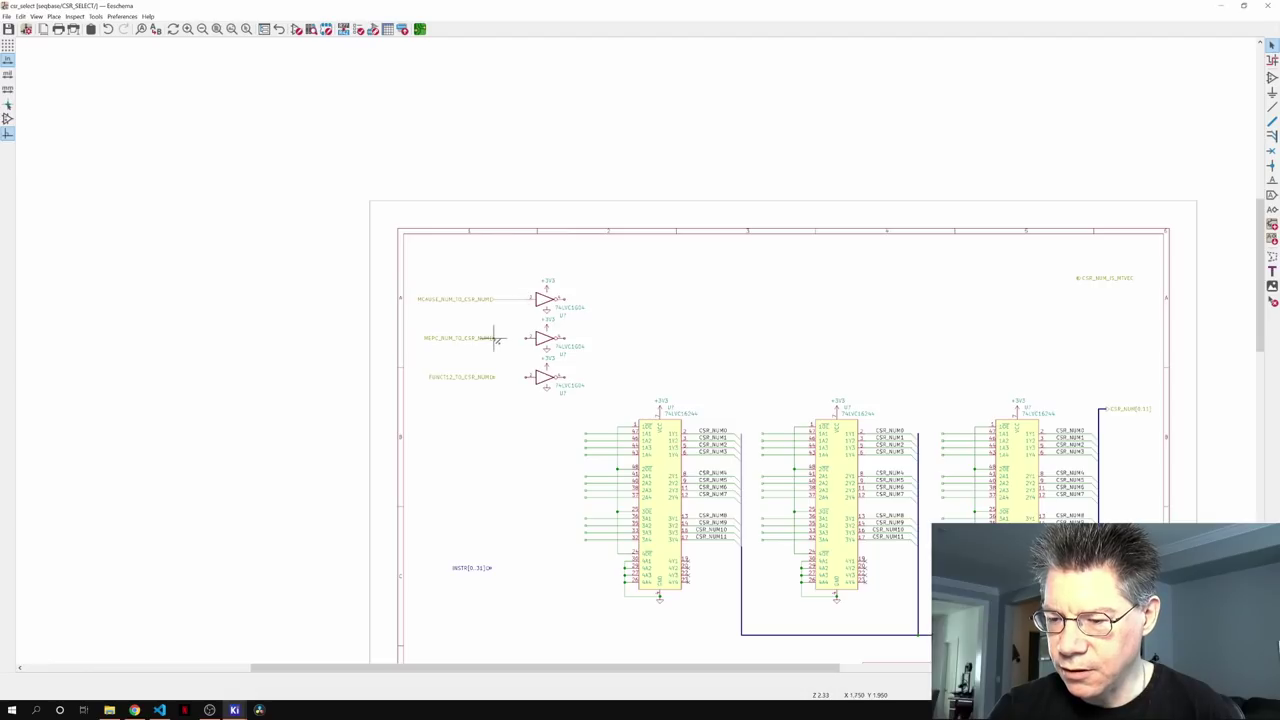
key("w")
left_click(527, 338)
left_click(530, 377)
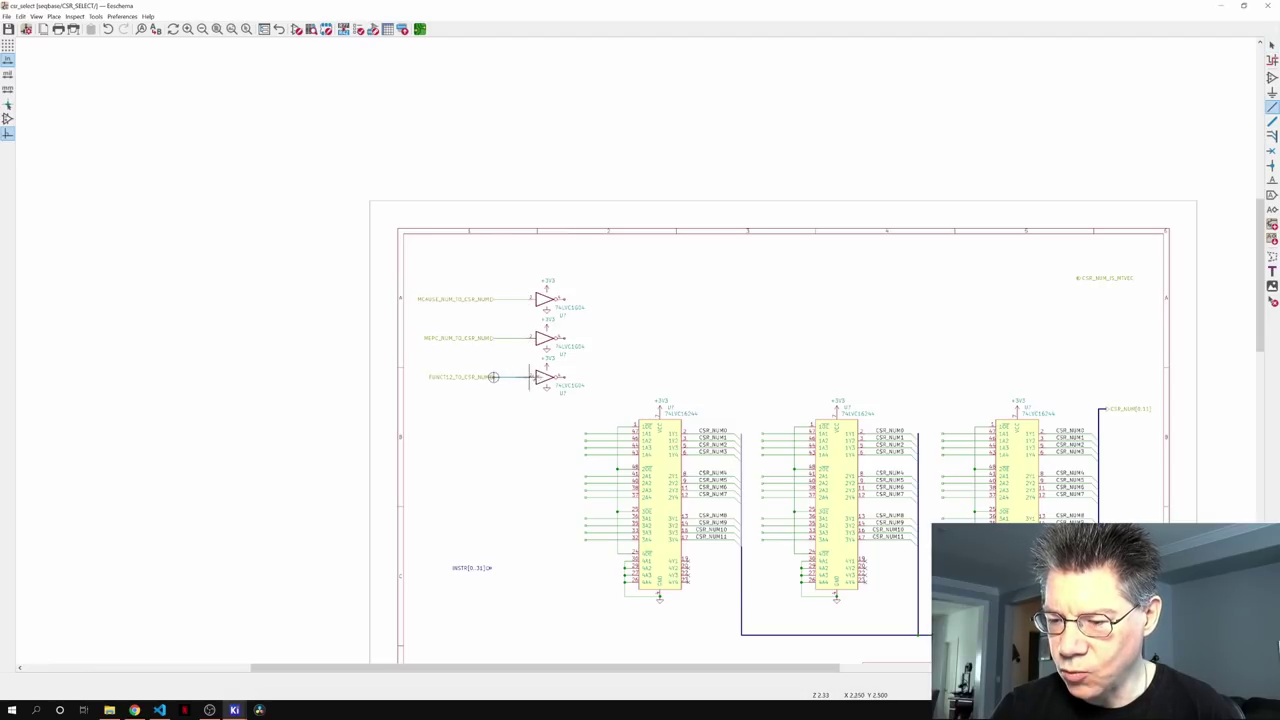
left_click(493, 377)
key("Escape")
- Wire the output of the FUNCT12_TO_CSR_NUM inverter to the common output-enable line of the first 74LVC16244 buffer
scroll(677, 498, "down", 2)
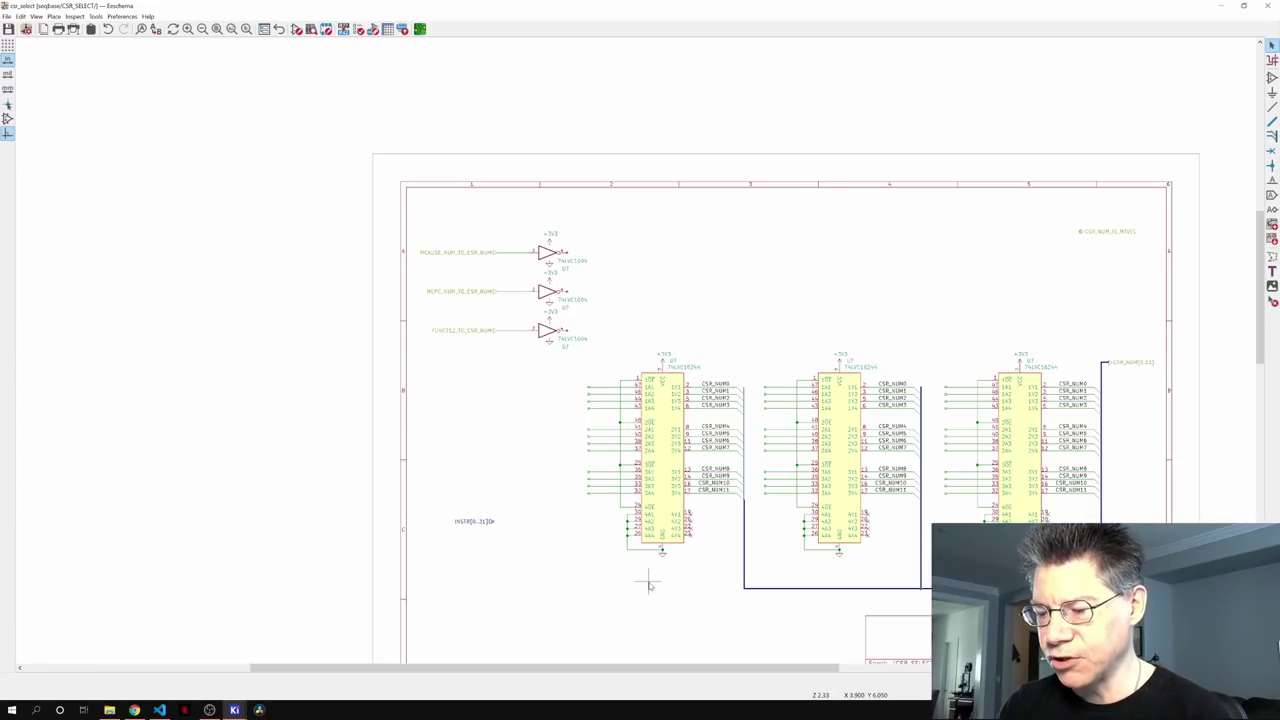
key("w")
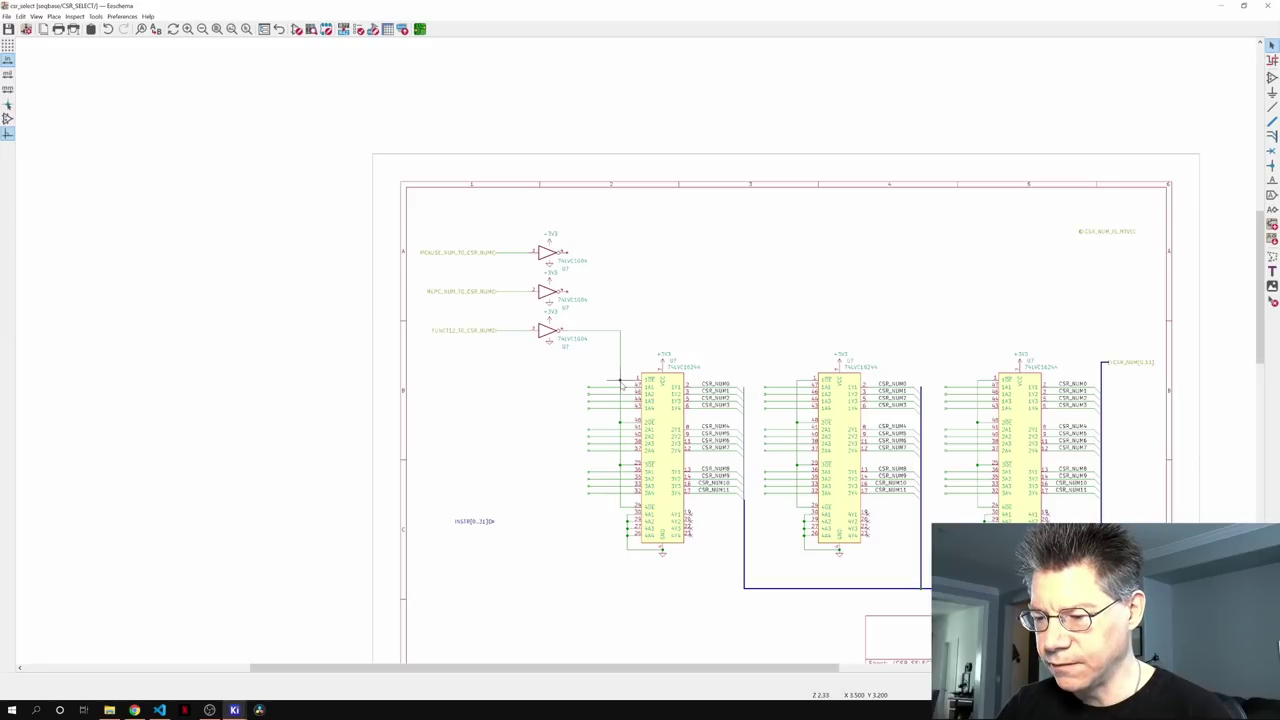
left_click(620, 381)
key("Escape")
left_click(569, 293)
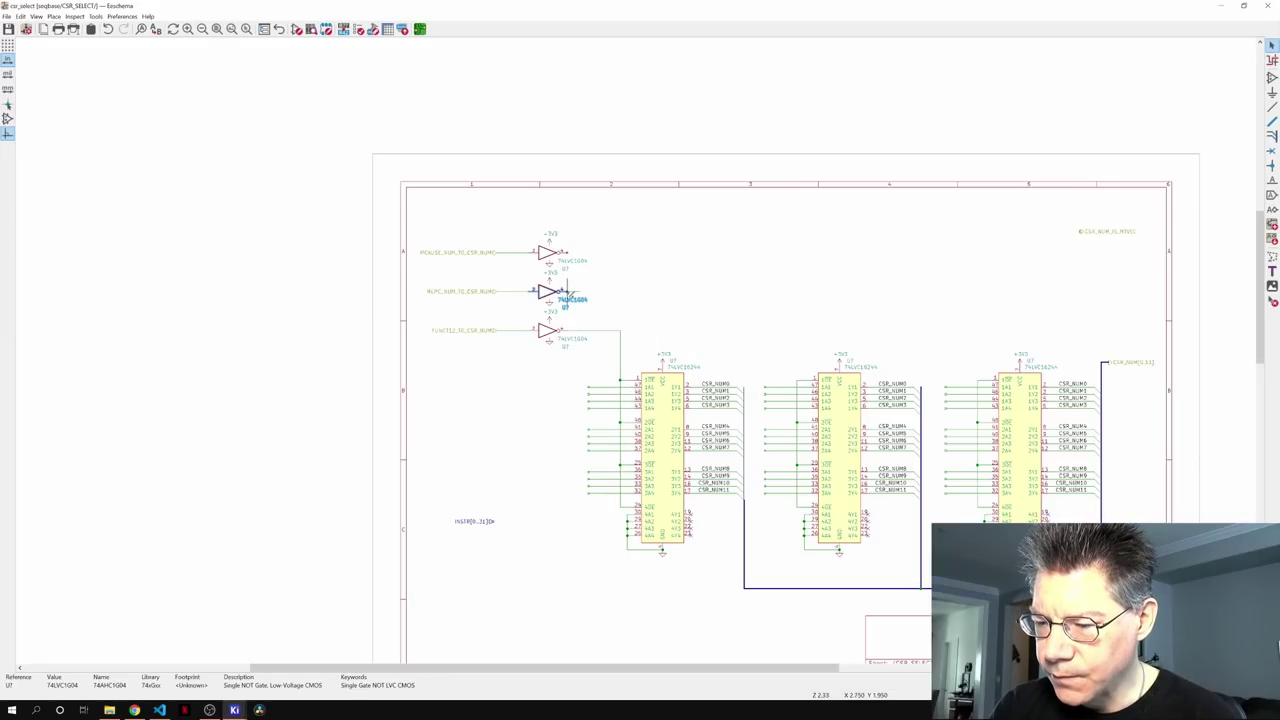
- Wire the MEPC and MCAUSE inverter outputs to the output-enable lines of the second and third 74LVC16244 buffers respectively
key("w")
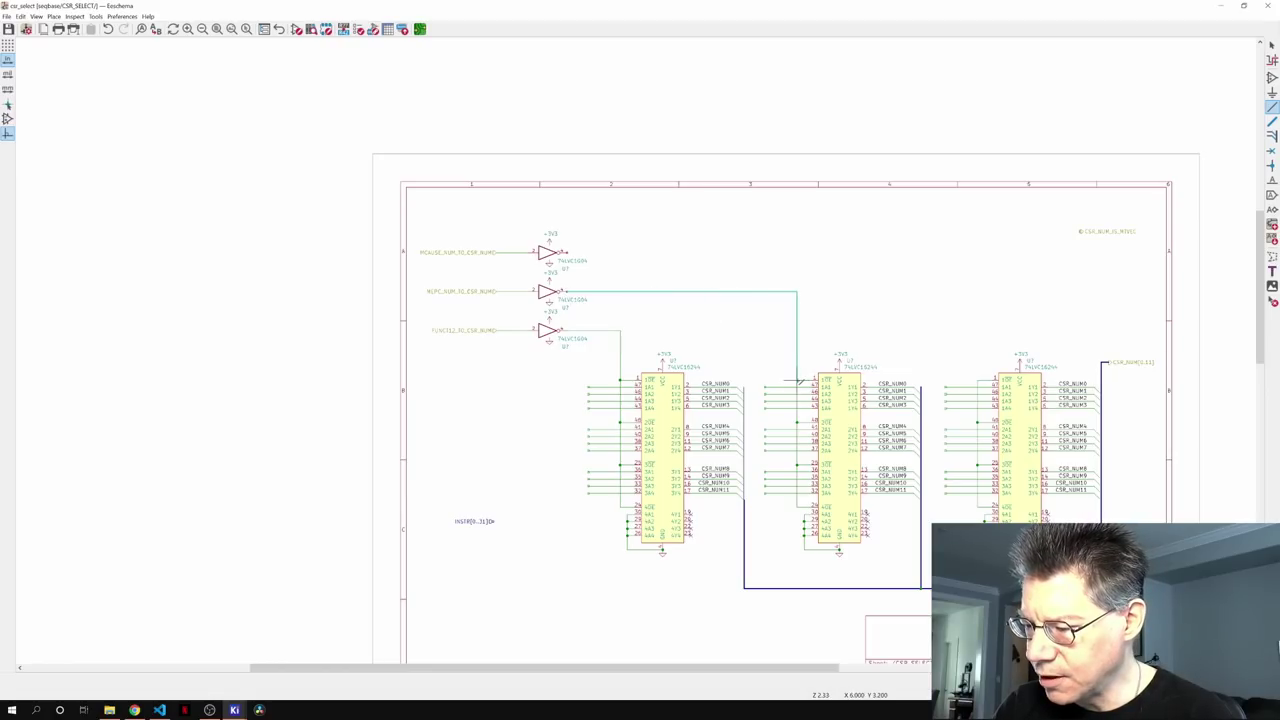
left_click(798, 381)
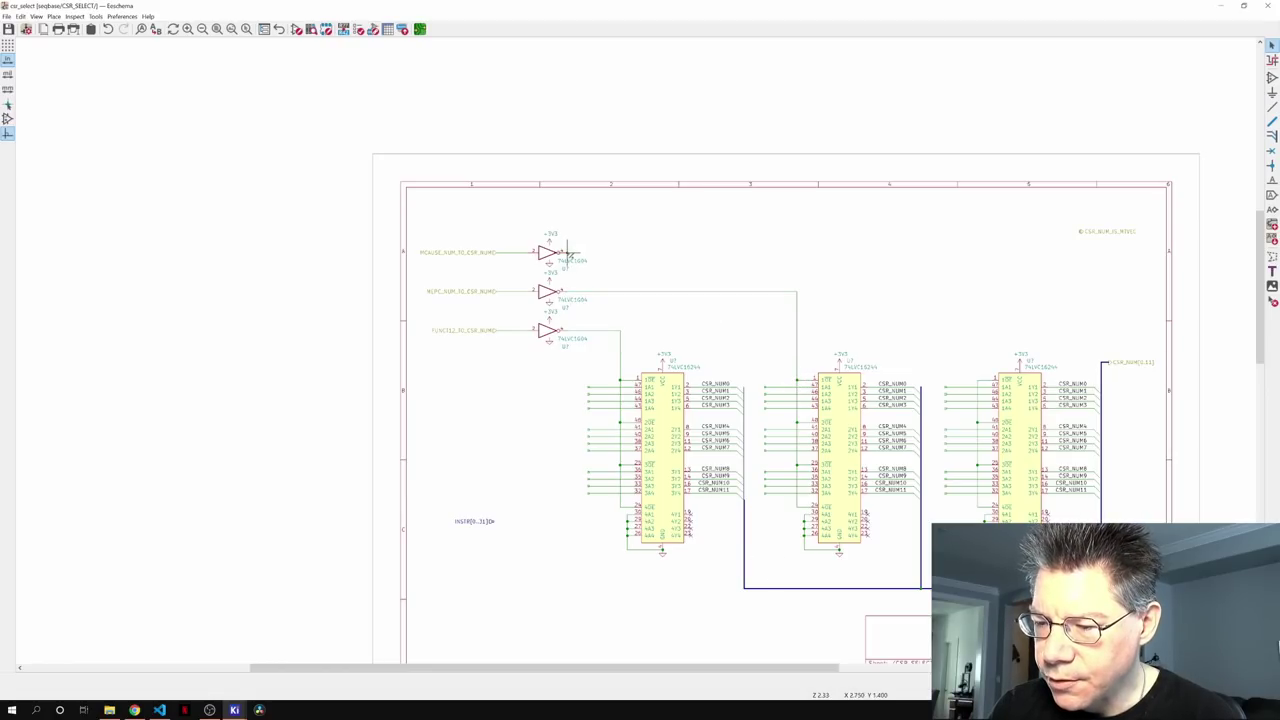
key("w")
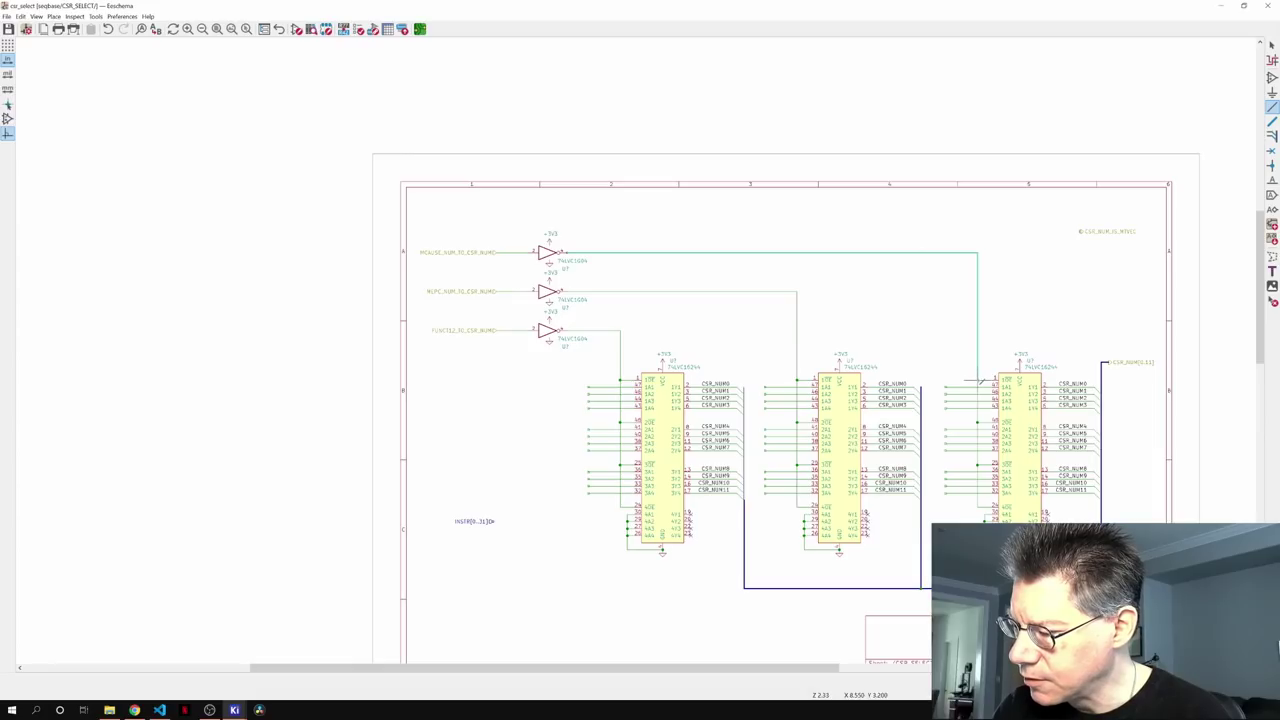
left_click(978, 380)
- Move the INSTR[0..31] hierarchical label up beside the first buffer's inputs, below the FUNCT12 inverter
scroll(860, 490, "right", 3)
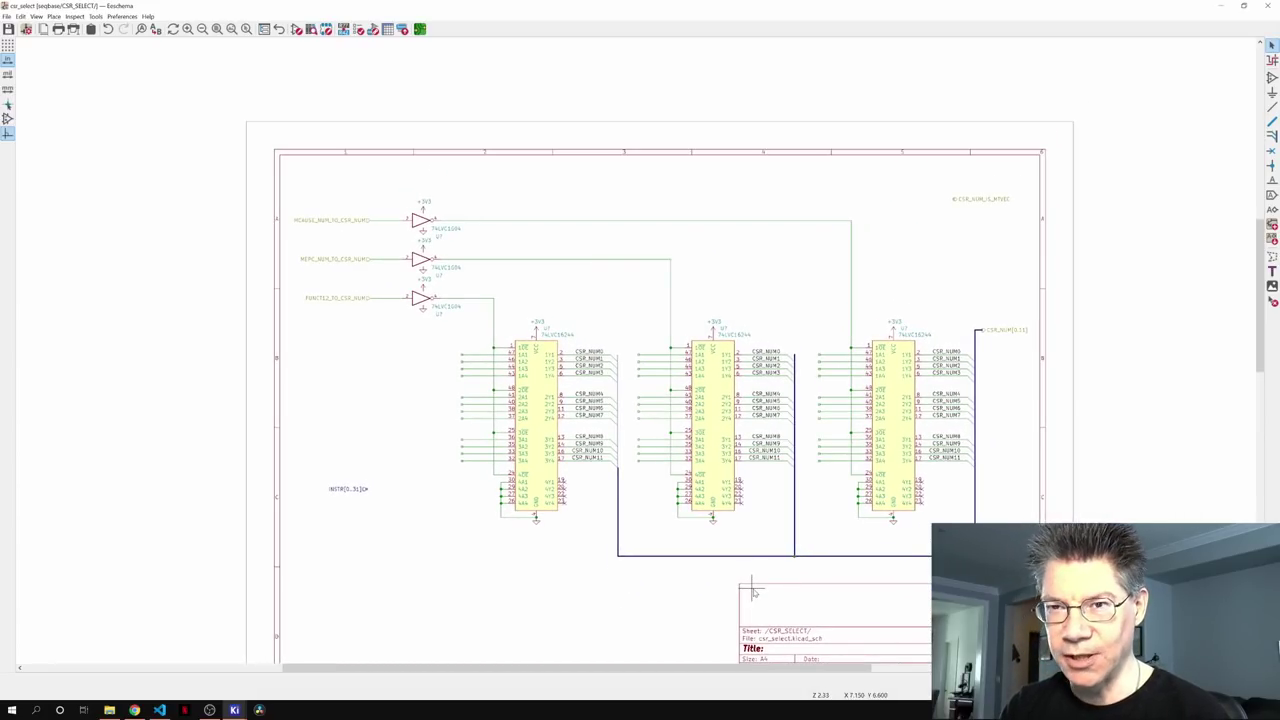
scroll(753, 592, "right", 3)
scroll(753, 592, "down", 2)
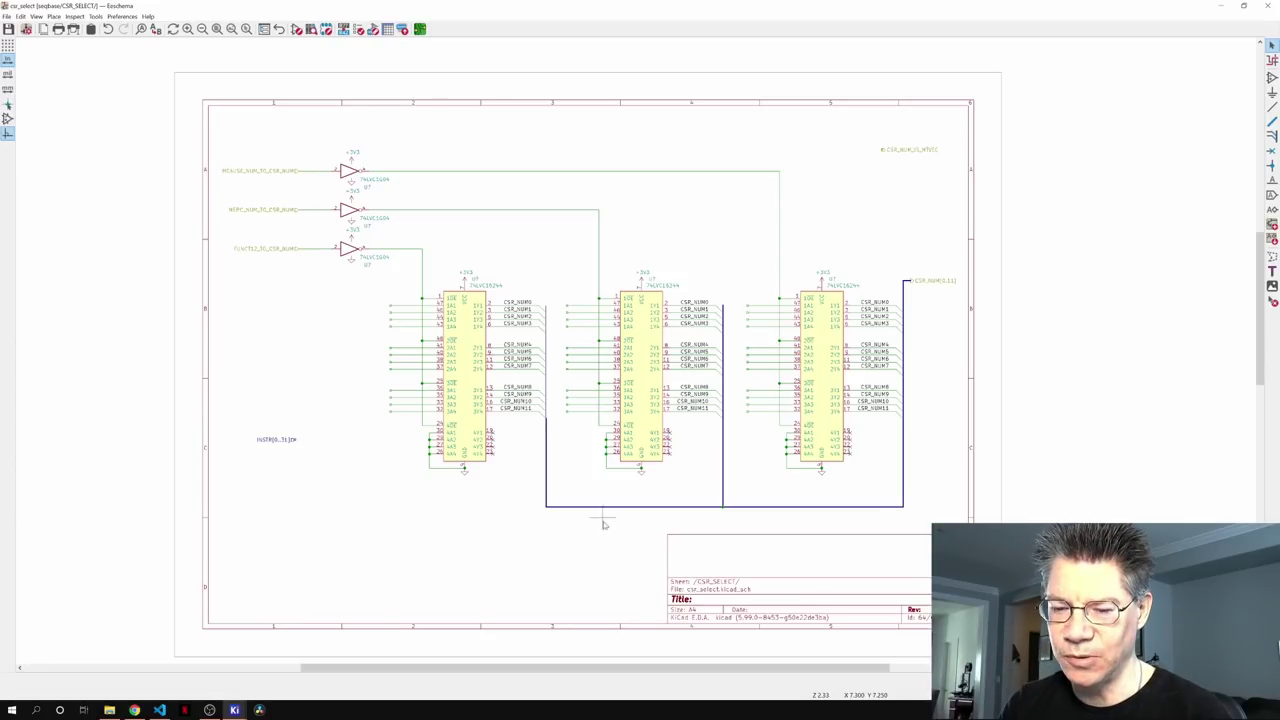
middle_click_drag(603, 524, 798, 557)
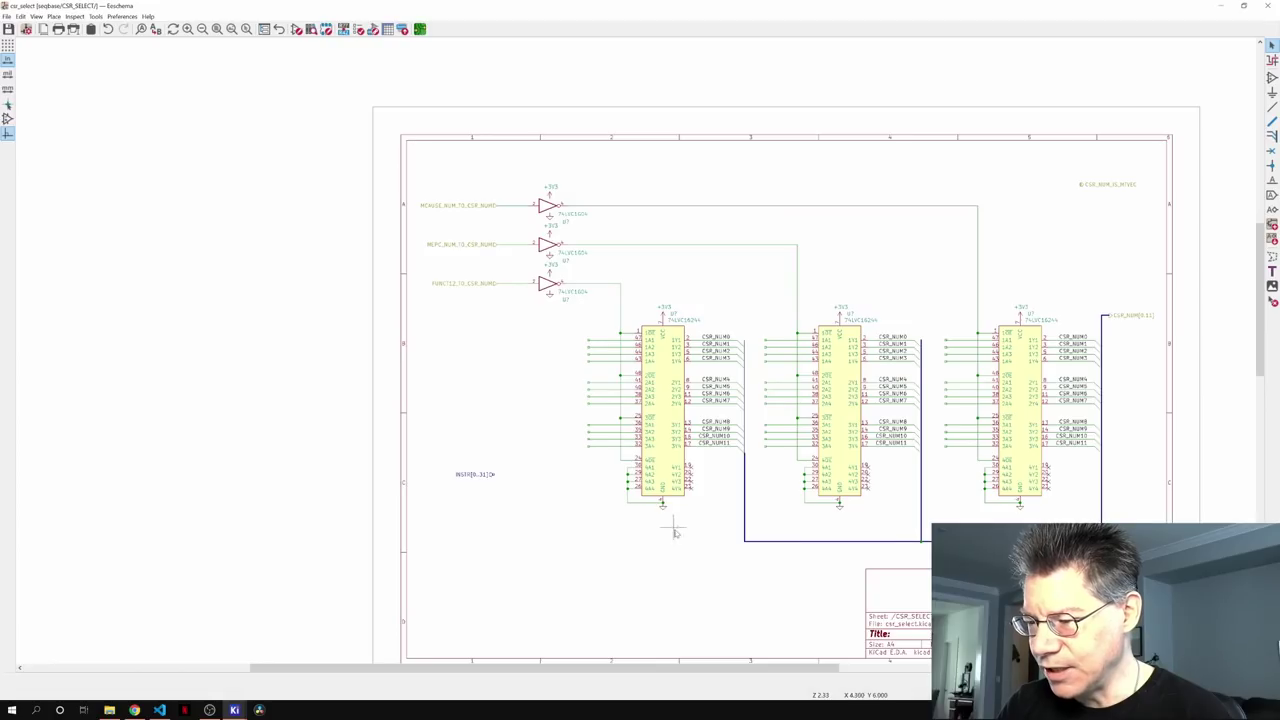
middle_click_drag(678, 527, 758, 586)
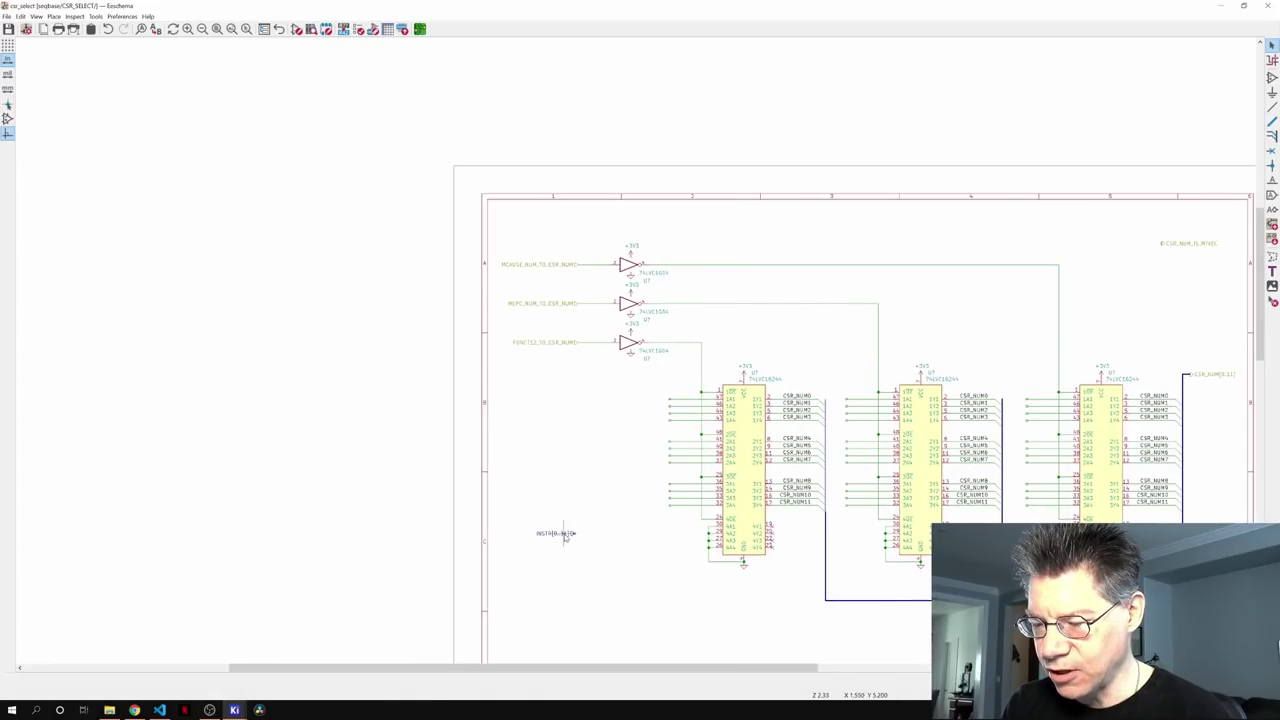
left_click(565, 533)
left_click_drag(565, 533, 582, 442)
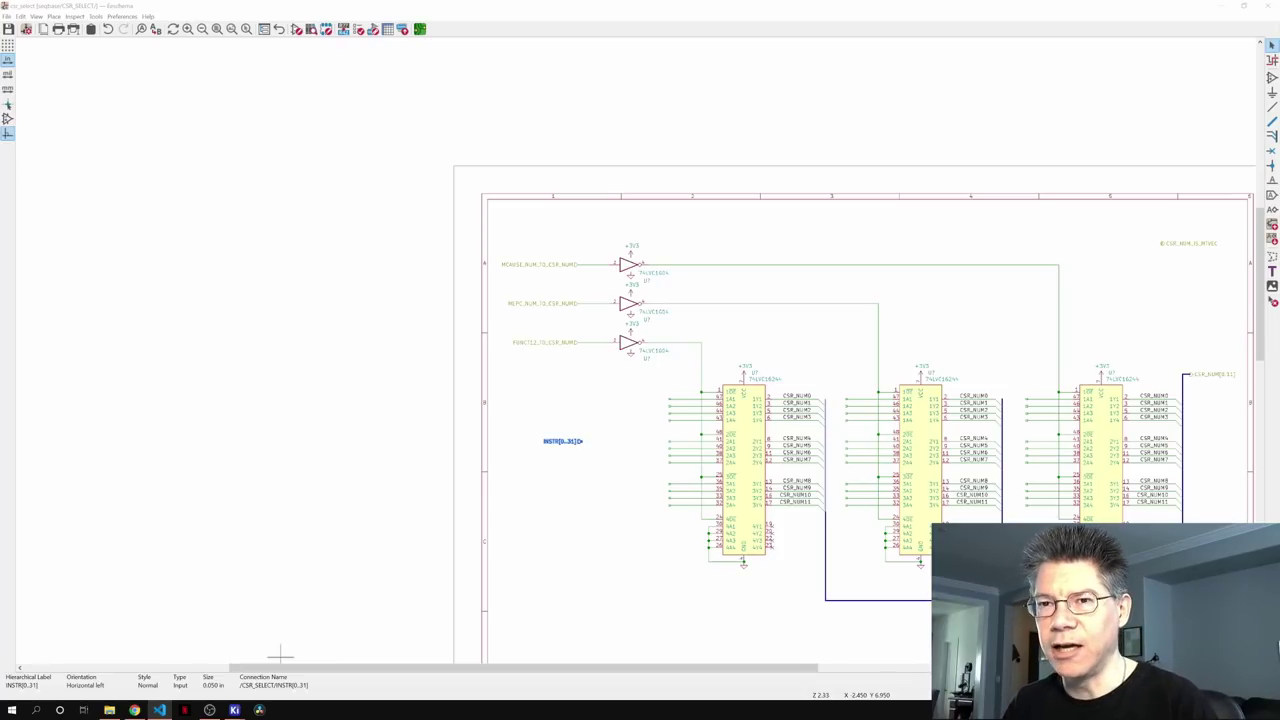
middle_click_drag(670, 546, 660, 511)
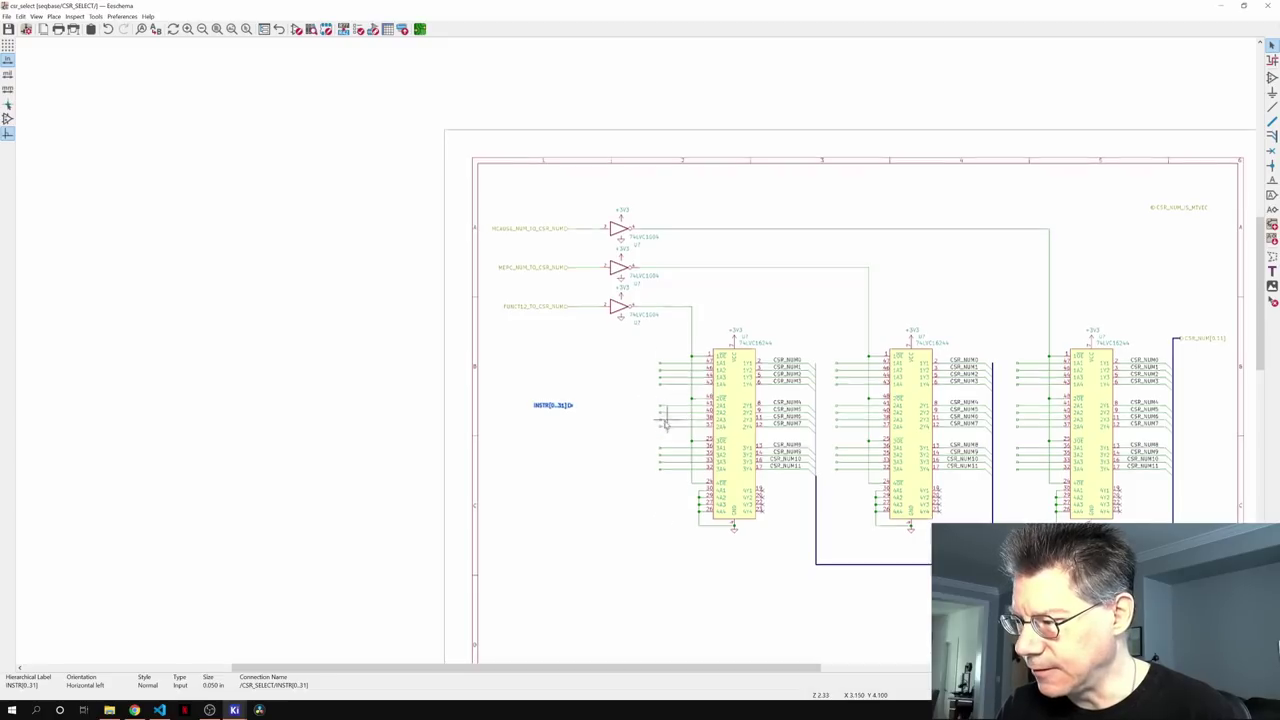
middle_click_drag(660, 436, 648, 448)
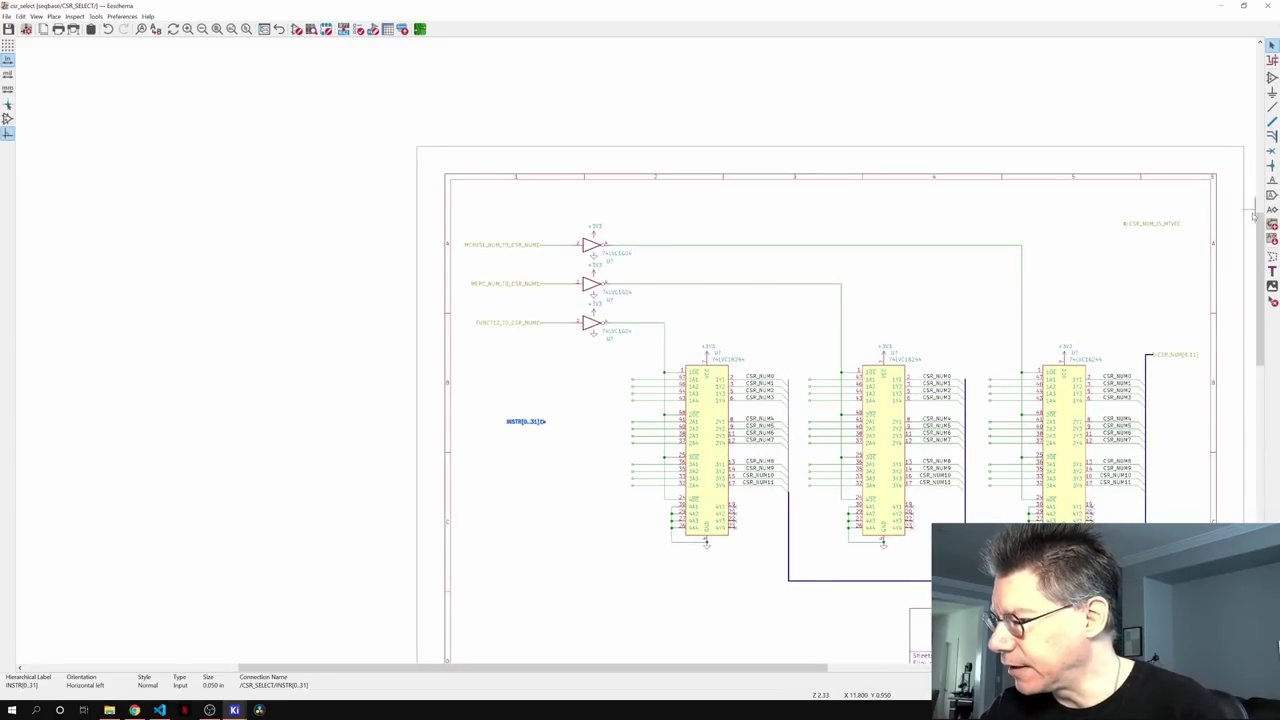
left_click(594, 398)
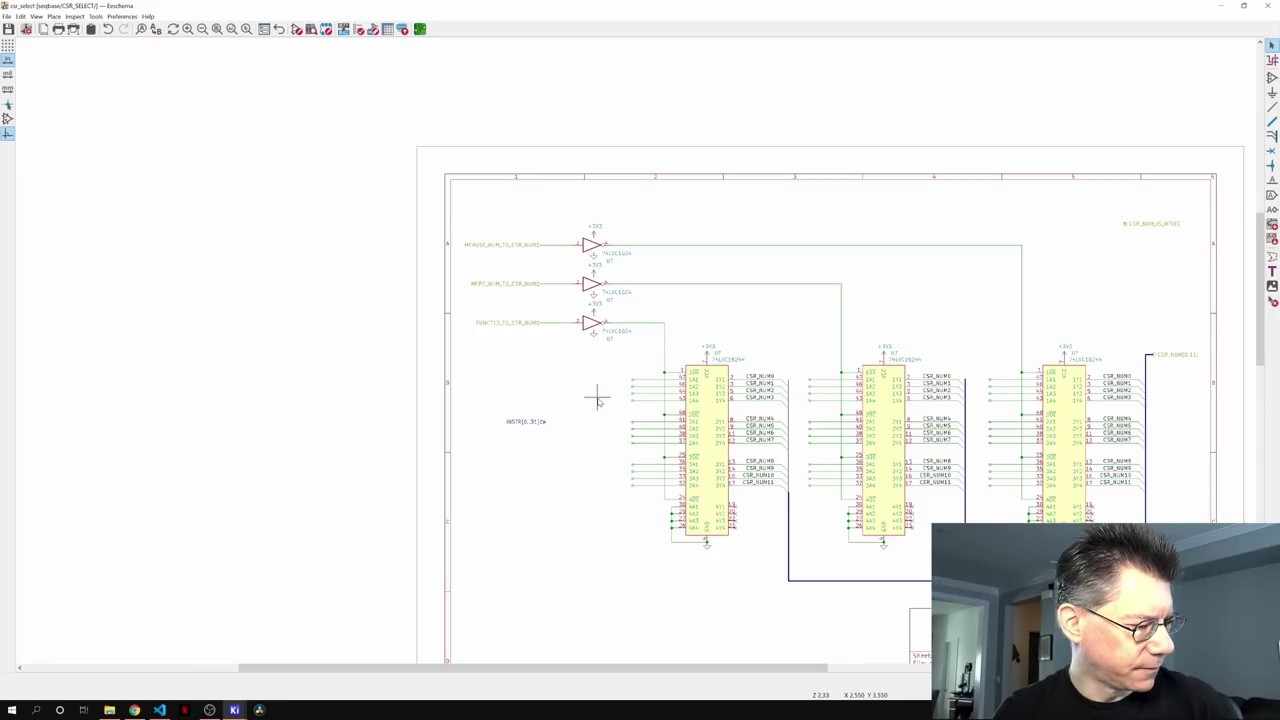
key("l")
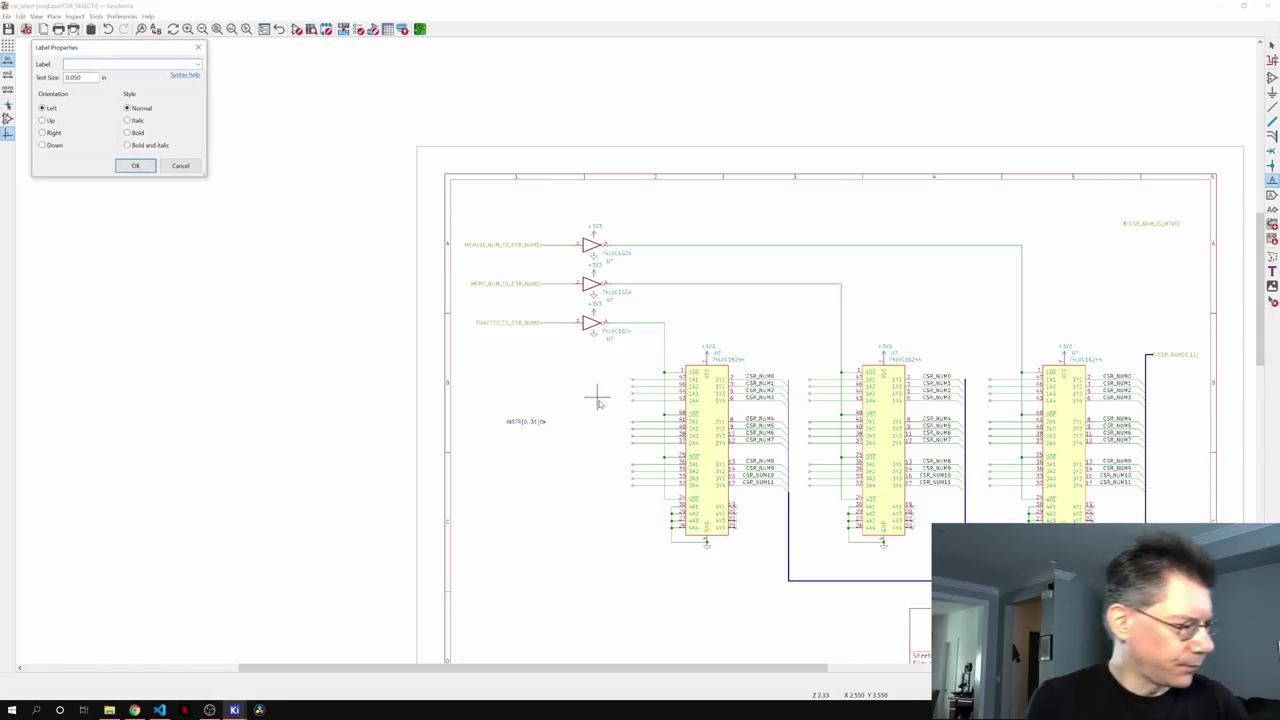
type("INSTR")
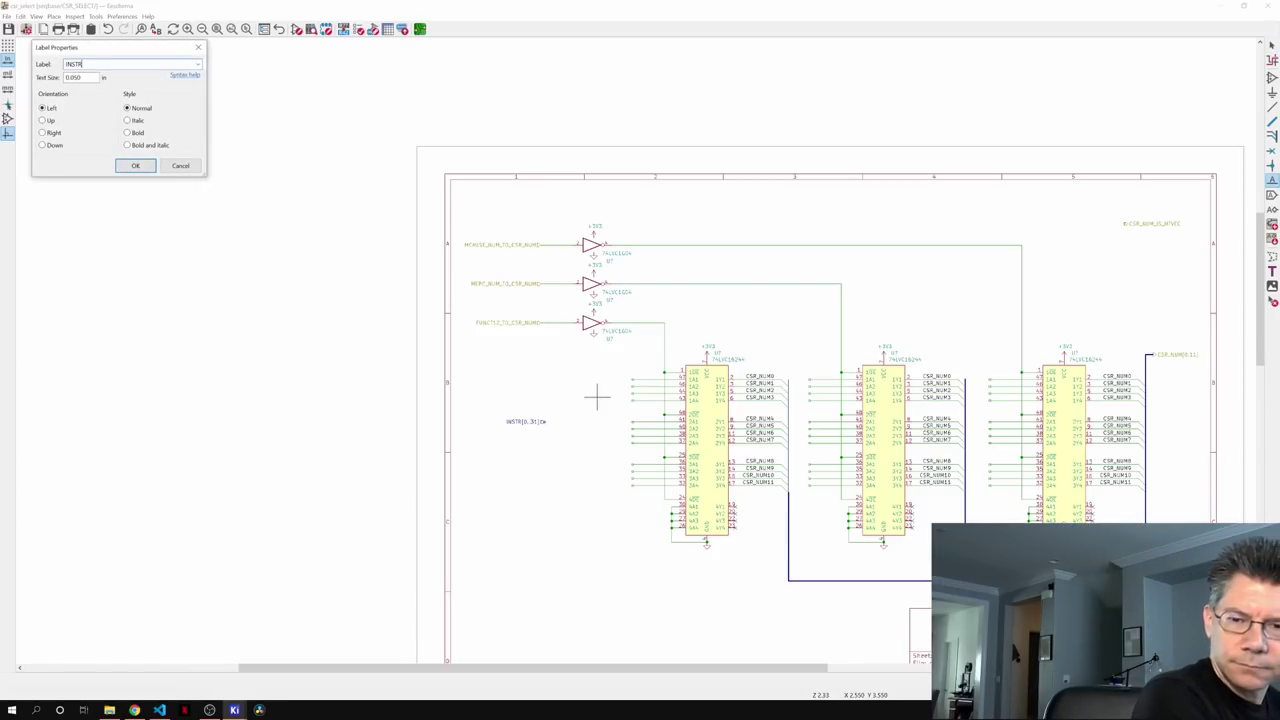
type("12")
key("Return")
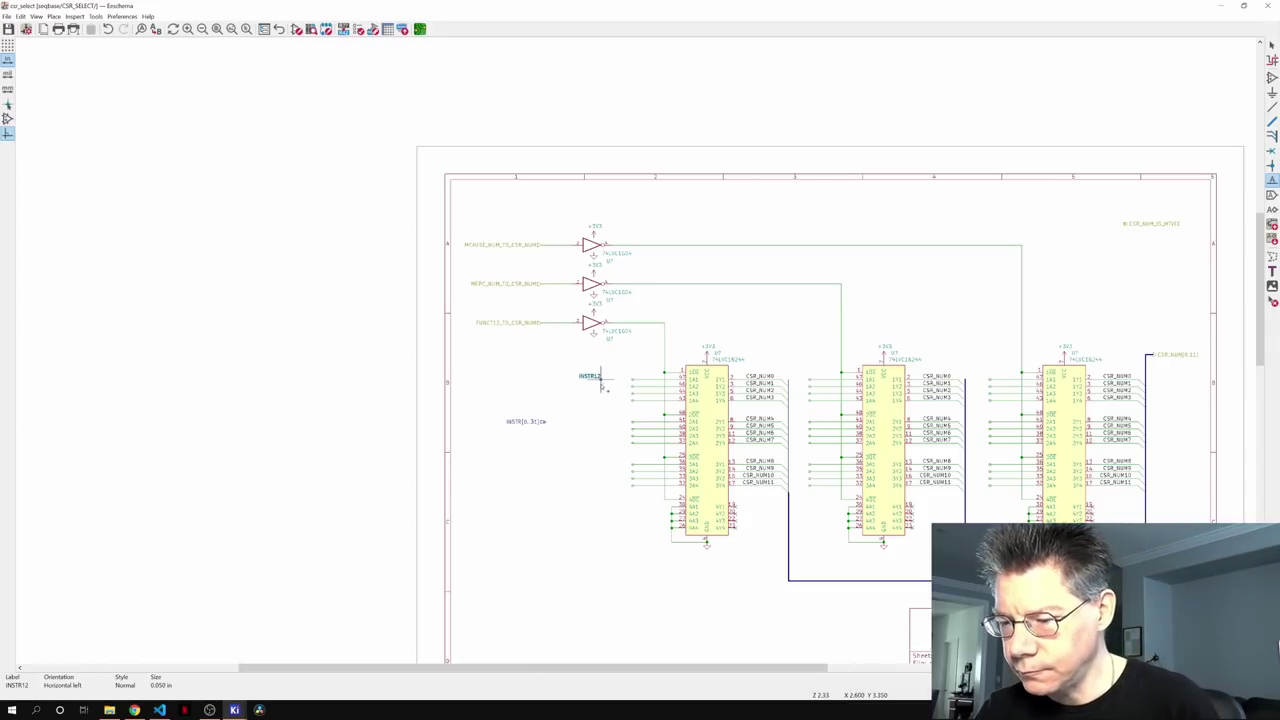
key("Escape")
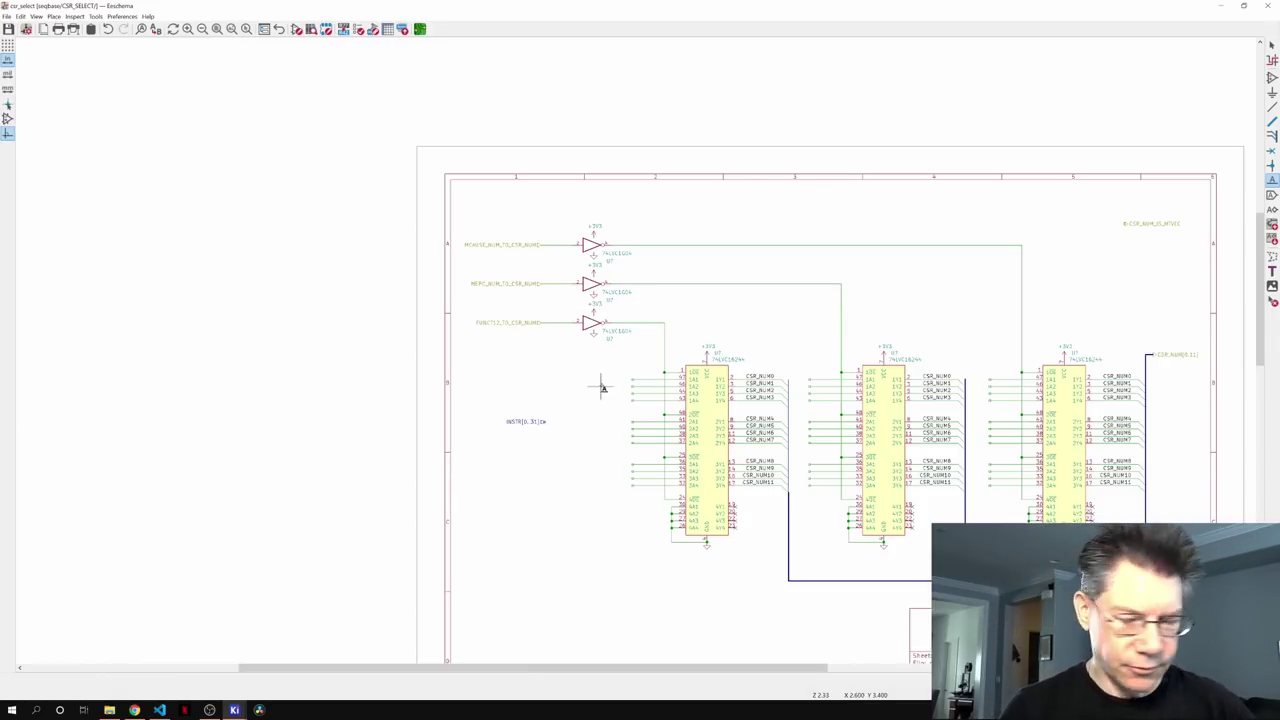
- Place a net label INSTR20 left of the first buffer and repeat it downward with incrementing numbers through INSTR31
left_click(599, 389)
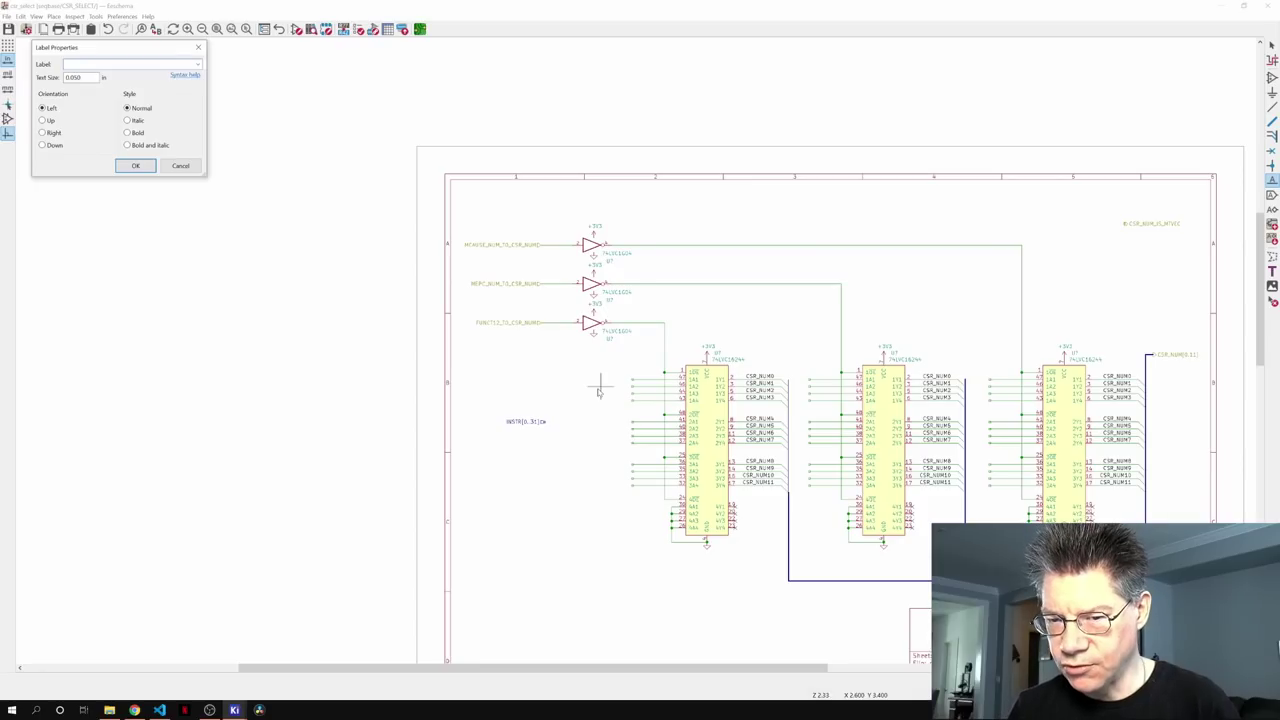
type("INSTR20")
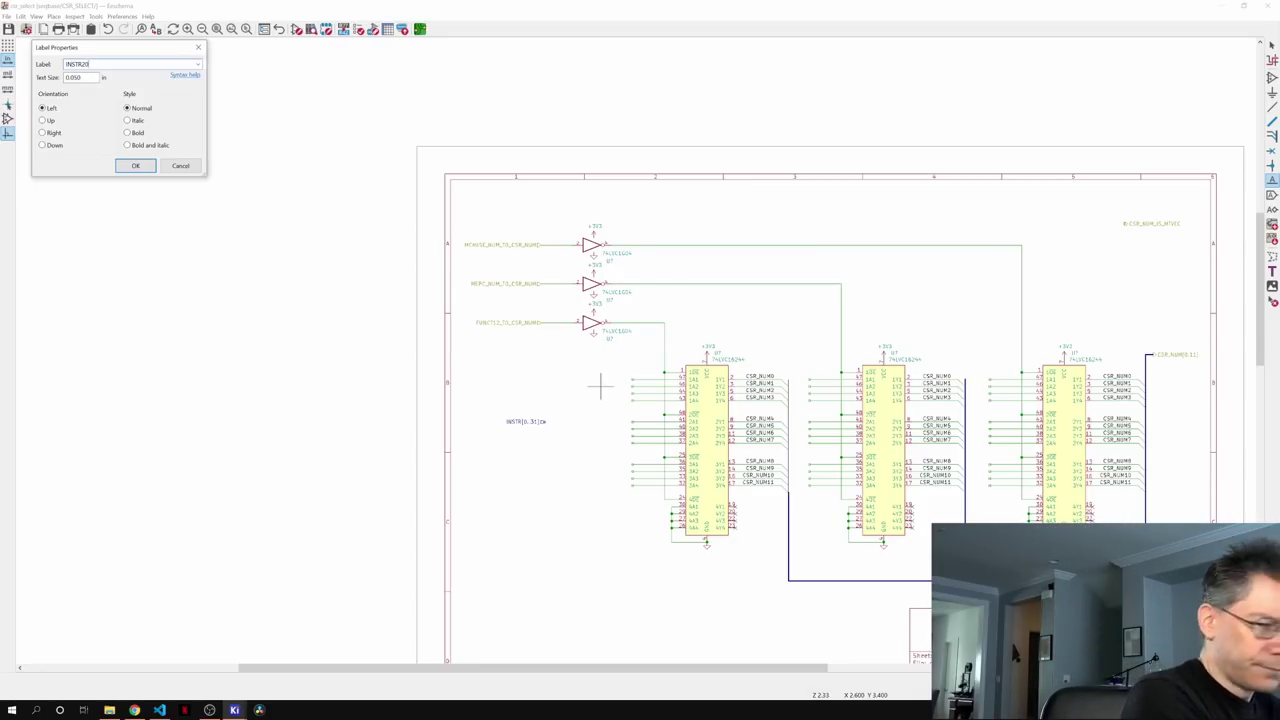
key("Return")
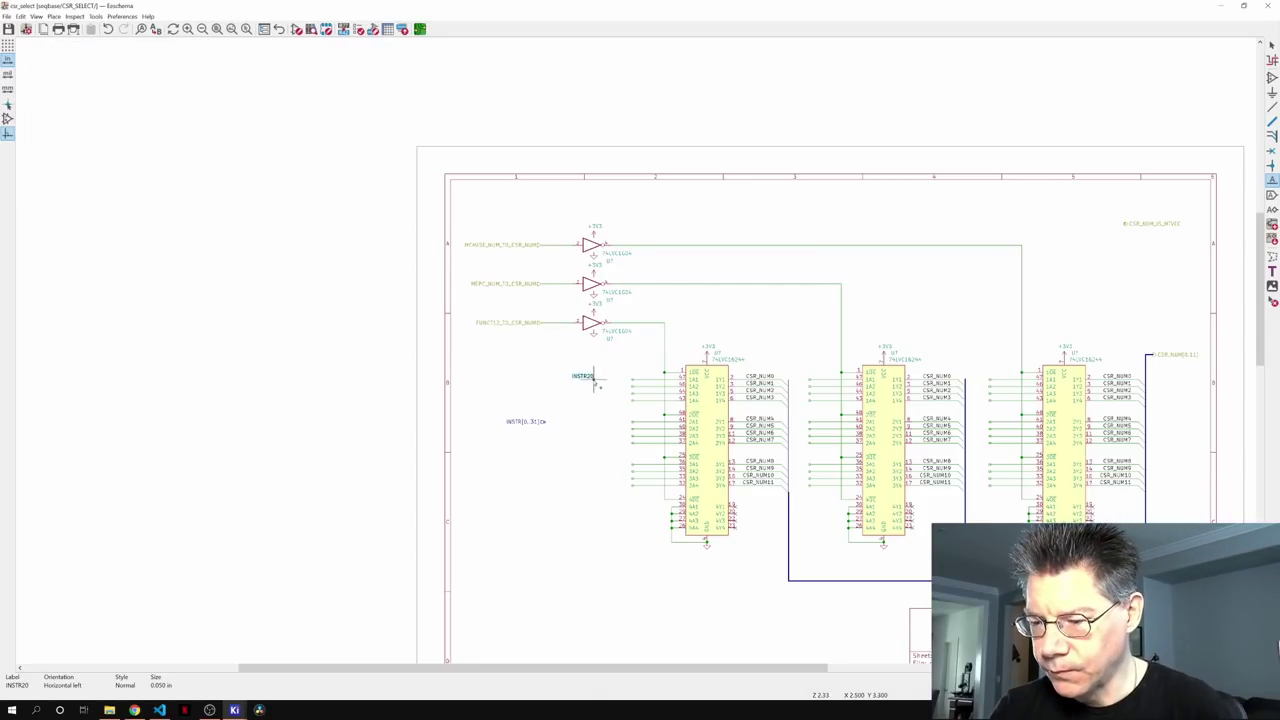
left_click(596, 385)
key("Insert")
key("Insert")
key("Insert")
key("Insert")
key("Insert")
key("Insert")
key("Insert")
key("Insert")
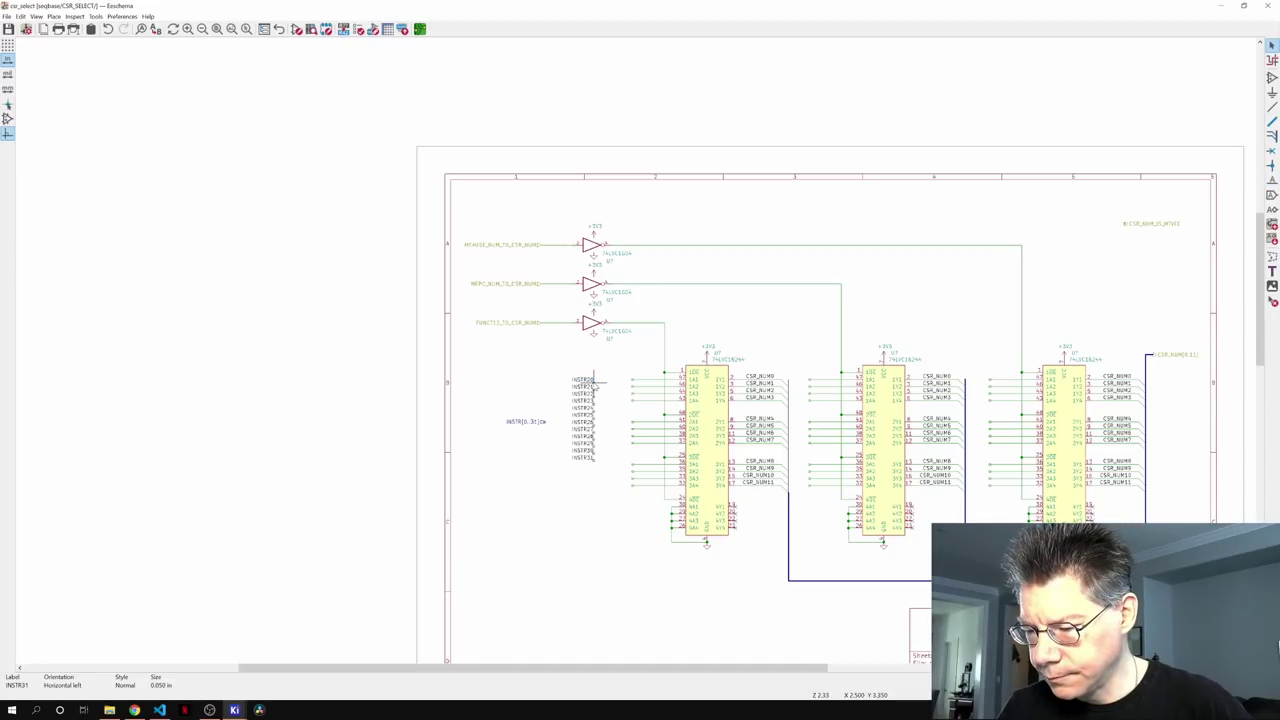
- Move labels INSTR20 to INSTR23 onto the first buffer's 1A1–1A4 input wires and INSTR24 to INSTR27 onto its 2A1–2A4 wires
scroll(596, 381, "up", 5)
scroll(597, 383, "down", 3)
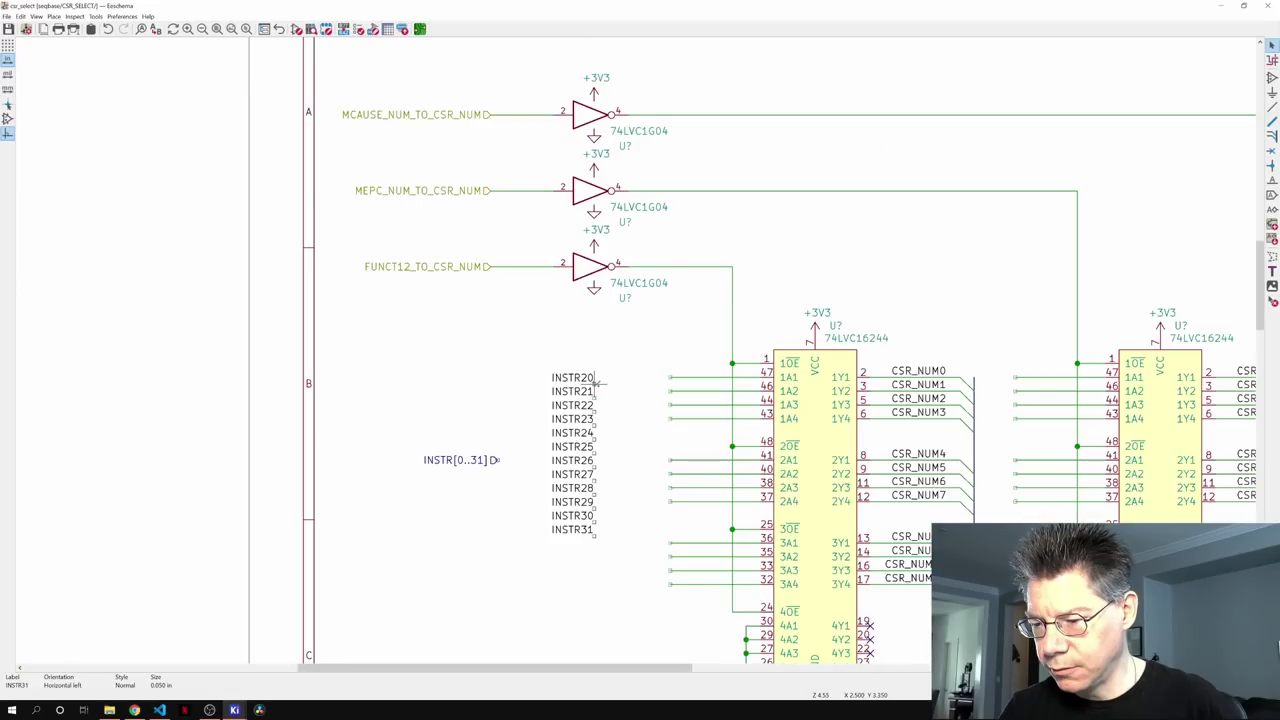
scroll(596, 382, "down", 1)
middle_click_drag(596, 381, 506, 312)
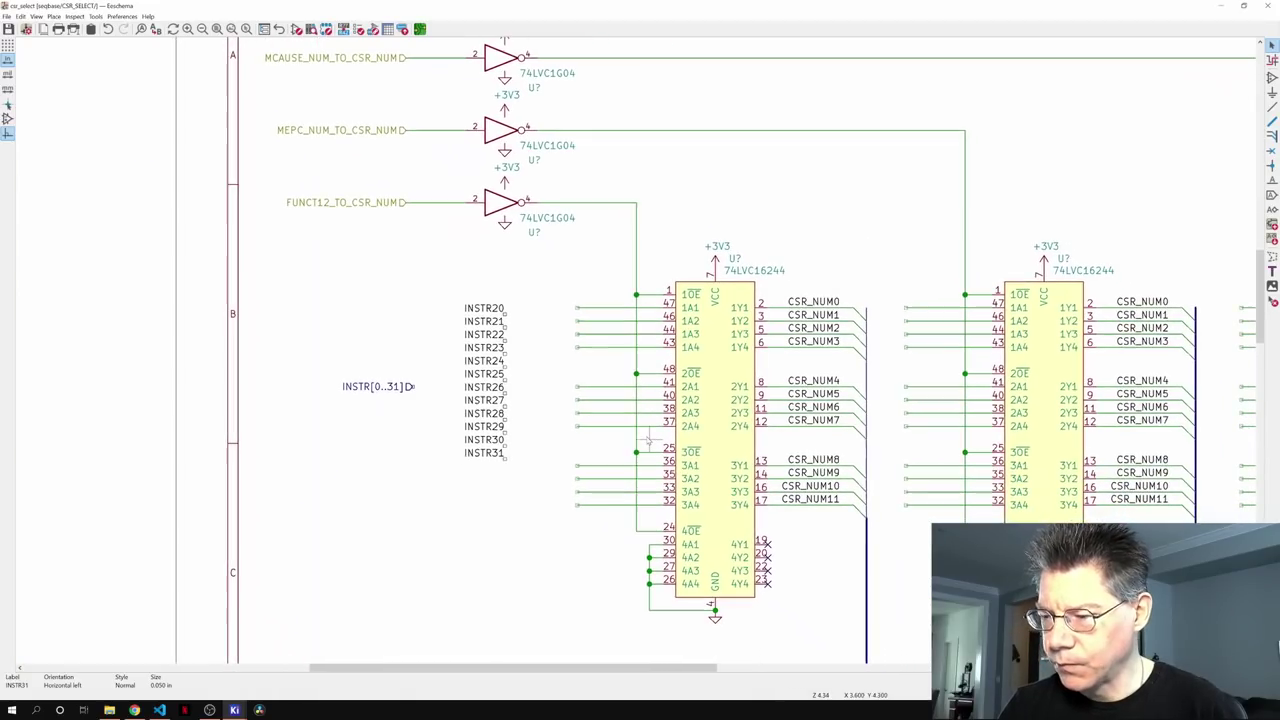
left_click_drag(451, 288, 622, 345)
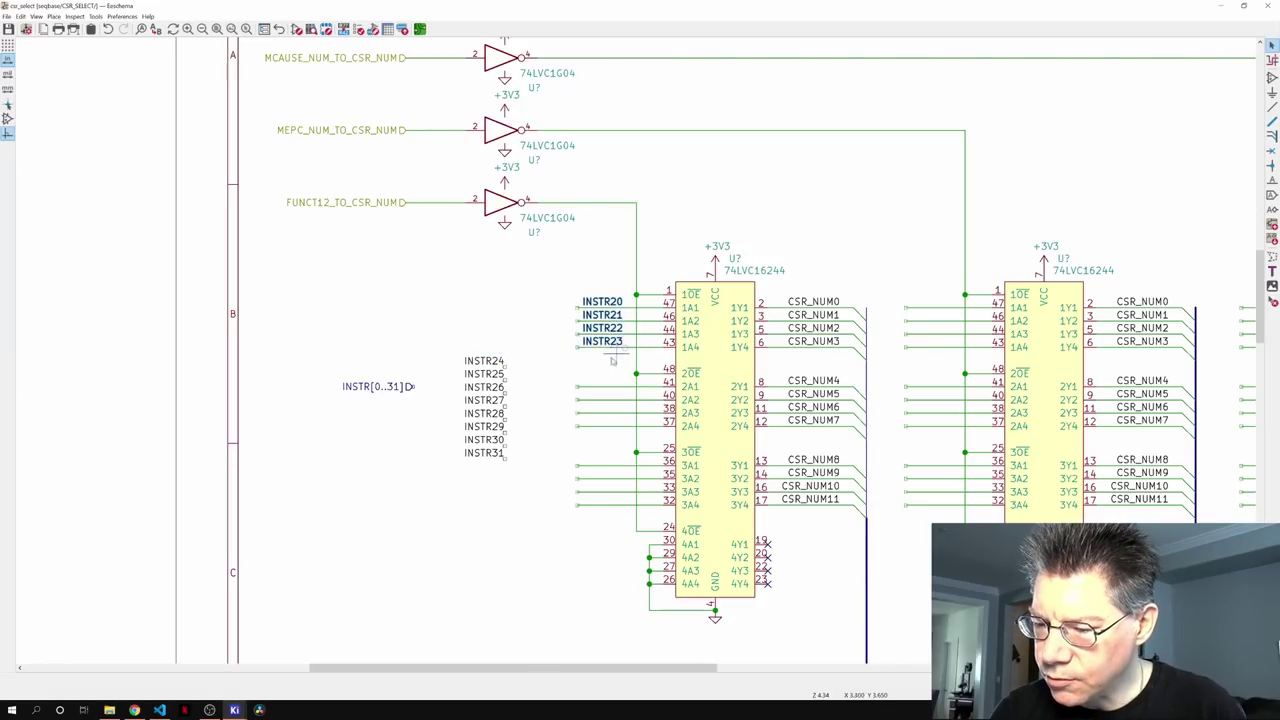
left_click_drag(460, 352, 508, 406)
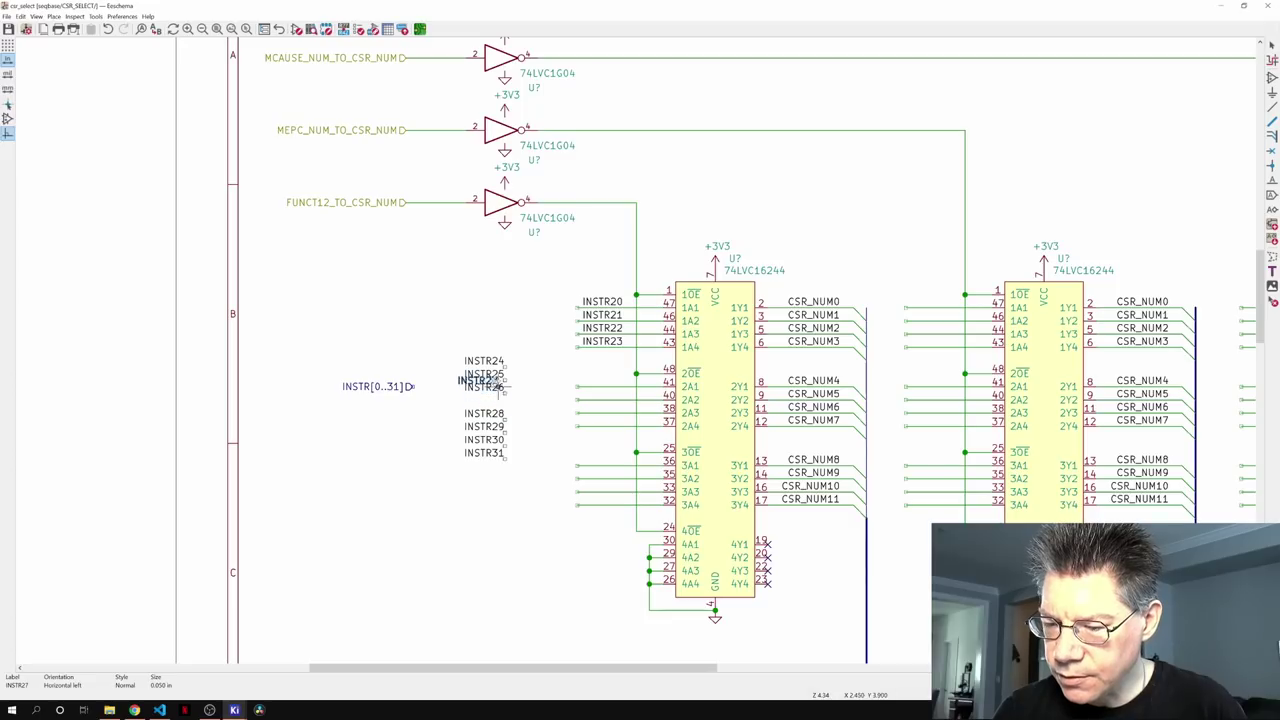
left_click_drag(452, 336, 622, 425)
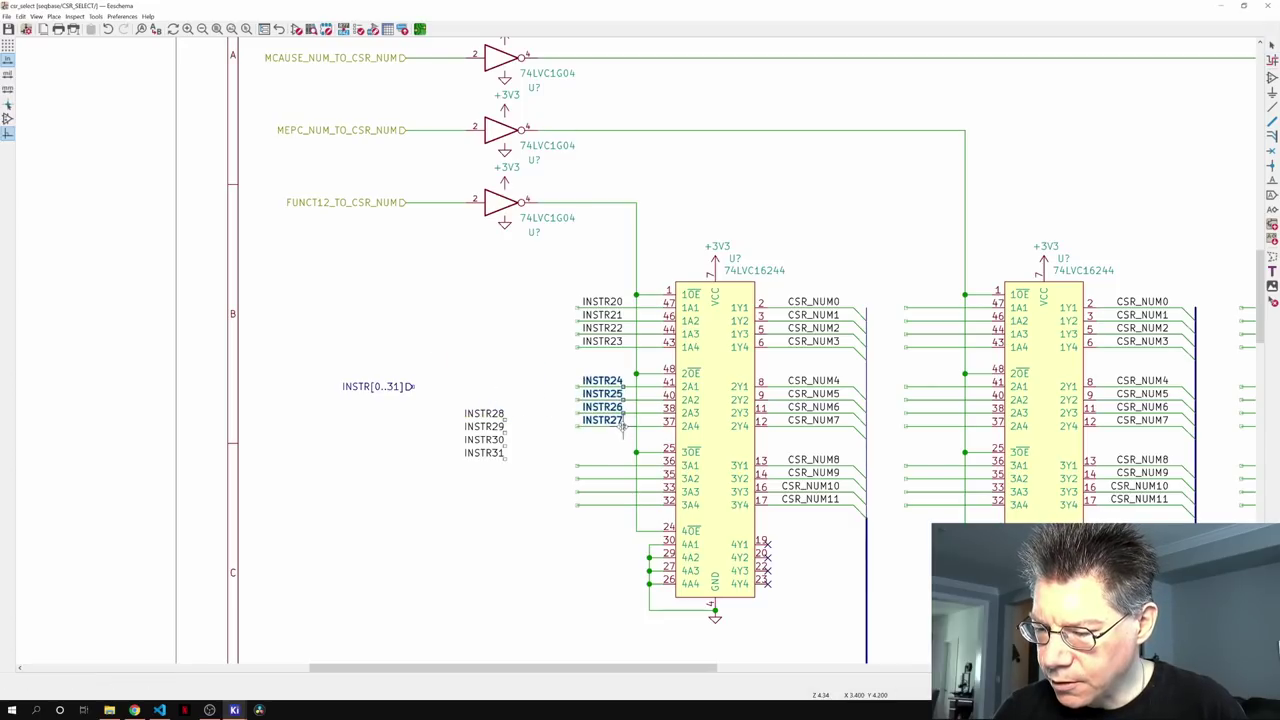
- Move labels INSTR28 to INSTR31 onto the first buffer's 3A1–3A4 wires and add bus entries to the INSTR20–INSTR23 wires
left_click_drag(449, 391, 622, 510)
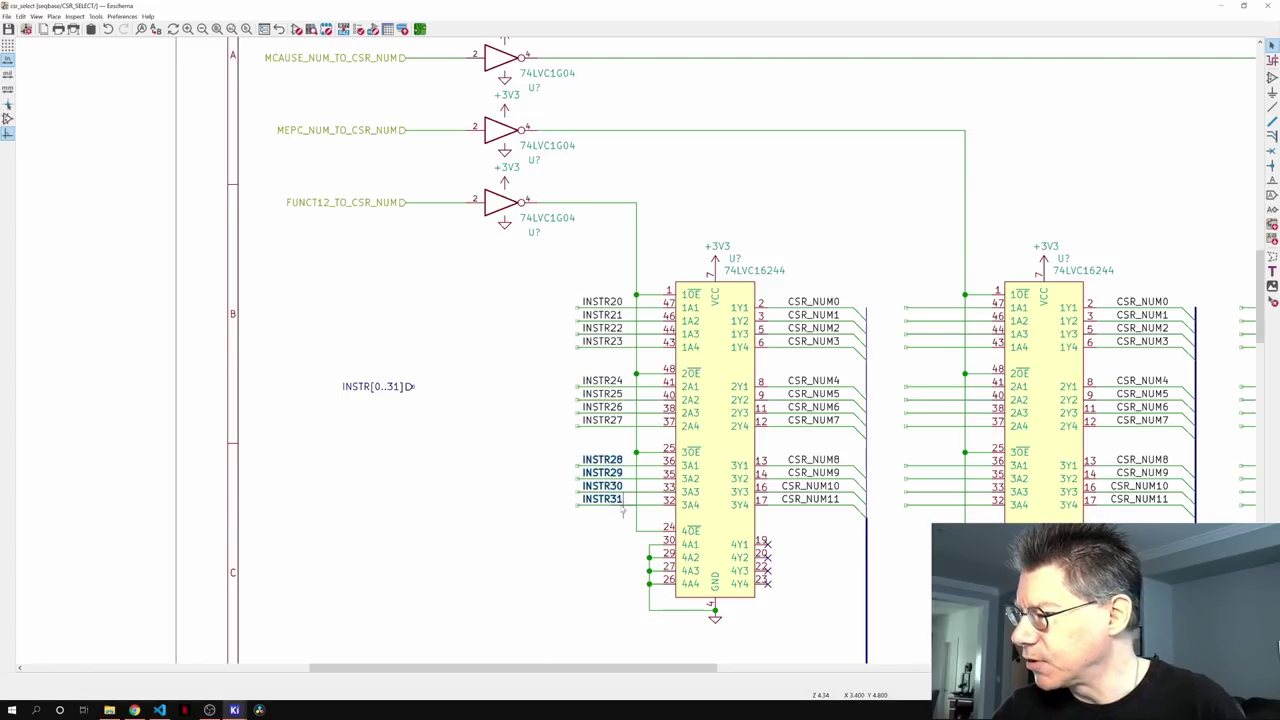
key("w")
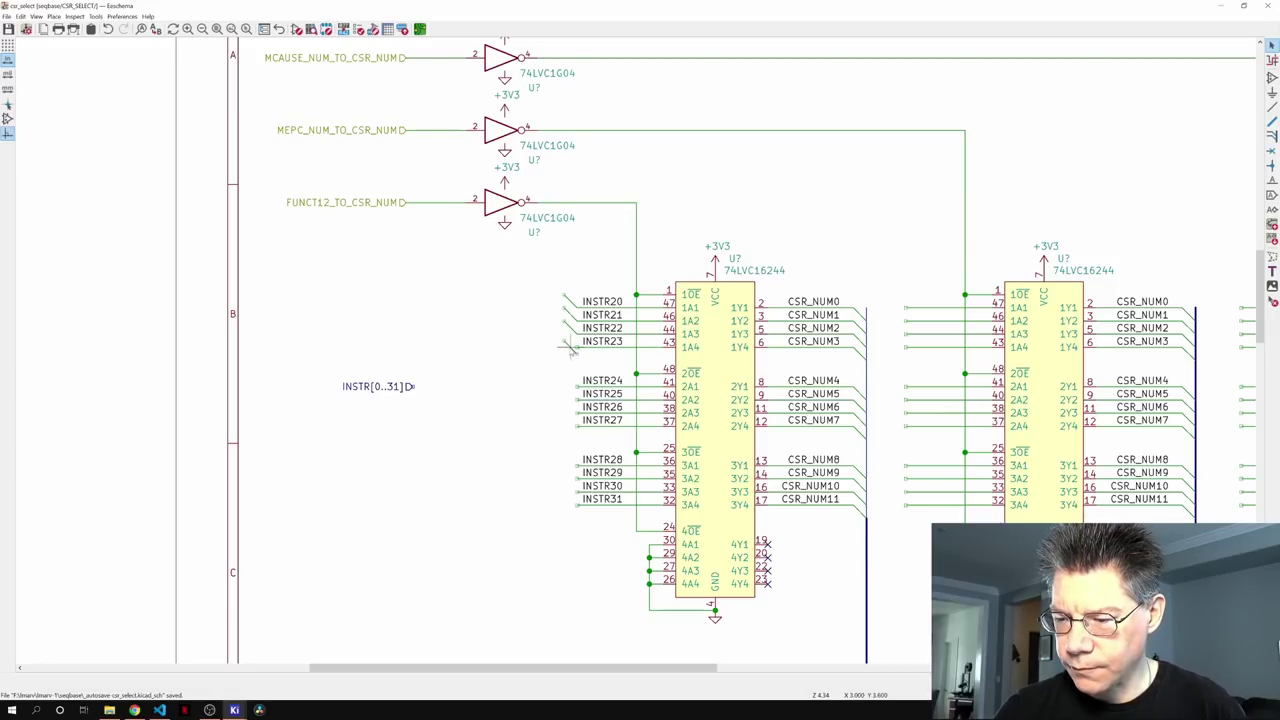
left_click(568, 348)
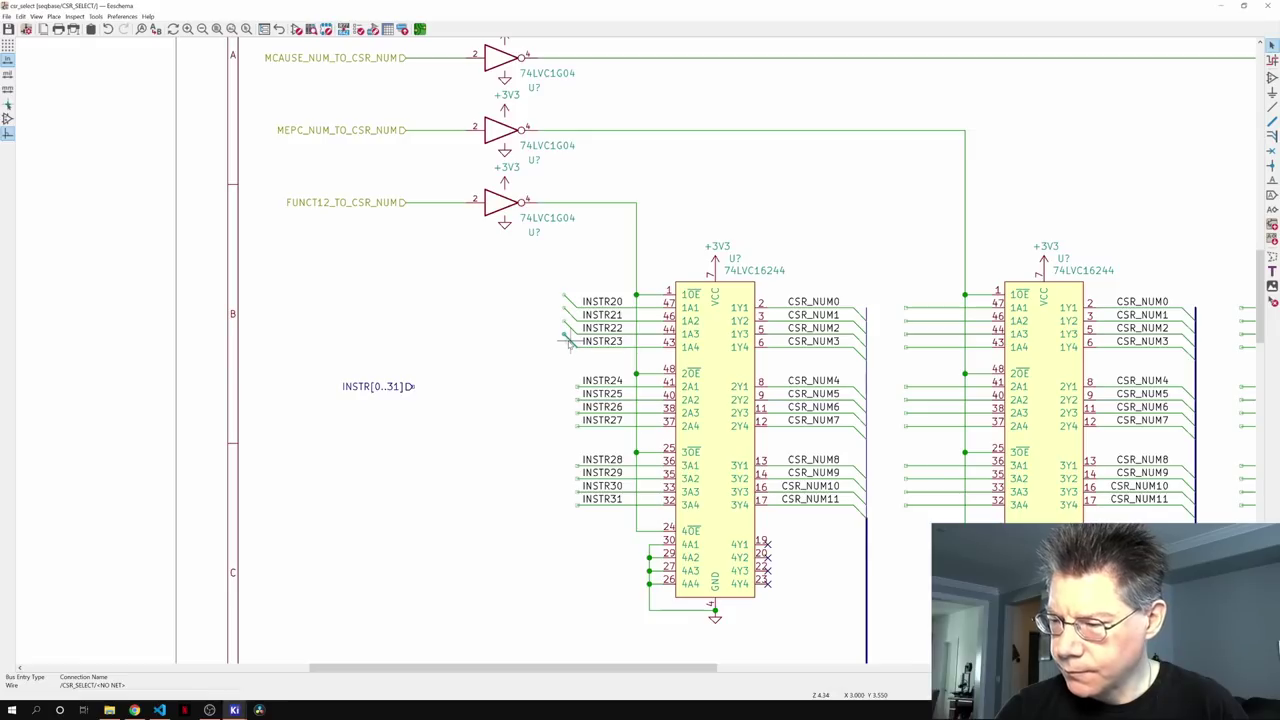
key("Insert")
key("Insert")
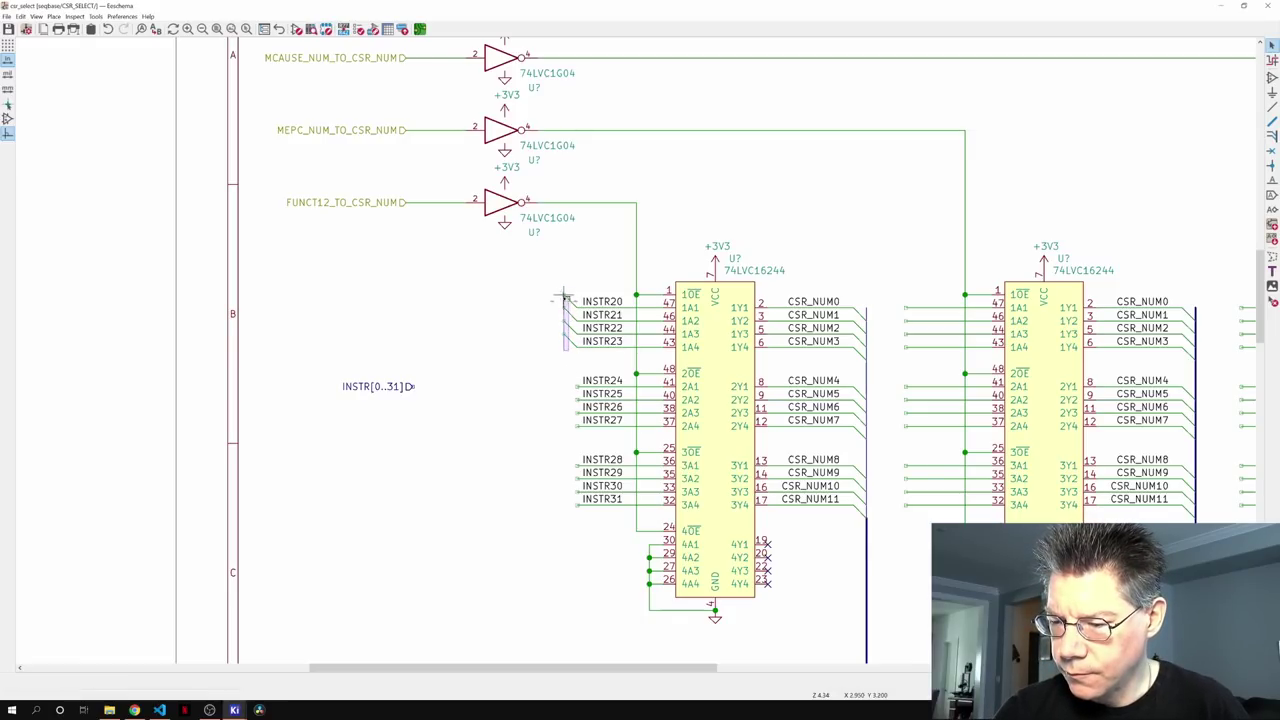
- Copy the group of four bus entries onto the INSTR24–INSTR27 wires and the INSTR28–INSTR31 wires
left_click(565, 376)
key("Insert")
key("Insert")
key("Insert")
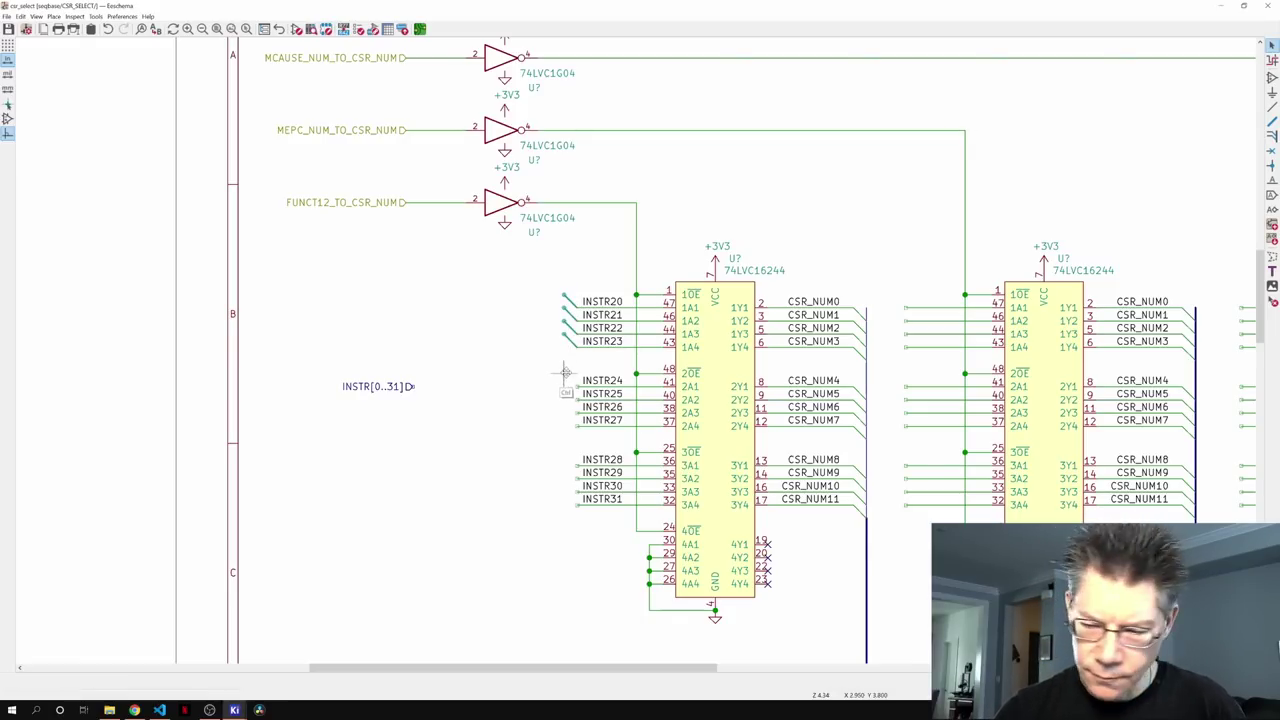
left_click(565, 452)
key("Insert")
key("Insert")
key("Insert")
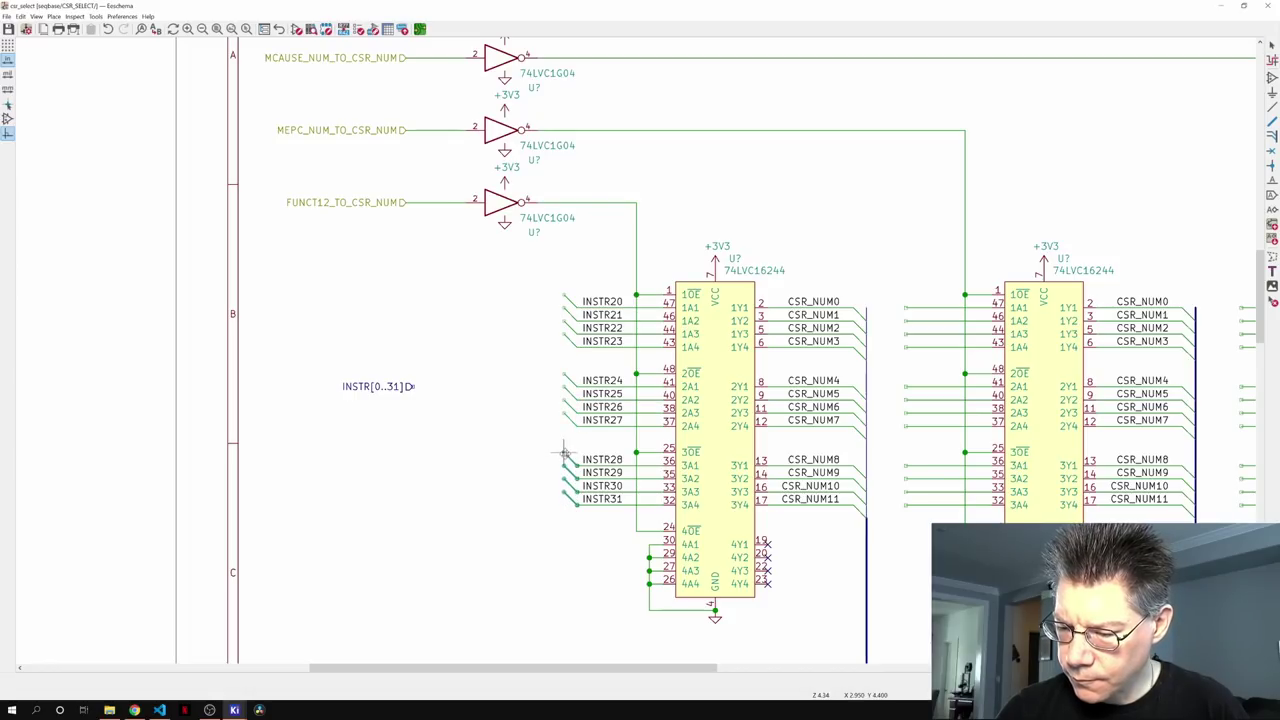
- Draw a bus down along the first buffer's INSTR bus entries and out to the left at the INSTR31 level
key("b")
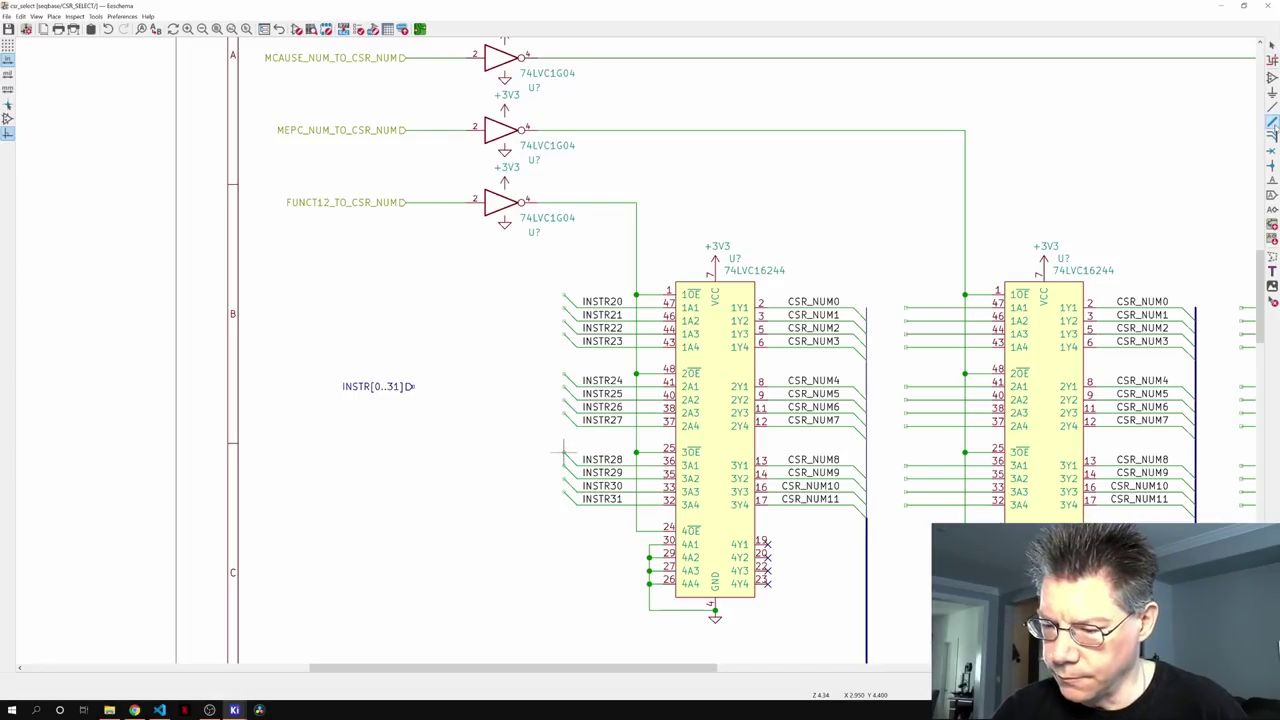
left_click(564, 297)
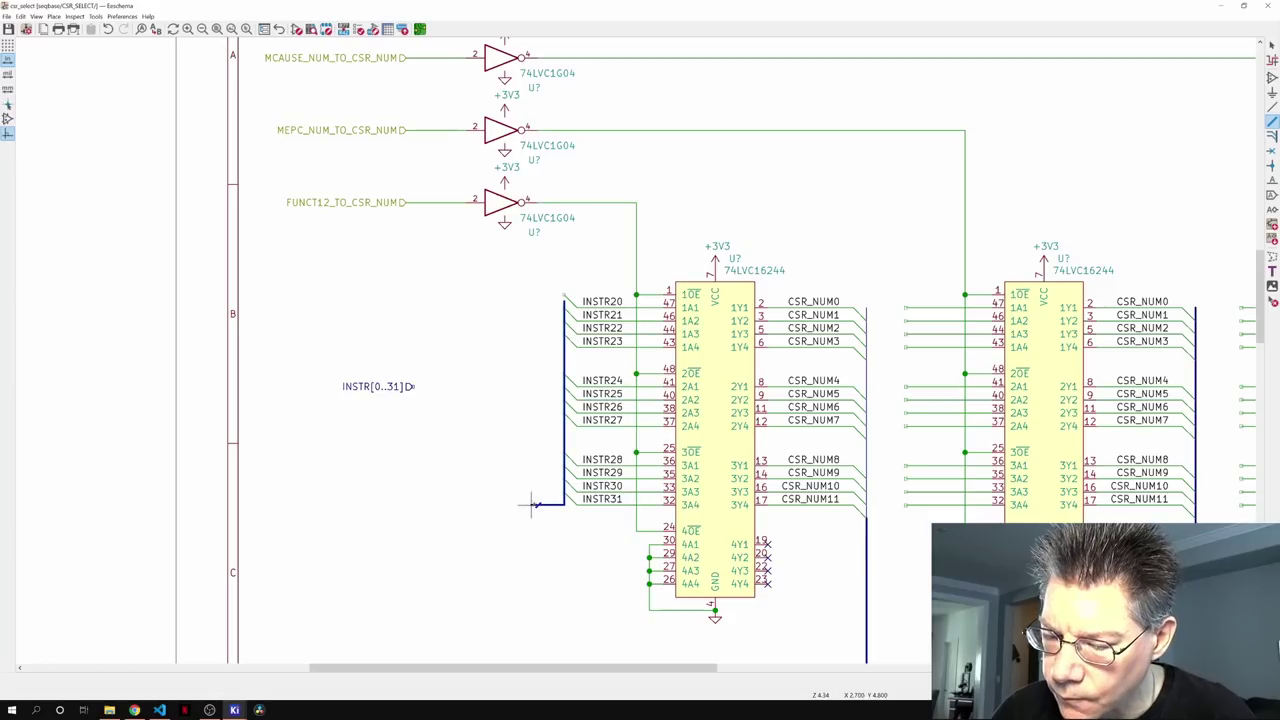
double_click(420, 505)
key("Escape")
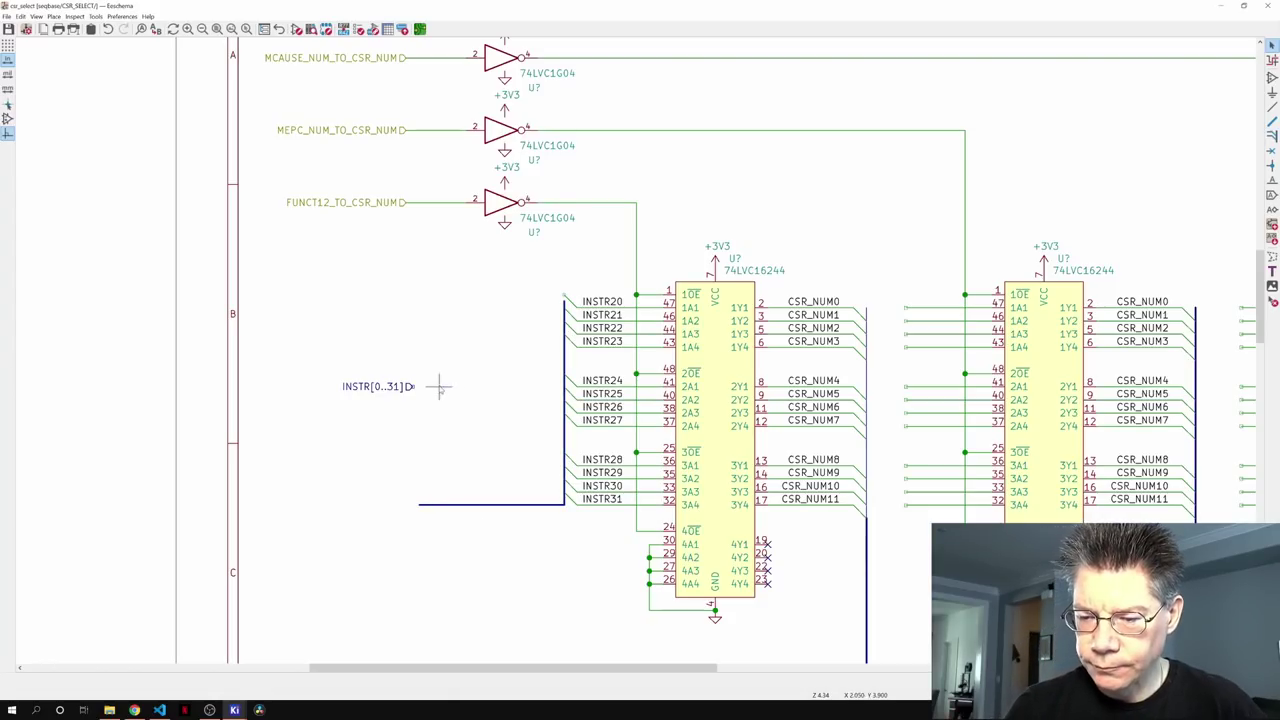
- Move the INSTR[0..31] hierarchical label onto the new bus's free end and extend the bus up to the INSTR20 entry
left_click(395, 388)
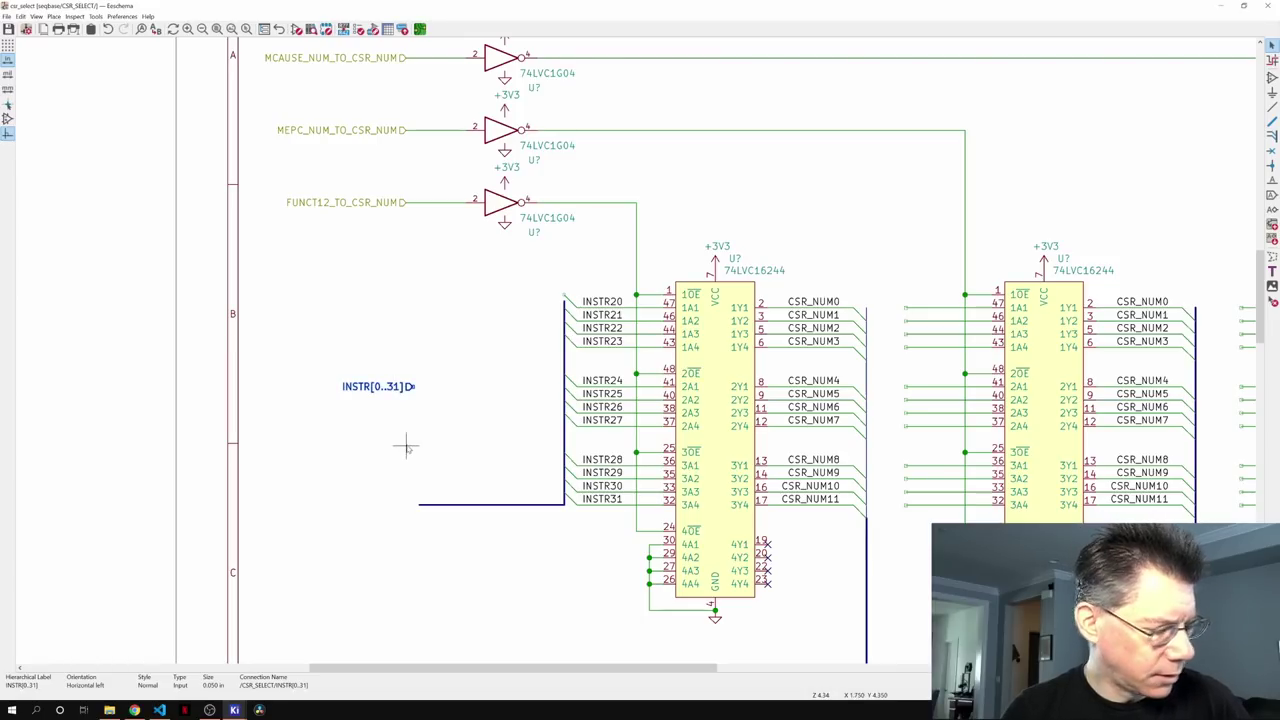
key("m")
left_click(418, 505)
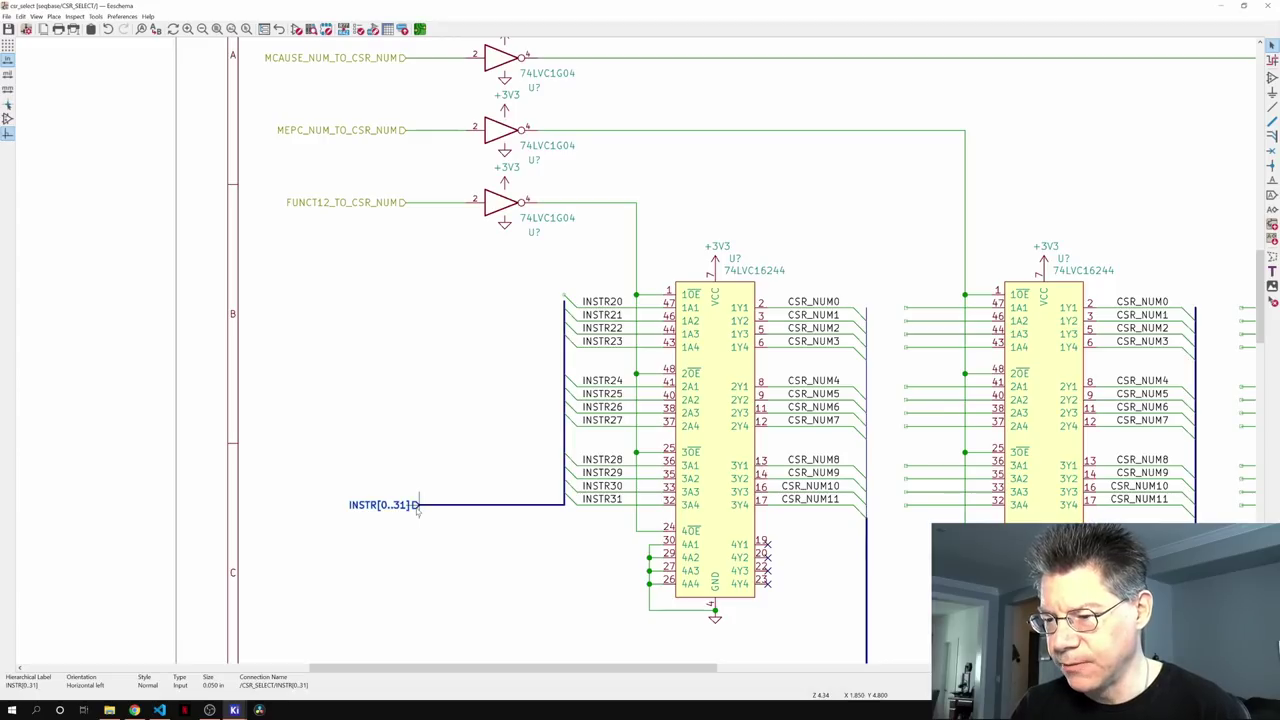
key("b")
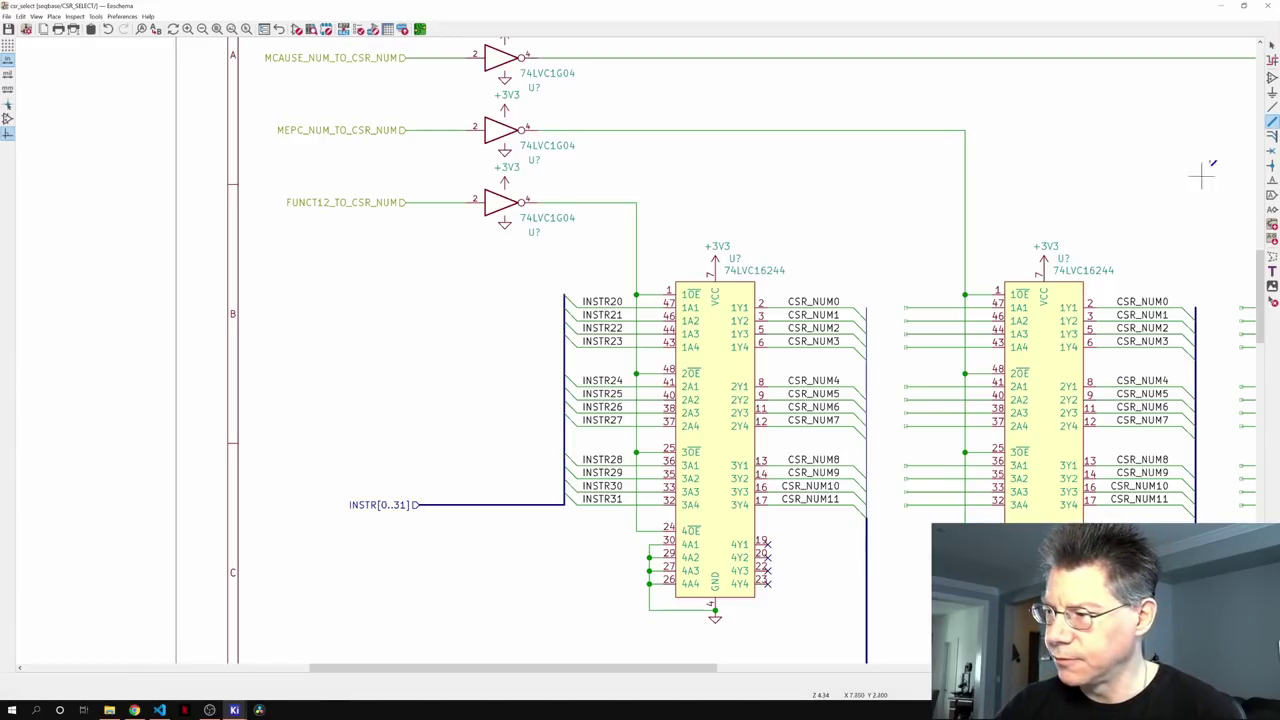
left_click(1272, 45)
middle_click_drag(838, 532, 790, 527)
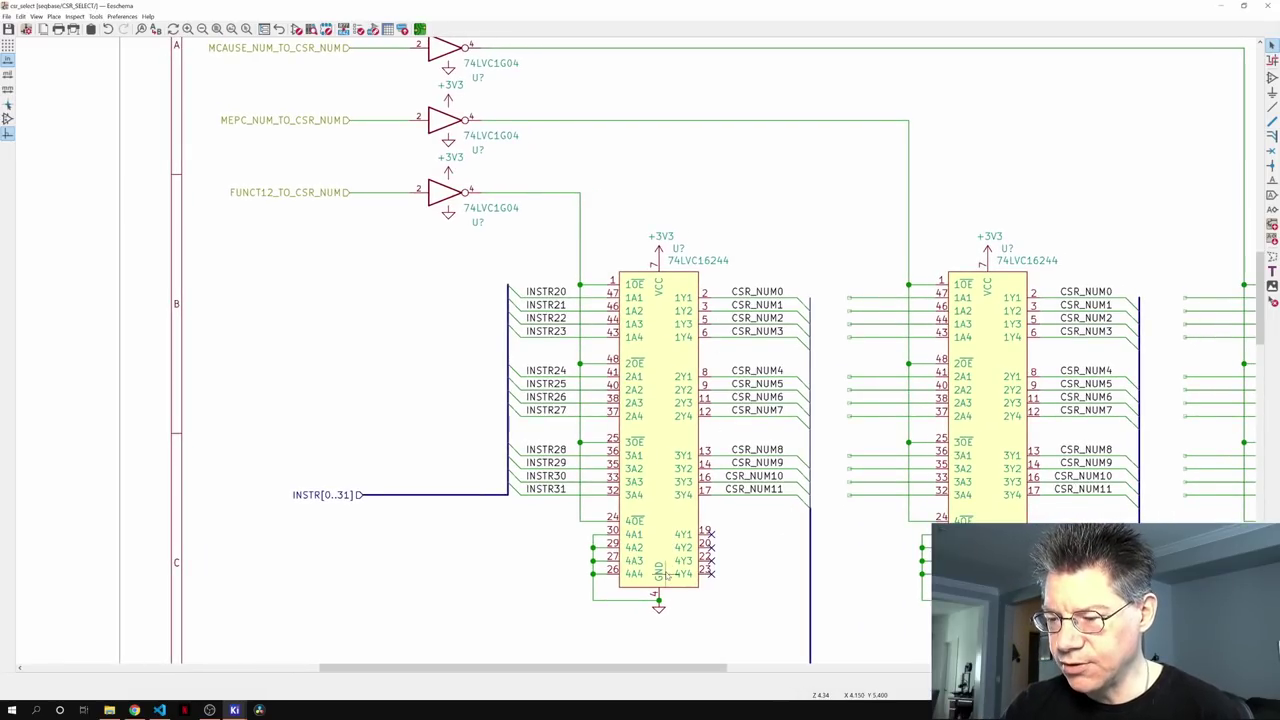
middle_click_drag(701, 531, 478, 431)
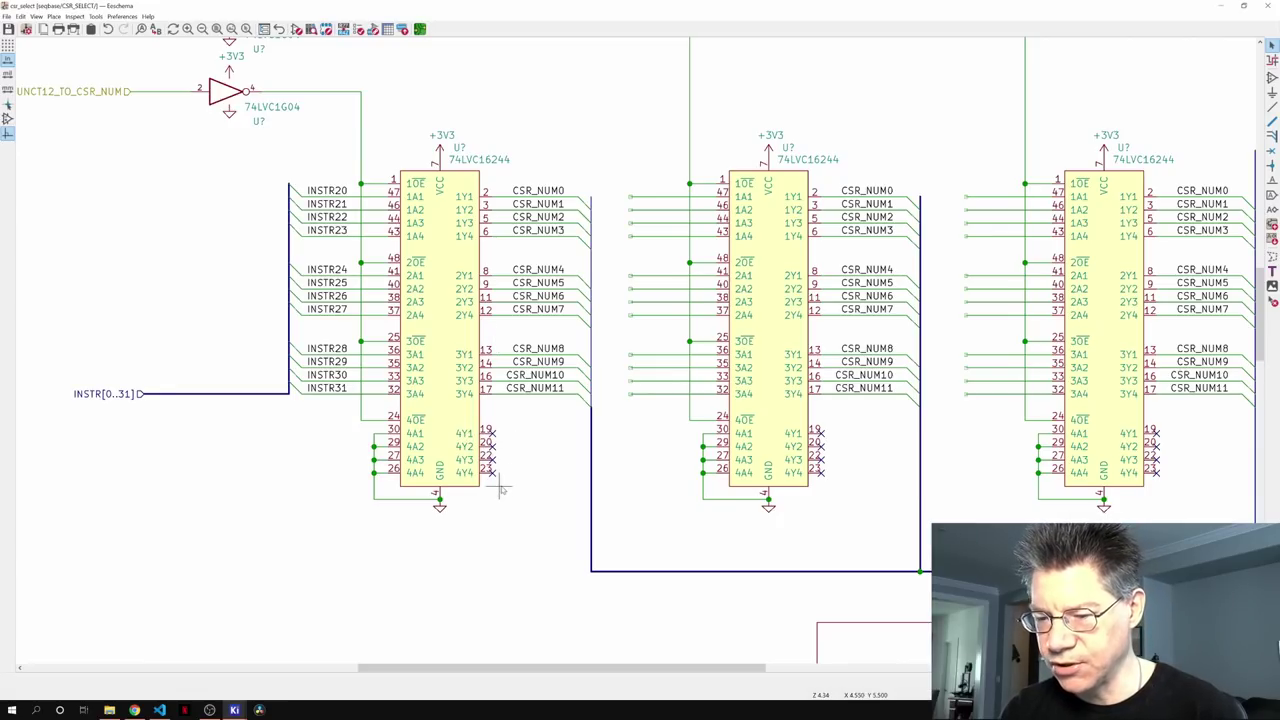
scroll(502, 490, "down", 2)
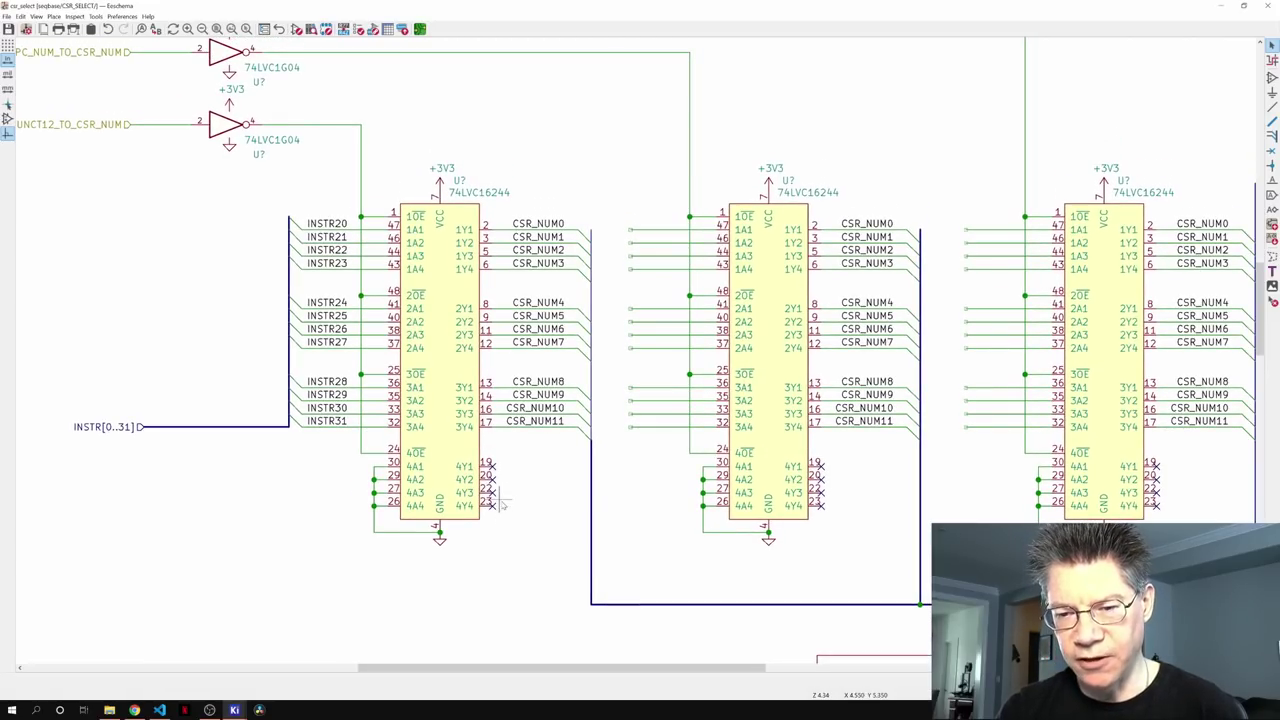
scroll(453, 400, "up", 2)
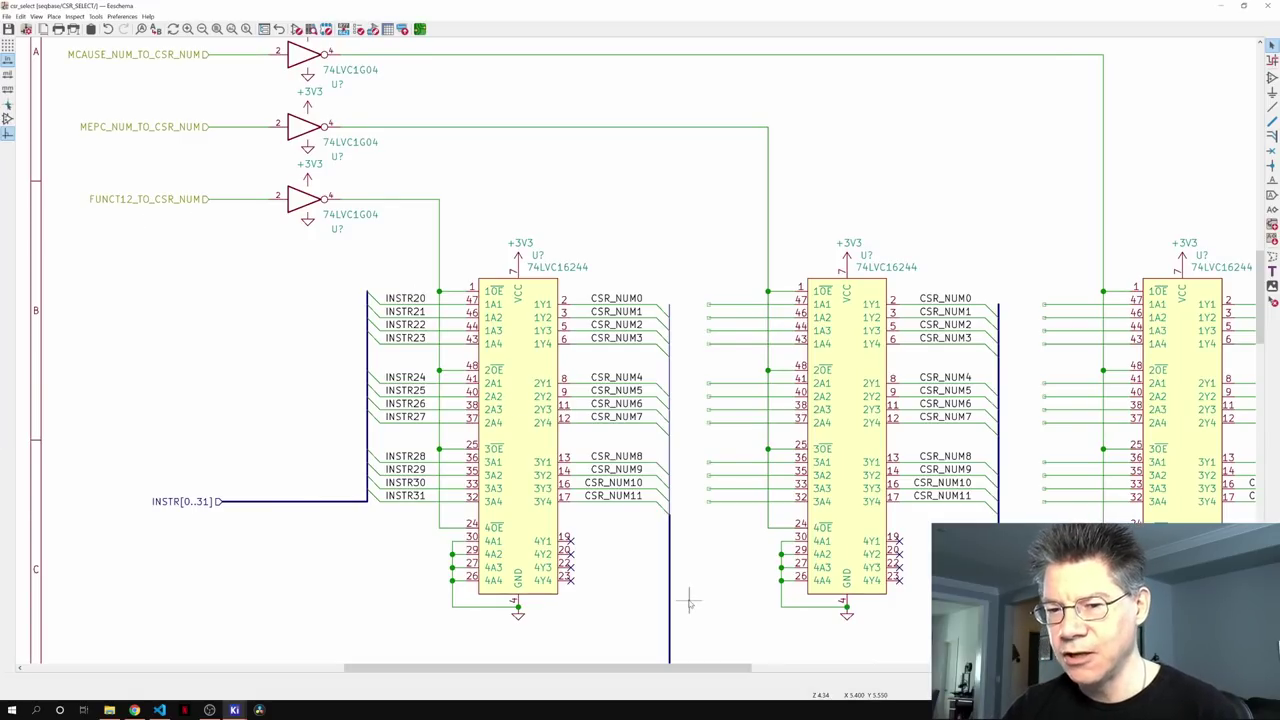
scroll(708, 458, "right", 1)
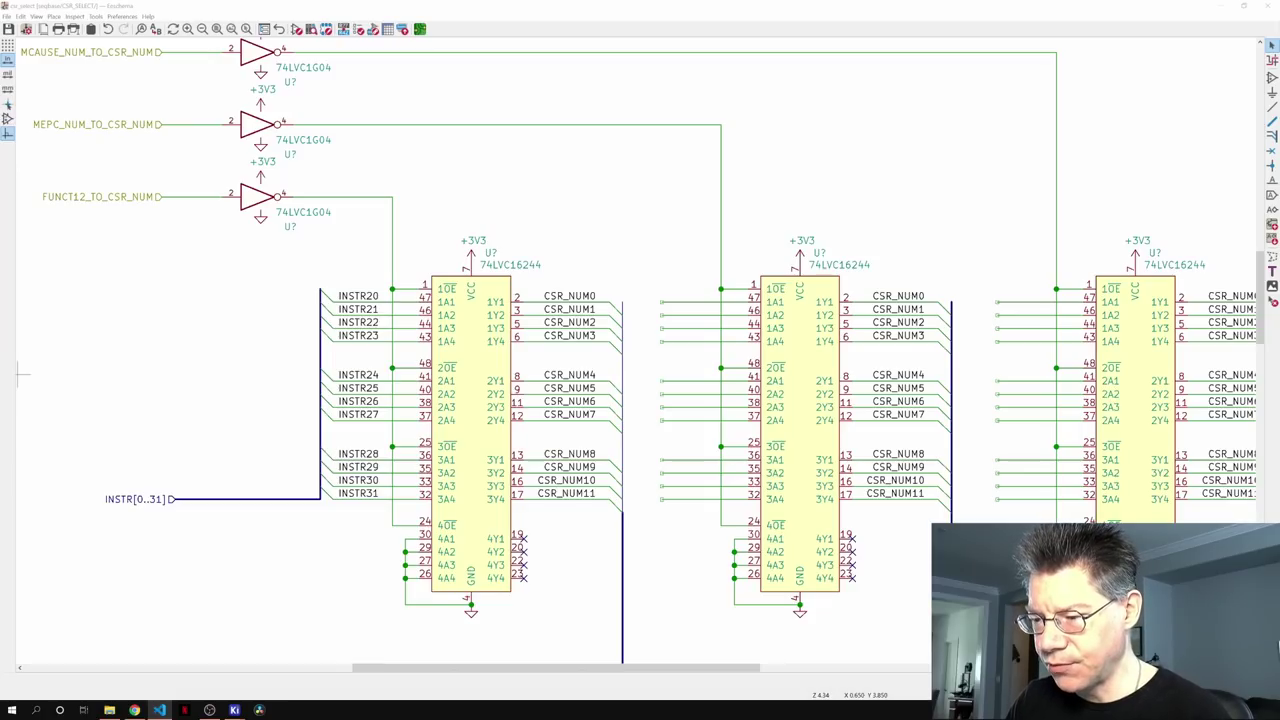
scroll(794, 526, "right", 1)
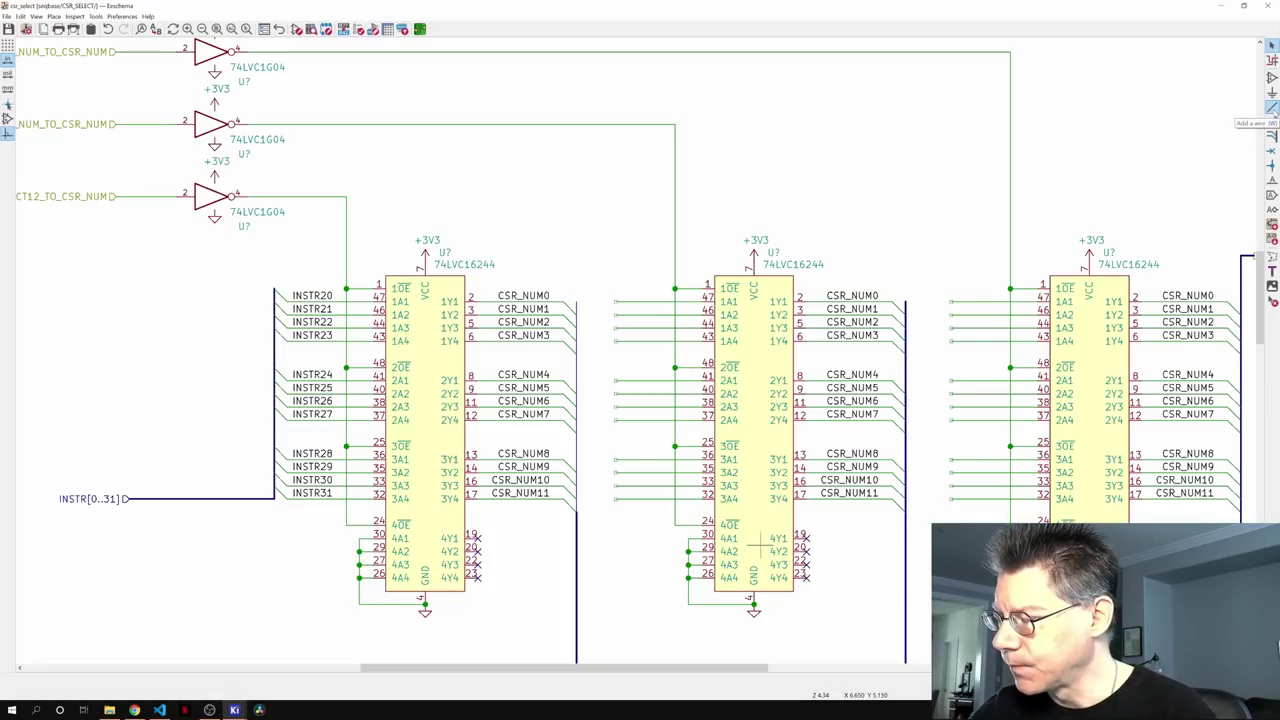
- Try to run +3V3 and ground wires vertically across the second buffer's inputs, joining them to the 3A1–3A4 wires with junctions
left_click(1272, 107)
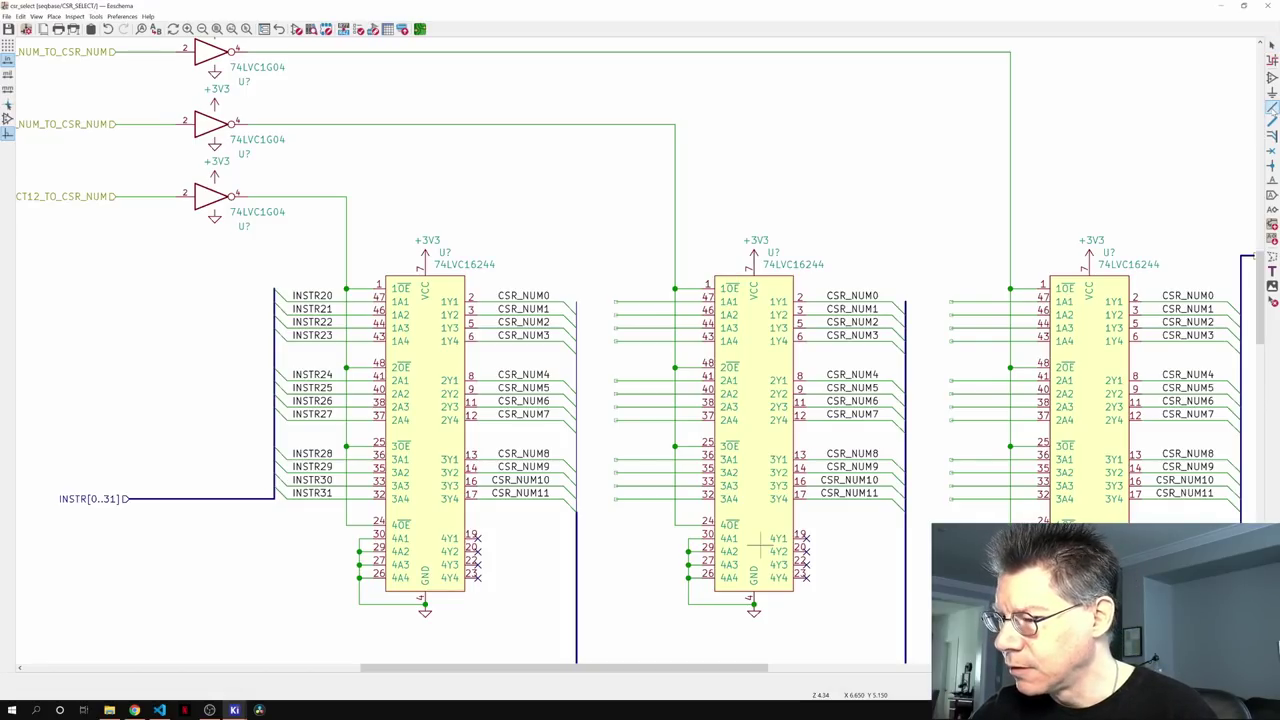
left_click(753, 263)
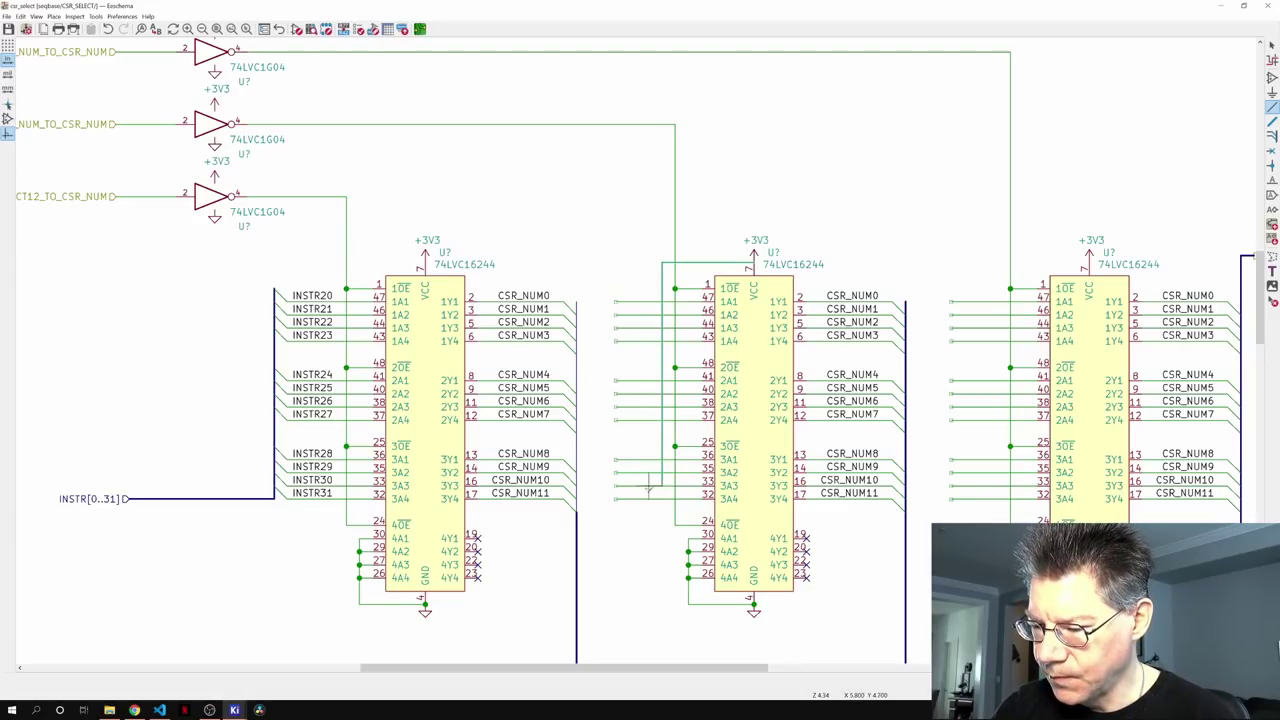
double_click(661, 526)
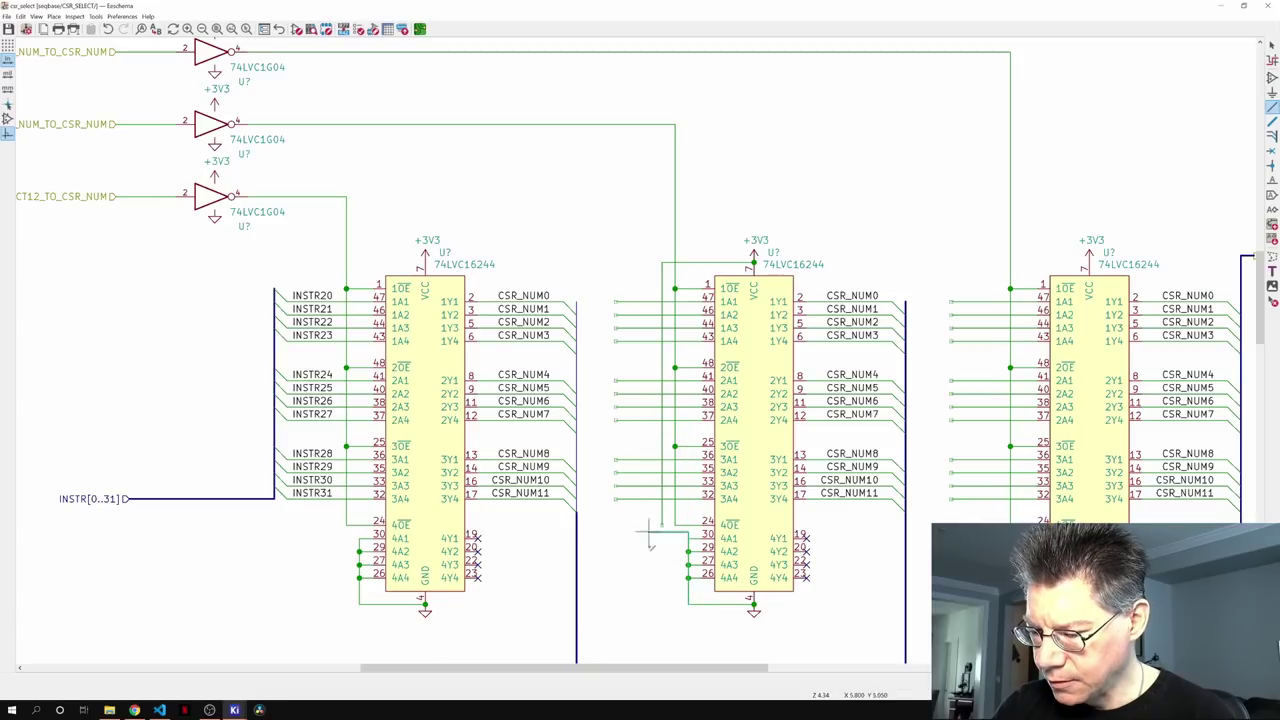
left_click(688, 604)
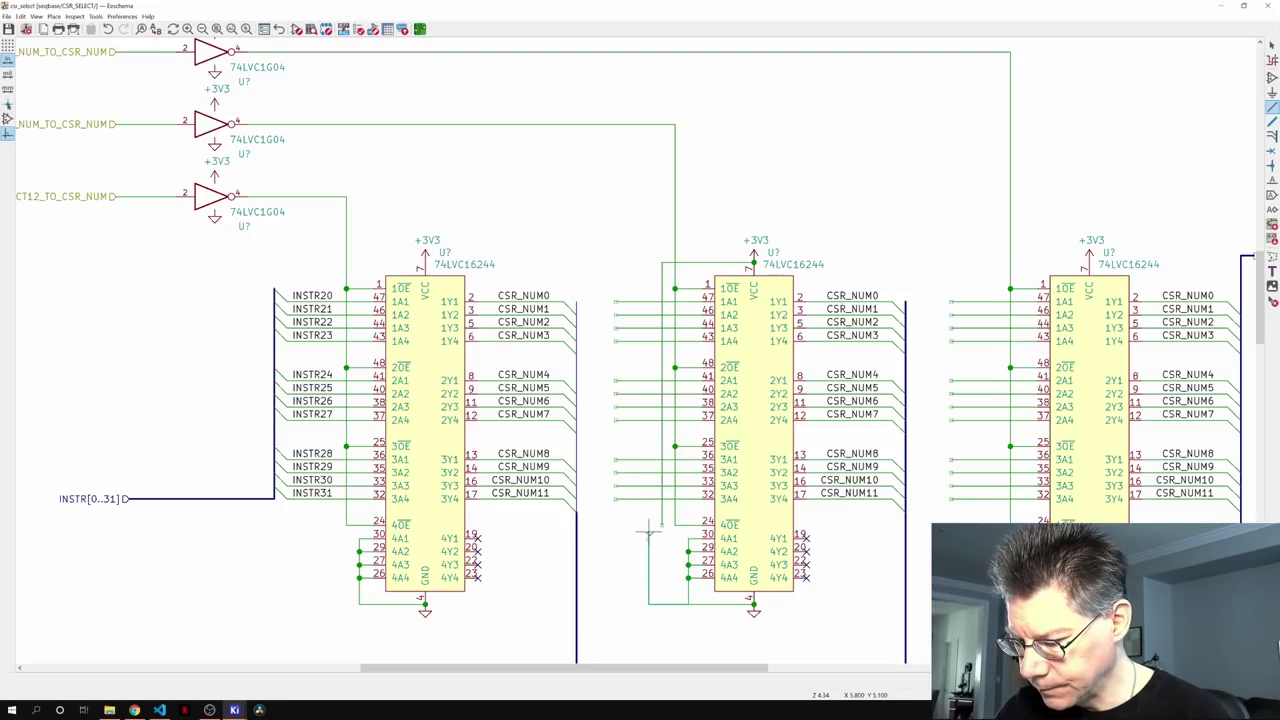
left_click(650, 263)
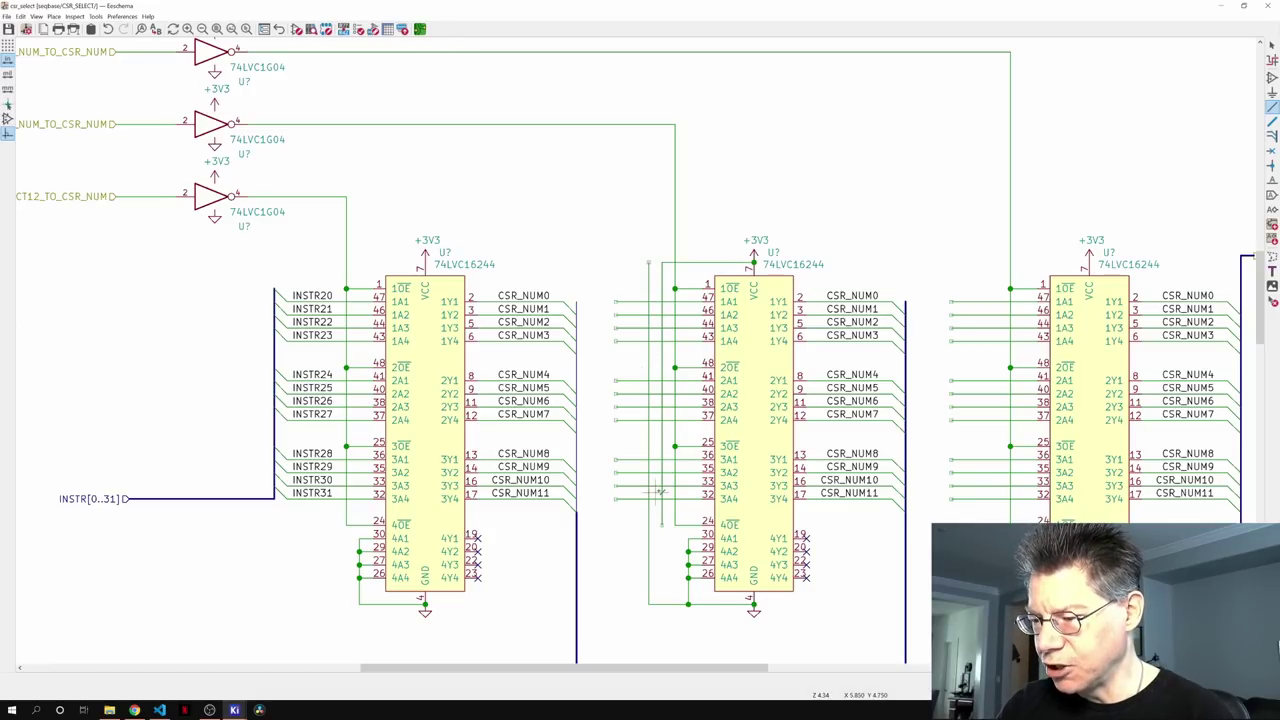
left_click(1272, 168)
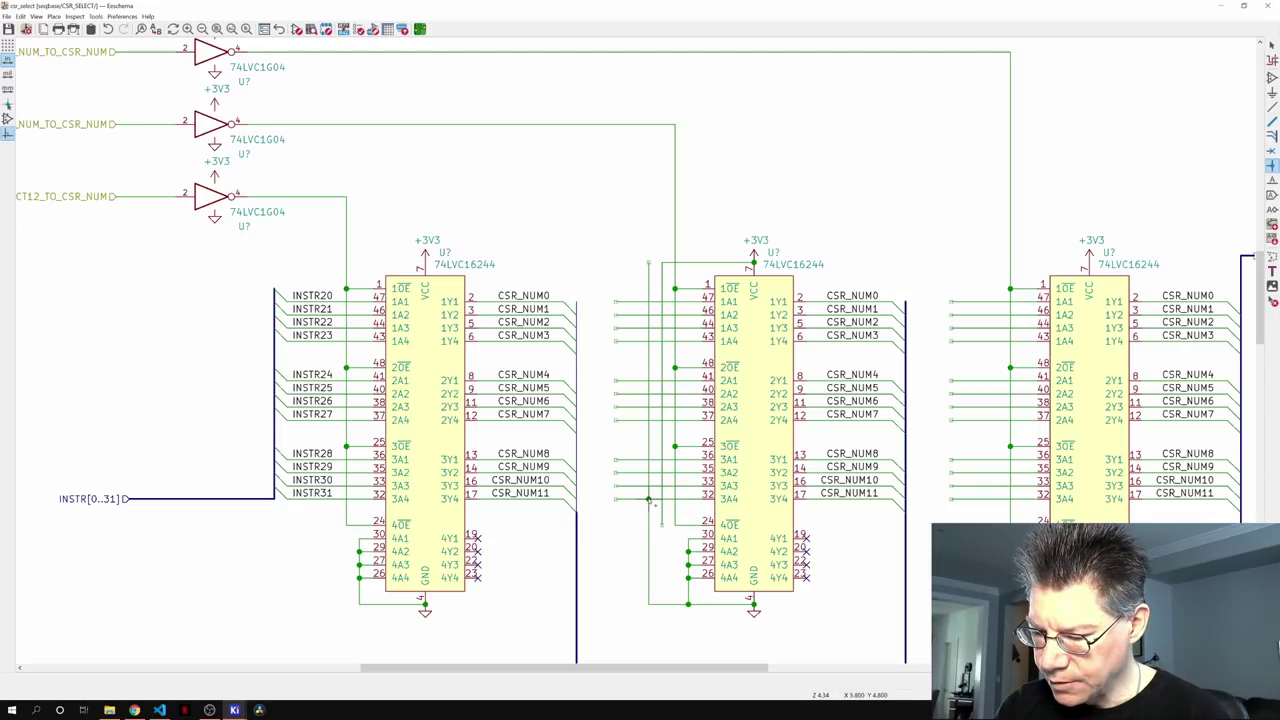
left_click(648, 487)
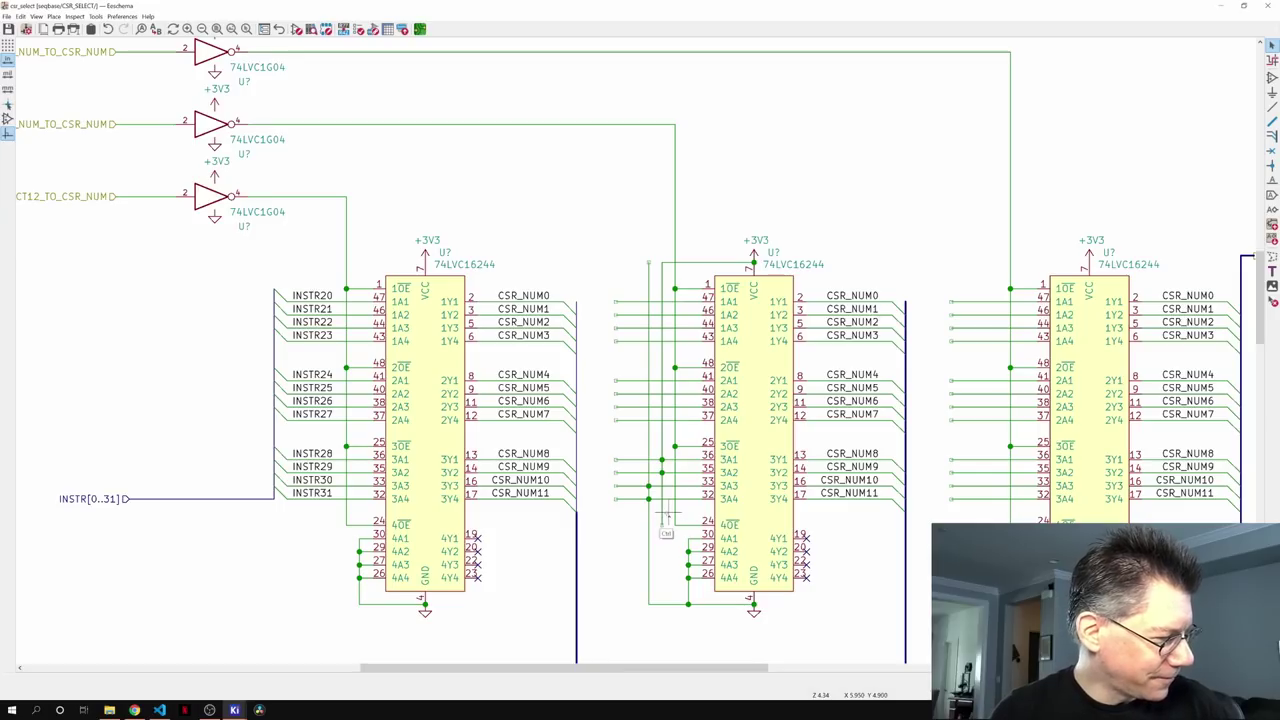
- Draw a ground wire up across the second buffer's input wires and a +3V3 wire down across them, further out from the chip
key("Home")
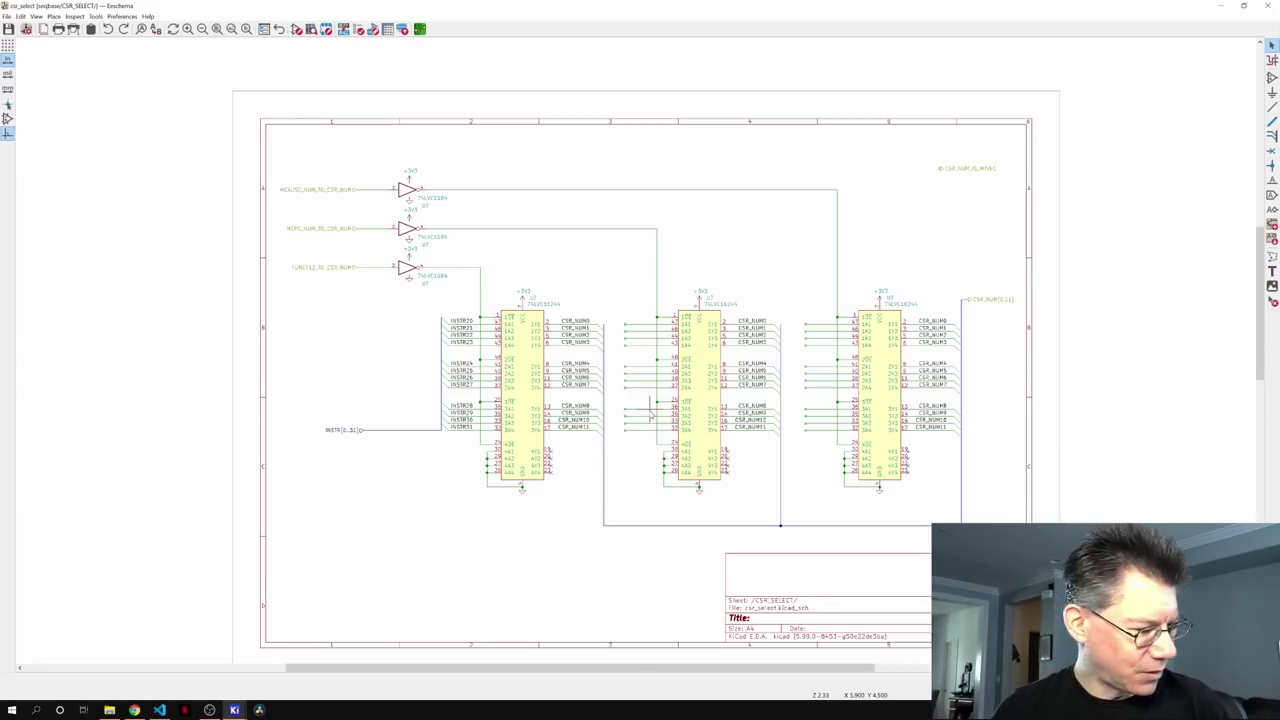
scroll(652, 414, "up", 4)
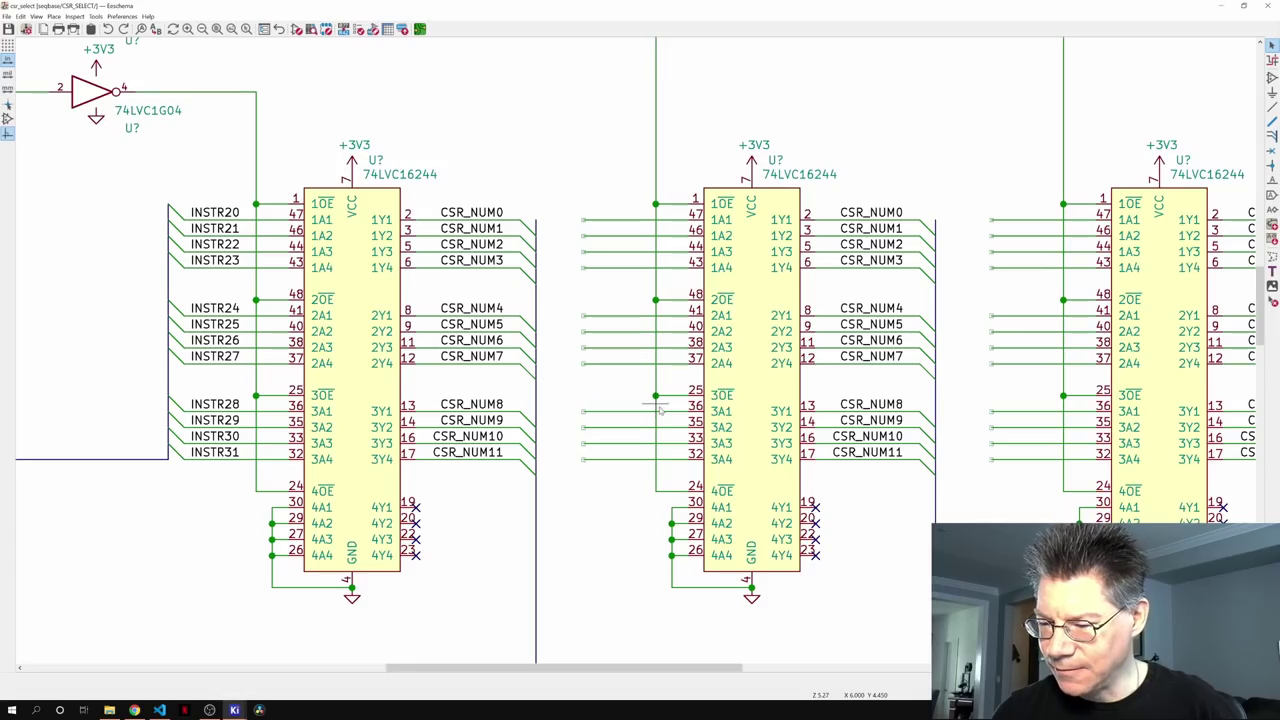
key("w")
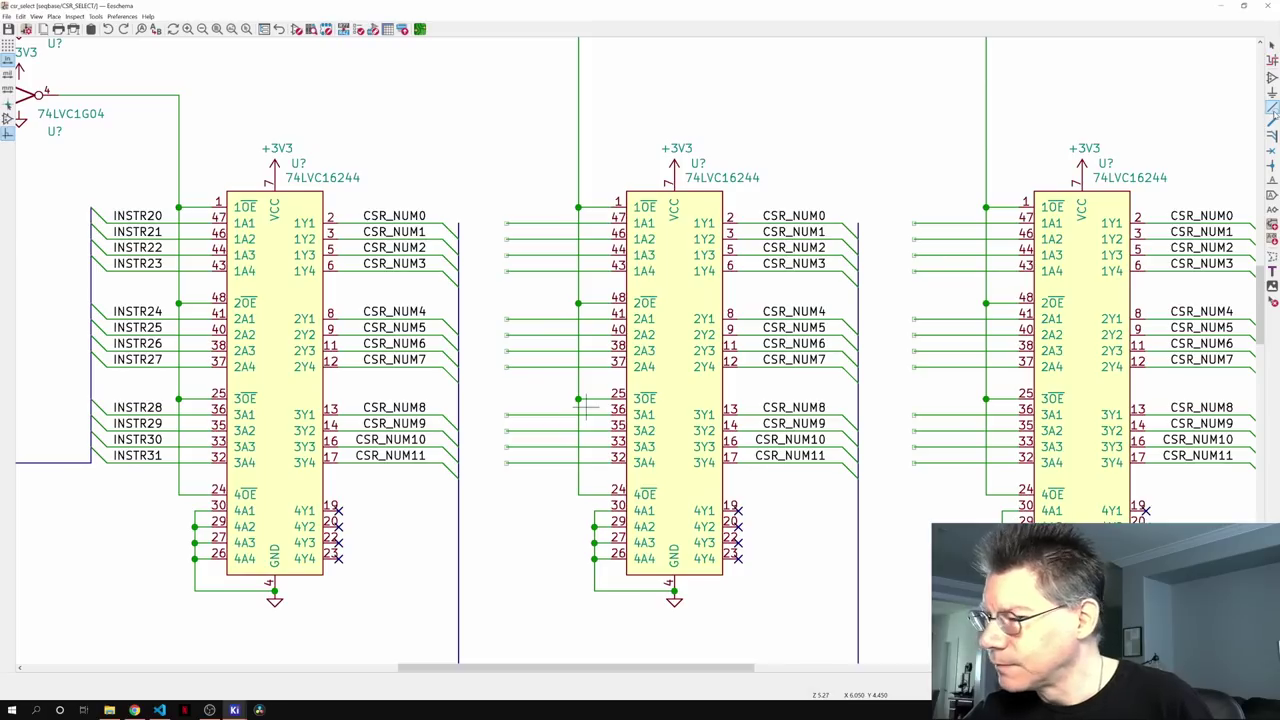
left_click(595, 590)
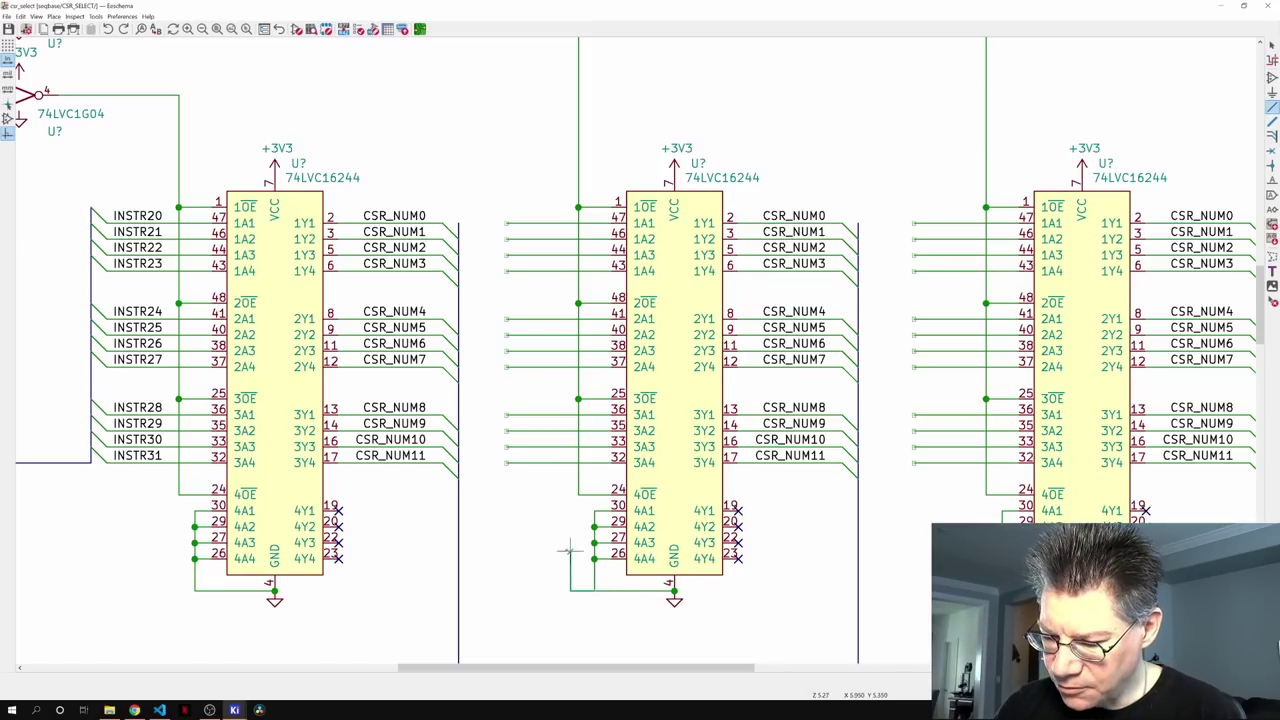
double_click(562, 208)
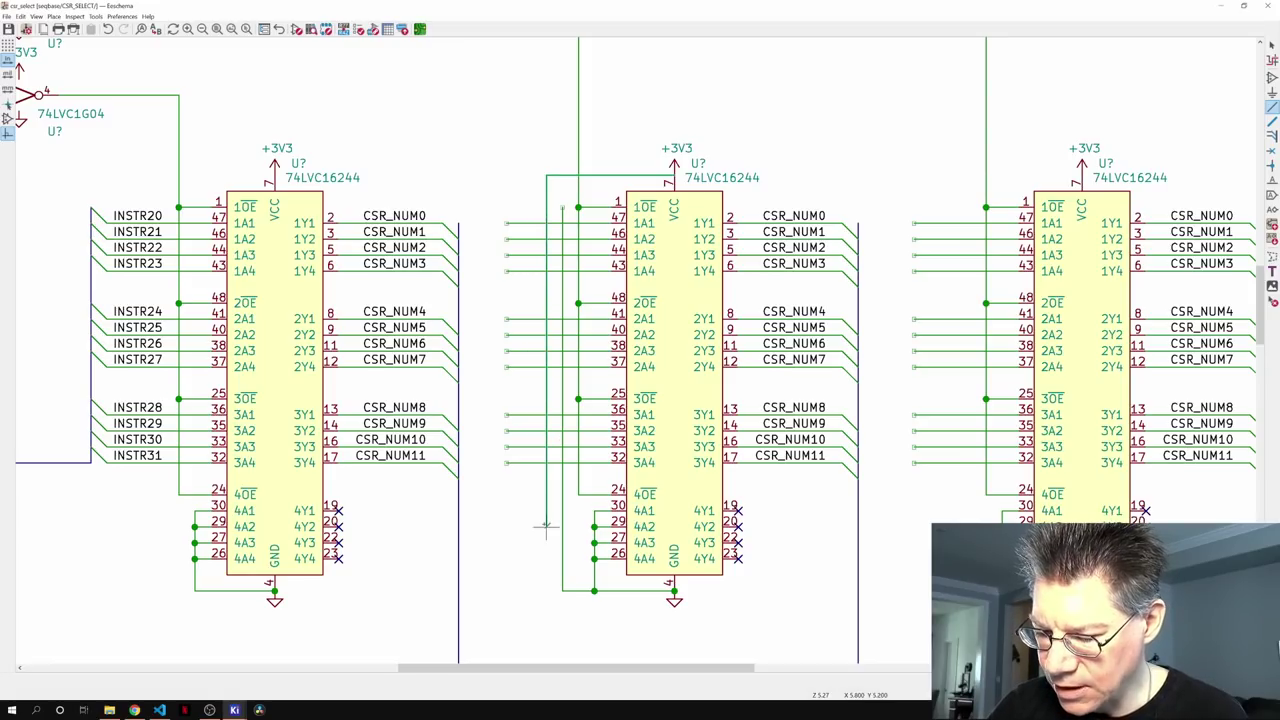
double_click(546, 505)
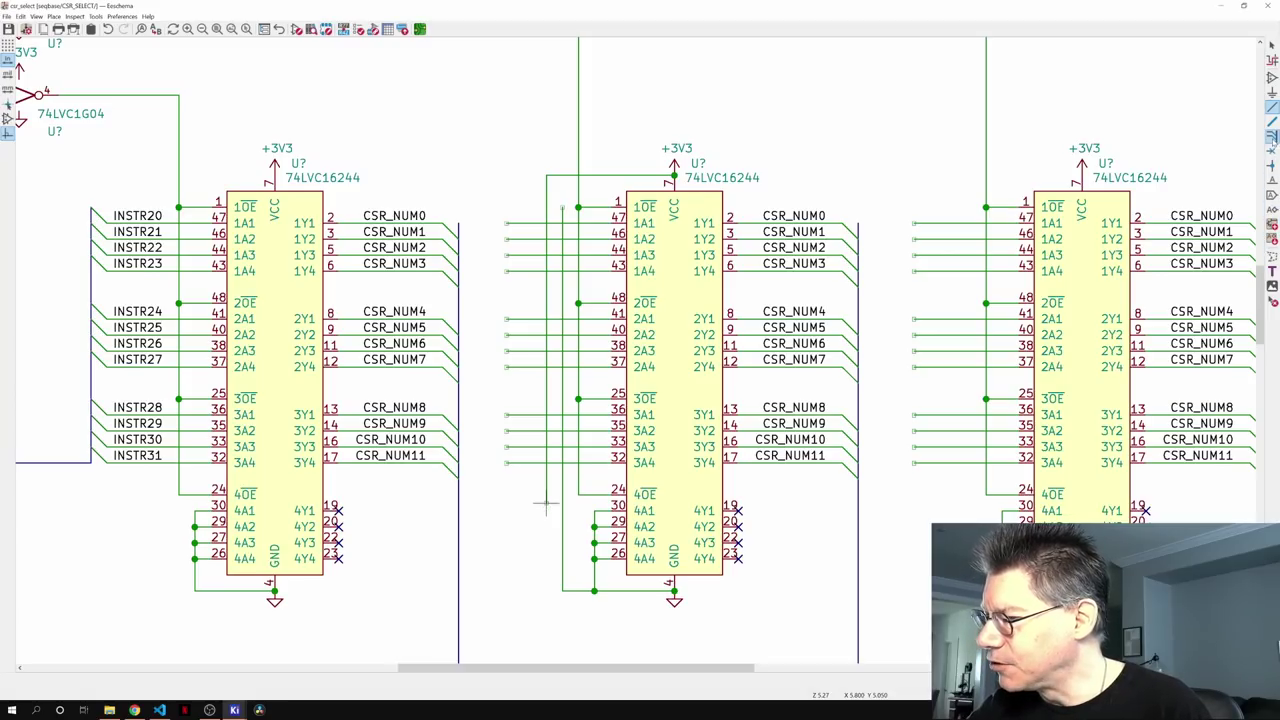
- Place junctions tying the second buffer's 1A1, 2A3, 3A1 and 3A2 to +3V3 and its other 1A, 2A and 3A inputs to ground
key("j")
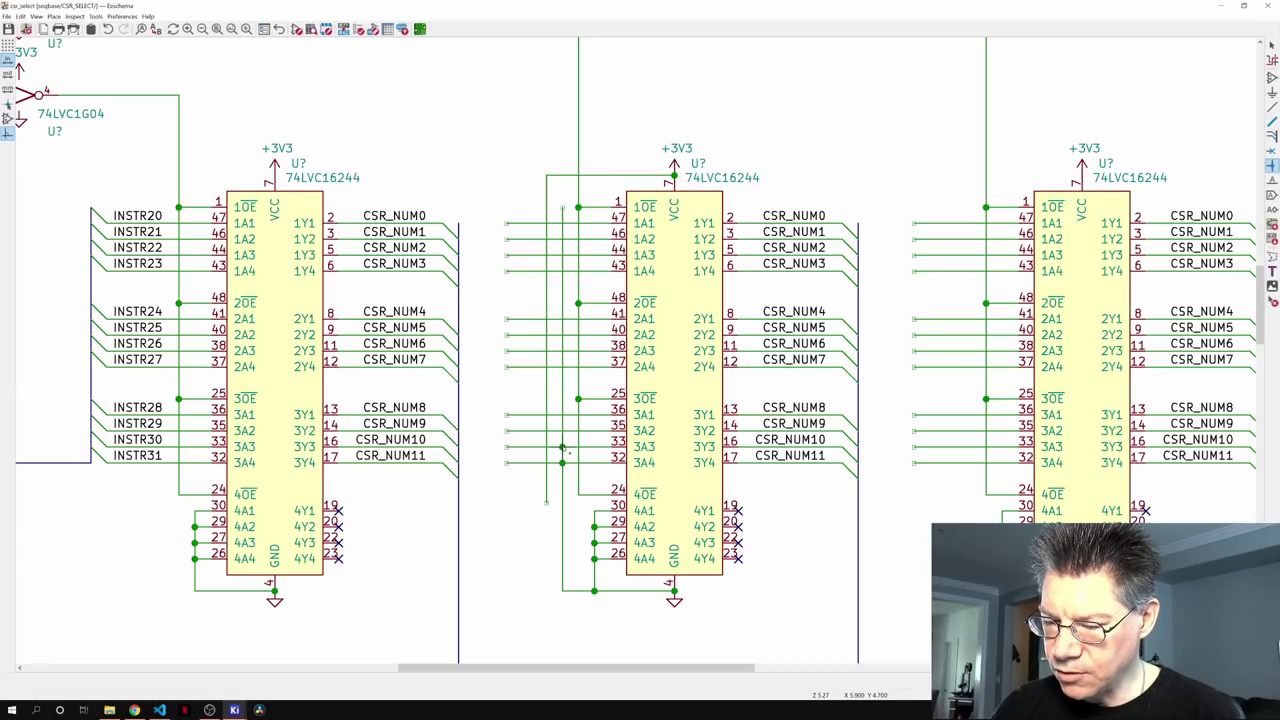
left_click(546, 431)
left_click(546, 415)
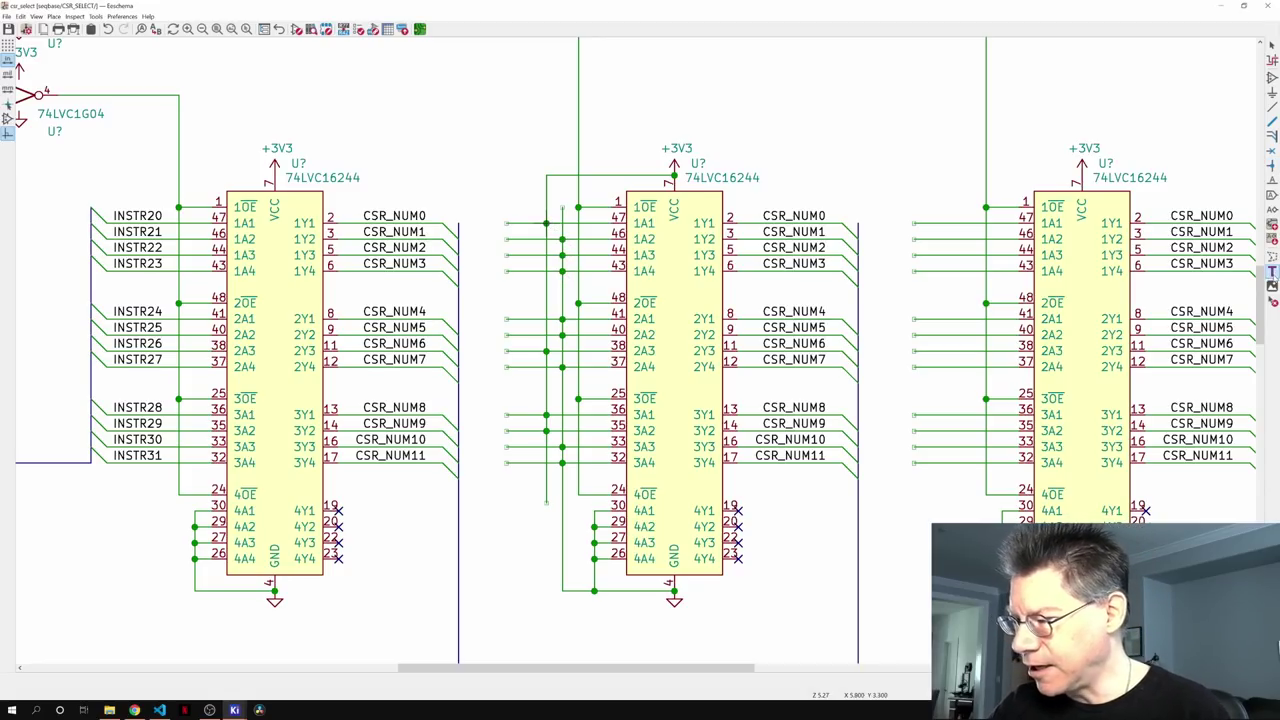
- Add the text MEPC below the second 74LVC16244 buffer's ground symbol
scroll(550, 225, "down", 2)
left_click(708, 511)
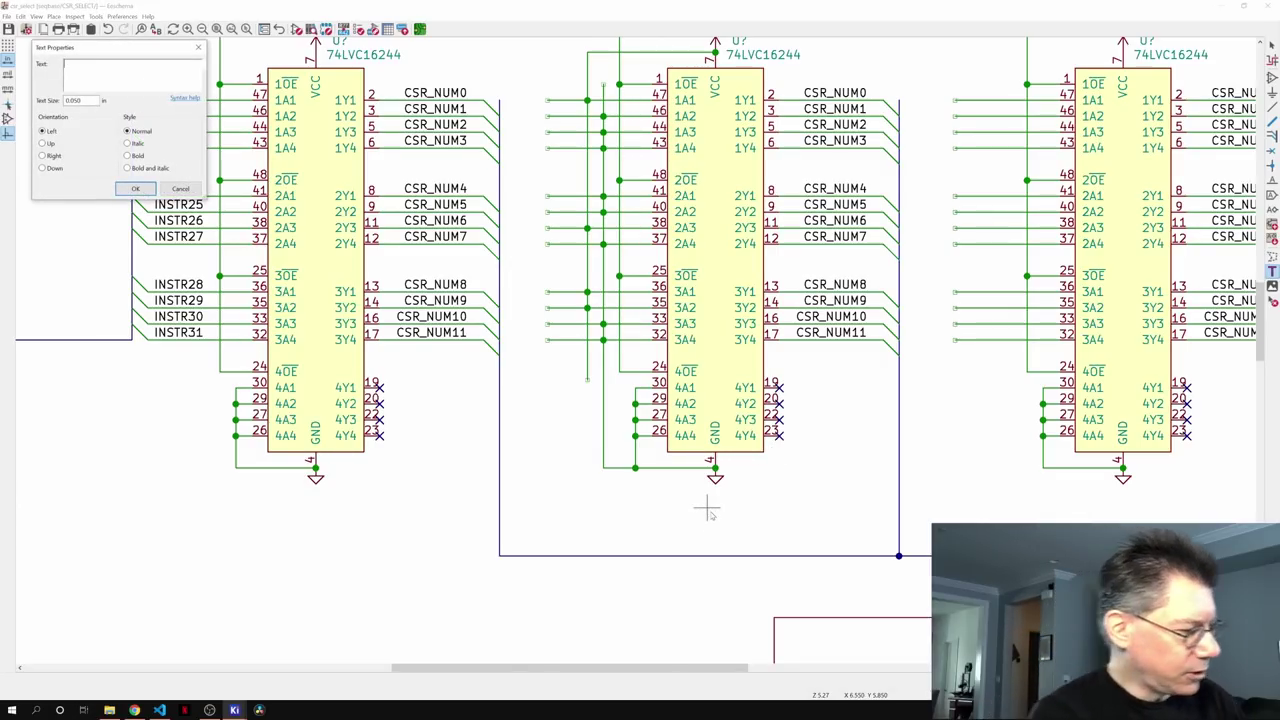
type("MEPC")
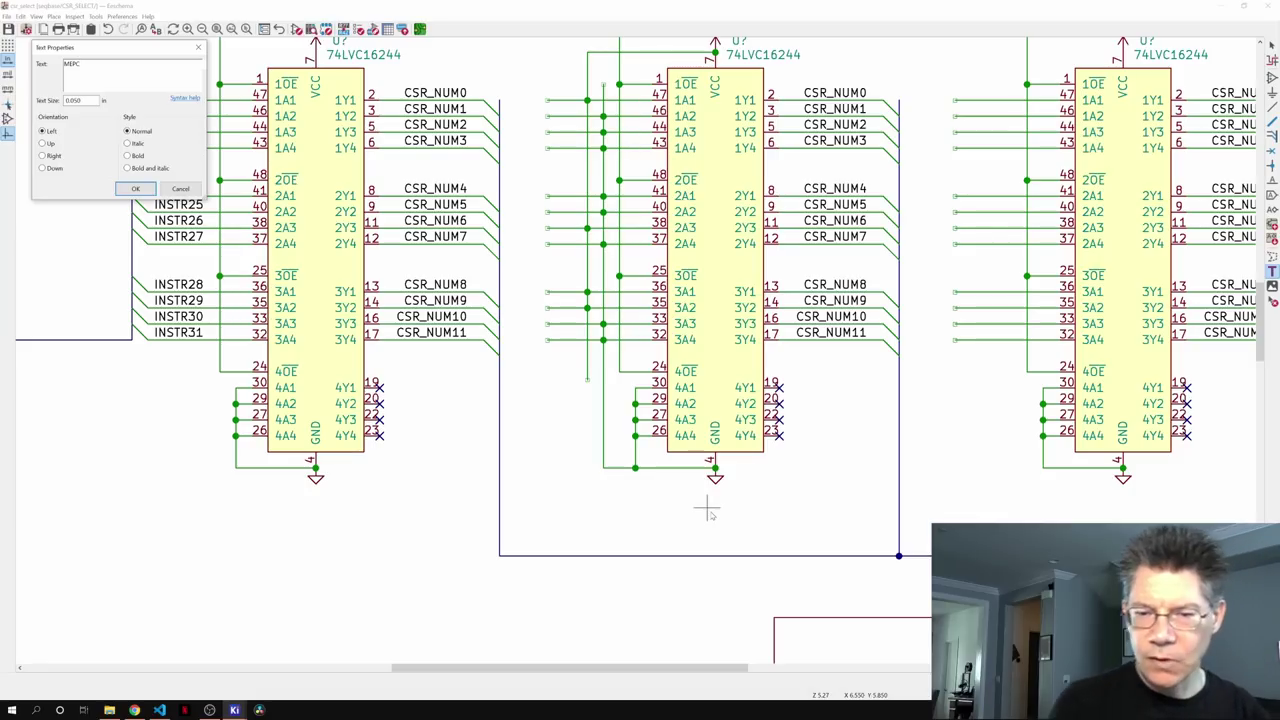
left_click(136, 189)
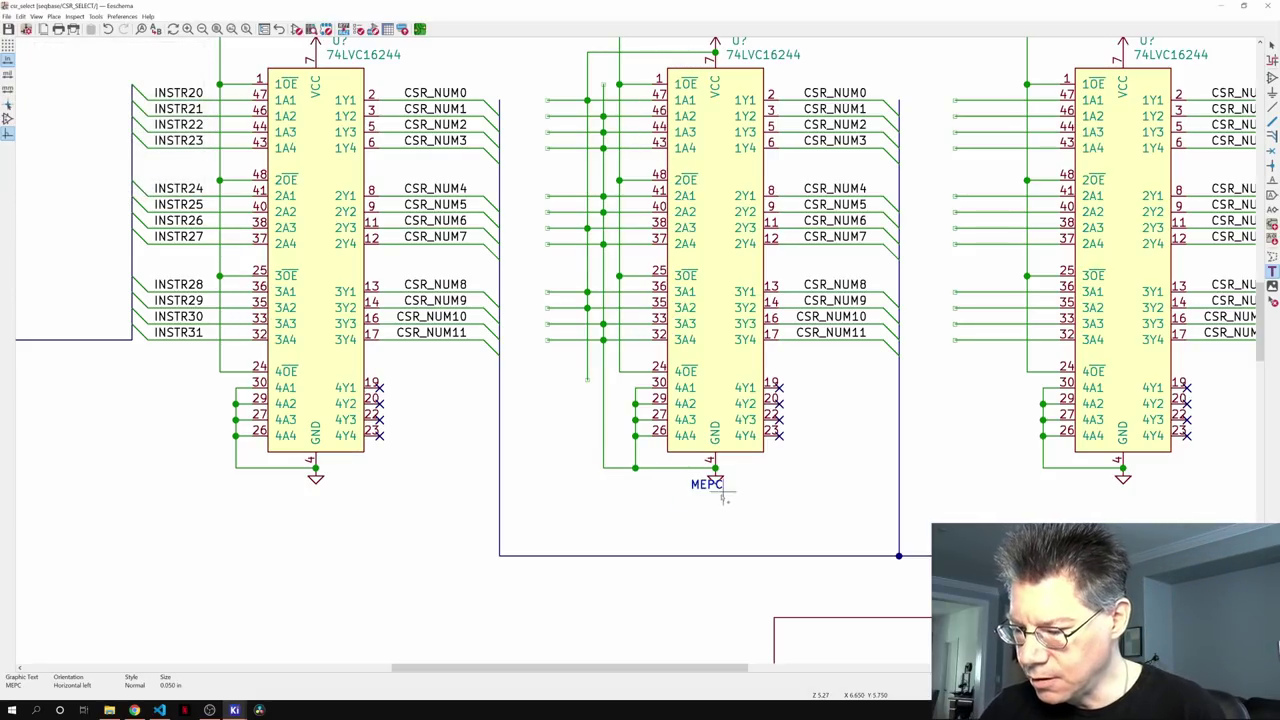
left_click(731, 512)
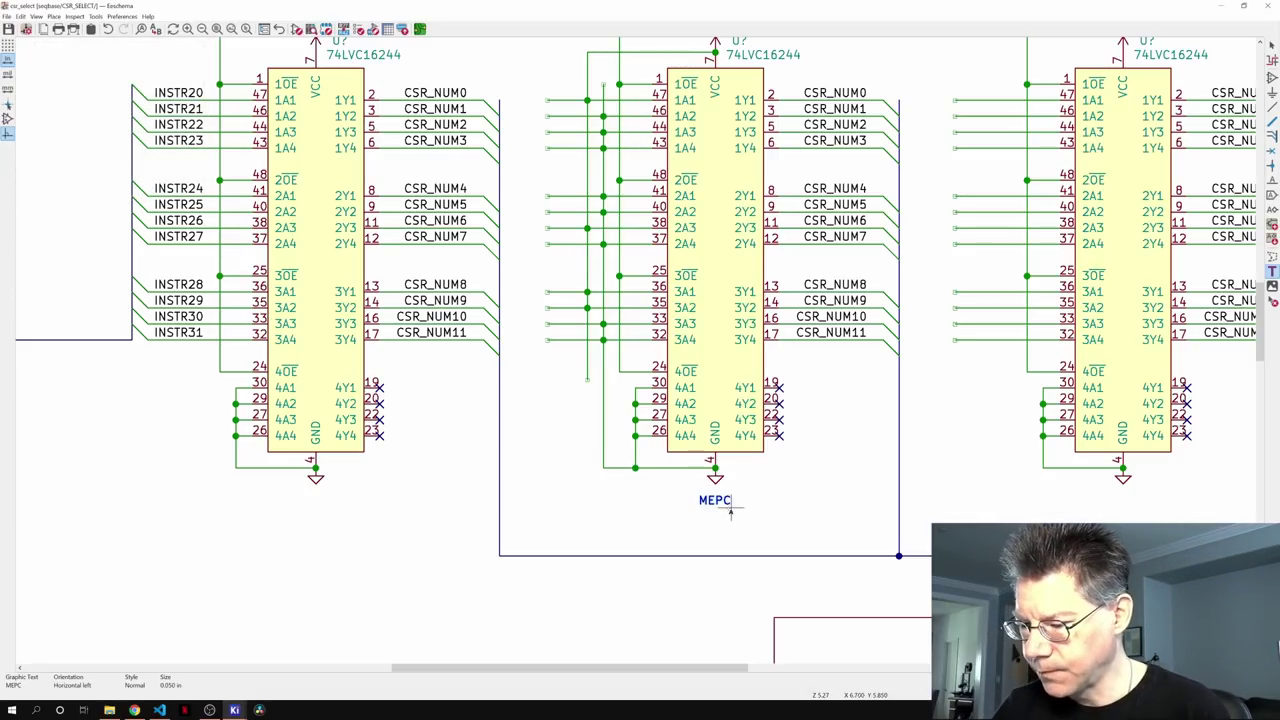
- Check which TO_CSR_NUM select signals drive the output enables of the second and third buffers
scroll(760, 518, "down", 2)
scroll(805, 555, "up", 2)
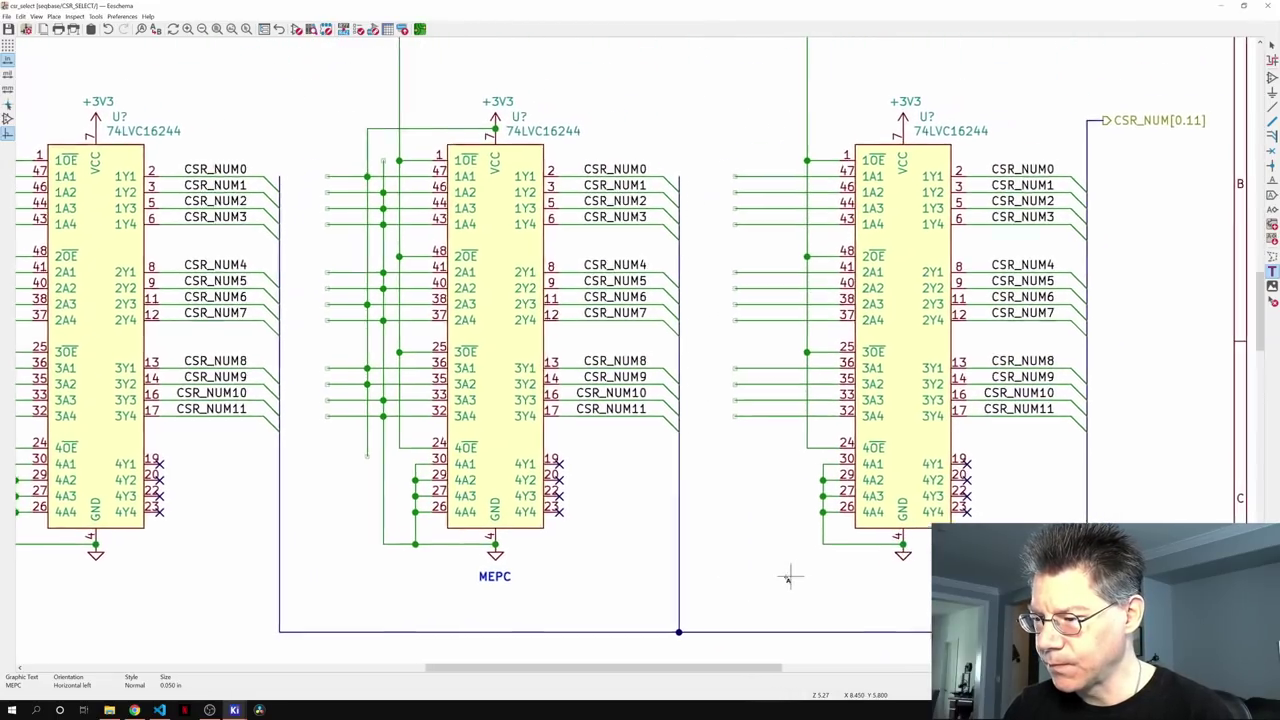
scroll(805, 497, "up", 1, "shift")
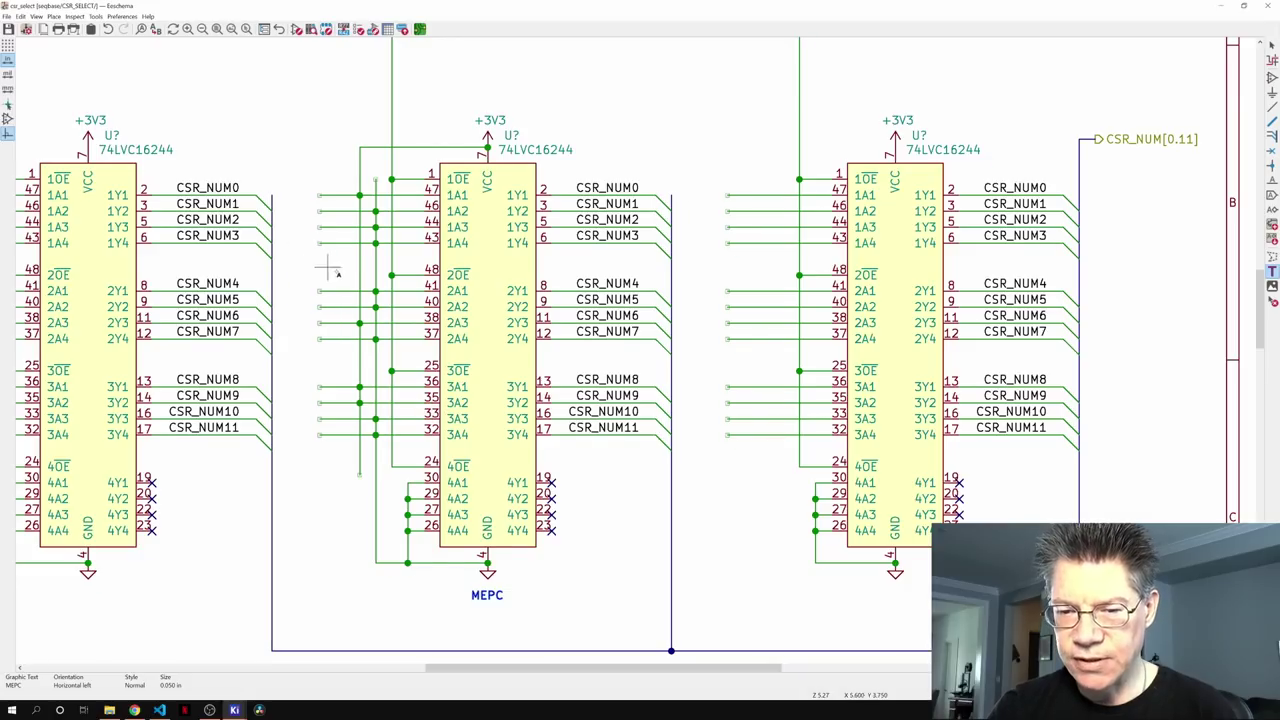
scroll(300, 262, "left", 5, "ctrl")
scroll(300, 262, "up", 5, "shift")
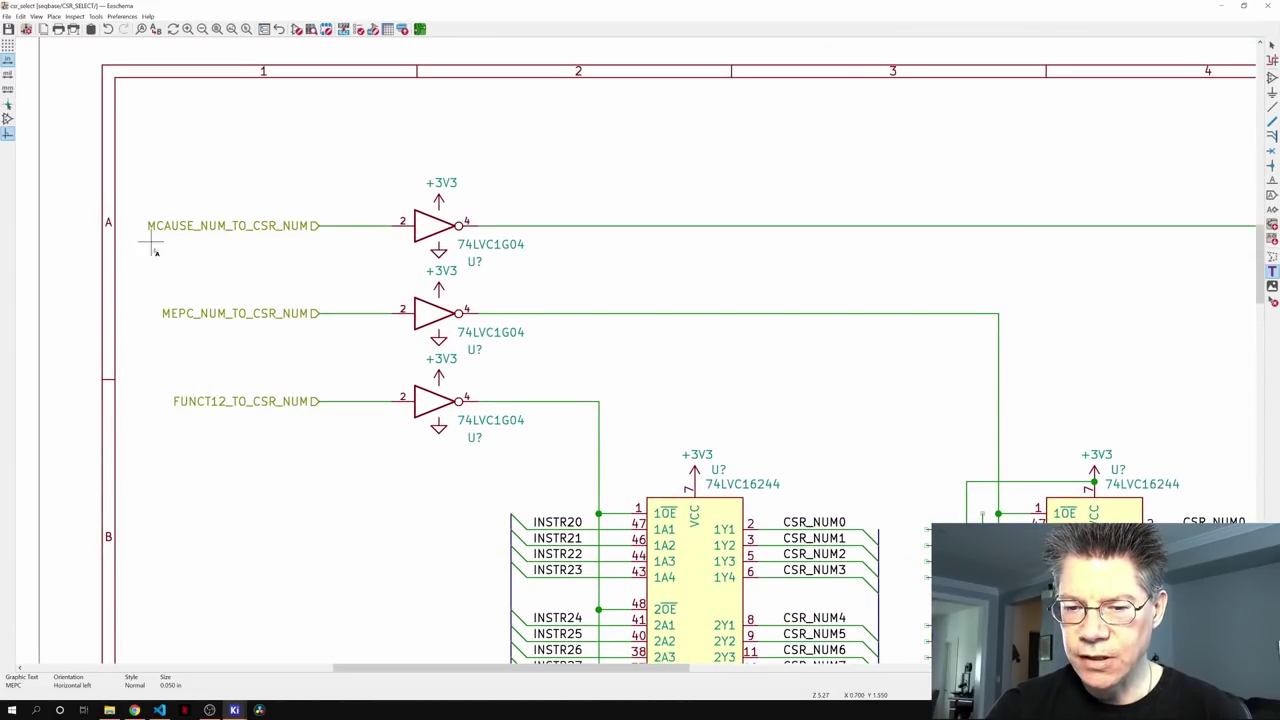
scroll(157, 263, "down", 5, "shift")
scroll(254, 140, "right", 4, "ctrl")
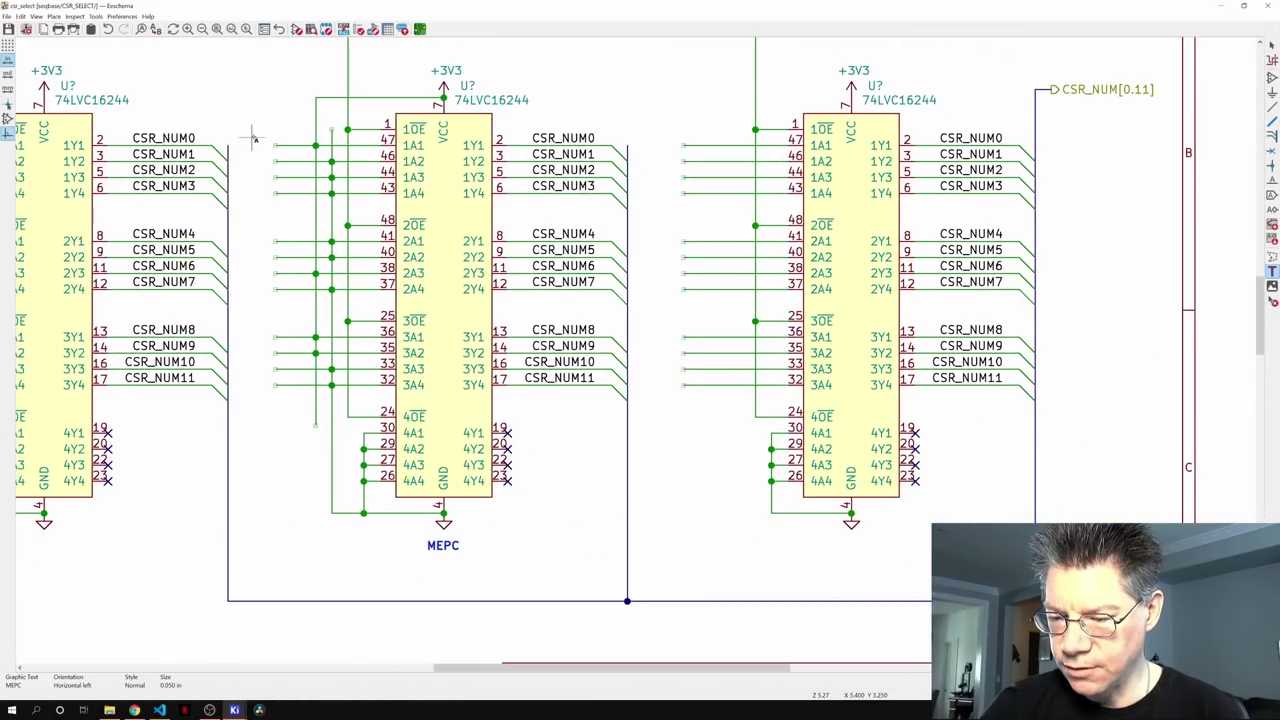
scroll(254, 140, "down", 2, "shift")
scroll(254, 140, "right", 3, "ctrl")
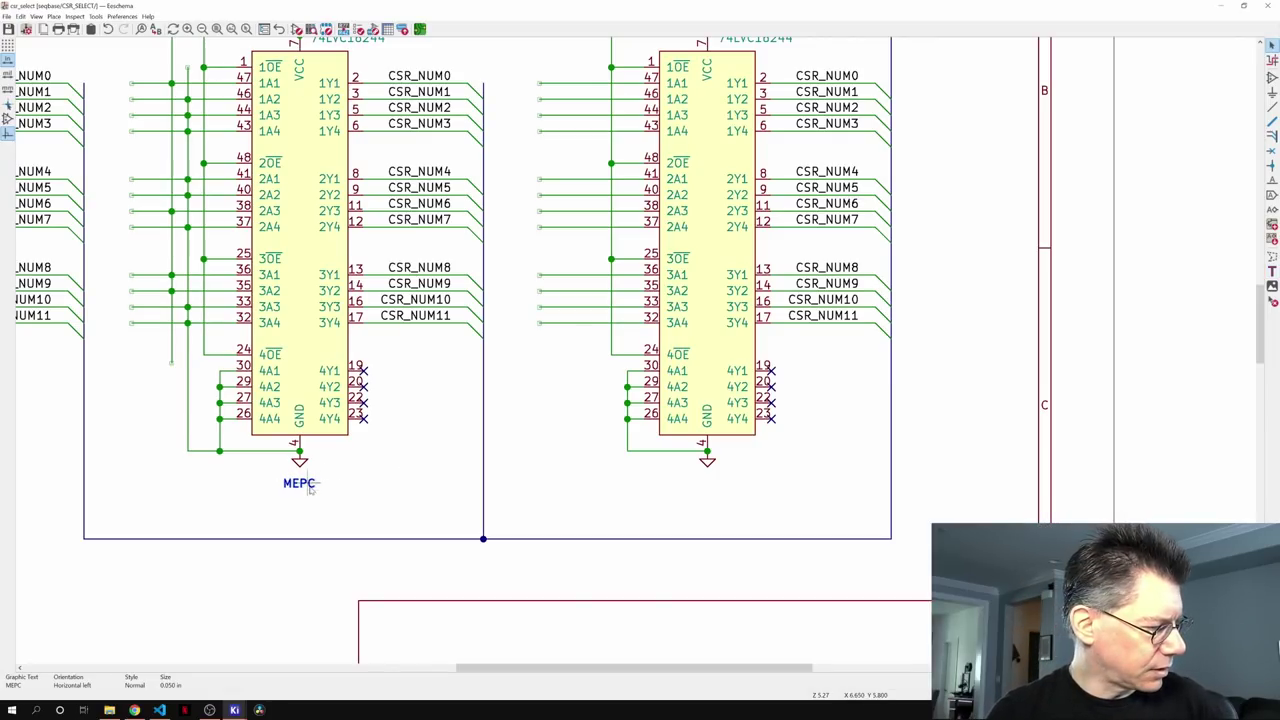
- Duplicate the MEPC text below the third buffer and change the copy to MCAUSE
key("ctrl+d")
left_click(716, 487)
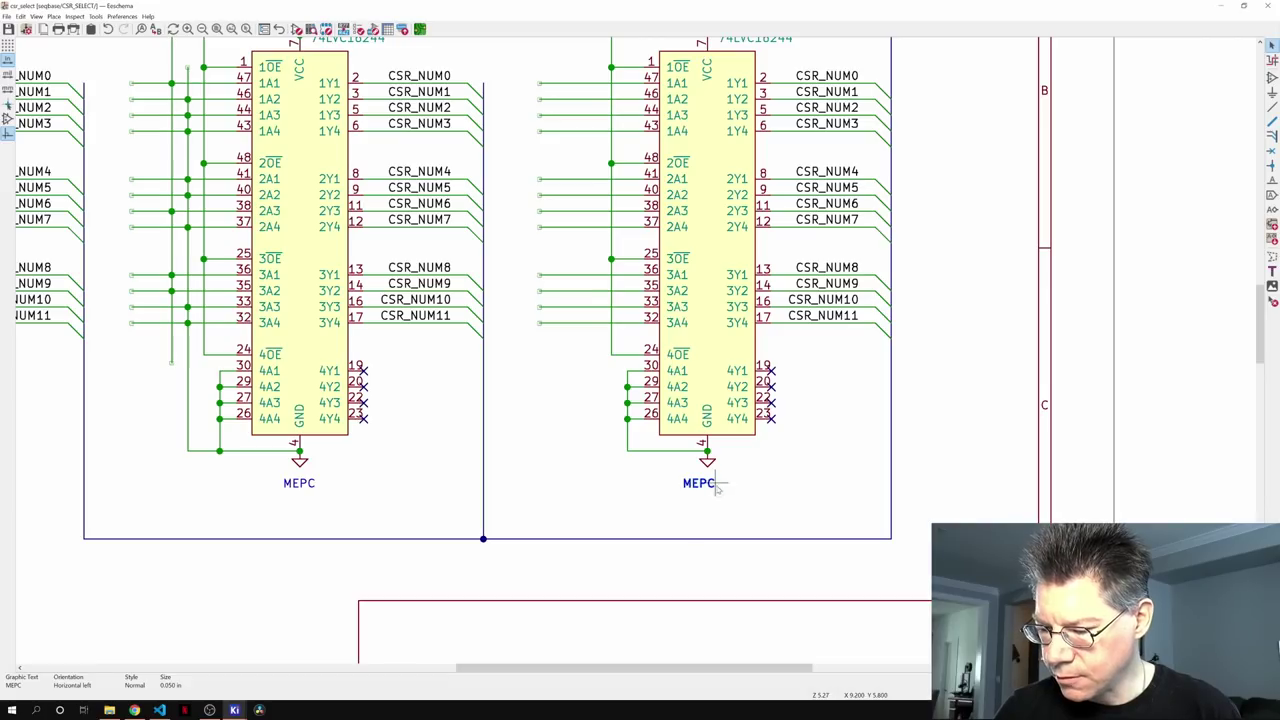
key("e")
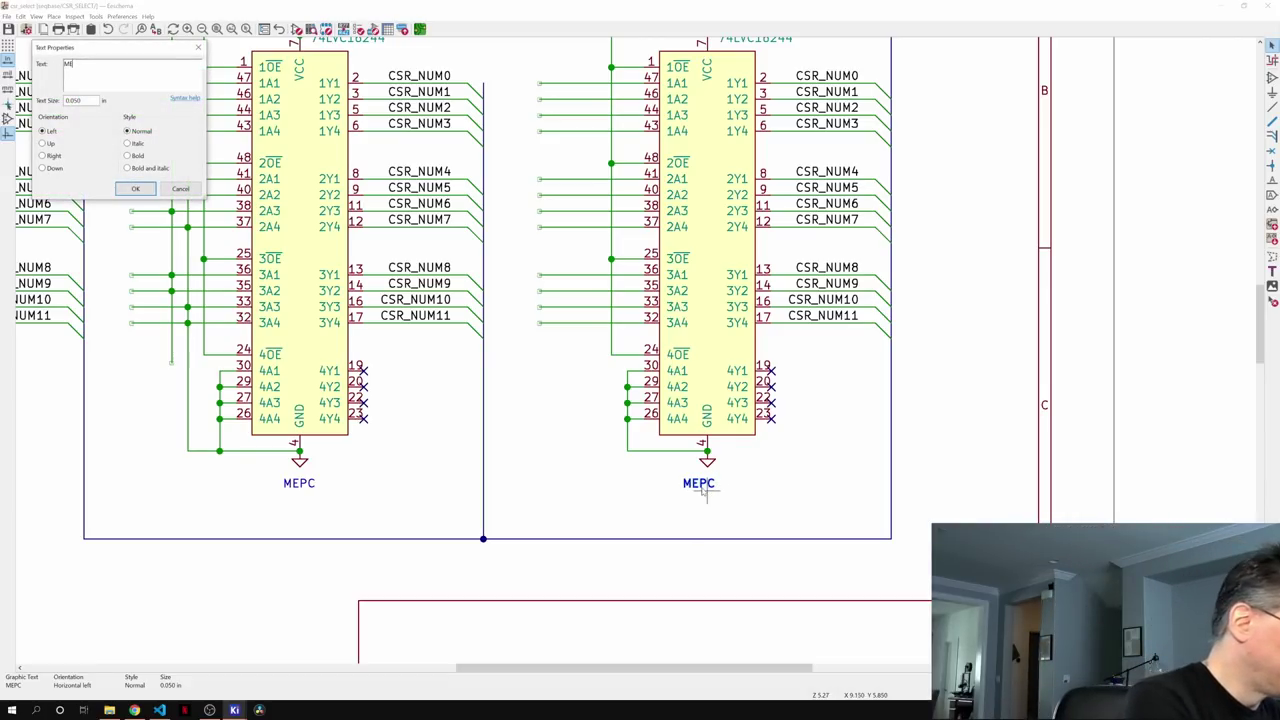
type("MCAUSE")
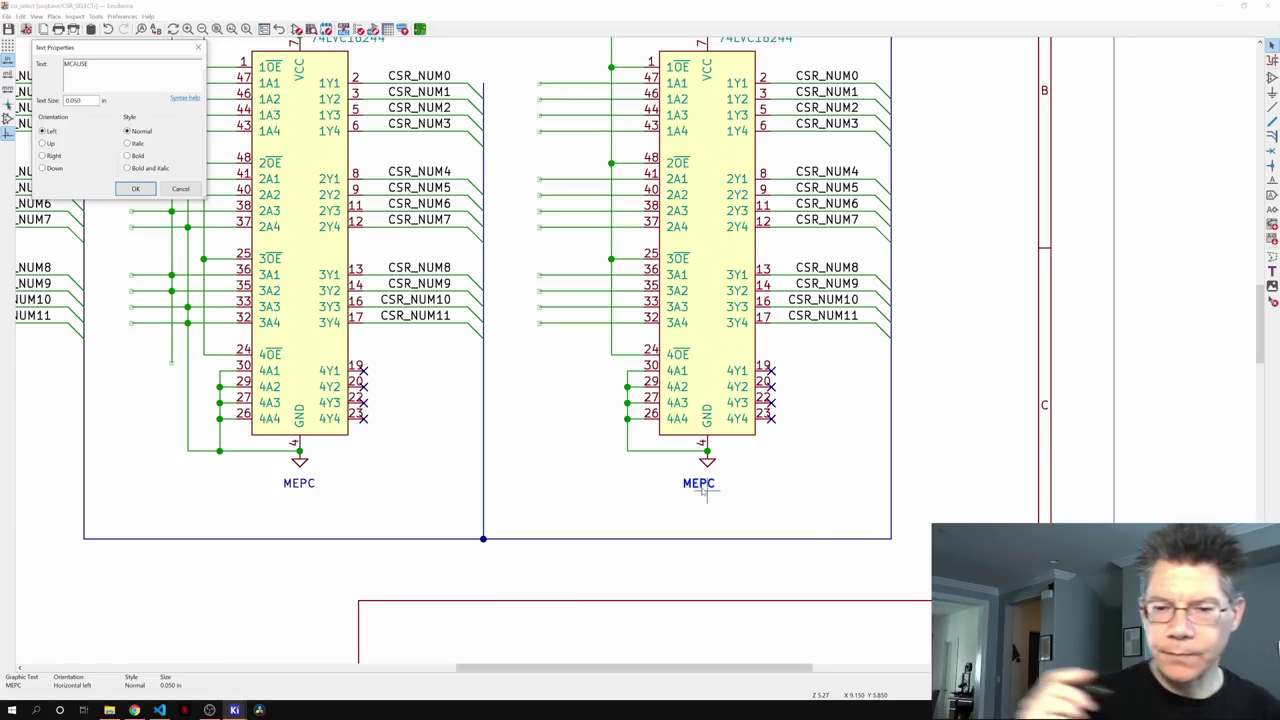
left_click(145, 188)
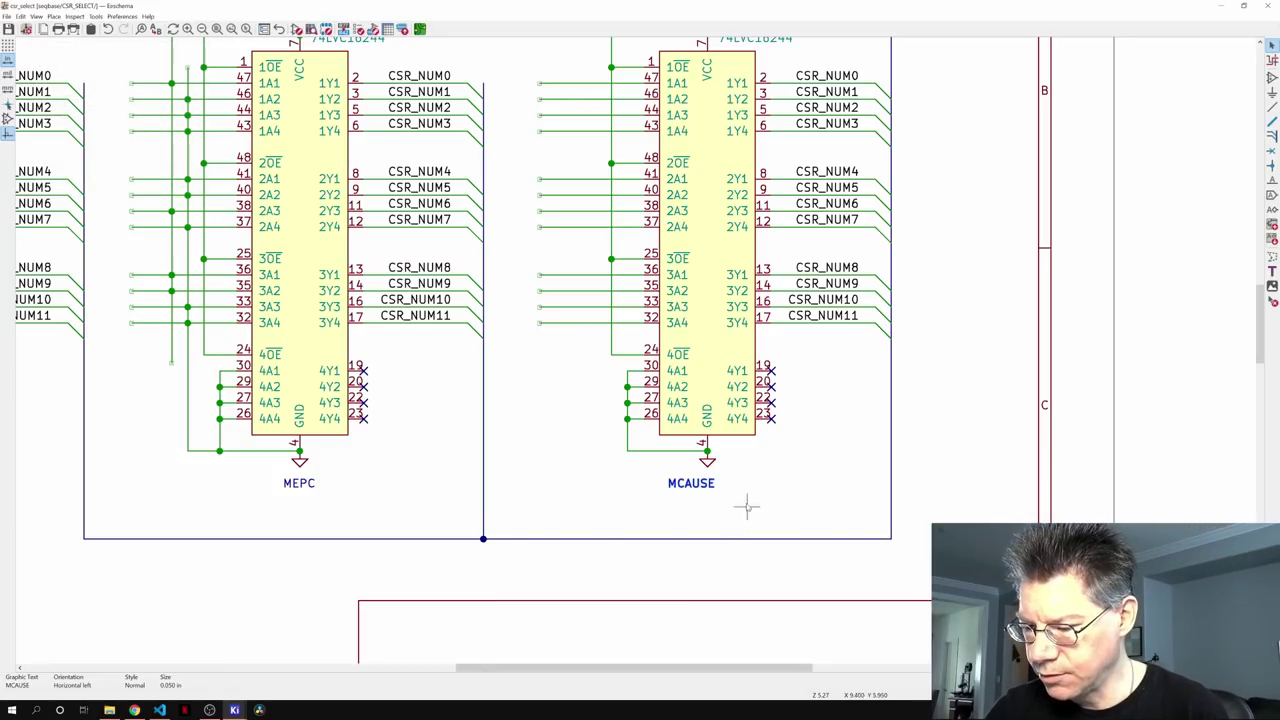
- Draw a ground wire up across the MCAUSE buffer's input wires and a +3V3 wire down across them, further out from the chip
scroll(755, 465, "up", 3)
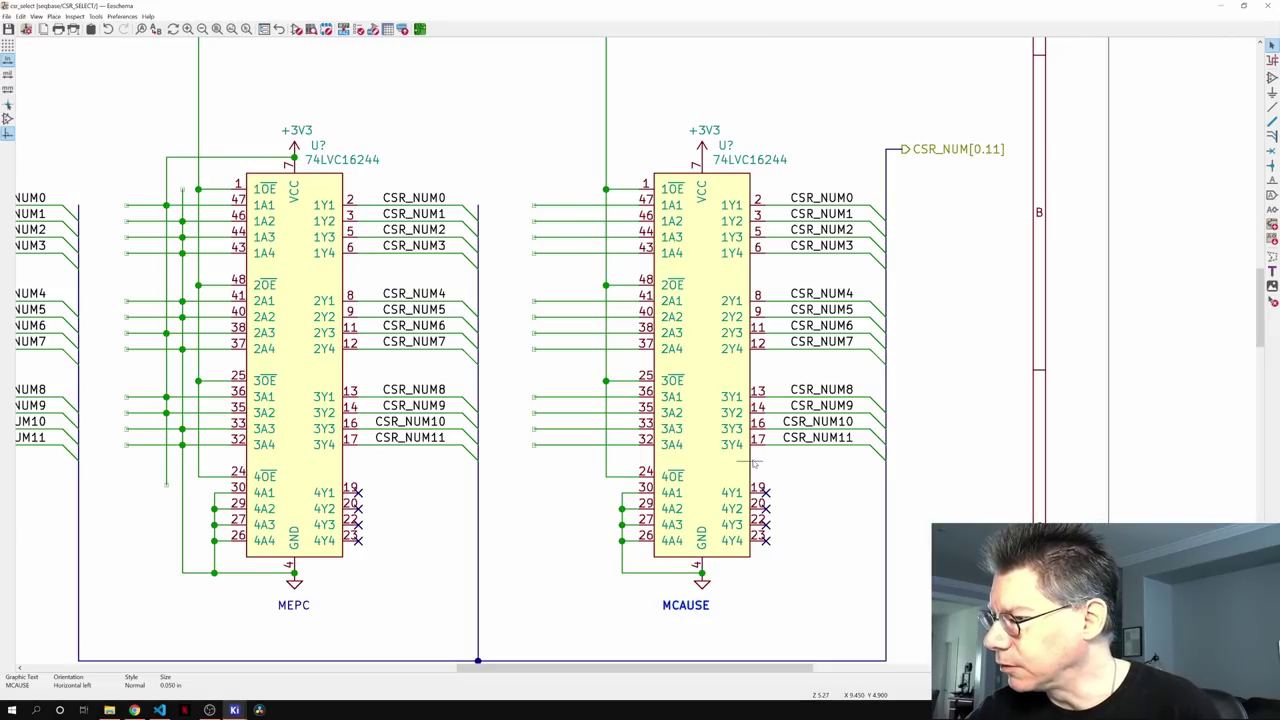
key("w")
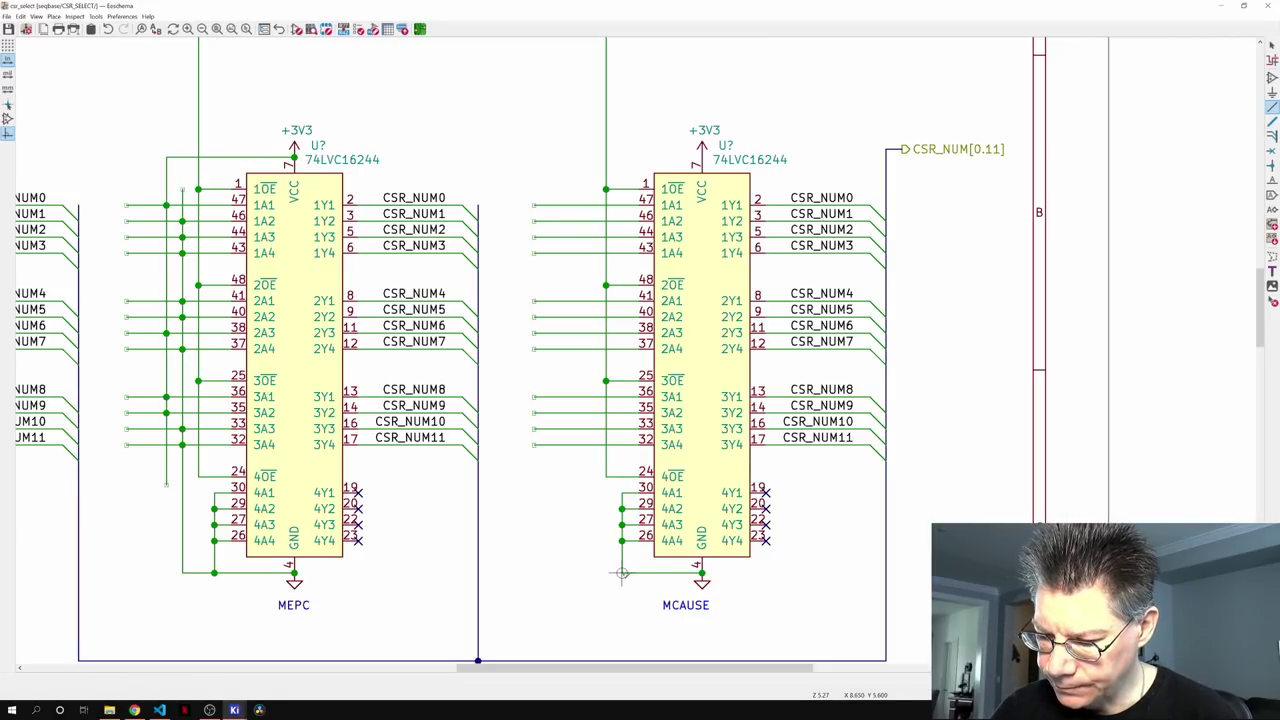
left_click(622, 573)
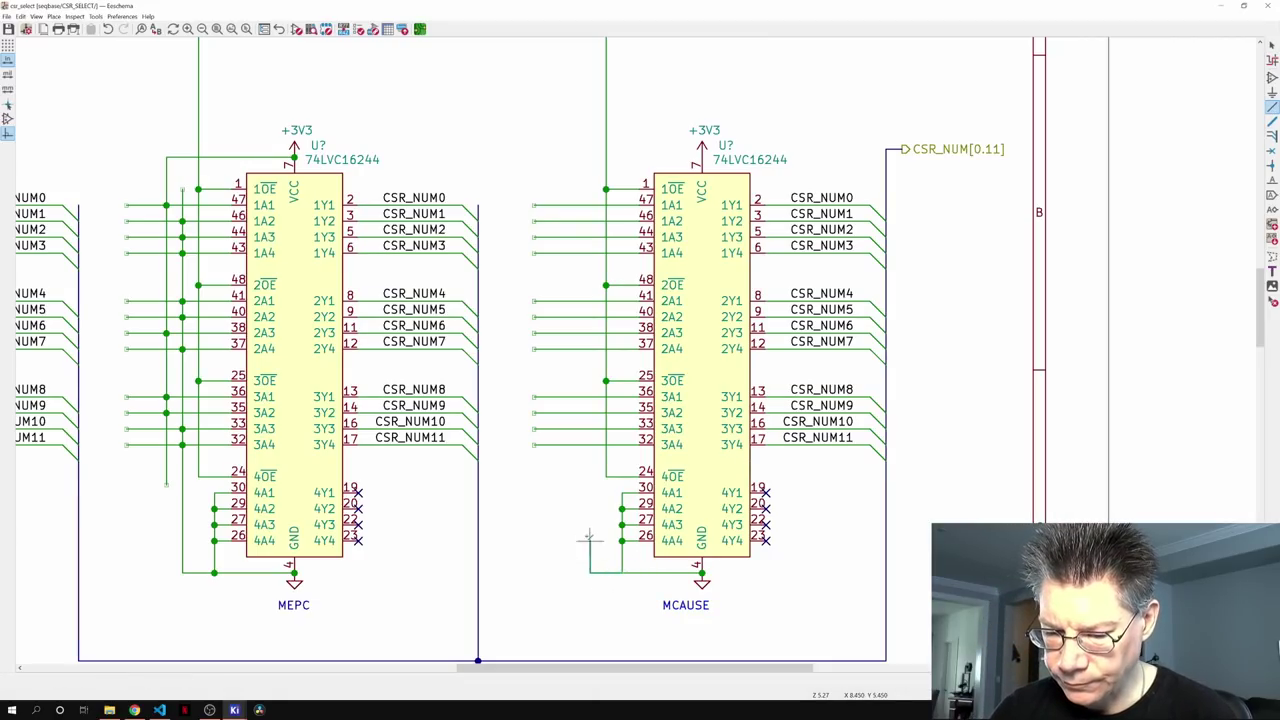
double_click(590, 188)
left_click(698, 157)
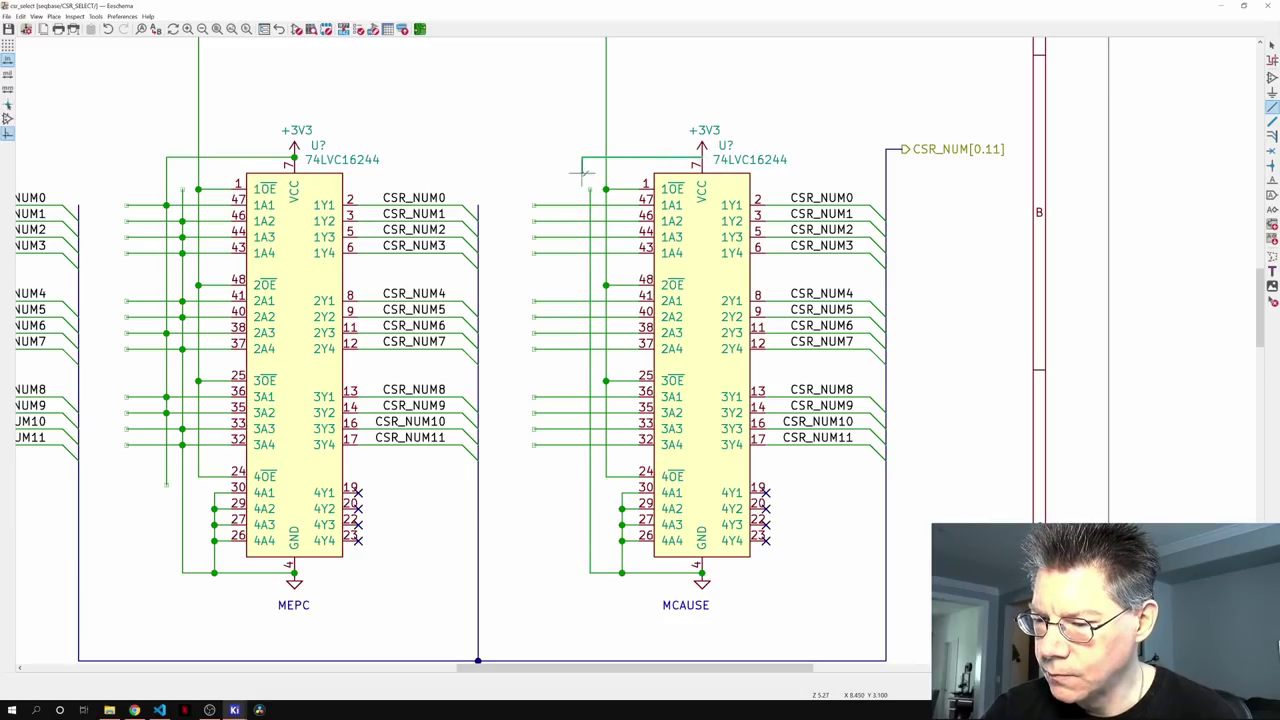
double_click(575, 487)
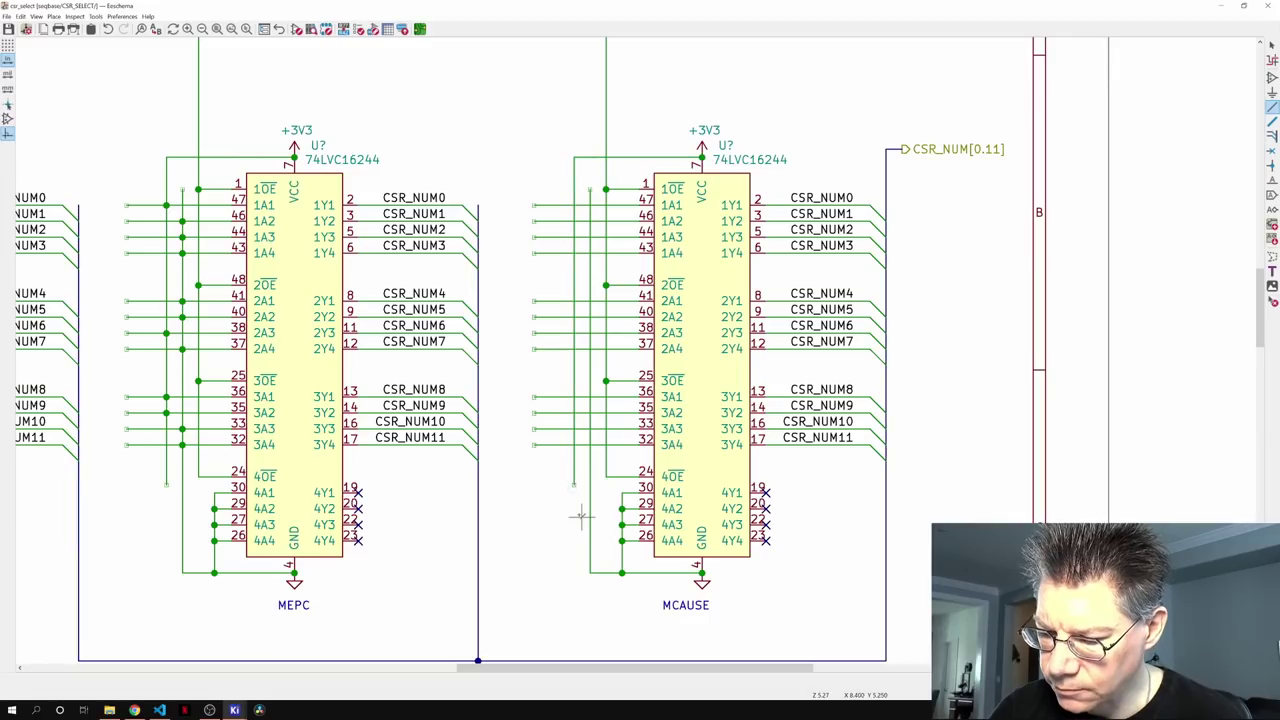
- Place junctions tying the MCAUSE buffer's 1A2, 2A3, 3A1 and 3A2 to +3V3 and its other 1A, 2A and 3A inputs to ground
middle_click_drag(661, 615, 836, 543)
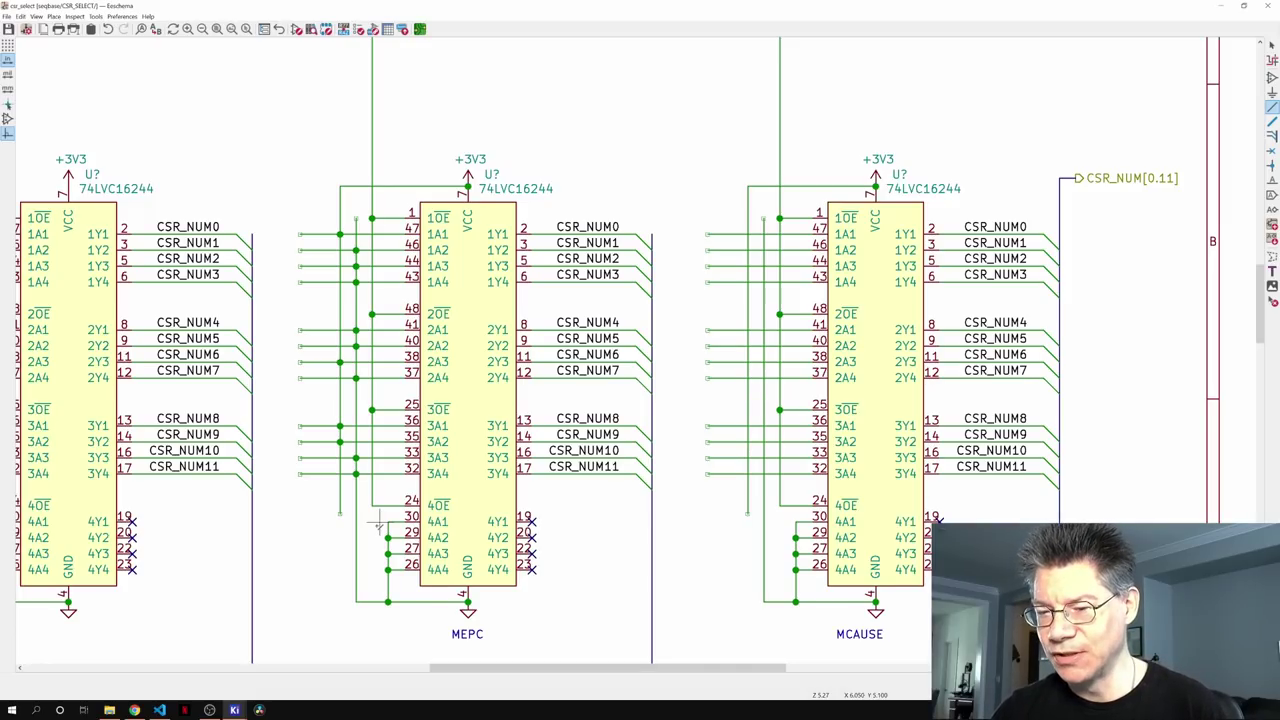
scroll(686, 566, "left", 3, "ctrl")
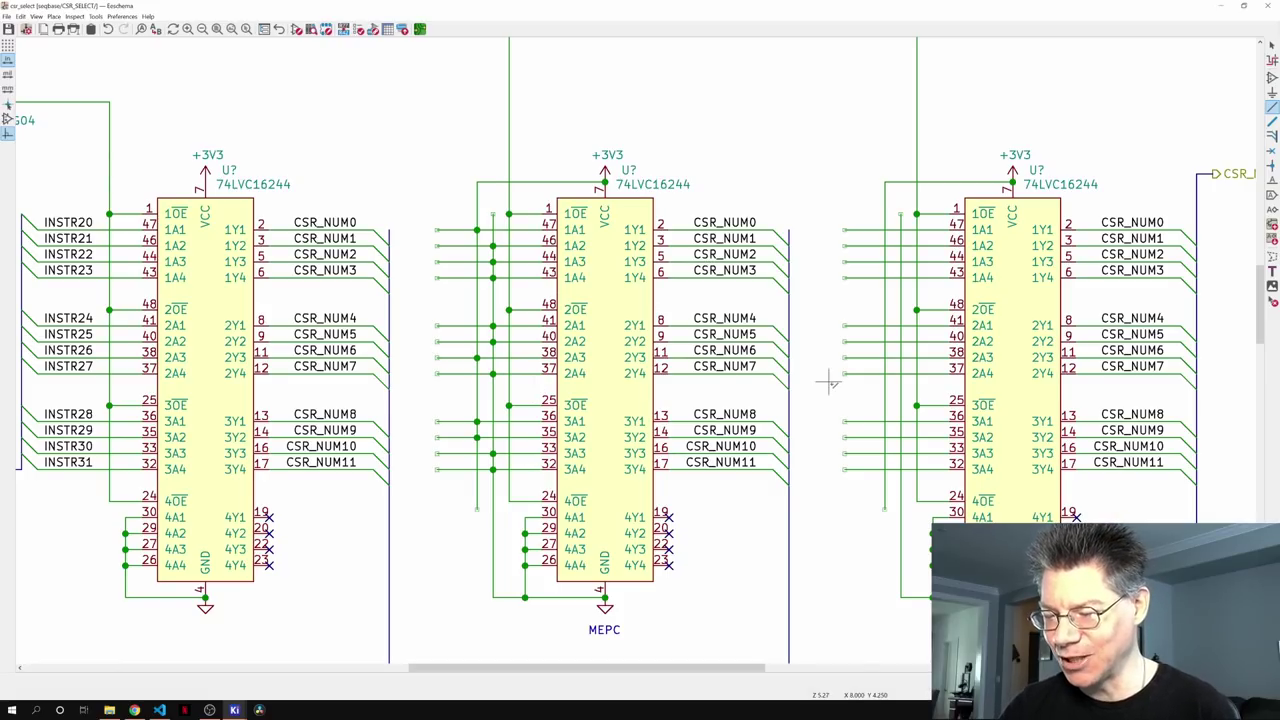
scroll(829, 543, "right", 3, "ctrl")
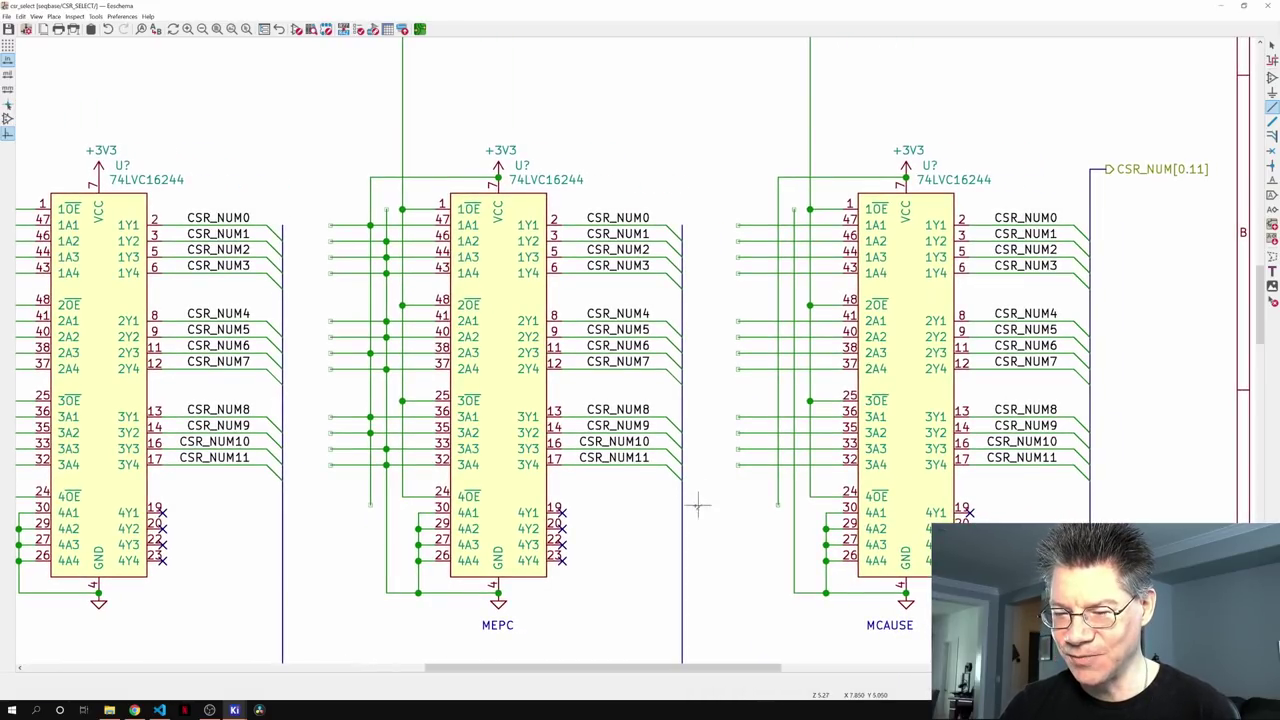
scroll(707, 509, "right", 1, "ctrl")
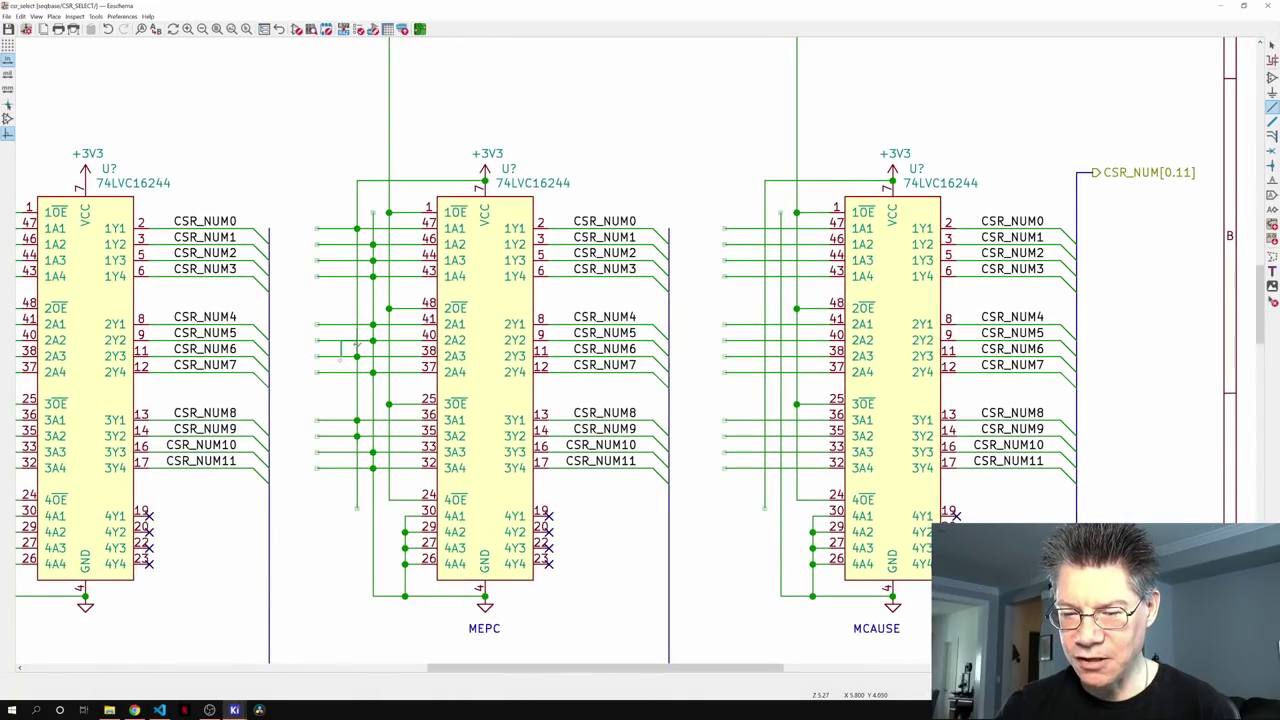
left_click_drag(340, 356, 372, 285)
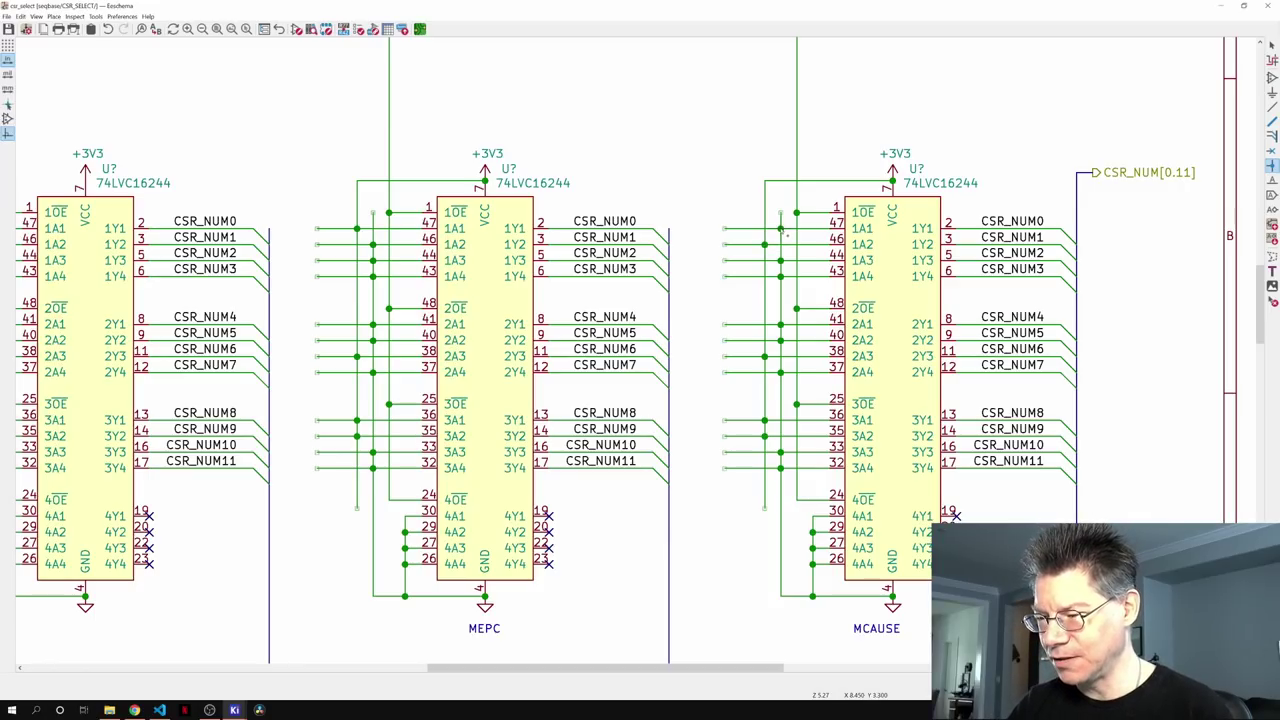
- Review the hardwired buffers and the sheet's CSR_NUM[0..11] and CSR_NUM_IS_MTVEC output labels
scroll(830, 360, "right", 2)
scroll(830, 360, "down", 1)
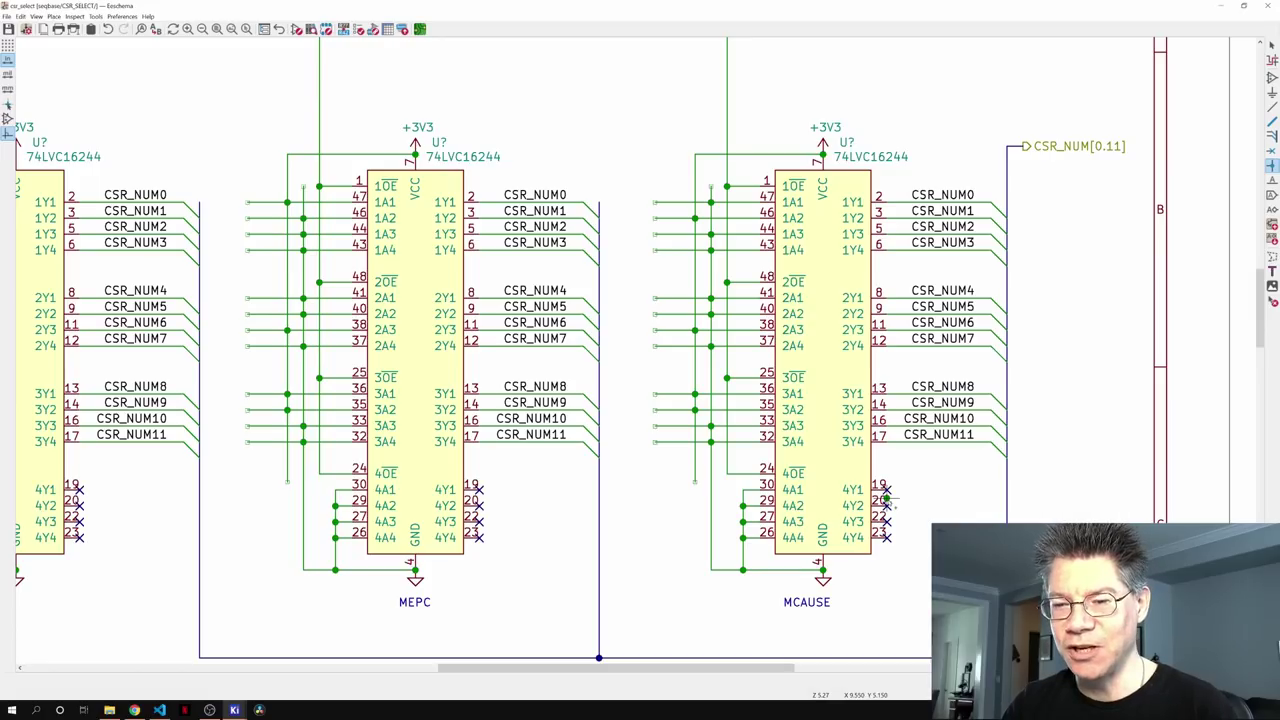
middle_click_drag(667, 548, 762, 593)
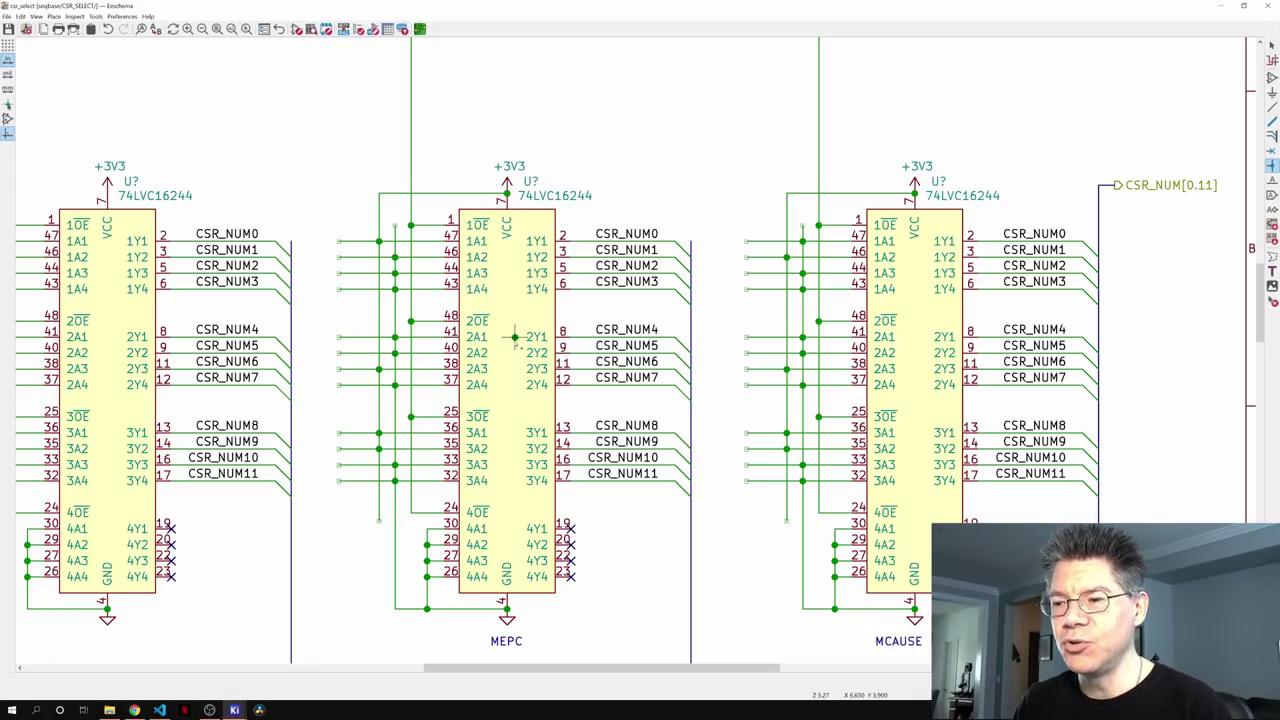
scroll(514, 340, "down", 1)
scroll(760, 230, "up", 1)
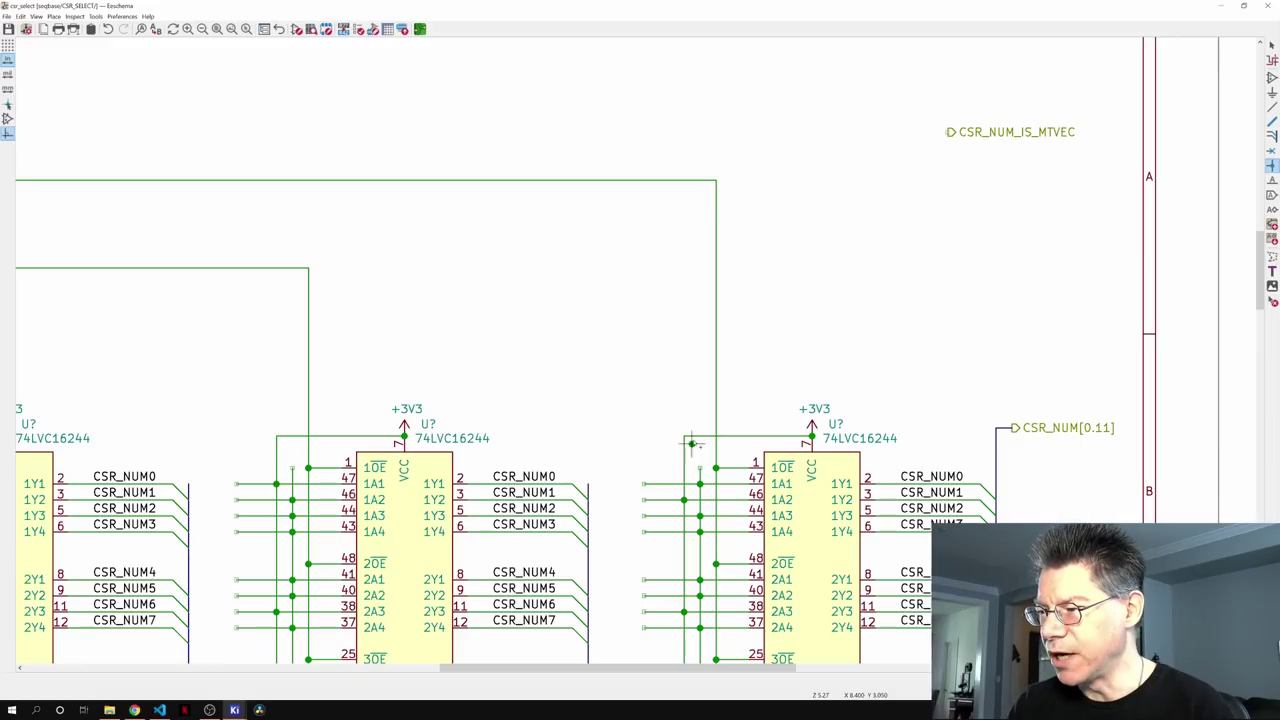
middle_click_drag(796, 540, 710, 527)
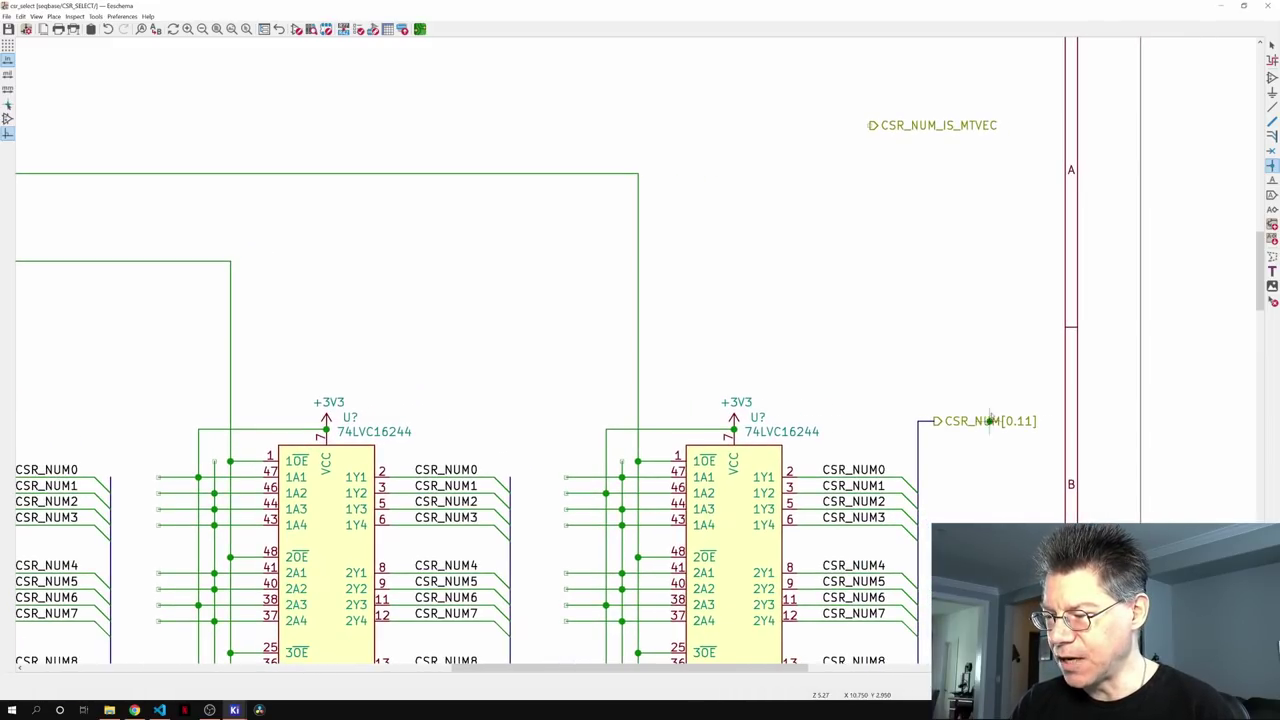
middle_click_drag(893, 445, 376, 342)
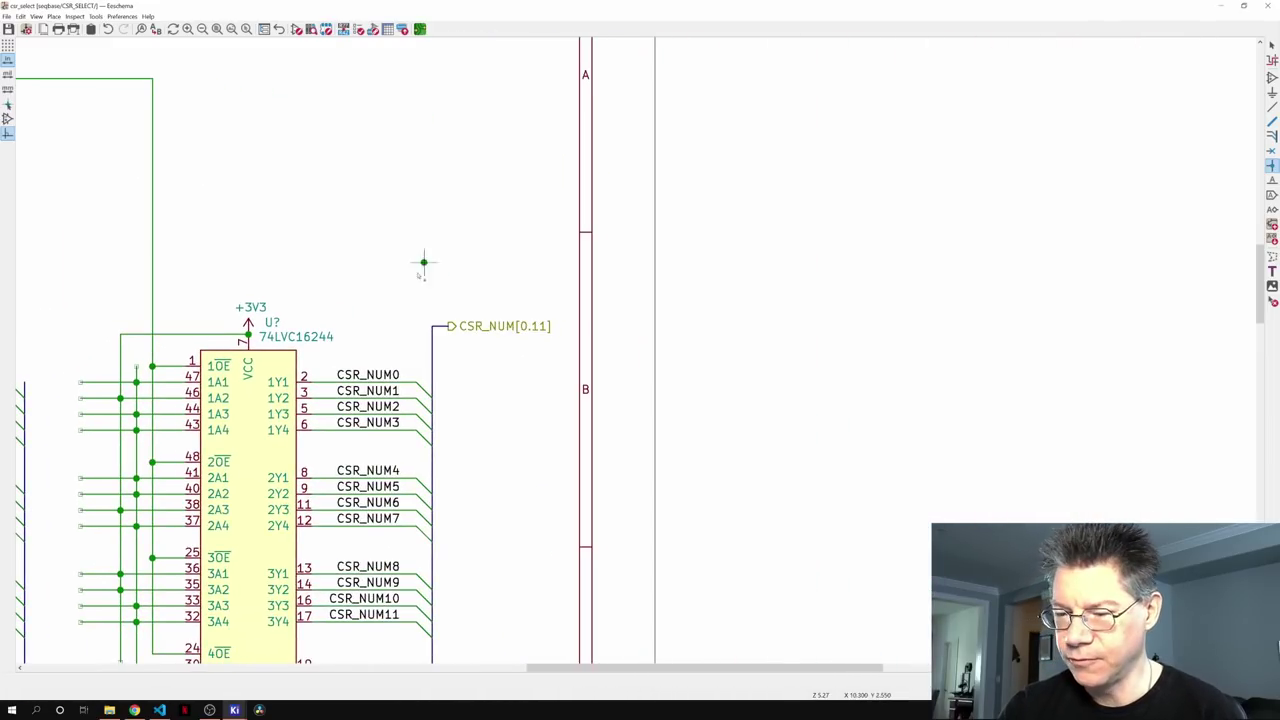
scroll(504, 390, "up", 3, "shift")
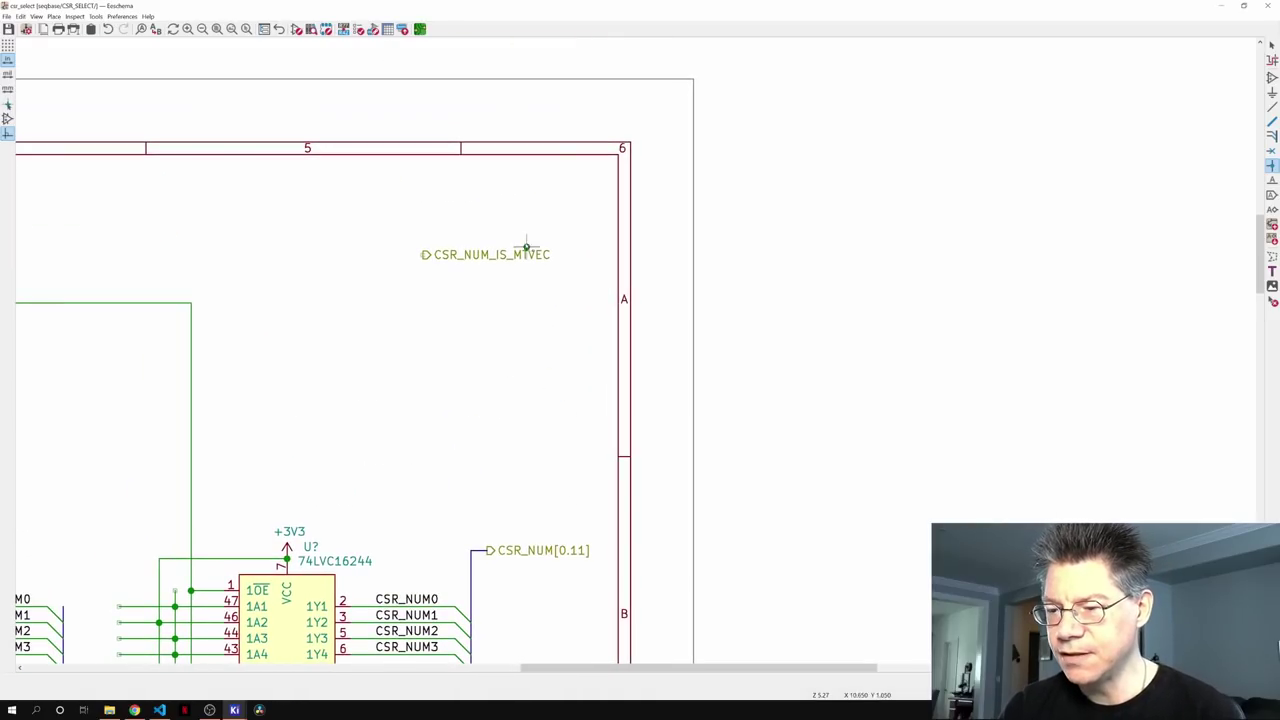
- Change the text below the third buffer to "MCAUSE = 0x342"
scroll(846, 535, "down", 8)
scroll(846, 535, "left", 5)
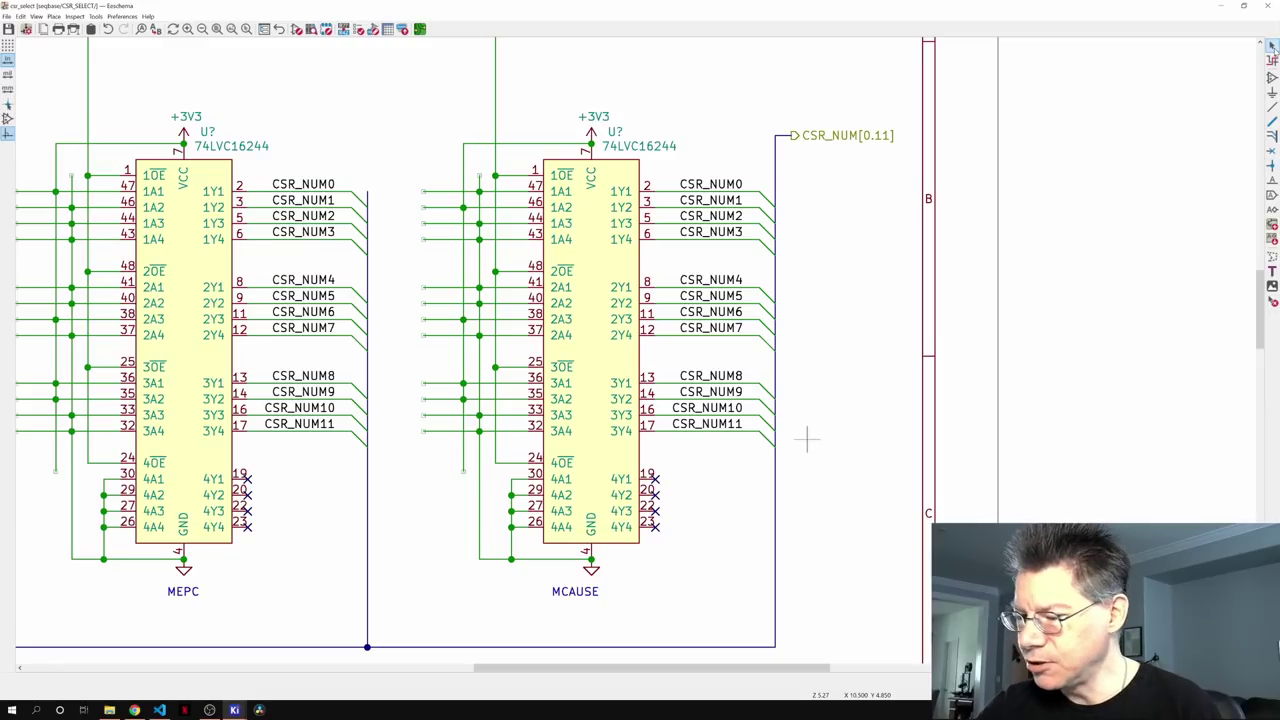
left_click(594, 594)
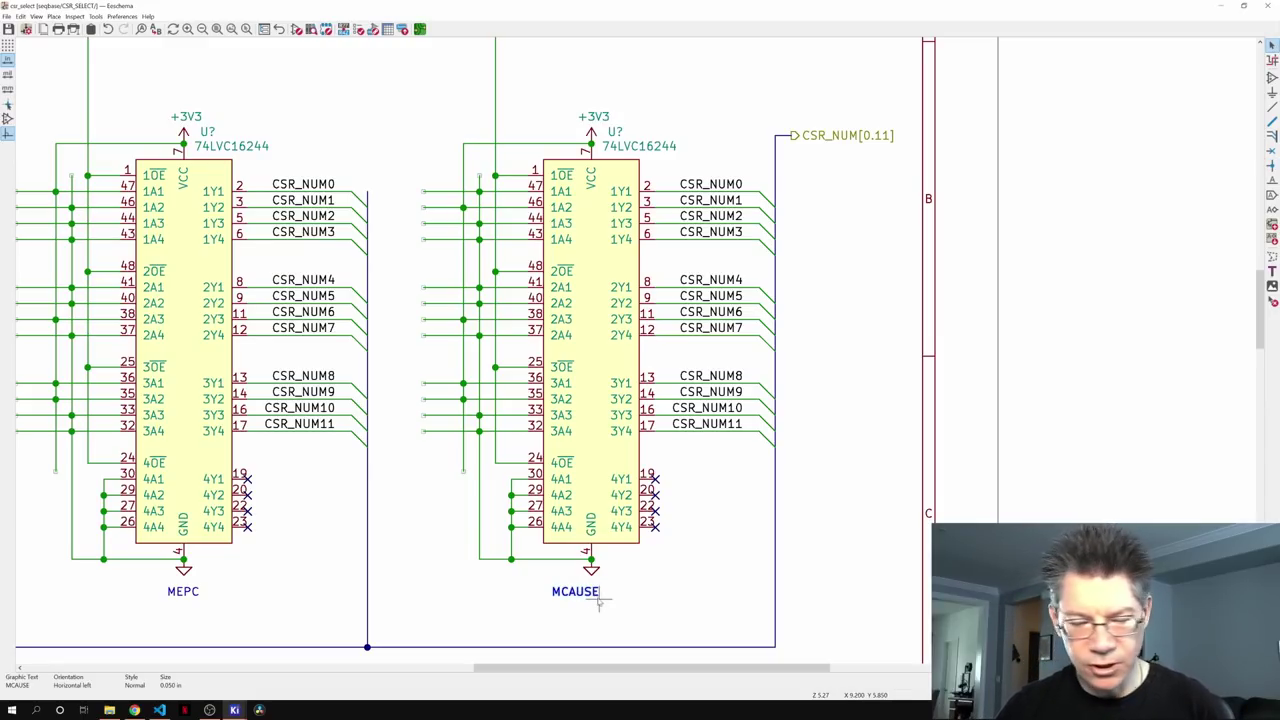
key("e")
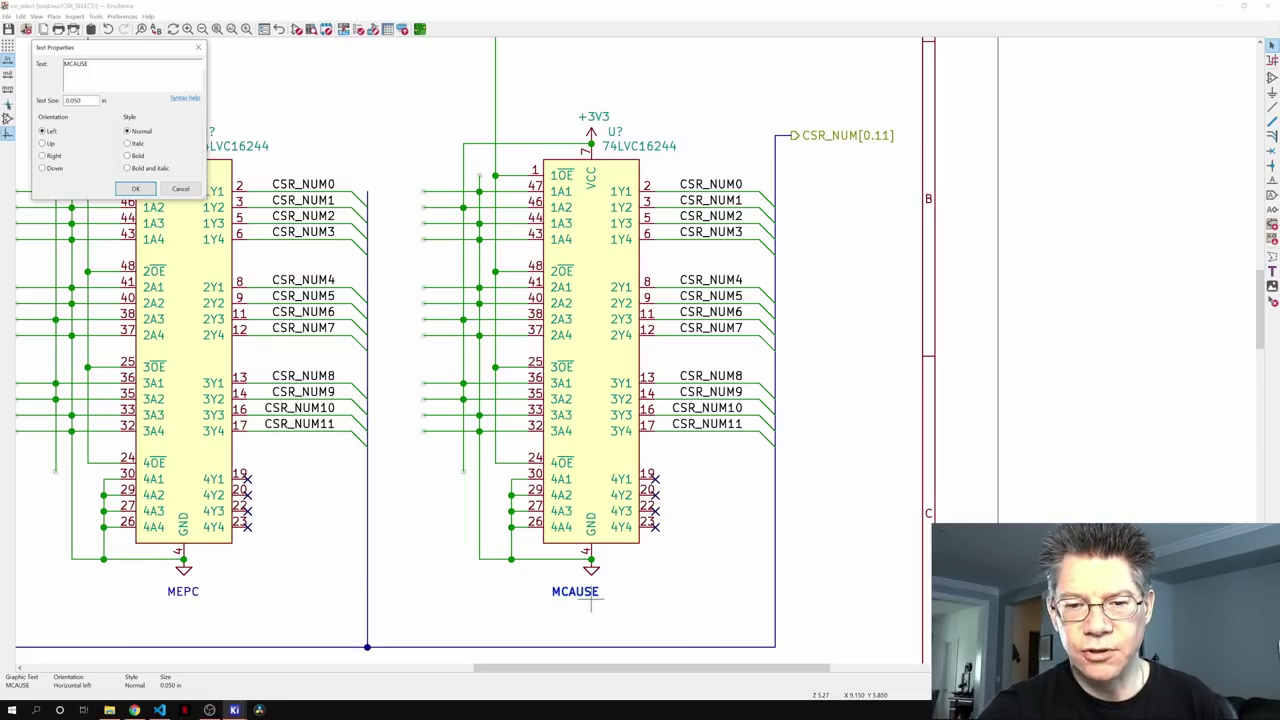
type("= 0x")
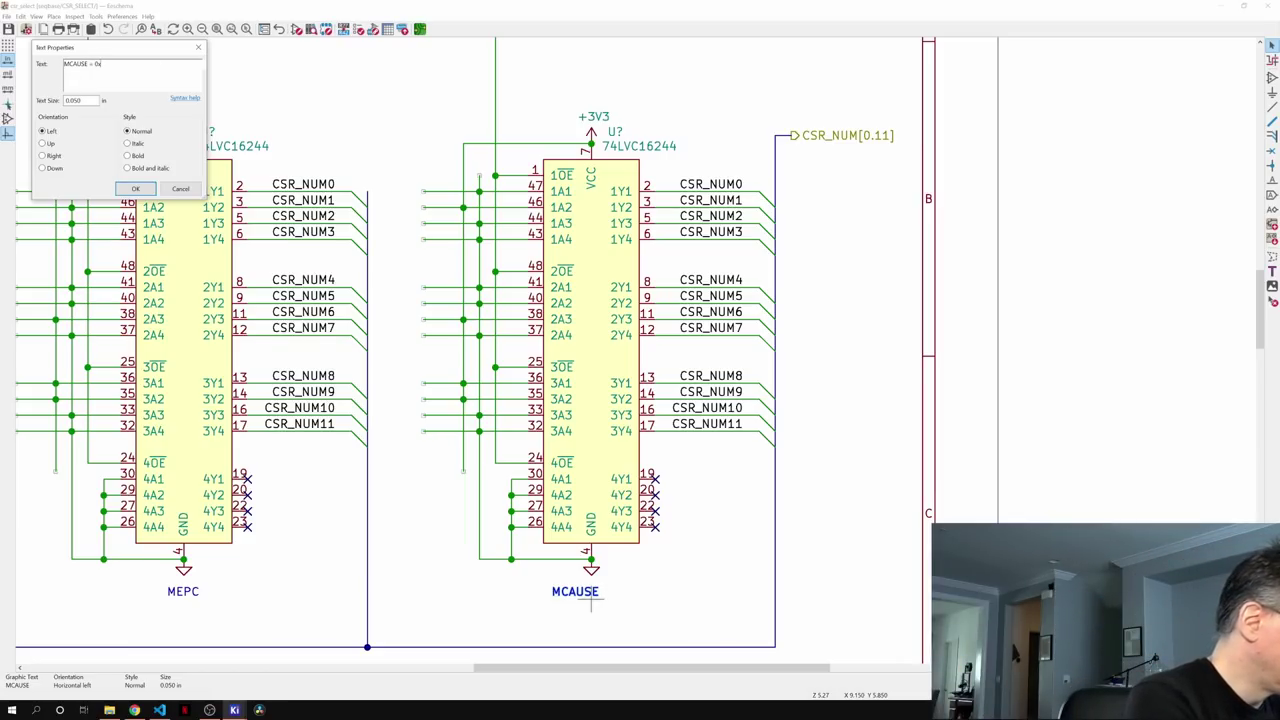
type("342")
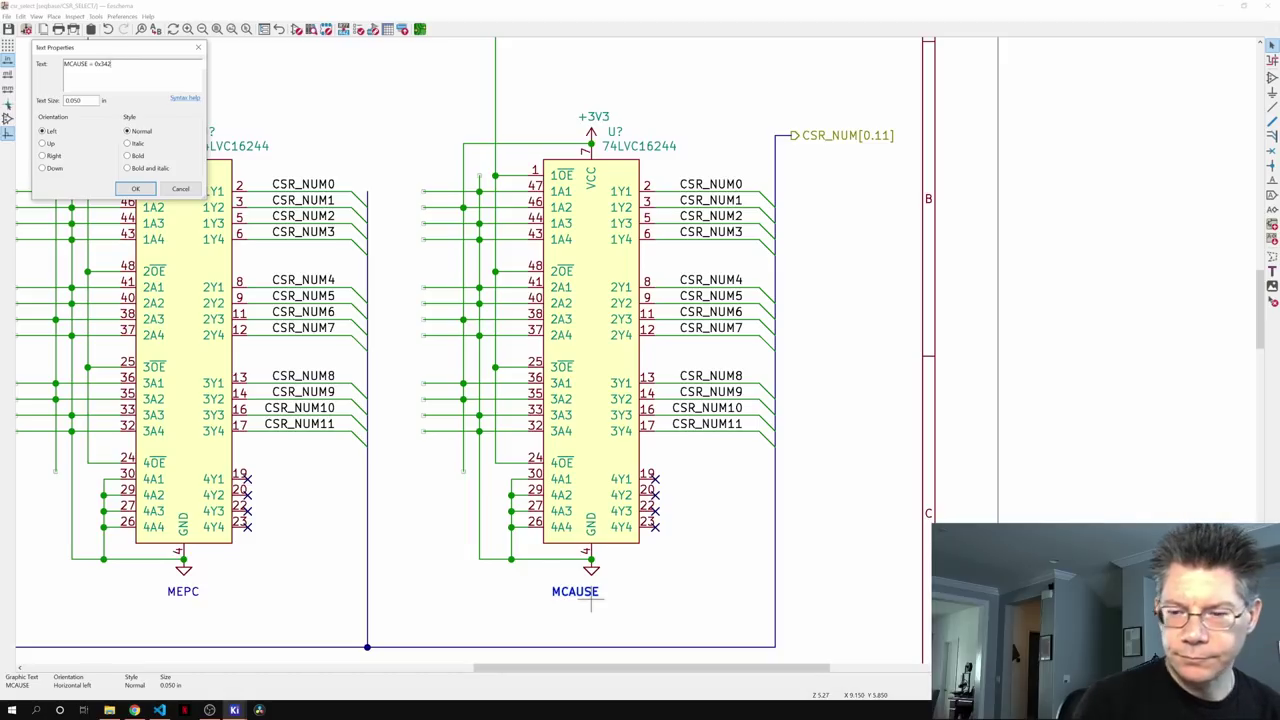
left_click(140, 189)
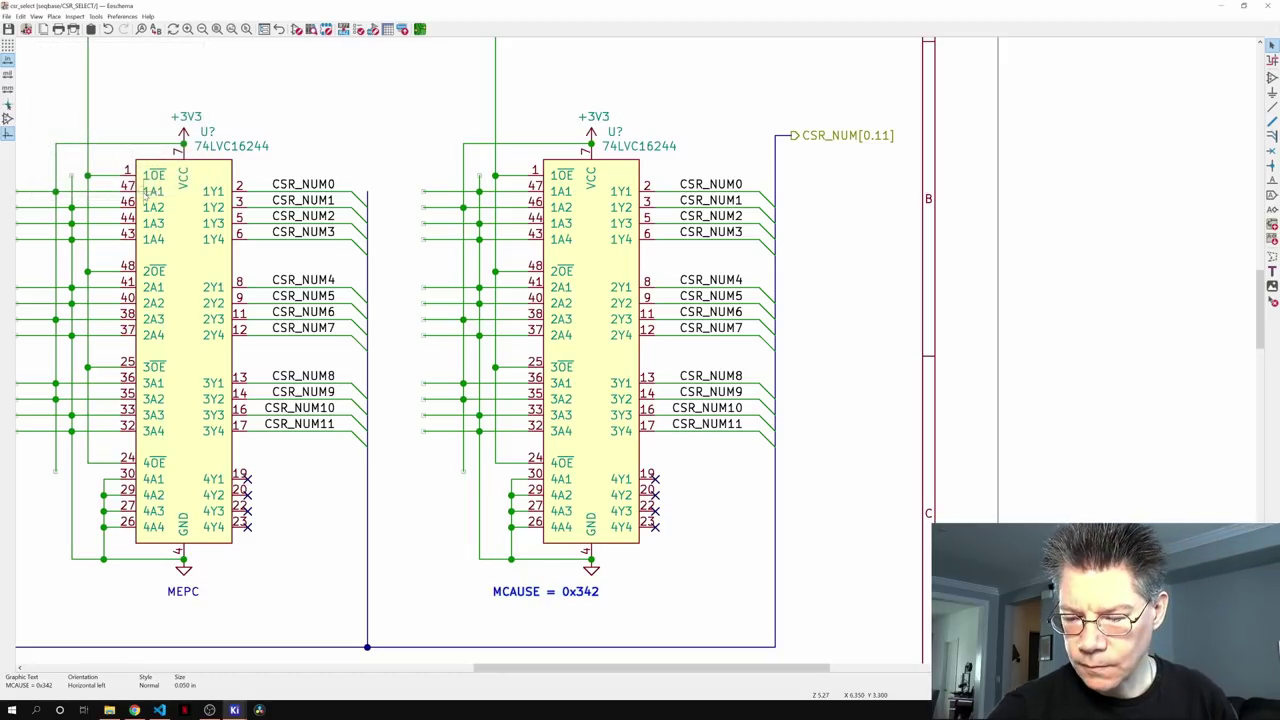
- Change the text below the second 74LVC16244 buffer to "MEPC = 0x341"
double_click(194, 595)
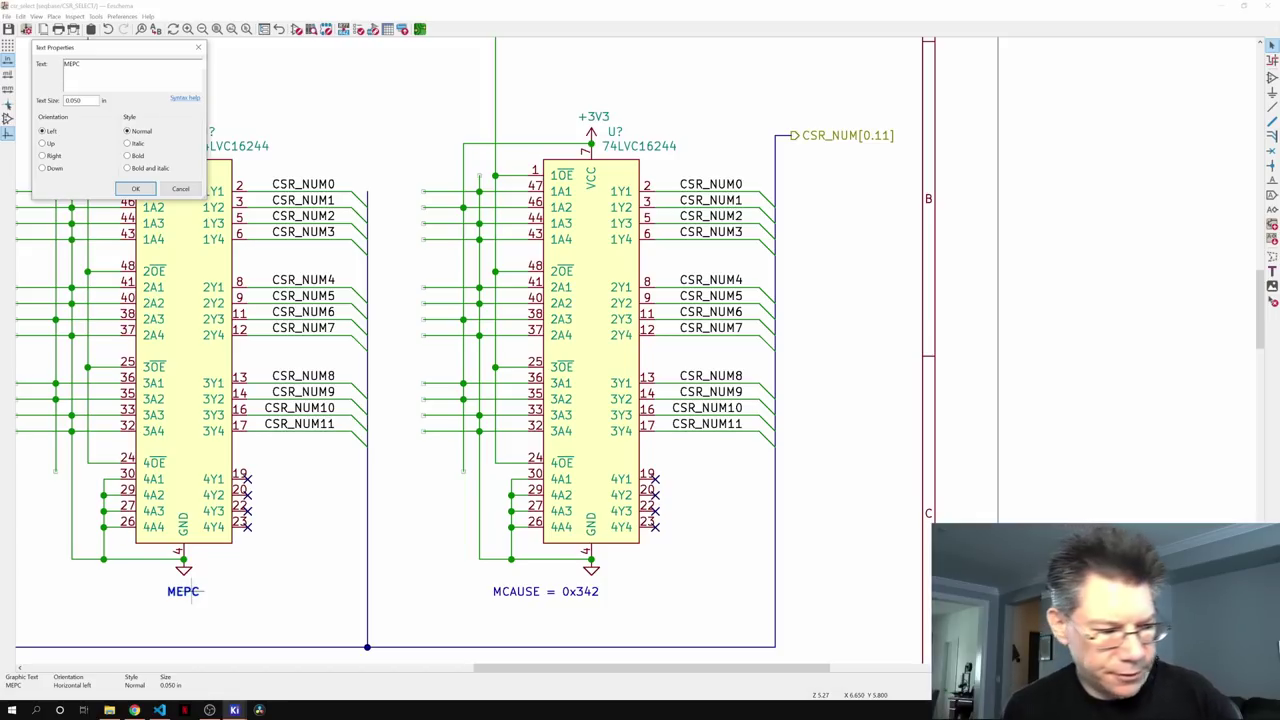
type("= 0x")
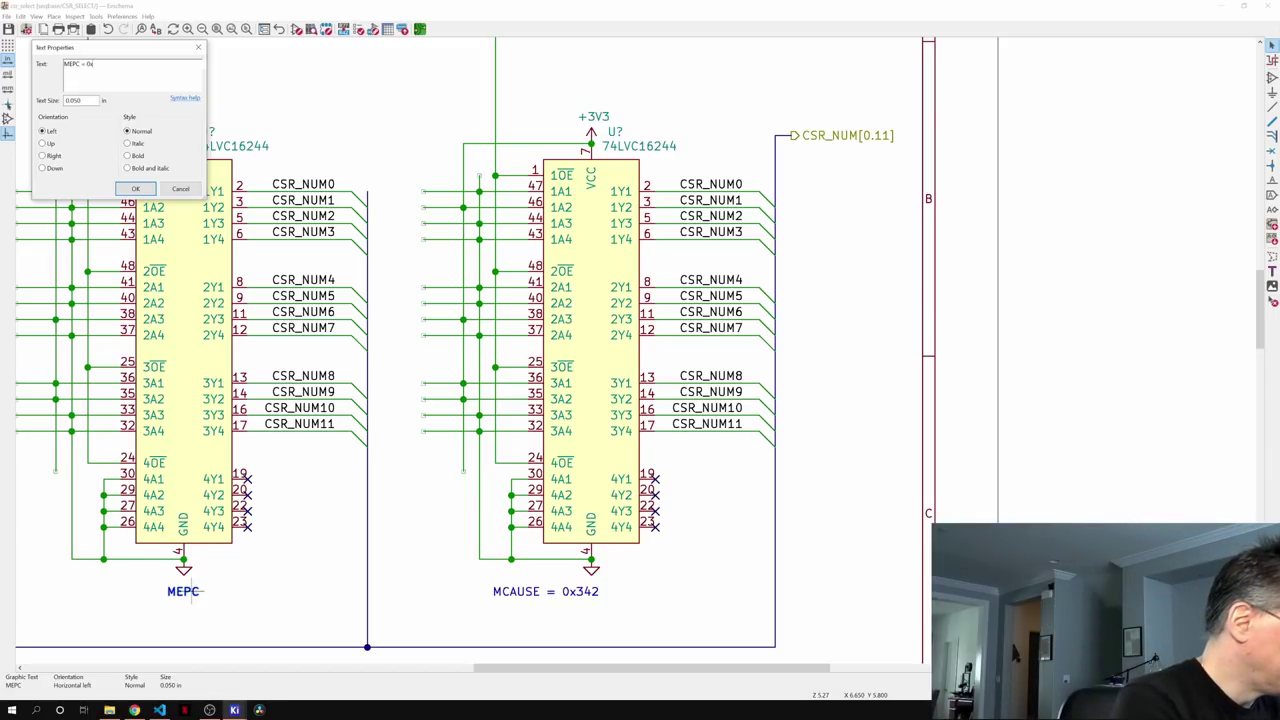
type("341")
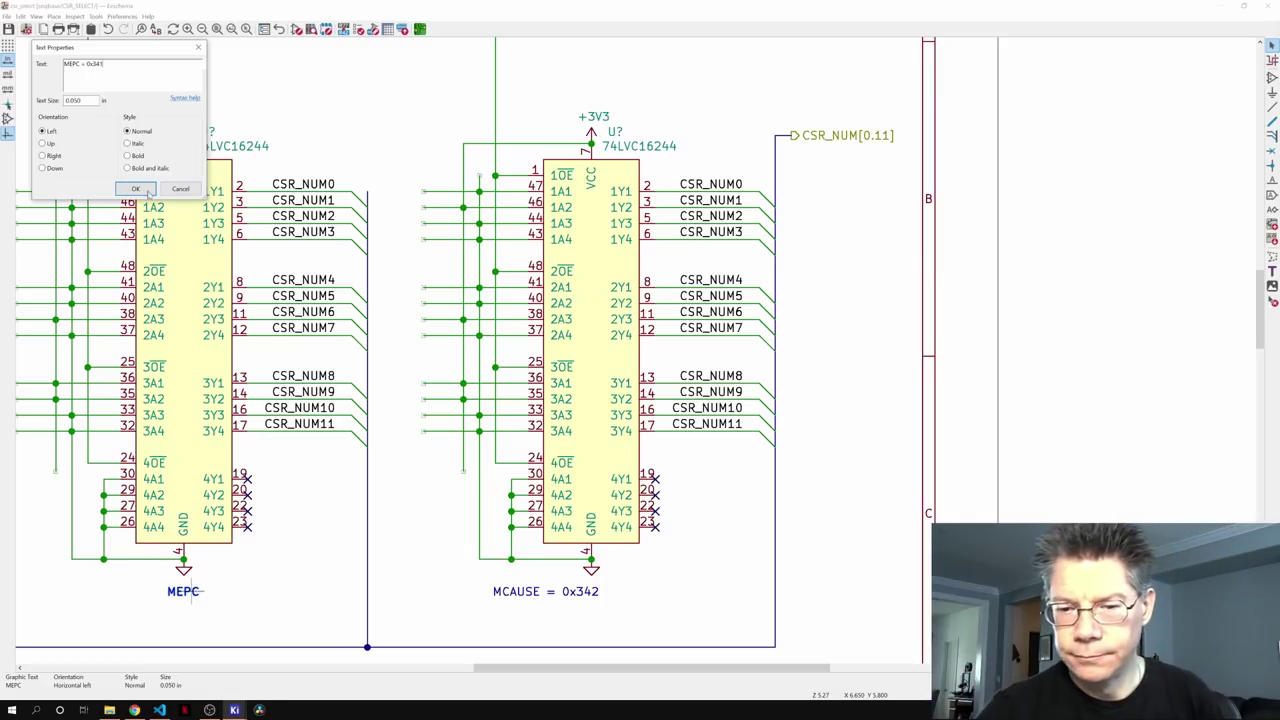
left_click(136, 189)
- Place the graphic text "MTVEC = 0x305" above the CSR_NUM_IS_MTVEC label near the sheet's upper border
middle_click_drag(729, 402, 766, 652)
middle_click_drag(818, 353, 829, 534)
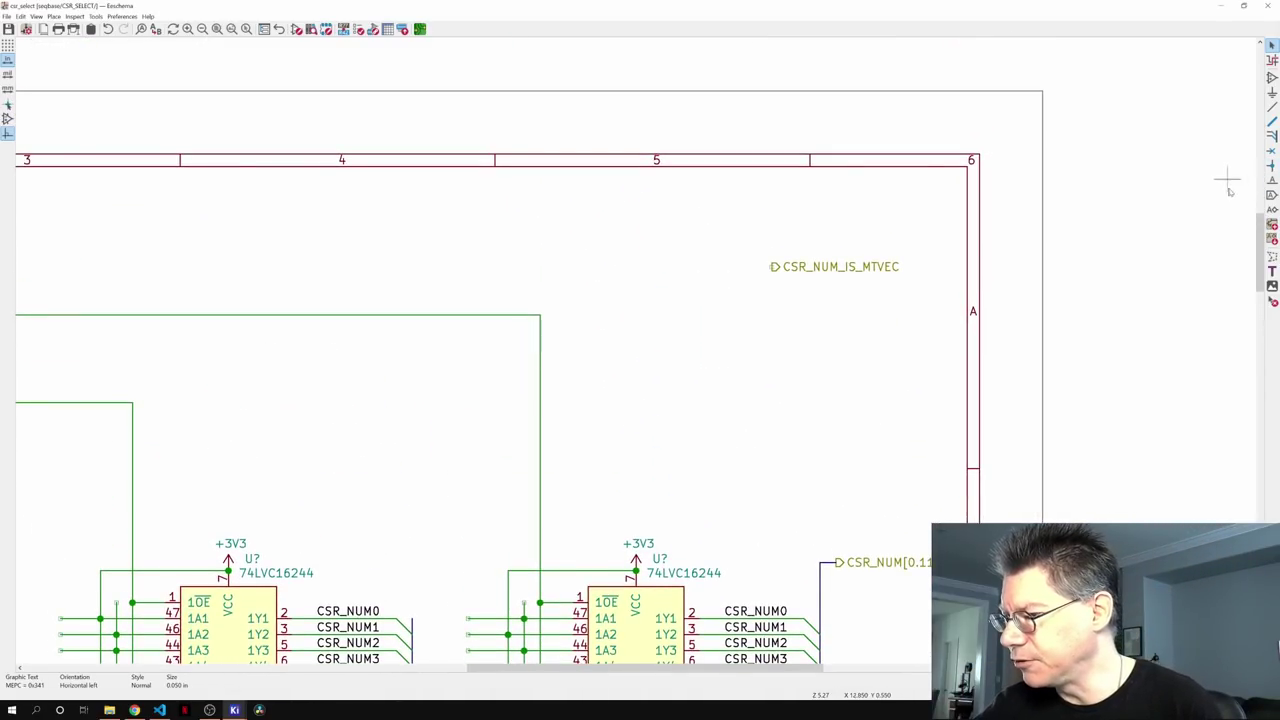
left_click(1272, 271)
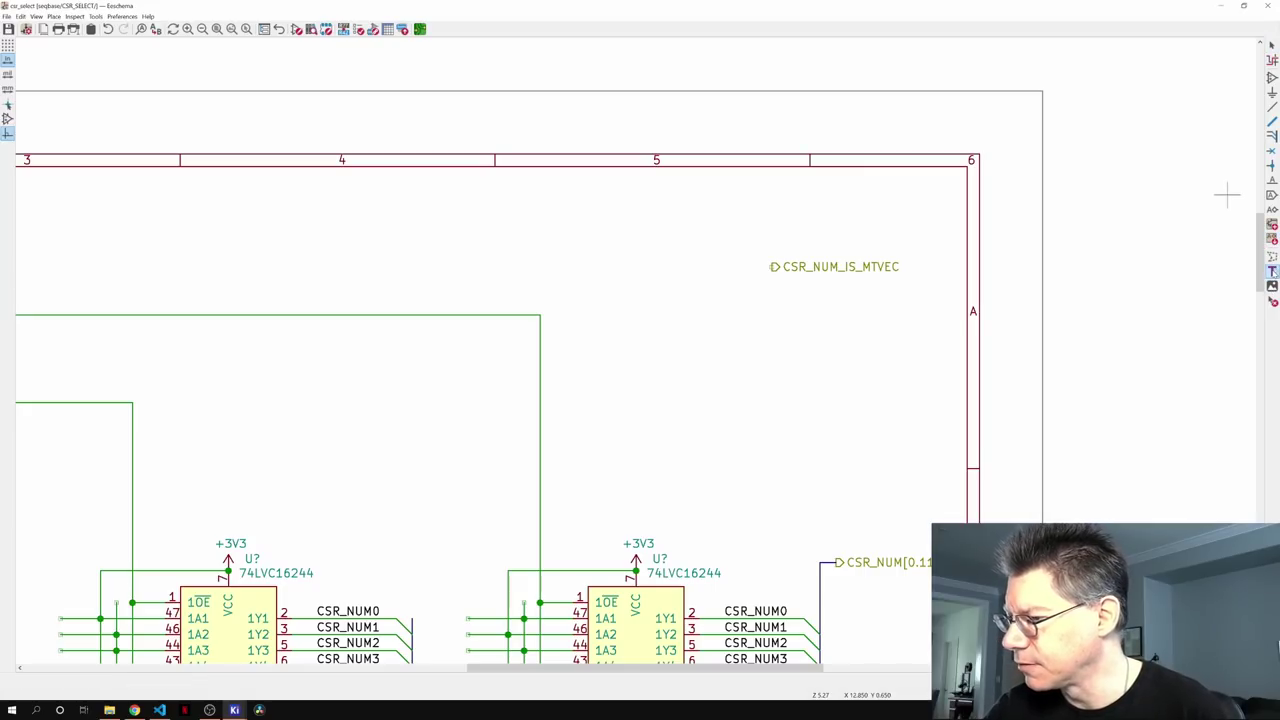
left_click(746, 201)
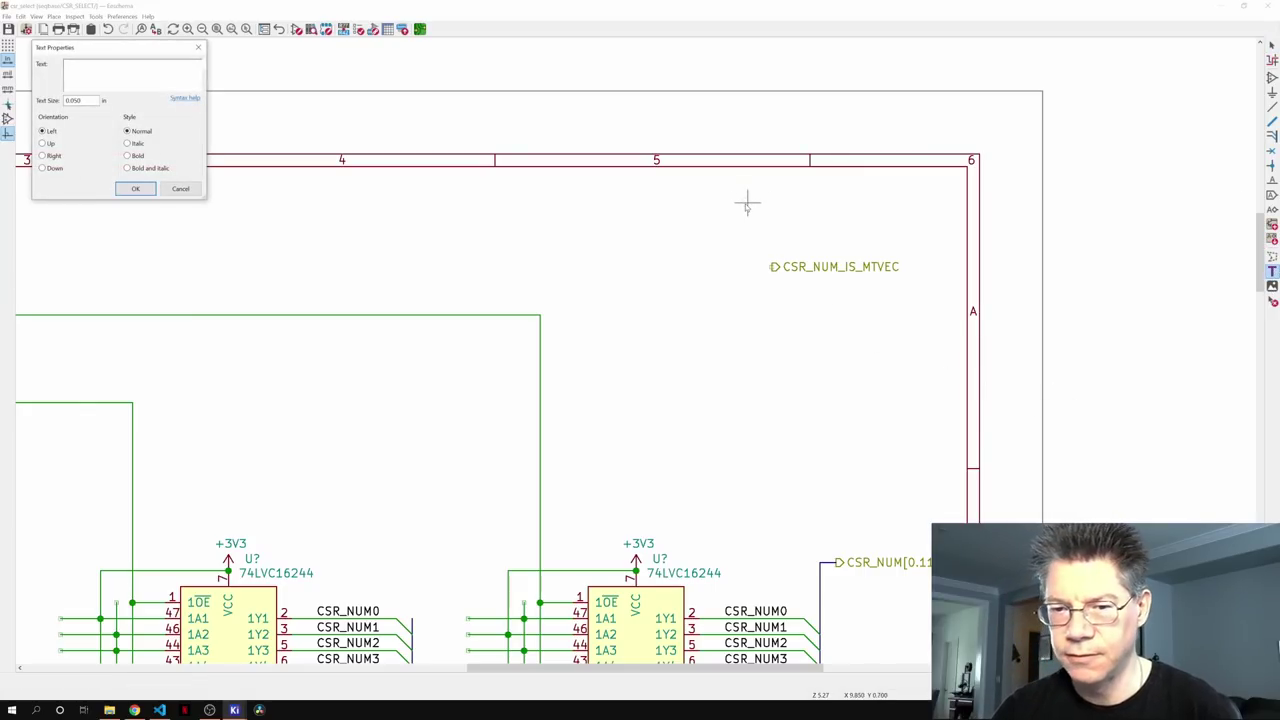
type("MTVE")
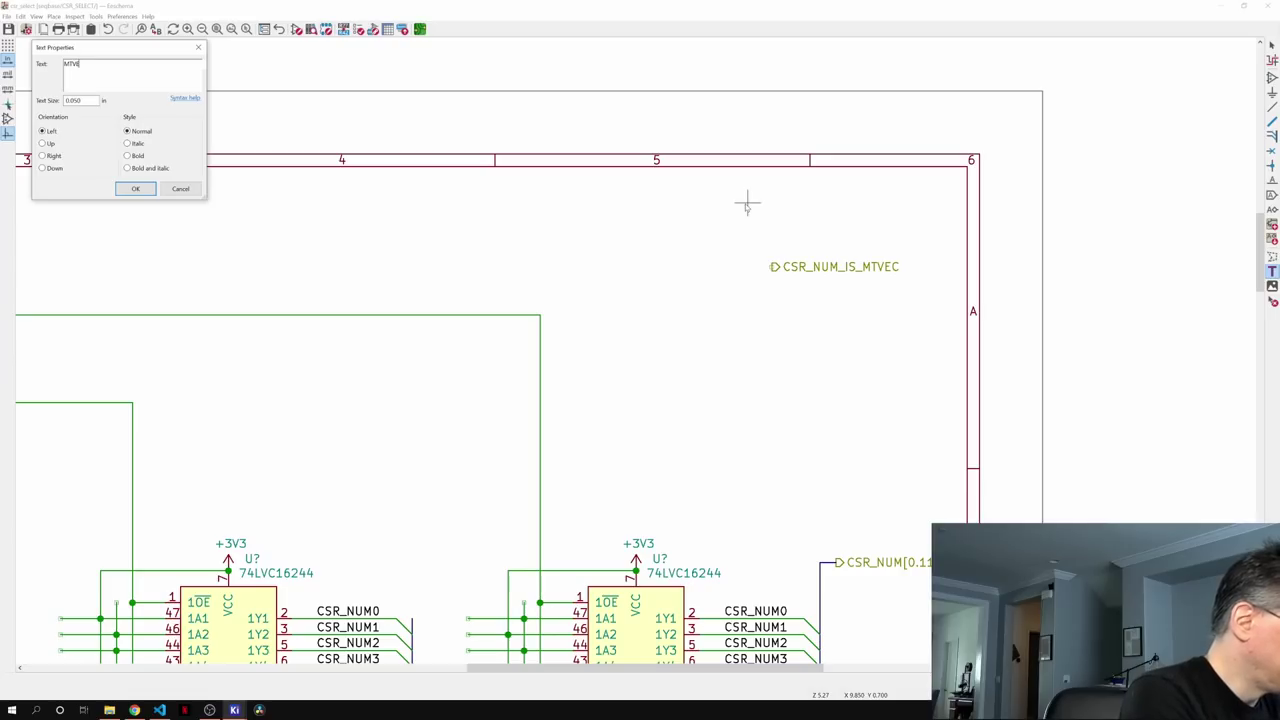
type("C =")
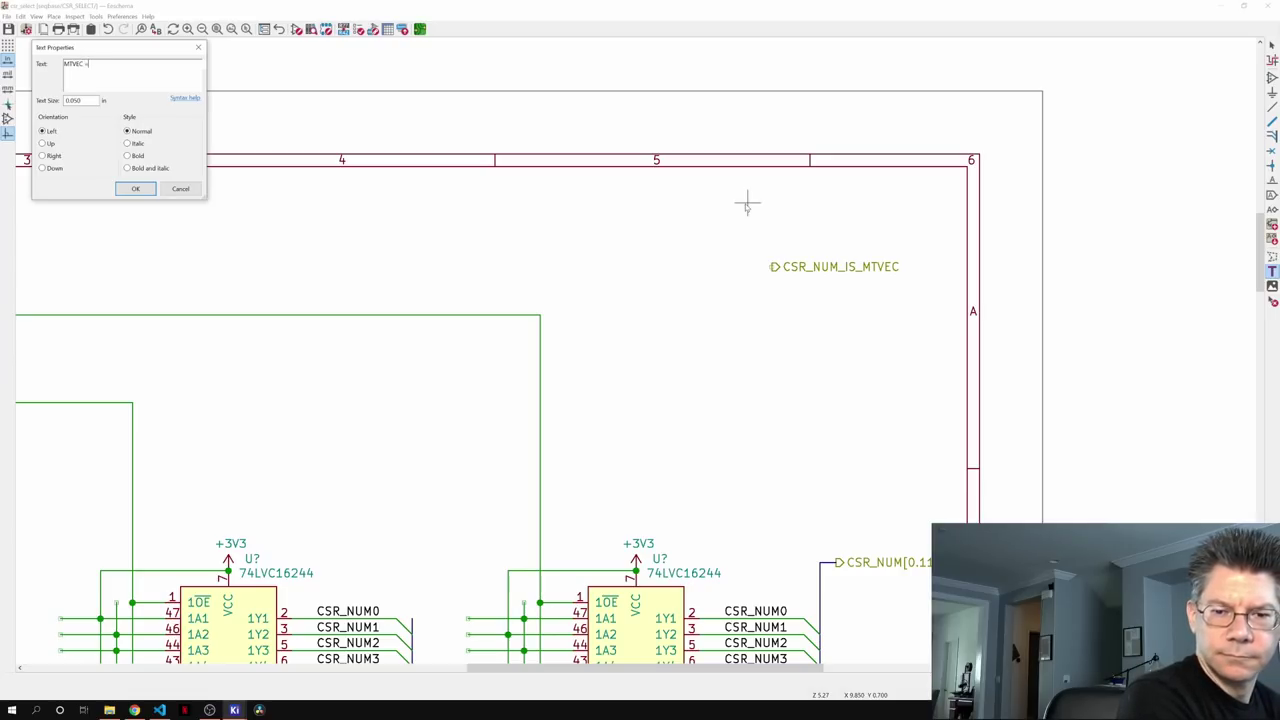
type(" 0x")
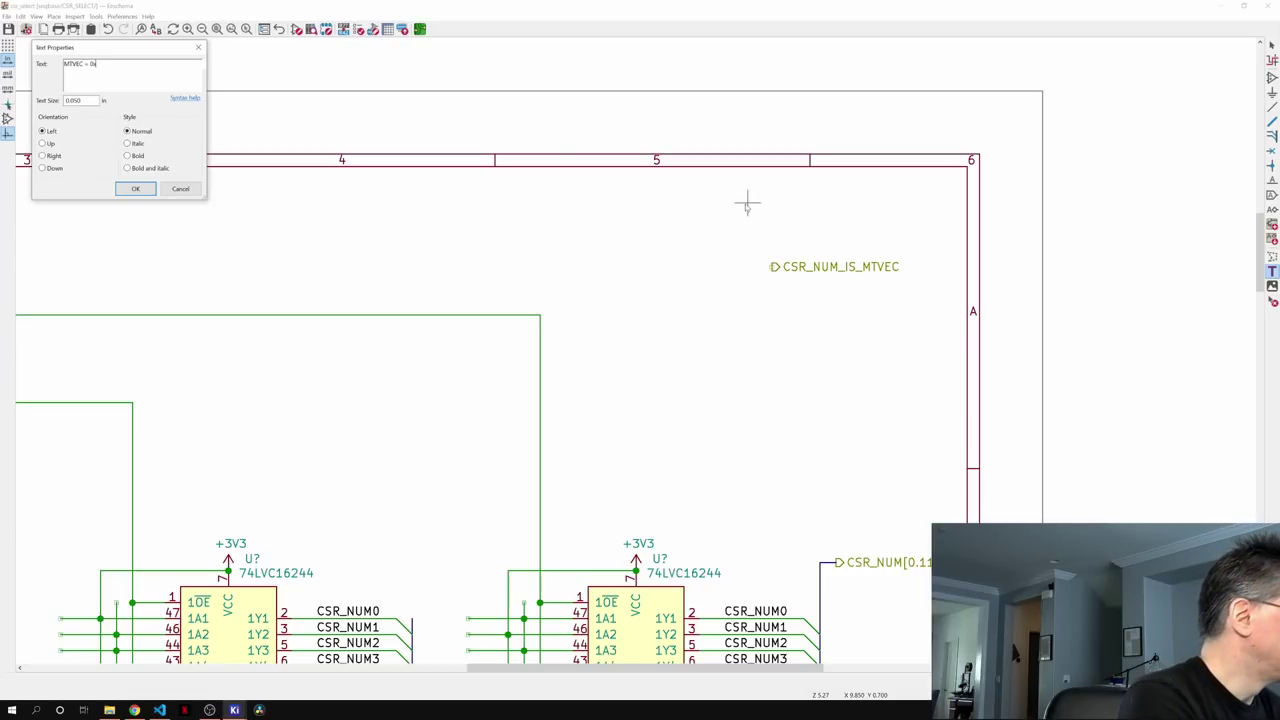
type("3")
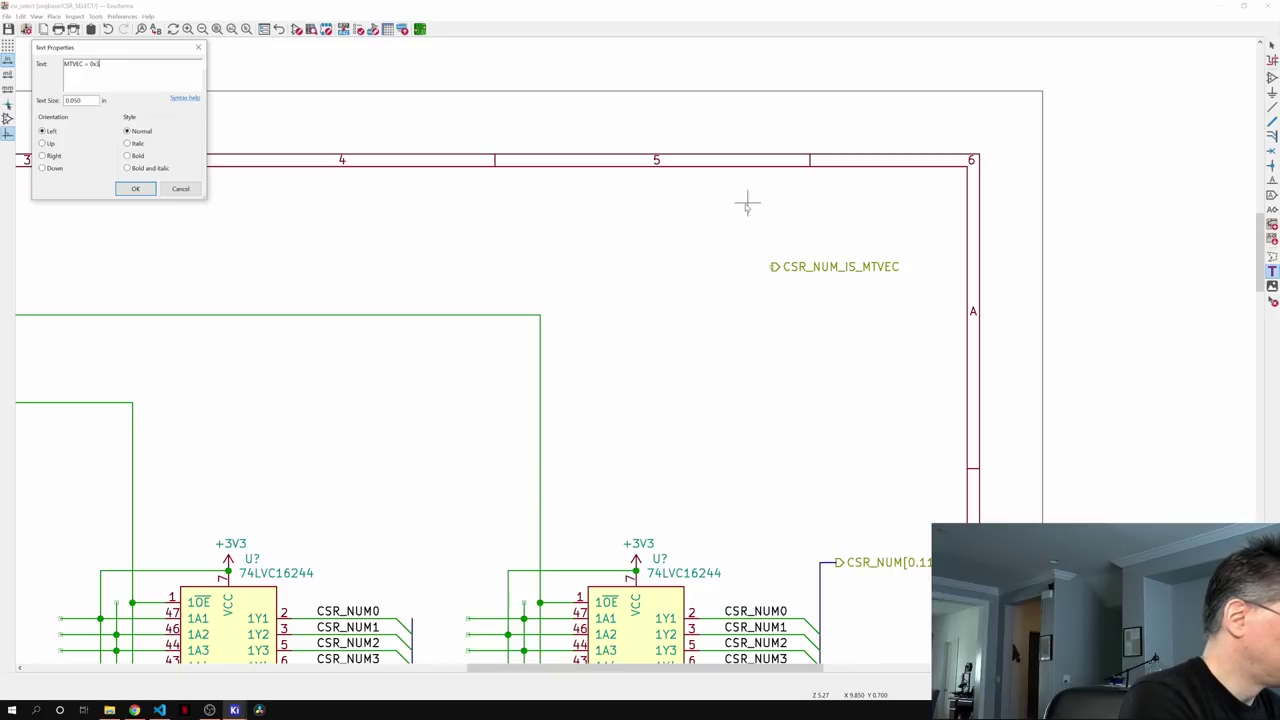
type("05")
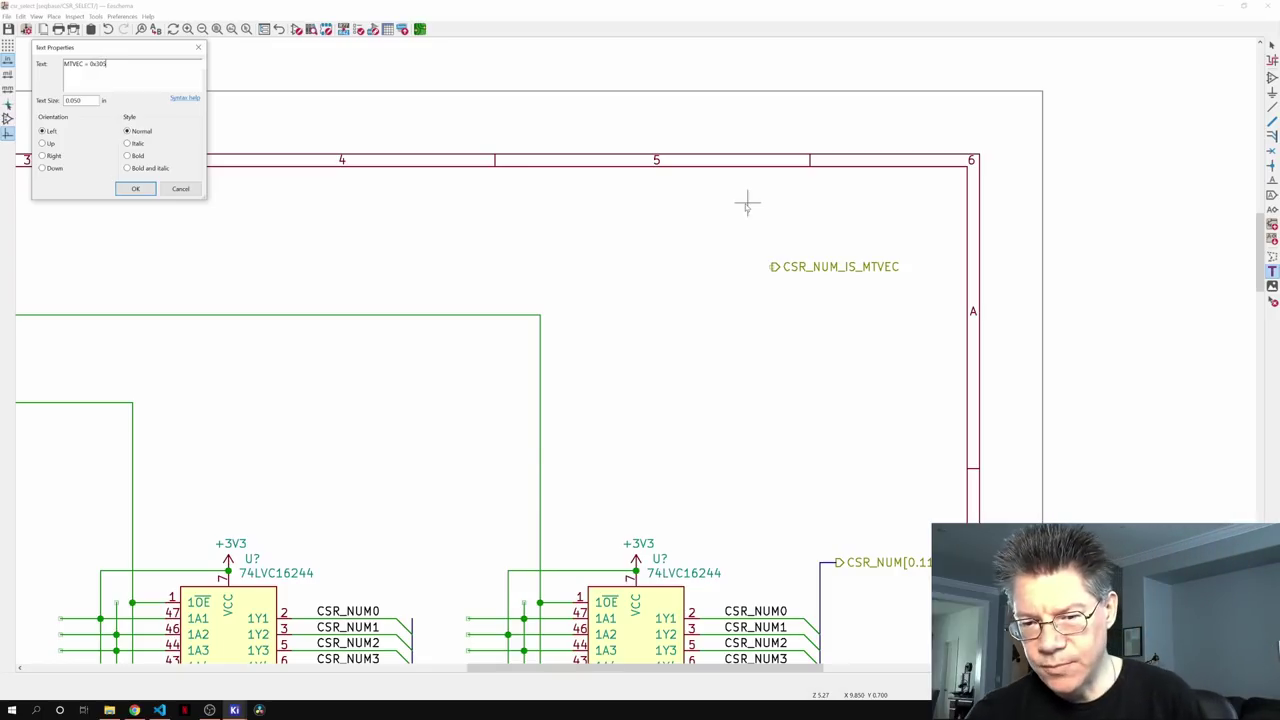
key("Return")
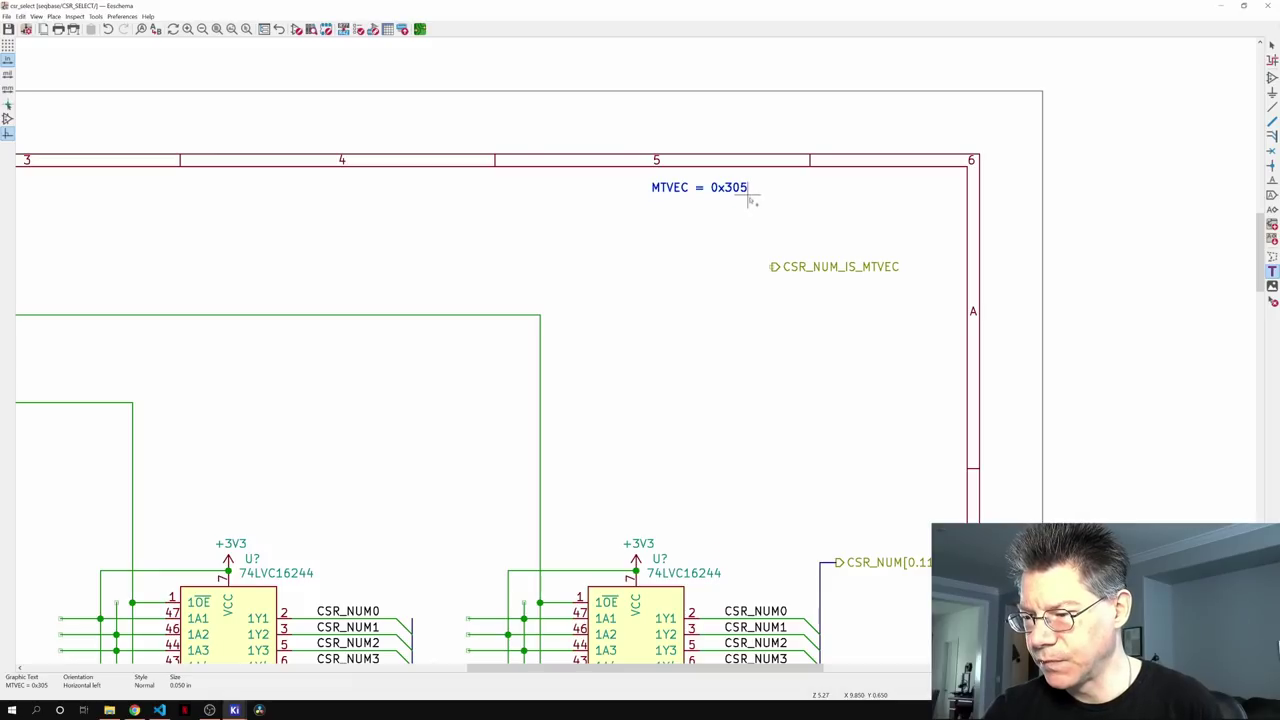
left_click(751, 202)
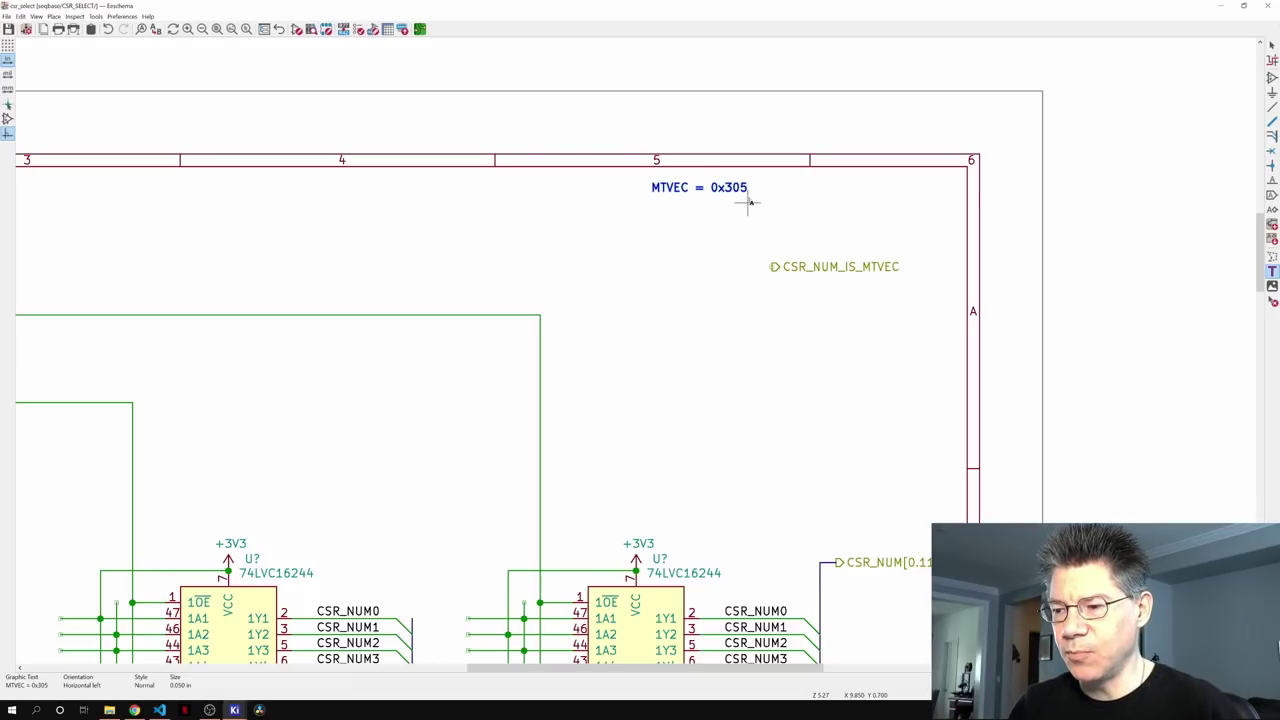
- Open the BAD_INSTR sheet from the root sheet and copy its 74LVC07 and 74LVC06 in the first column, including their power symbols
middle_click_drag(751, 202, 838, 153)
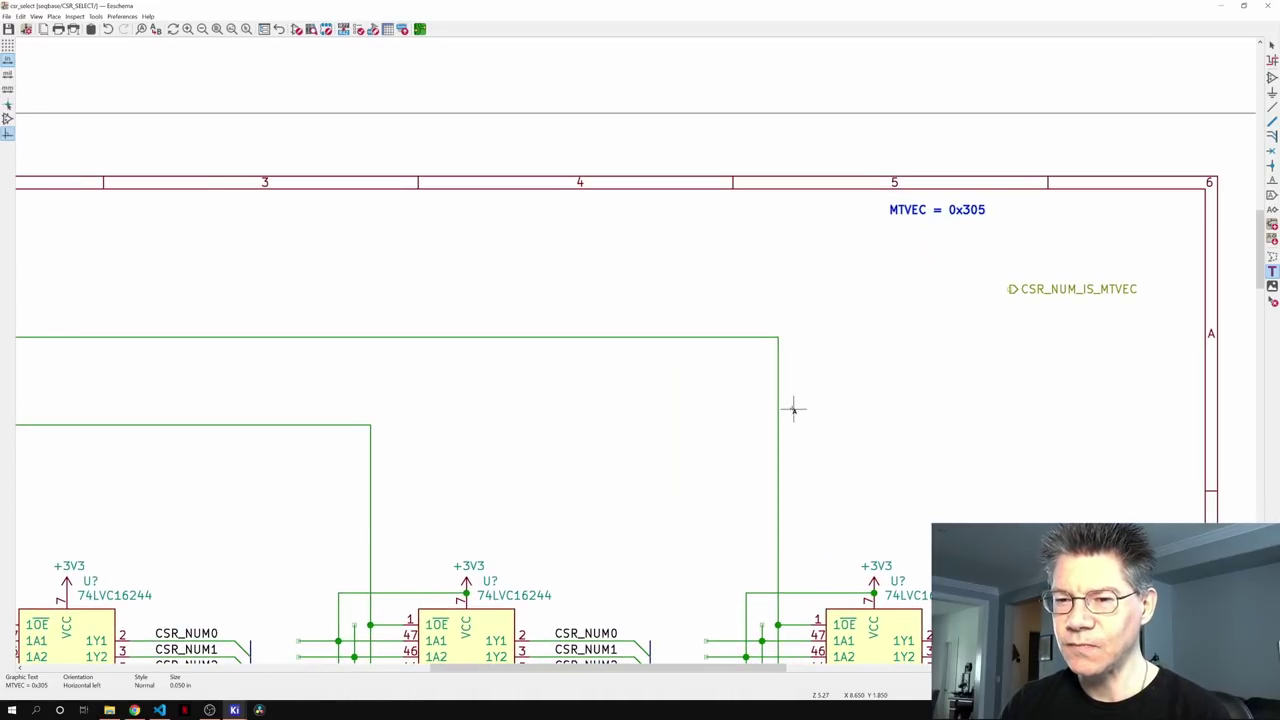
left_click(280, 30)
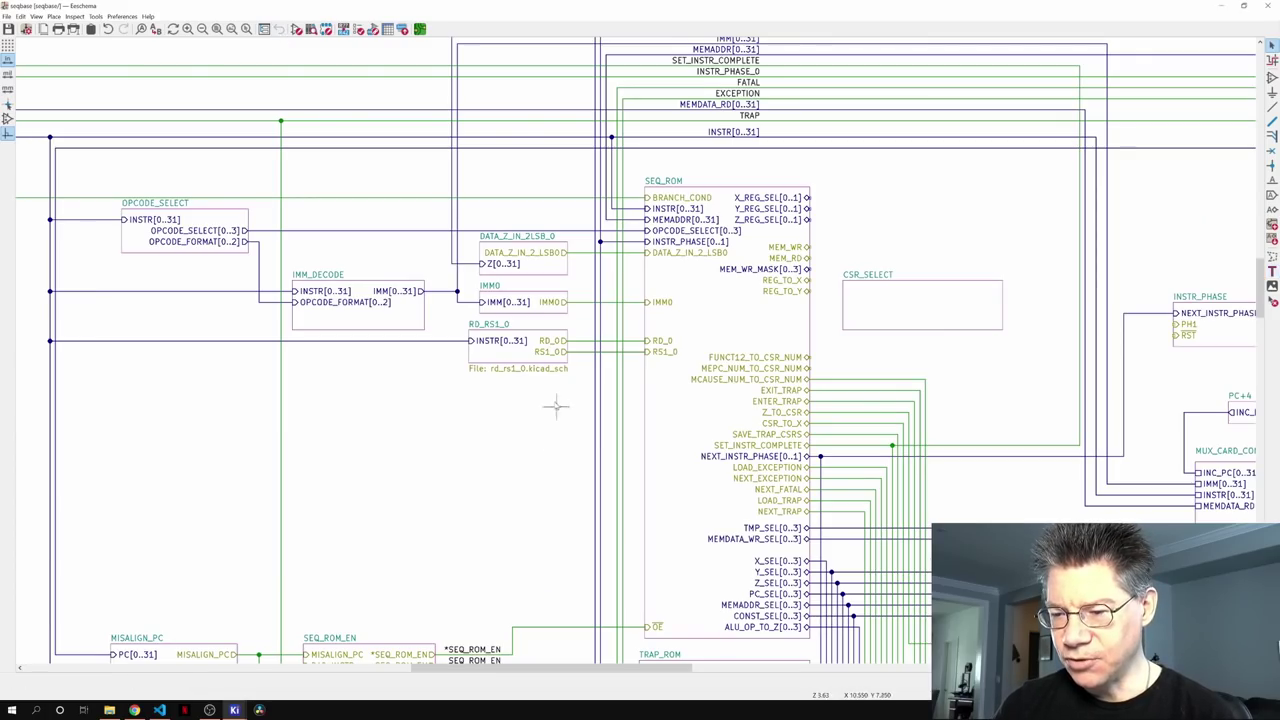
scroll(640, 265, "up", 3)
middle_click_drag(440, 514, 726, 496)
left_click(545, 455)
double_click(545, 455)
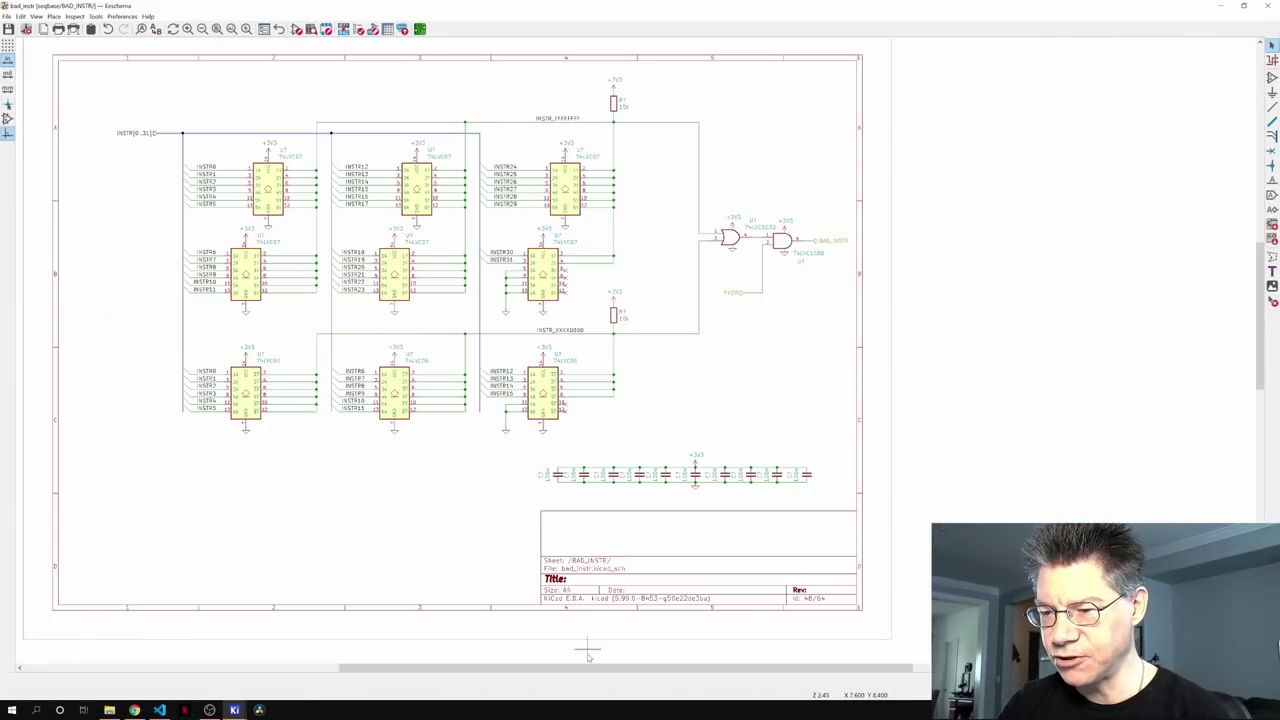
middle_click_drag(564, 421, 781, 509)
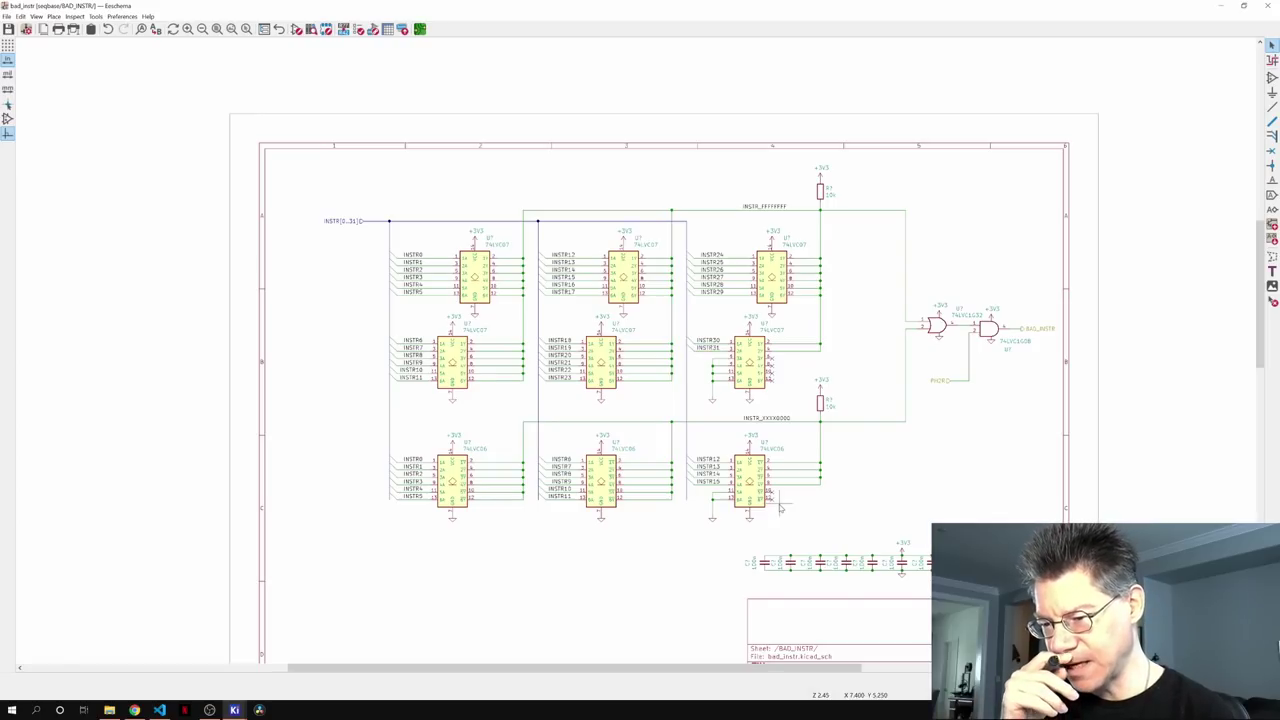
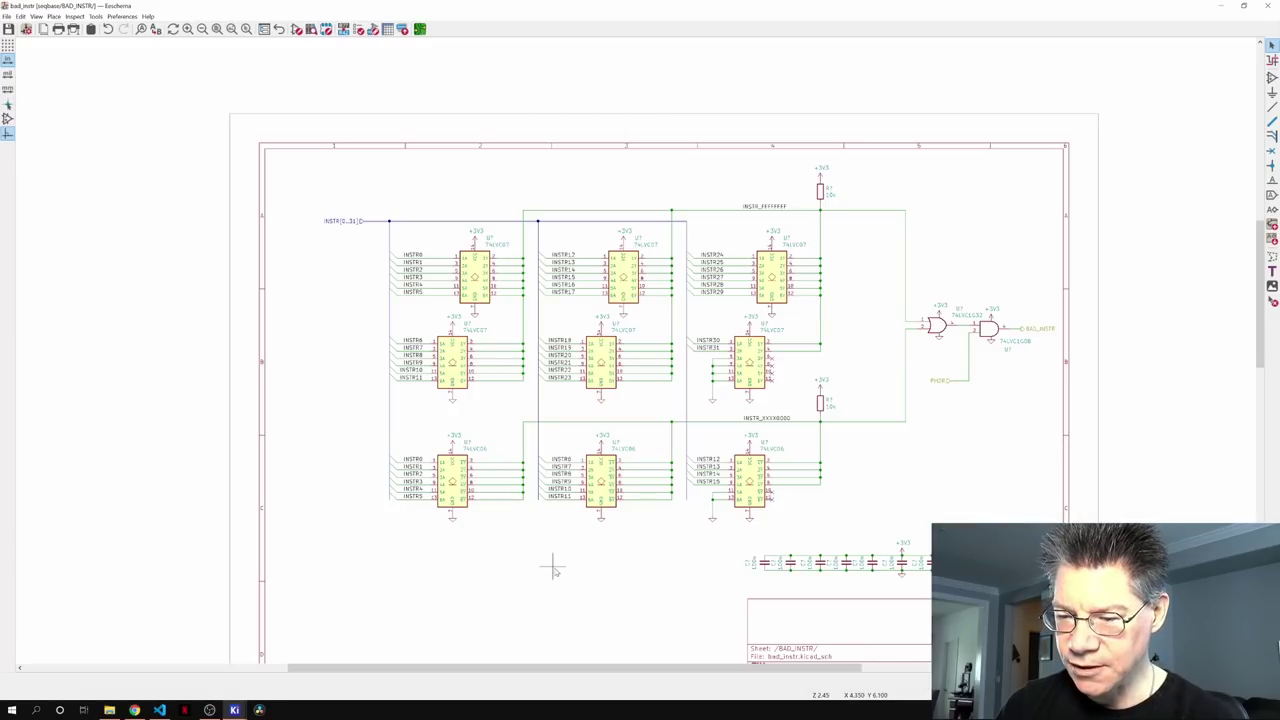
left_click_drag(420, 317, 497, 541)
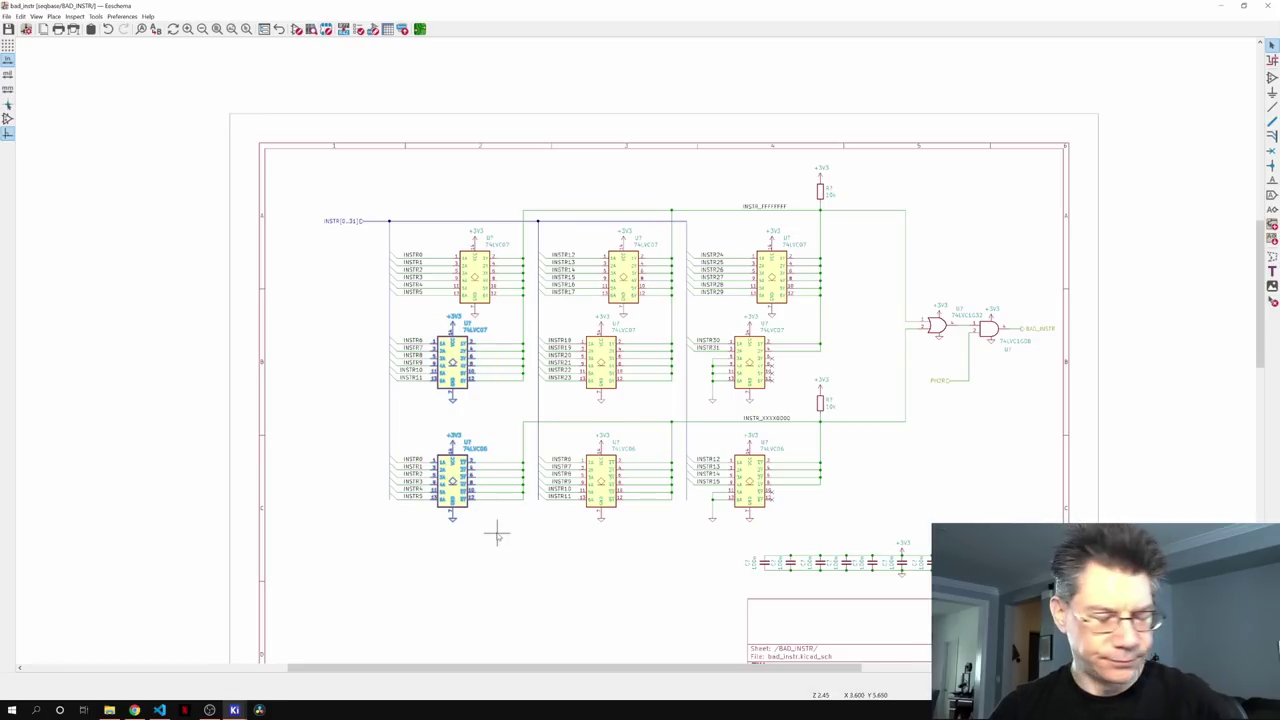
- Go back to the root sheet and reopen the CSR_SELECT sheet
left_click(279, 29)
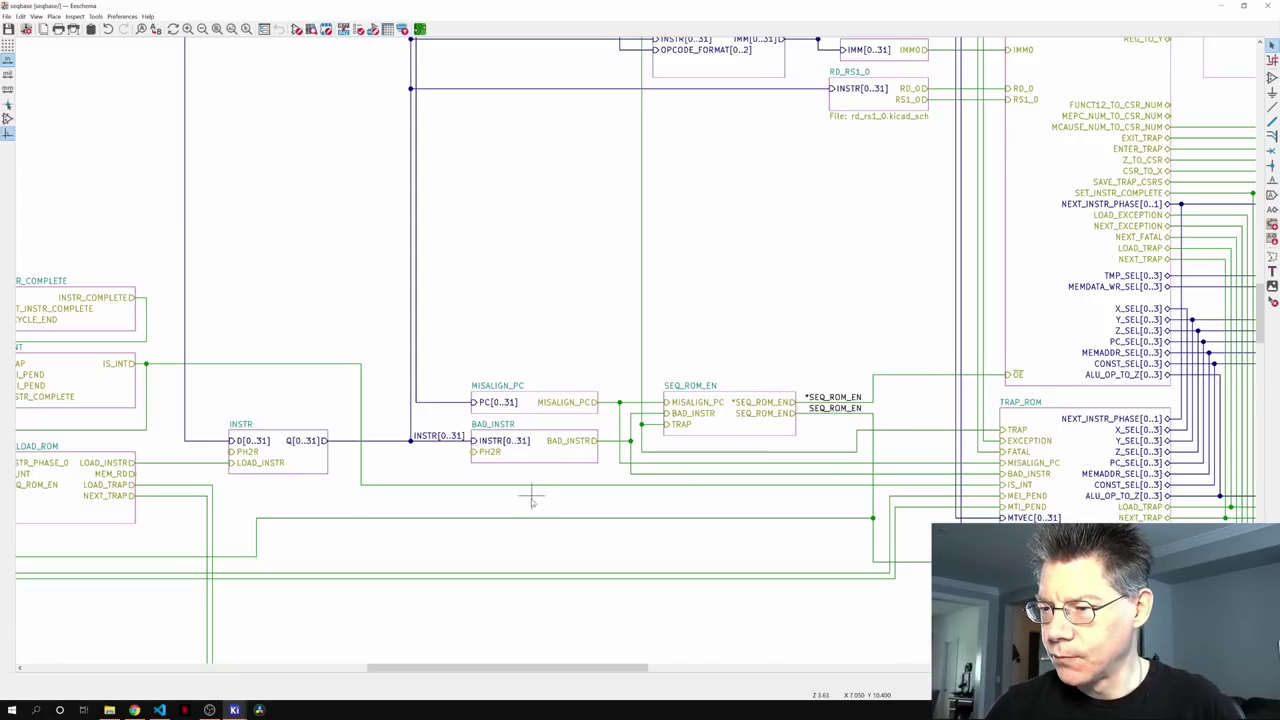
scroll(600, 380, "down", 2)
scroll(700, 345, "up", 2)
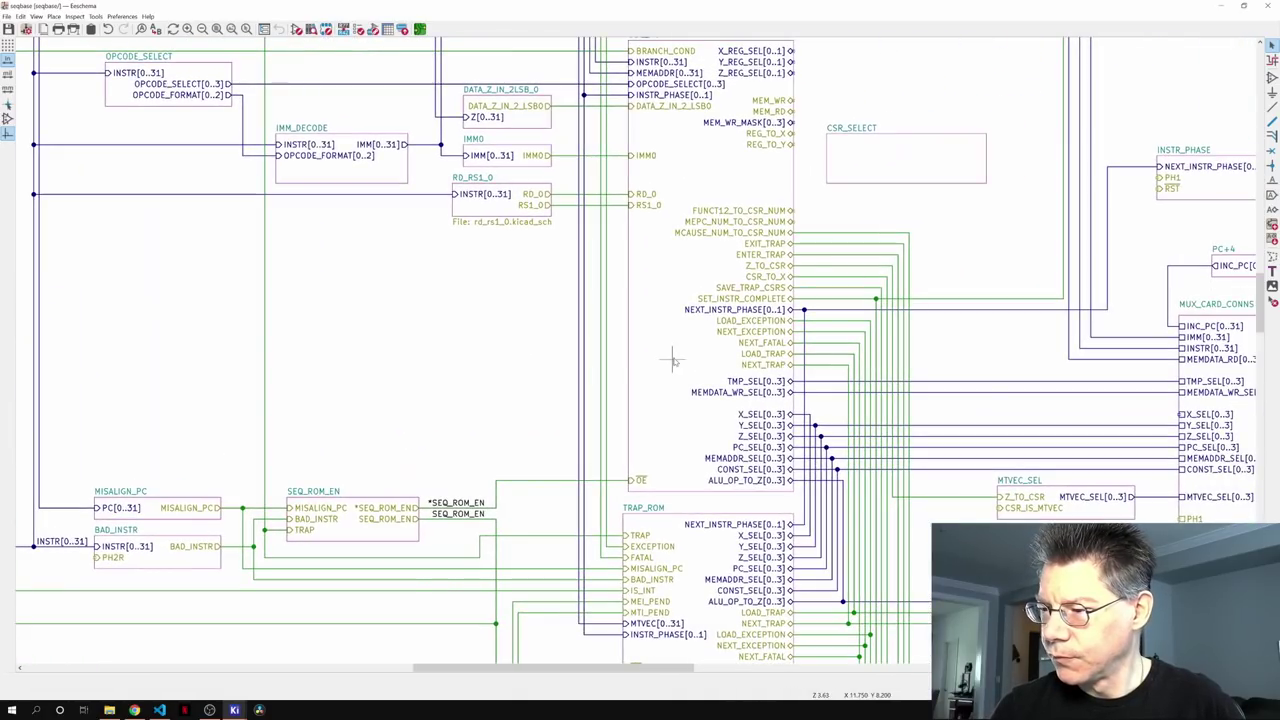
double_click(922, 171)
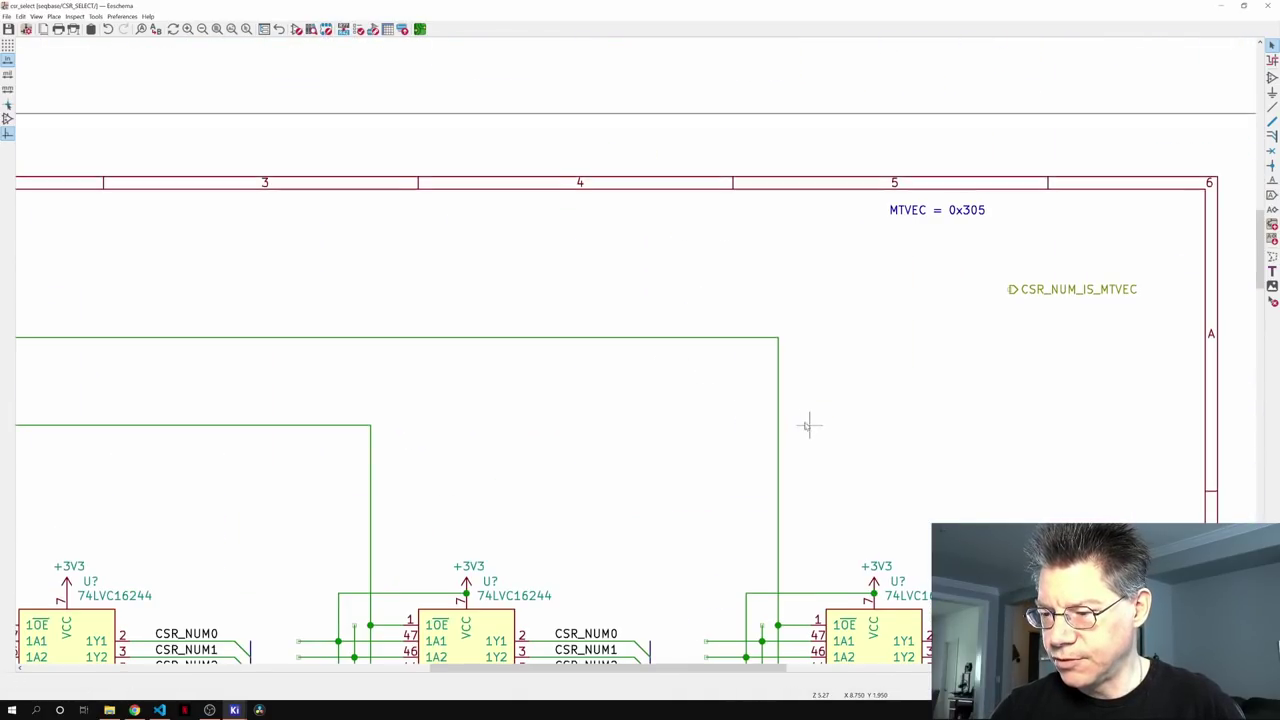
- Set the CSR_SELECT sheet's paper size to A3 297x420mm
middle_click_drag(808, 423, 732, 210)
scroll(709, 371, "left", 3)
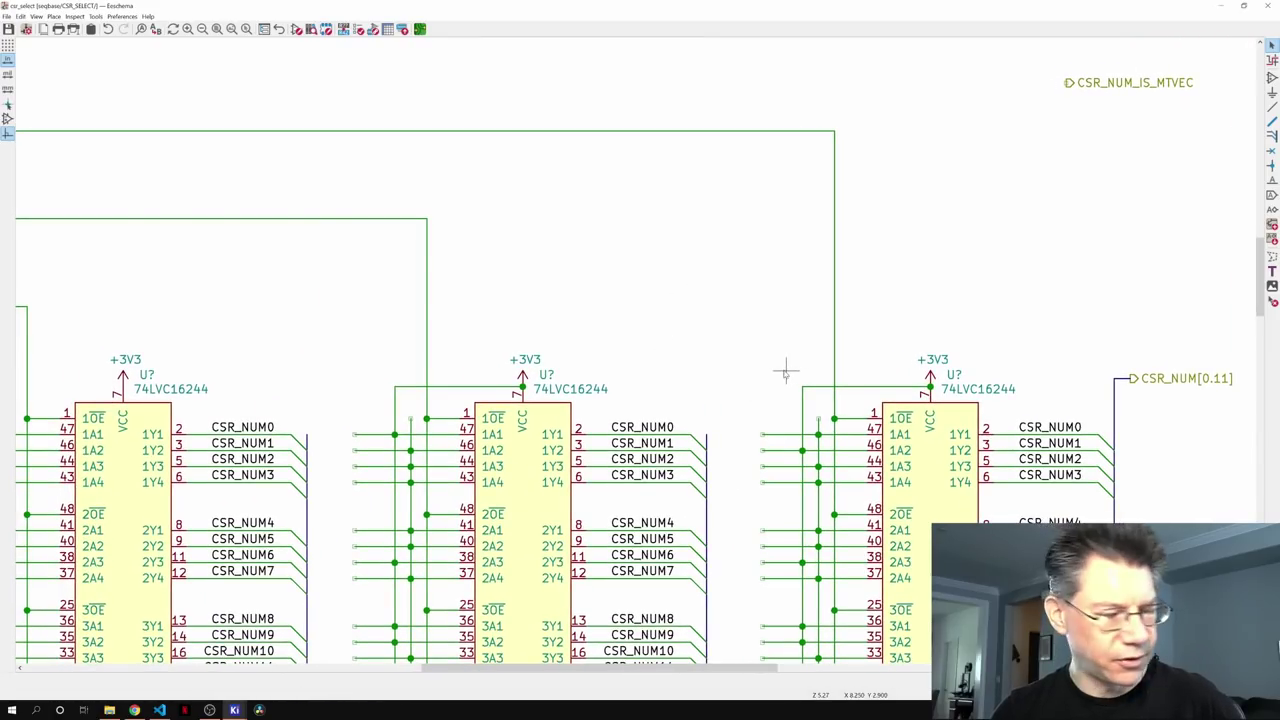
scroll(779, 373, "down", 2)
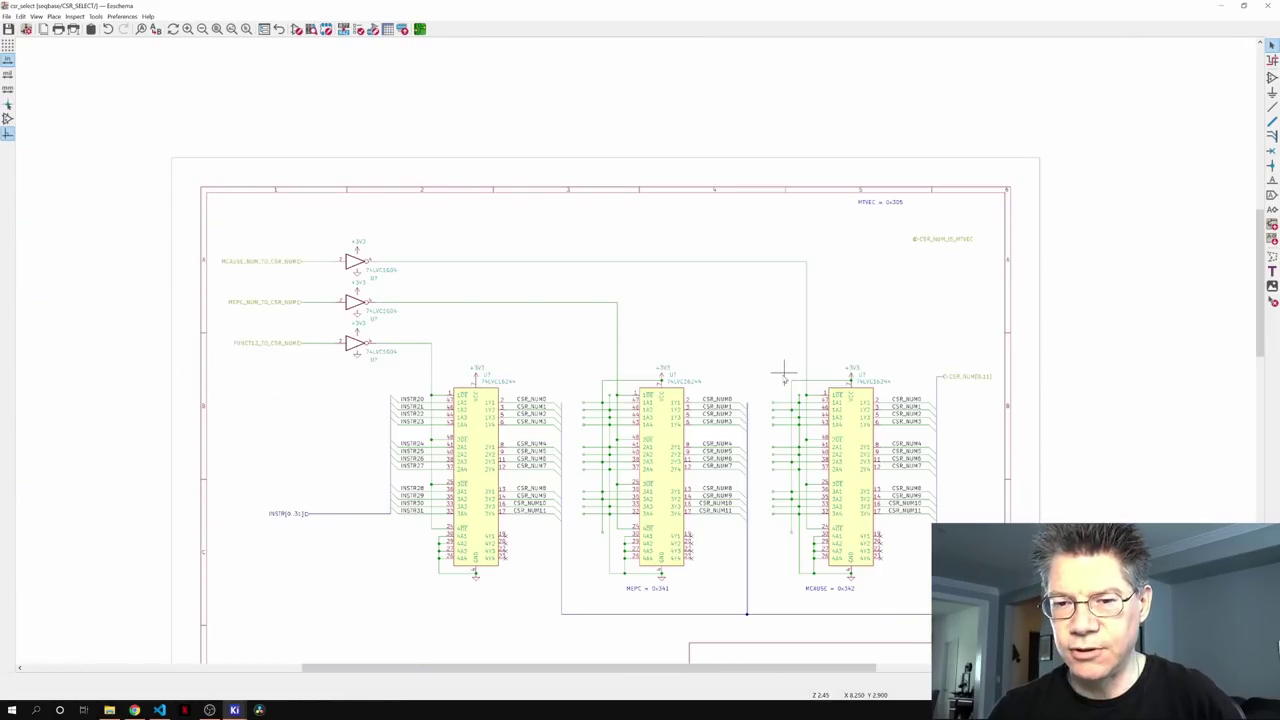
left_click(43, 28)
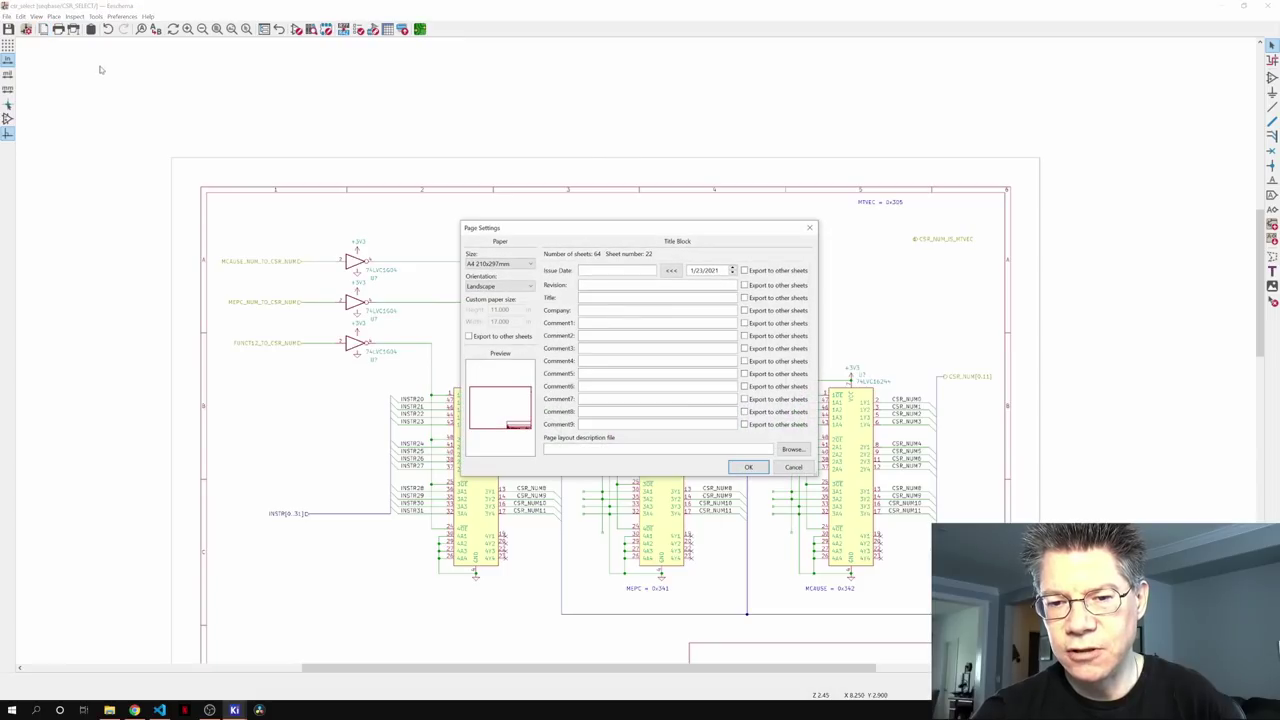
left_click(524, 264)
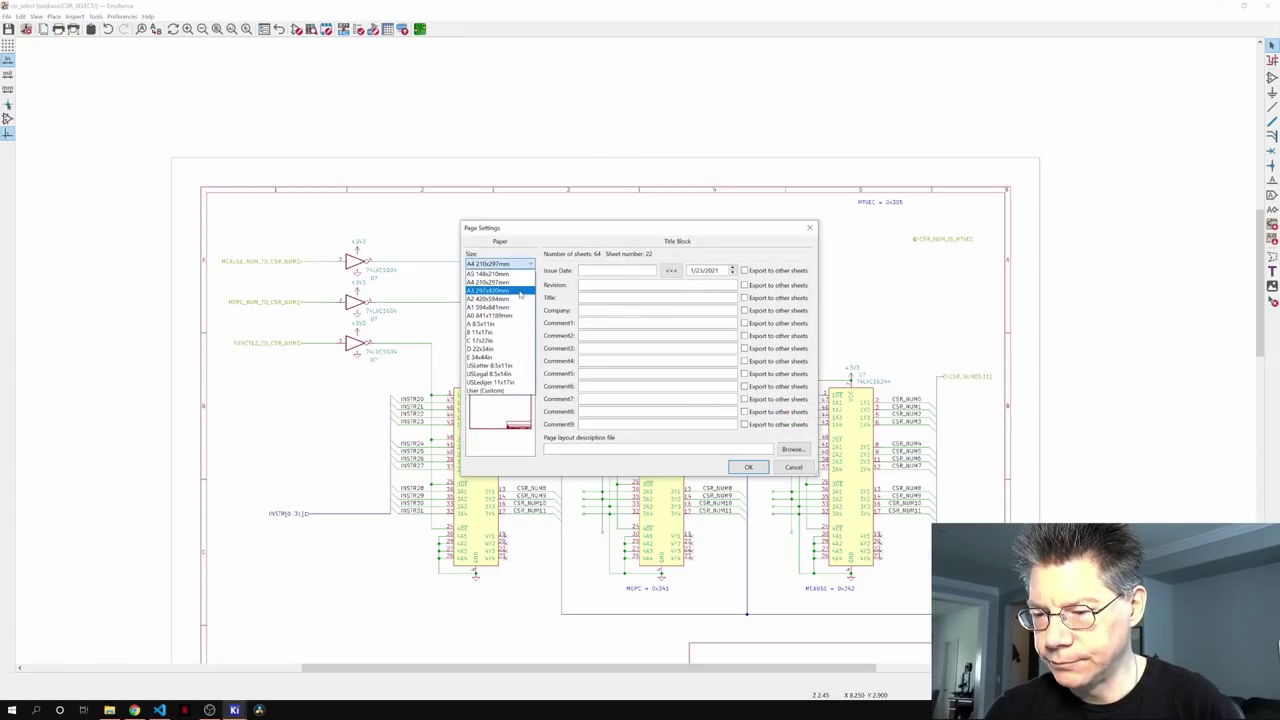
left_click(515, 291)
left_click(748, 468)
- Paste the copied 74LVC07 and 74LVC06 with their power symbols into the empty area beyond the MCAUSE buffer and CSR_NUM label
scroll(748, 470, "up", 3)
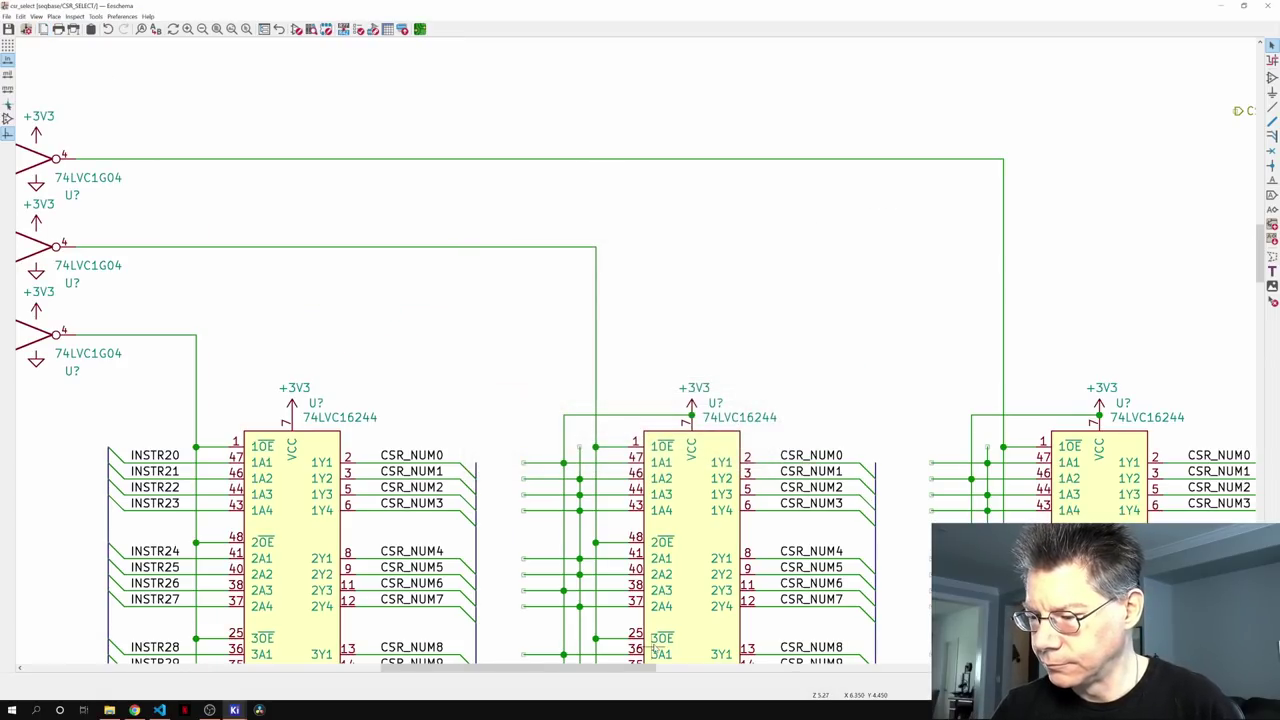
scroll(710, 145, "down", 3, "shift")
scroll(710, 145, "down", 1, "shift")
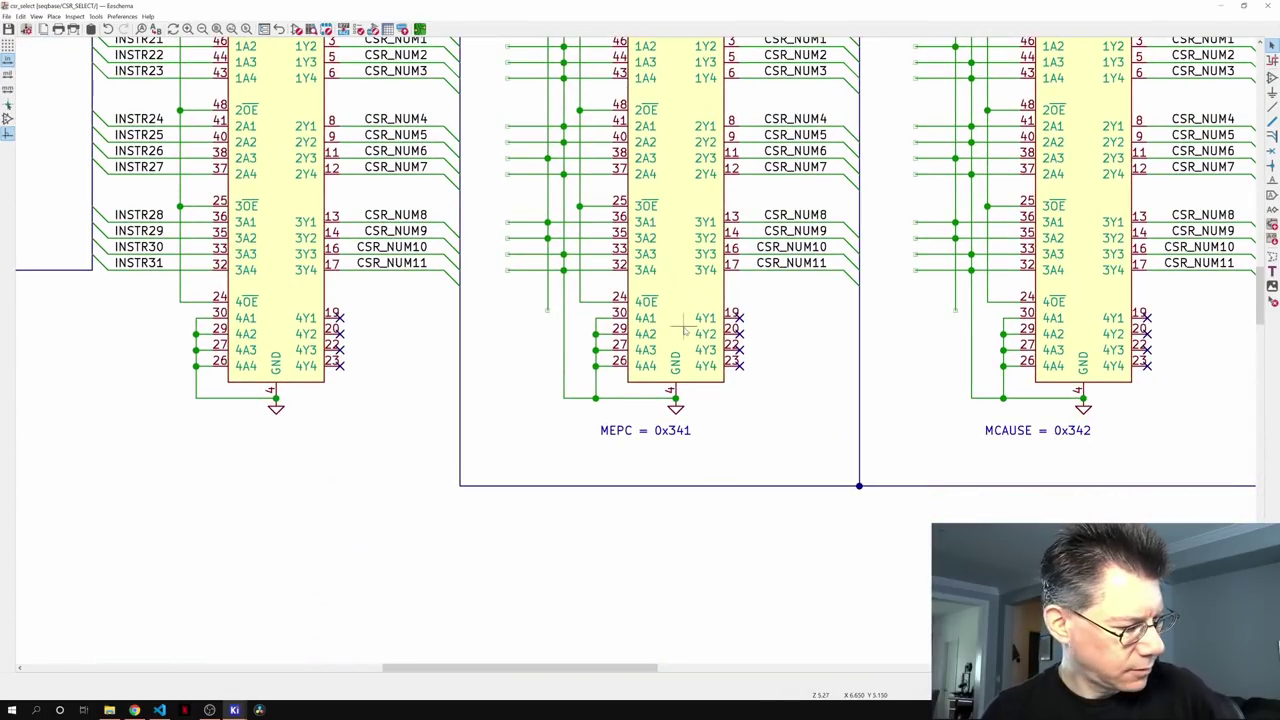
scroll(680, 327, "down", 6)
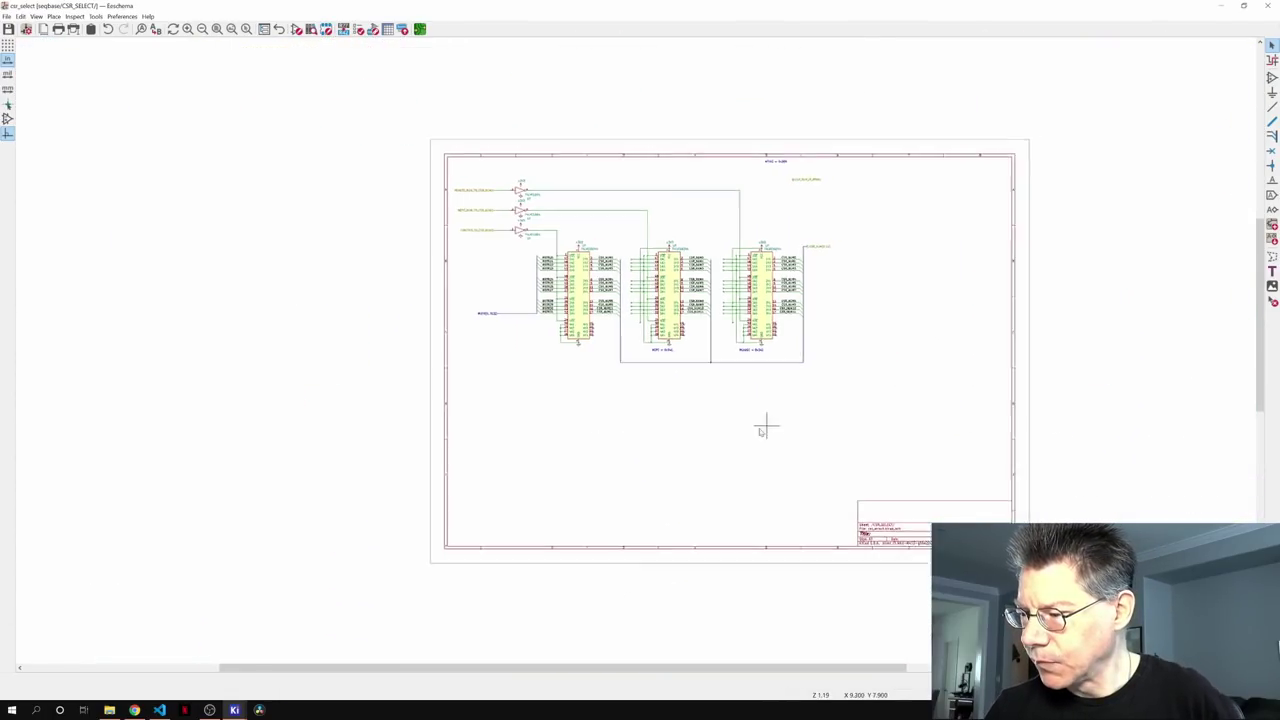
middle_click_drag(763, 428, 608, 476)
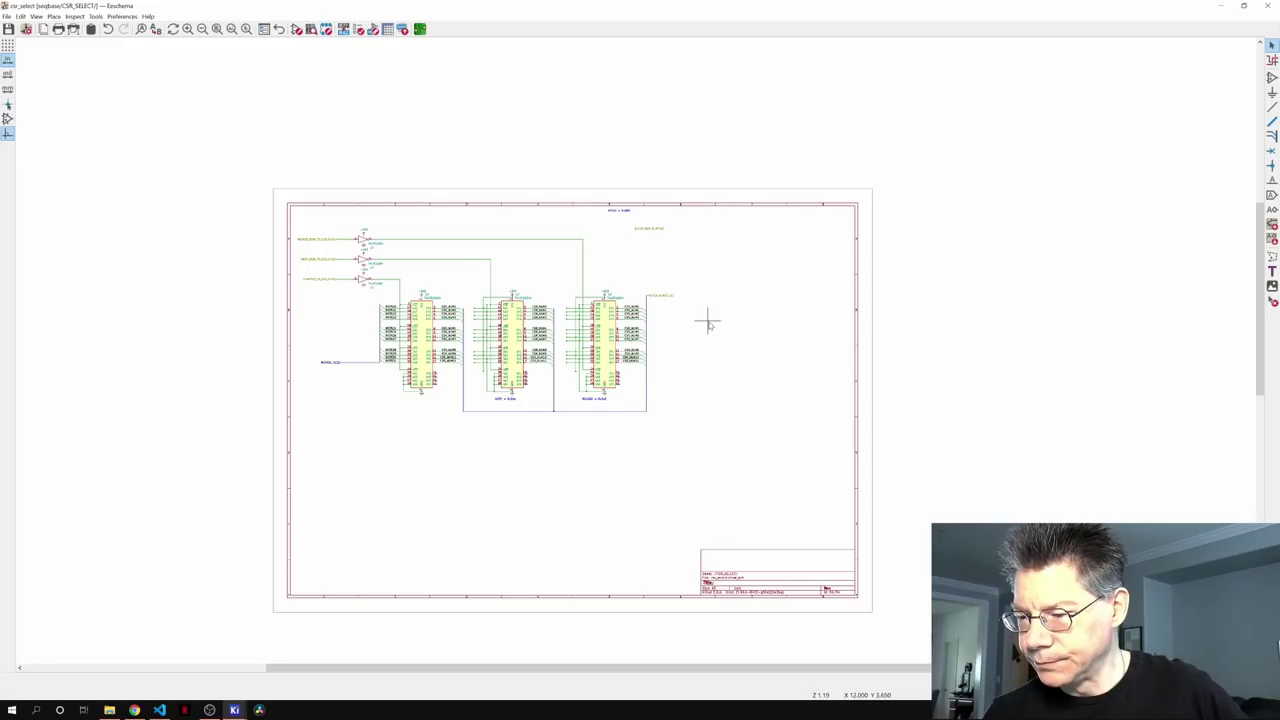
scroll(709, 320, "up", 3)
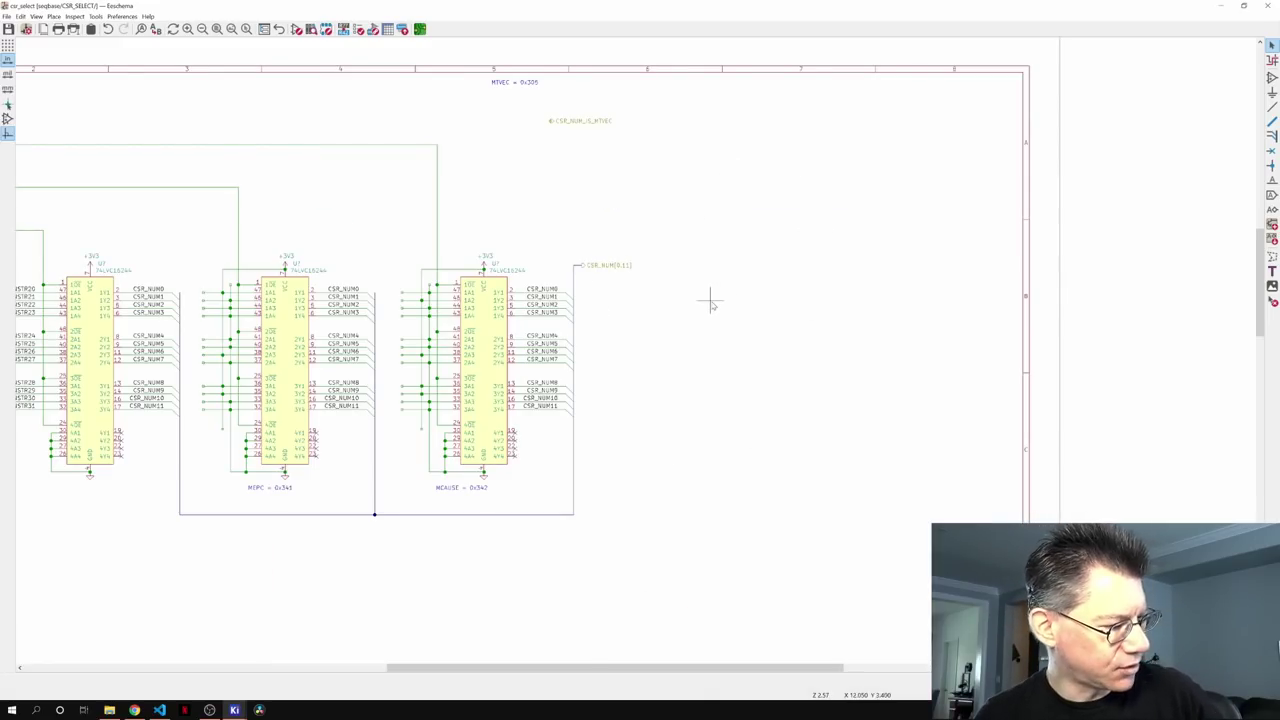
key("ctrl+v")
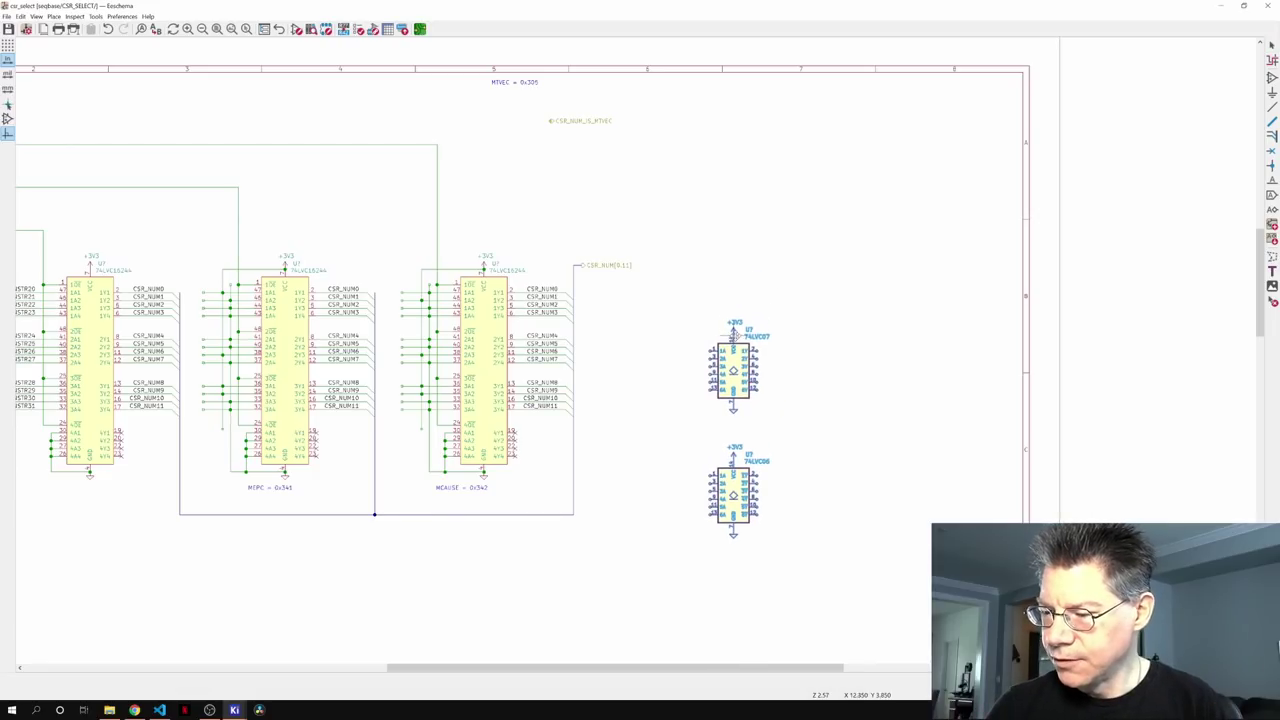
left_click(745, 360)
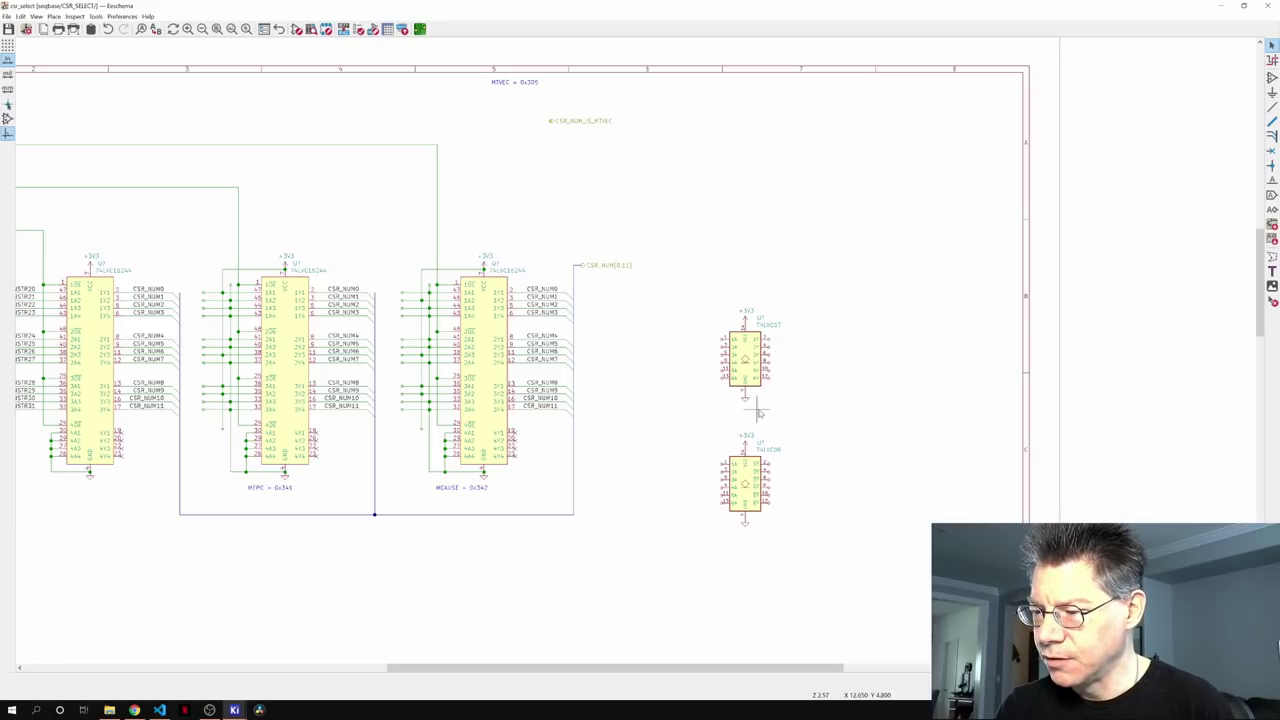
- Duplicate the 74LVC06 with its power symbols directly below the original and move both copies up closer to the 74LVC07
left_click_drag(710, 428, 806, 540)
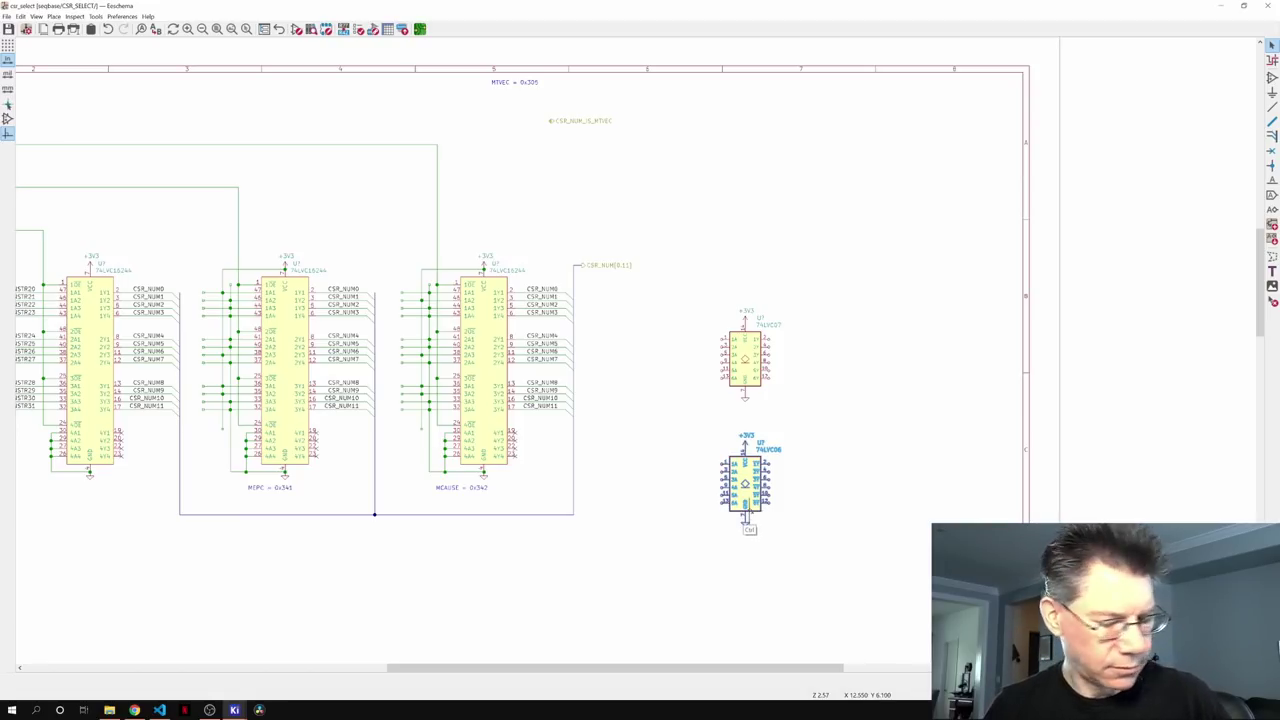
key("ctrl+d")
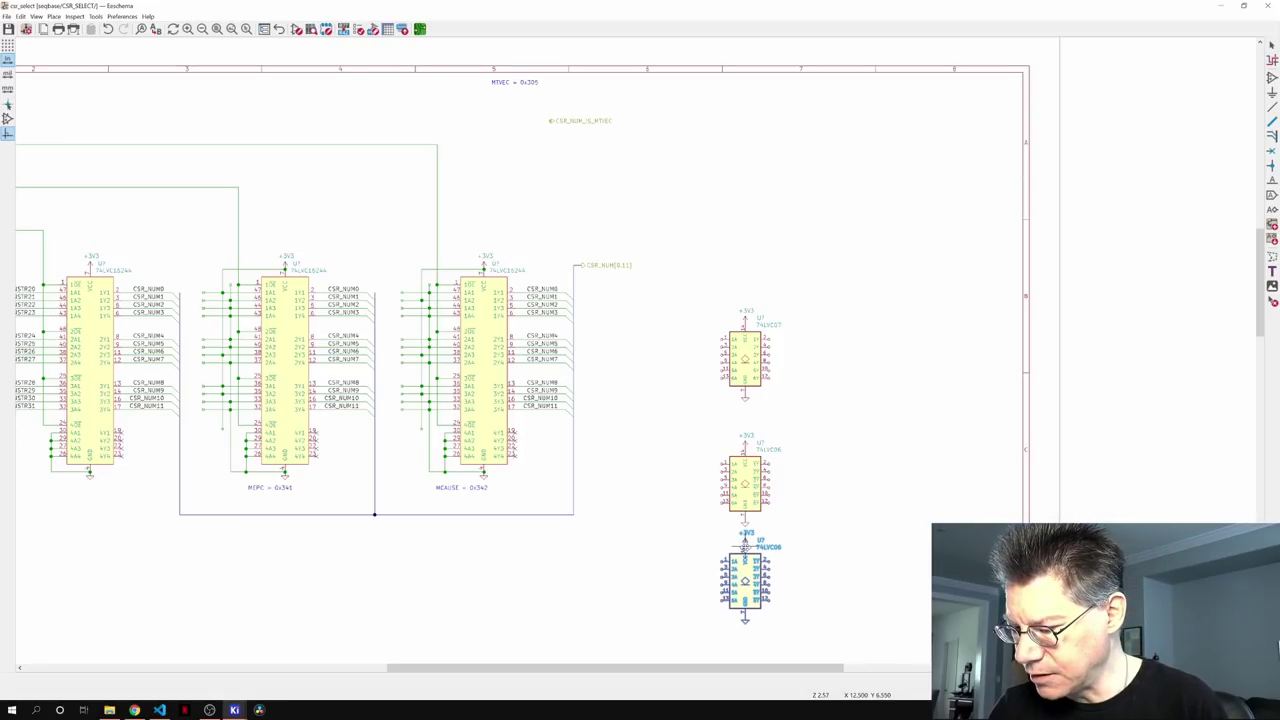
left_click(744, 540)
left_click_drag(694, 420, 805, 632)
left_click_drag(744, 482, 745, 456)
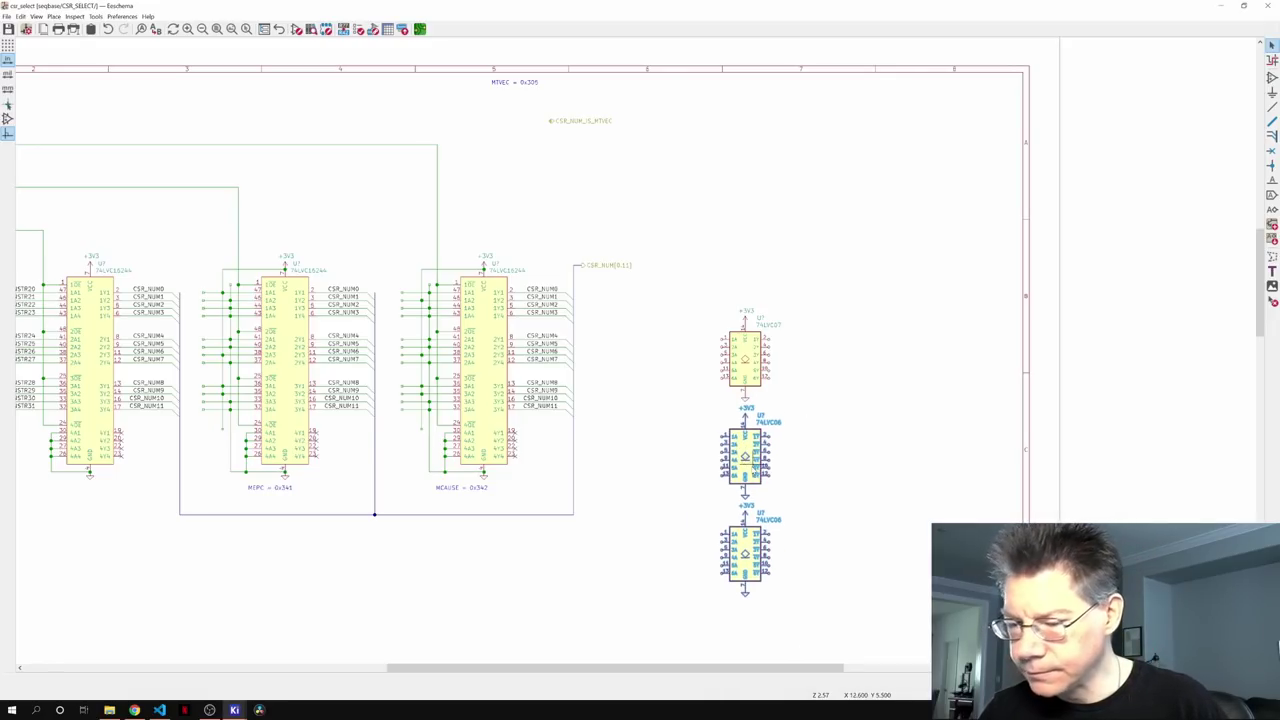
middle_click_drag(820, 454, 737, 401)
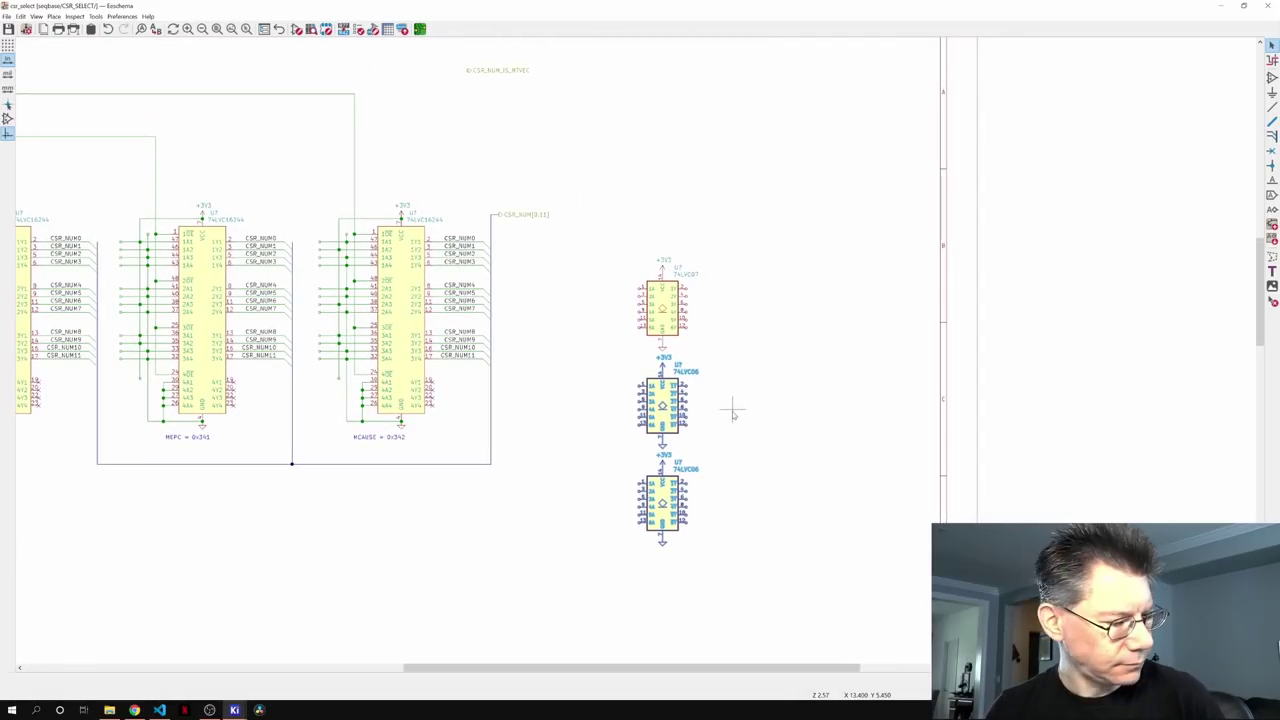
scroll(733, 413, "up", 1)
middle_click_drag(729, 394, 788, 470)
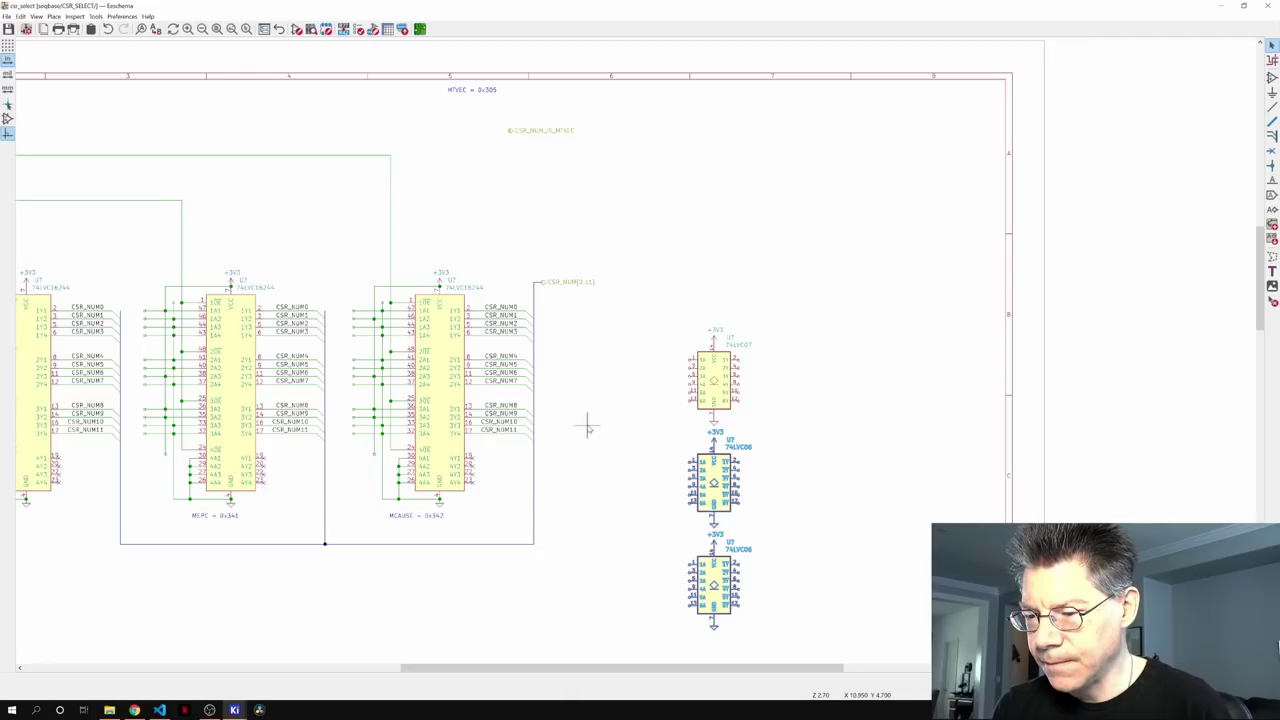
left_click(808, 498)
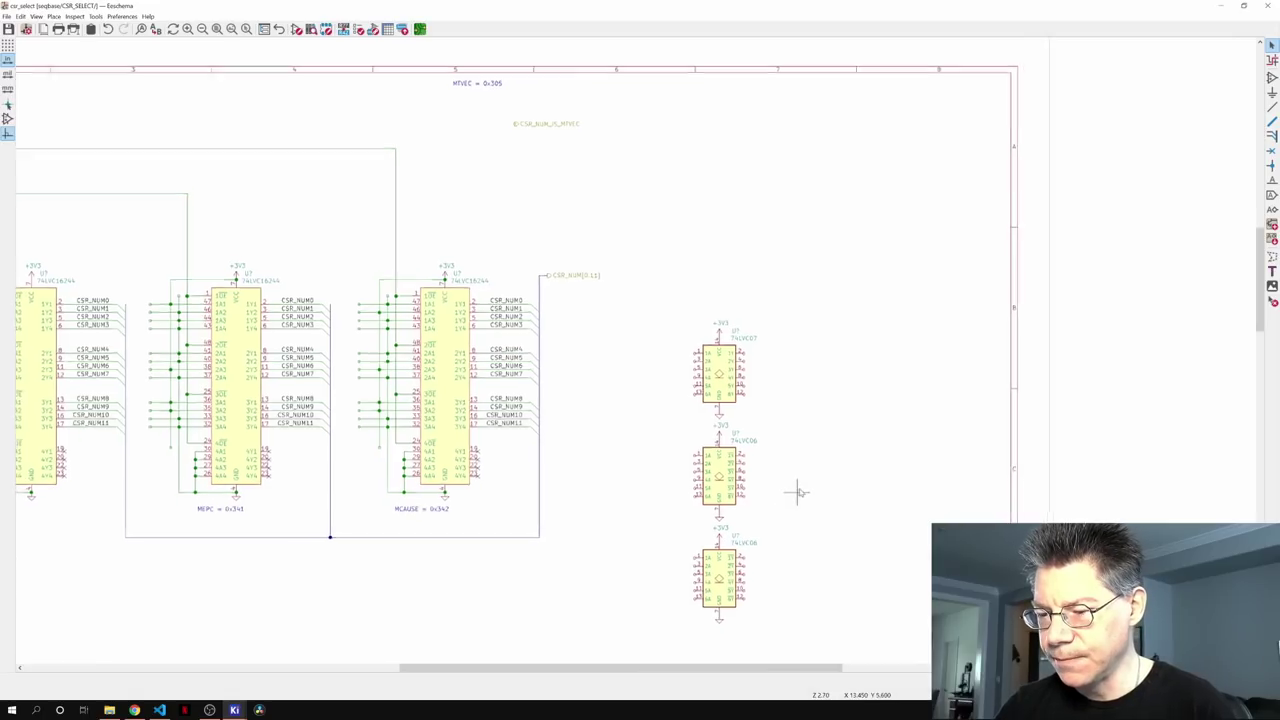
- Draw a horizontal wire out from input 1A of the lowest 74LVC06 and repeat it for inputs 2A to 6A
middle_click_drag(794, 491, 806, 460)
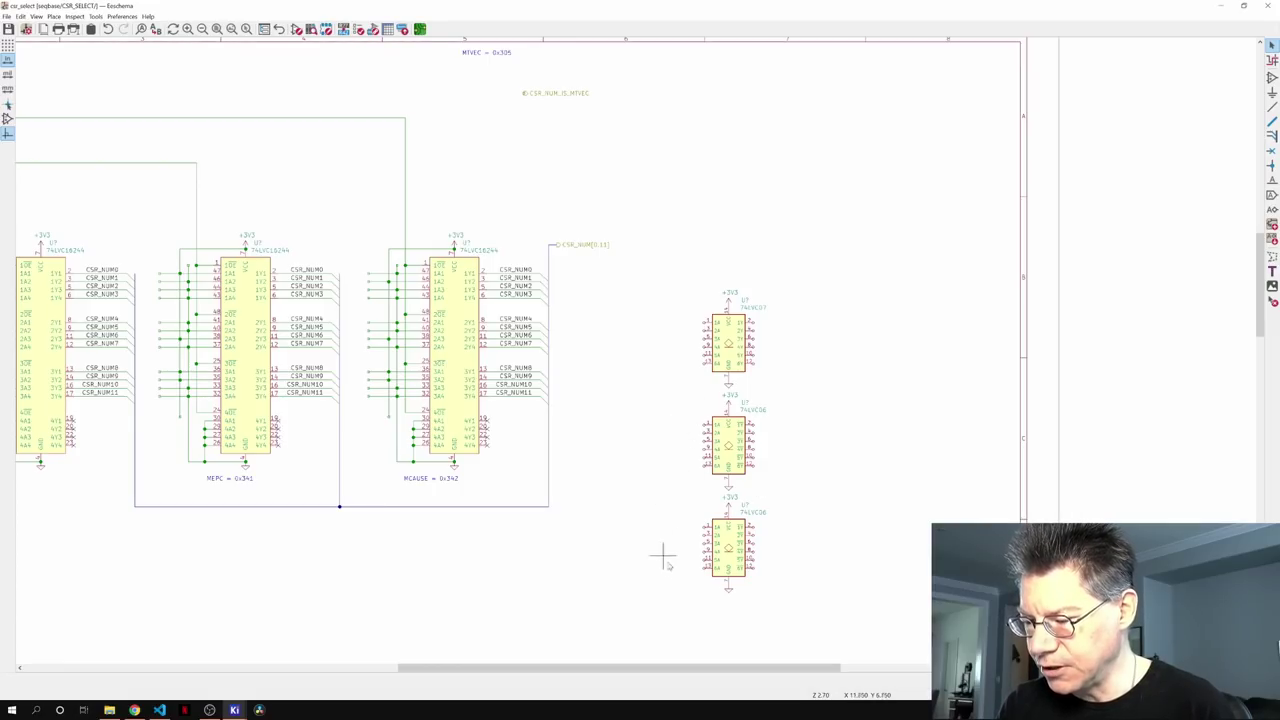
key("w")
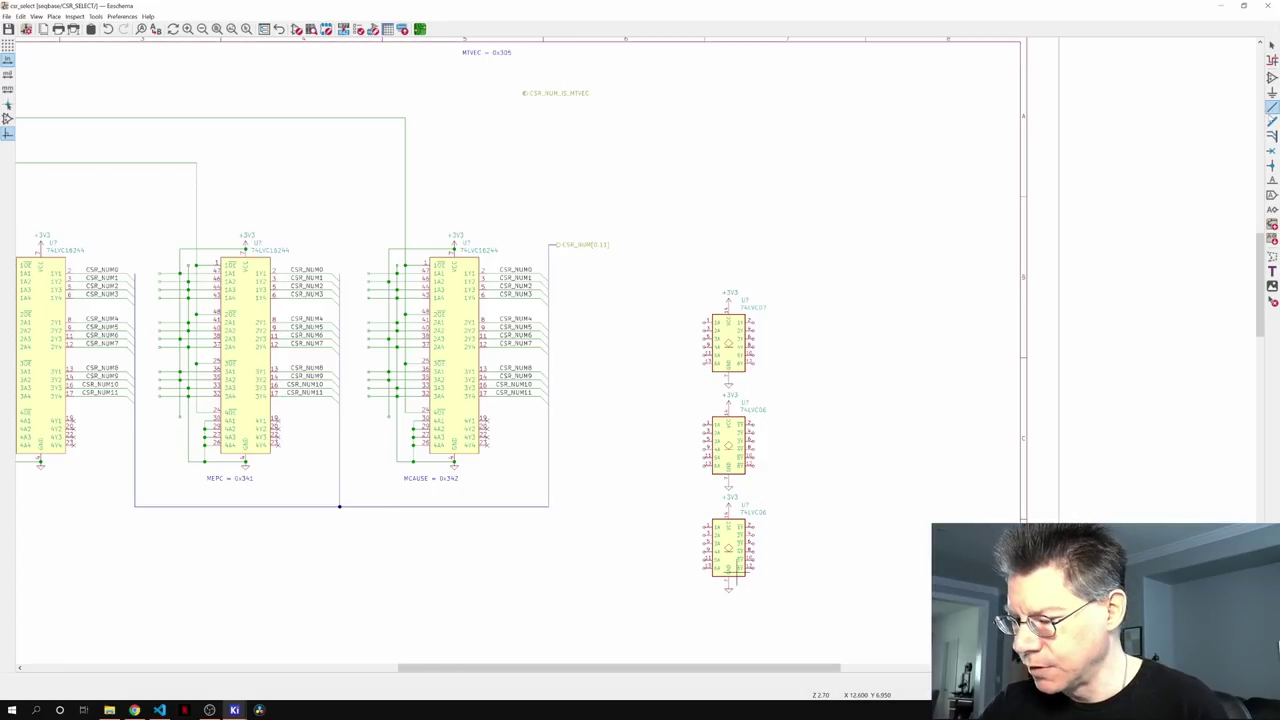
double_click(659, 570)
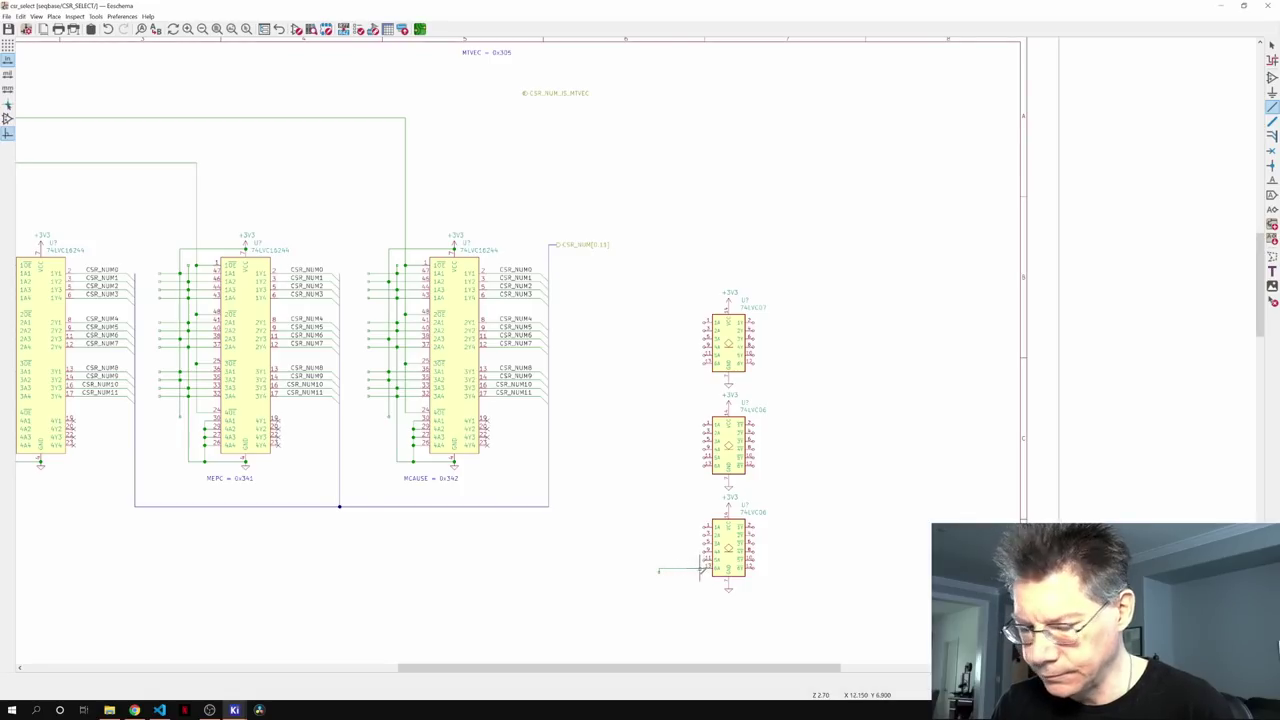
scroll(690, 580, "up", 2)
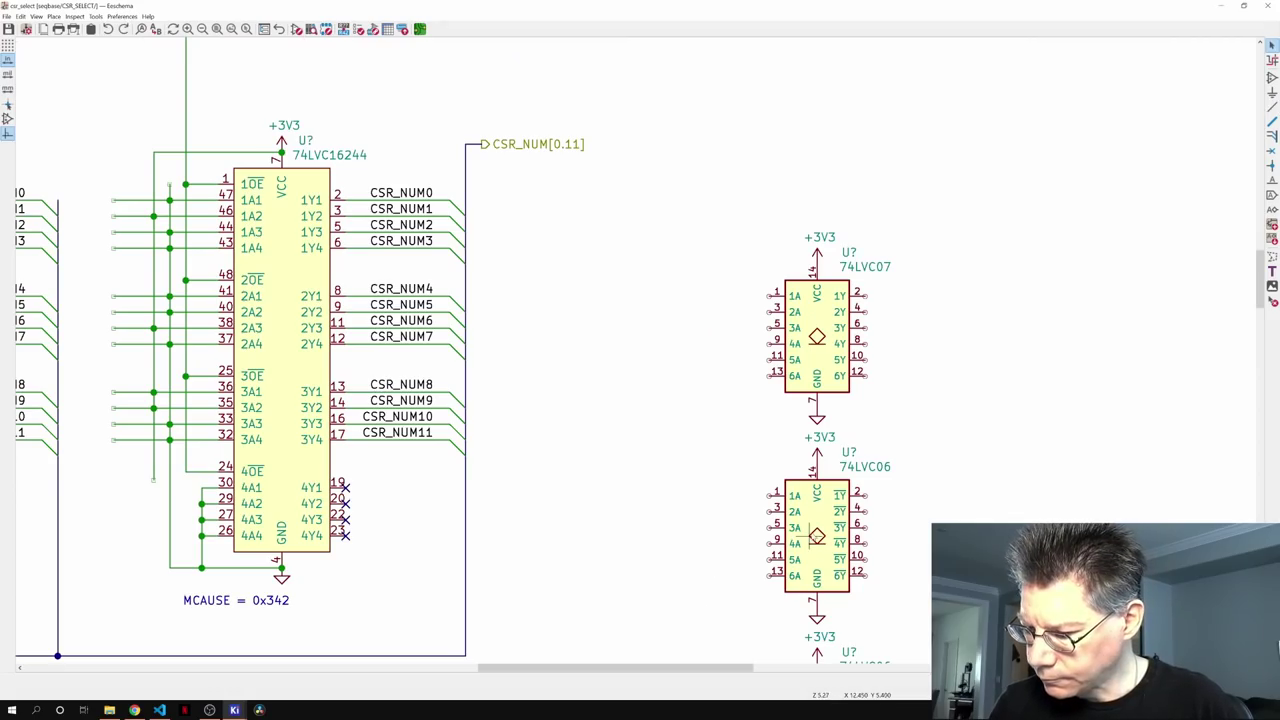
middle_click_drag(817, 537, 796, 318)
key("w")
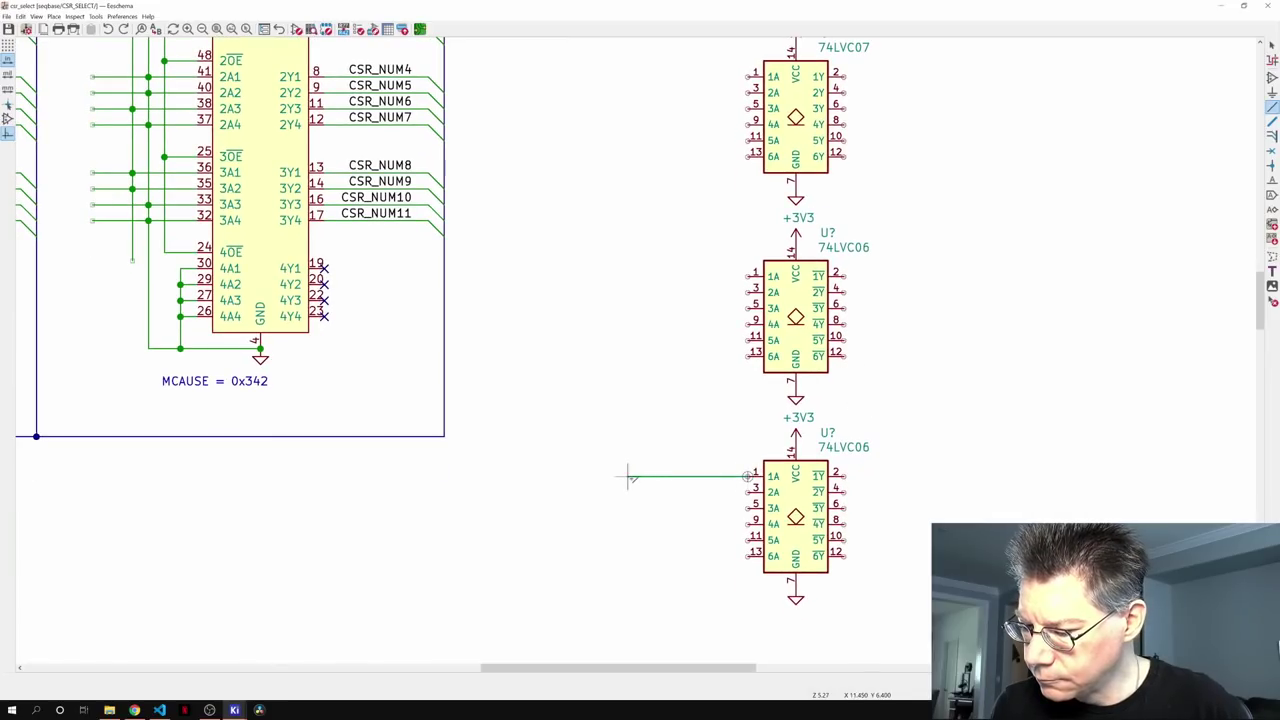
double_click(636, 476)
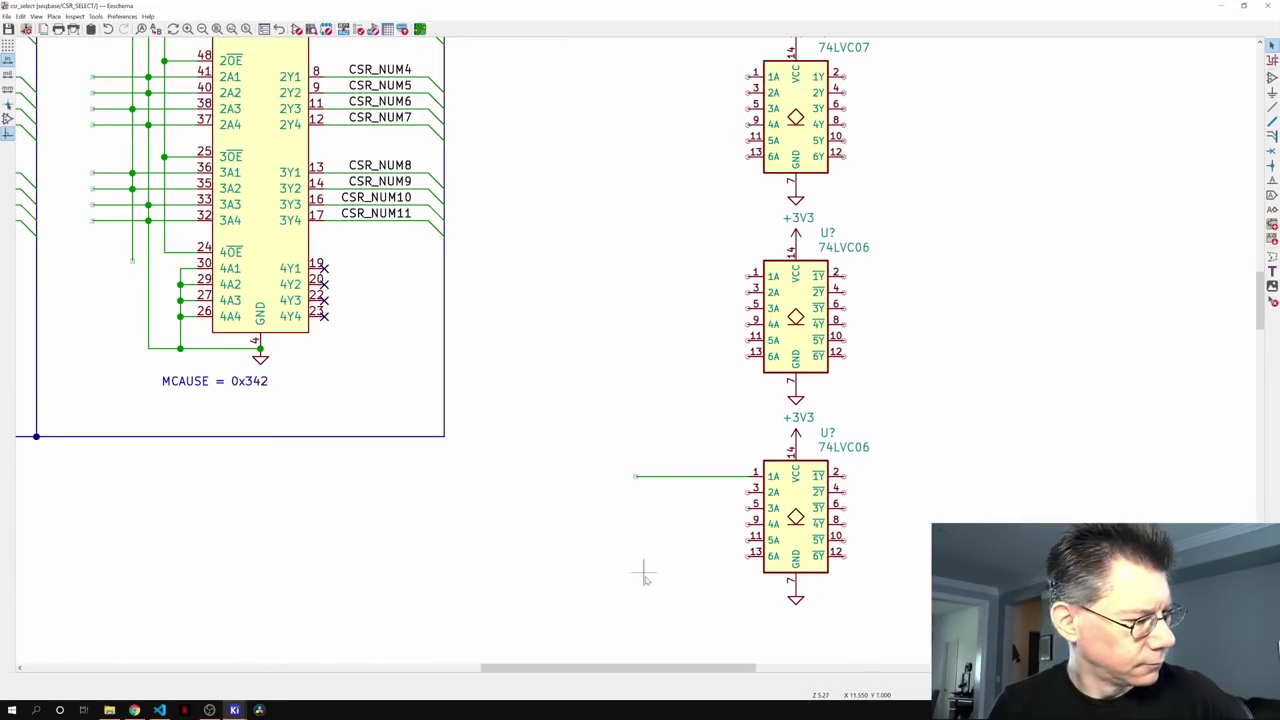
key("Insert")
key("Insert")
key("Insert")
key("Insert")
key("Insert")
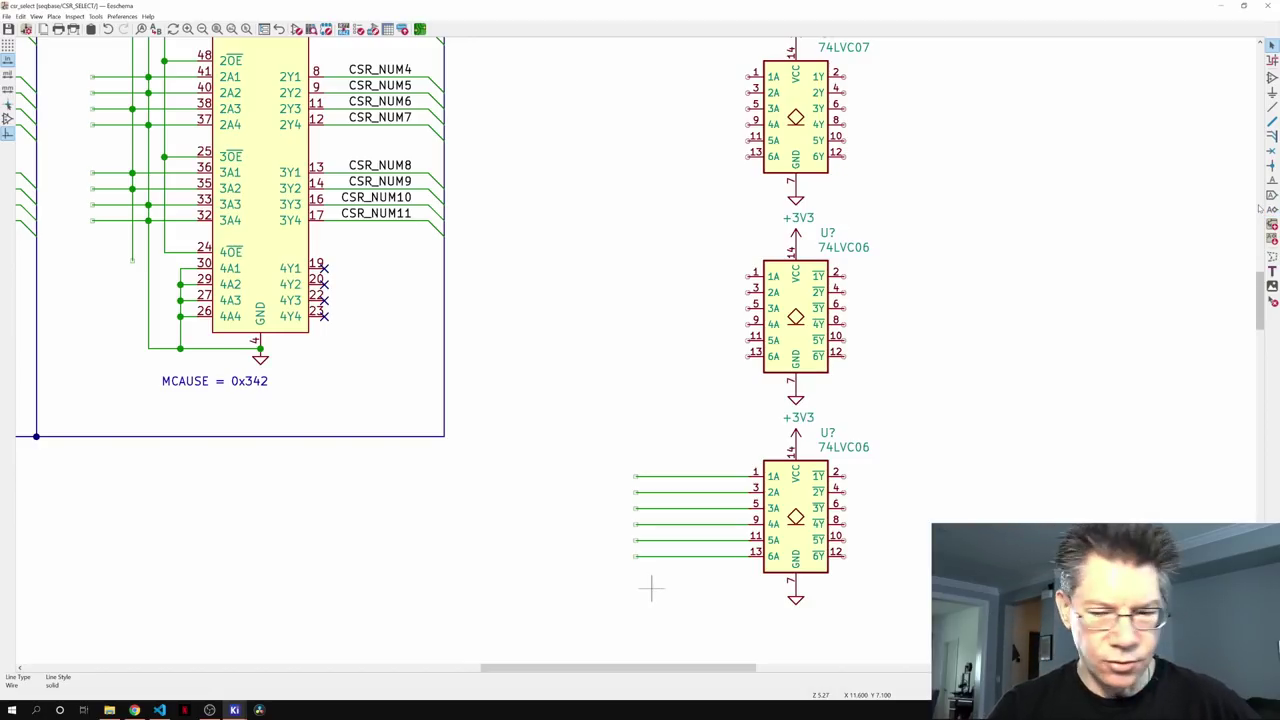
- Duplicate the MCAUSE buffer's CSR_NUM11 and CSR_NUM10 labels onto the 6A and 5A wires of the lowest 74LVC06
left_click(410, 228)
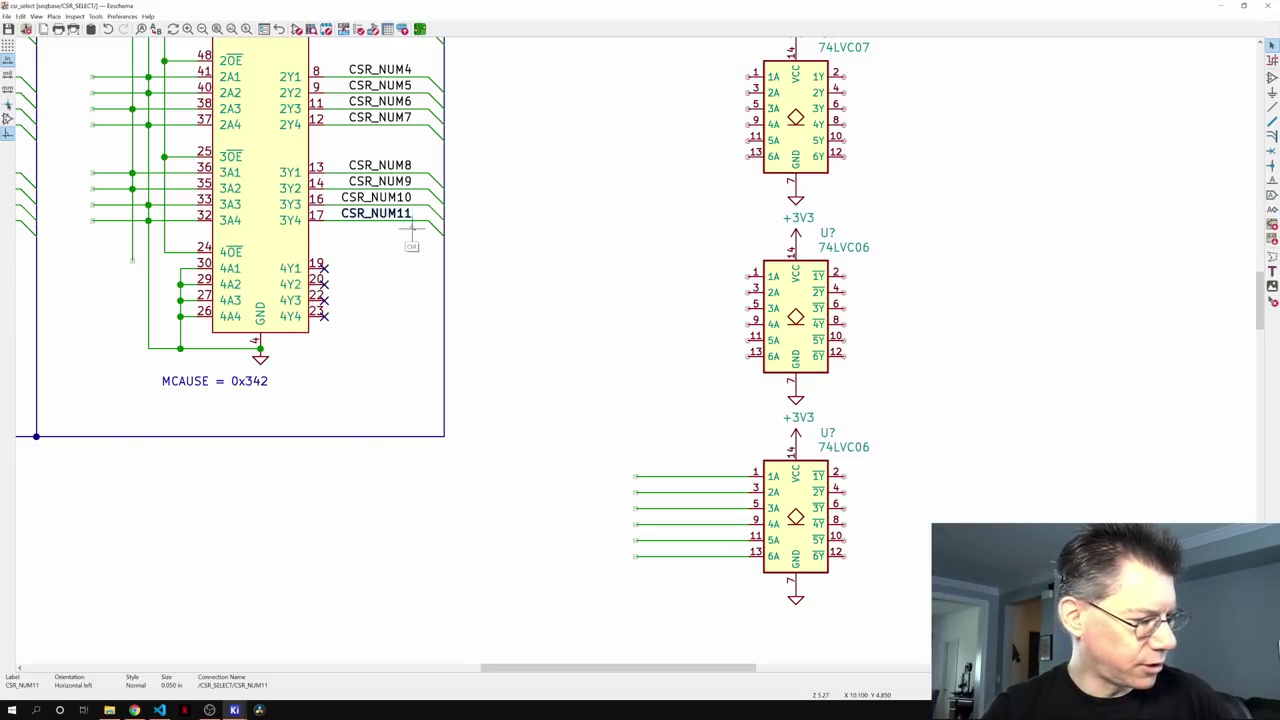
key("ctrl+d")
left_click(716, 556)
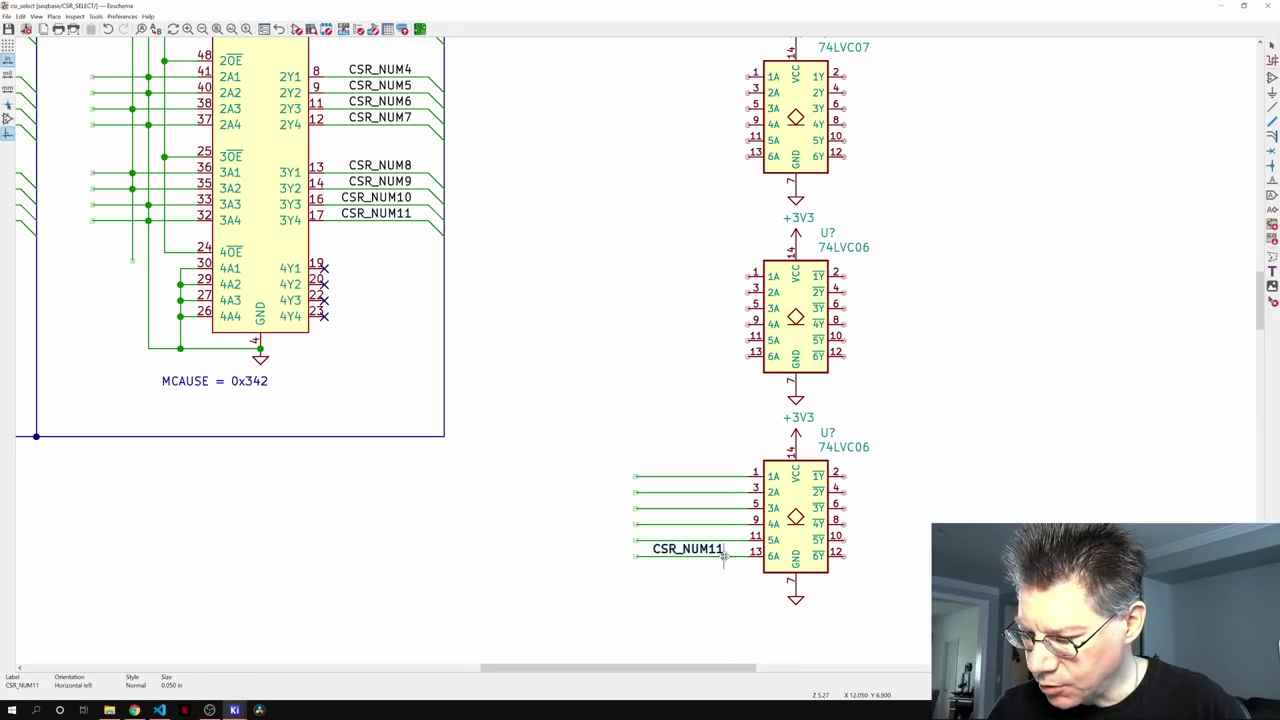
left_click(410, 200)
key("ctrl+d")
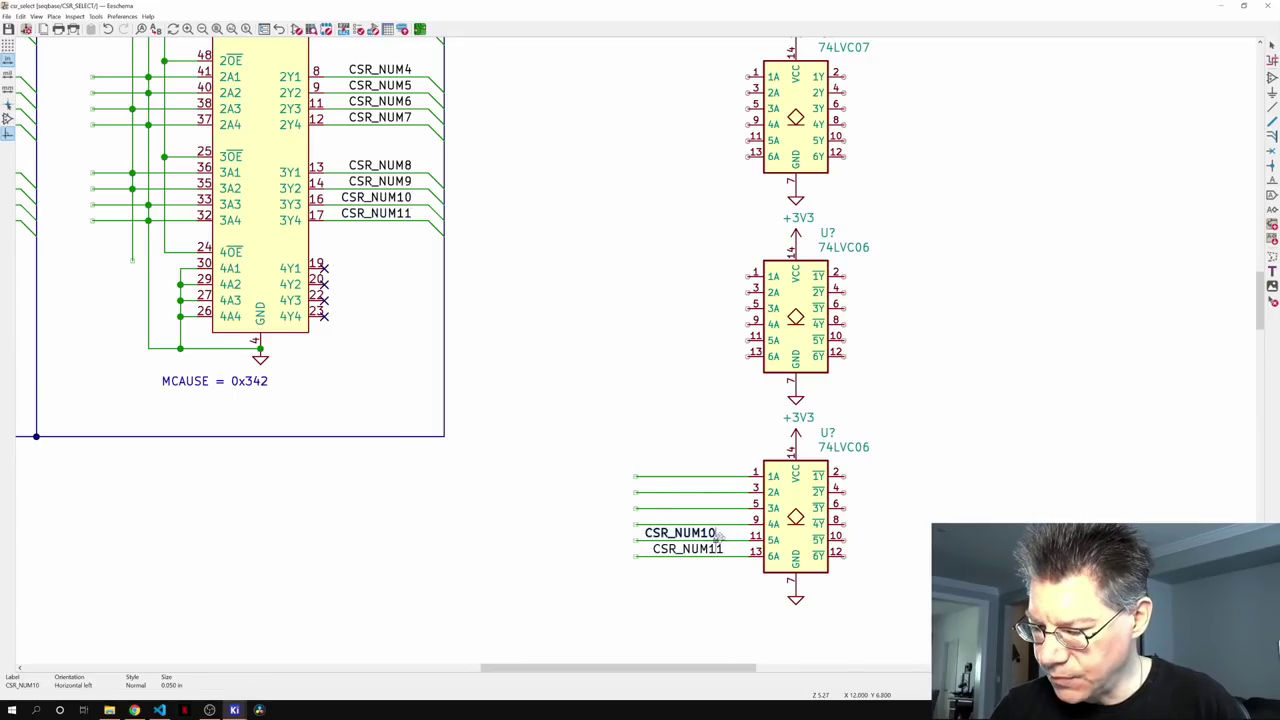
left_click(720, 542)
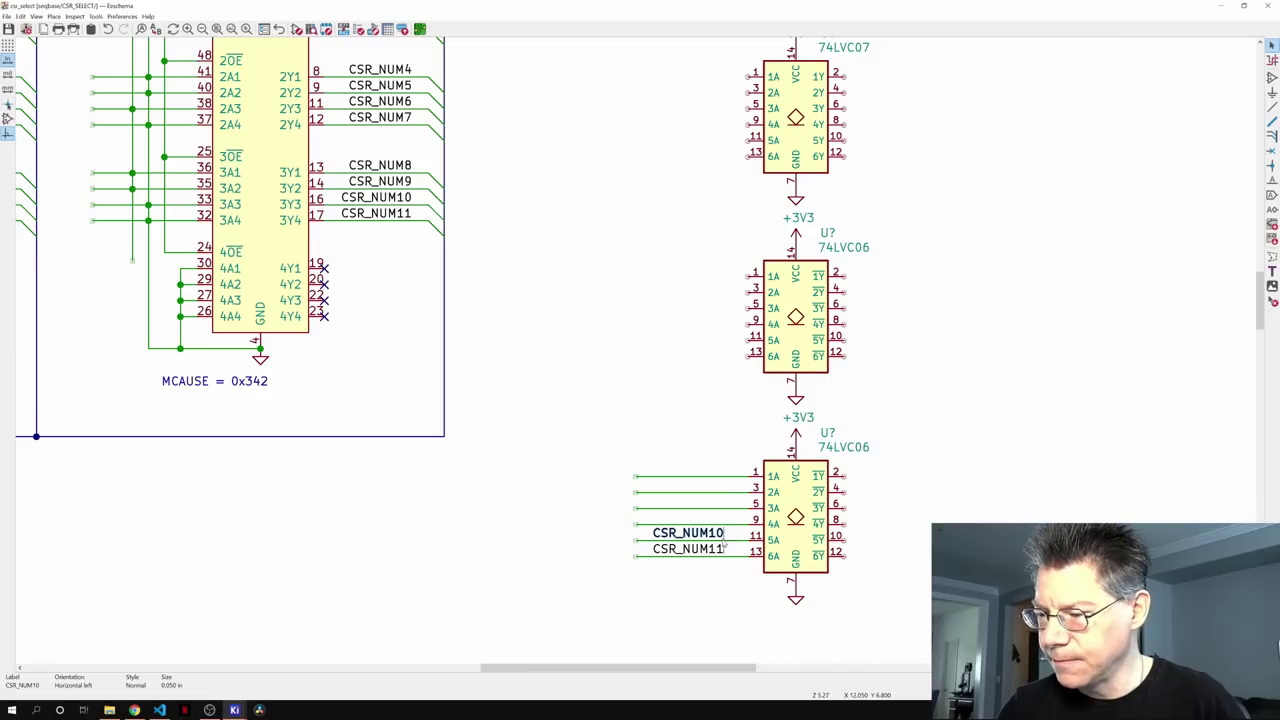
scroll(724, 546, "up", 3)
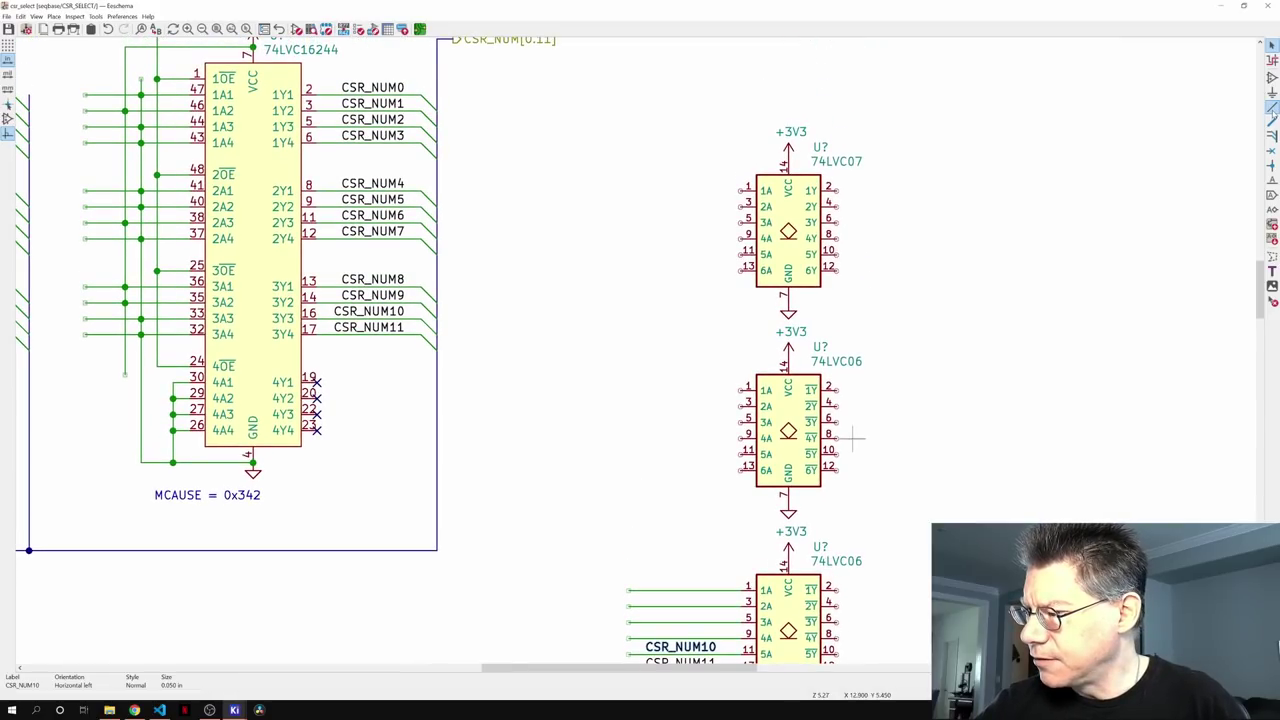
left_click(1272, 107)
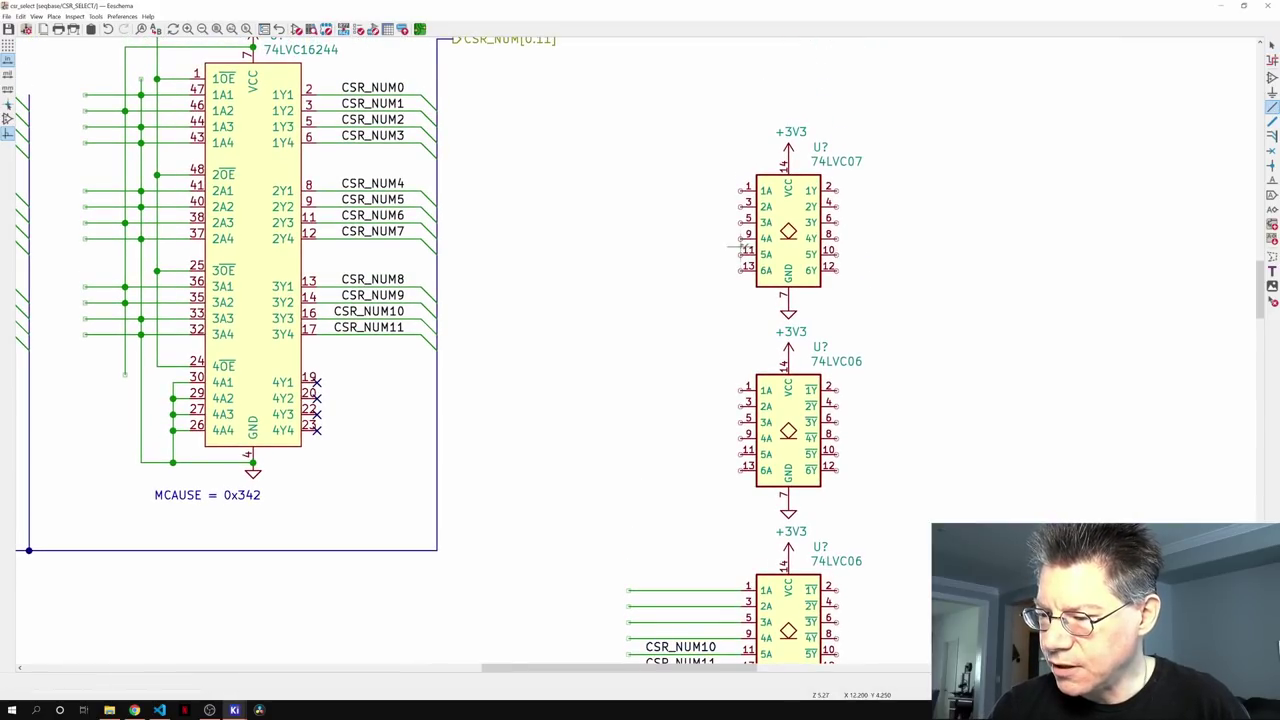
left_click(745, 222)
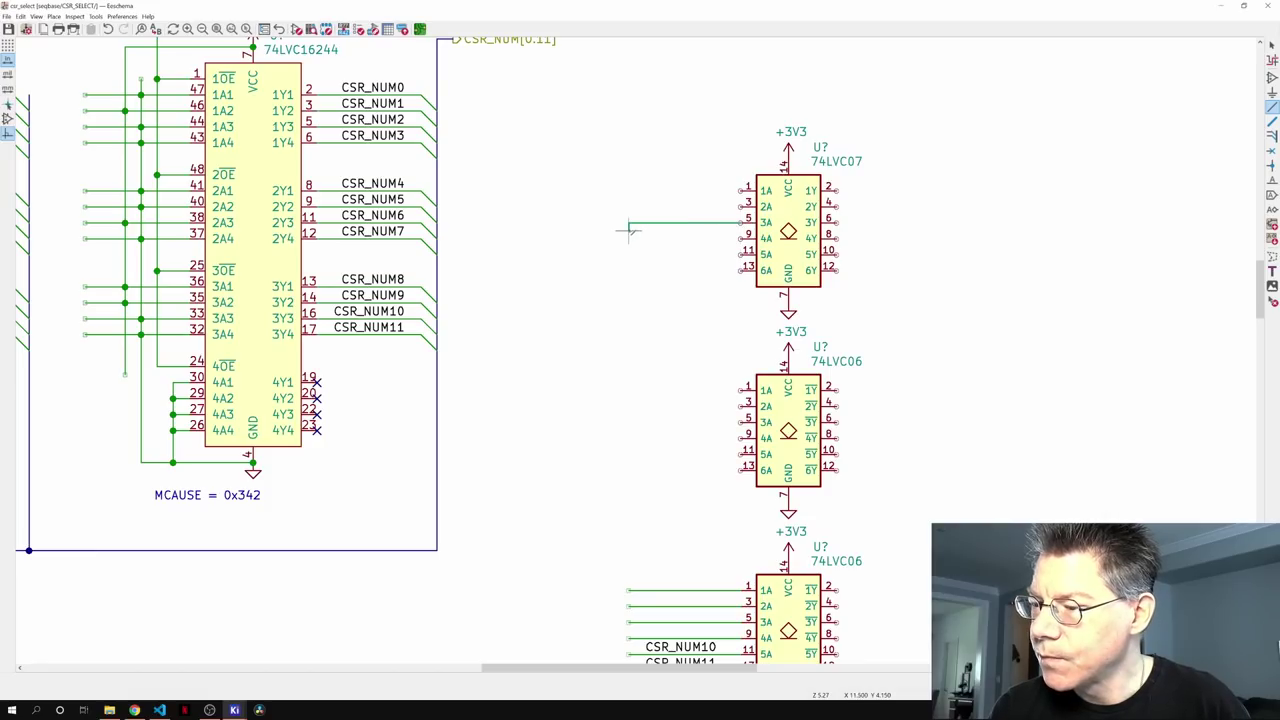
double_click(629, 224)
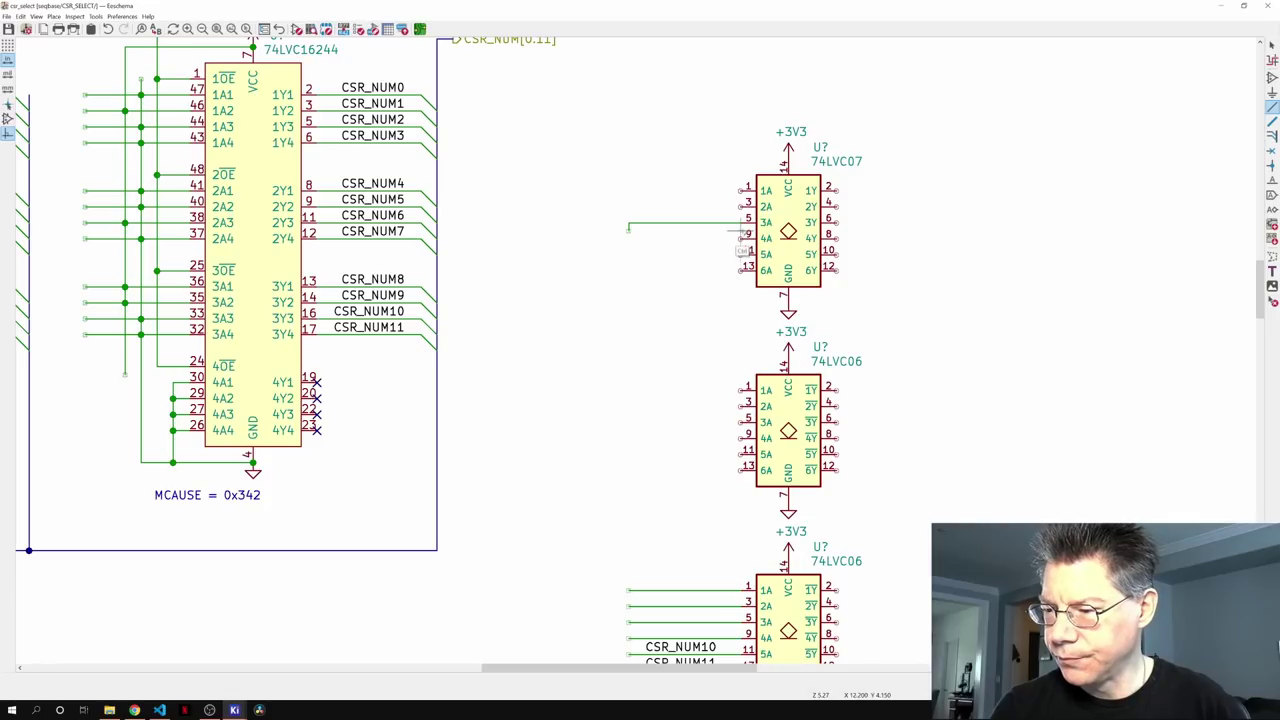
key("ctrl+z")
key("Escape")
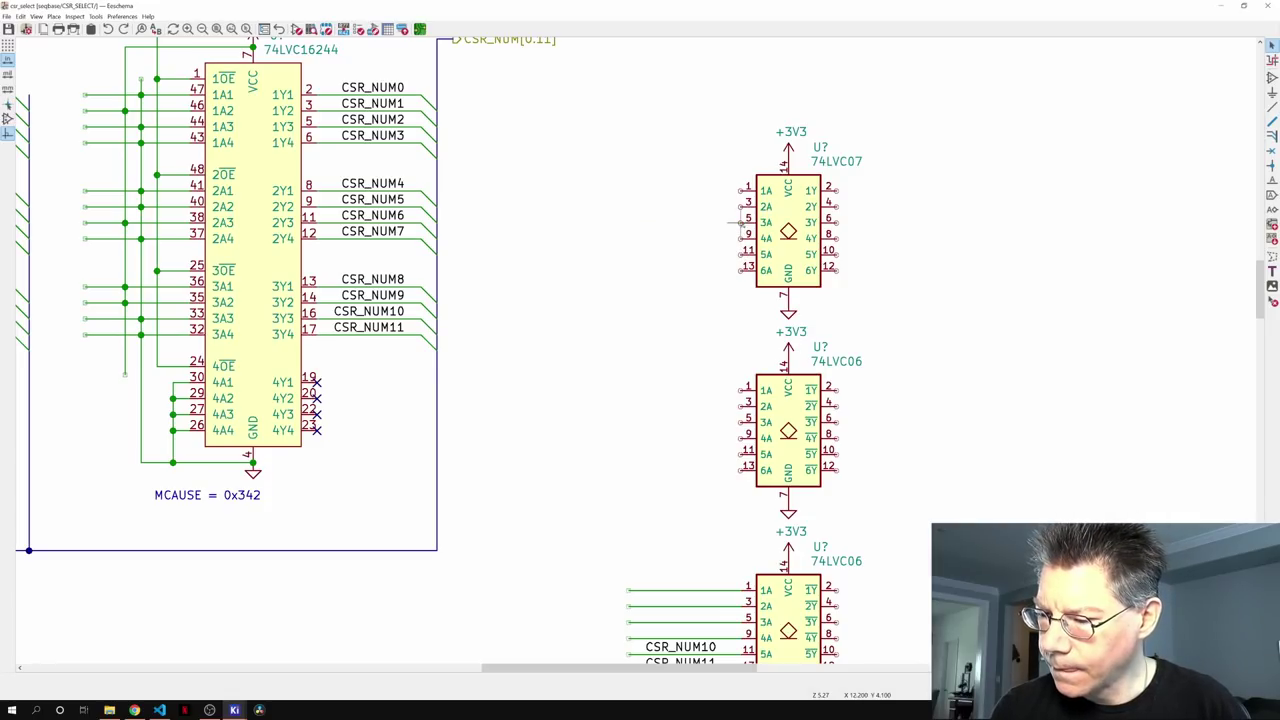
- Duplicate four input wires of the lowest 74LVC06 onto inputs 3A to 6A of the 74LVC07
scroll(660, 350, "down", 2)
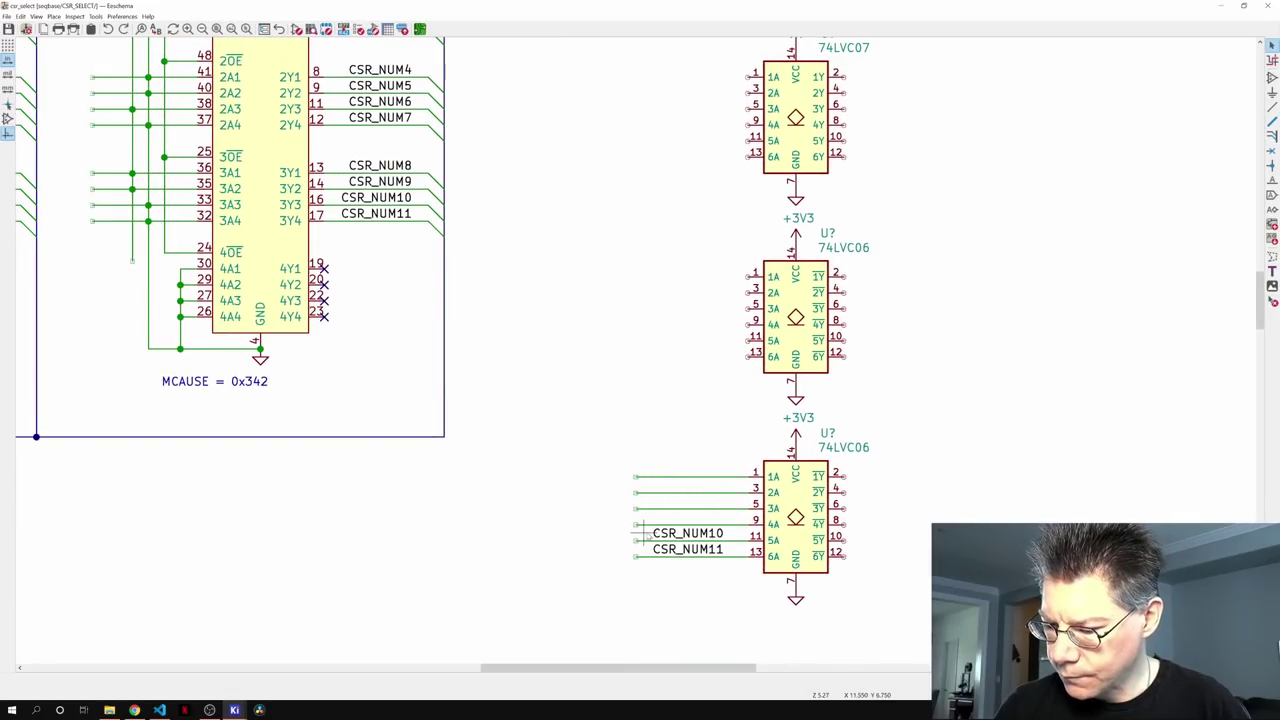
mouse_move(628, 508)
left_mouse_down()
mouse_move(618, 490)
mouse_move(625, 503)
left_mouse_up()
scroll(634, 406, "up", 3)
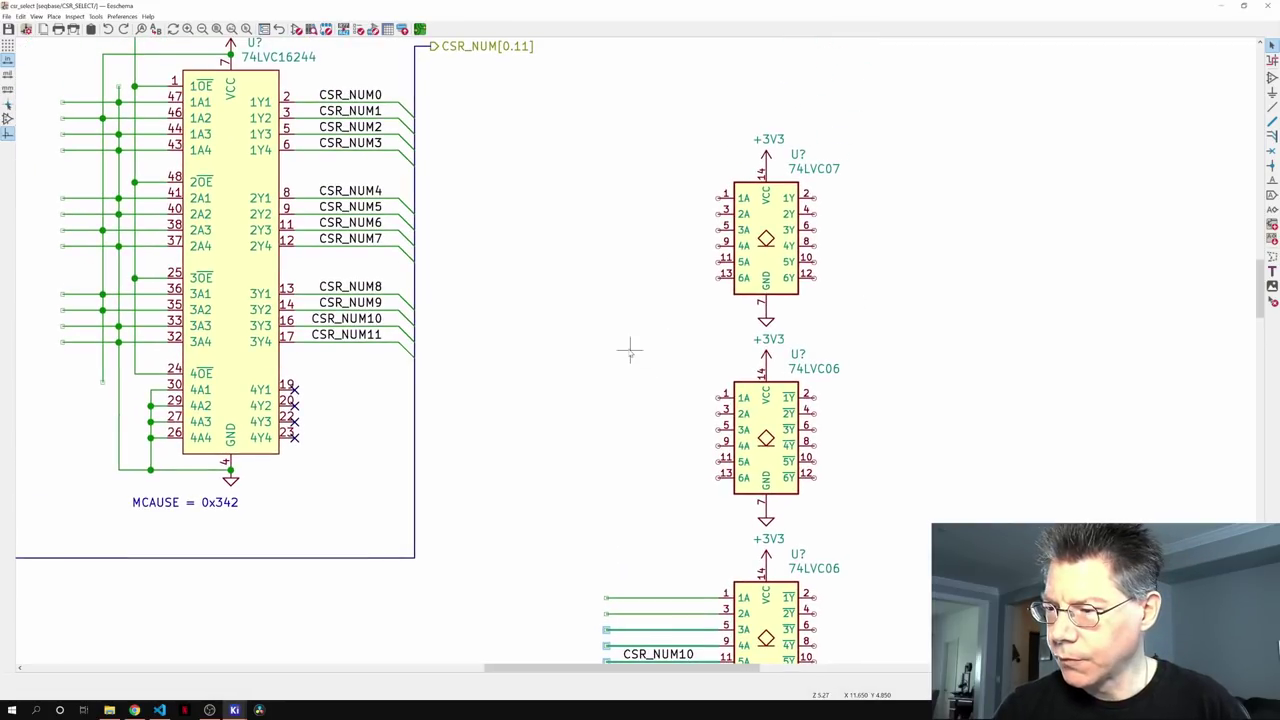
key("ctrl+d")
left_click(606, 226)
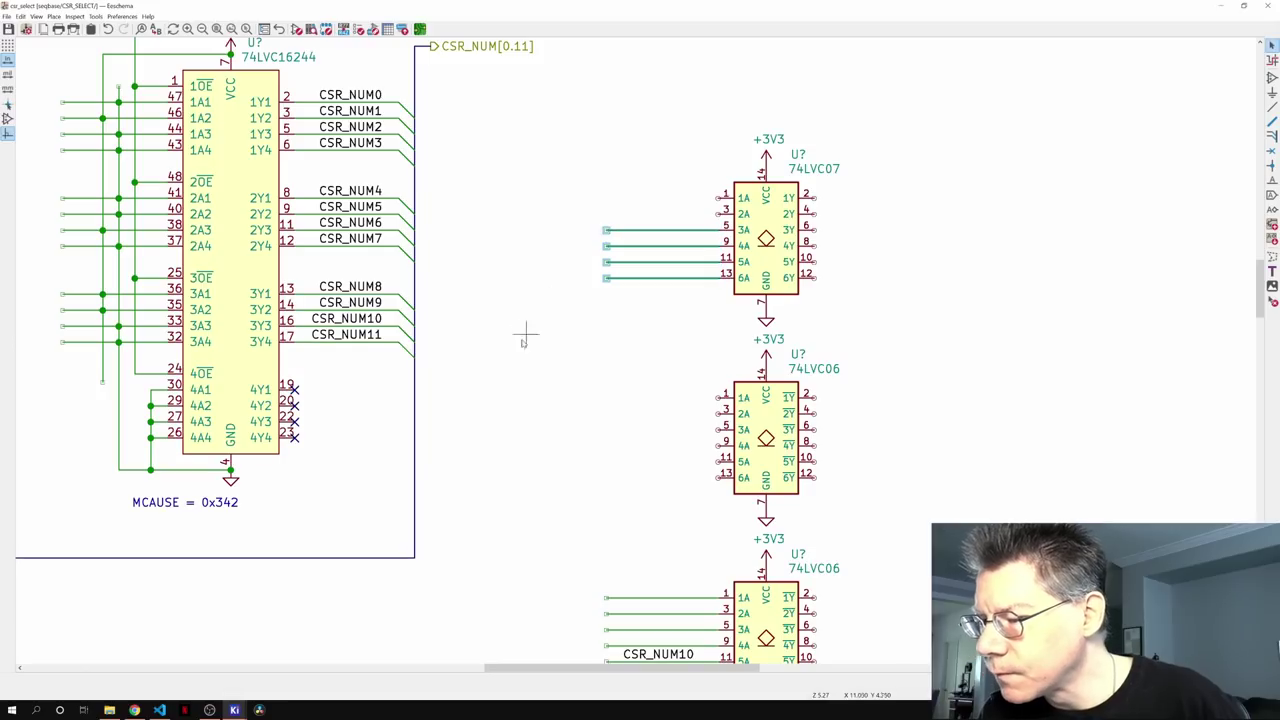
- Duplicate the MCAUSE buffer's CSR_NUM9 and CSR_NUM8 labels onto the 6A and 5A wires of the 74LVC07
scroll(890, 462, "up", 1)
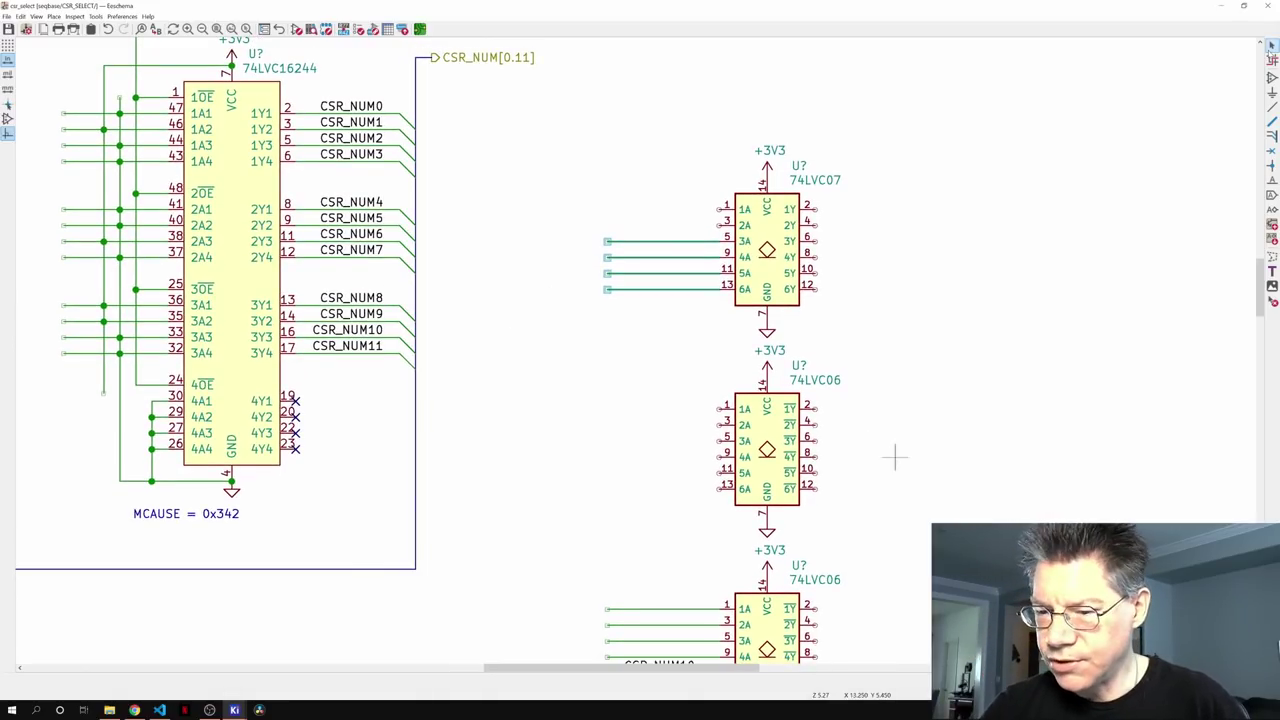
left_click(380, 313)
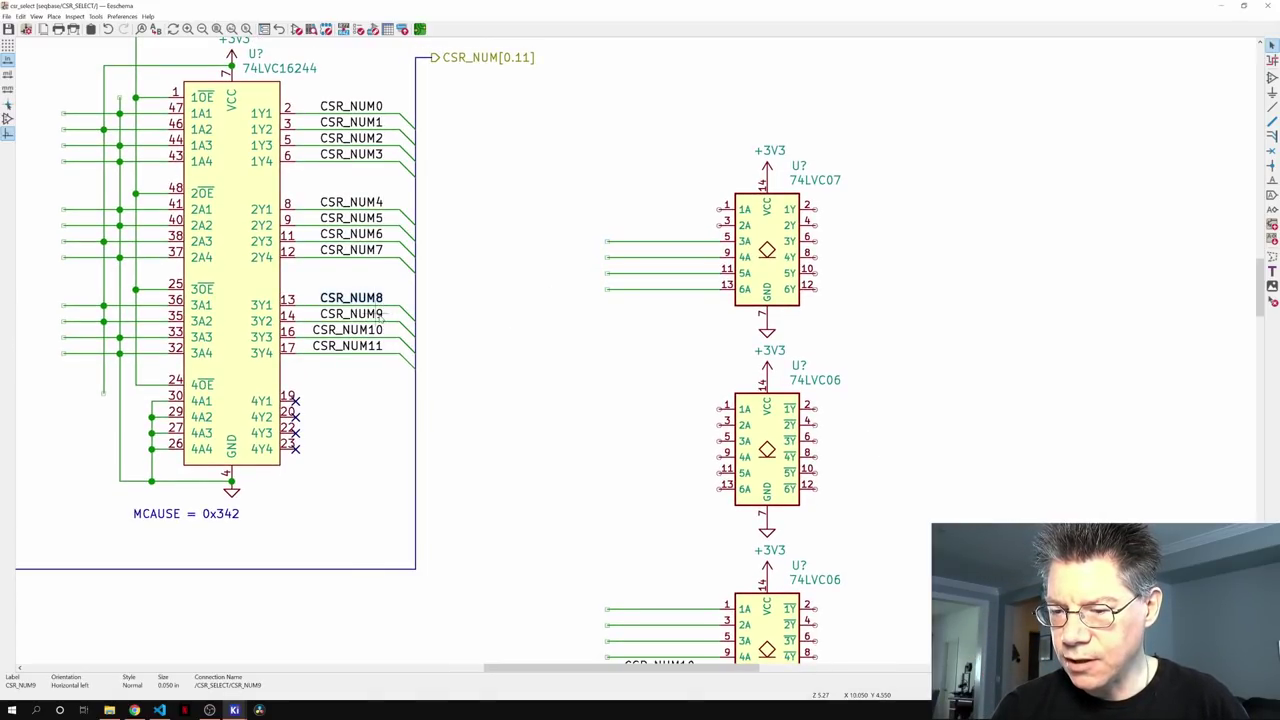
key("ctrl+d")
left_click(695, 287)
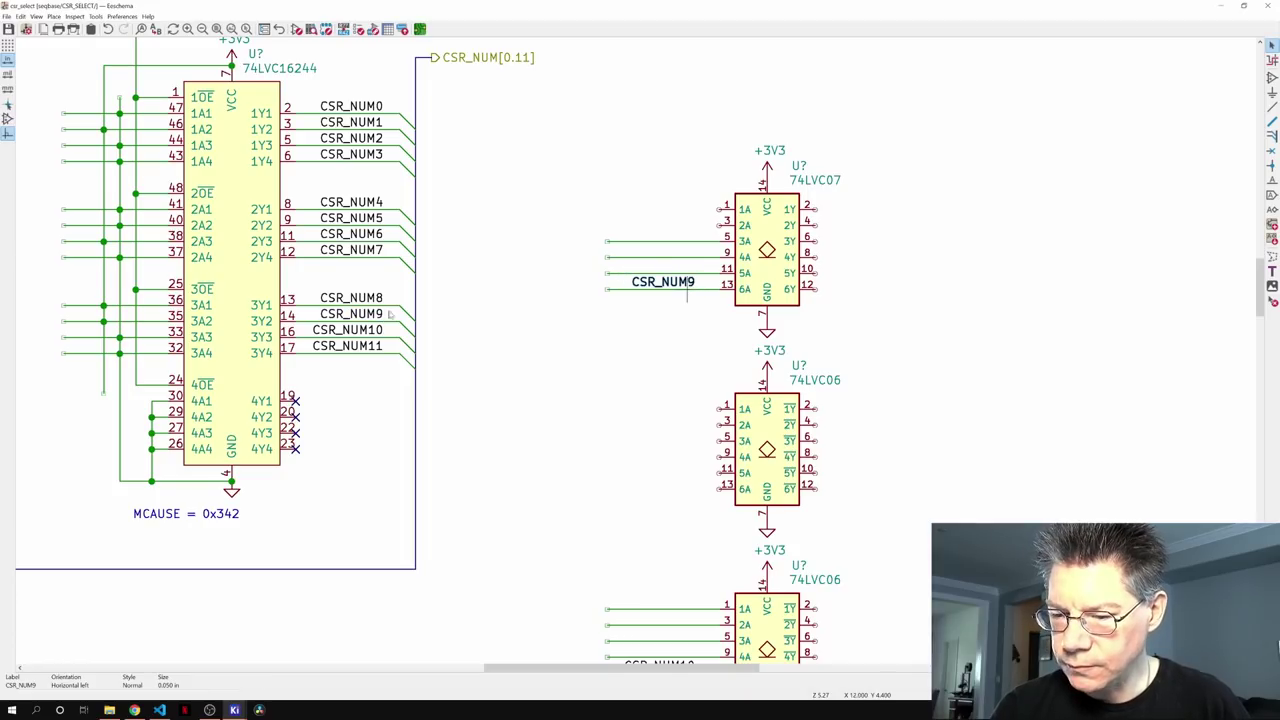
left_click(372, 297)
key("ctrl+d")
left_click(690, 268)
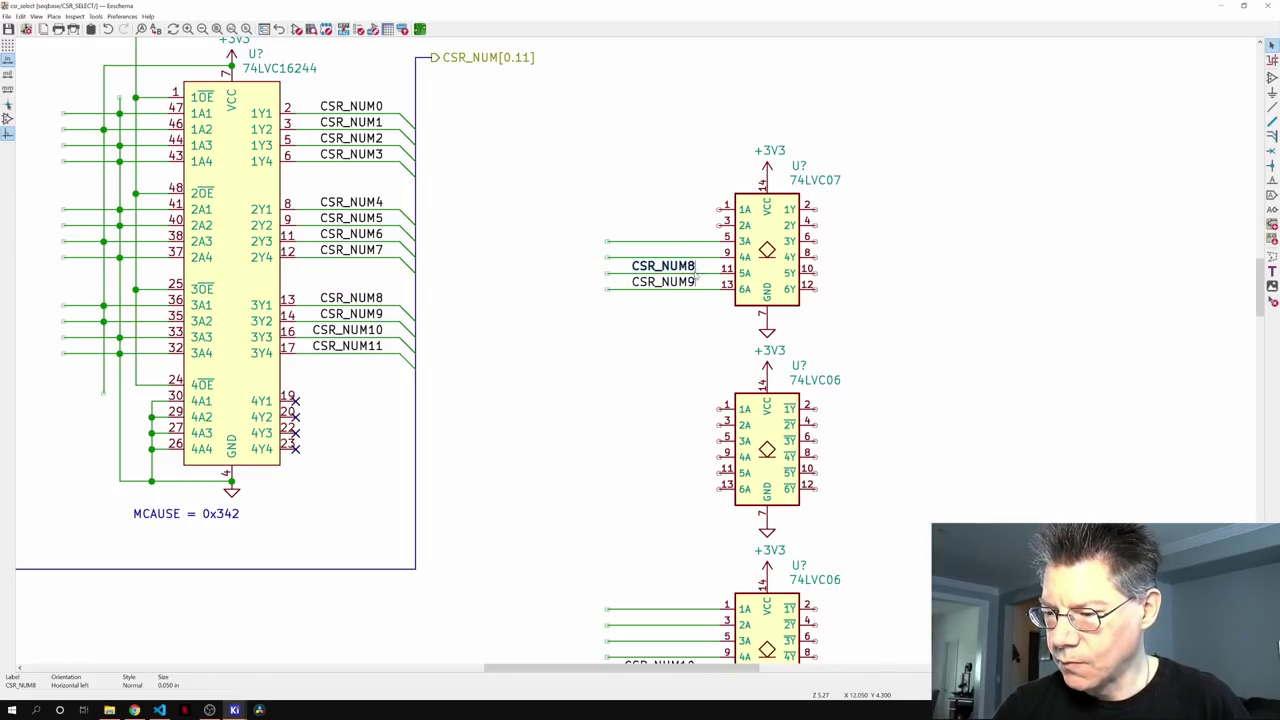
- Duplicate the six input wires of the lowest 74LVC06 onto inputs 1A to 6A of the middle 74LVC06
scroll(880, 411, "down", 2)
scroll(866, 440, "down", 3)
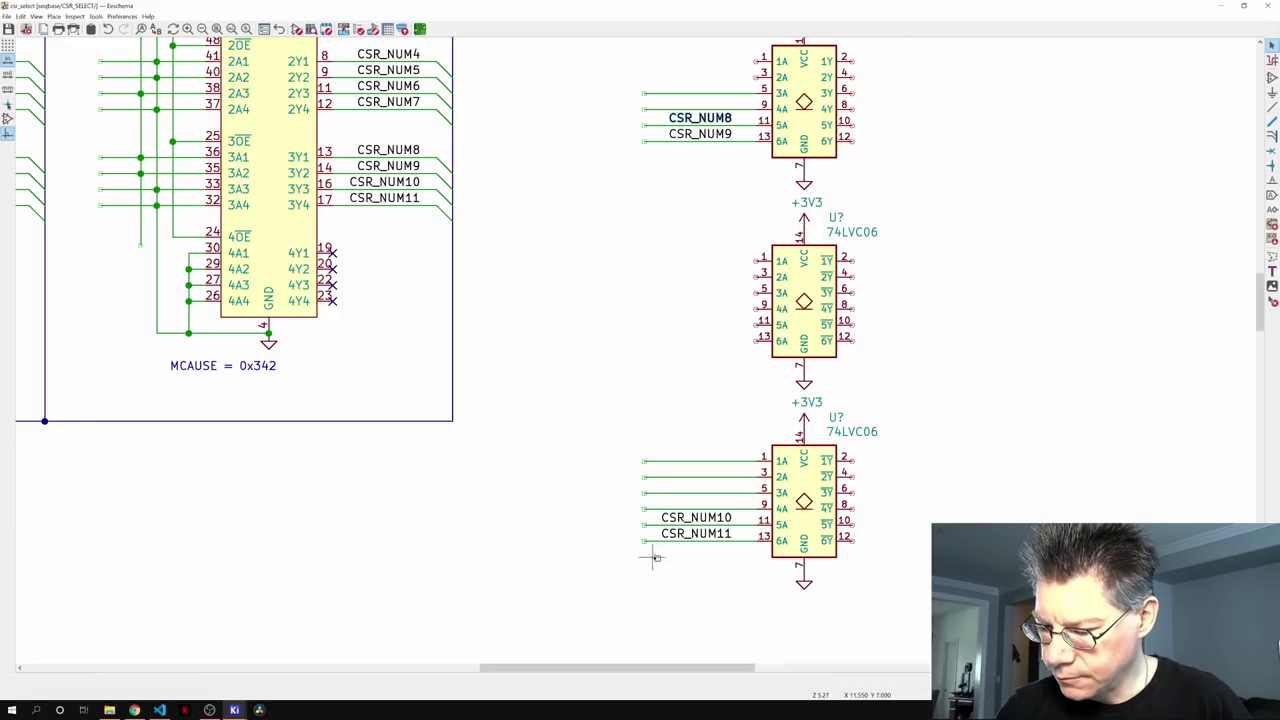
left_click_drag(651, 557, 626, 443)
key("ctrl+d")
left_click(642, 260)
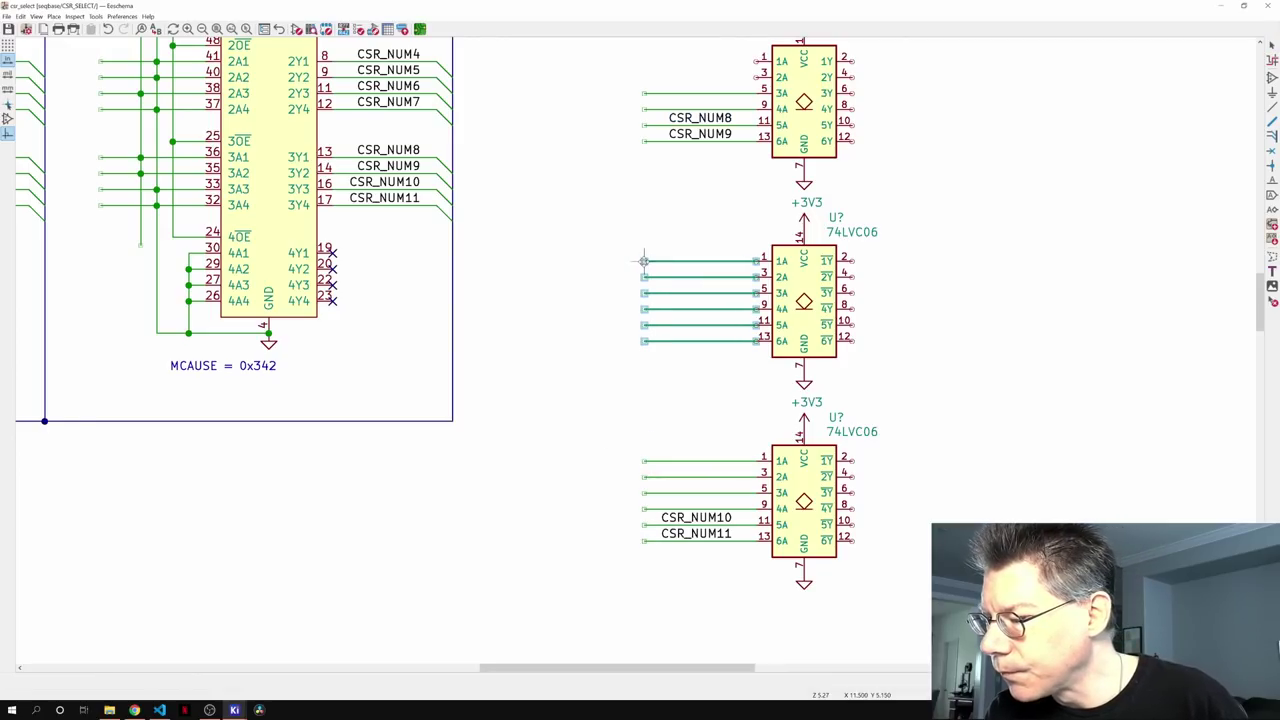
scroll(897, 318, "up", 2)
scroll(905, 350, "up", 3)
left_click(920, 394)
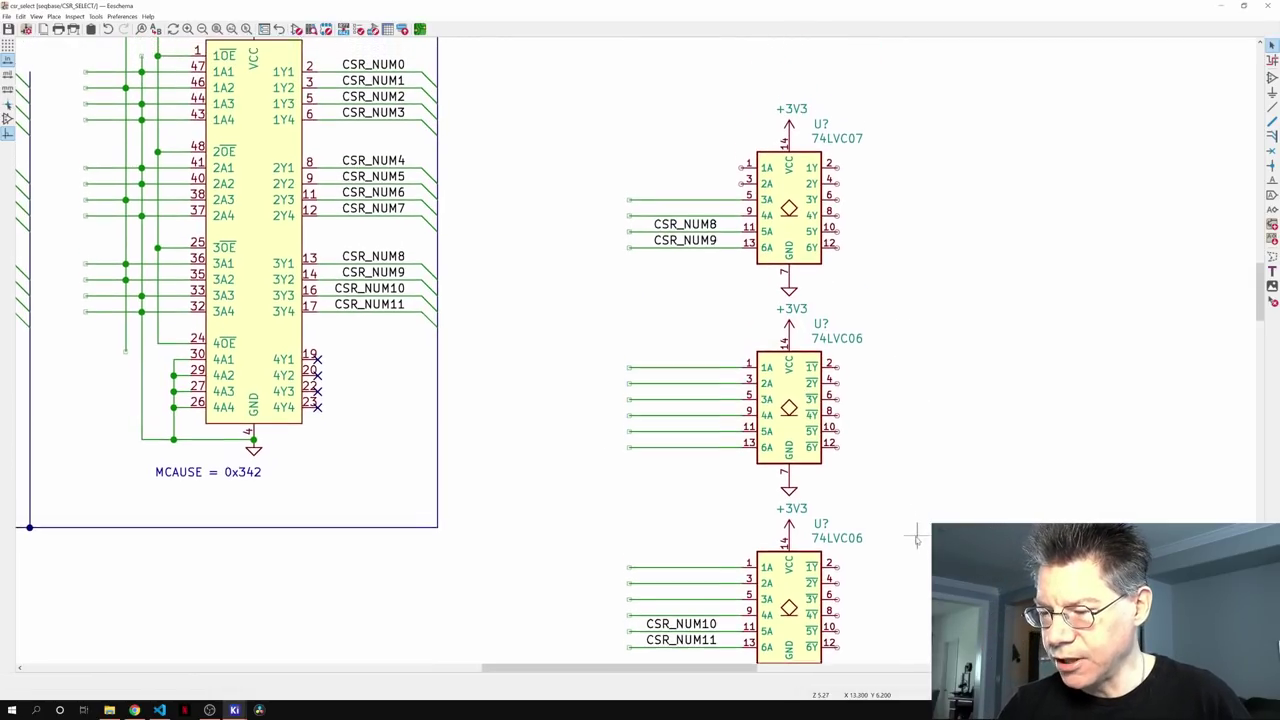
scroll(920, 347, "up", 8)
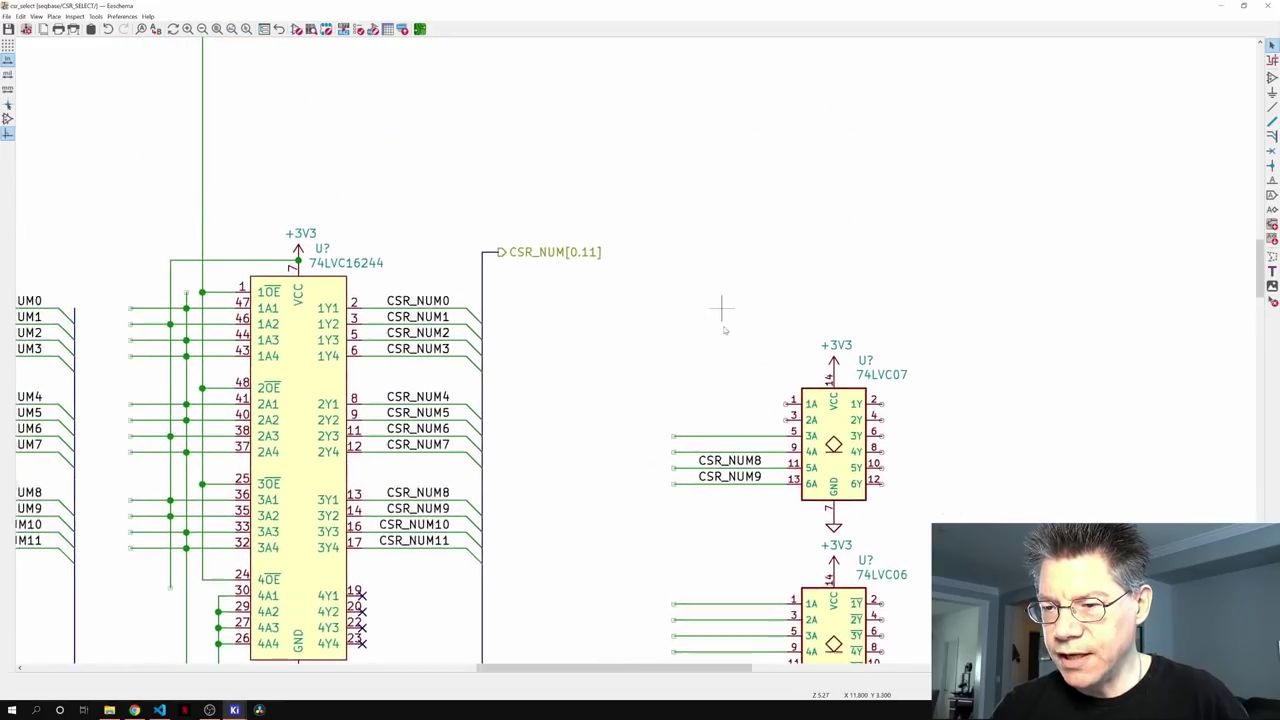
scroll(863, 494, "down", 7)
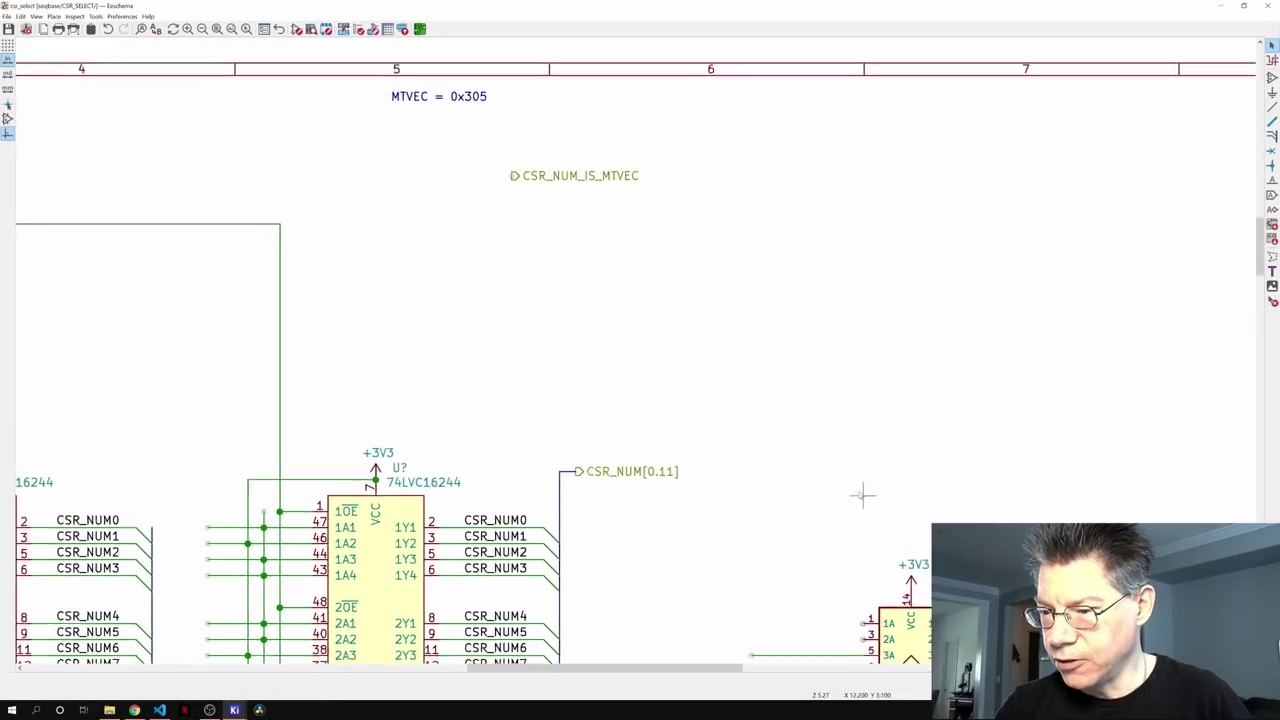
scroll(845, 447, "down", 2)
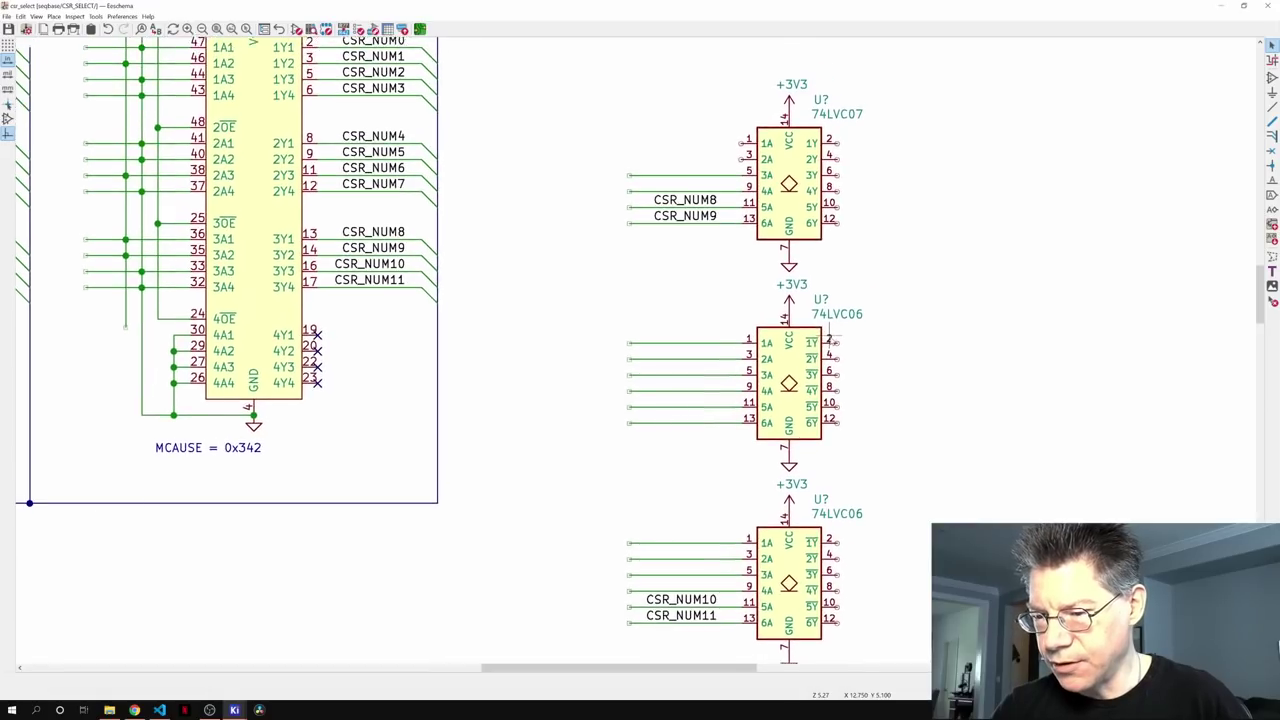
- Duplicate the MCAUSE buffer's CSR_NUM7 and CSR_NUM6 labels onto the 4A and 3A wires of the lowest 74LVC06
left_click(390, 181)
key("ctrl+d")
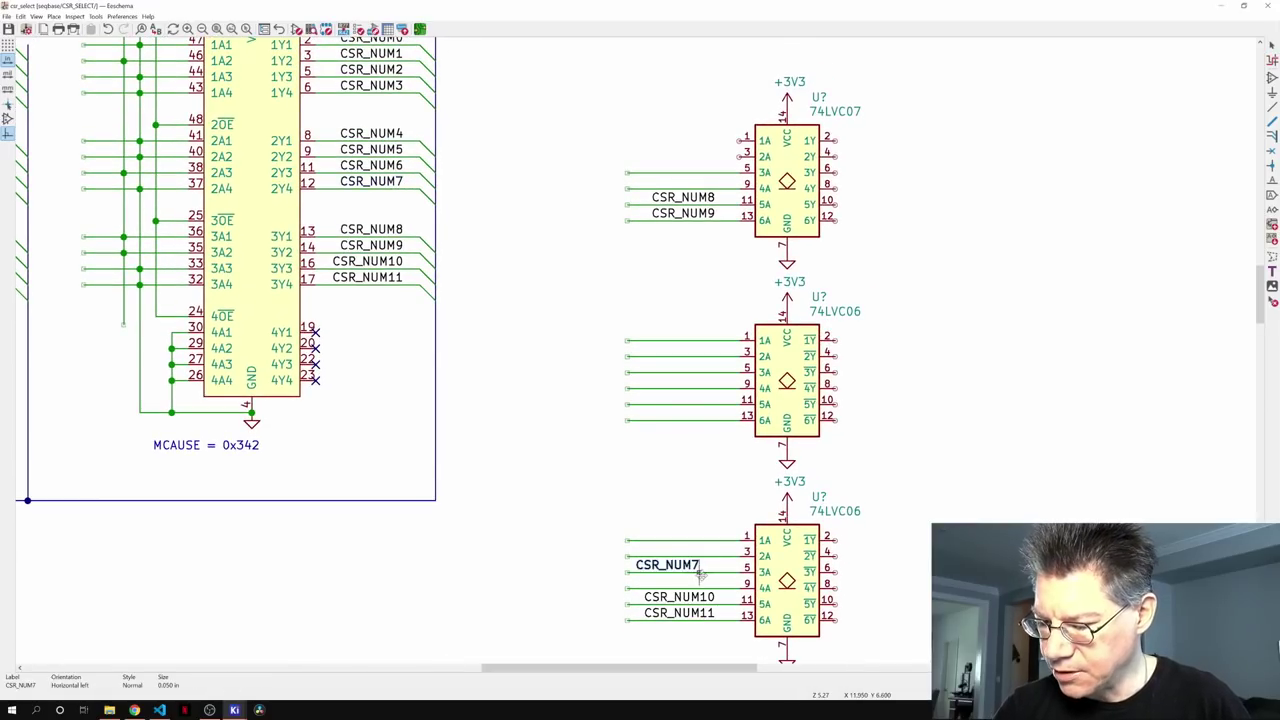
left_click(716, 584)
left_click(390, 165)
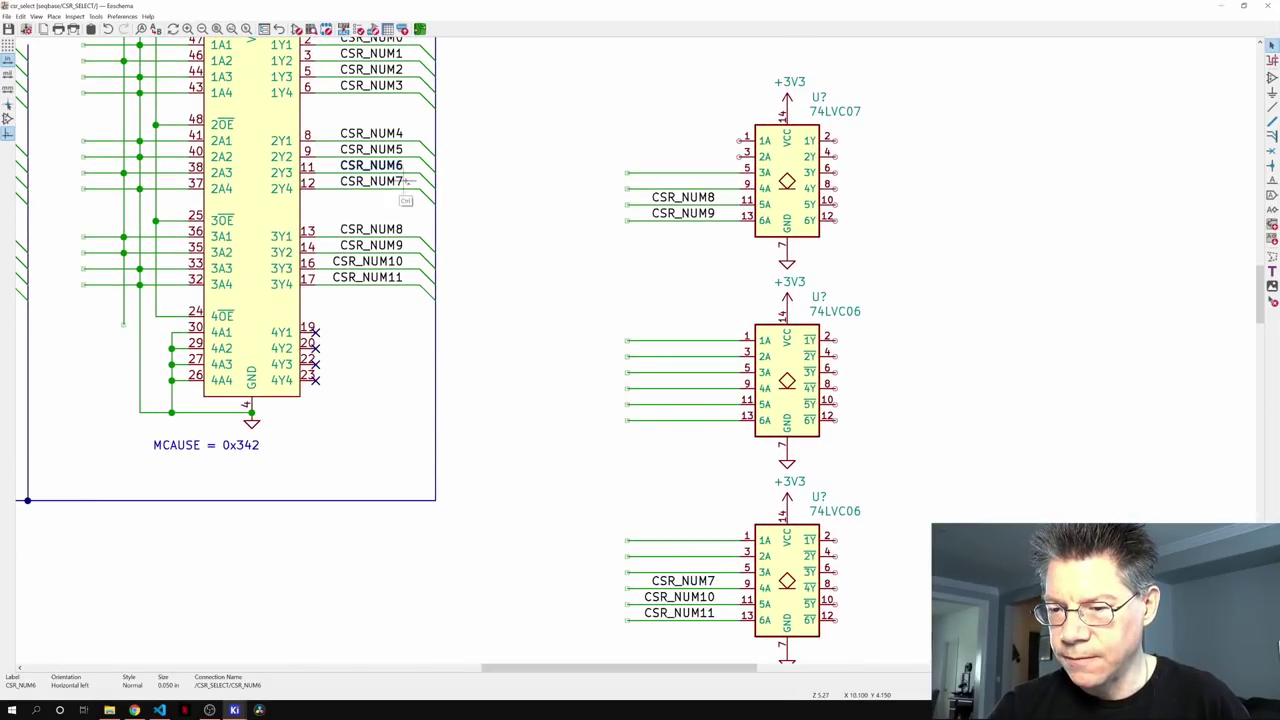
key("ctrl+d")
left_click(716, 568)
- Duplicate the MCAUSE buffer's CSR_NUM5 and CSR_NUM4 labels onto the 2A and 1A wires of the lowest 74LVC06
left_click(390, 149)
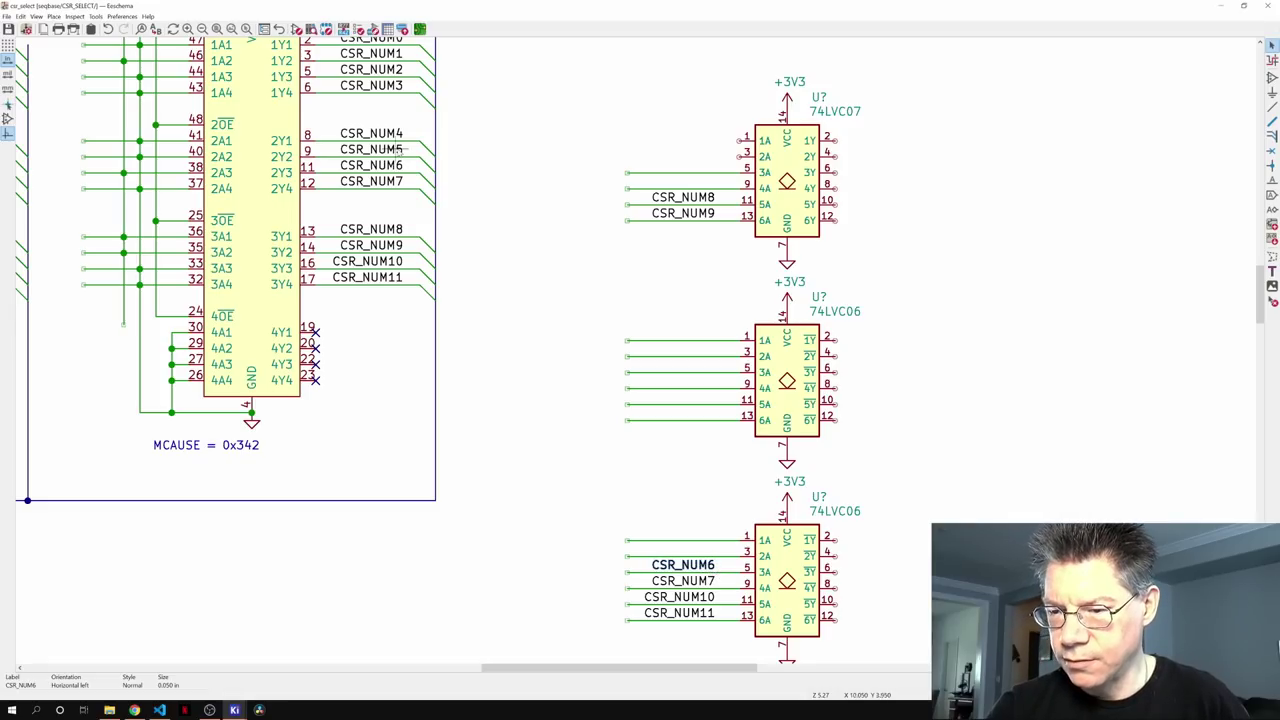
key("ctrl+d")
left_click(709, 549)
left_click(714, 549)
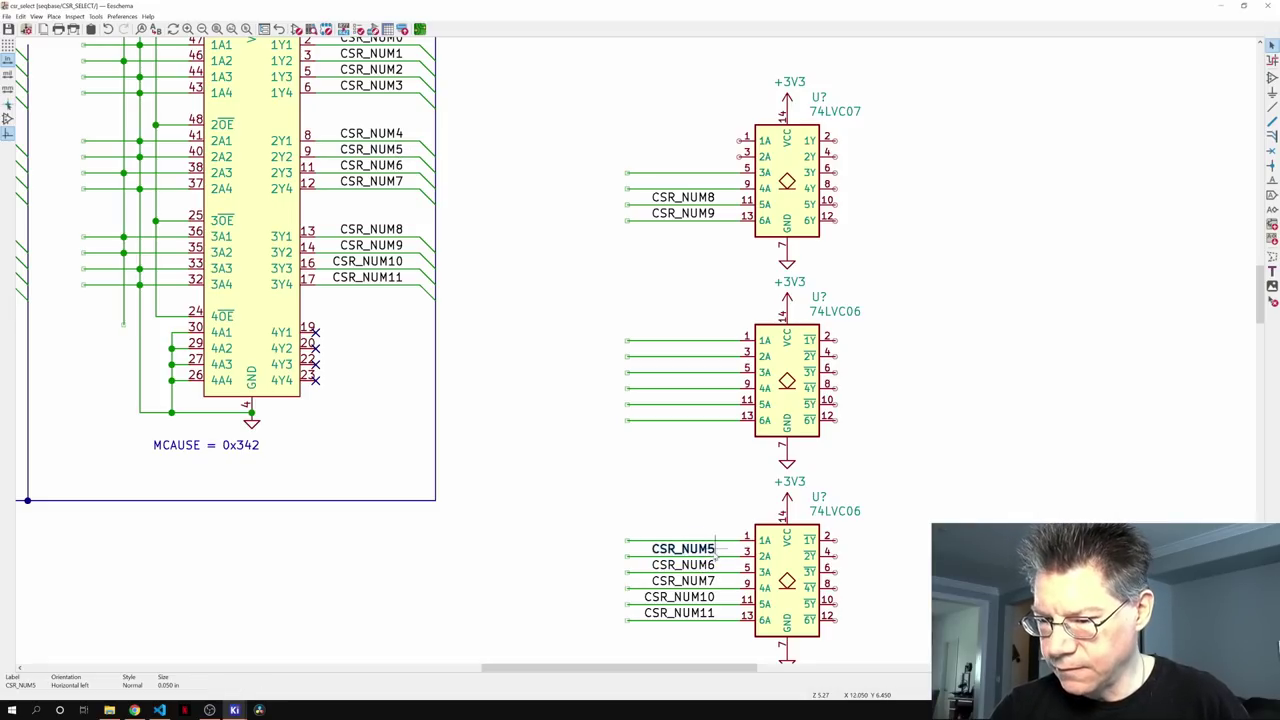
left_click(400, 133)
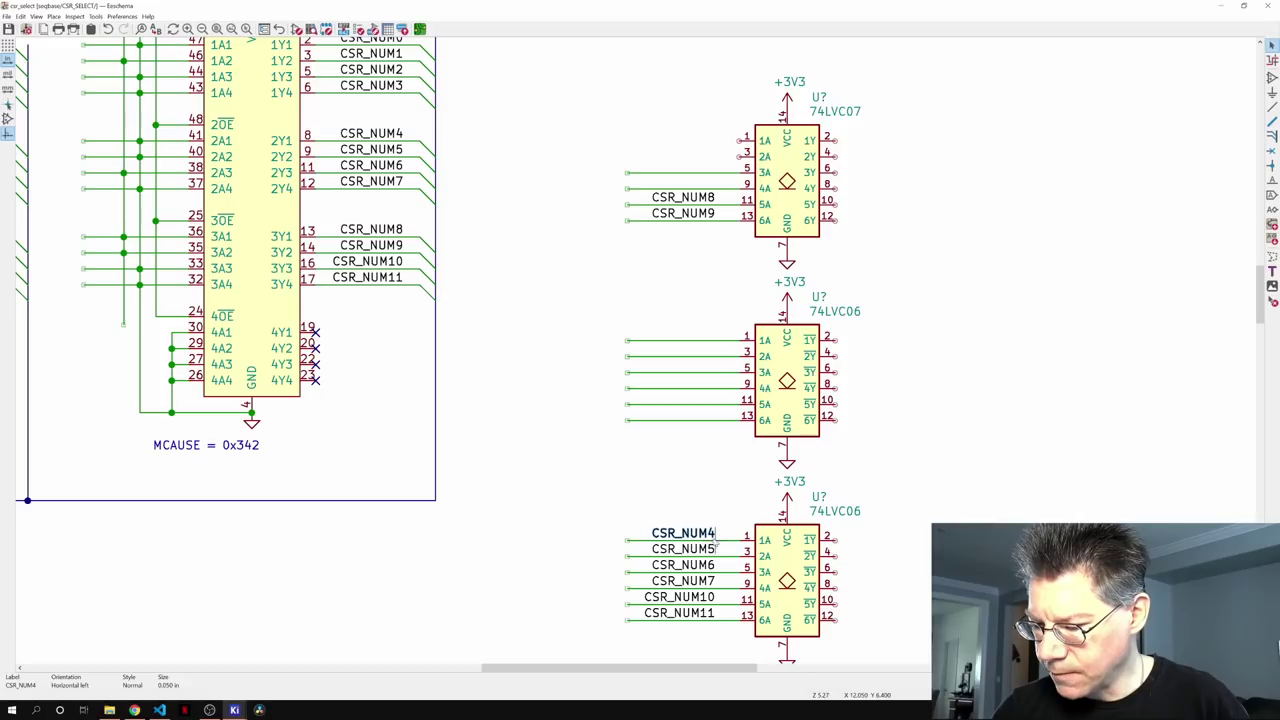
- Duplicate the CSR_NUM3 label onto the middle 74LVC06's 6A wire and the CSR_NUM2 label onto the 74LVC07's 4A wire
scroll(787, 563, "up", 5)
scroll(787, 563, "up", 3)
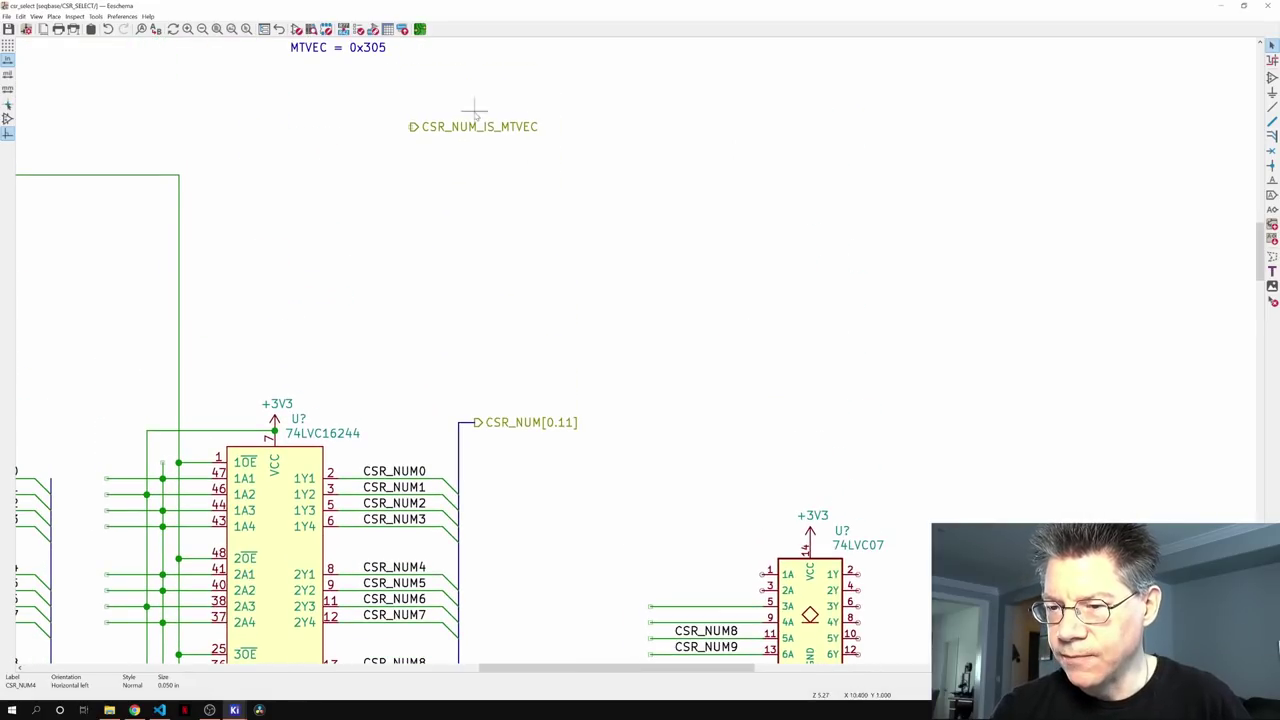
scroll(723, 106, "down", 4)
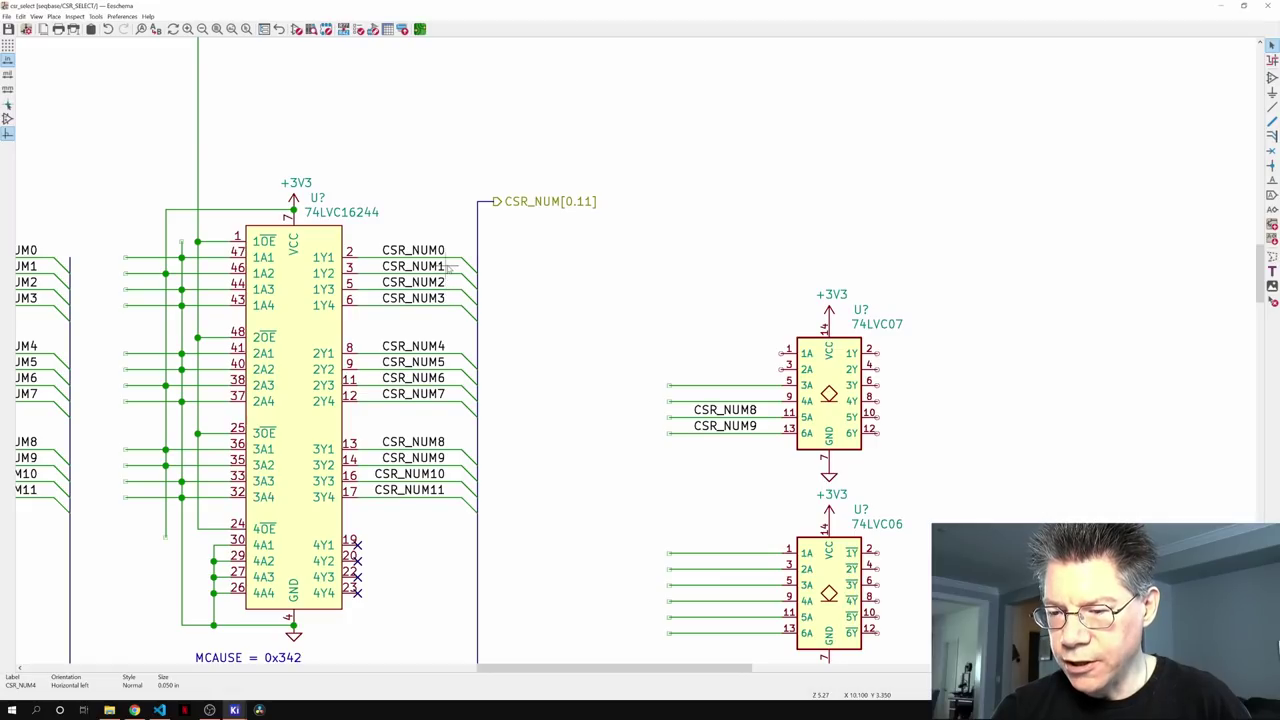
scroll(450, 270, "down", 3)
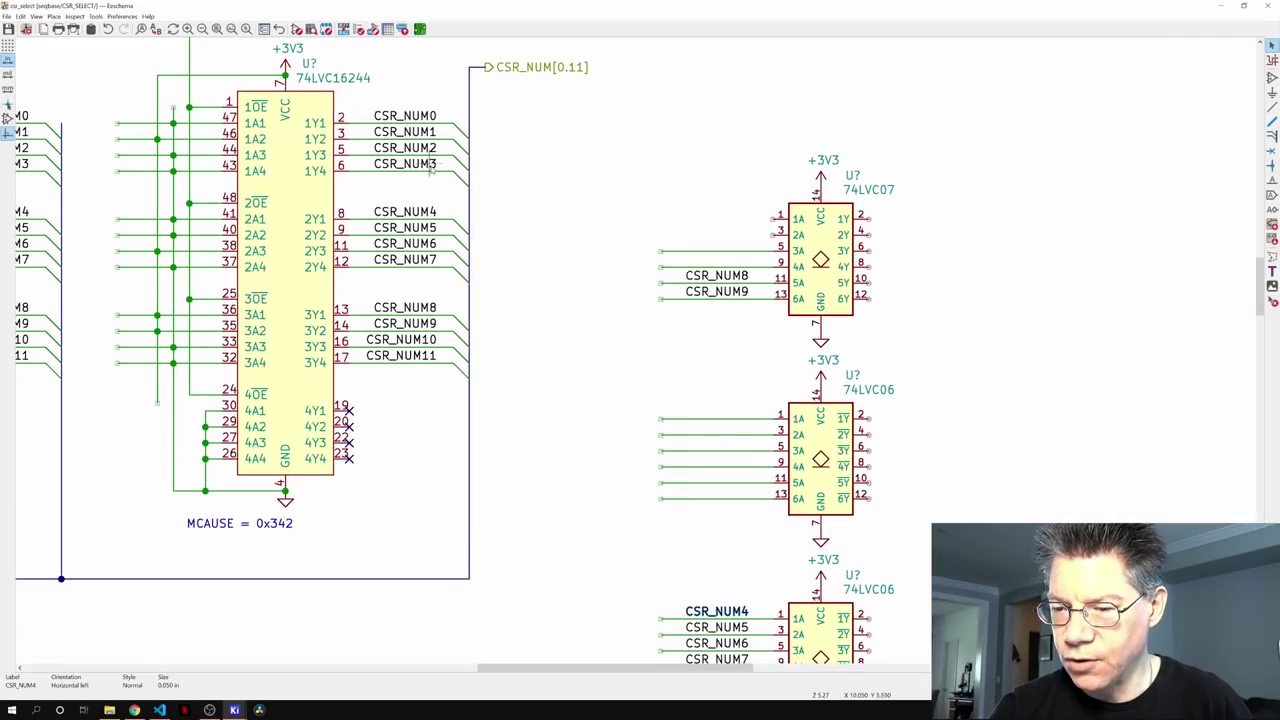
left_click(430, 168)
key("ctrl+d")
left_click(750, 505)
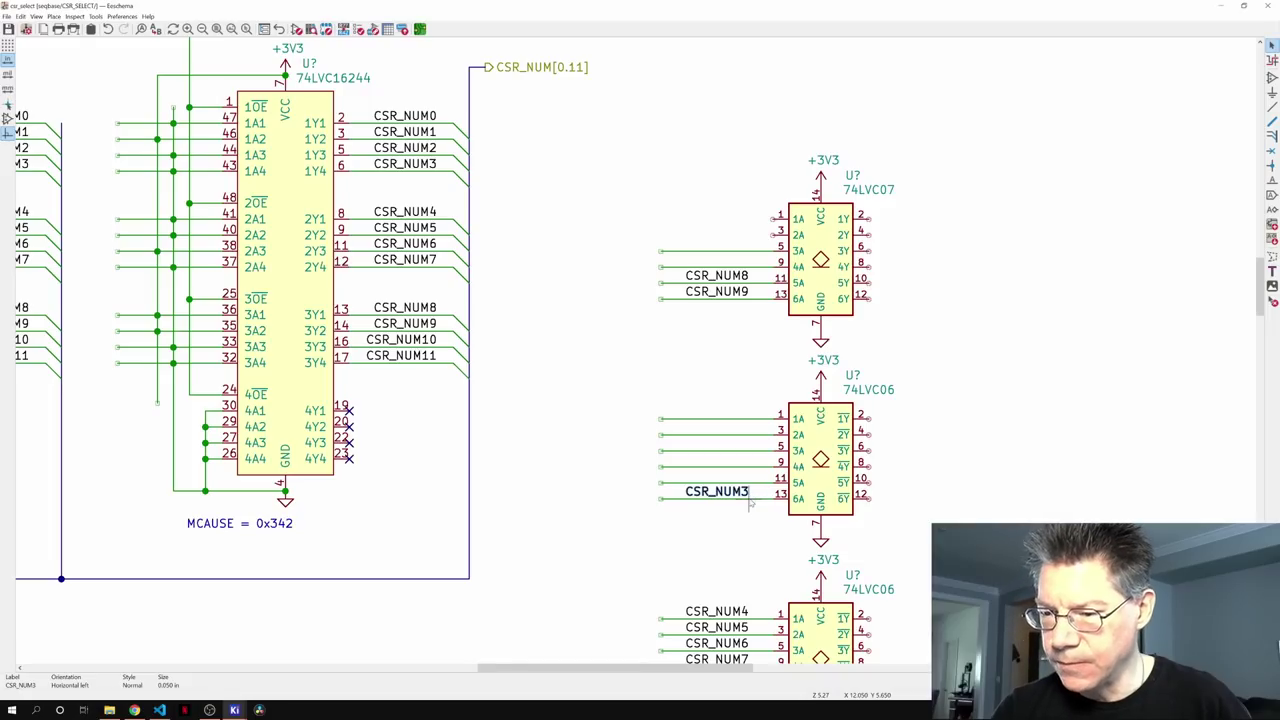
left_click(432, 147)
key("ctrl+d")
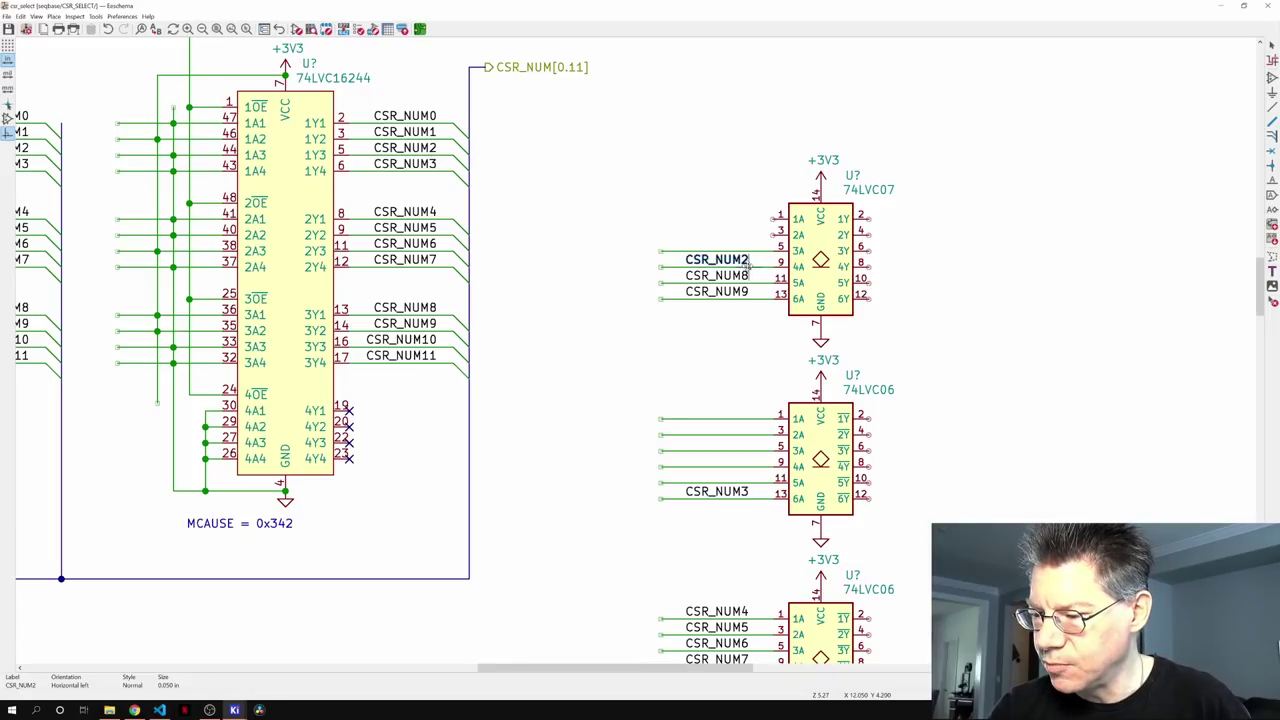
left_click(750, 262)
- Duplicate the CSR_NUM1 label onto the middle 74LVC06's 5A wire and the CSR_NUM0 label onto the 74LVC07's 3A wire
left_click(432, 131)
key("ctrl+d")
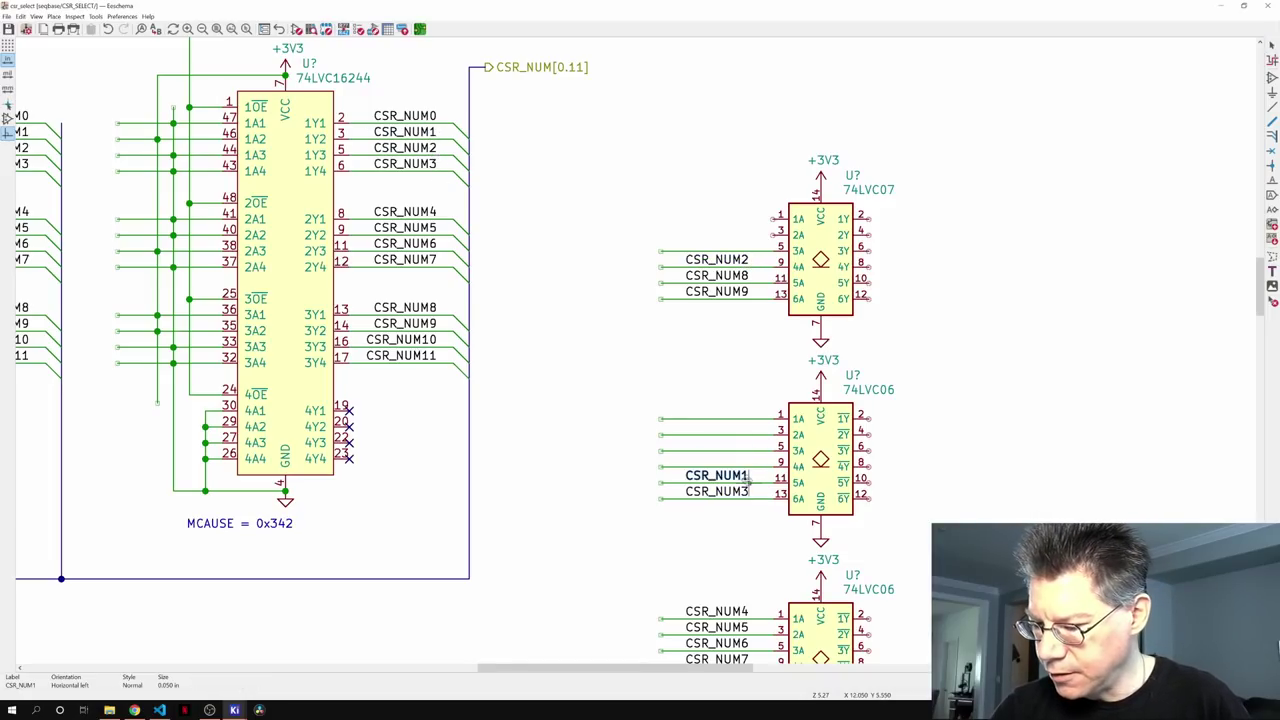
left_click(748, 482)
left_click(430, 116)
key("ctrl+d")
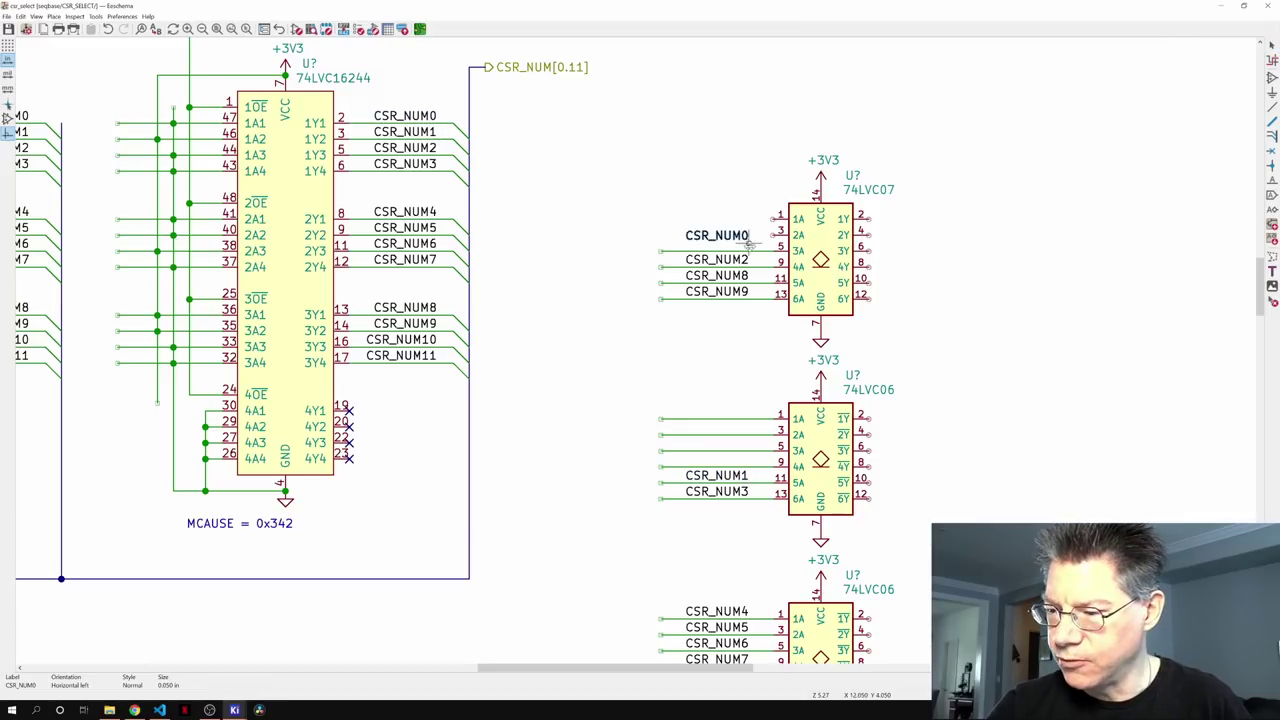
left_click(750, 247)
- Delete the four unlabelled wires on inputs 1A to 4A of the middle 74LVC06
scroll(886, 557, "down", 3)
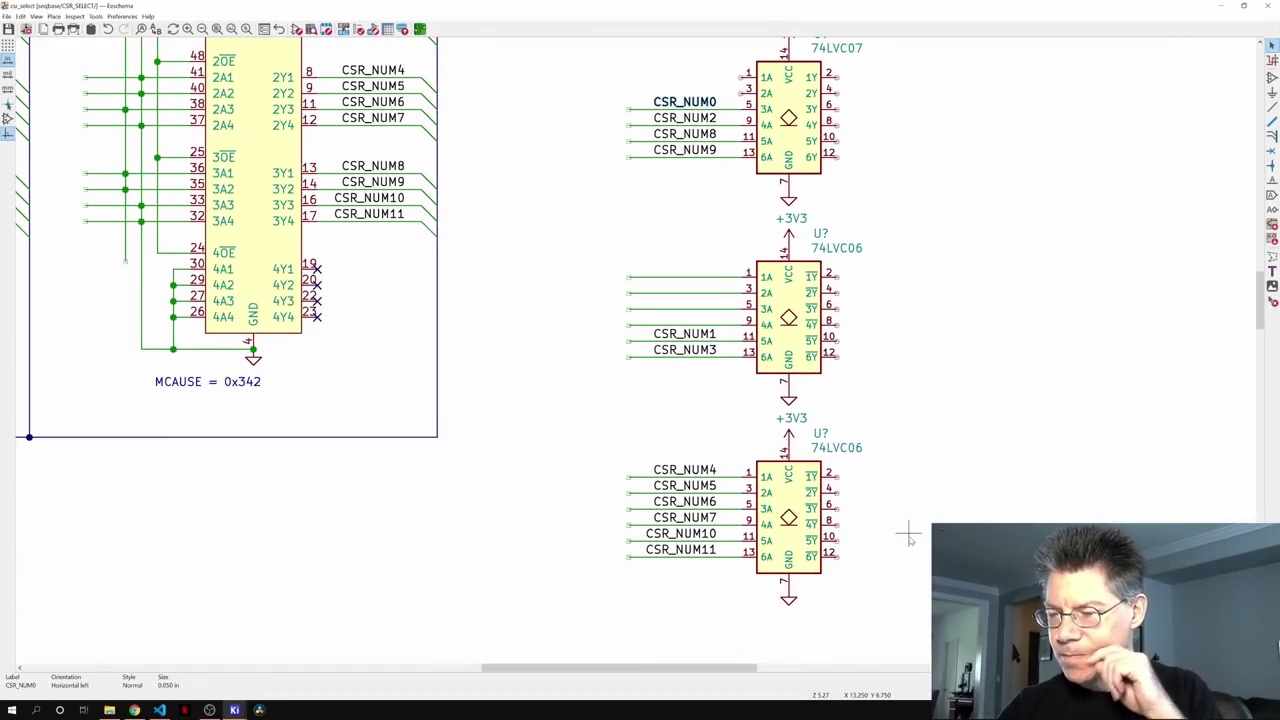
scroll(900, 480, "up", 3)
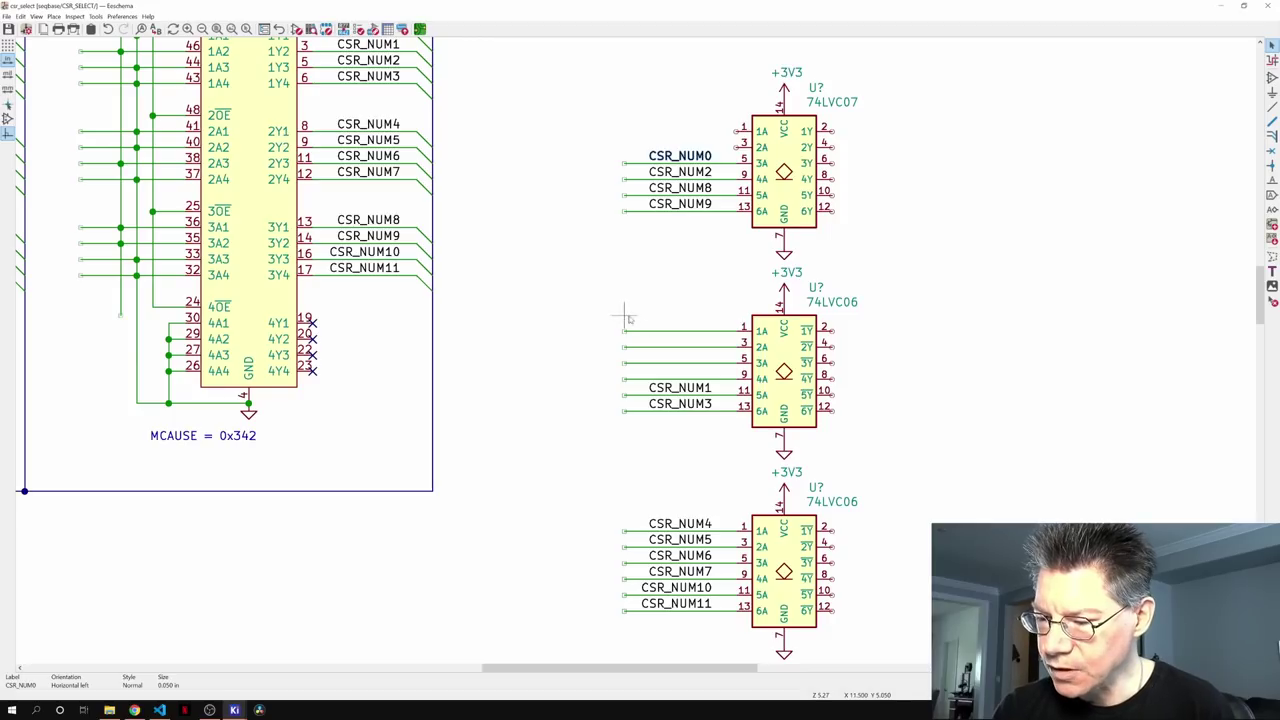
left_click(697, 331)
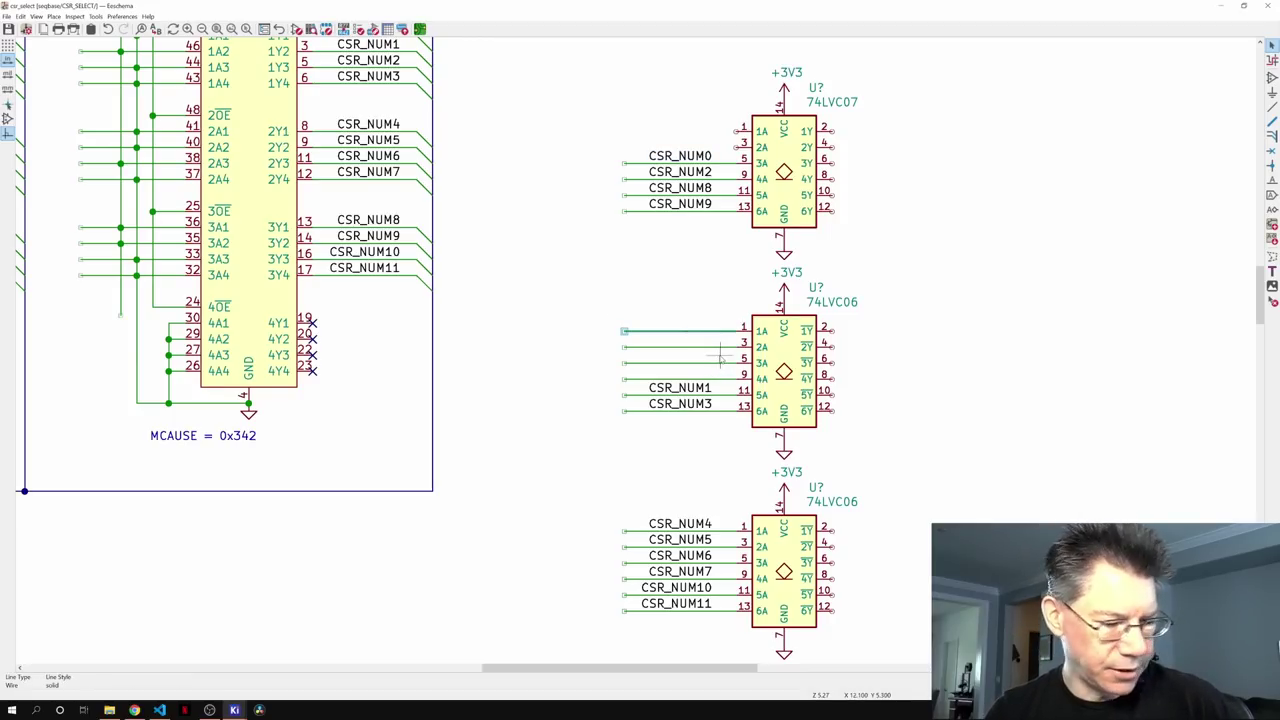
left_click(714, 340)
left_click(714, 364)
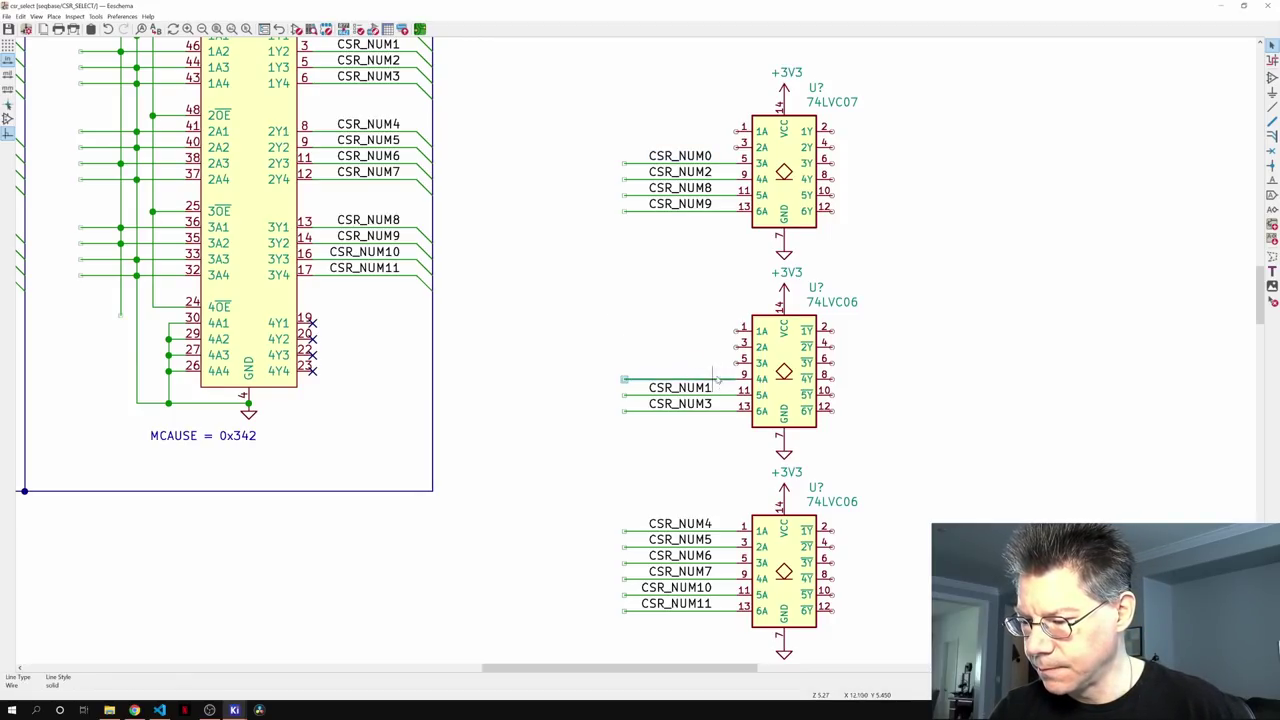
scroll(851, 470, "down", 1)
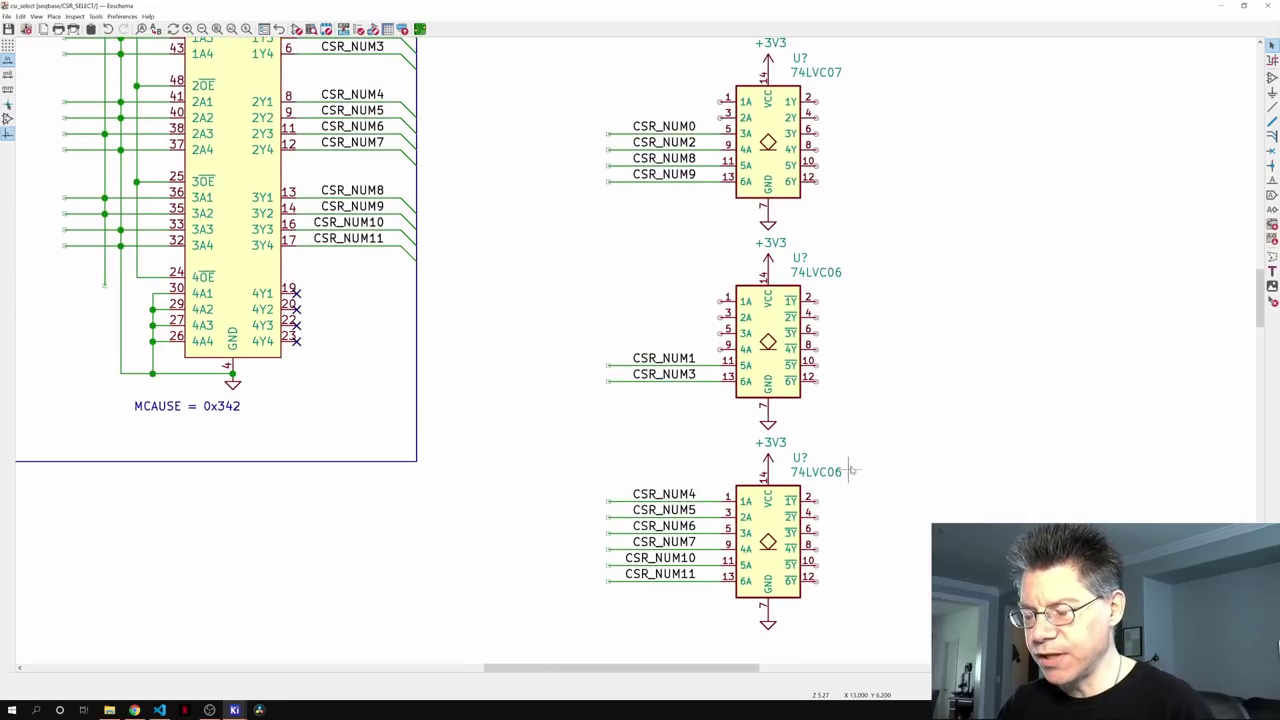
- Place wire-to-bus entries on the four labelled input wires of the 74LVC07 and the two of the middle 74LVC06
scroll(862, 500, "up", 1)
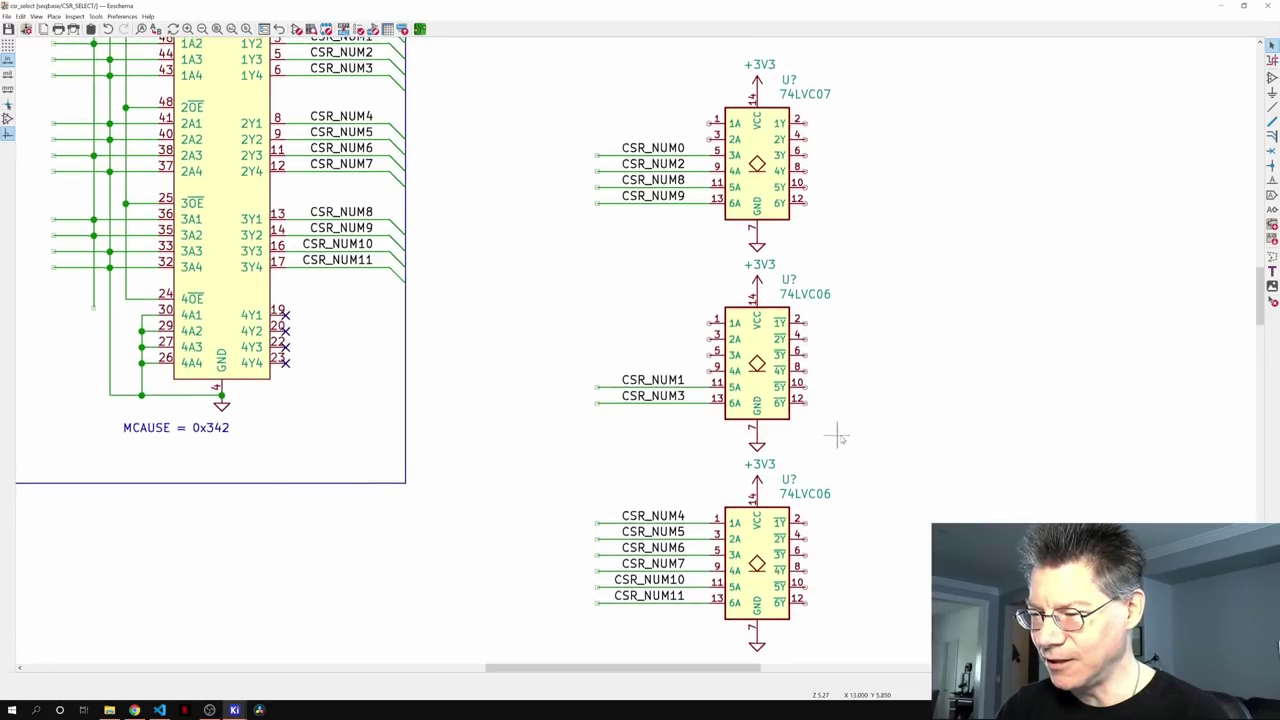
scroll(836, 445, "up", 1)
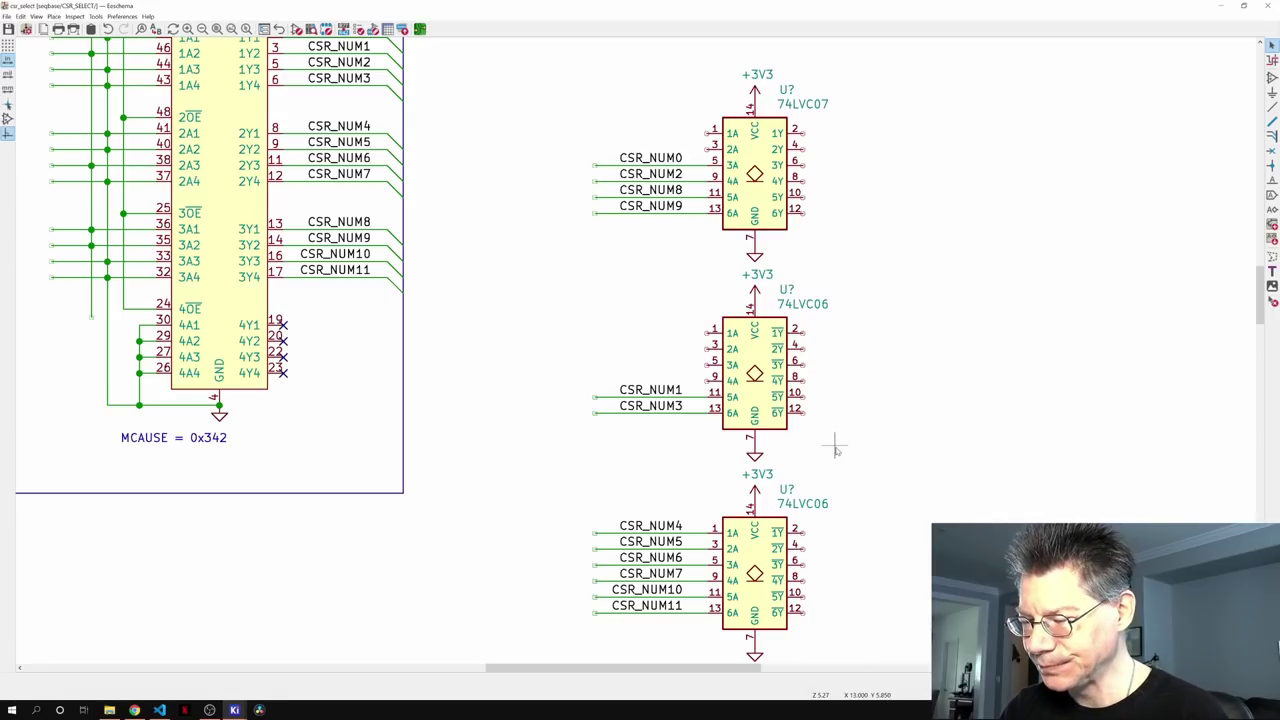
key("w")
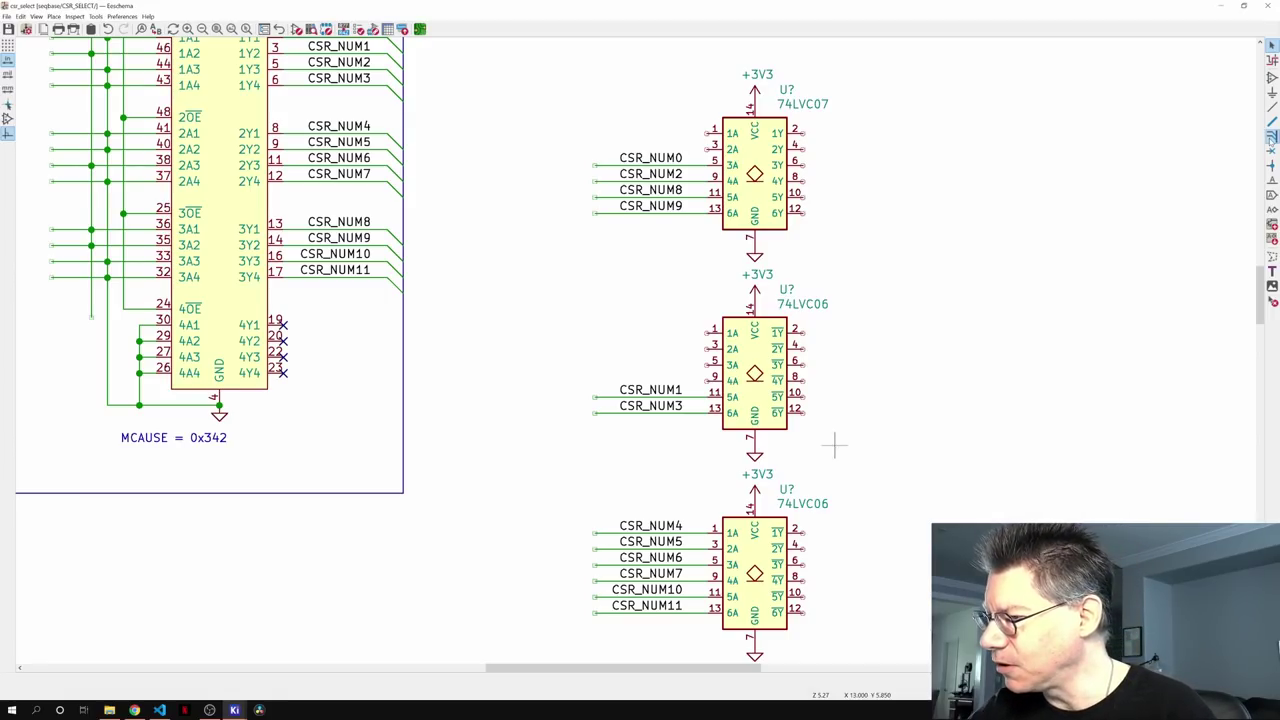
left_click(580, 152)
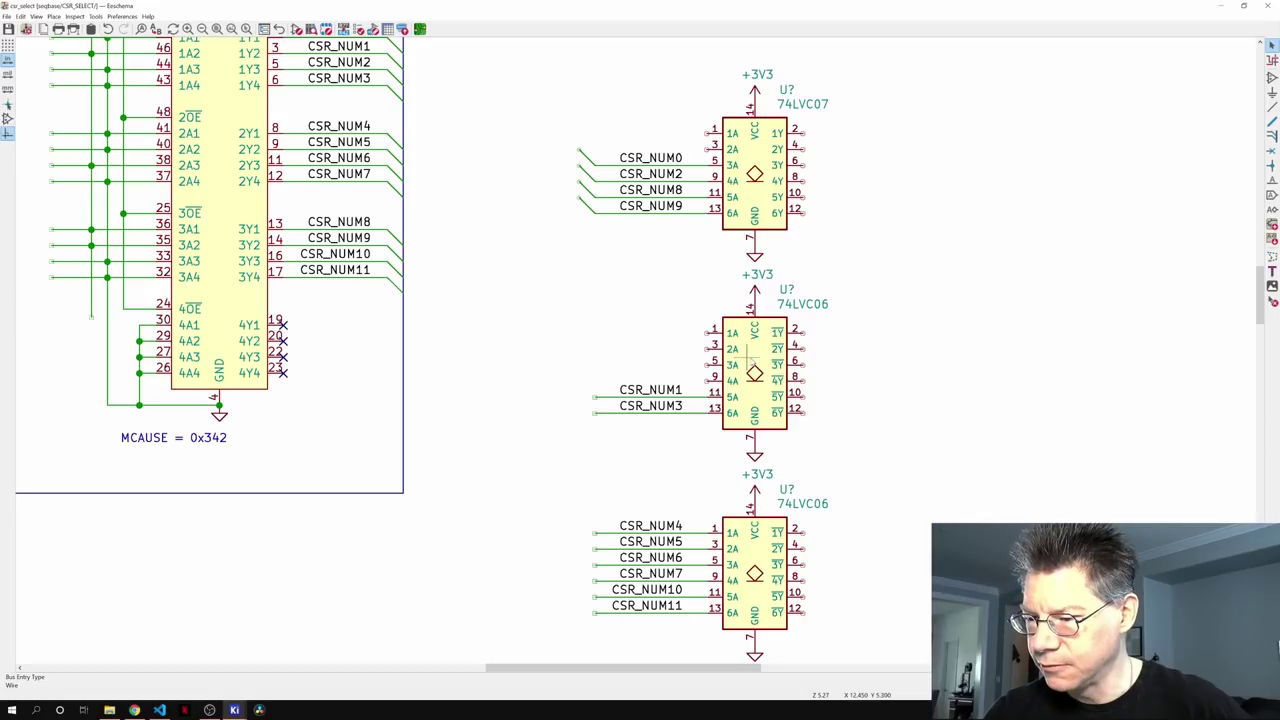
key("z")
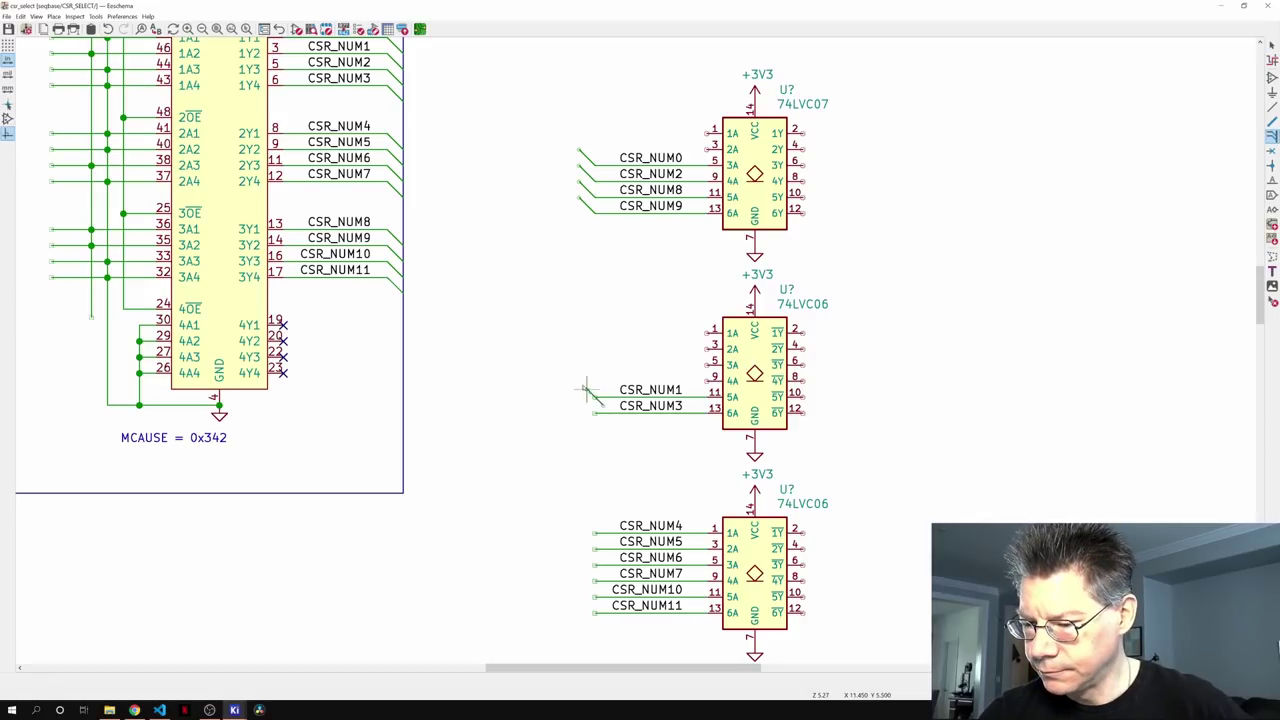
left_click(580, 383)
left_click(580, 399)
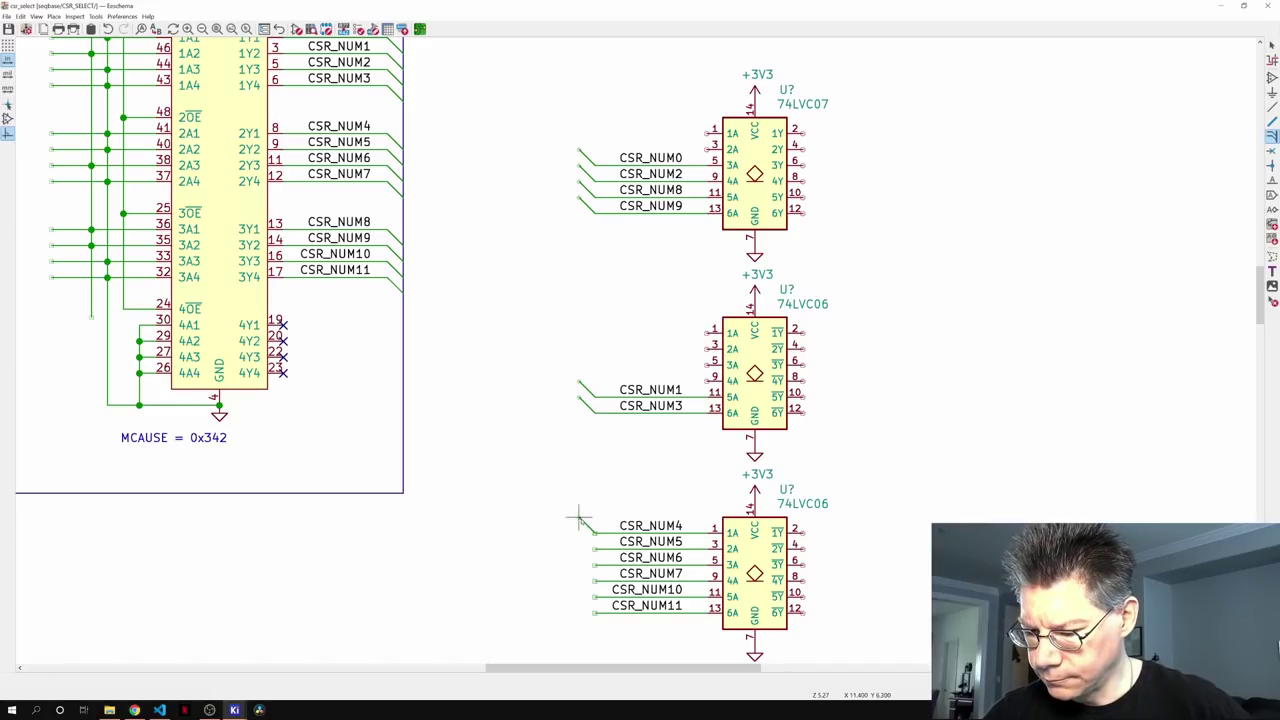
- Place wire-to-bus entries on all six input wires of the lowest 74LVC06, CSR_NUM4 through CSR_NUM11
left_click(580, 520)
key("Escape")
key("Insert")
key("Insert")
key("Insert")
key("Insert")
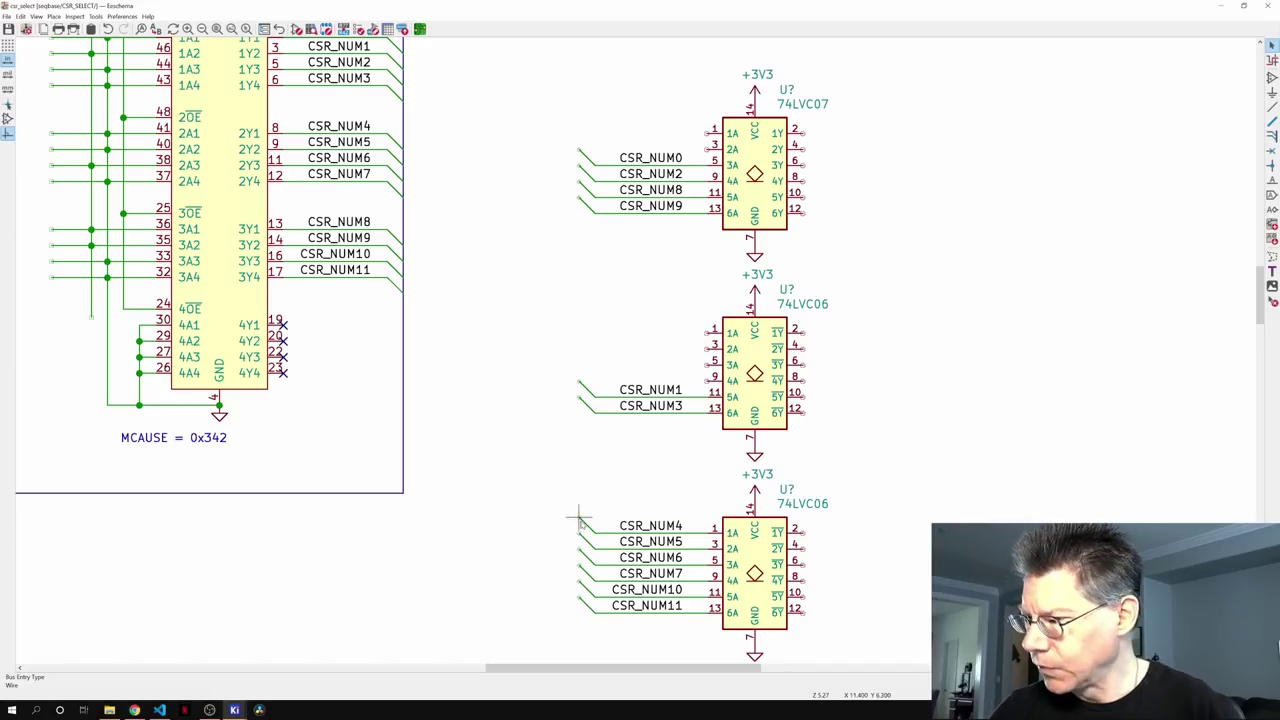
- Draw a vertical bus along the bus entries of all three chips and connect it to the corner of the MCAUSE buffer's CSR_NUM bus
key("z")
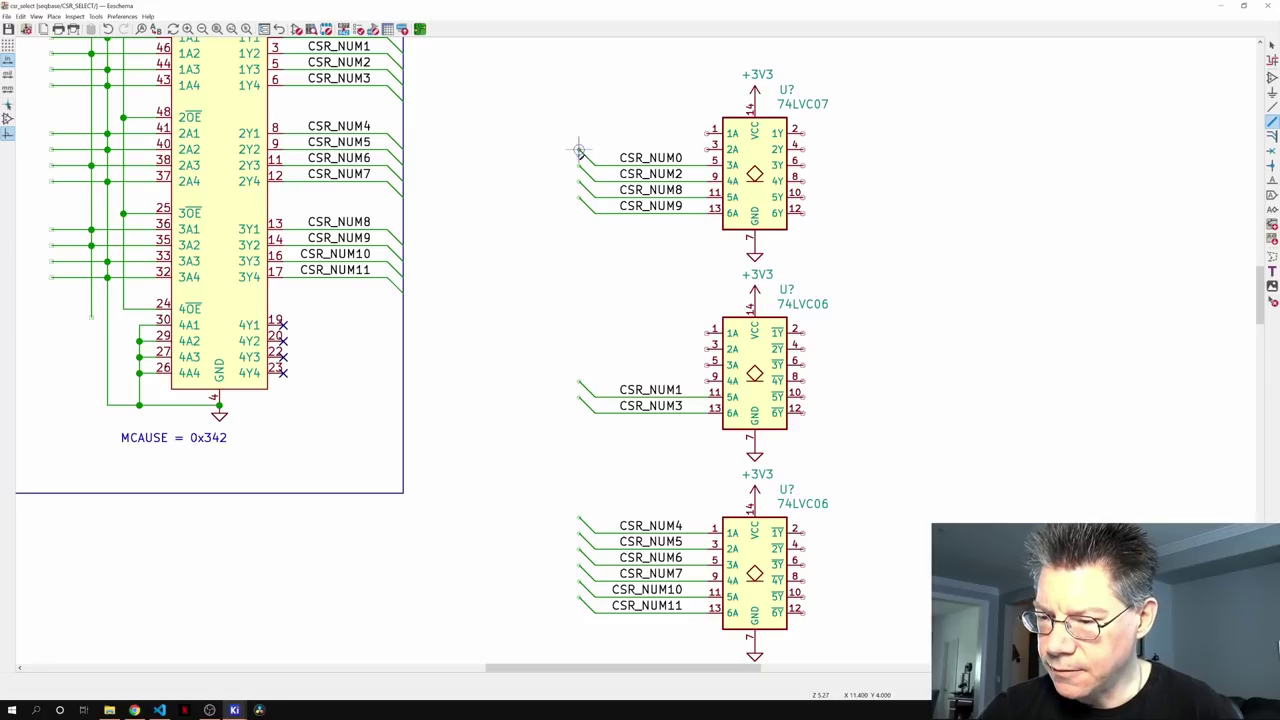
left_click(579, 150)
left_click(579, 612)
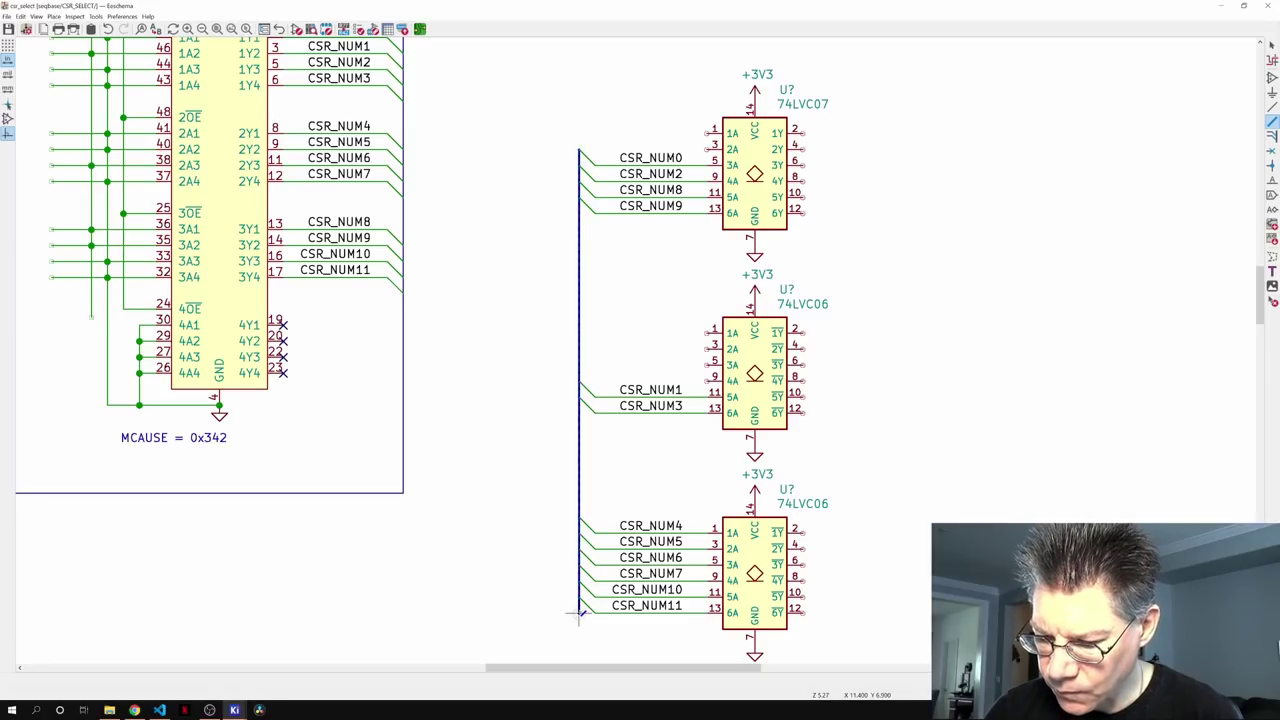
left_click(403, 492)
double_click(580, 493)
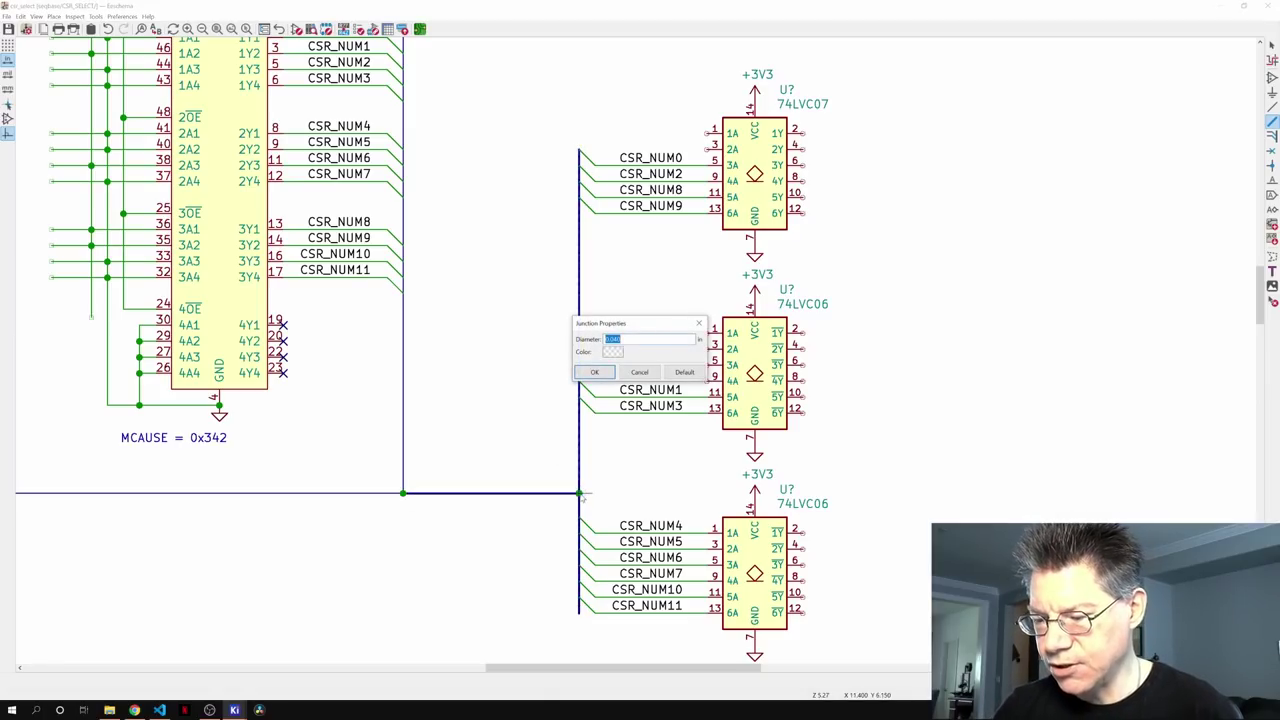
left_click(648, 372)
- Wire the unused inputs 1A and 2A of the 74LVC07 to its ground pin
middle_click_drag(891, 423, 858, 436)
key("w")
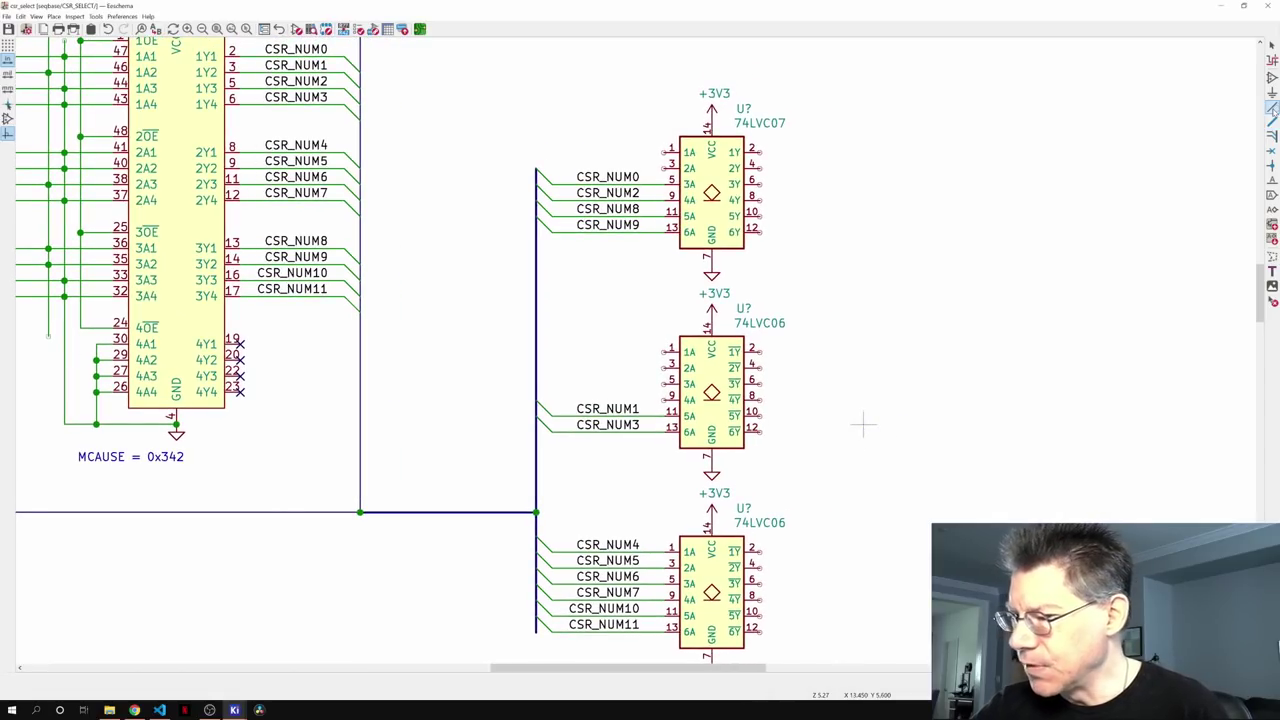
left_click(667, 152)
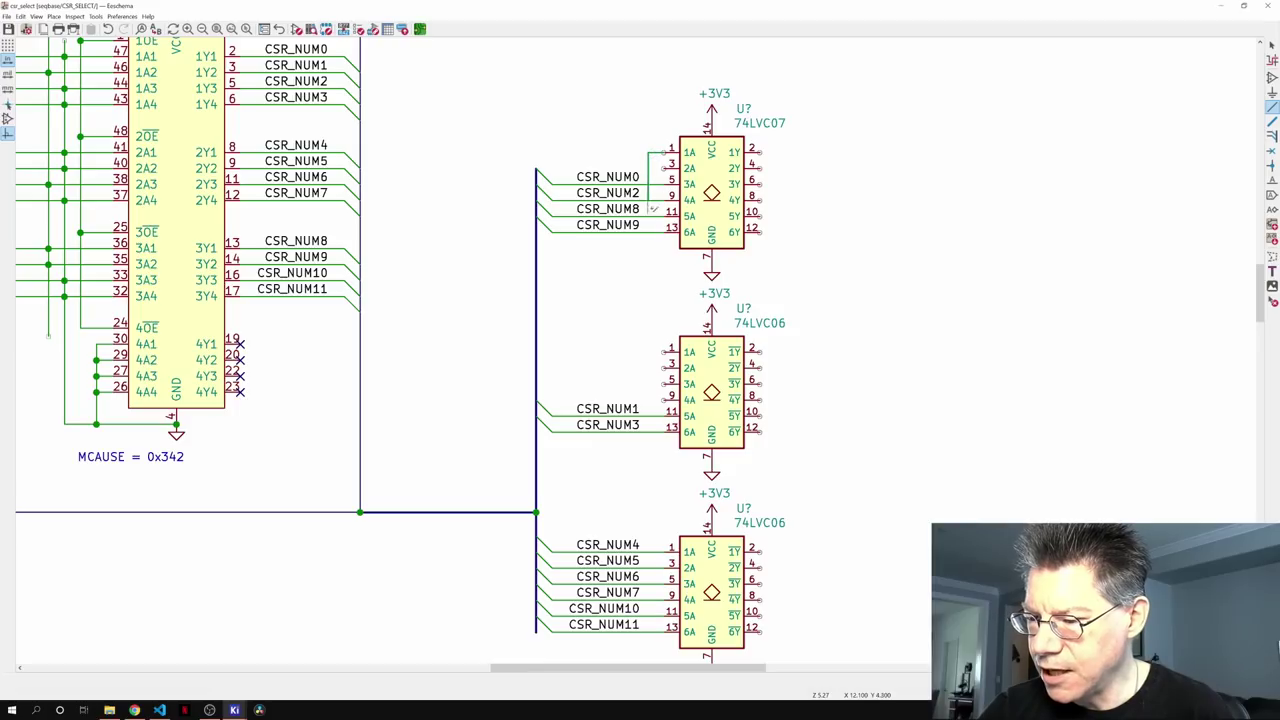
left_click(648, 263)
left_click(711, 263)
left_click(667, 168)
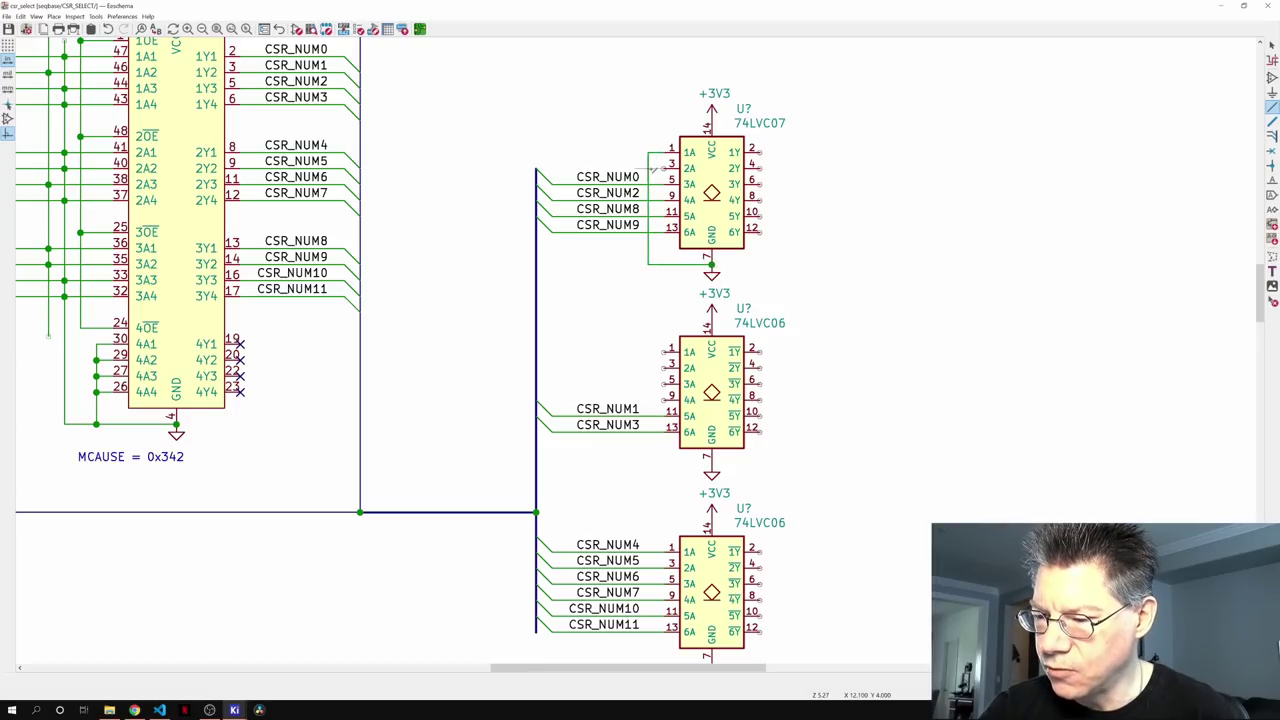
left_click(648, 168)
- Wire the unused inputs 1A to 4A of the middle 74LVC06 to its ground pin
left_click(667, 400)
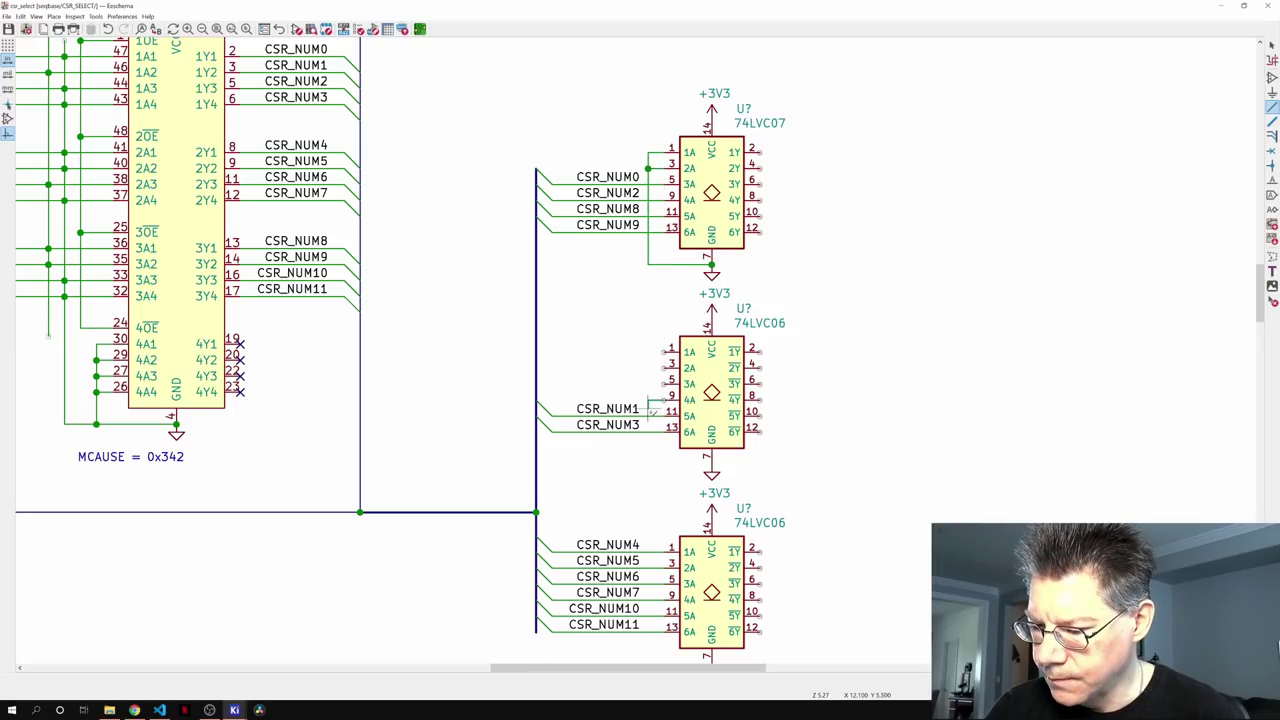
left_click(648, 462)
left_click(711, 462)
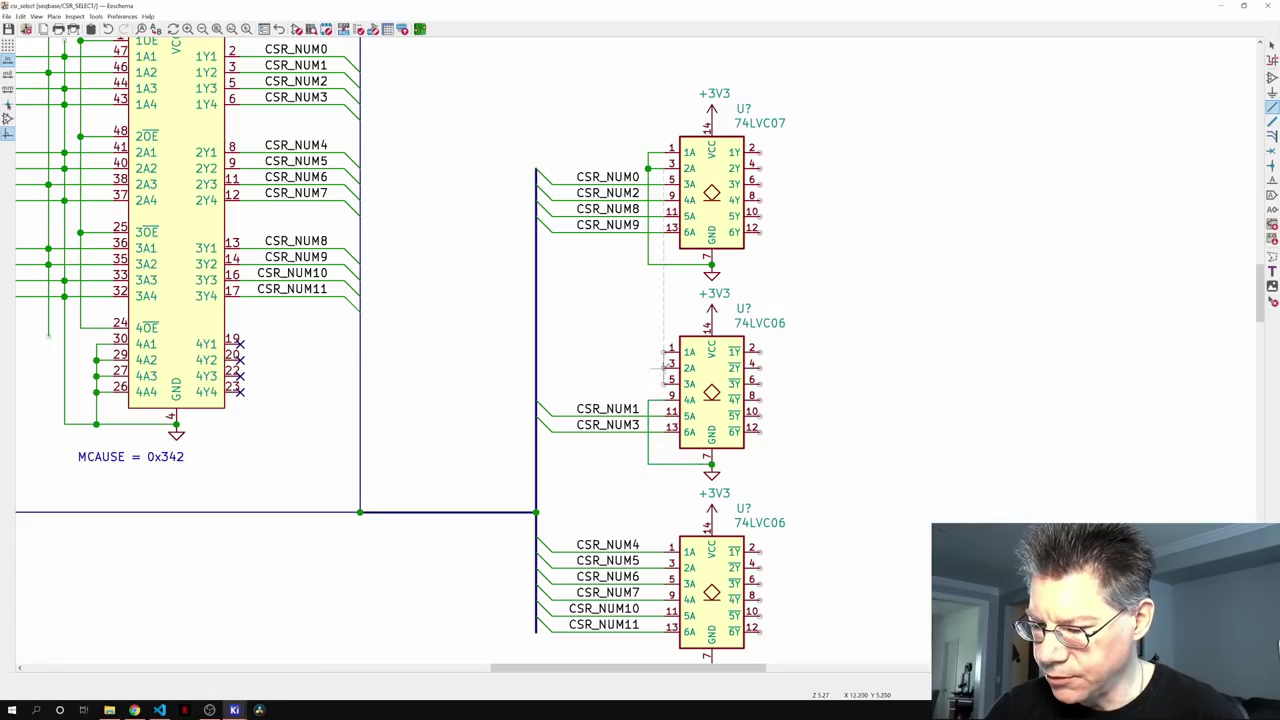
left_click(667, 352)
left_click(648, 400)
left_click(667, 368)
left_click(648, 368)
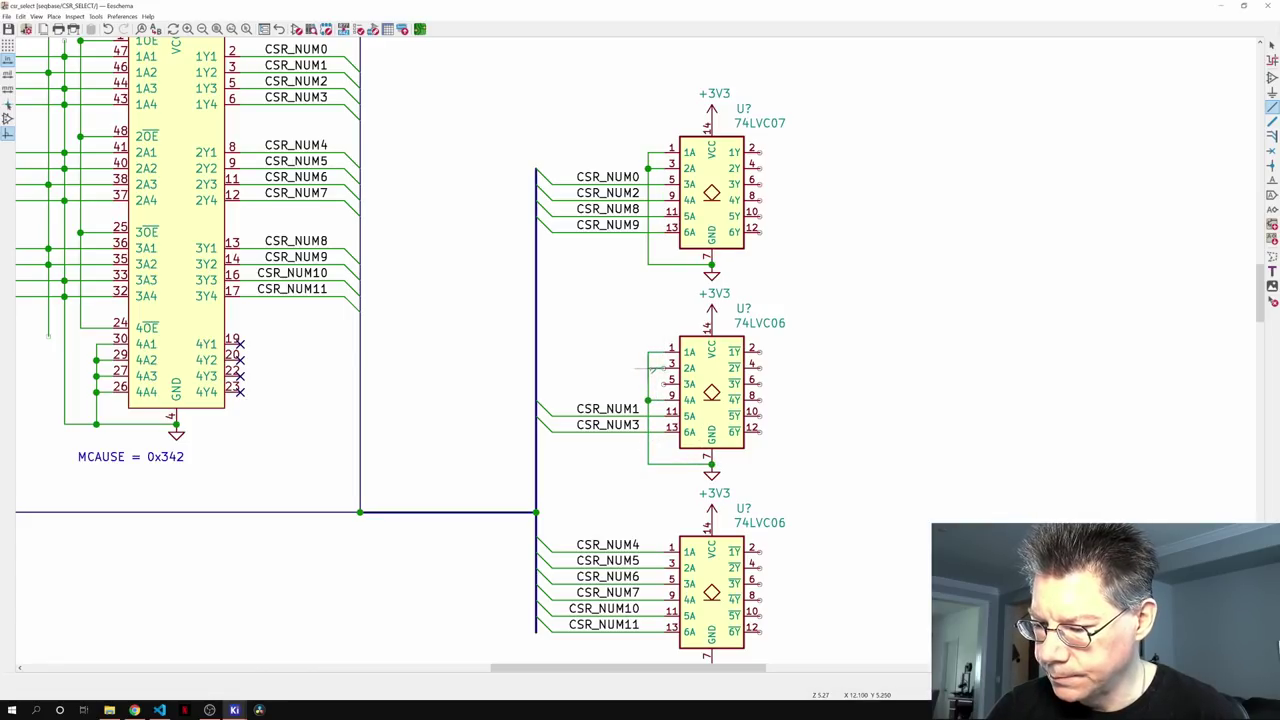
left_click(667, 384)
left_click(648, 384)
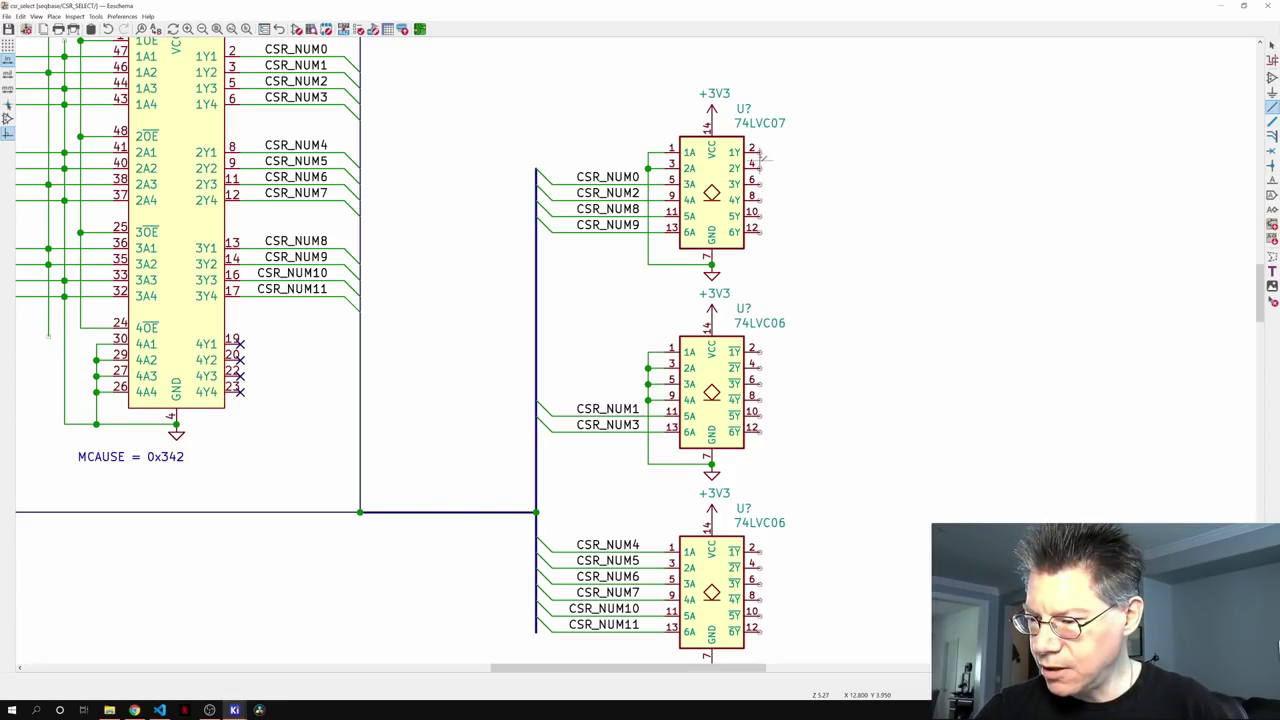
- Place no-connect flags on the unused outputs 1Y and 2Y of the 74LVC07 and 1Y to 4Y of the middle 74LVC06
key("q")
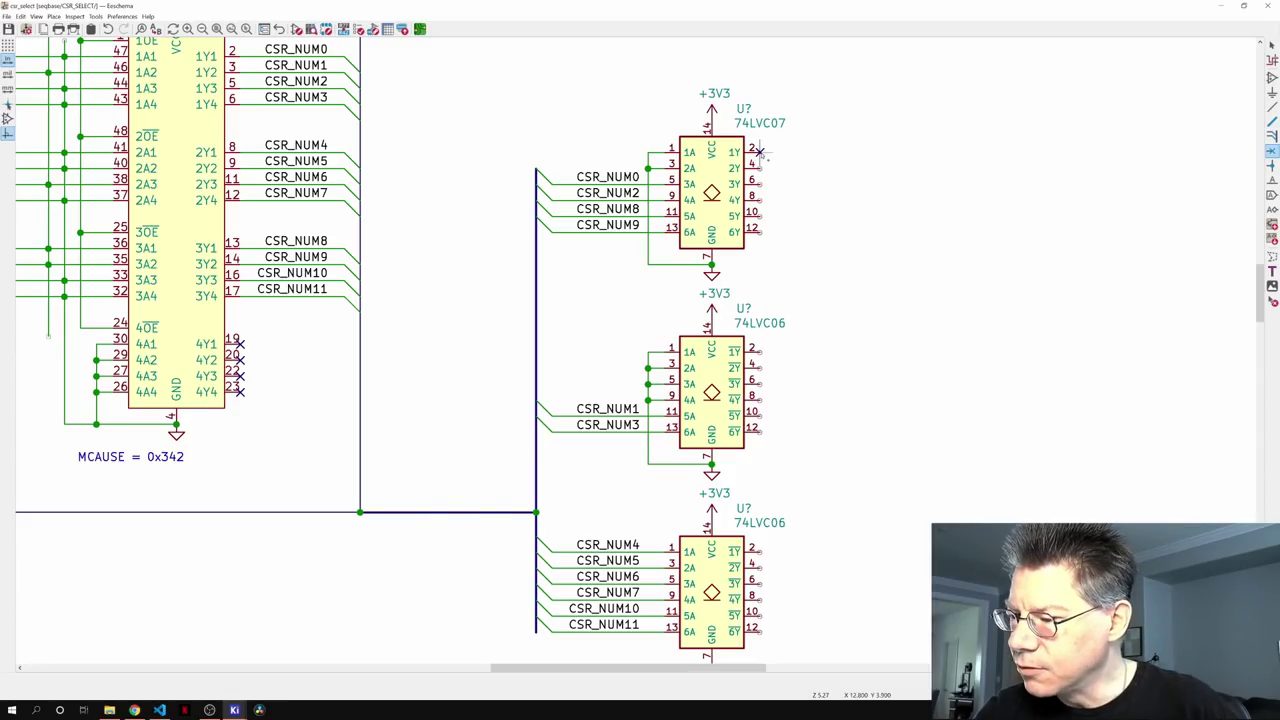
left_click(760, 152)
left_click(760, 168)
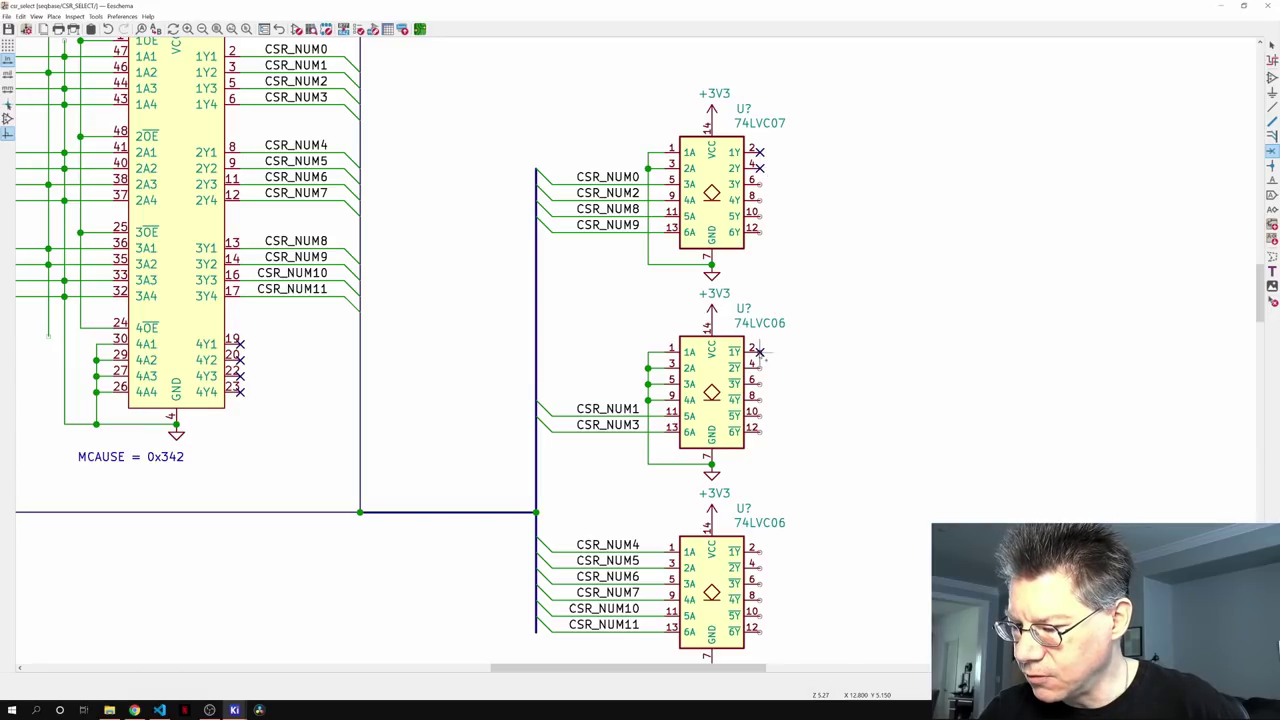
left_click(760, 352)
left_click(760, 368)
left_click(760, 384)
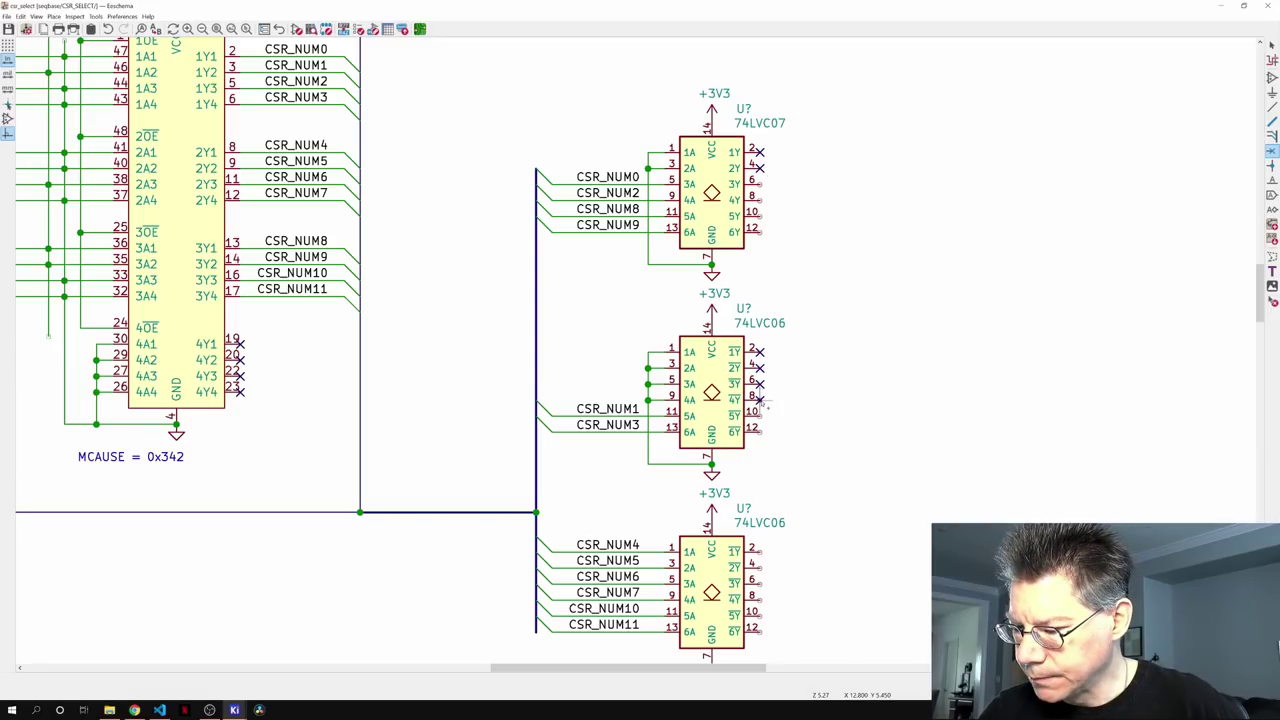
- Draw a common output wire from 3Y of the 74LVC07 down past the middle chip to 6Y of the lowest 74LVC06
scroll(851, 409, "down", 1)
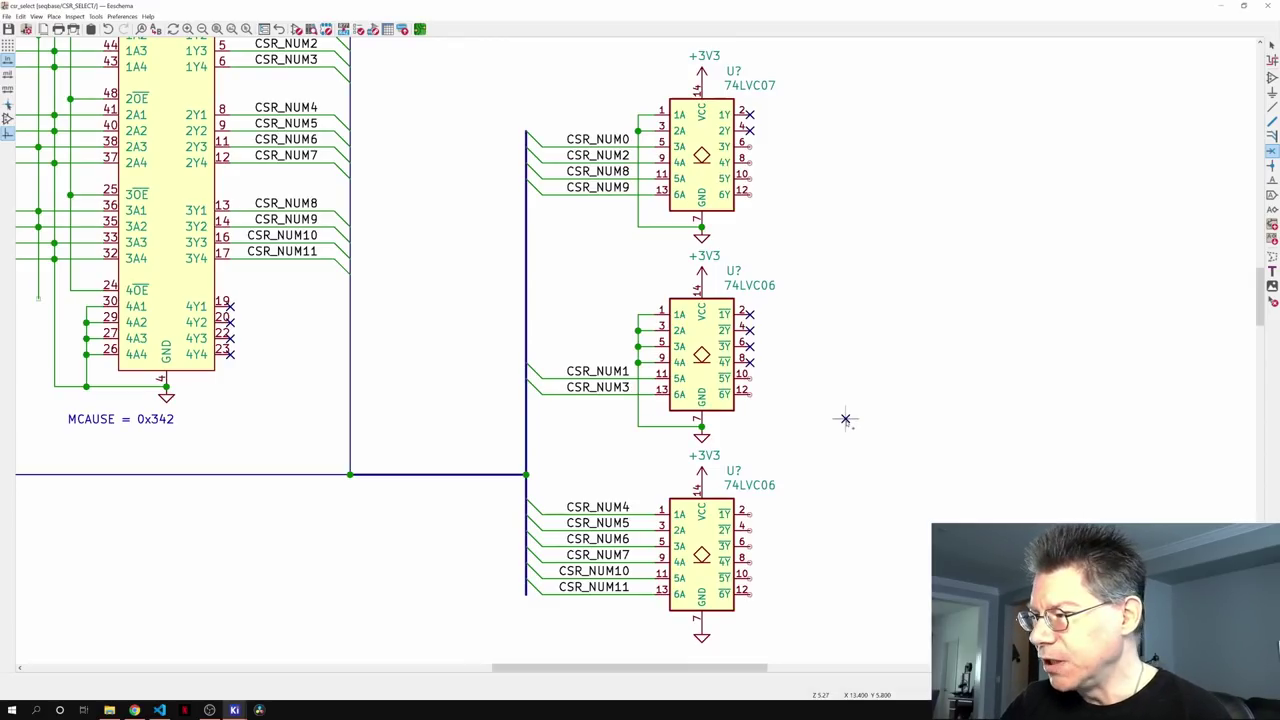
key("w")
left_click(751, 146)
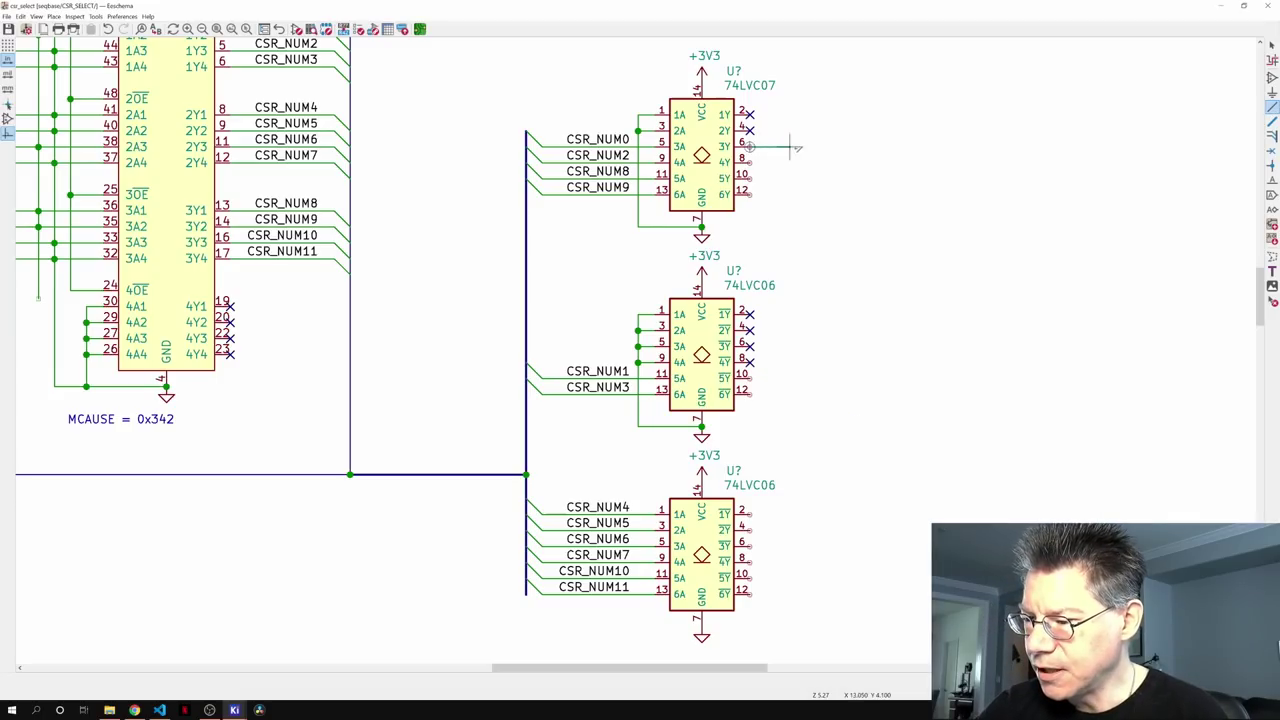
left_click(814, 146)
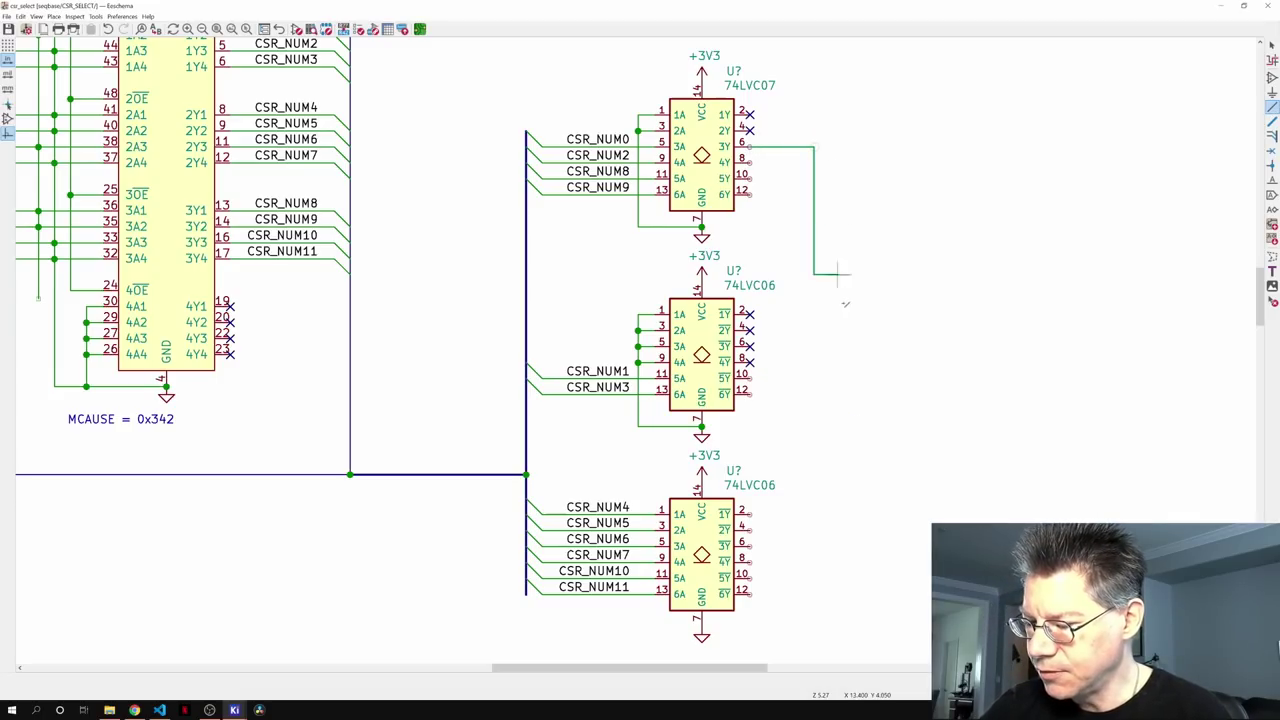
left_click(752, 592)
- Wire outputs 1Y to 5Y of the lowest 74LVC06 to the common vertical output wire
left_click(751, 514)
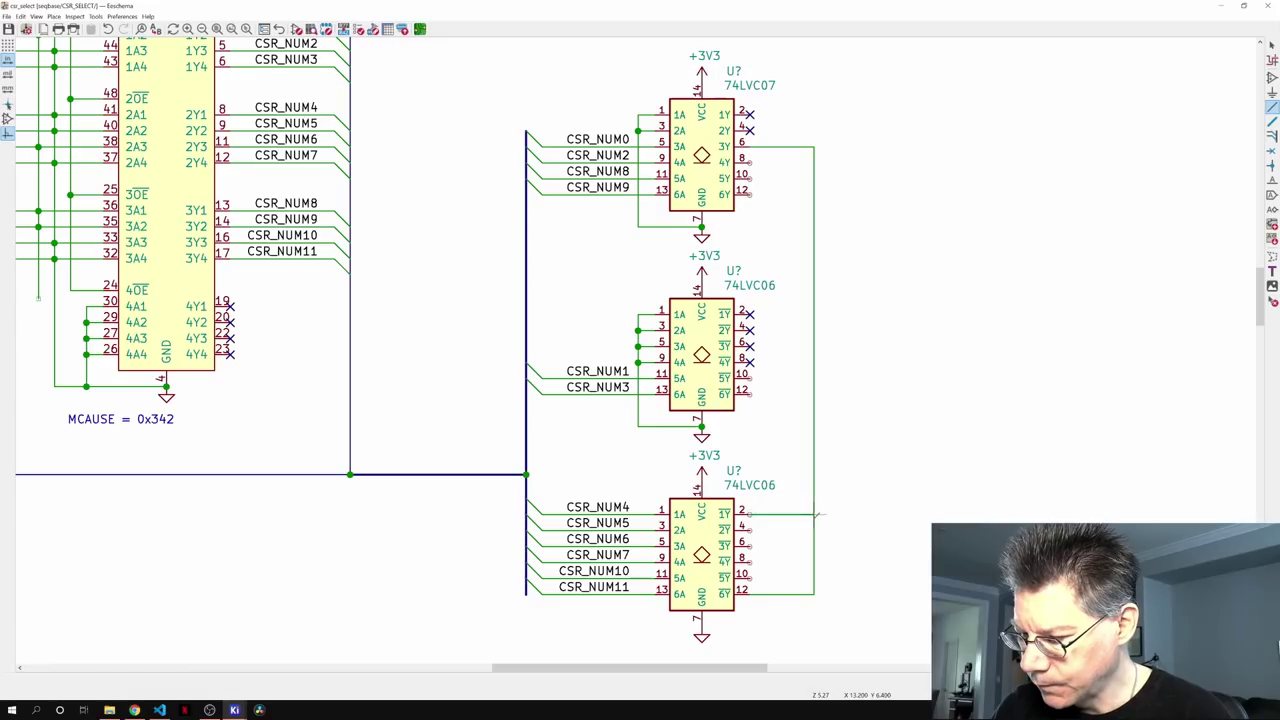
left_click(814, 514)
key("Insert")
key("Insert")
key("Insert")
key("Insert")
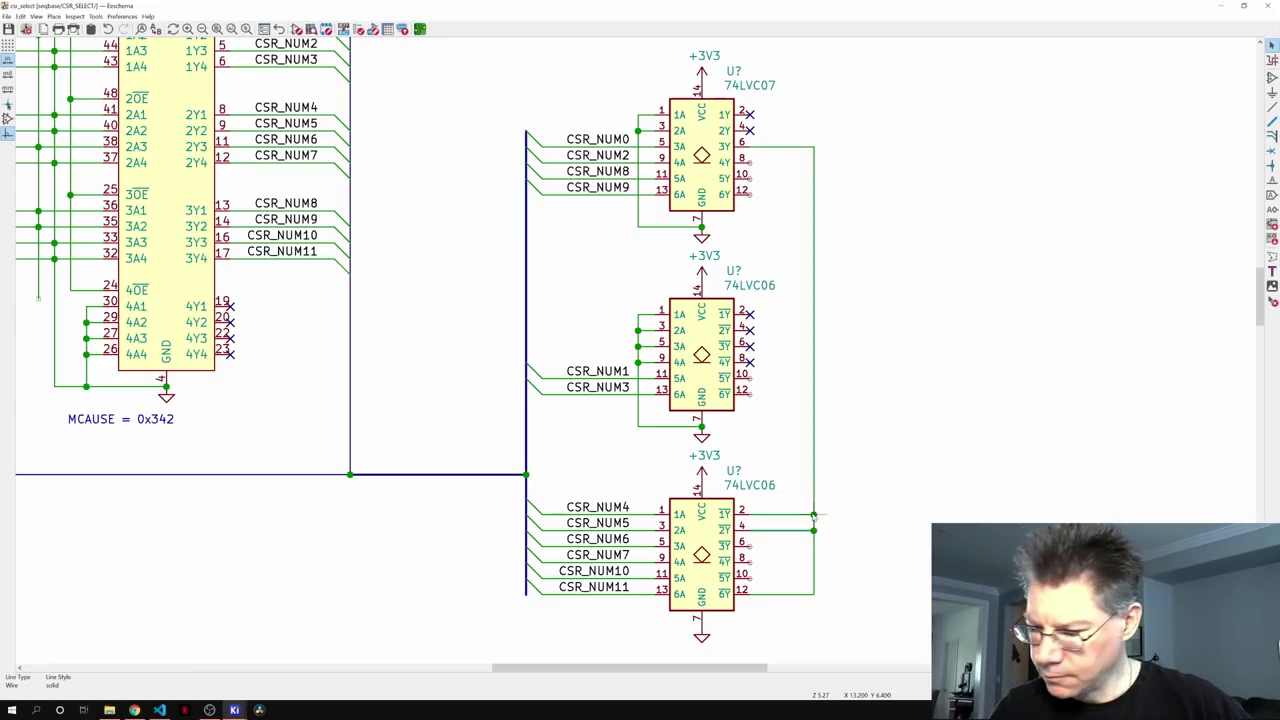
- Wire outputs 5Y and 6Y of the middle 74LVC06 and 4Y to 6Y of the 74LVC07 to the common output wire
left_click(750, 378)
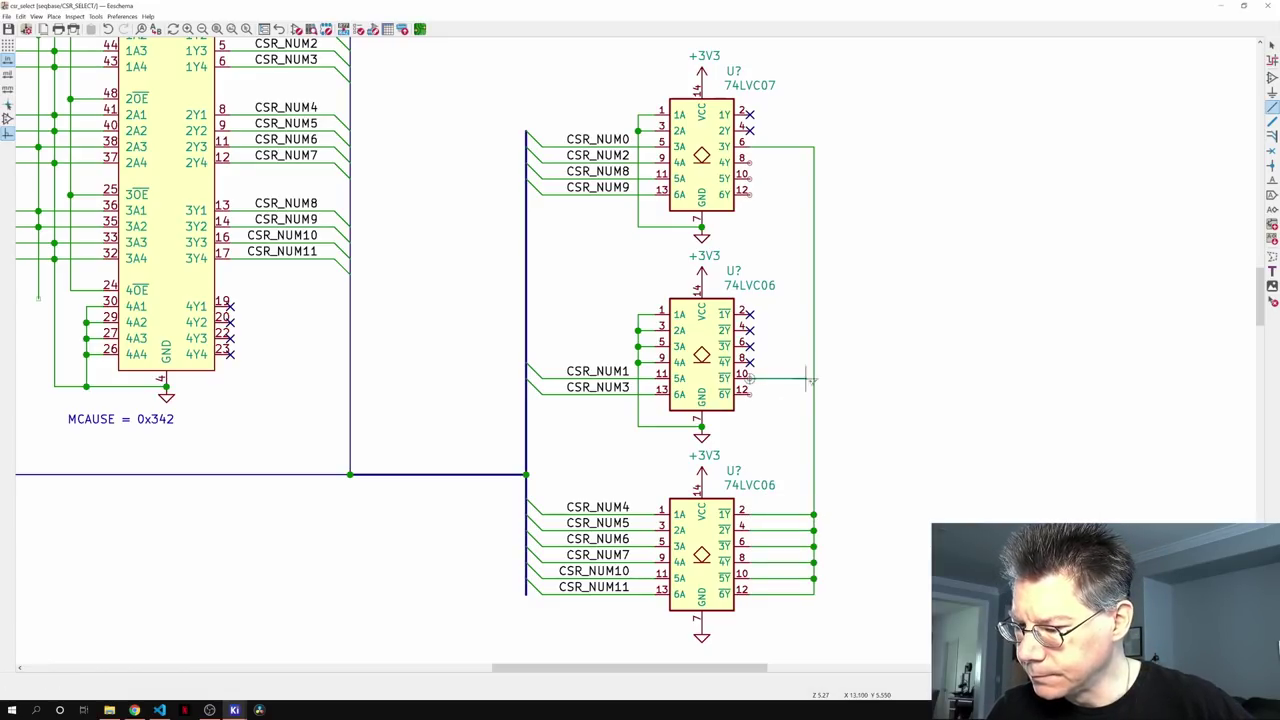
left_click(814, 378)
key("Insert")
left_click(751, 162)
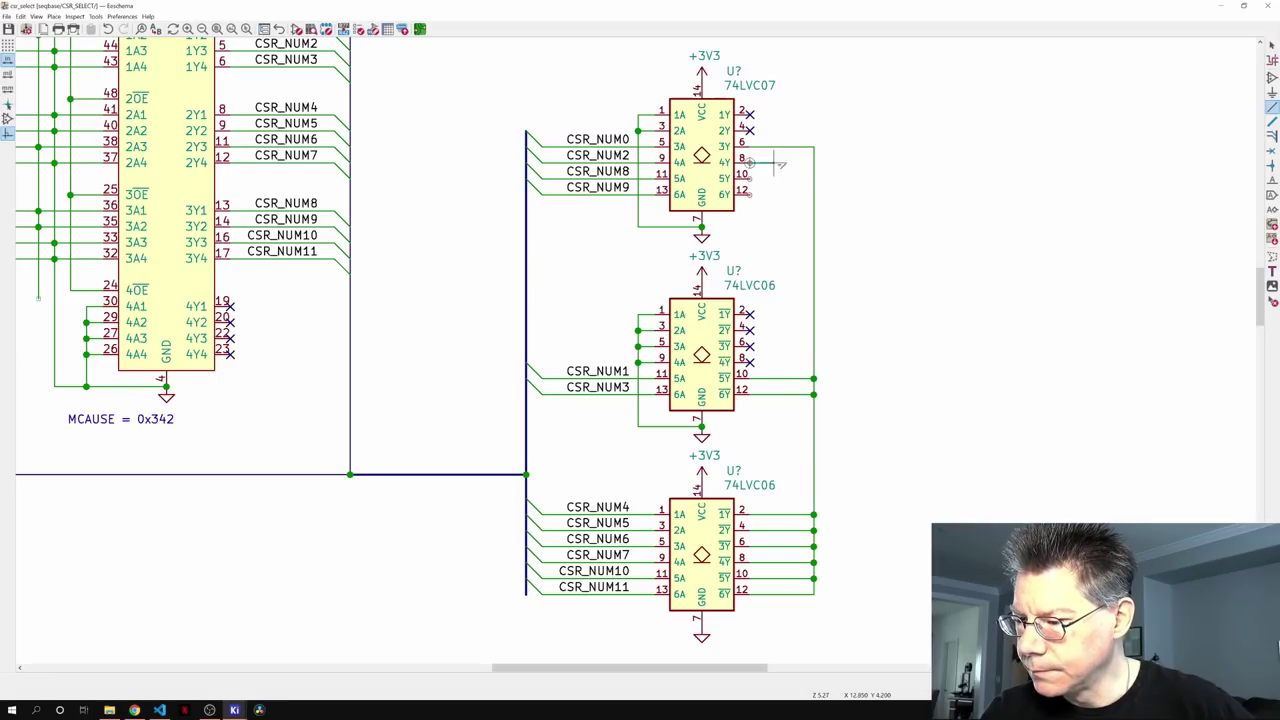
left_click(814, 162)
key("Insert")
key("Insert")
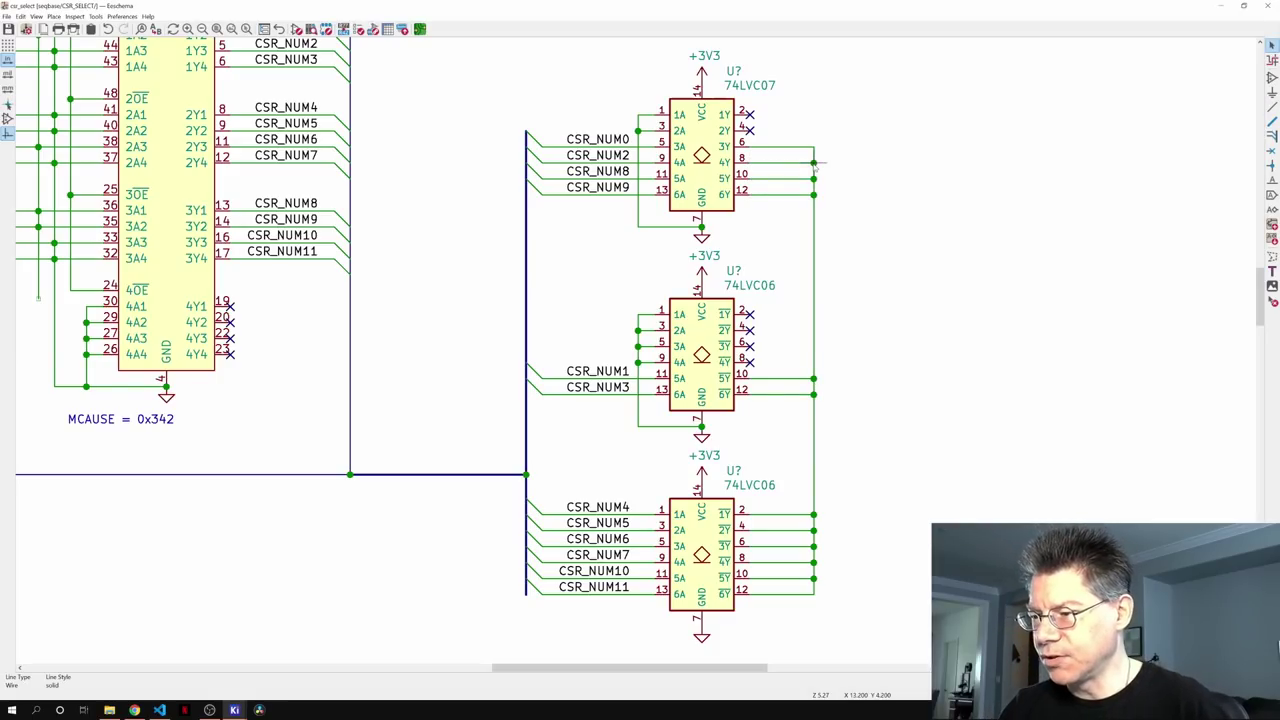
- Extend the common output wire upward from the 74LVC07's 3Y corner to just above the chip's +3V3 symbol
middle_click_drag(903, 363, 853, 540)
key("w")
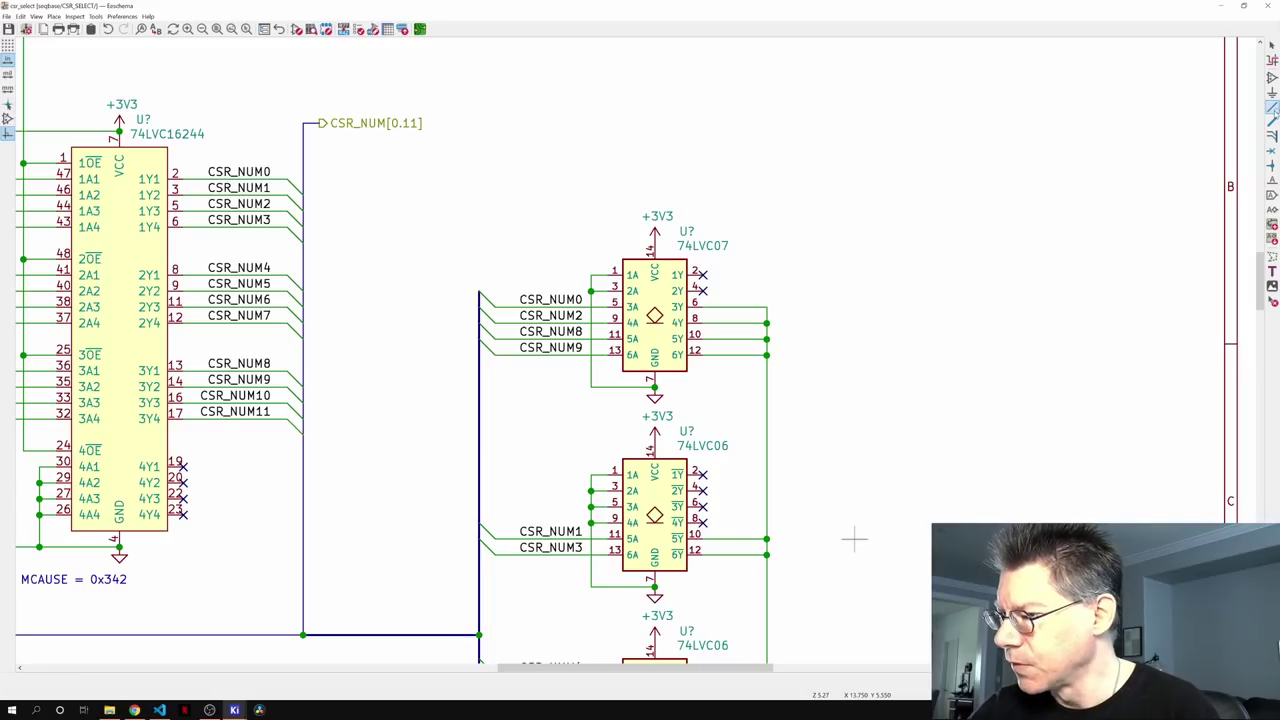
left_click(766, 307)
double_click(767, 193)
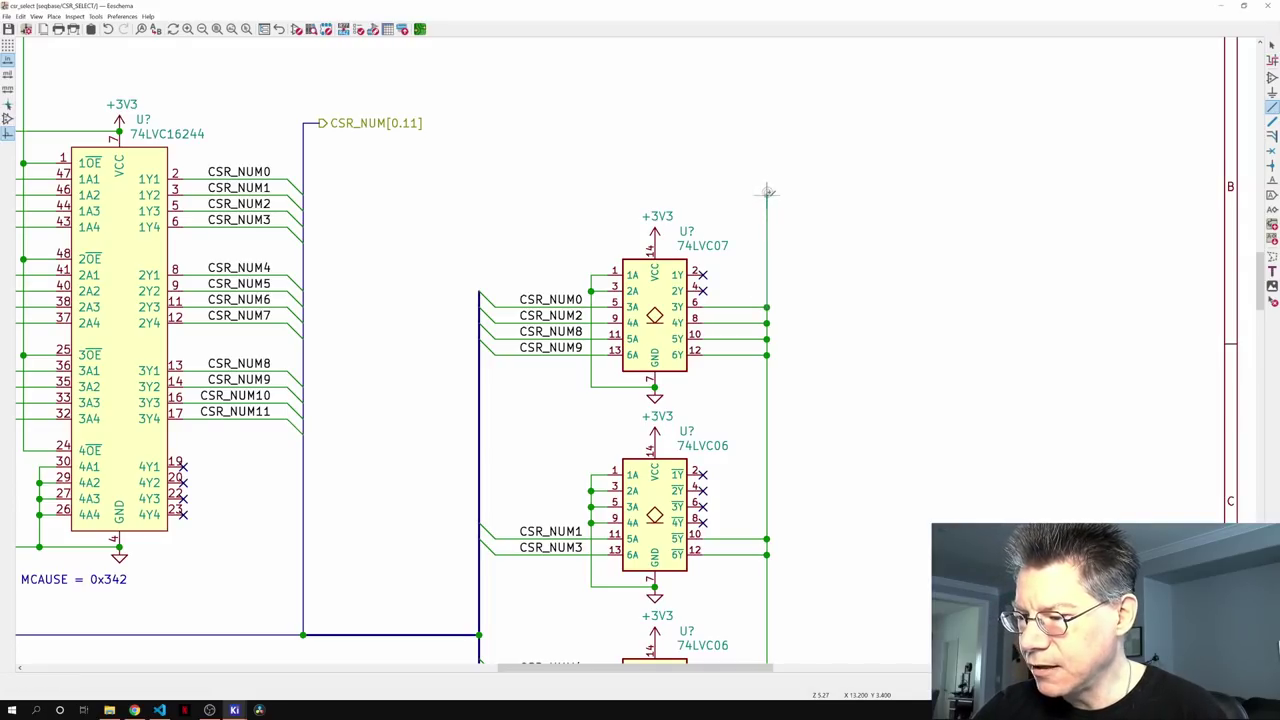
- Copy the upper 10k pull-up resistor with its +3V3 symbol from the BAD_INSTR sheet
middle_click_drag(843, 294, 882, 325)
left_click(279, 29)
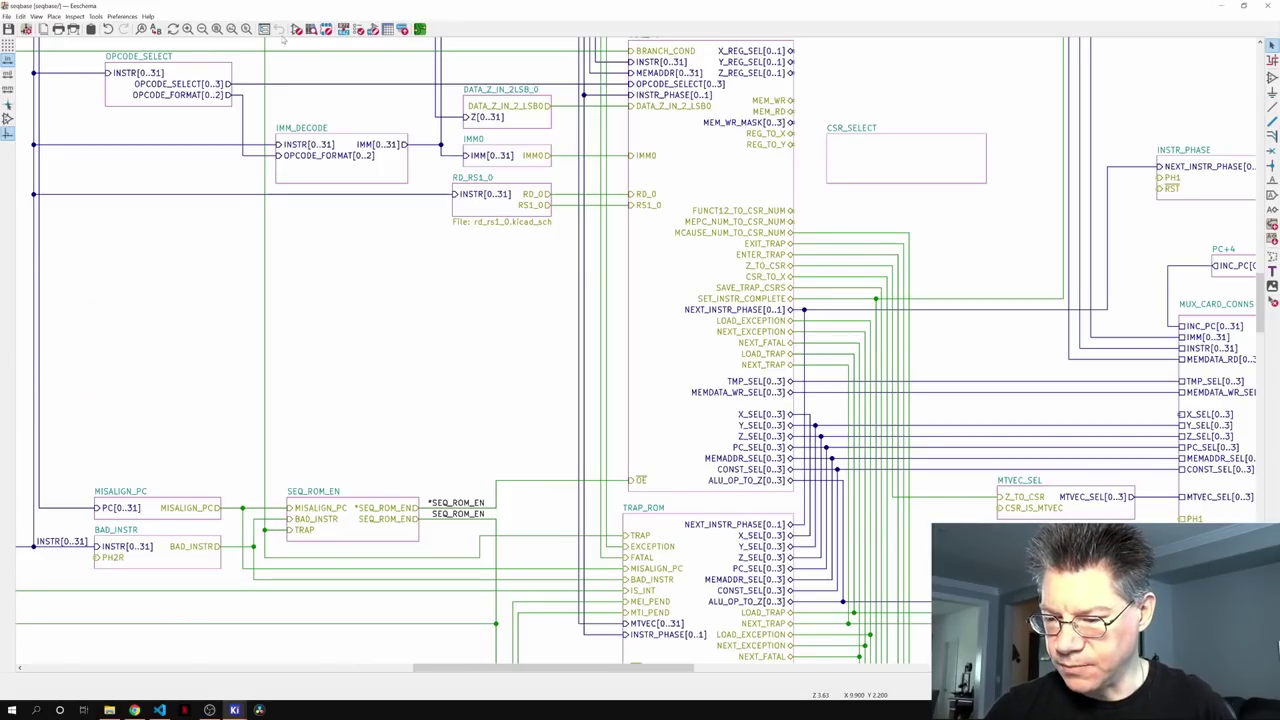
middle_click_drag(398, 447, 843, 377)
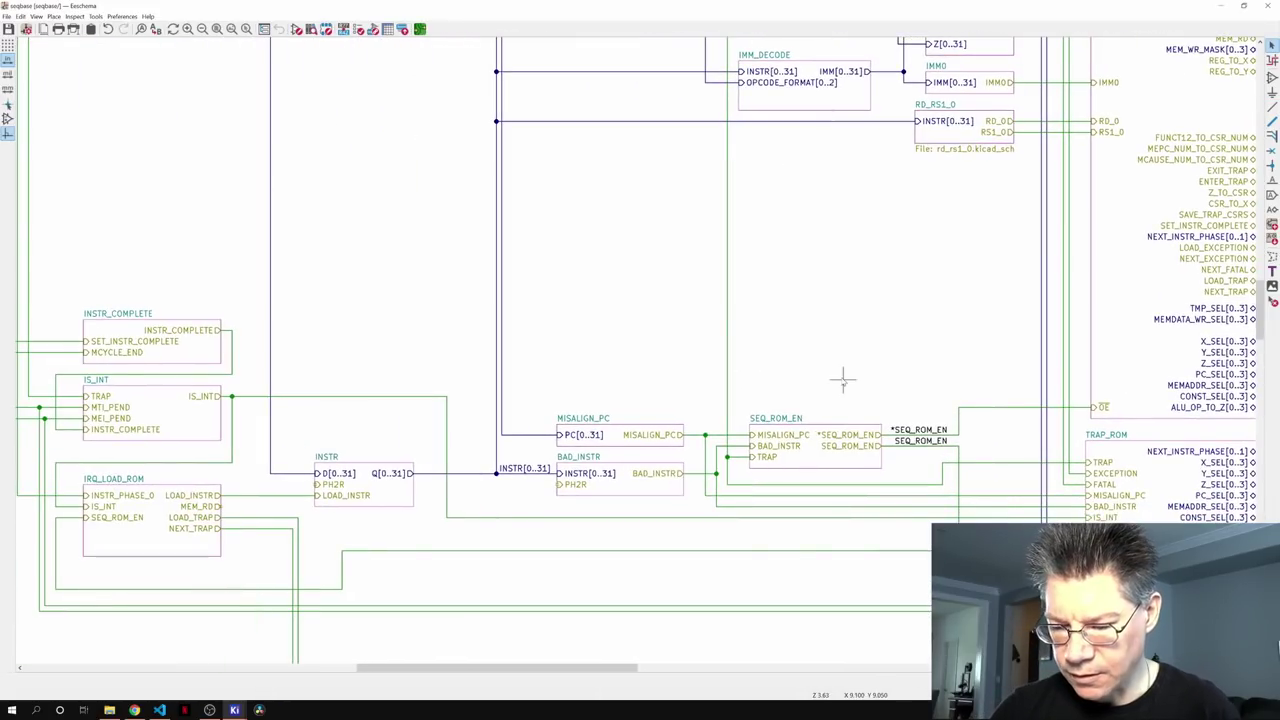
double_click(624, 487)
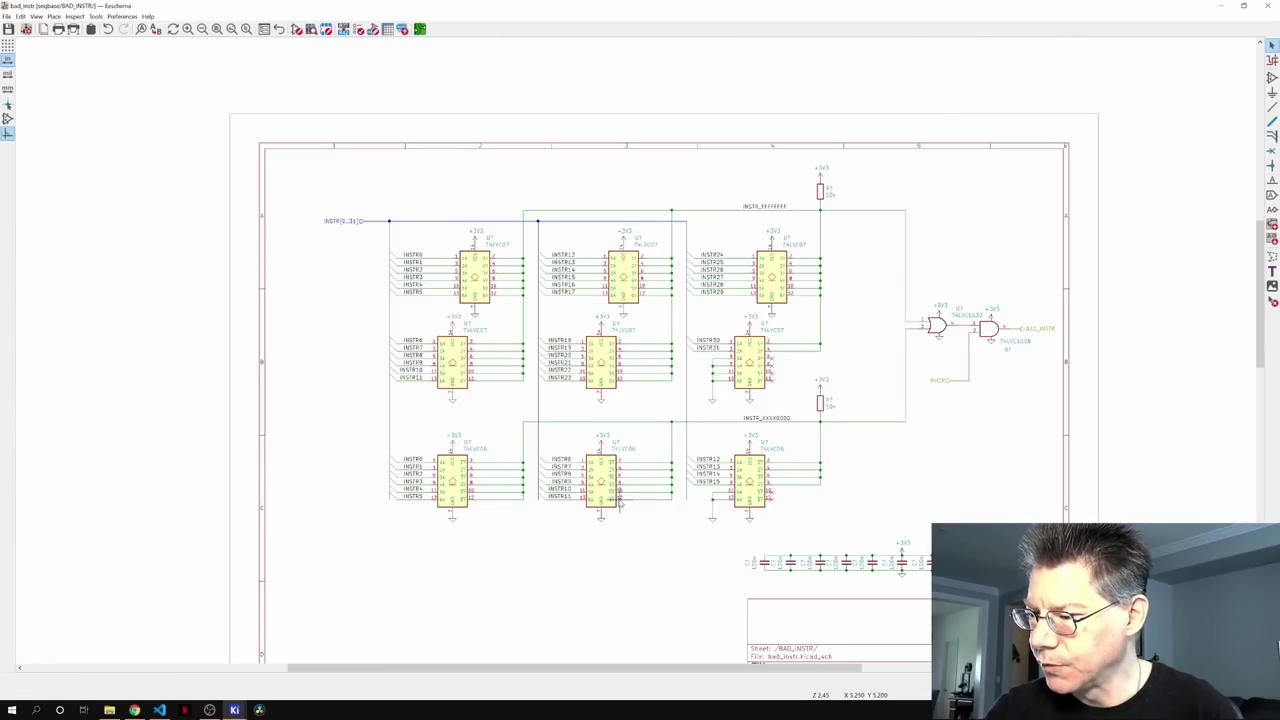
key("m")
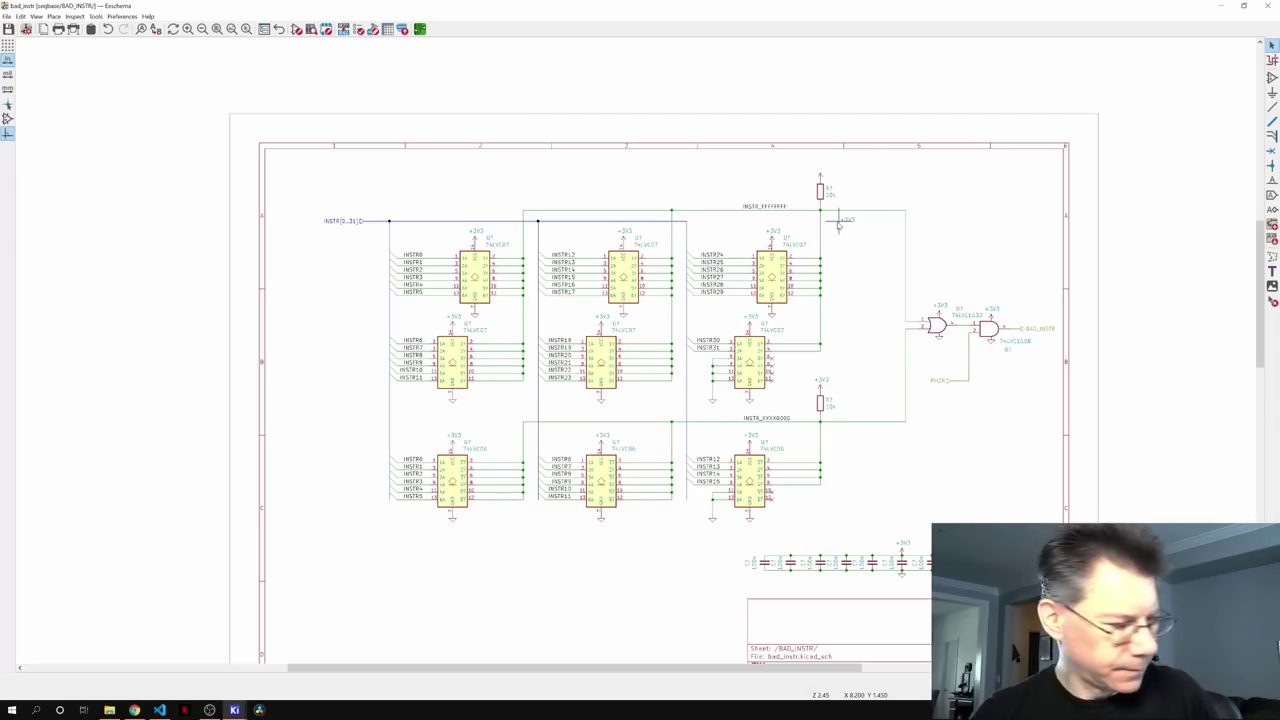
left_click(806, 168)
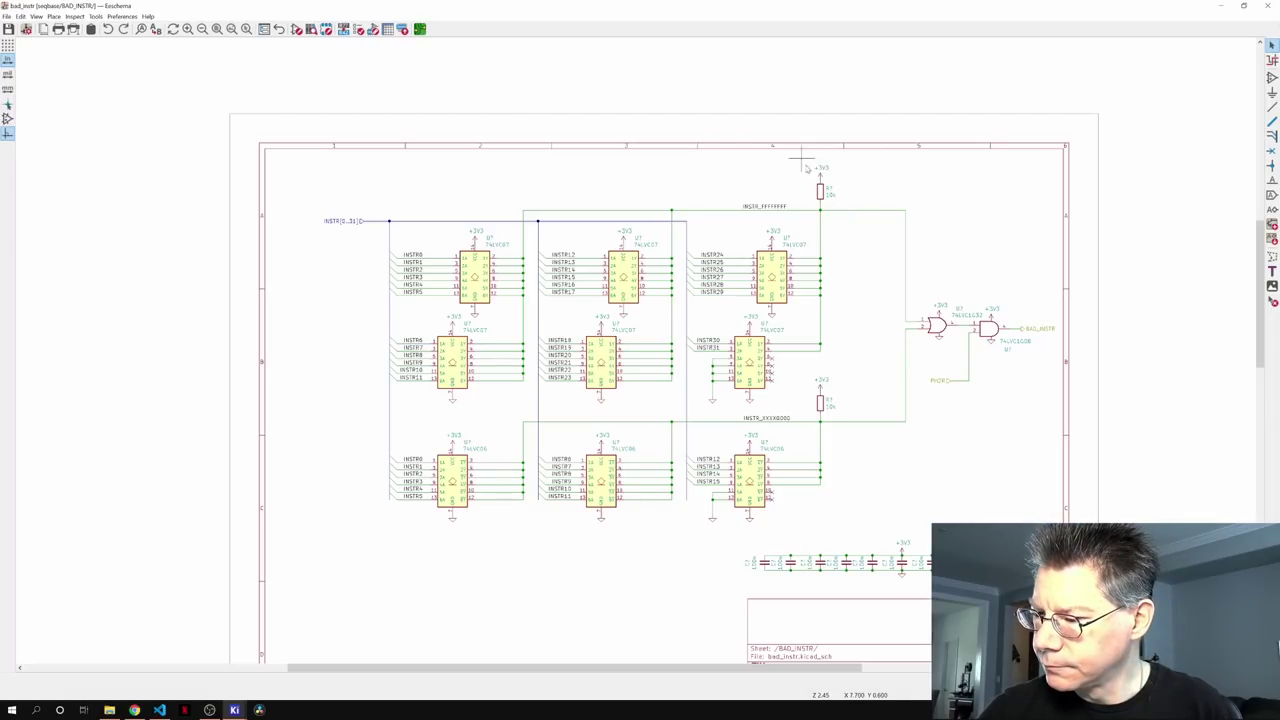
left_click_drag(806, 168, 839, 222)
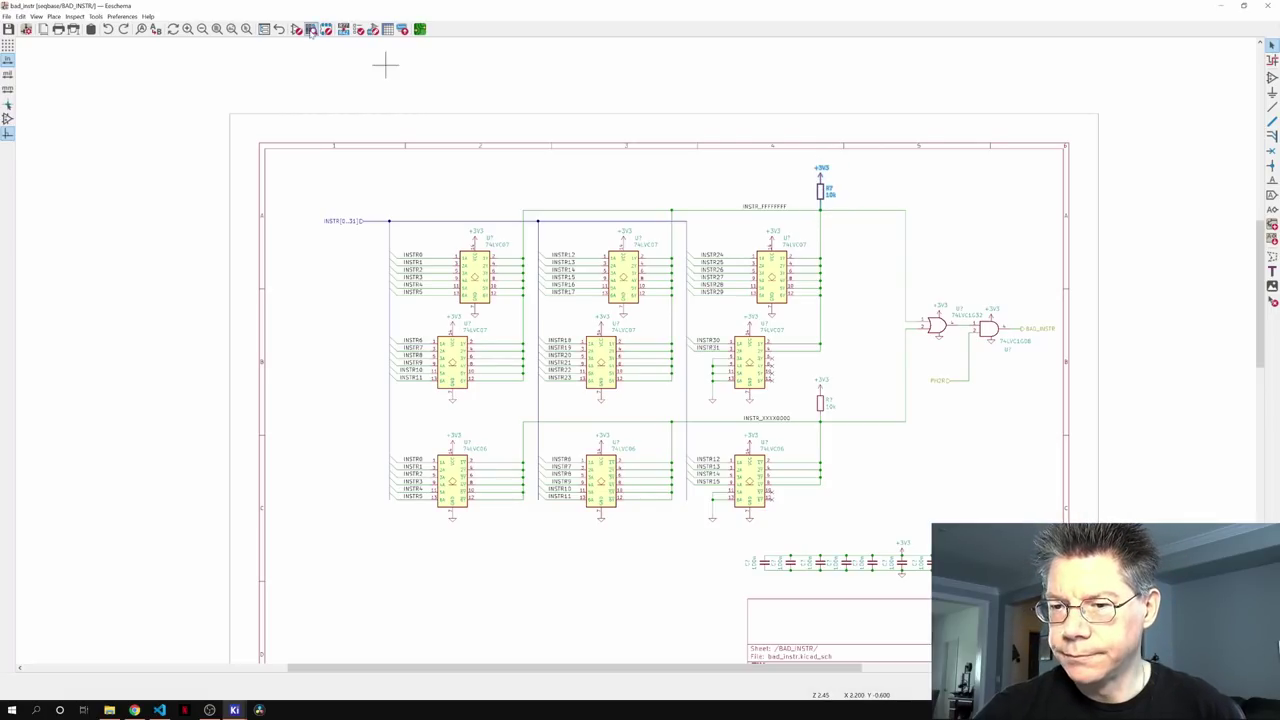
- Return to the CSR_SELECT sheet and paste the 10k pull-up with +3V3 onto the upper end of the common output wire
left_click(280, 29)
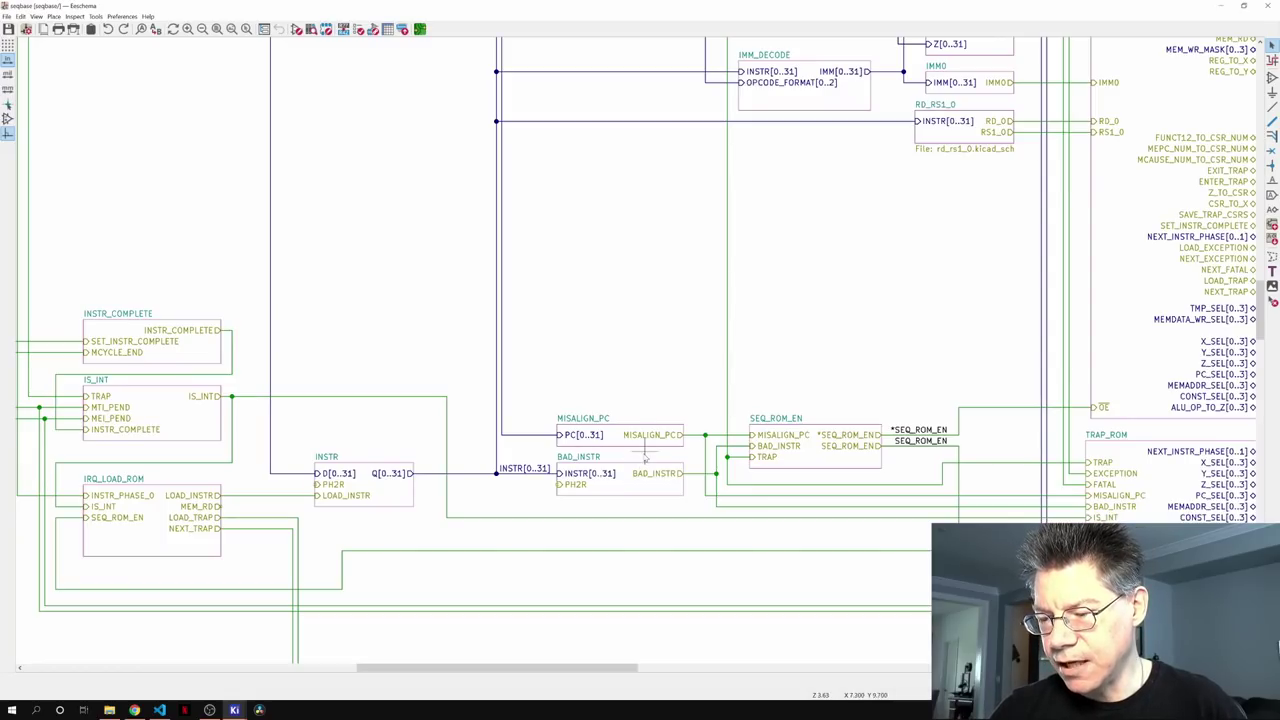
scroll(934, 391, "right", 10)
scroll(815, 285, "up", 4)
double_click(815, 285)
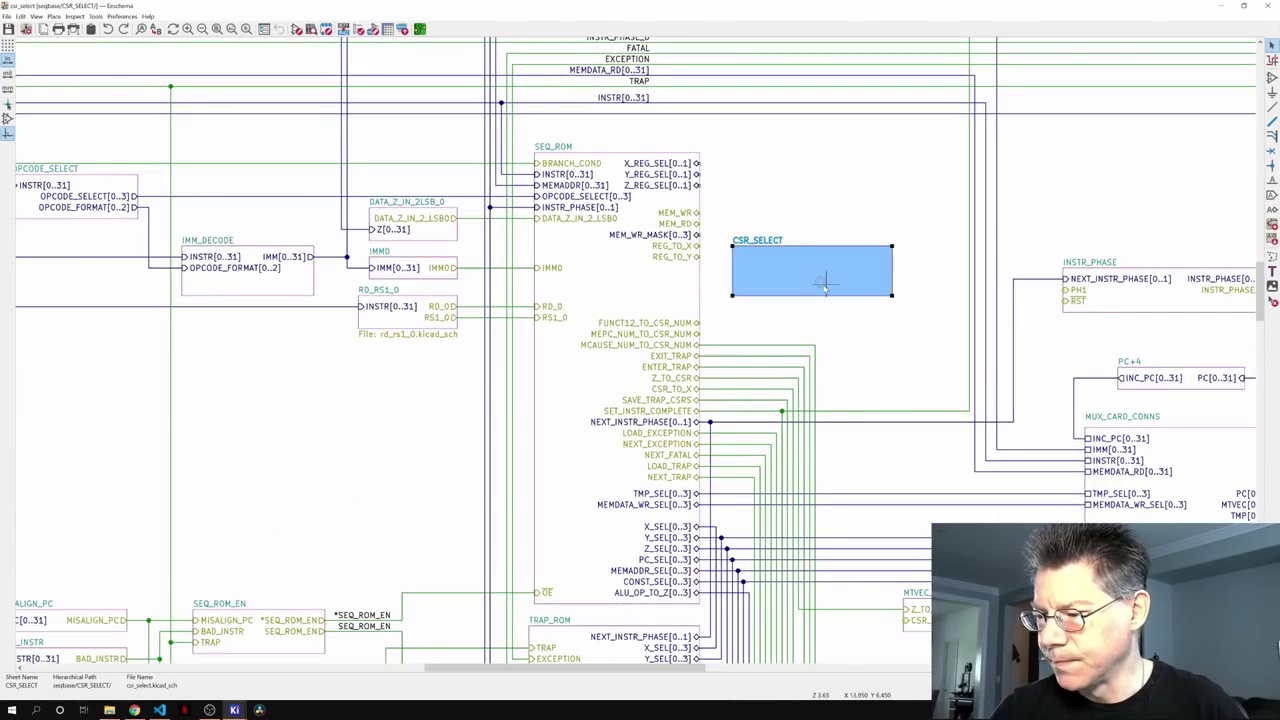
scroll(705, 468, "up", 2)
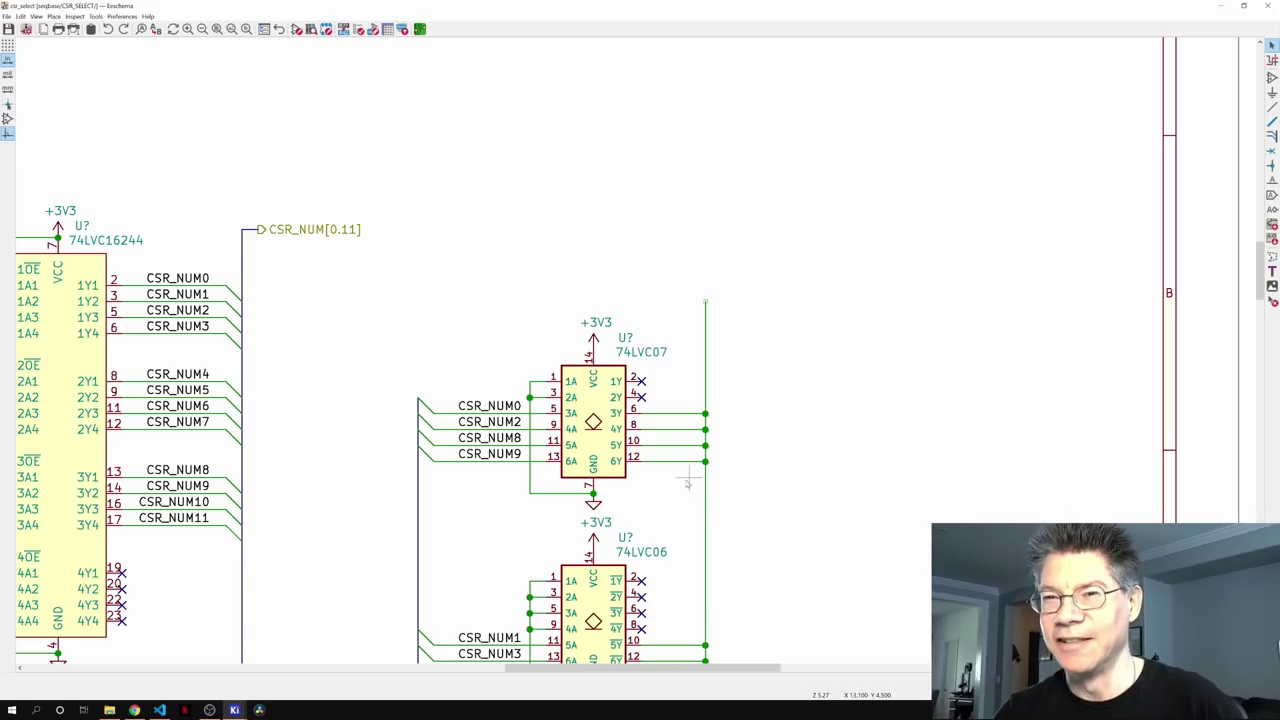
key("ctrl+v")
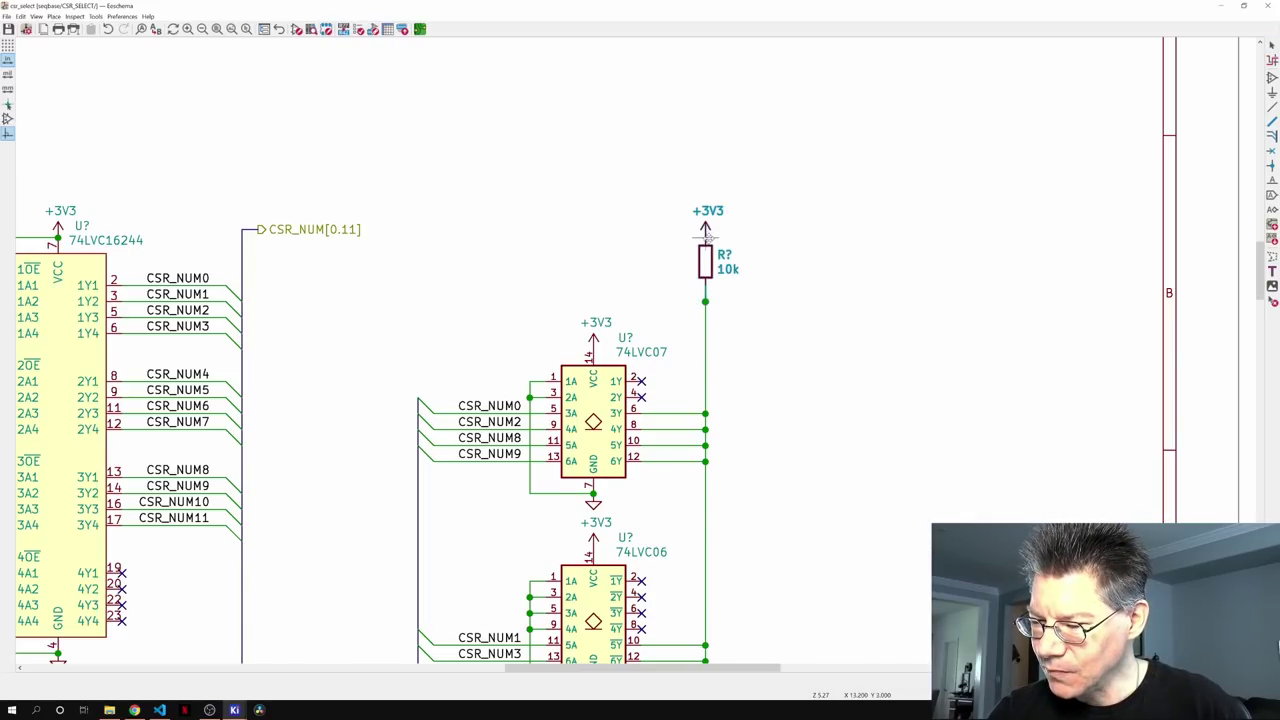
left_click(706, 236)
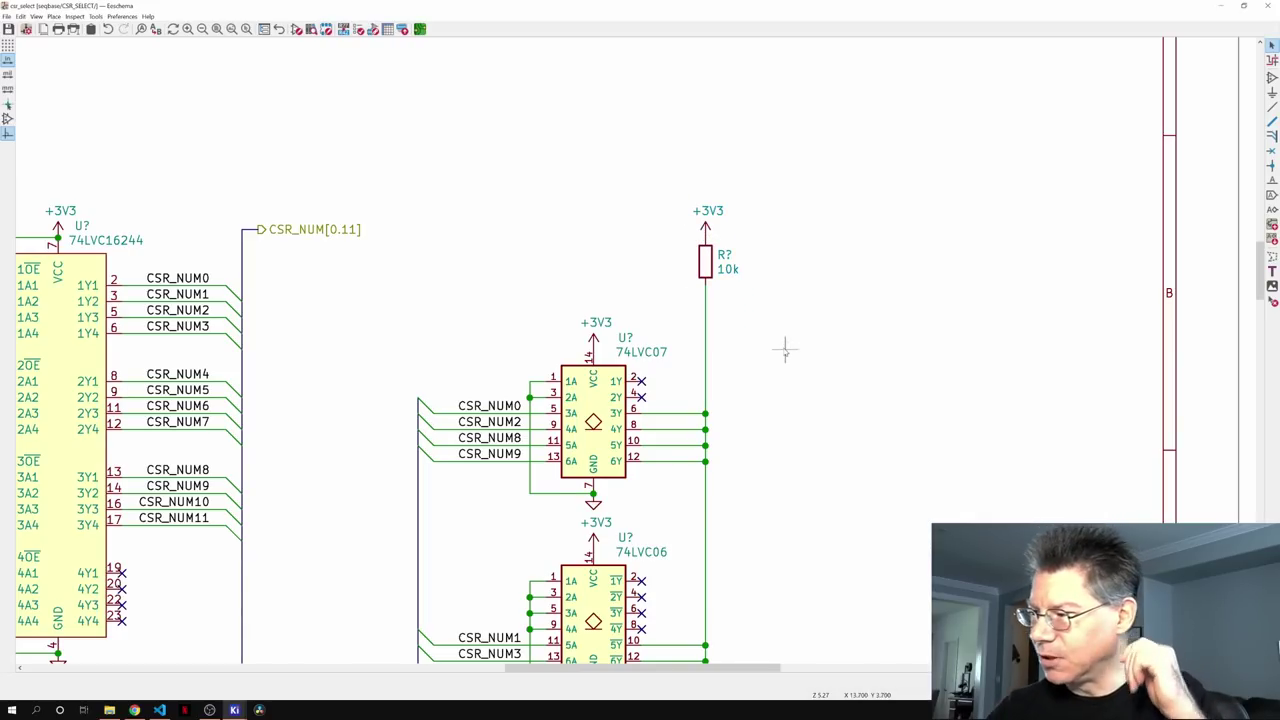
- Draw a short horizontal output wire to the right from the common output wire just below the 10k pull-up resistor
key("w")
left_click(706, 308)
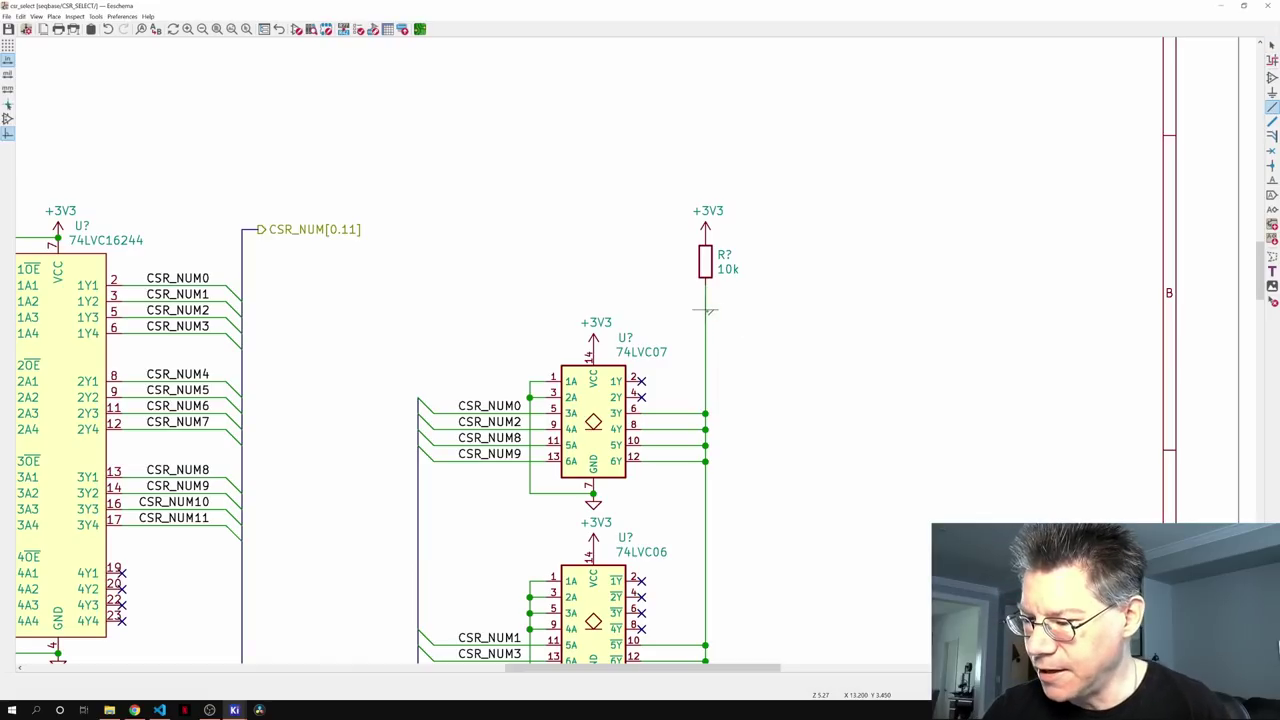
double_click(810, 308)
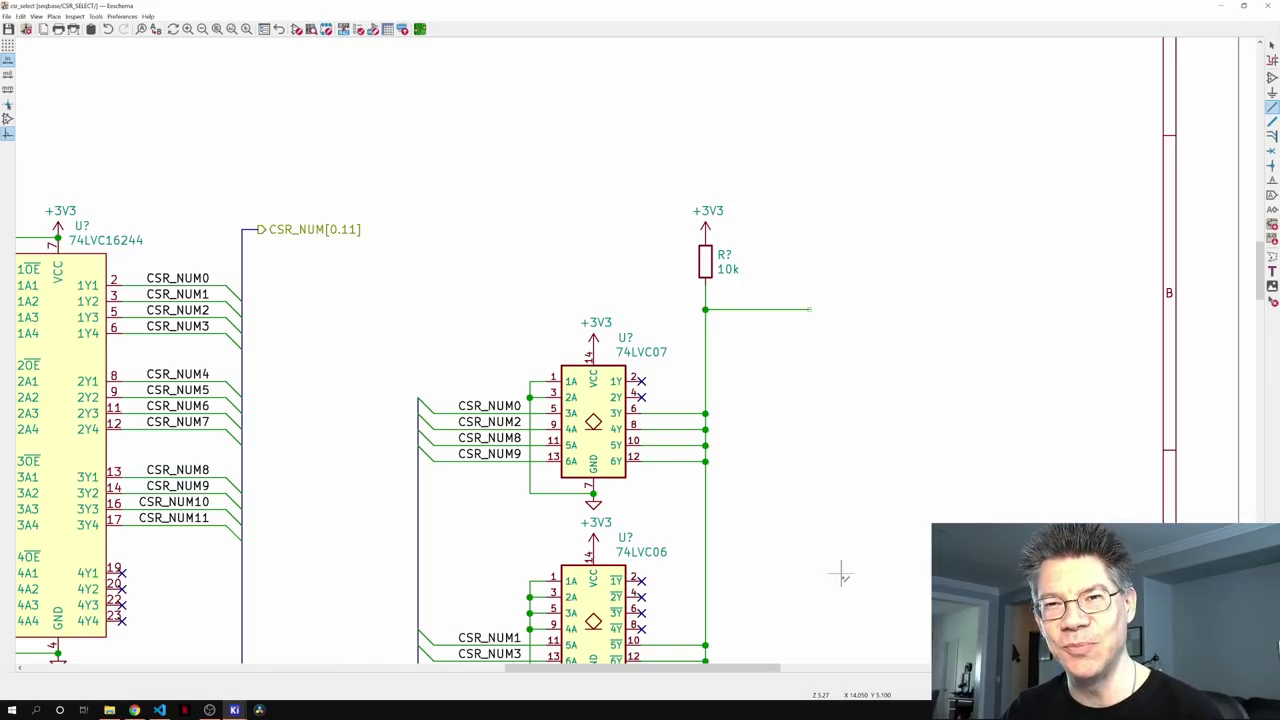
middle_click_drag(865, 526, 935, 336)
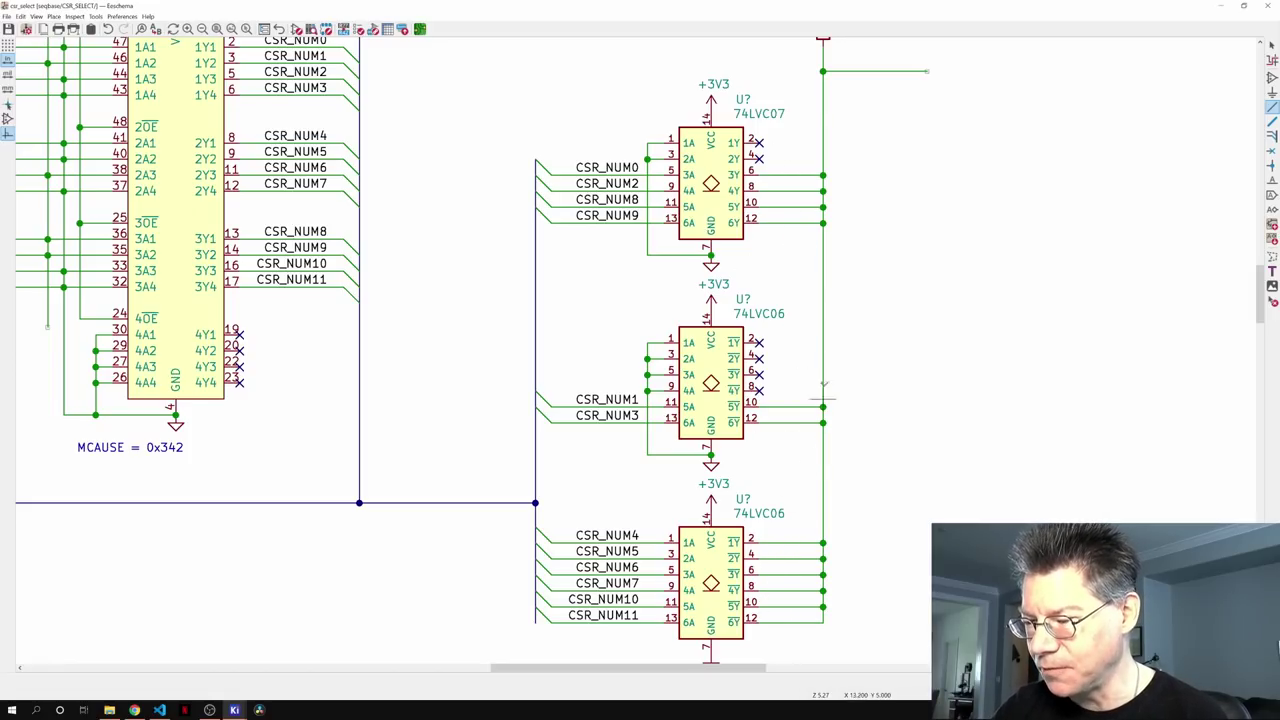
scroll(891, 337, "up", 1)
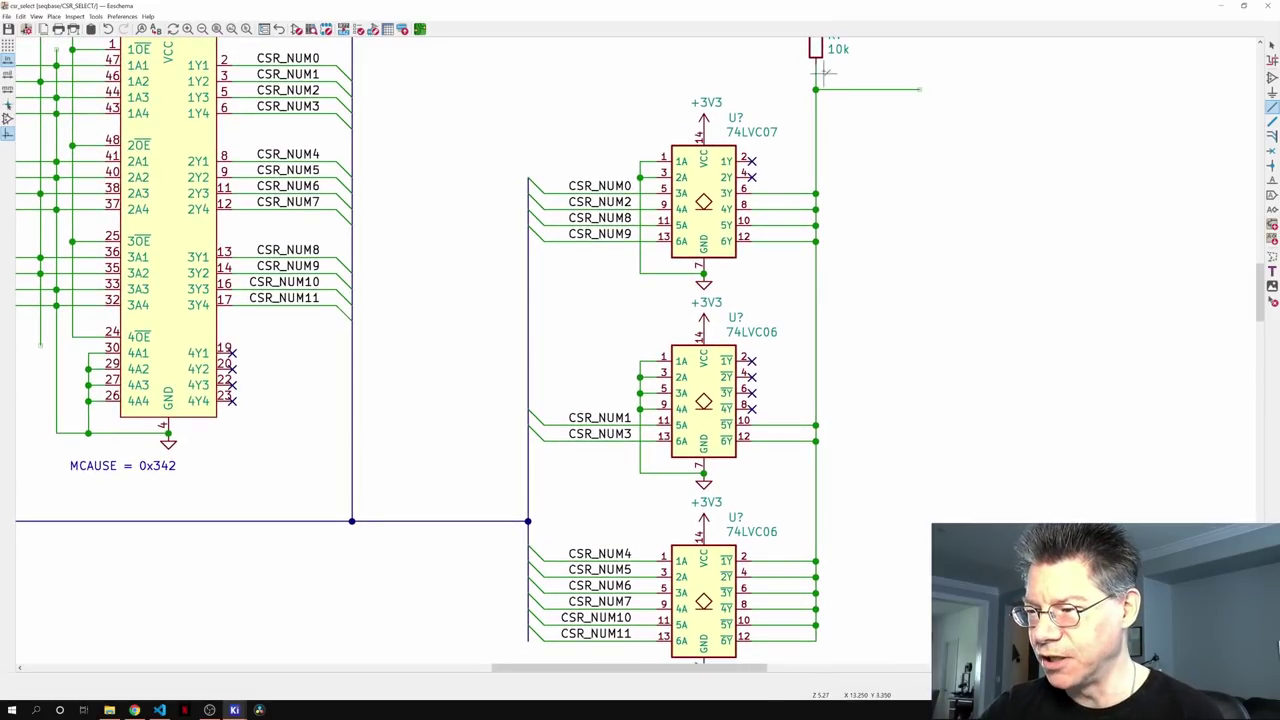
scroll(870, 256, "up", 3)
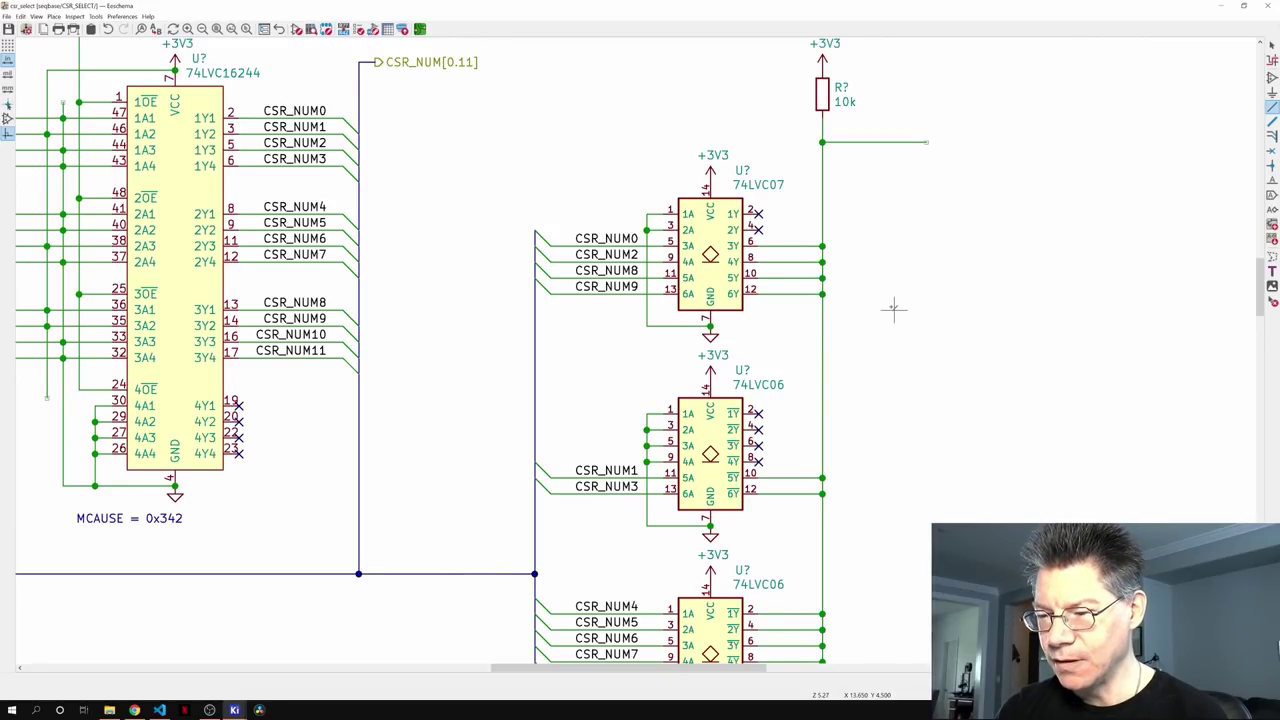
scroll(830, 385, "up", 5)
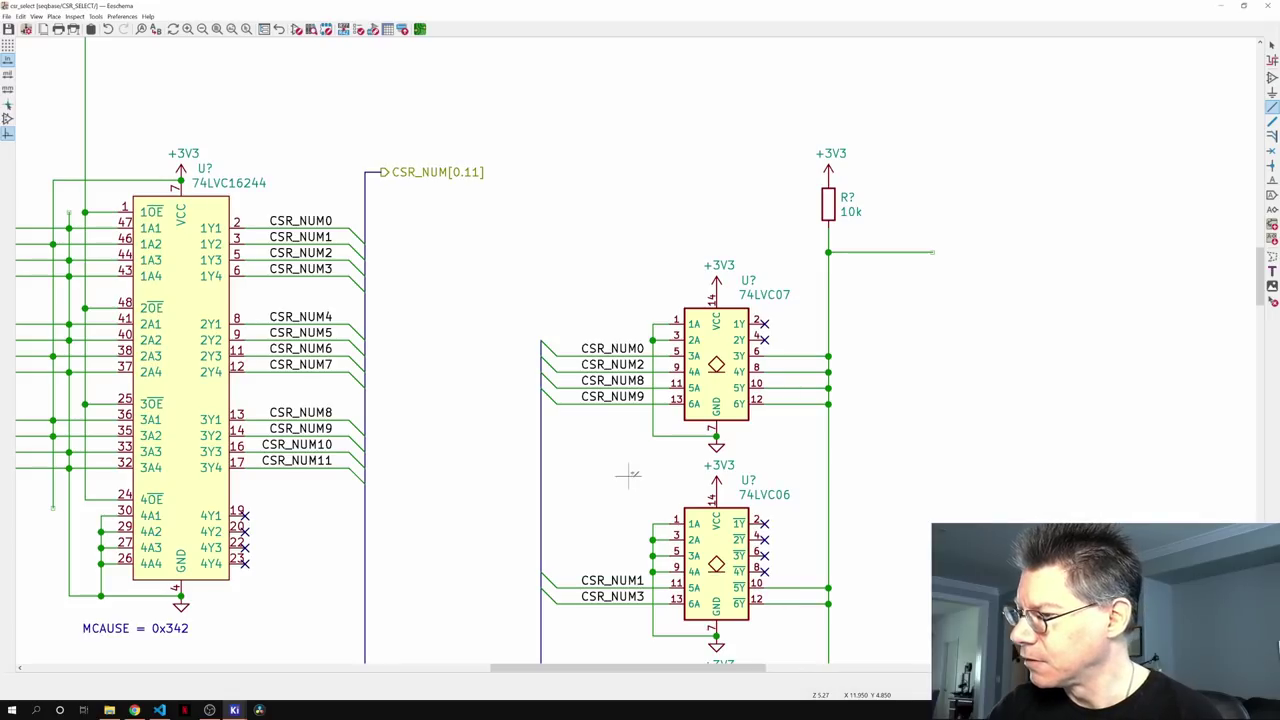
key("t")
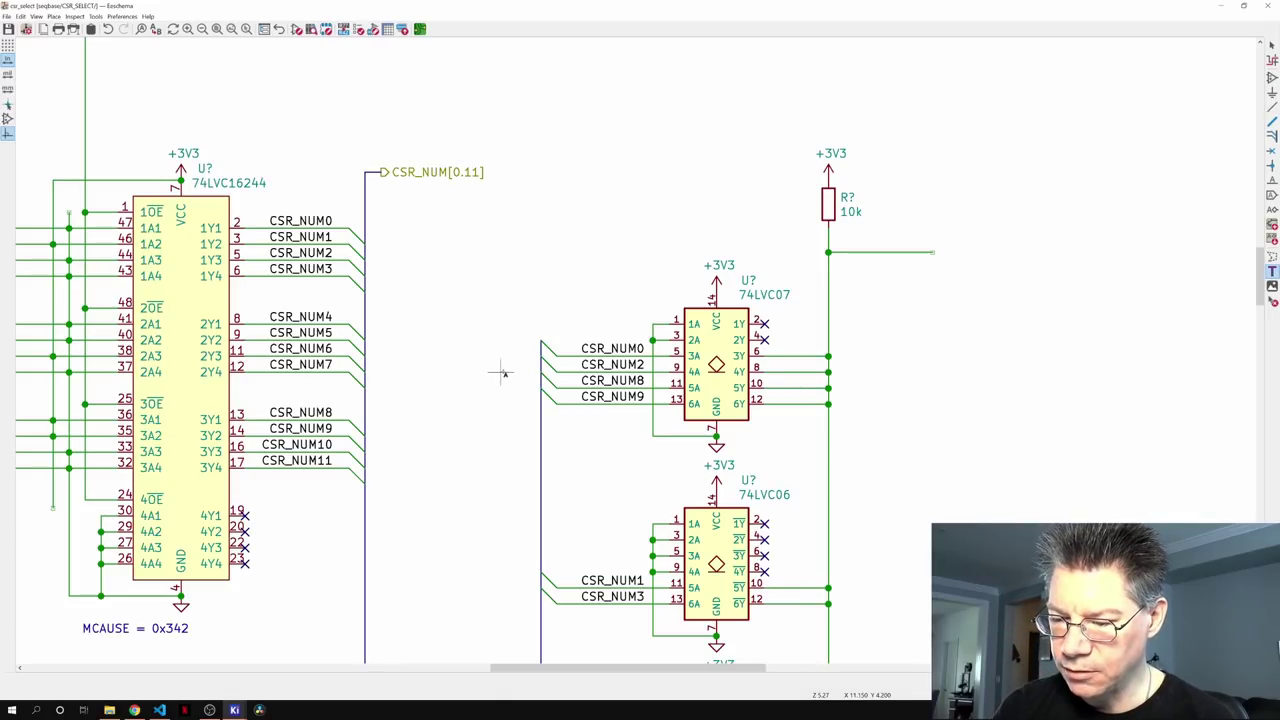
left_click(501, 373)
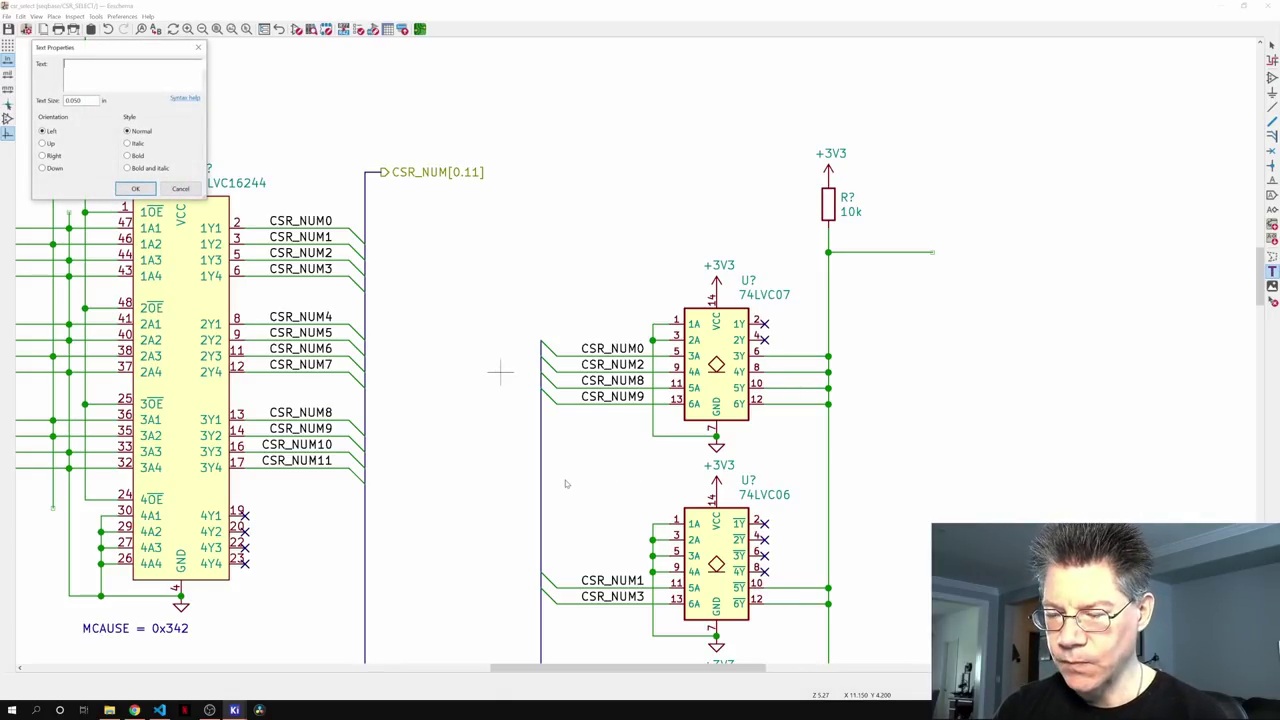
key("Escape")
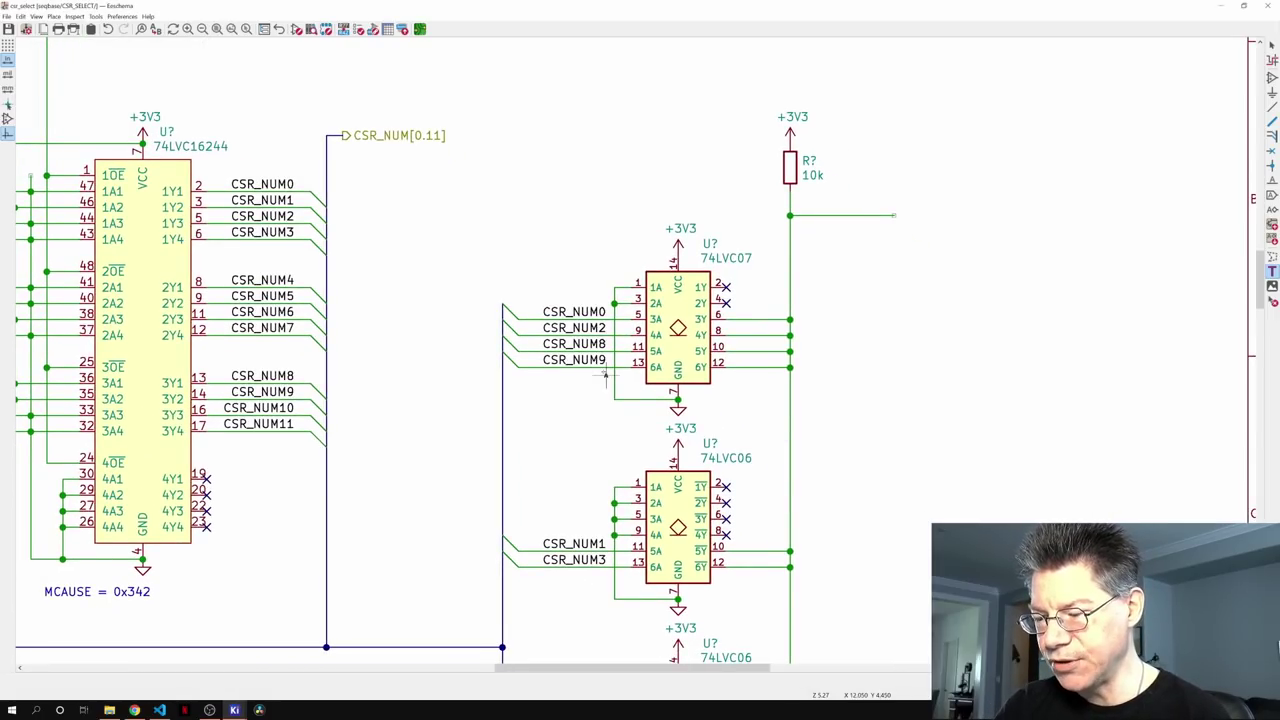
scroll(615, 380, "down", 3)
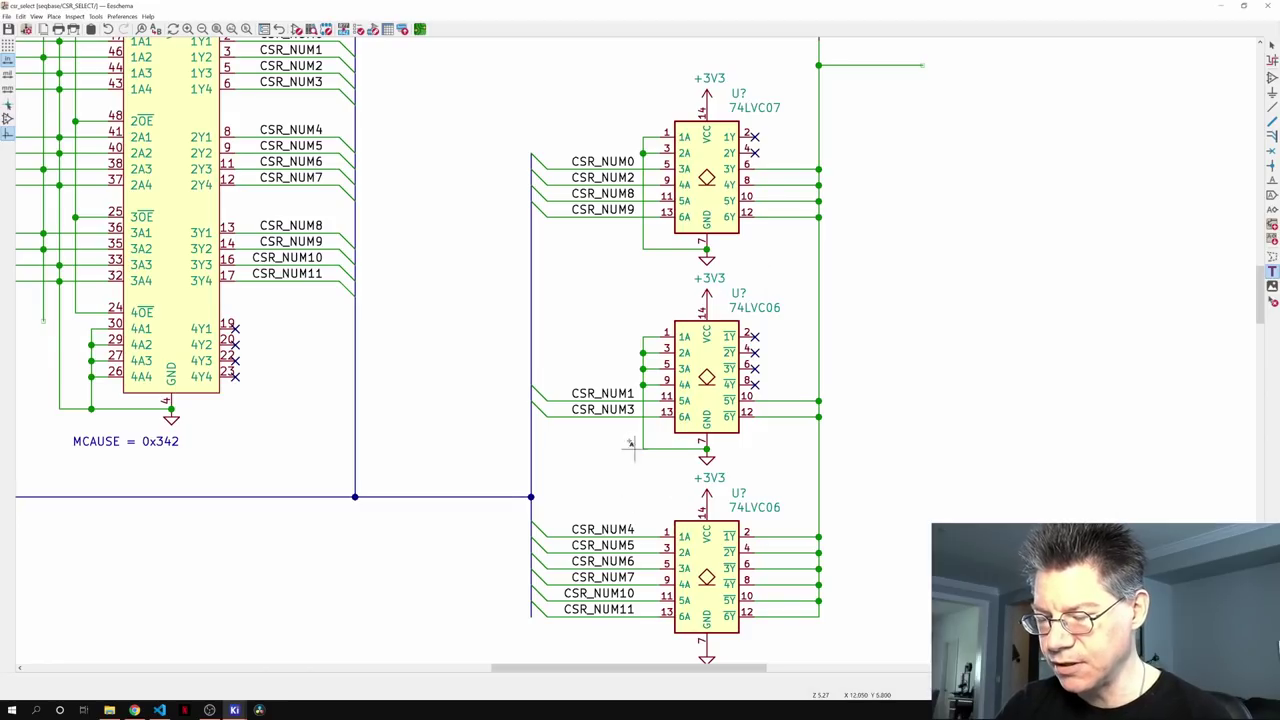
middle_click_drag(849, 254, 763, 508)
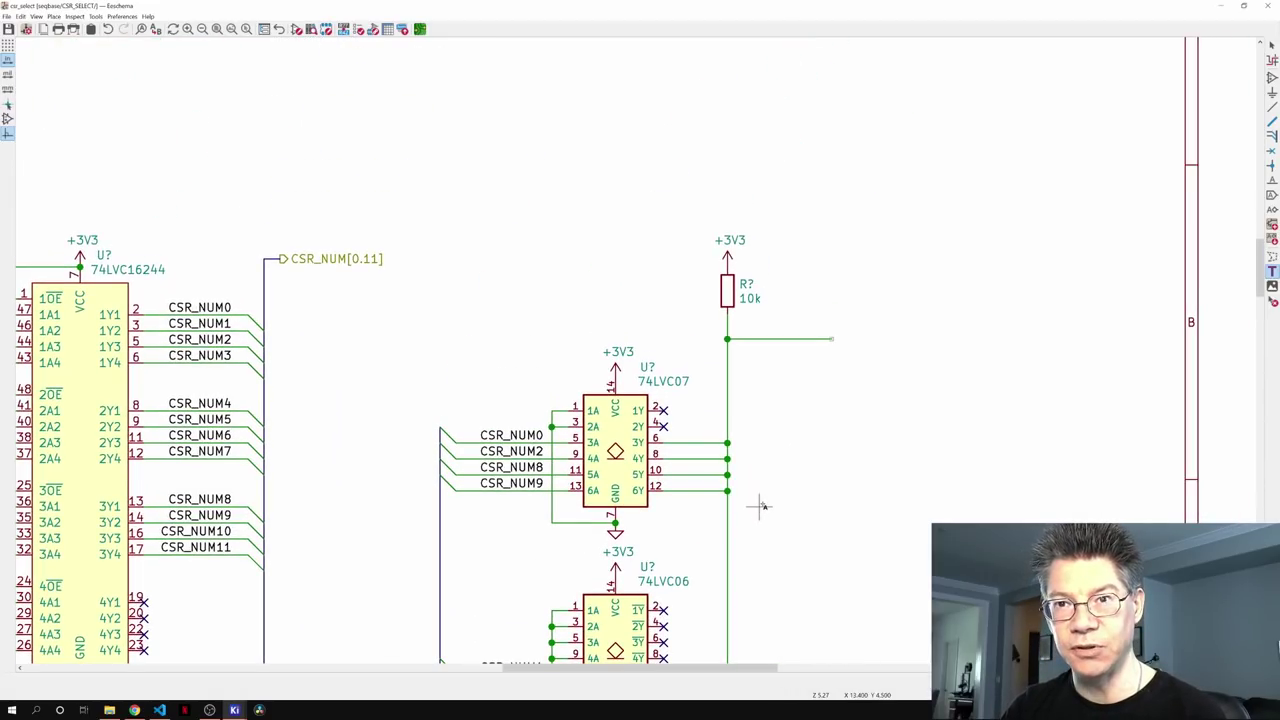
- Move the CSR_NUM_IS_MTVEC hierarchical label onto the free end of the output wire below the 10k pull-up
scroll(762, 507, "up", 4)
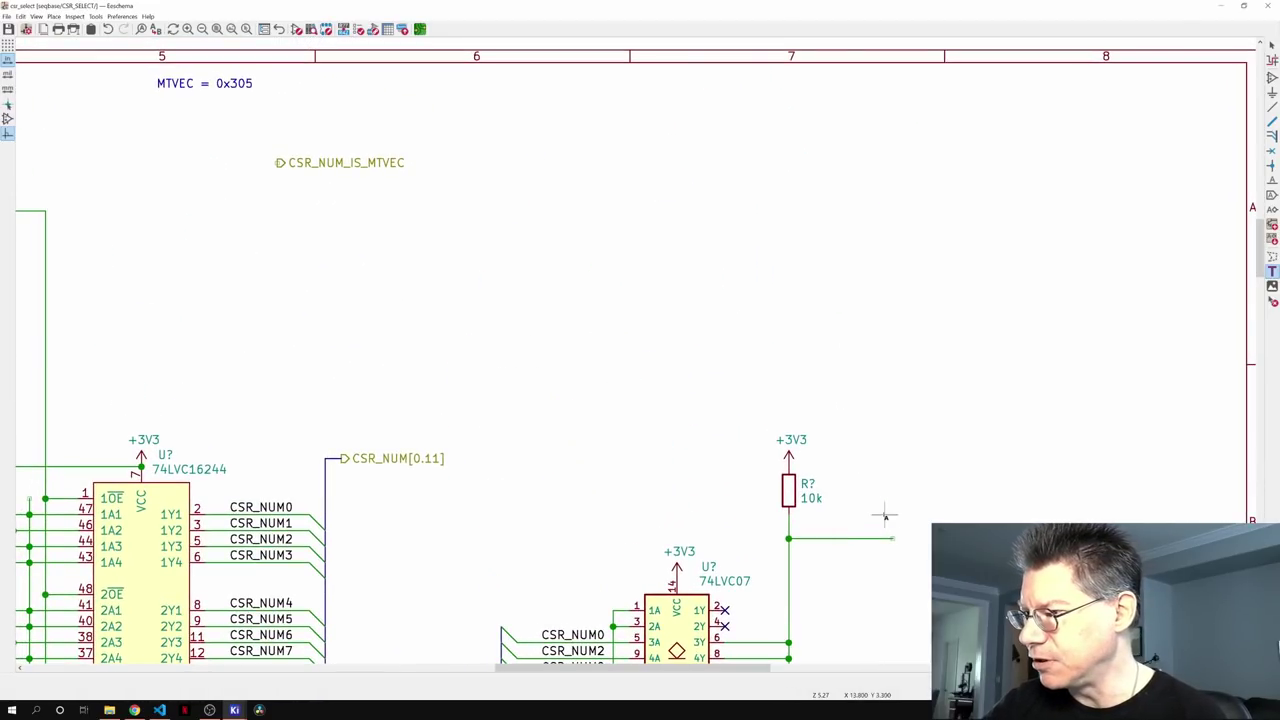
left_click(389, 163)
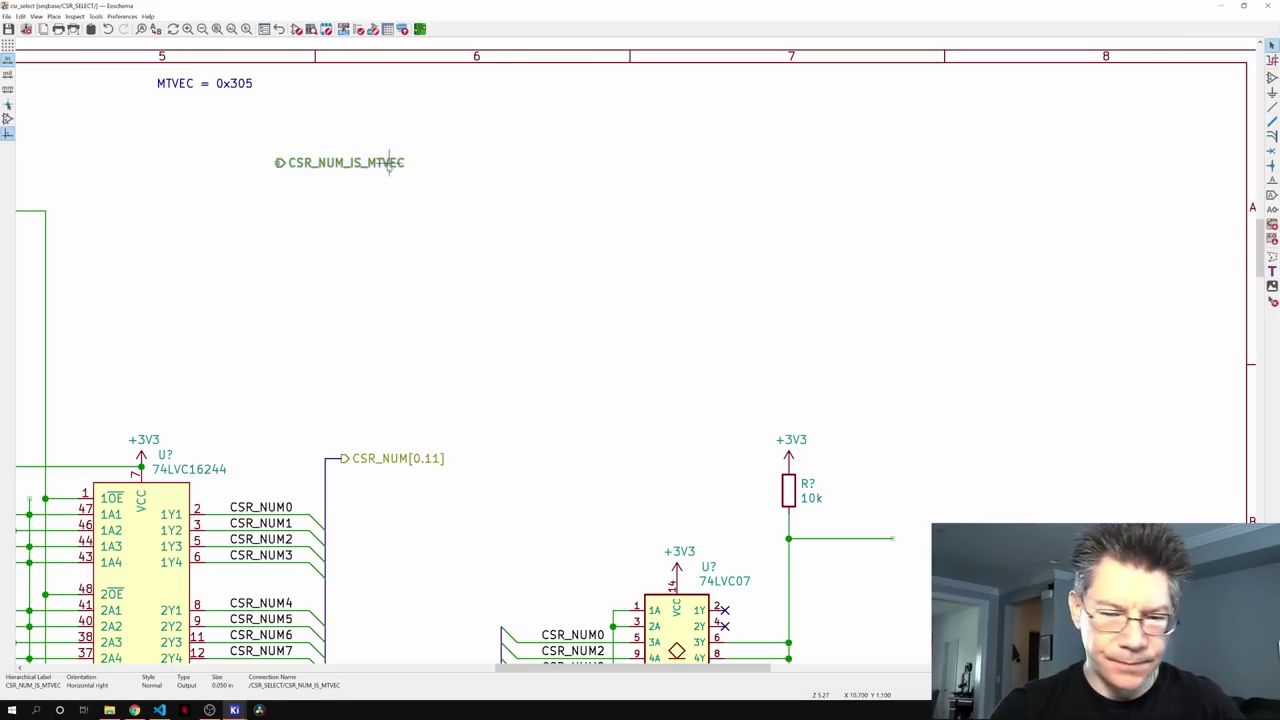
key("m")
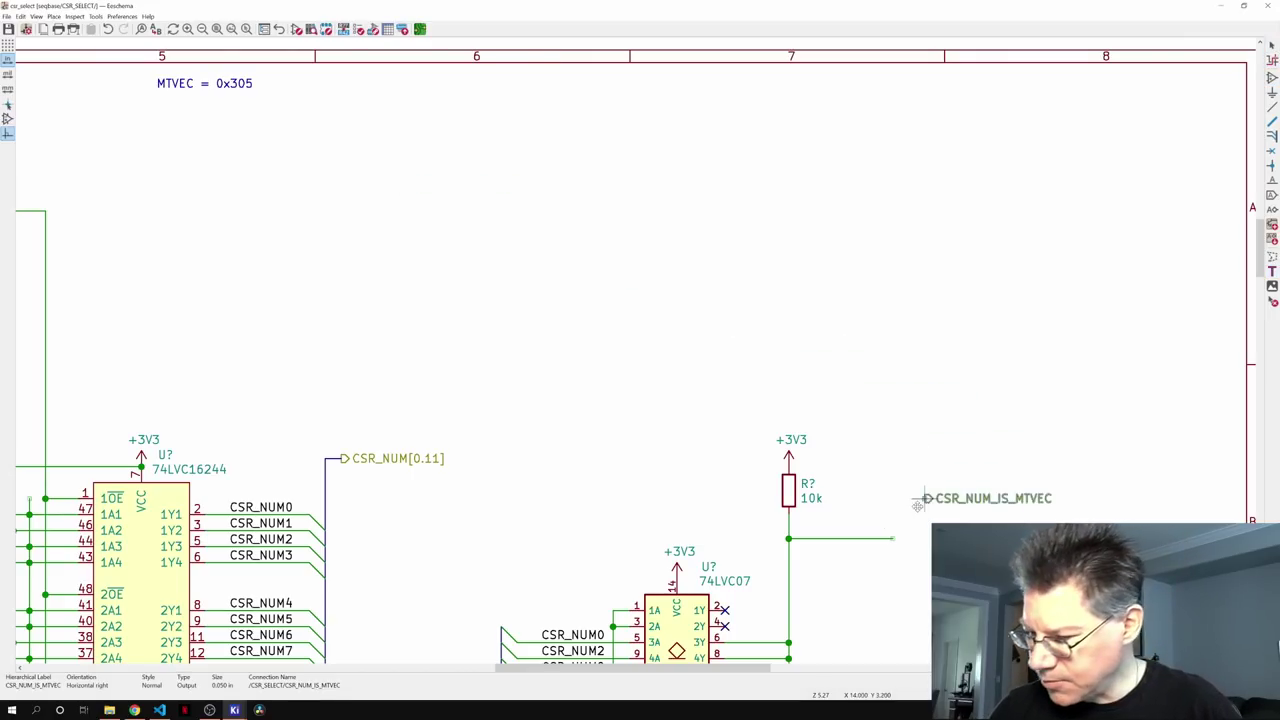
left_click(895, 539)
- Move the "MTVEC = 0x305" text note to just above and left of the 74LVC07 buffer
left_click(240, 83)
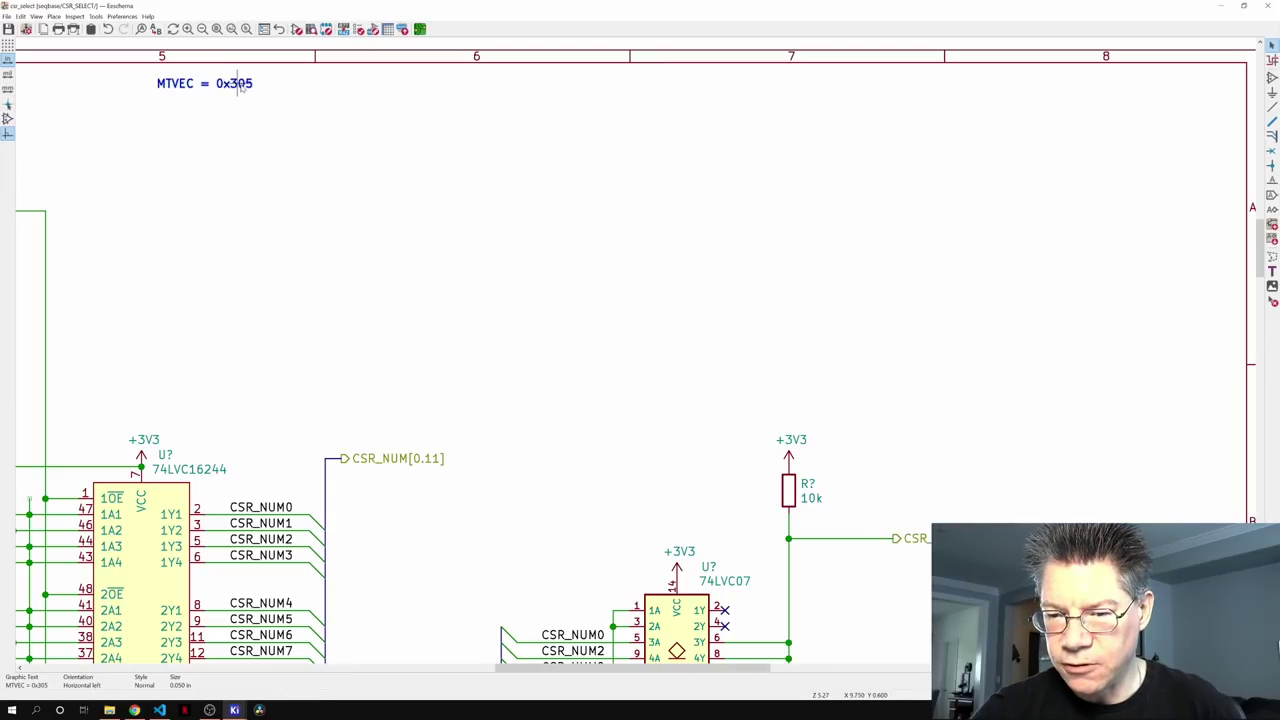
key("m")
left_click(573, 563)
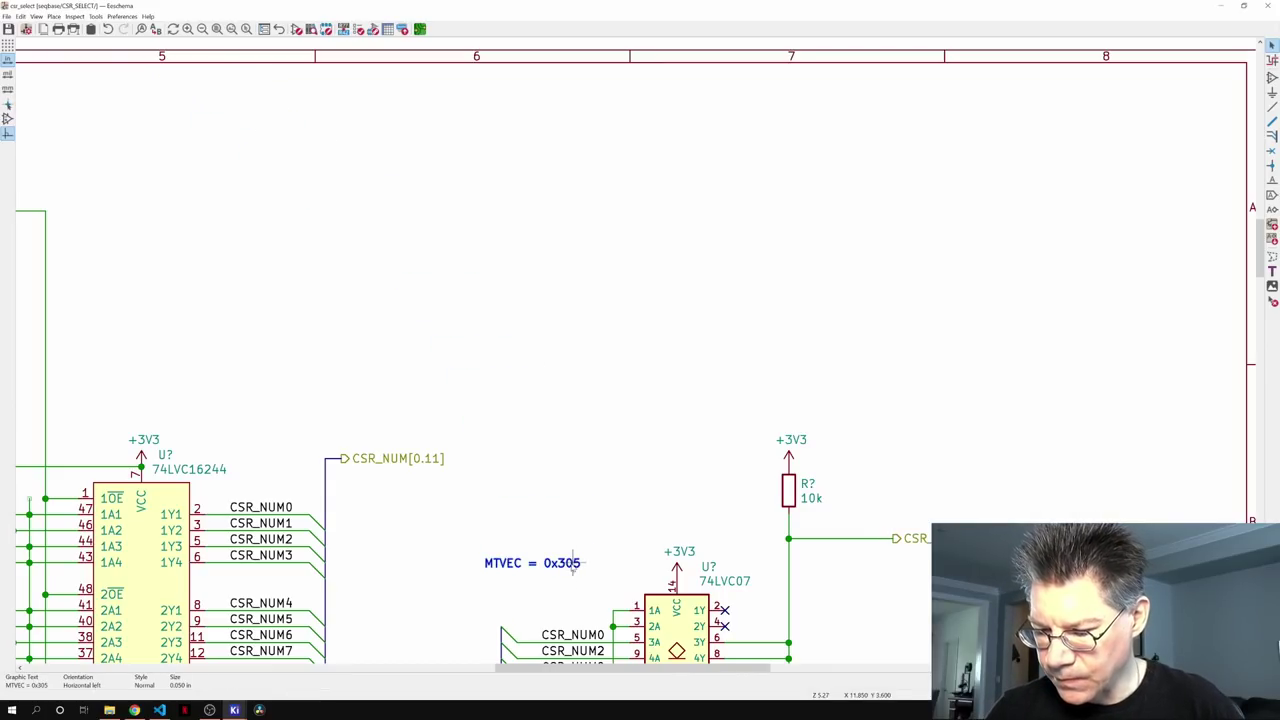
- Examine the MTVEC detection circuit from the pull-up to the lowest 74LVC06, and review the whole CSR_SELECT sheet
scroll(886, 325, "down", 5)
middle_click_drag(890, 300, 887, 527)
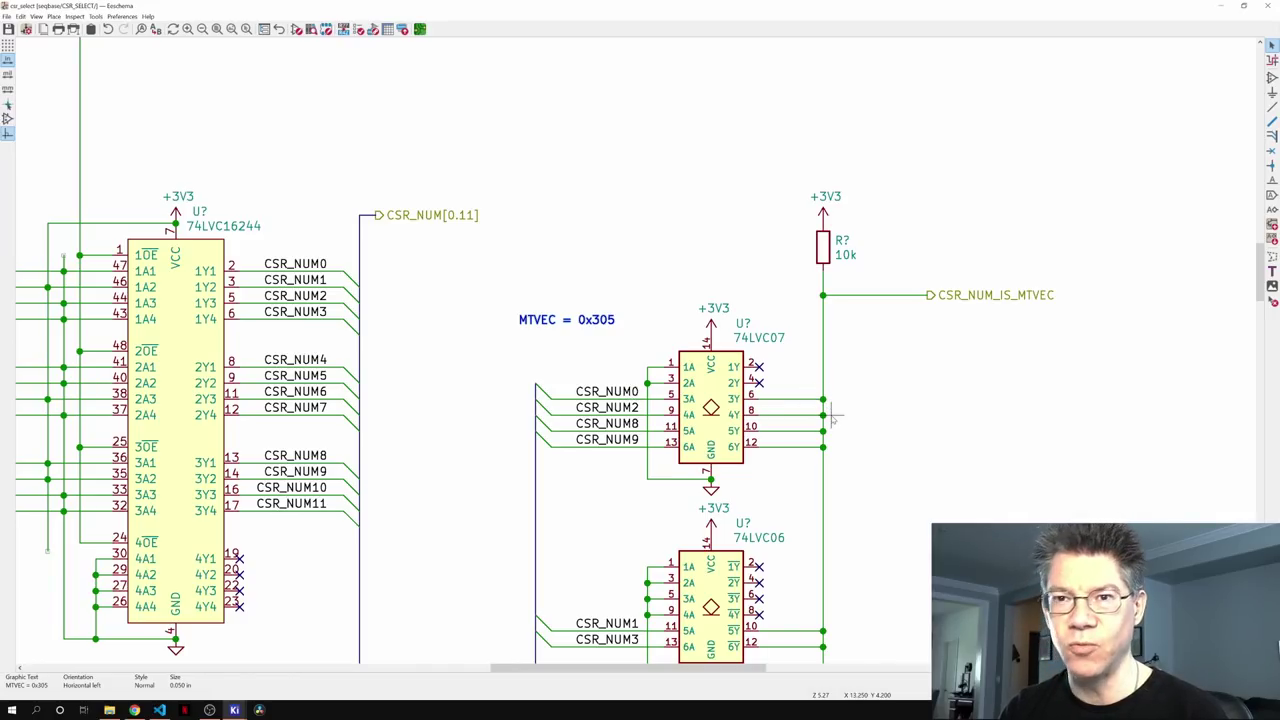
middle_click_drag(910, 510, 931, 303)
scroll(931, 303, "down", 1, "shift")
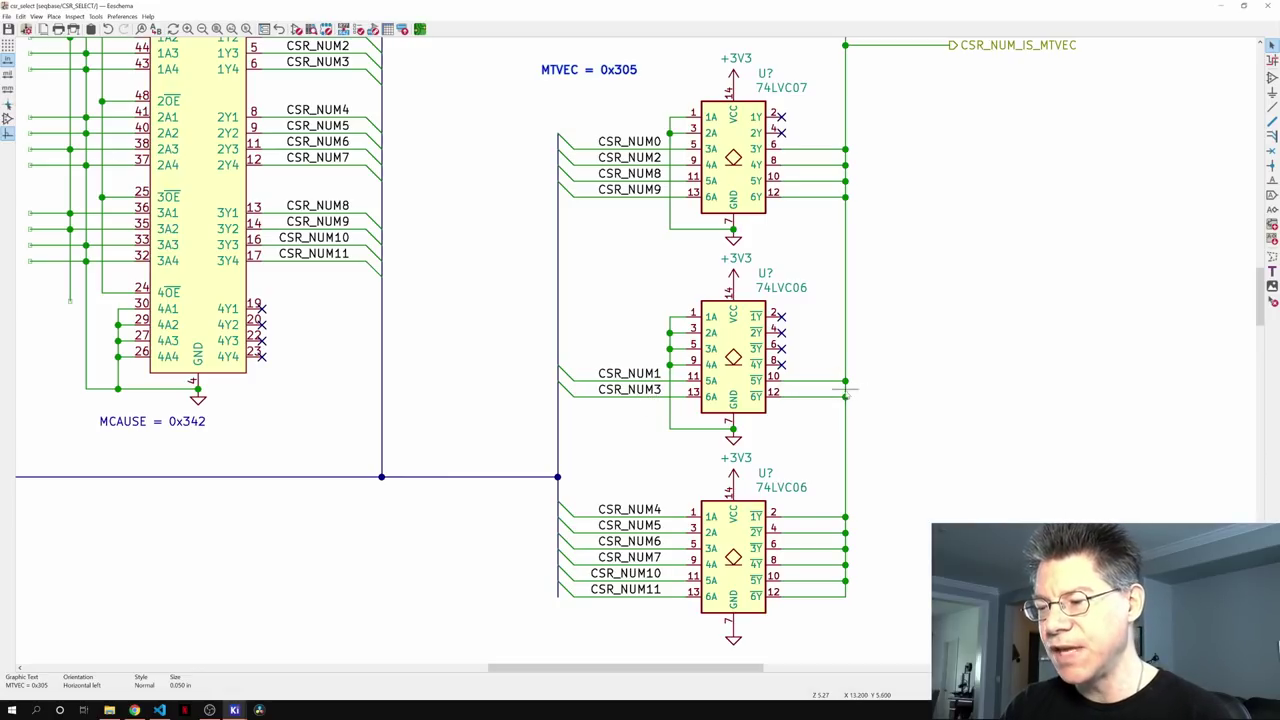
middle_click_drag(856, 402, 811, 487)
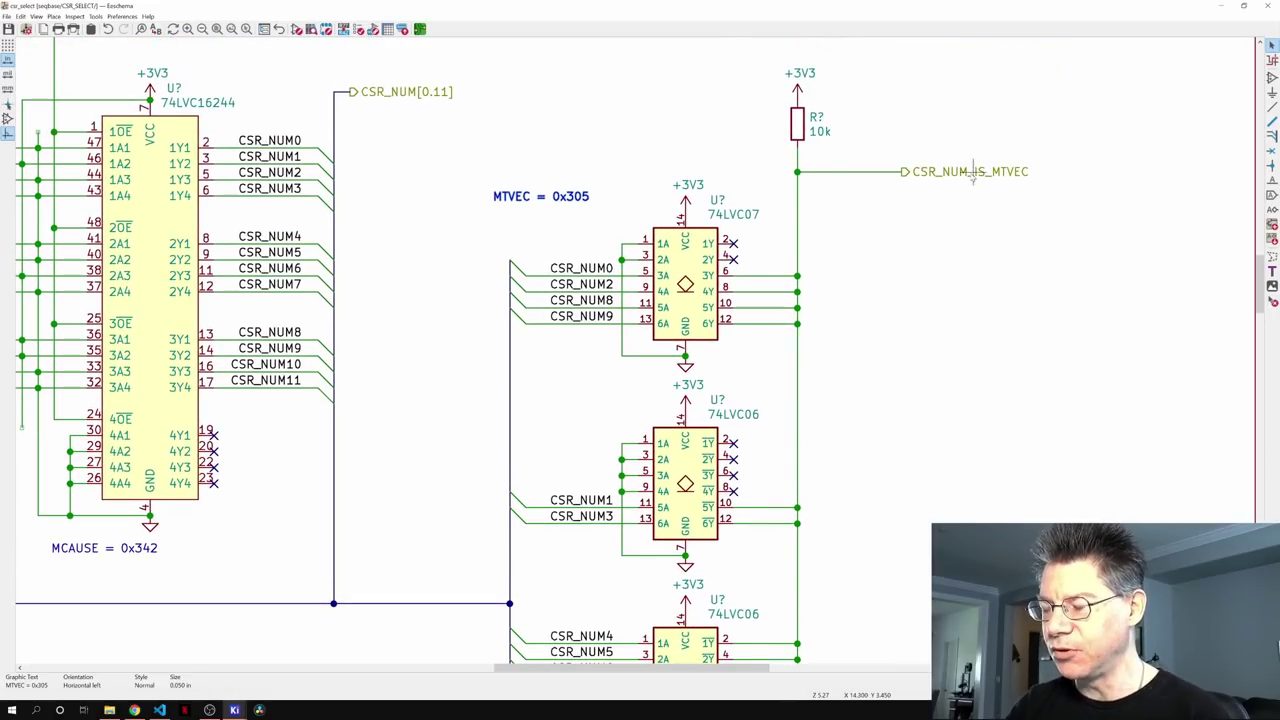
middle_click_drag(900, 346, 923, 457)
middle_click_drag(857, 500, 888, 270)
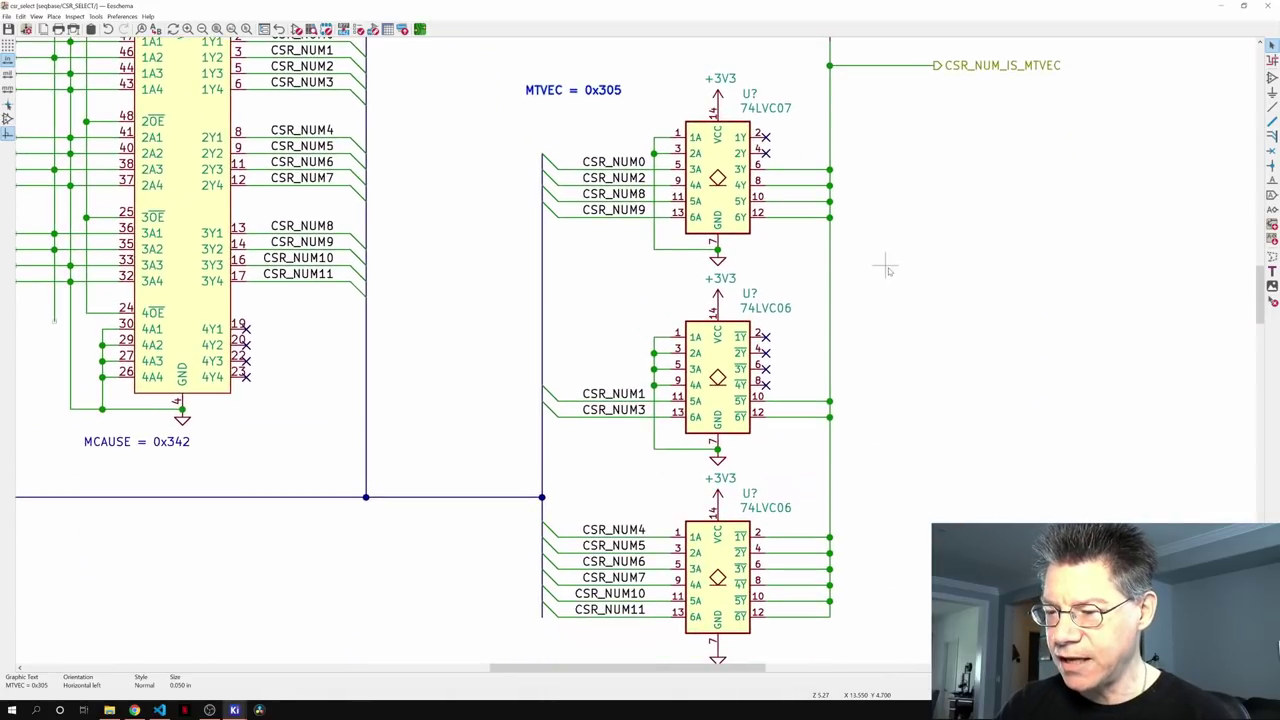
scroll(888, 270, "down", 5)
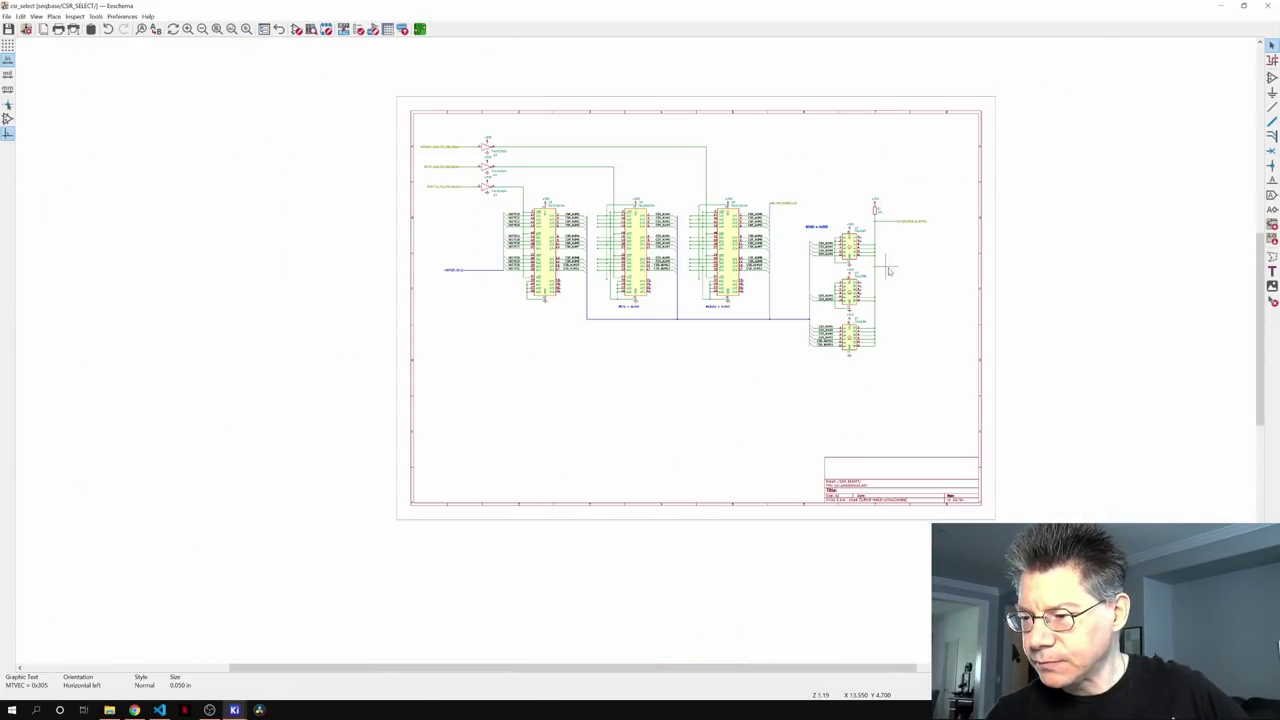
scroll(888, 270, "up", 3)
scroll(888, 270, "down", 3)
key("Home")
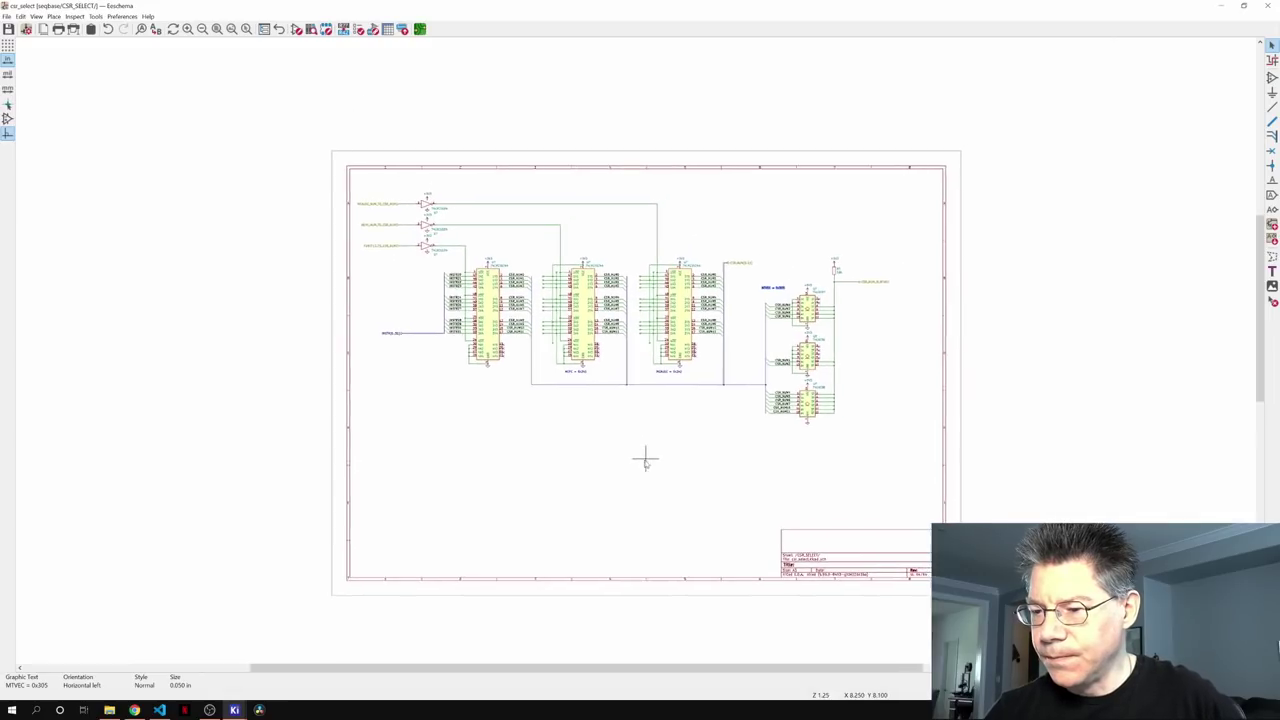
middle_click_drag(645, 457, 574, 449)
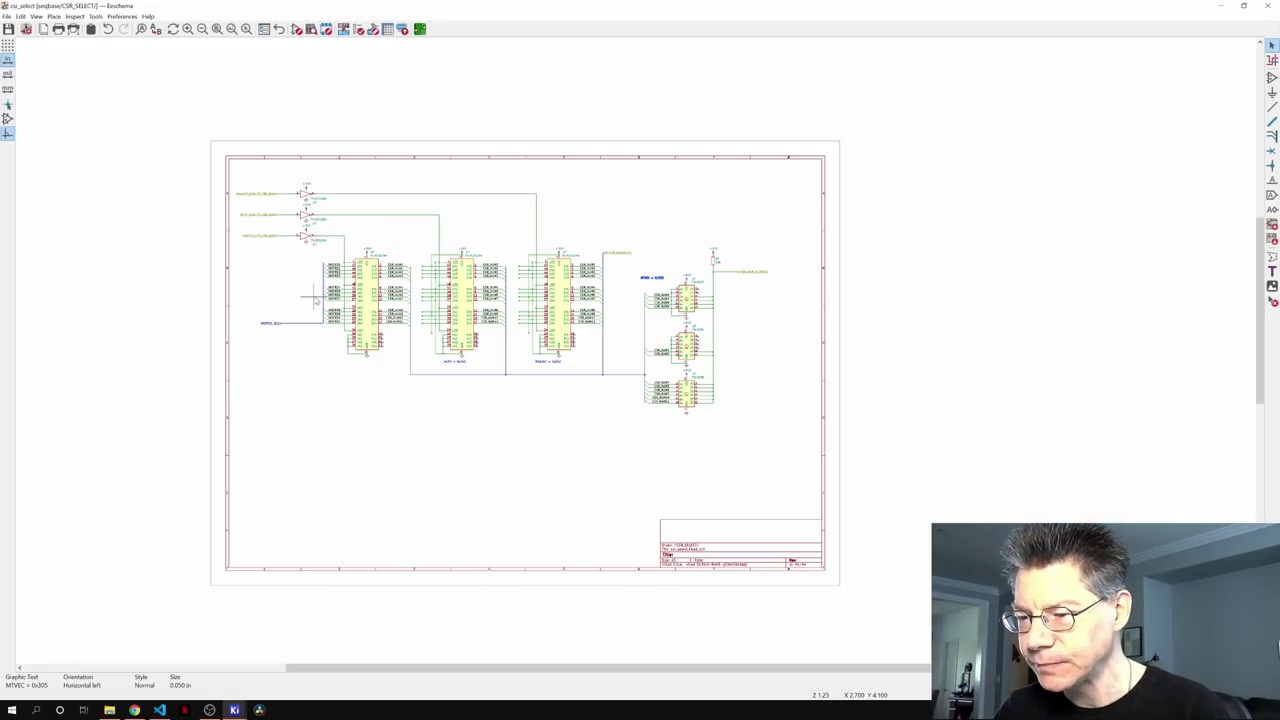
left_click(651, 482)
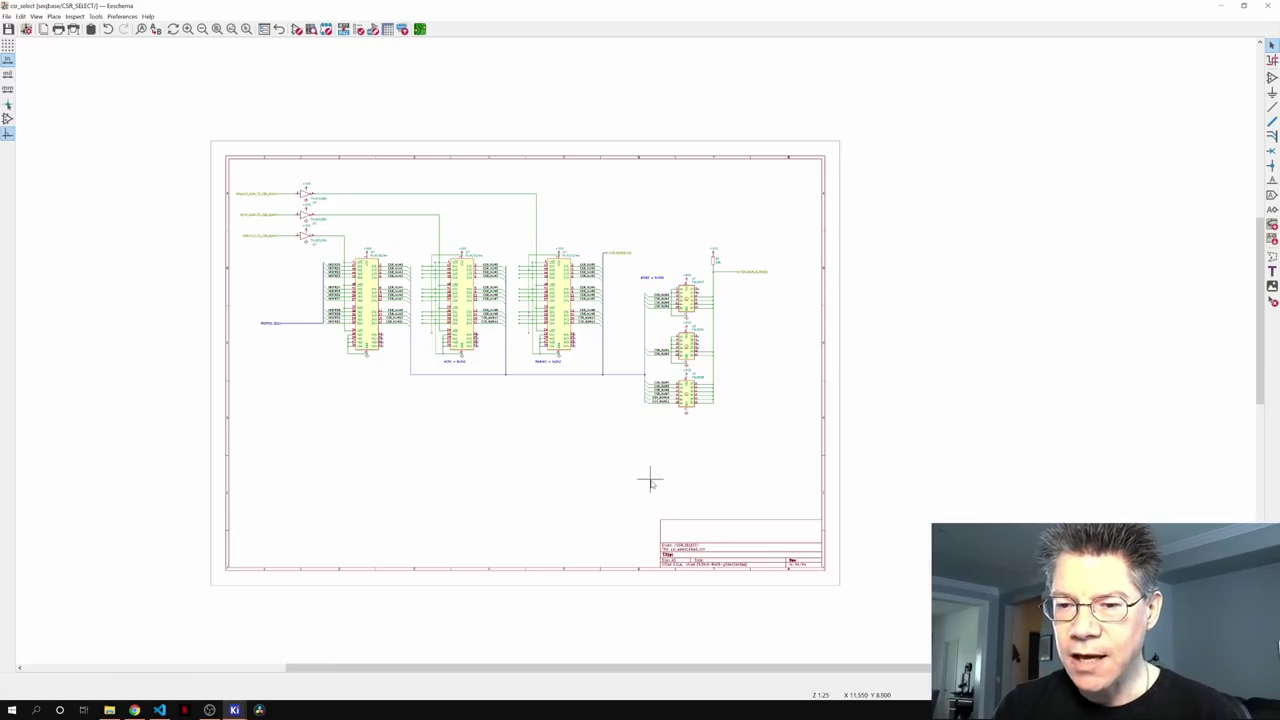
- Return to the root sheet and import the CSR_NUM[0..11] pin onto the right edge of the CSR_SELECT block
left_click(279, 28)
middle_click_drag(837, 329, 787, 365)
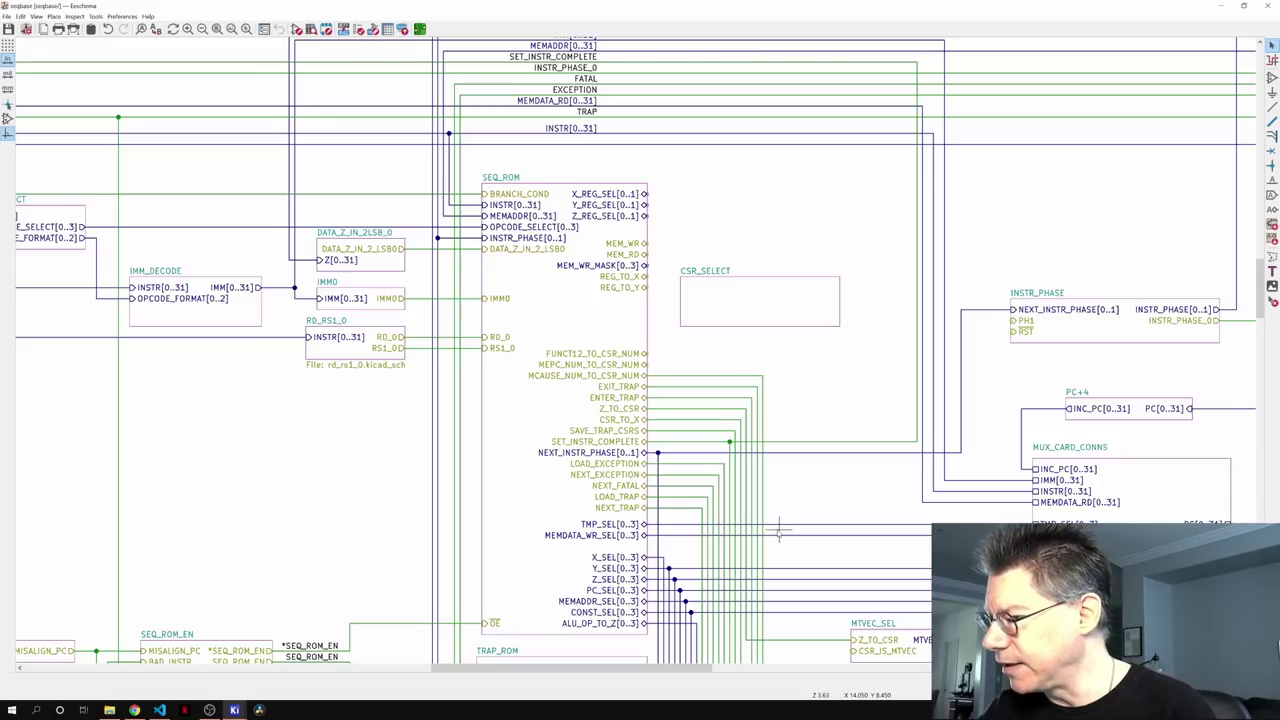
key("i")
left_click(730, 295)
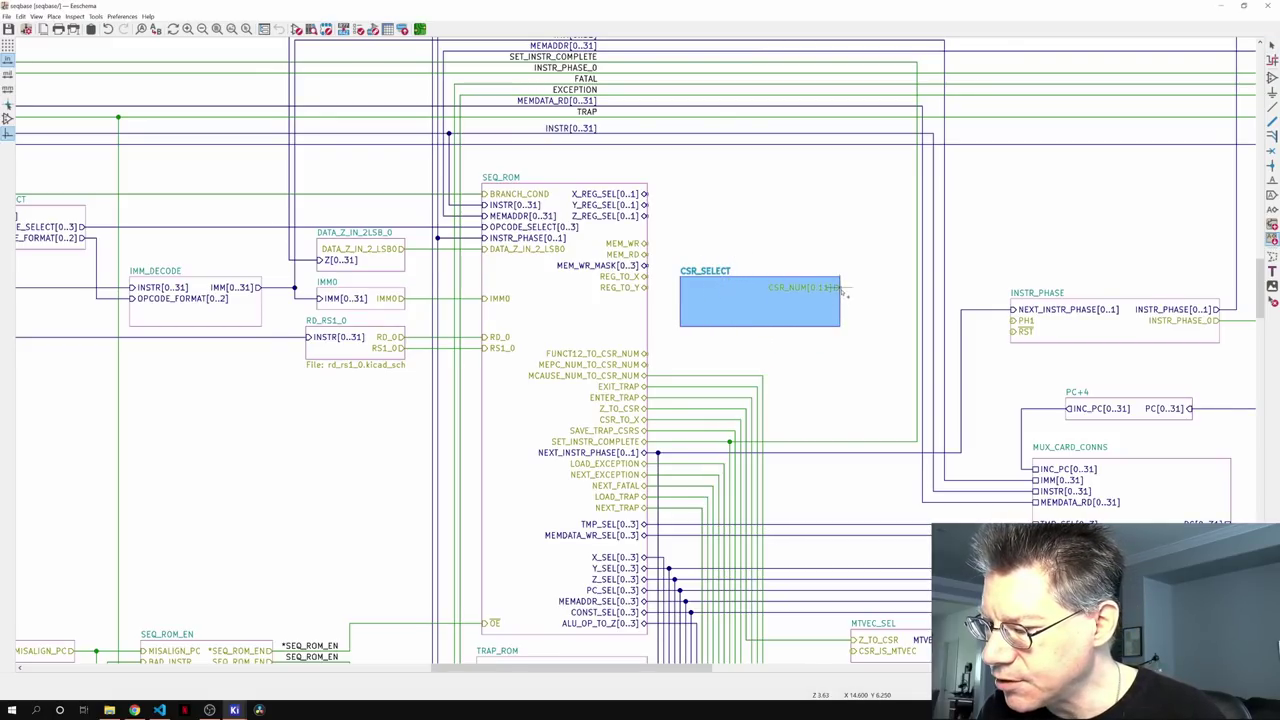
left_click(843, 289)
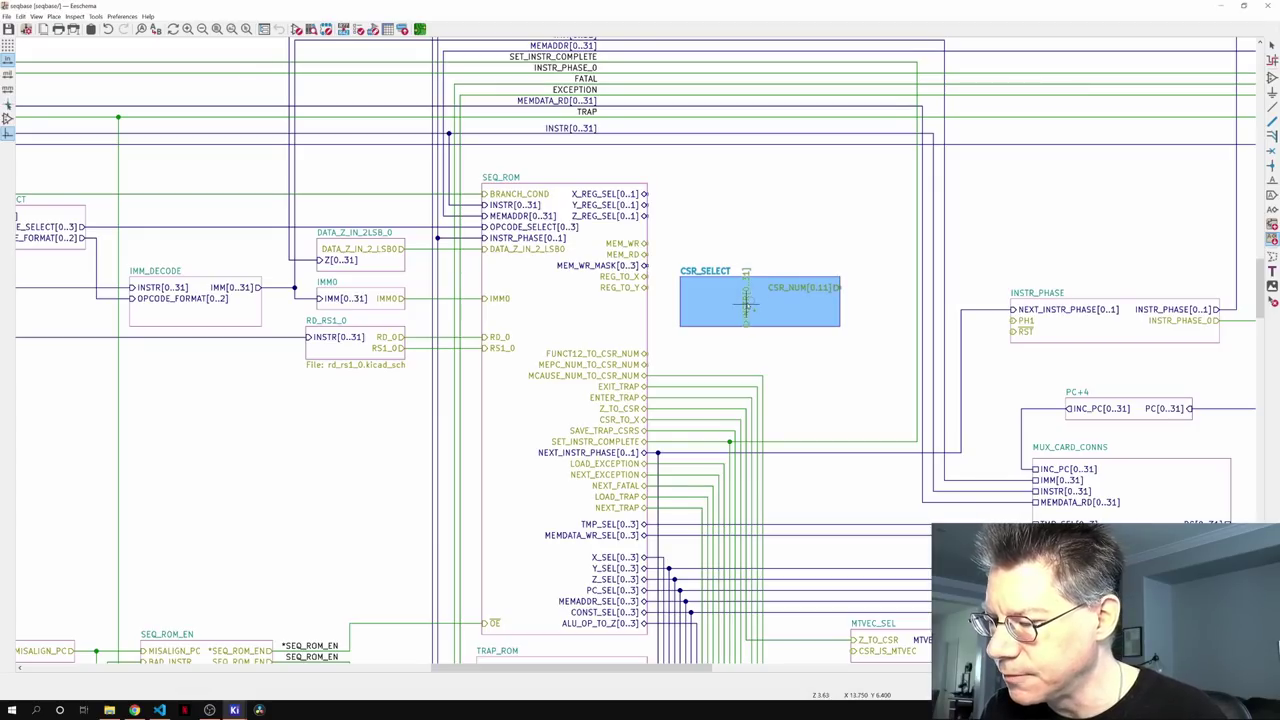
- Import the INSTR[0..31], MEPC_NUM_TO_CSR_NUM, FUNCT12_TO_CSR_NUM and MCAUSE_NUM_TO_CSR_NUM pins onto the left edge of CSR_SELECT
left_click(700, 302)
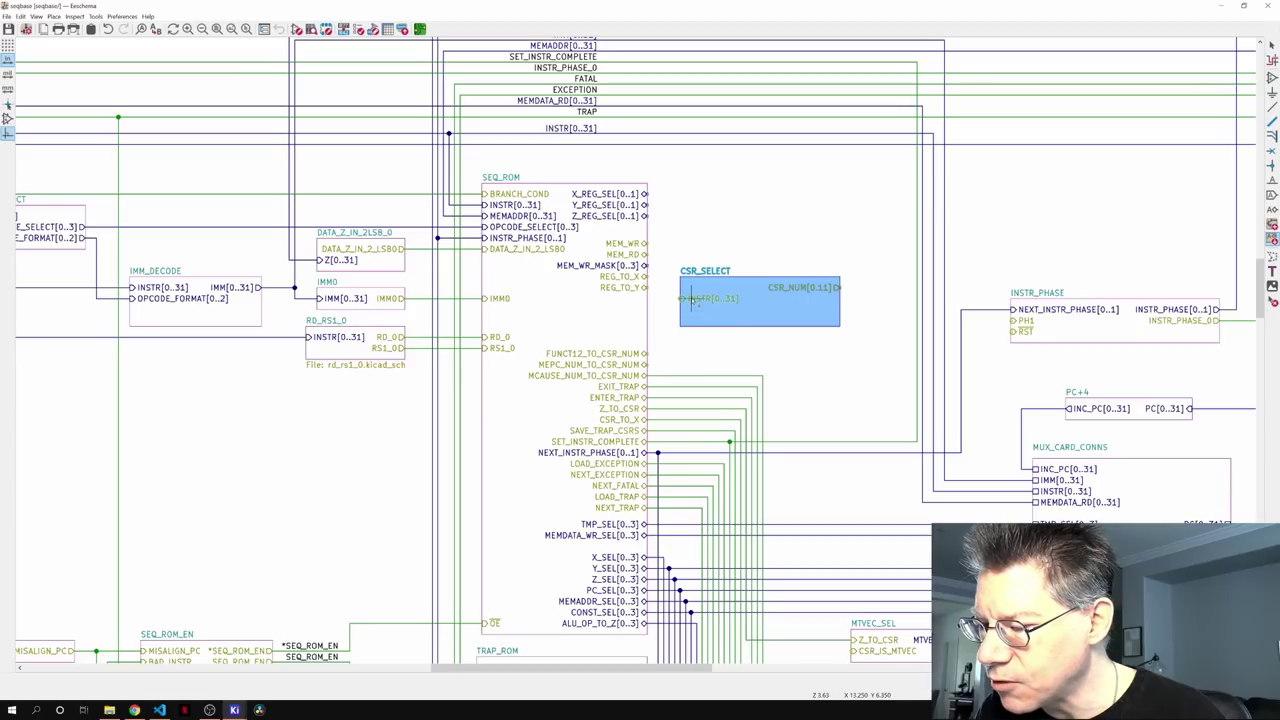
left_click(688, 299)
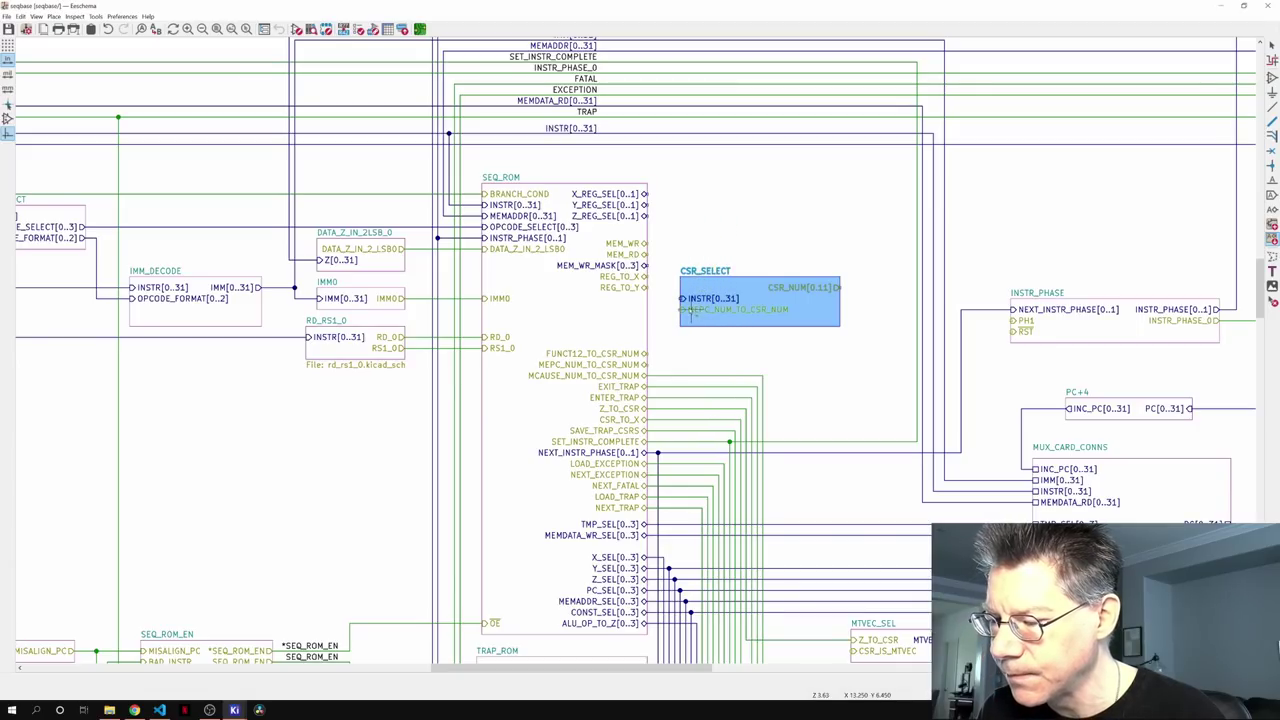
left_click(700, 311)
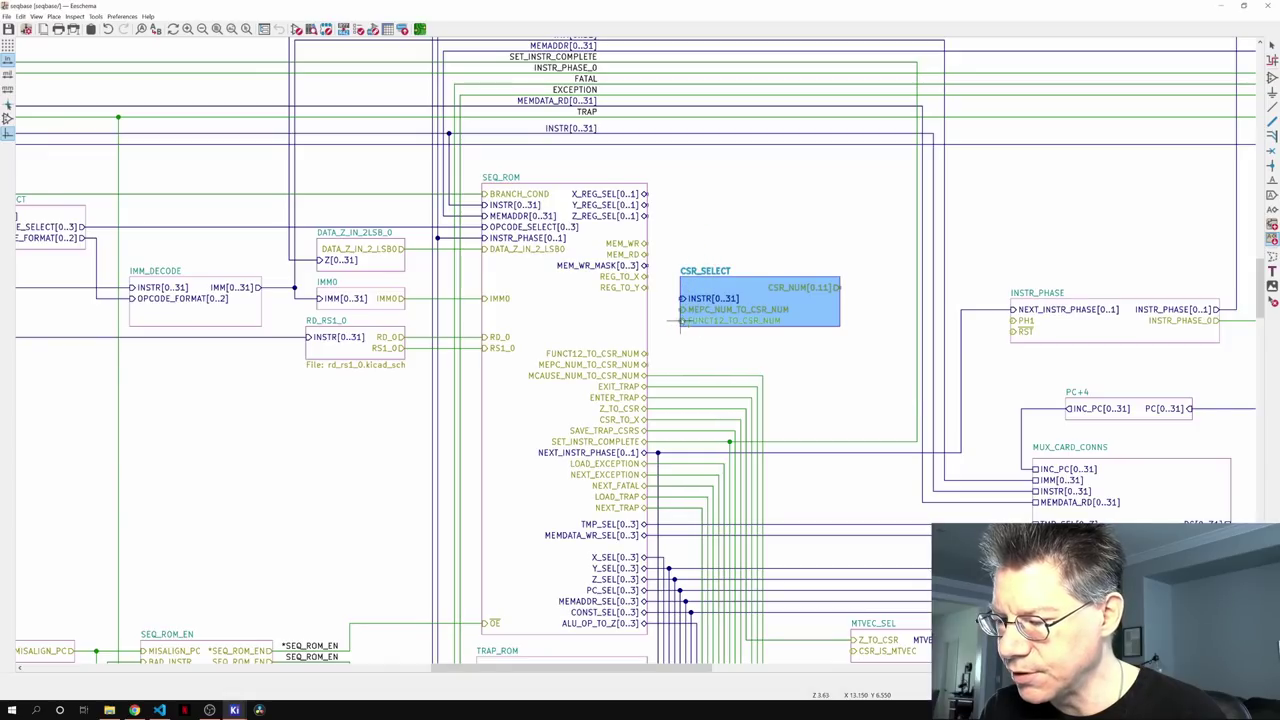
left_click(688, 321)
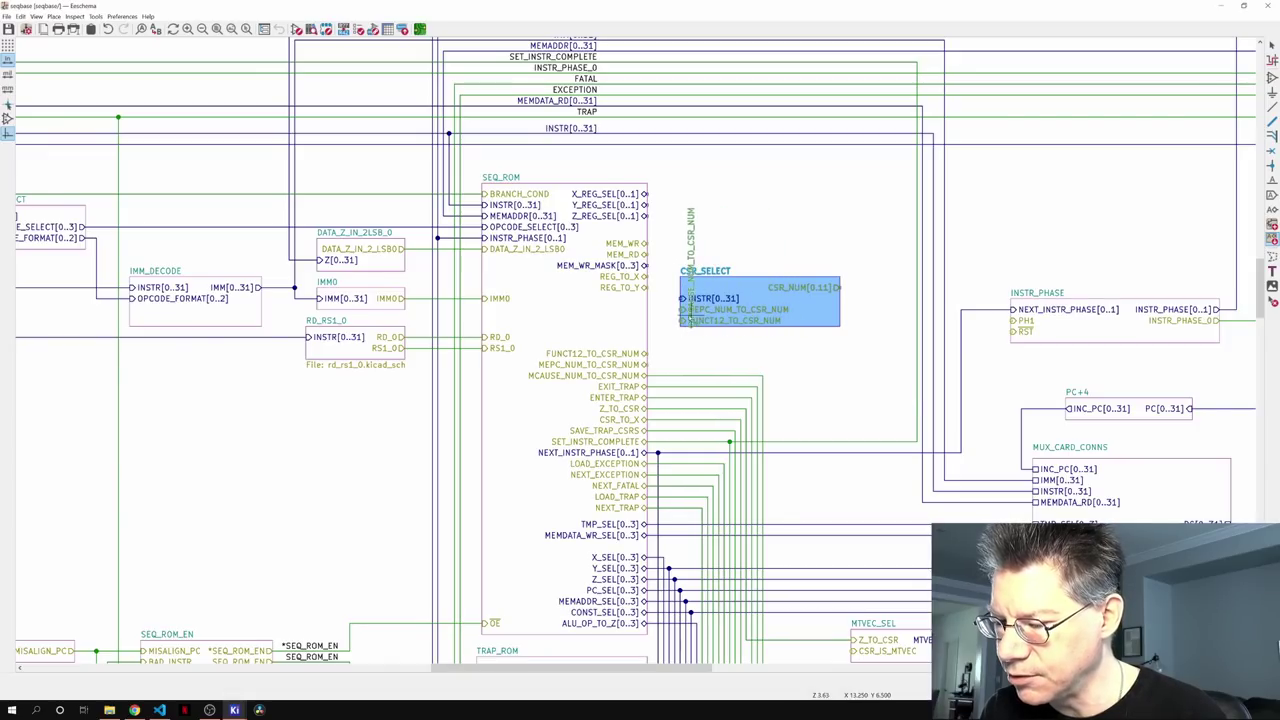
key("Escape")
key("Escape")
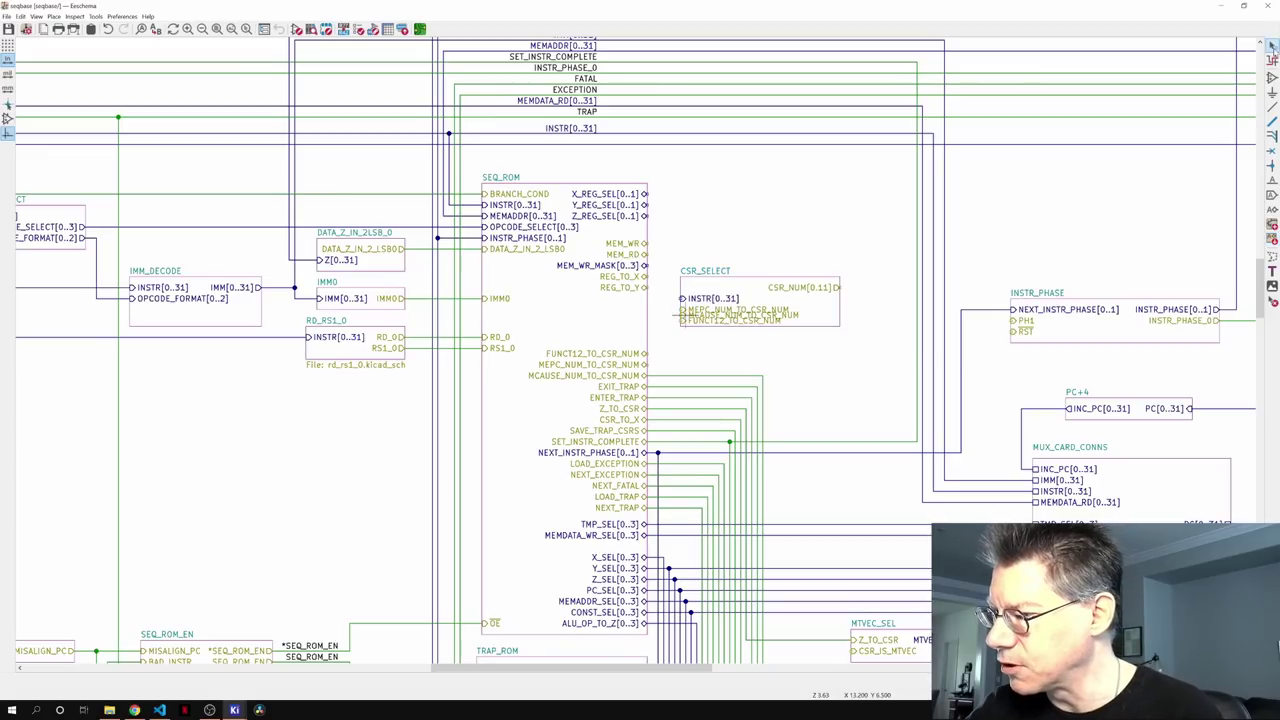
- Make the CSR_SELECT block taller and put its MEPC, MCAUSE and FUNCT12 pins on separate rows in that order
left_click(840, 327)
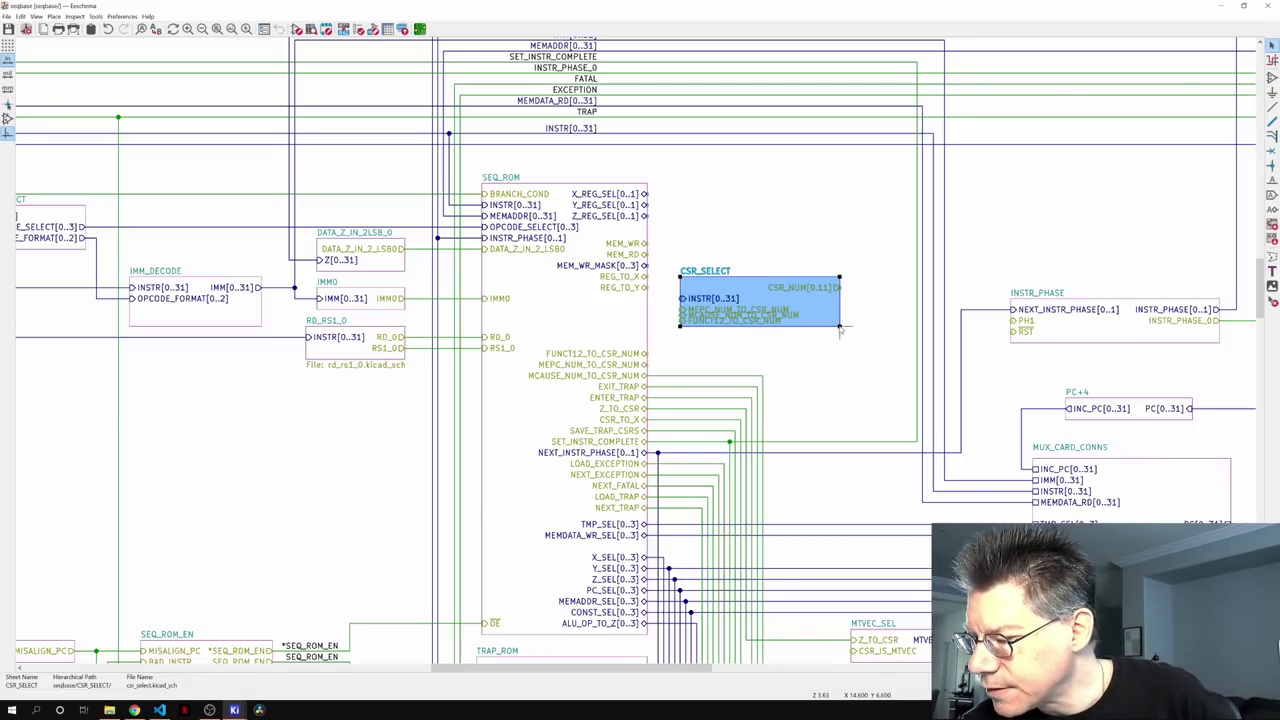
left_click_drag(840, 326, 840, 342)
left_click(833, 374)
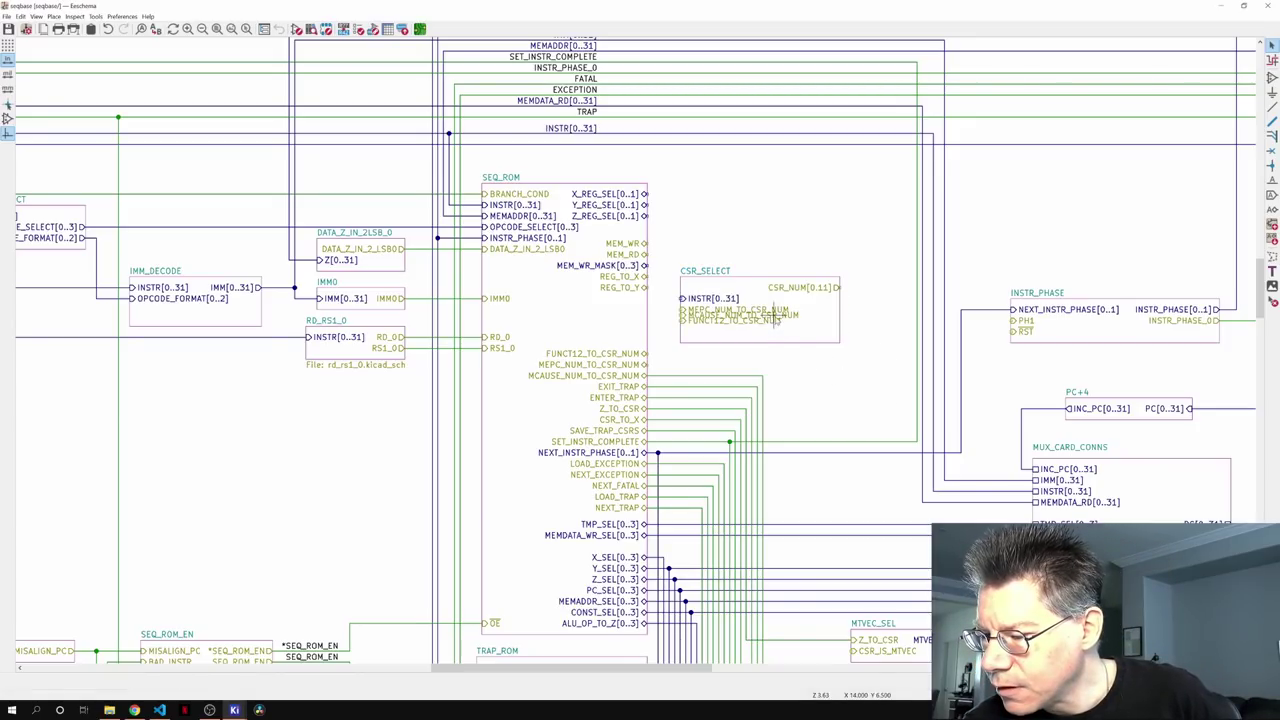
left_click(790, 316)
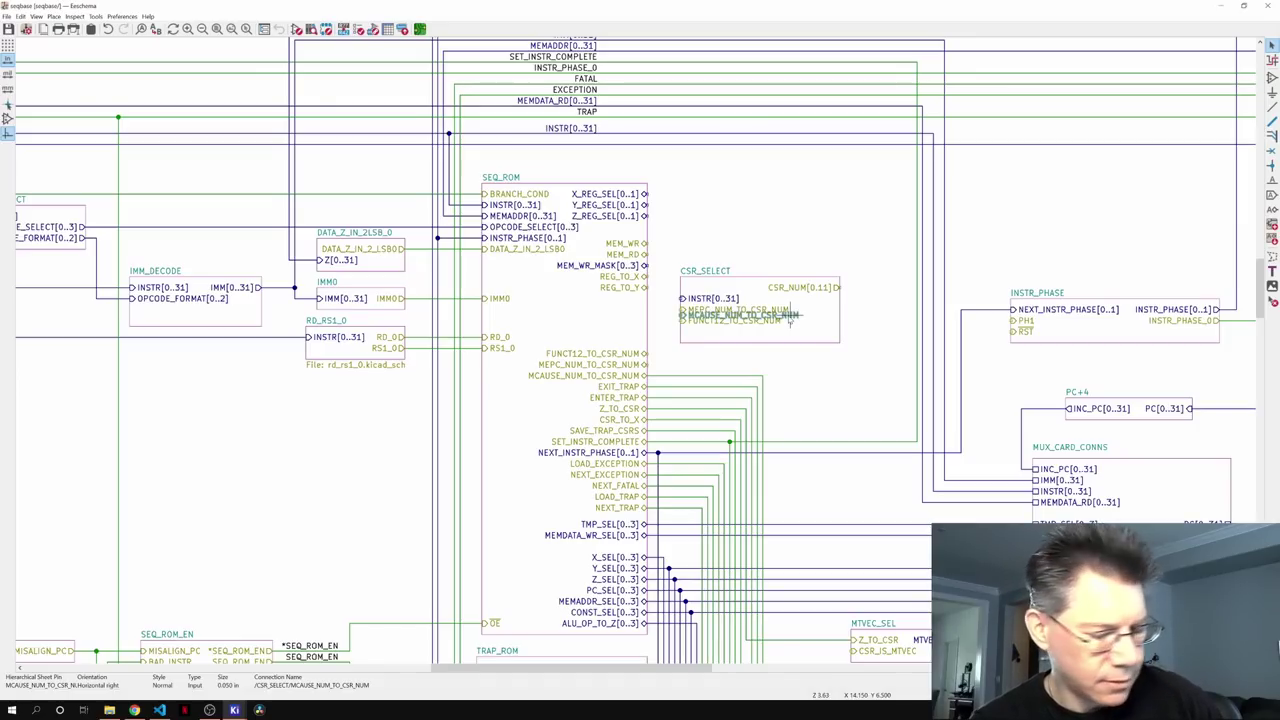
left_click_drag(789, 320, 774, 331)
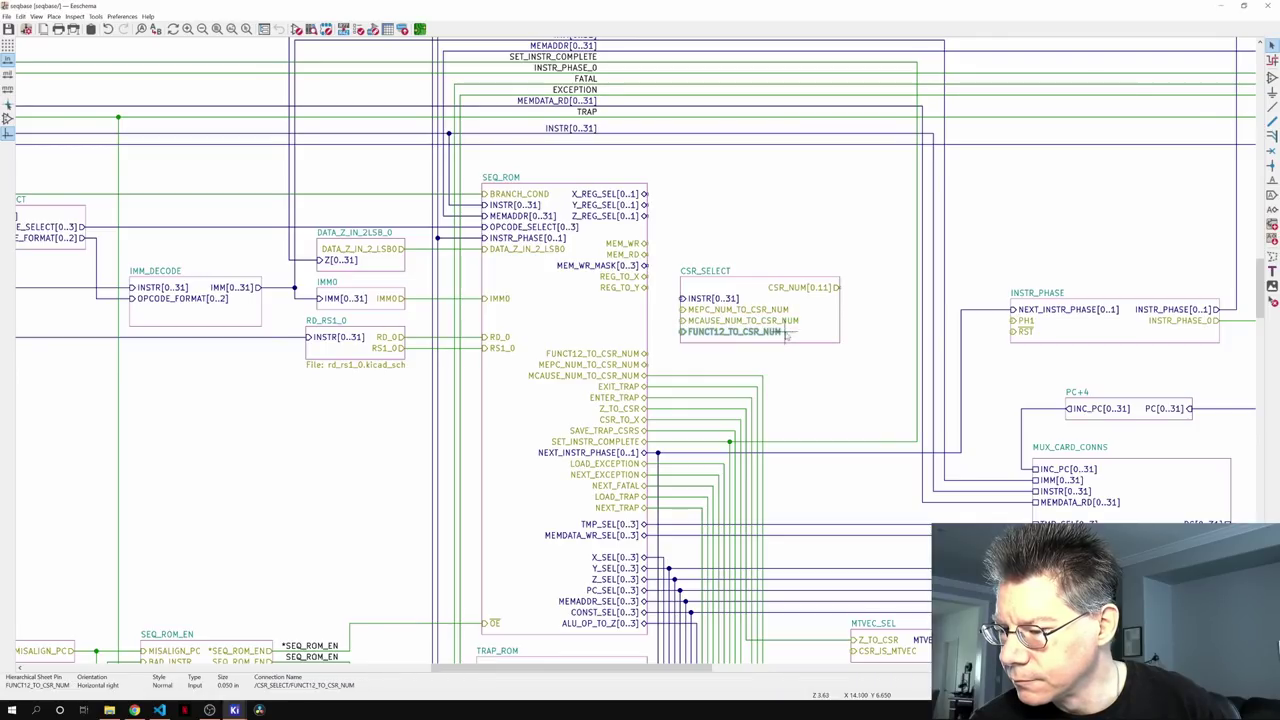
- Narrow the CSR_SELECT block to fit its pin names and move it slightly right, away from SEQ_ROM
left_click(825, 325)
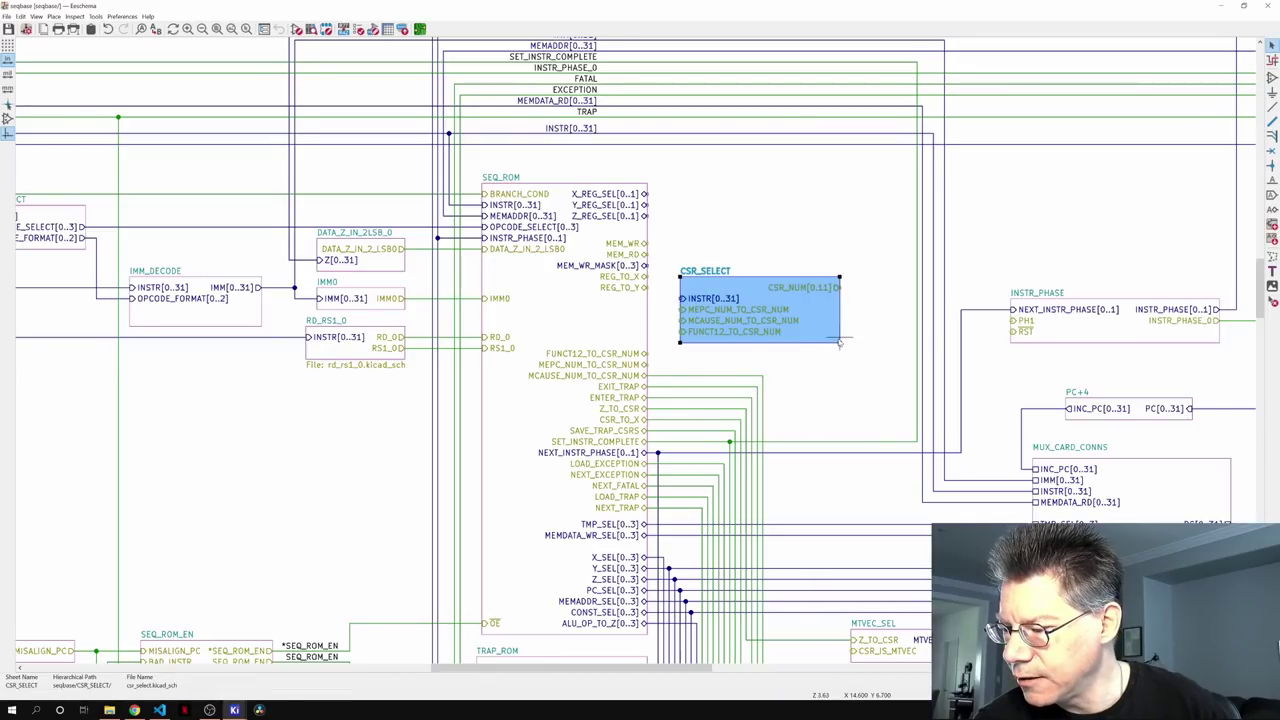
left_click_drag(841, 345, 813, 345)
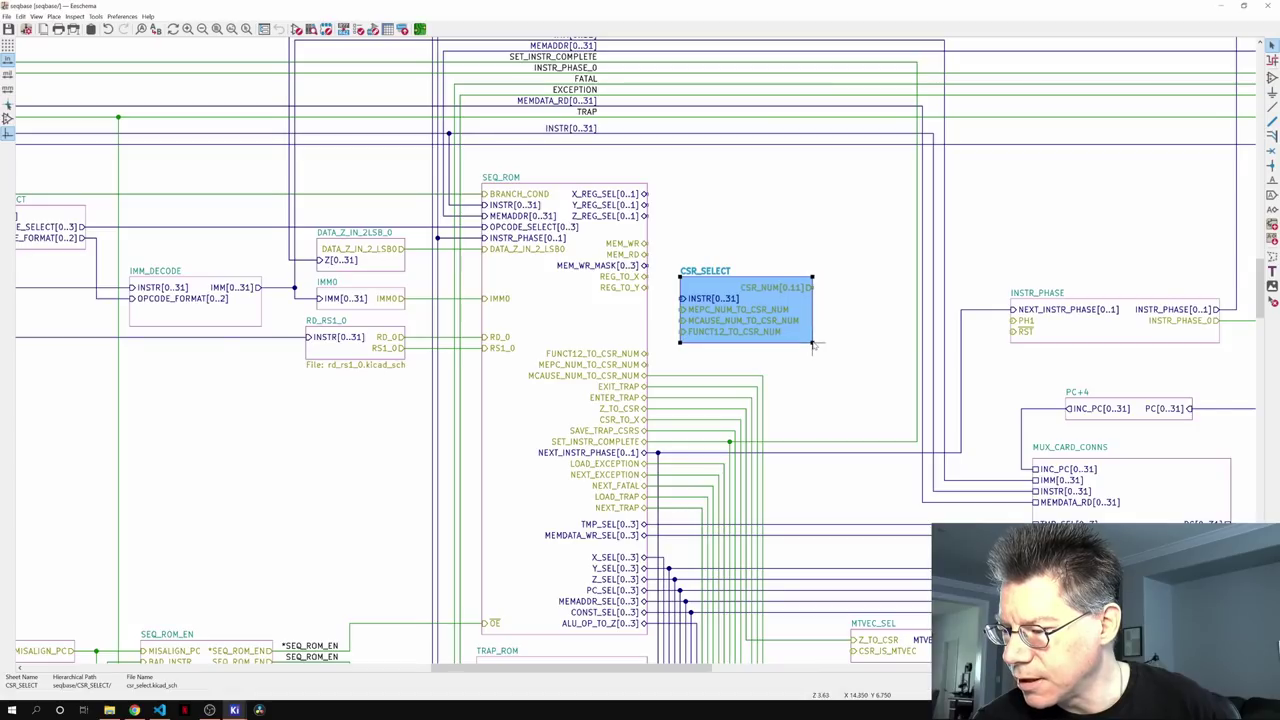
left_click(834, 356)
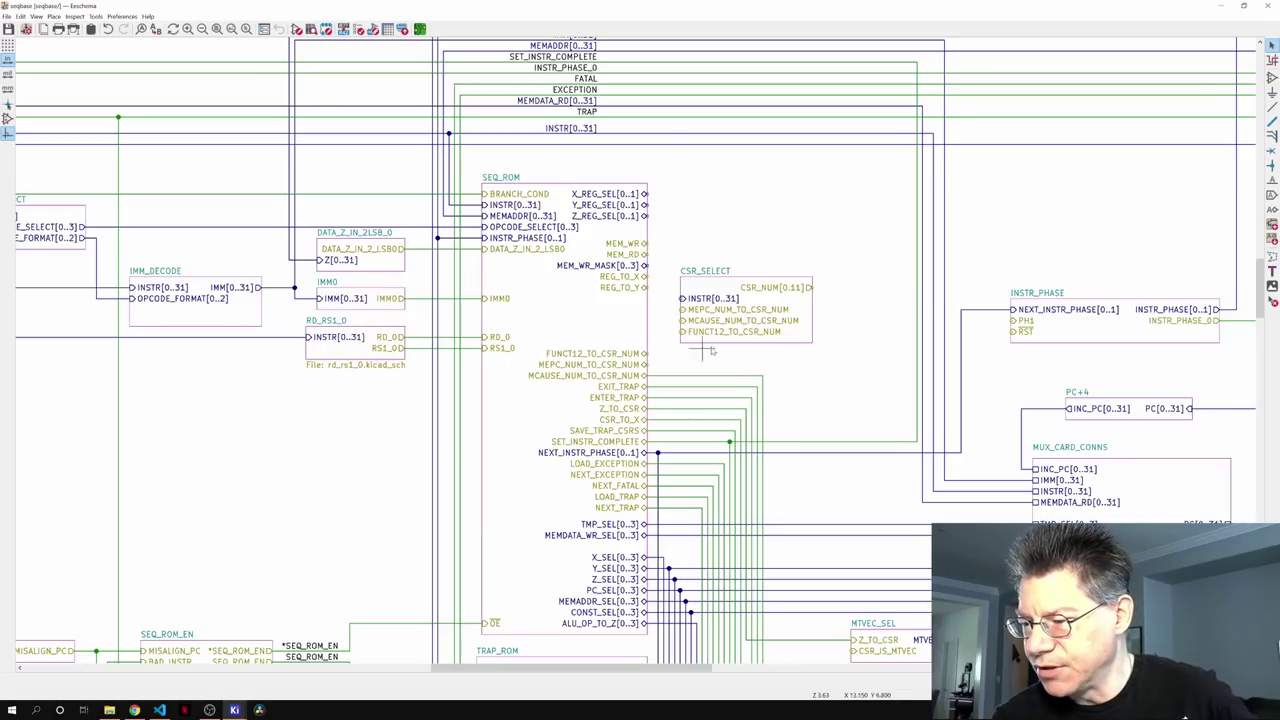
left_click_drag(803, 314, 834, 309)
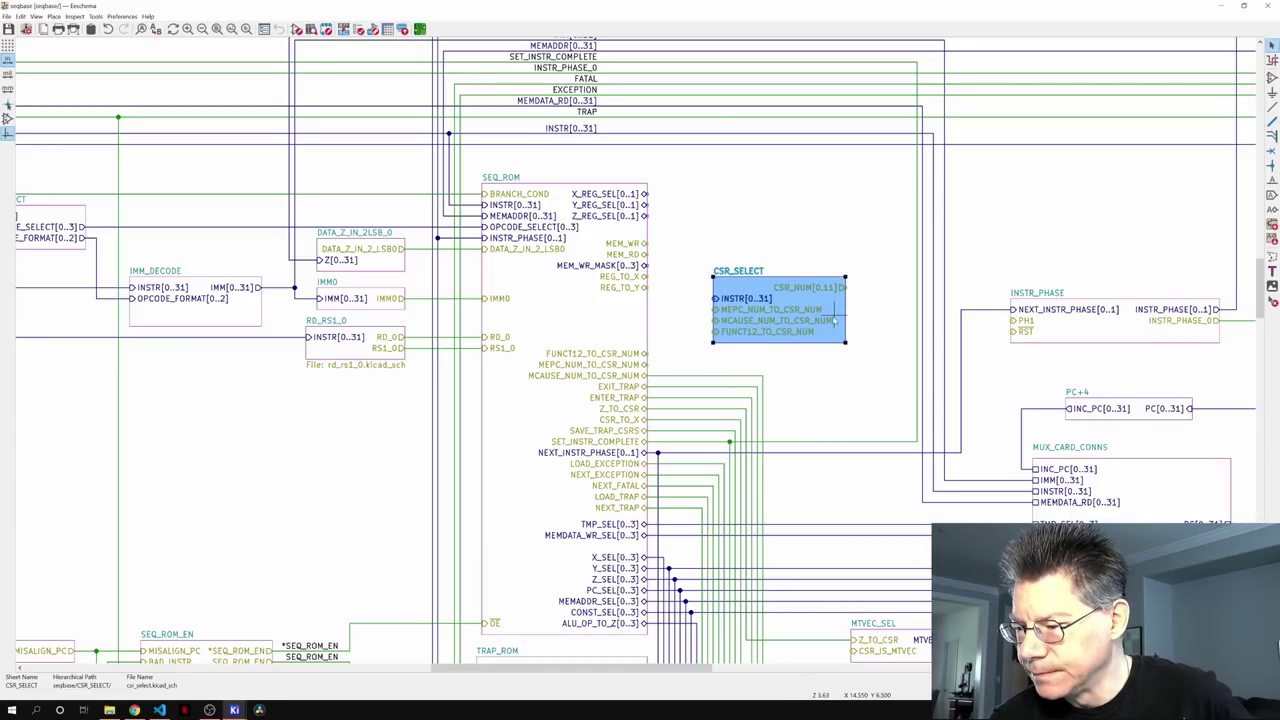
left_click(818, 368)
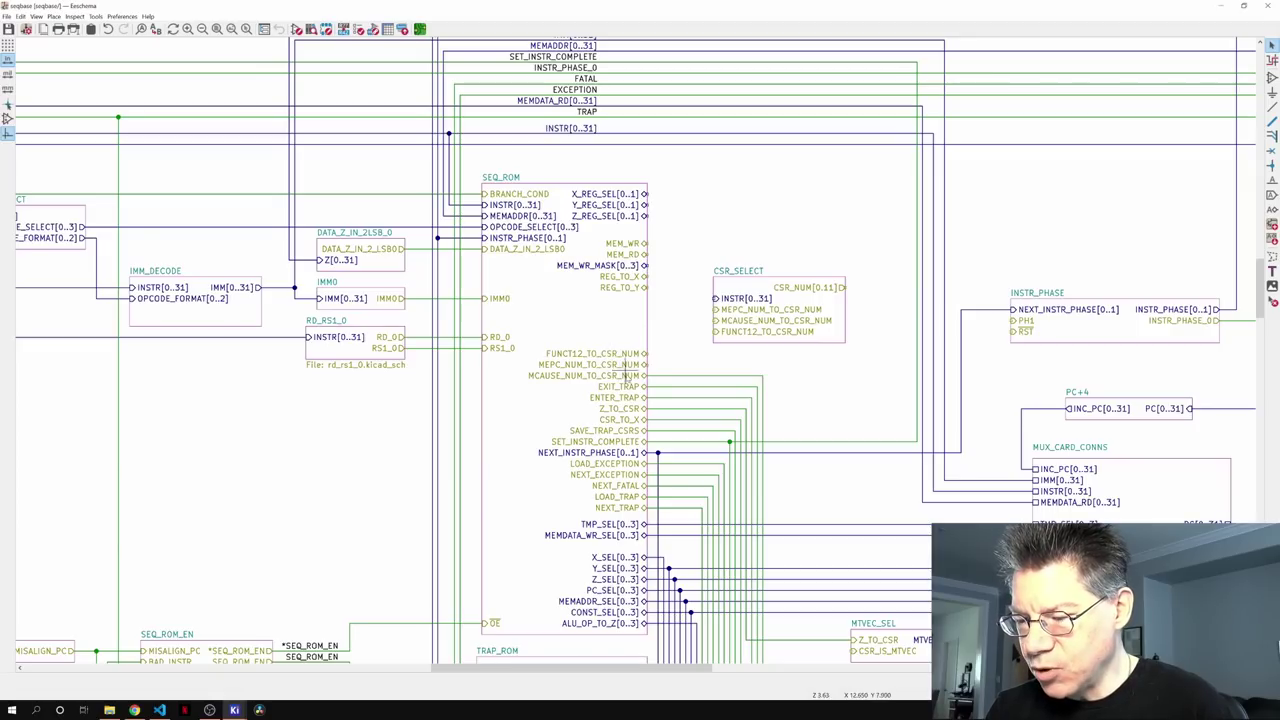
- Reorder the CSR_SELECT input pins below INSTR[0..31] to FUNCT12, MEPC, MCAUSE, matching SEQ_ROM's output order
mouse_move(788, 321)
left_mouse_down()
mouse_move(794, 310)
mouse_move(791, 338)
left_mouse_up()
left_click(792, 328)
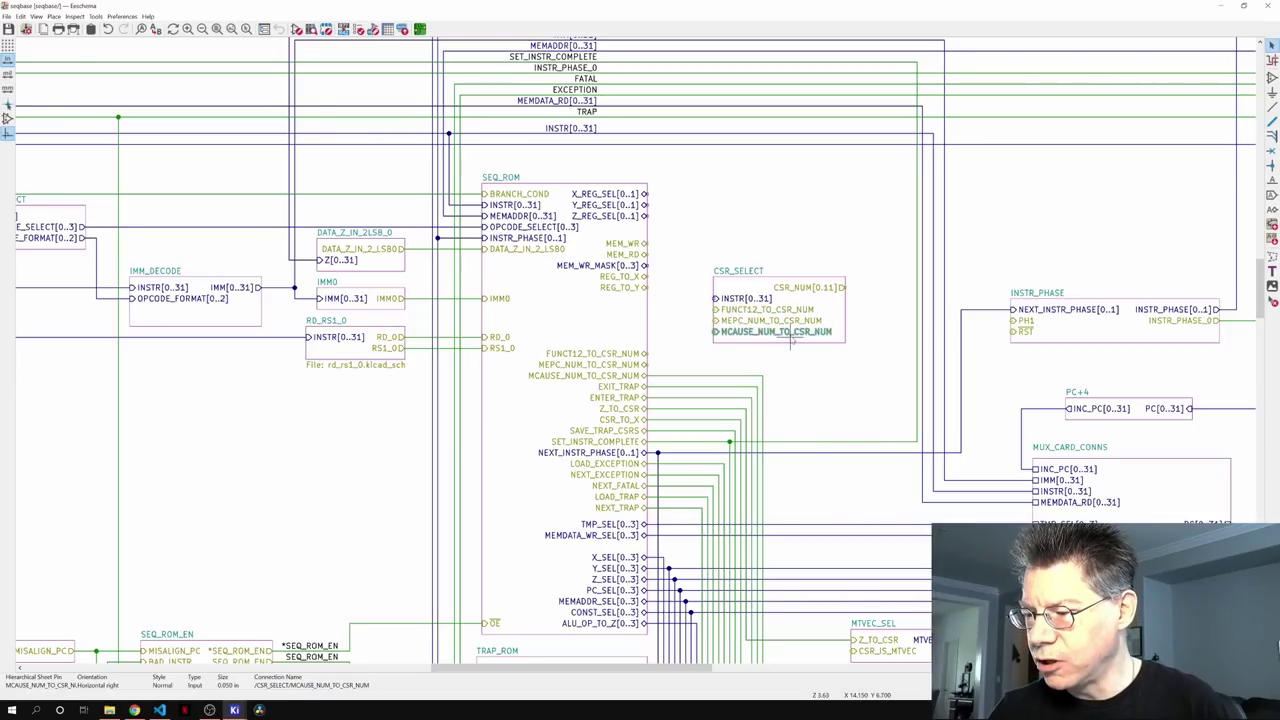
- Wire CSR_SELECT's MCAUSE_NUM_TO_CSR_NUM, MEPC_NUM_TO_CSR_NUM and FUNCT12_TO_CSR_NUM inputs to the matching SEQ_ROM outputs
key("w")
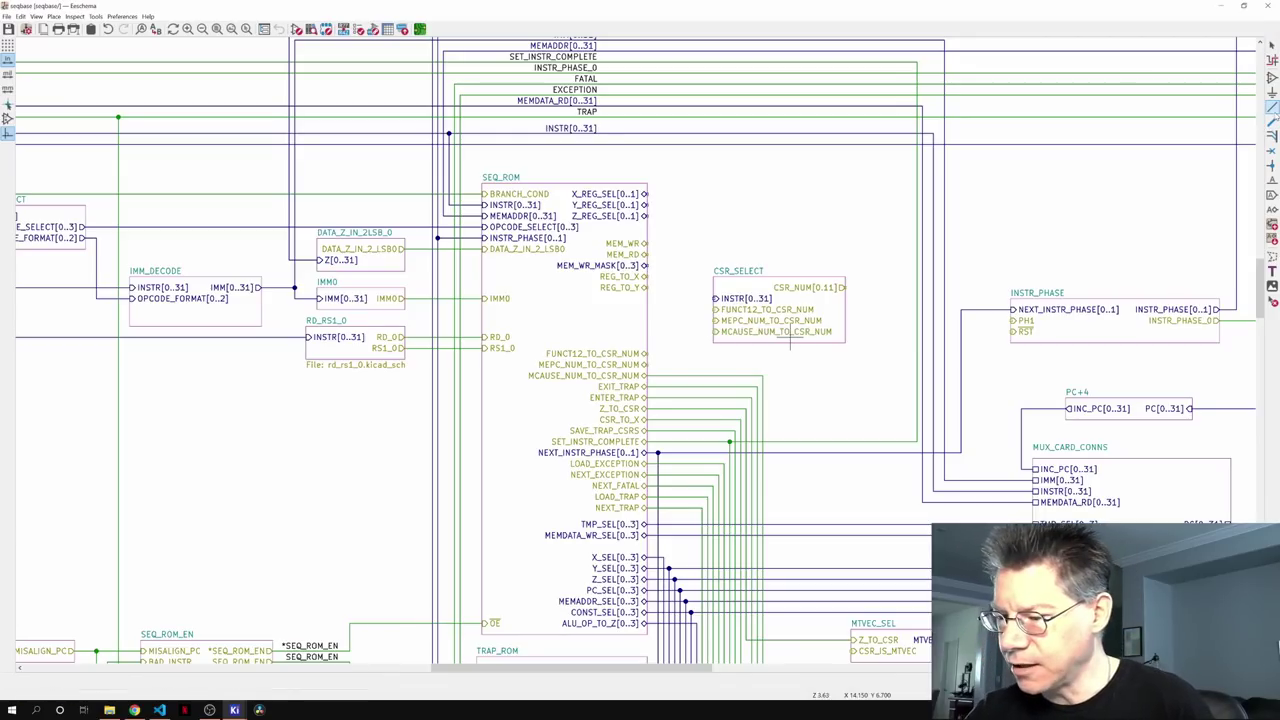
left_click(710, 331)
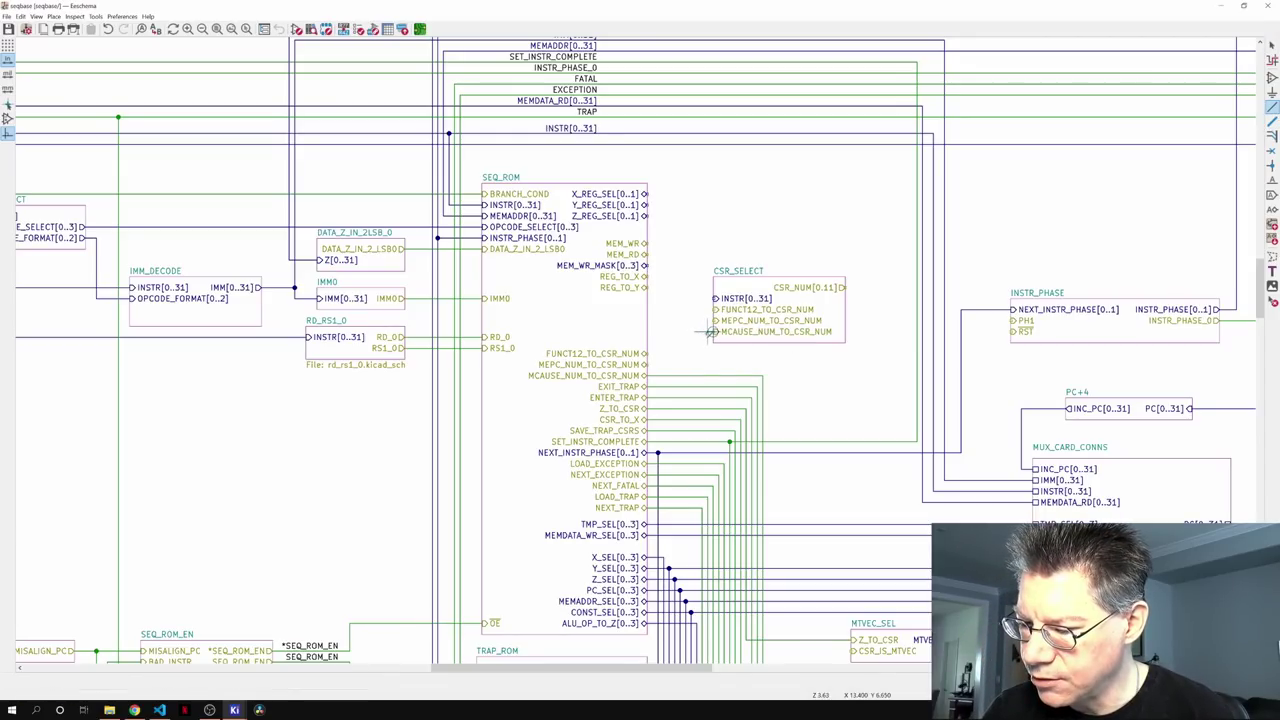
left_click(707, 375)
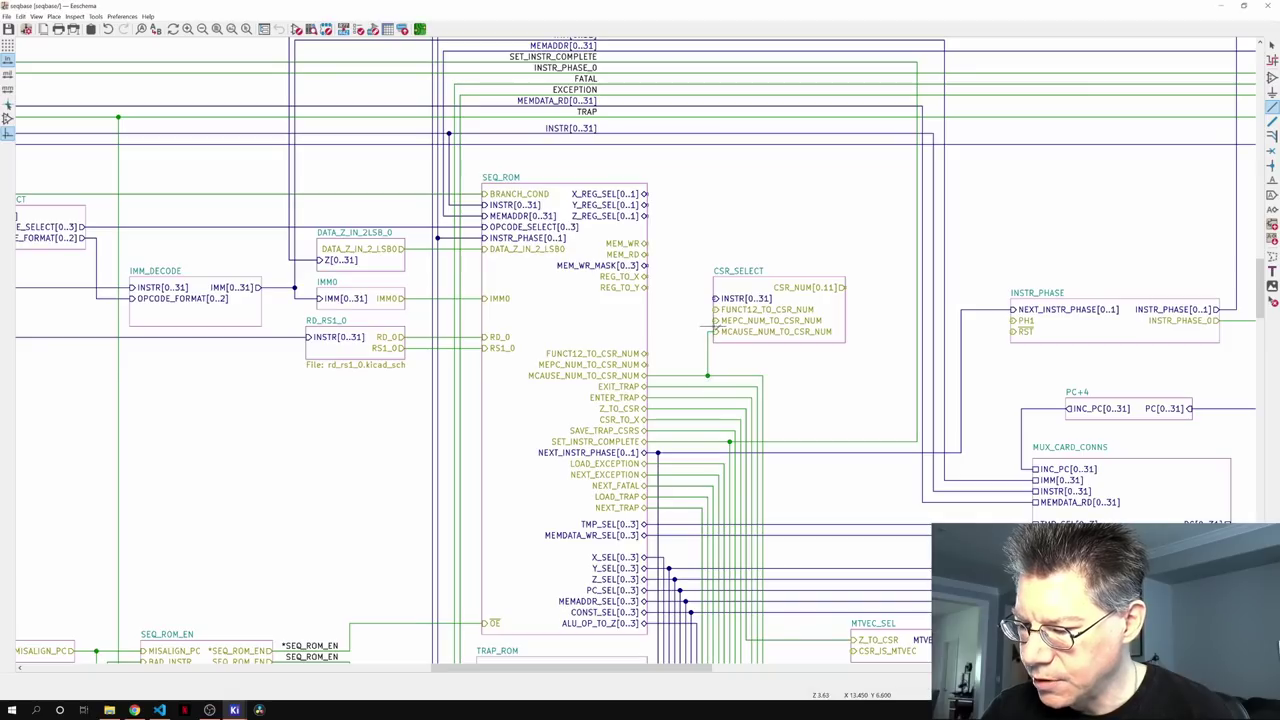
left_click(712, 309)
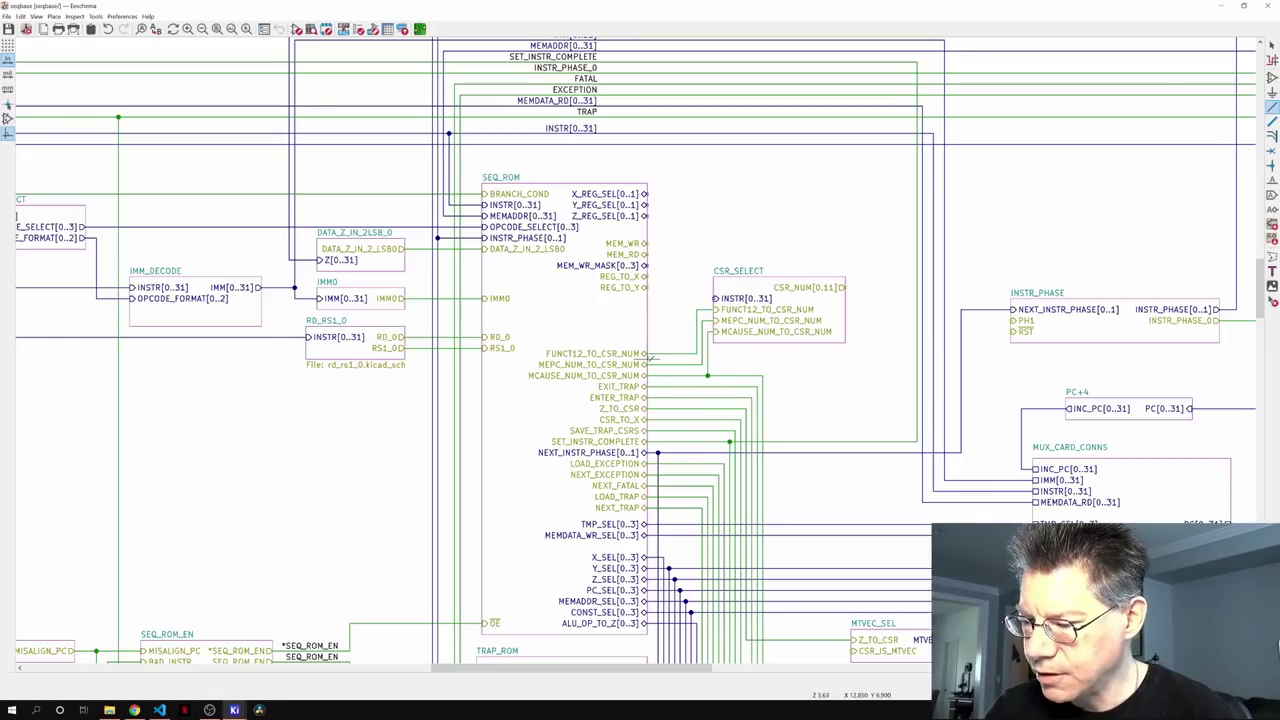
- Finish the FUNCT12_TO_CSR_NUM wire and connect CSR_SELECT's INSTR[0..31] input by bus to the INSTR[0..31] bus above it
left_click(646, 353)
scroll(830, 540, "up", 2)
scroll(830, 540, "left", 3)
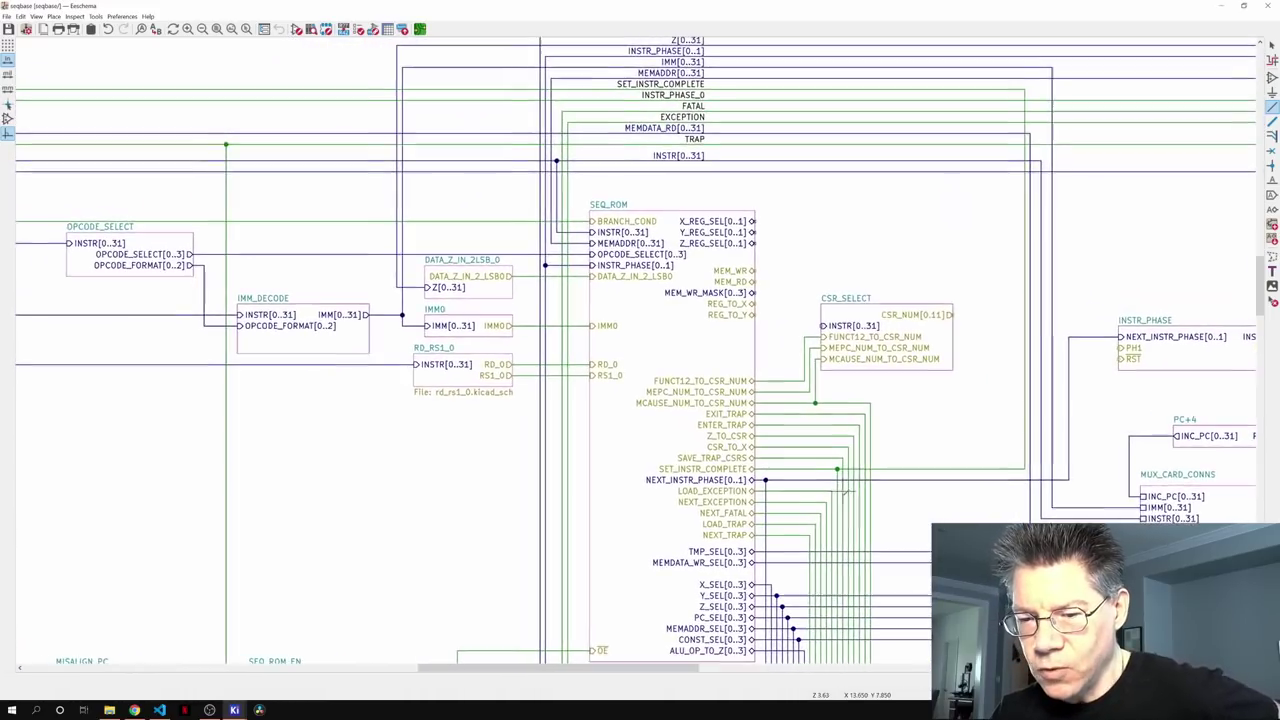
scroll(889, 529, "up", 1)
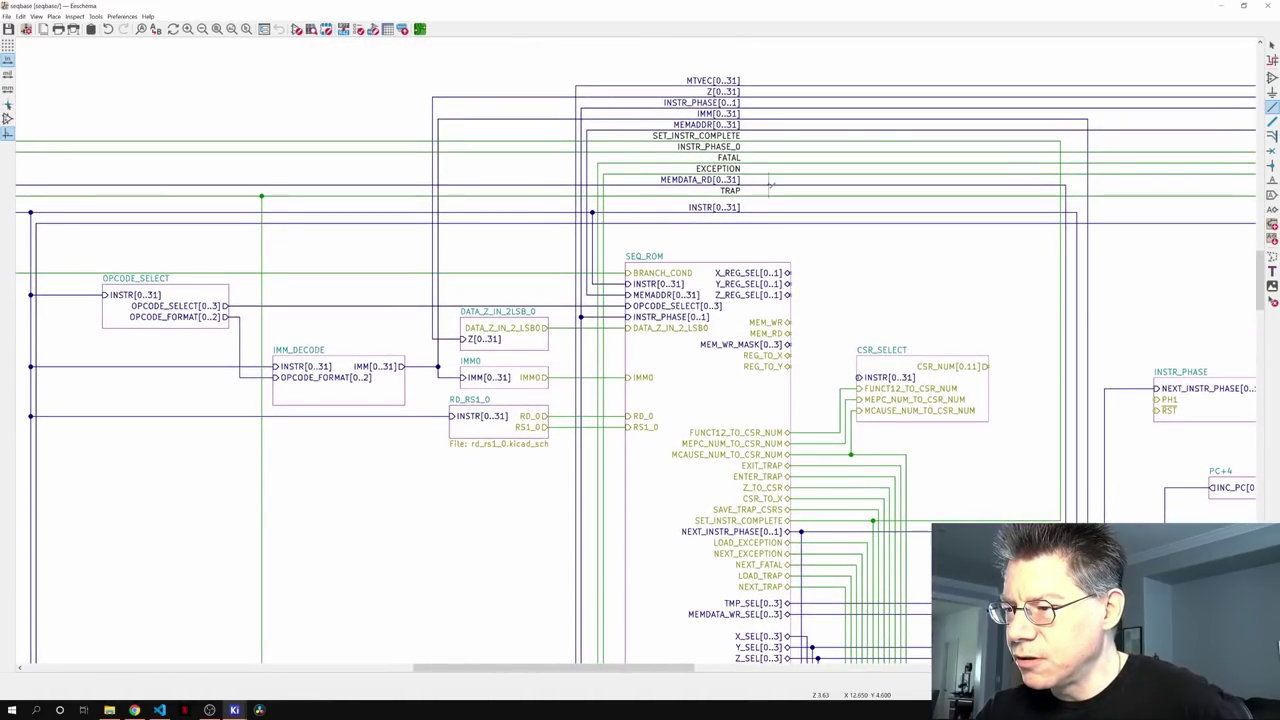
key("b")
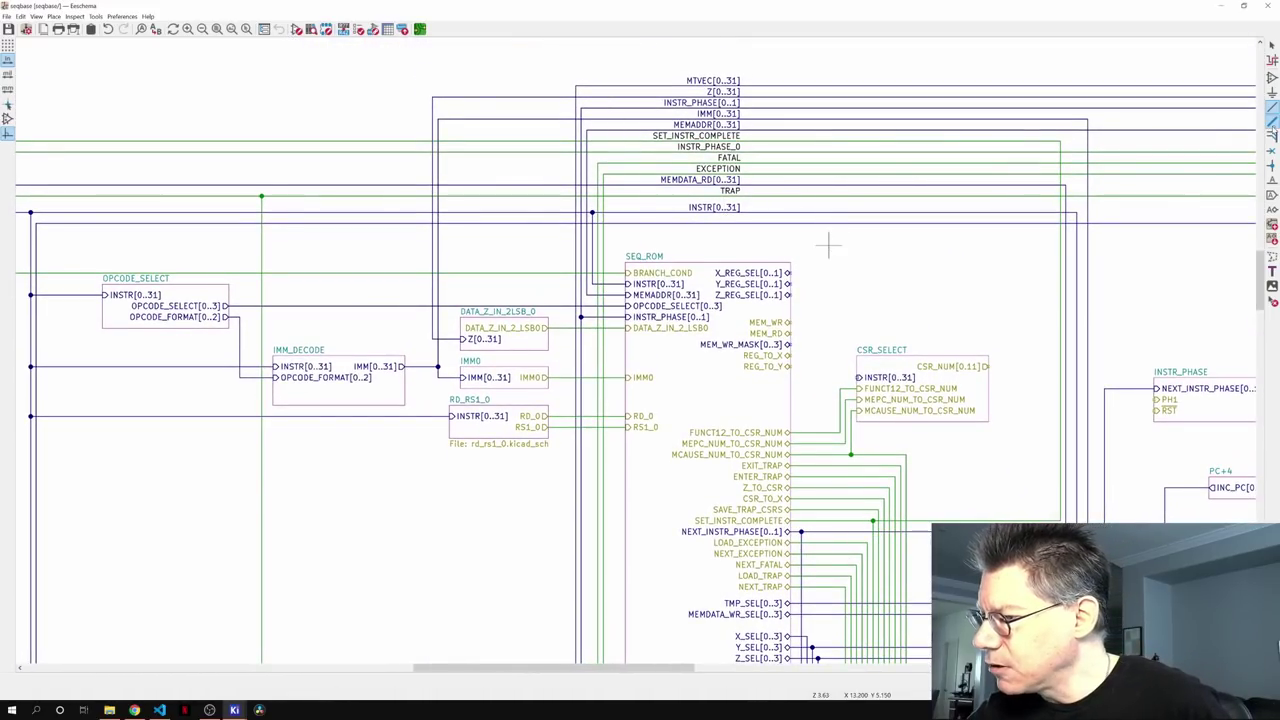
left_click(853, 377)
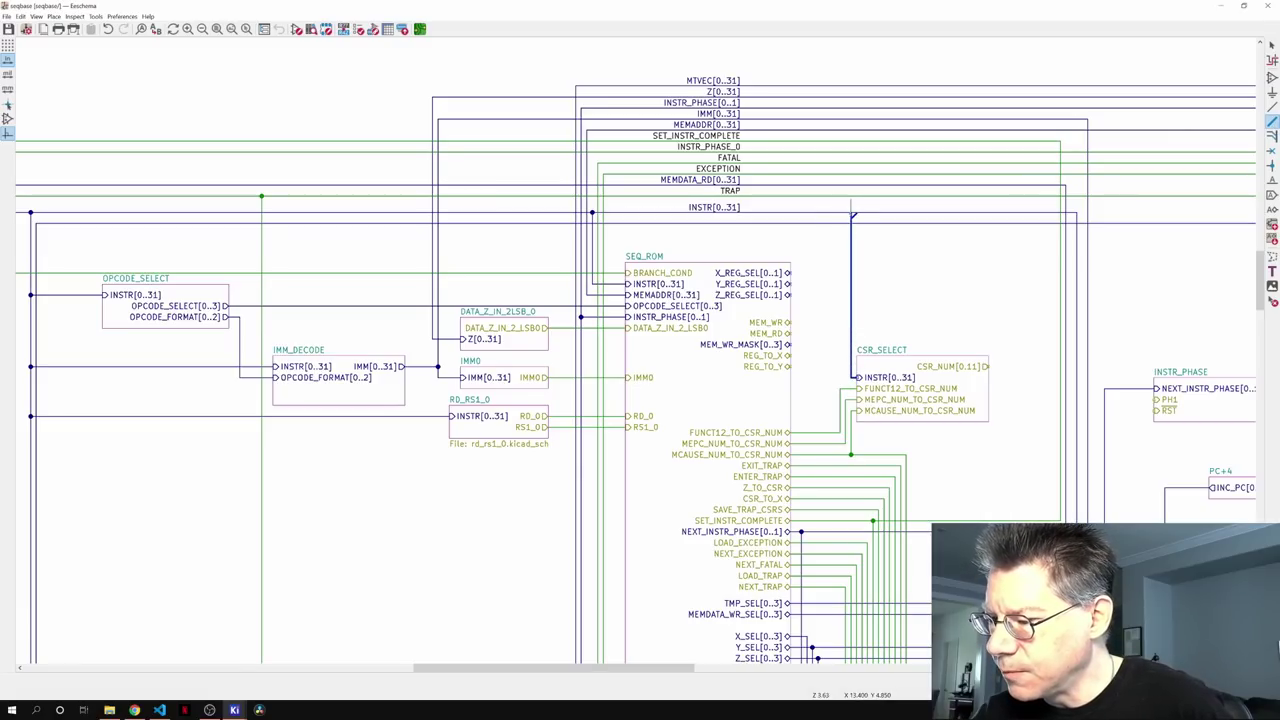
left_click(851, 213)
- Draw a bus from CSR_SELECT's CSR_NUM[0..11] output straight right, past INSTR_PHASE and the vertical lines, and save the schematic
middle_click_drag(971, 478, 757, 451)
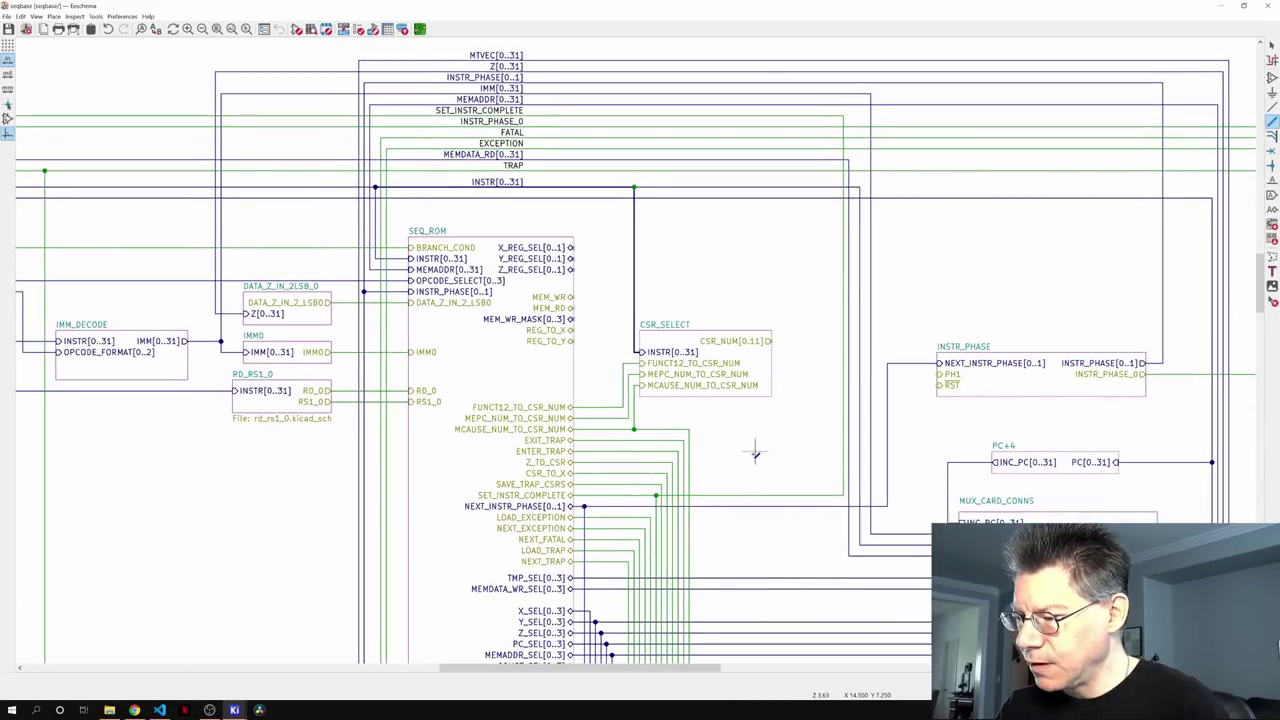
left_click(776, 341)
middle_click_drag(1099, 338, 668, 318)
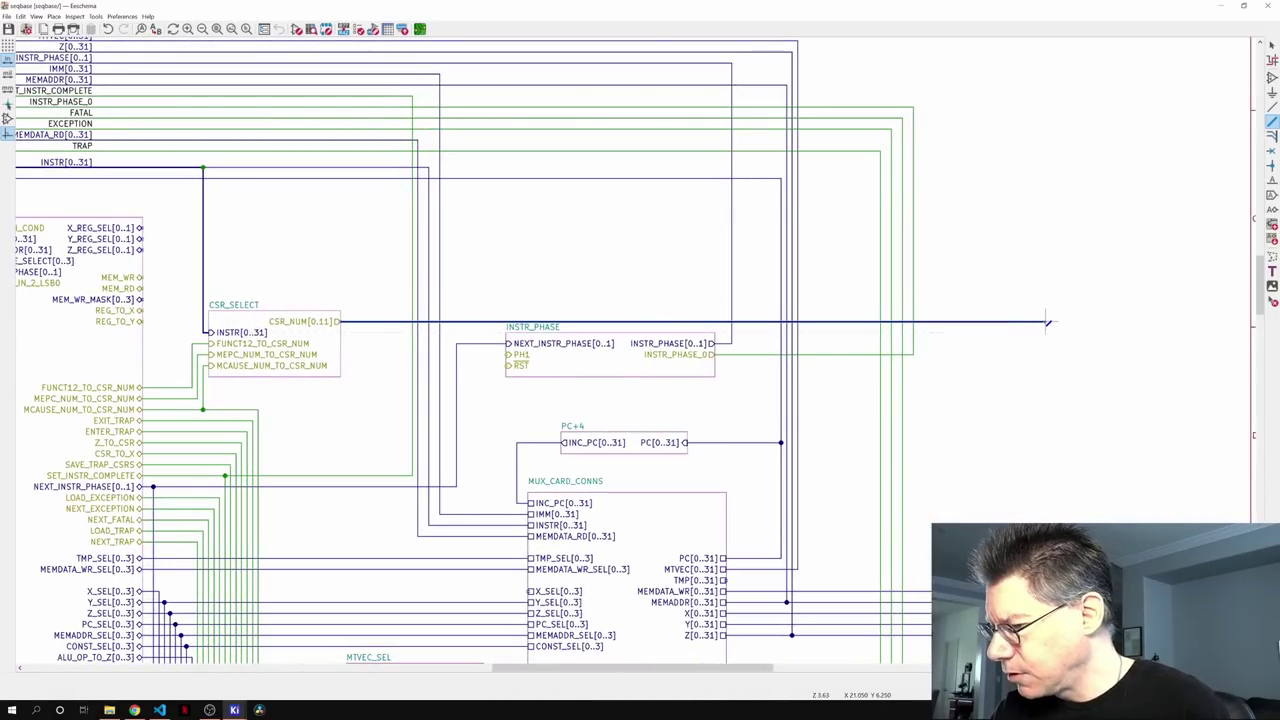
double_click(1047, 322)
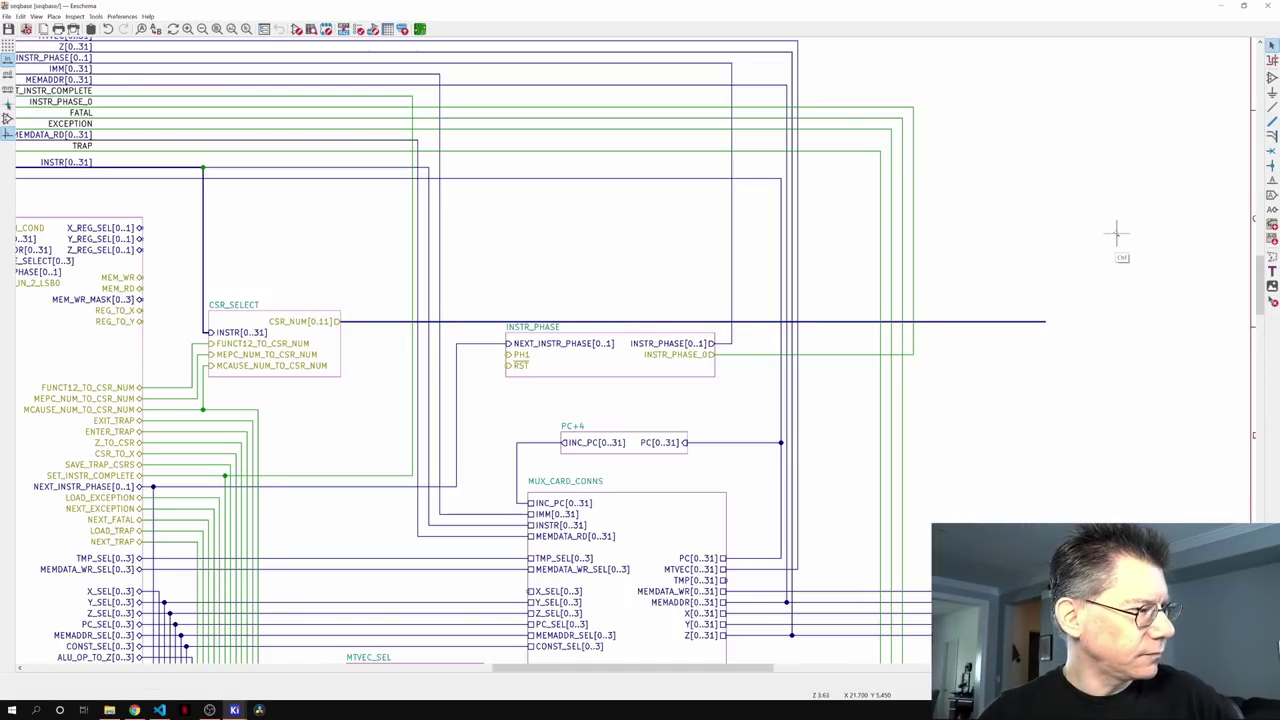
key("ctrl+s")
- Examine the connections of SEQ_ROM, IRQ_LOAD_ROM and TRAP_ROM on the root sheet
middle_click_drag(760, 436, 1057, 392)
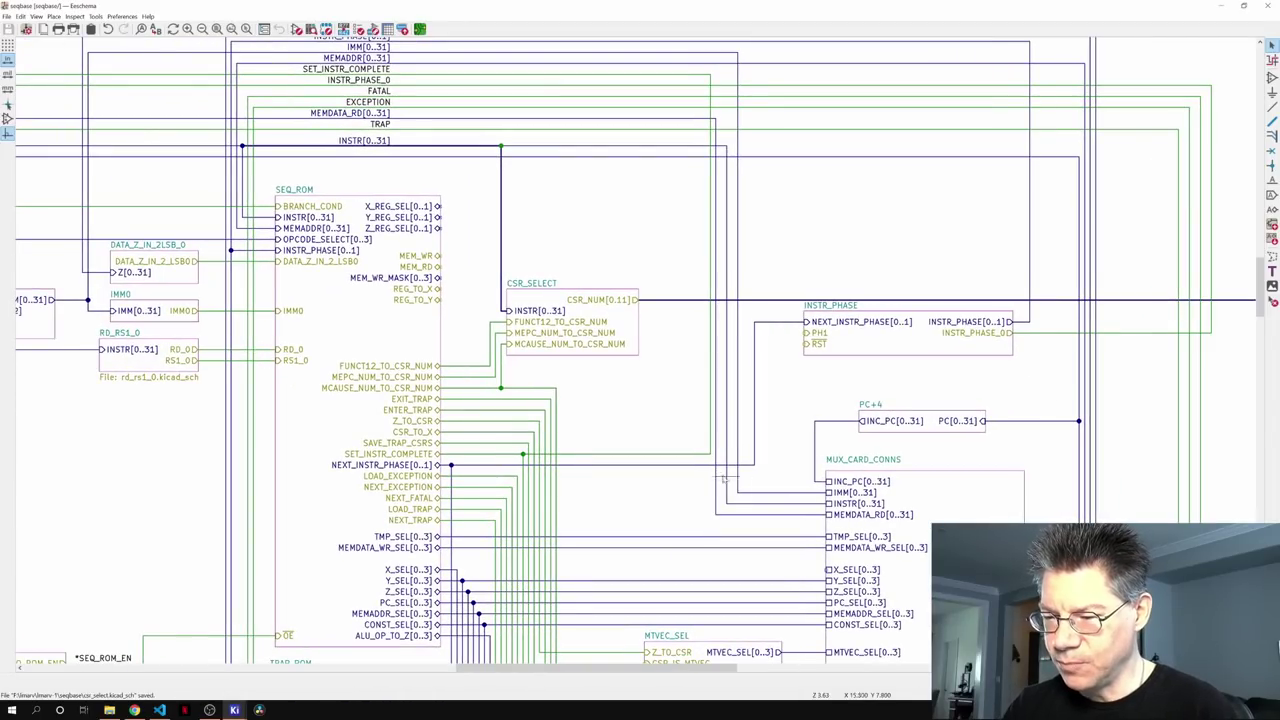
middle_click_drag(644, 382, 737, 471)
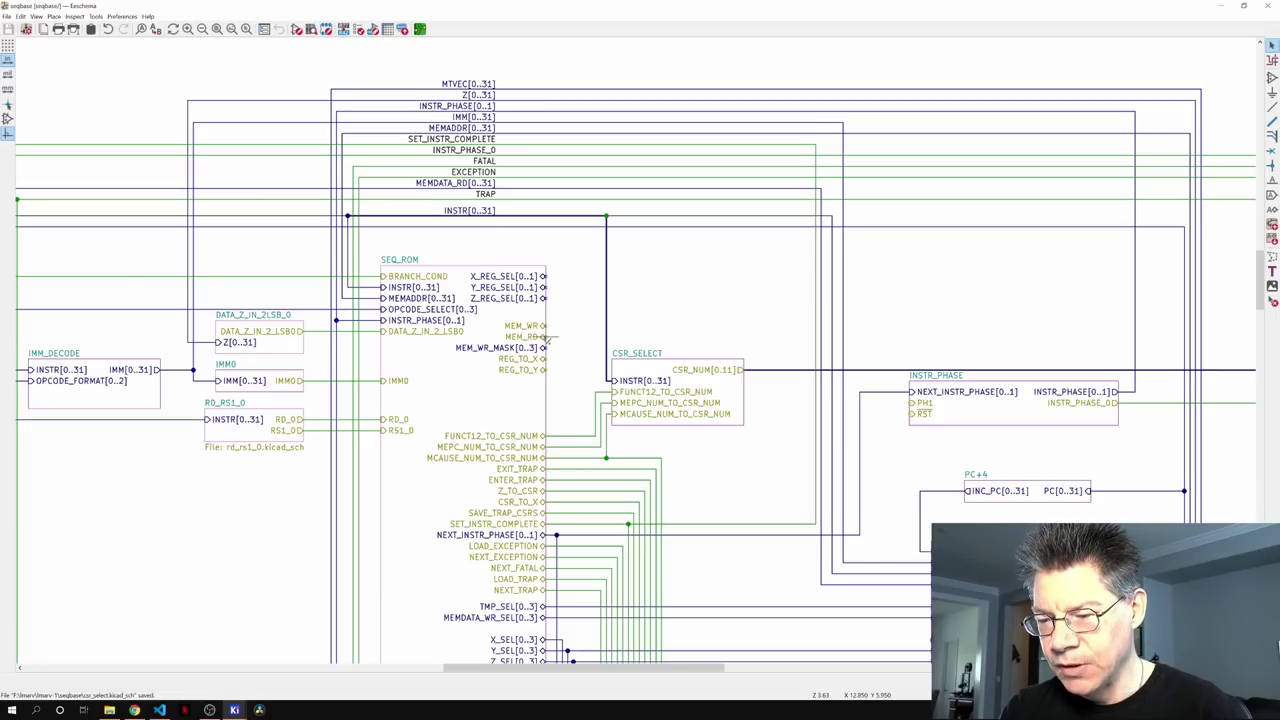
scroll(570, 500, "down", 5)
scroll(570, 500, "left", 5)
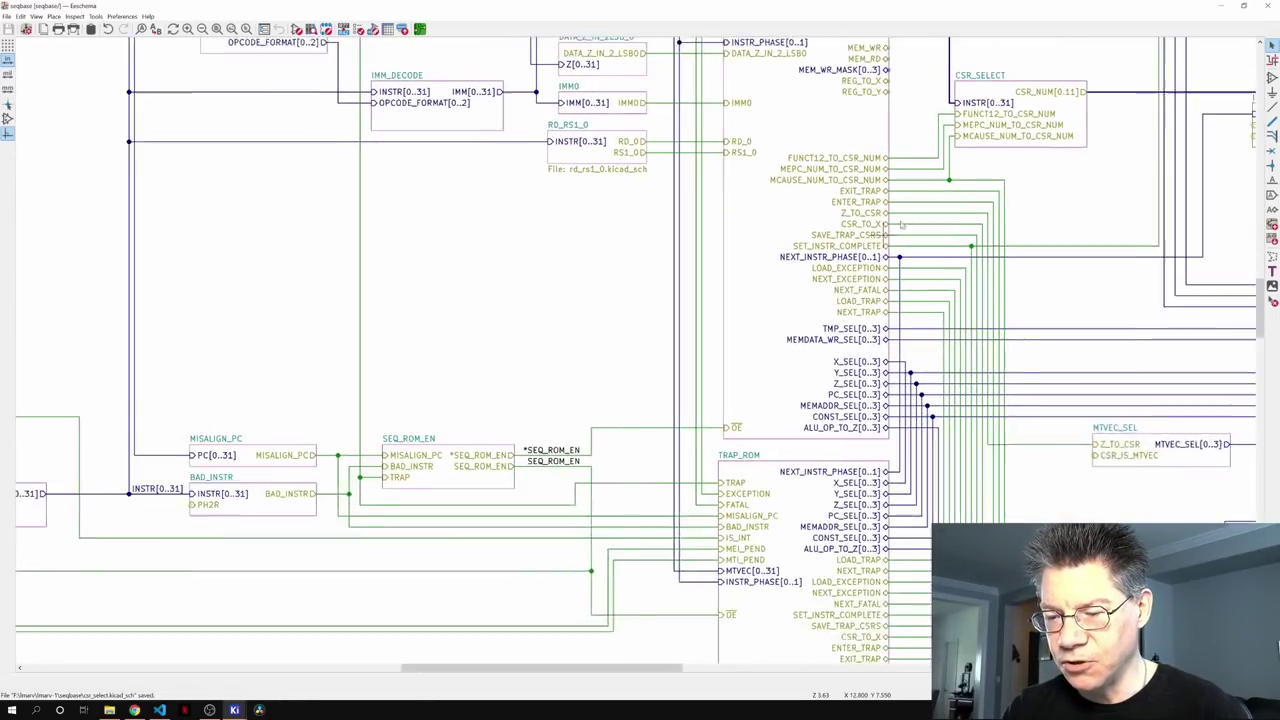
scroll(600, 500, "down", 2)
scroll(600, 500, "left", 8)
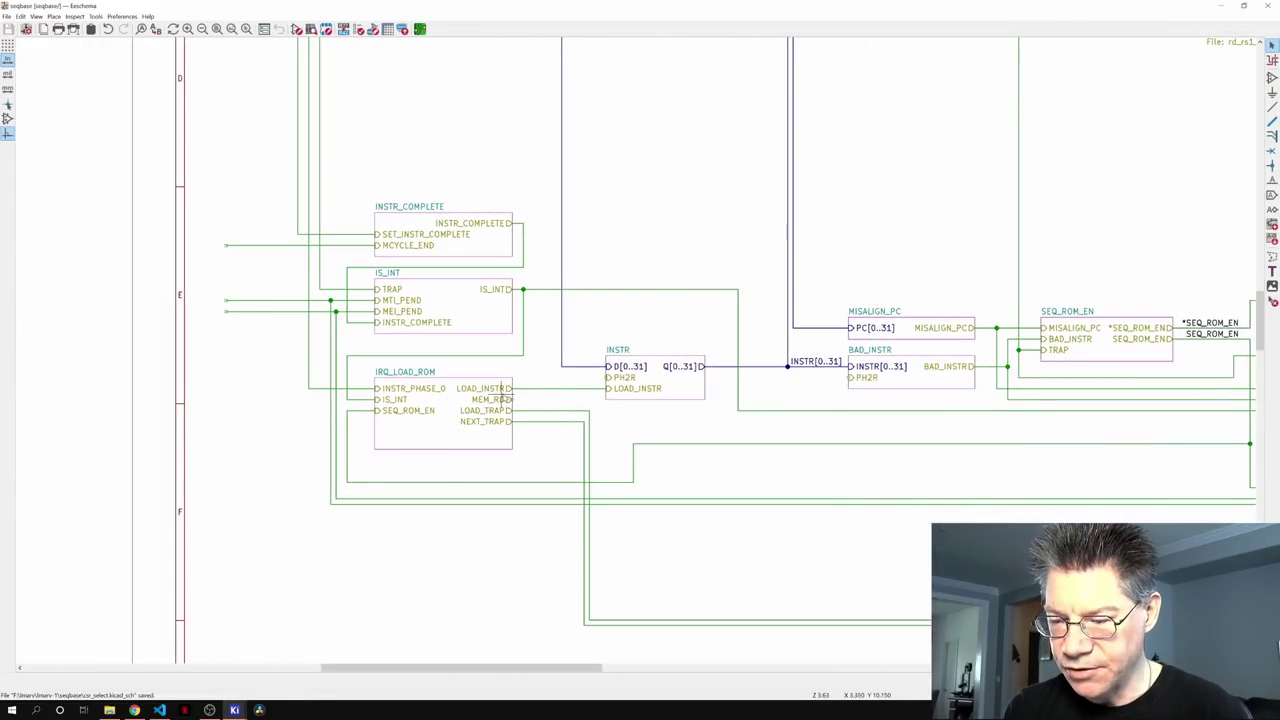
scroll(785, 457, "right", 4)
scroll(785, 457, "up", 1)
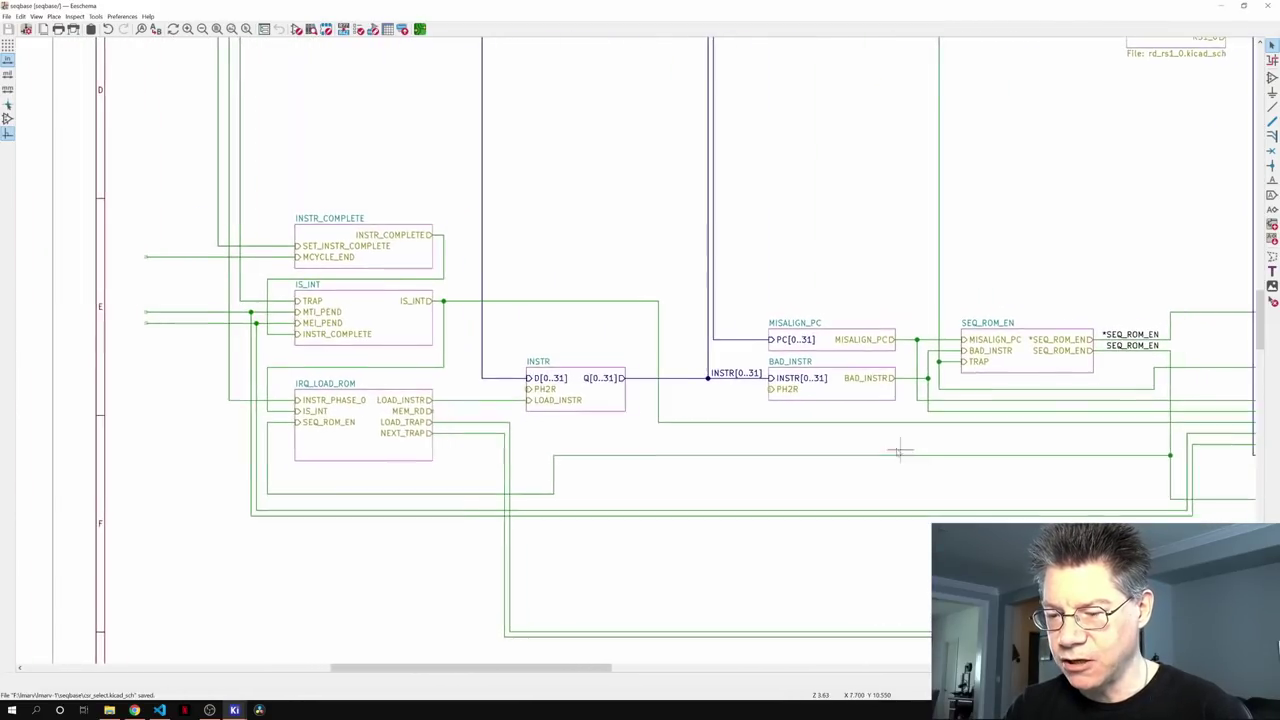
middle_click_drag(785, 457, 231, 441)
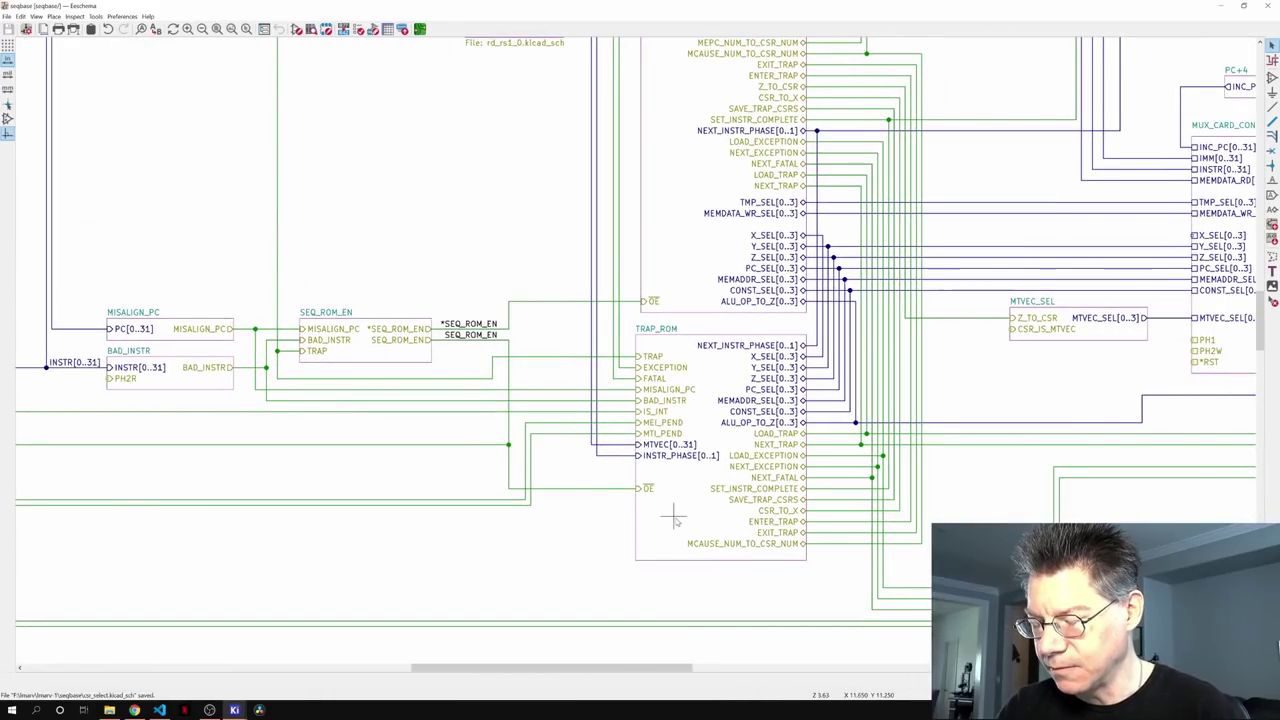
scroll(740, 460, "up", 7)
scroll(720, 470, "right", 3)
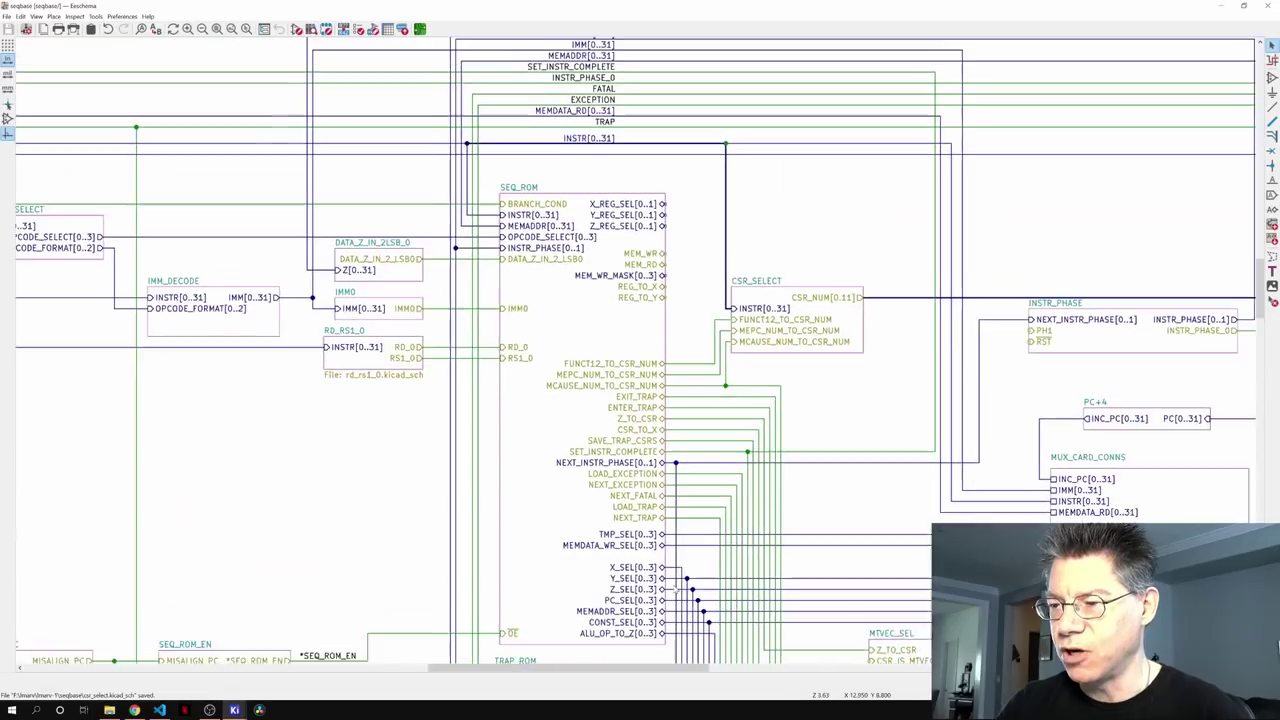
- Review the wiring around SEQ_ROM, CSR_SELECT and MTVEC_SEL, including an overview of the whole root sheet
scroll(690, 478, "right", 2)
scroll(660, 476, "down", 1)
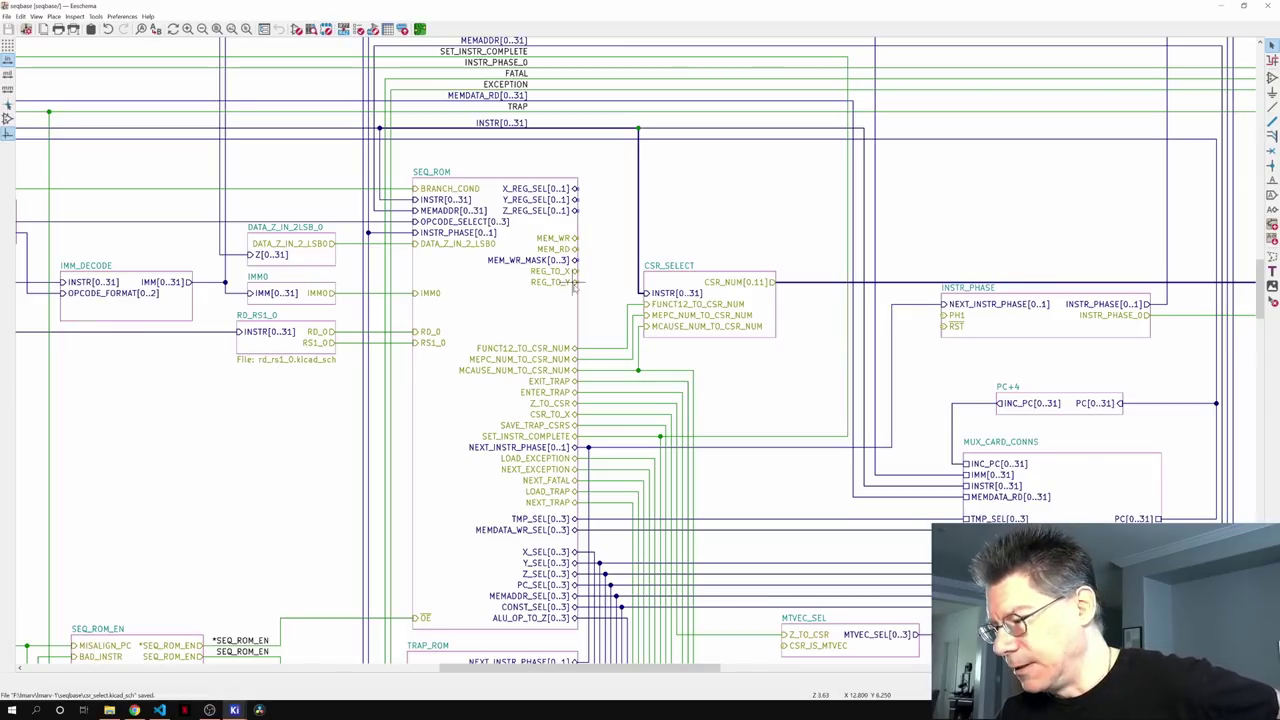
scroll(703, 480, "down", 2)
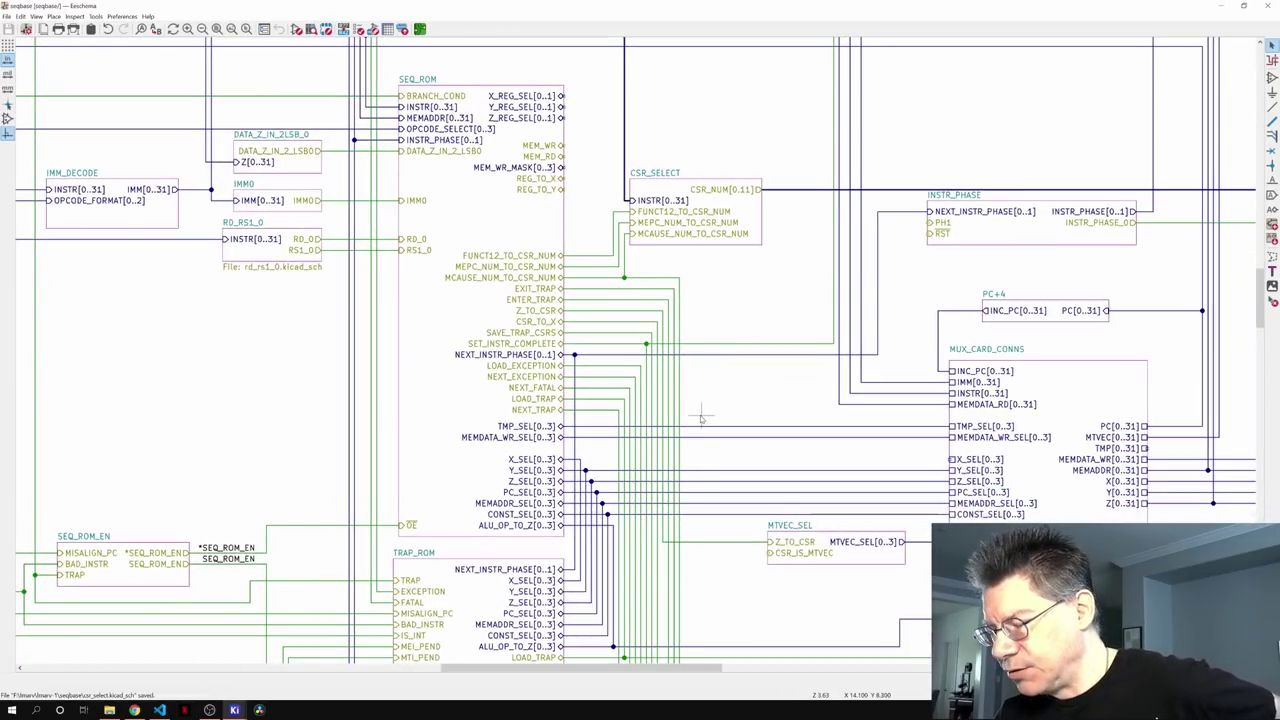
scroll(690, 520, "up", 2)
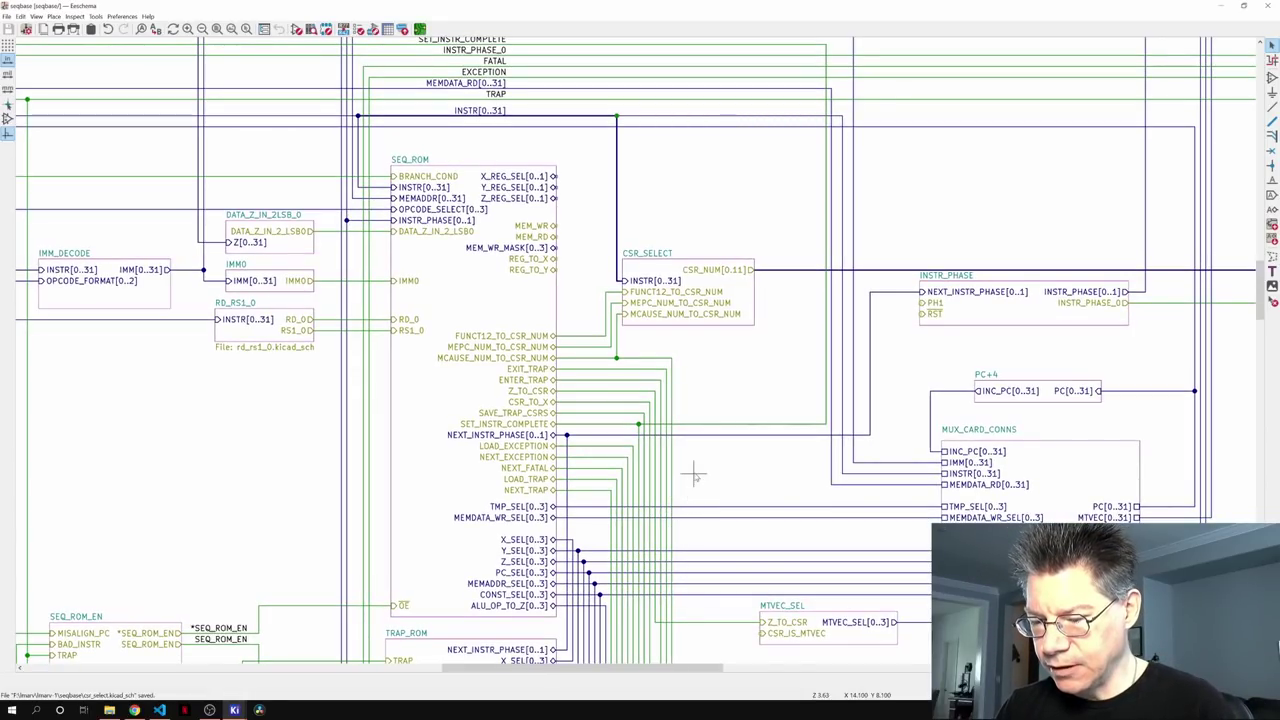
scroll(700, 520, "down", 2)
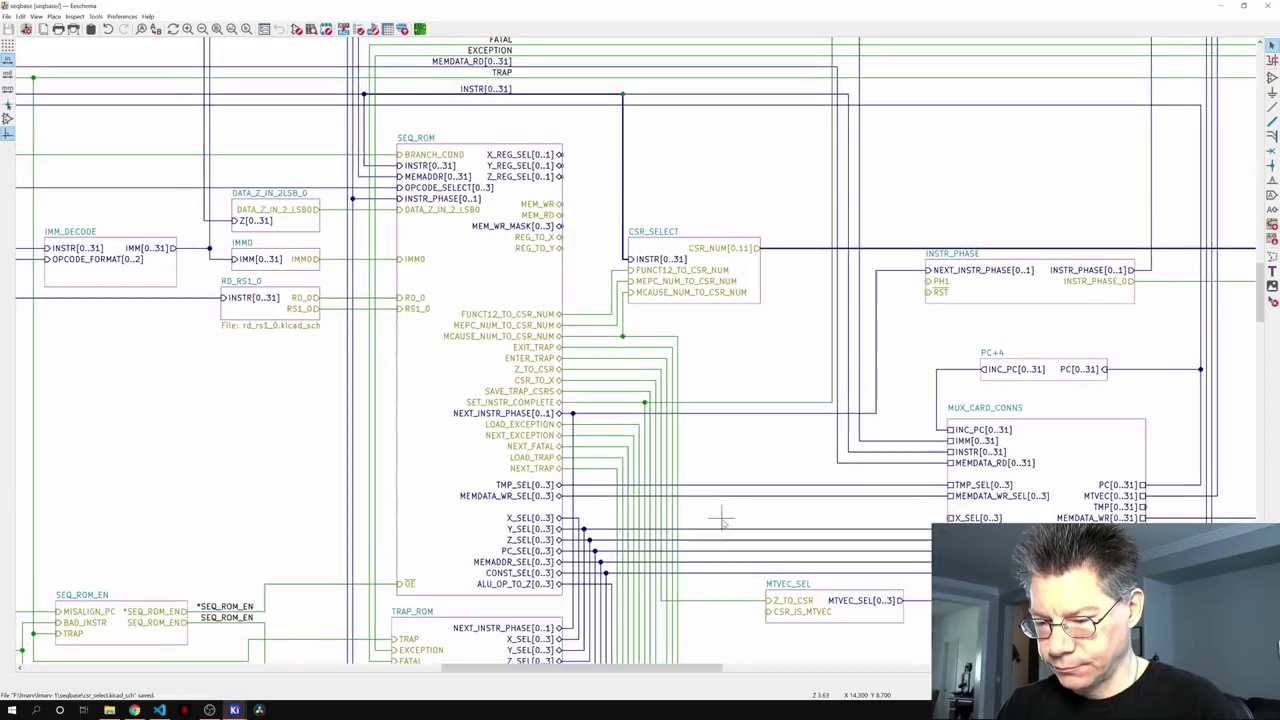
scroll(740, 505, "left", 1)
middle_click_drag(735, 505, 650, 595)
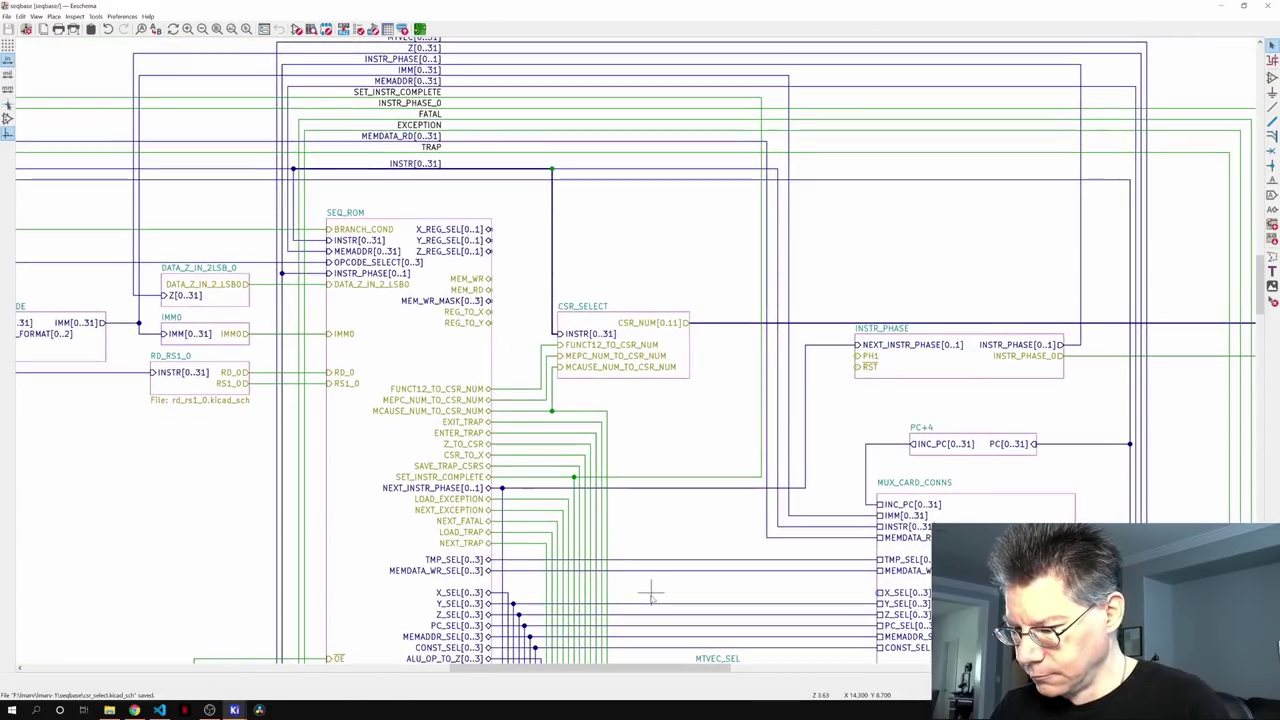
scroll(688, 470, "up", 2)
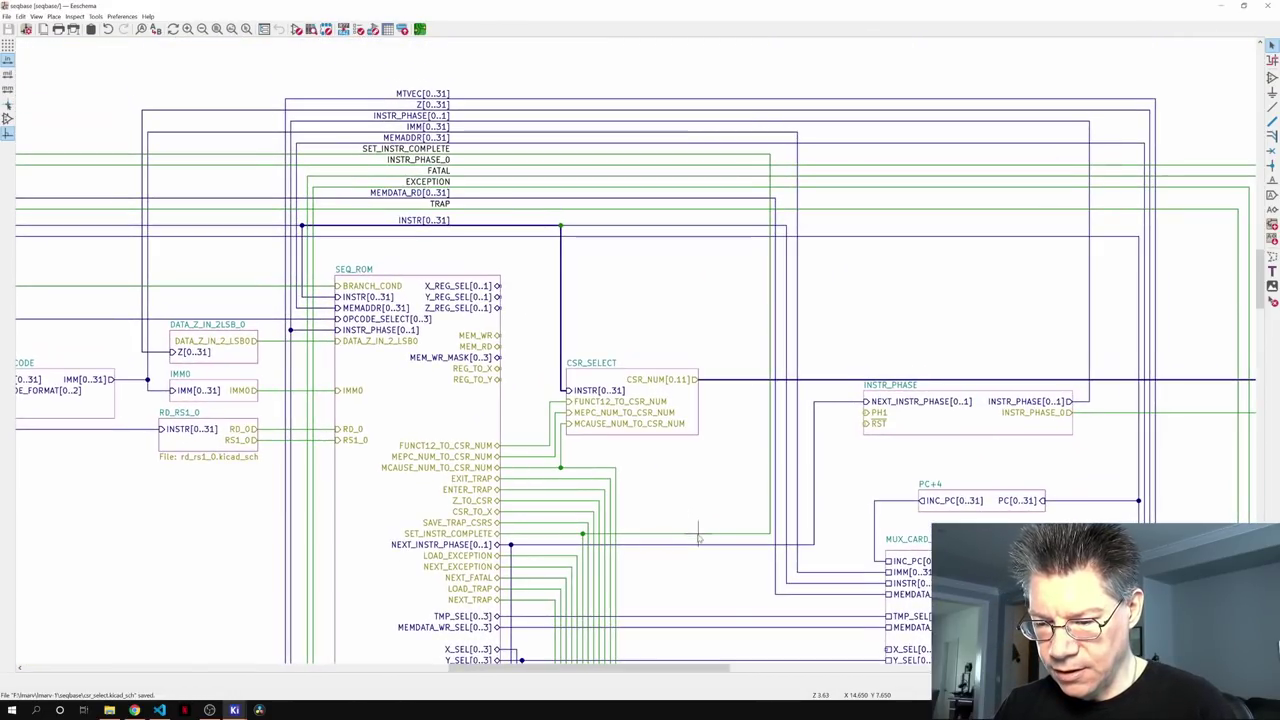
mouse_move(692, 540)
middle_mouse_down()
mouse_move(758, 406)
mouse_move(846, 300)
mouse_move(690, 540)
middle_mouse_up()
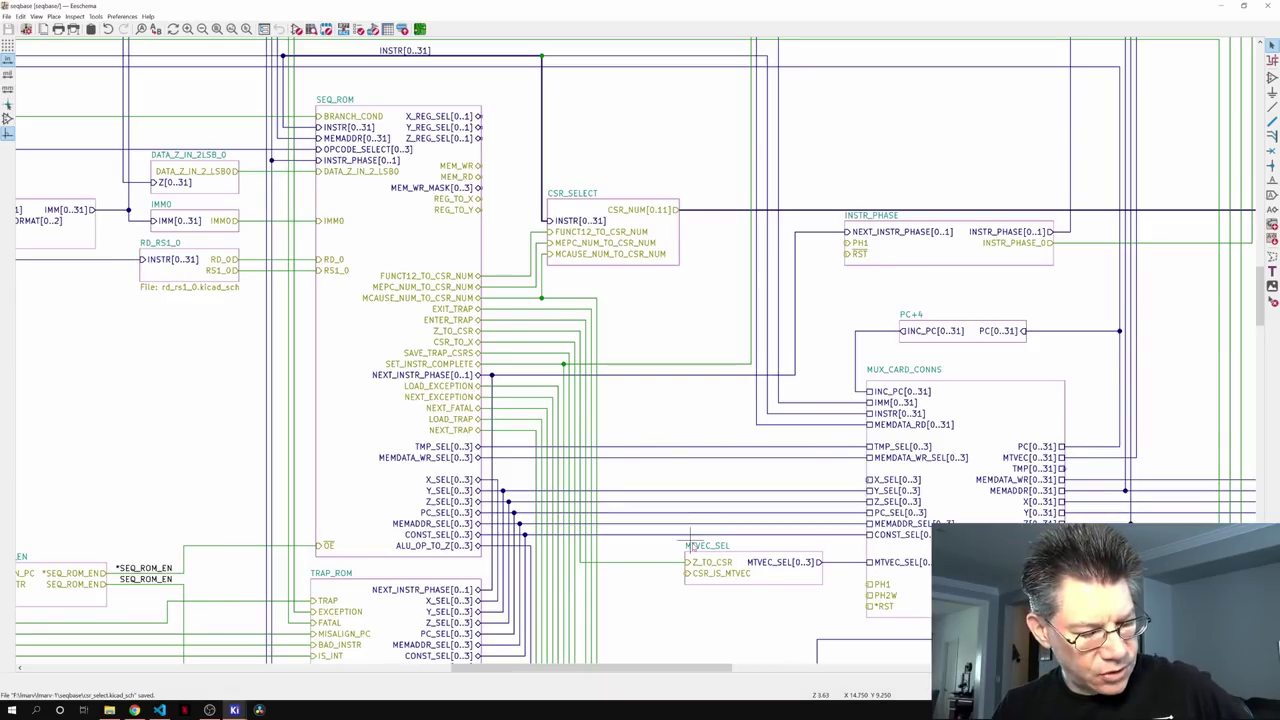
scroll(690, 545, "down", 1)
scroll(690, 545, "down", 6)
scroll(756, 410, "up", 2)
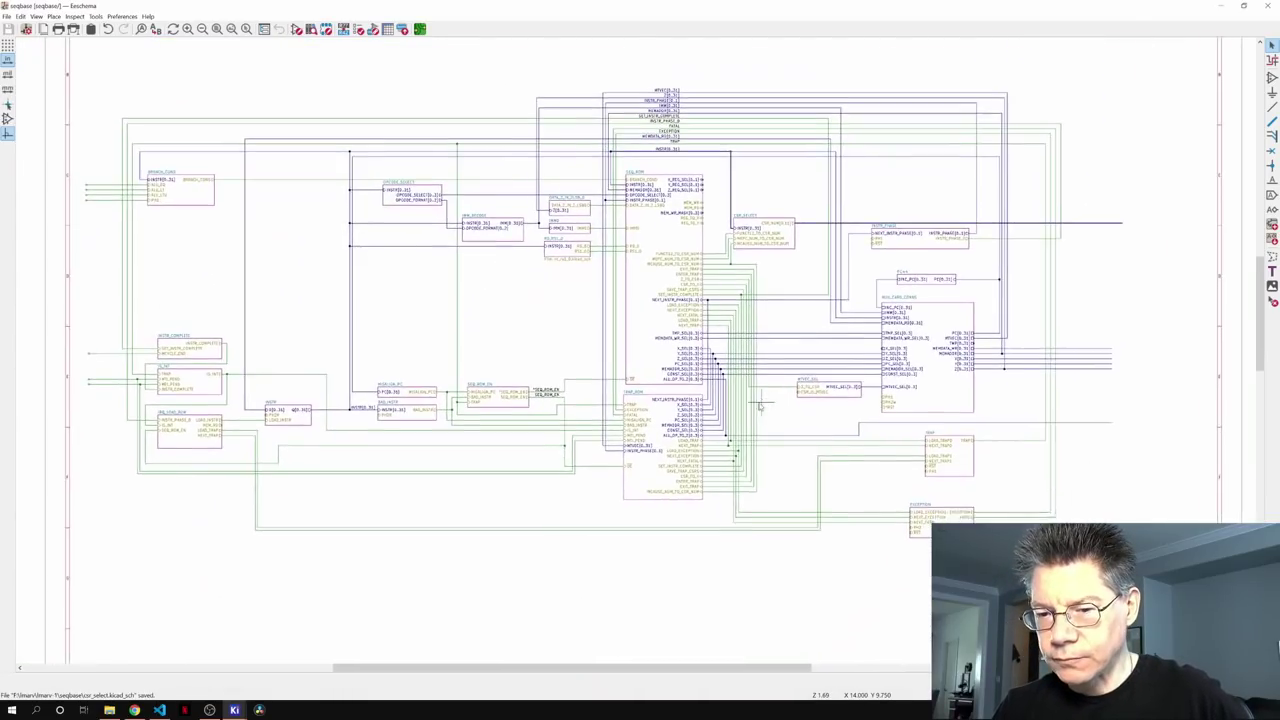
middle_click_drag(750, 411, 704, 418)
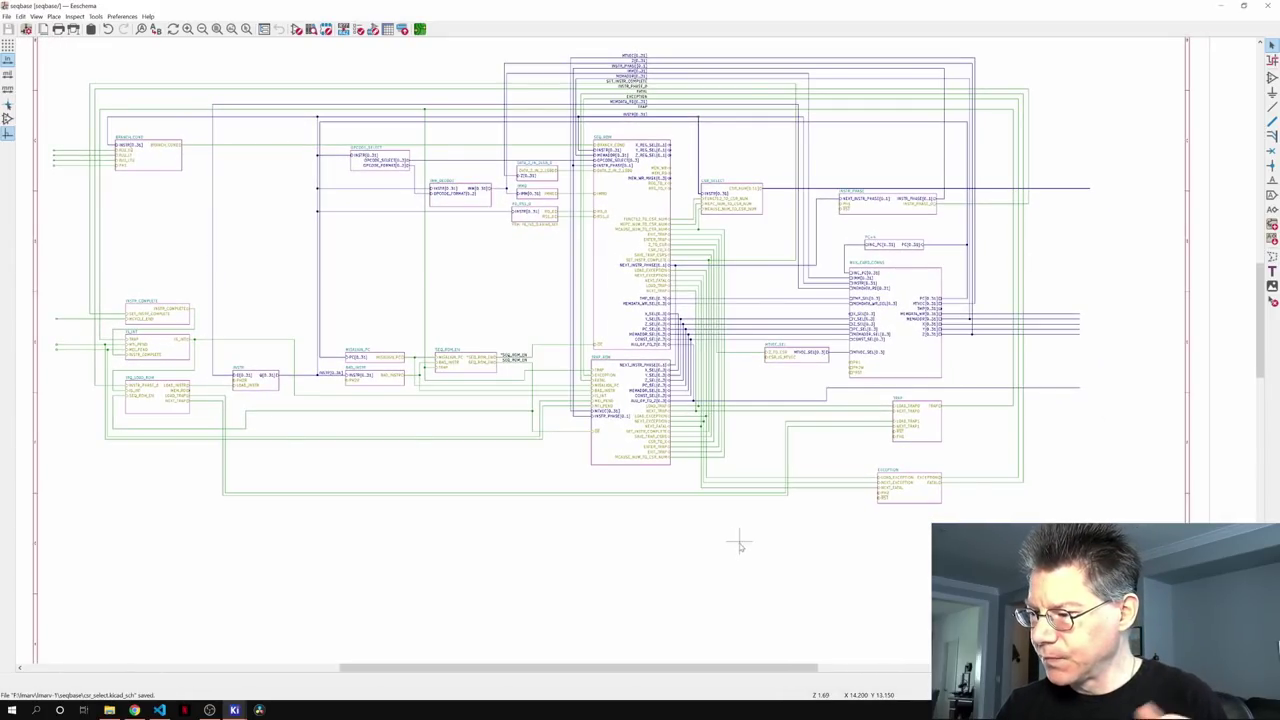
- Inspect the PC+4 and MUX_CARD_CONNS blocks, view the contents of the PC+4 sheet and return to the root sheet
scroll(906, 250, "up", 5)
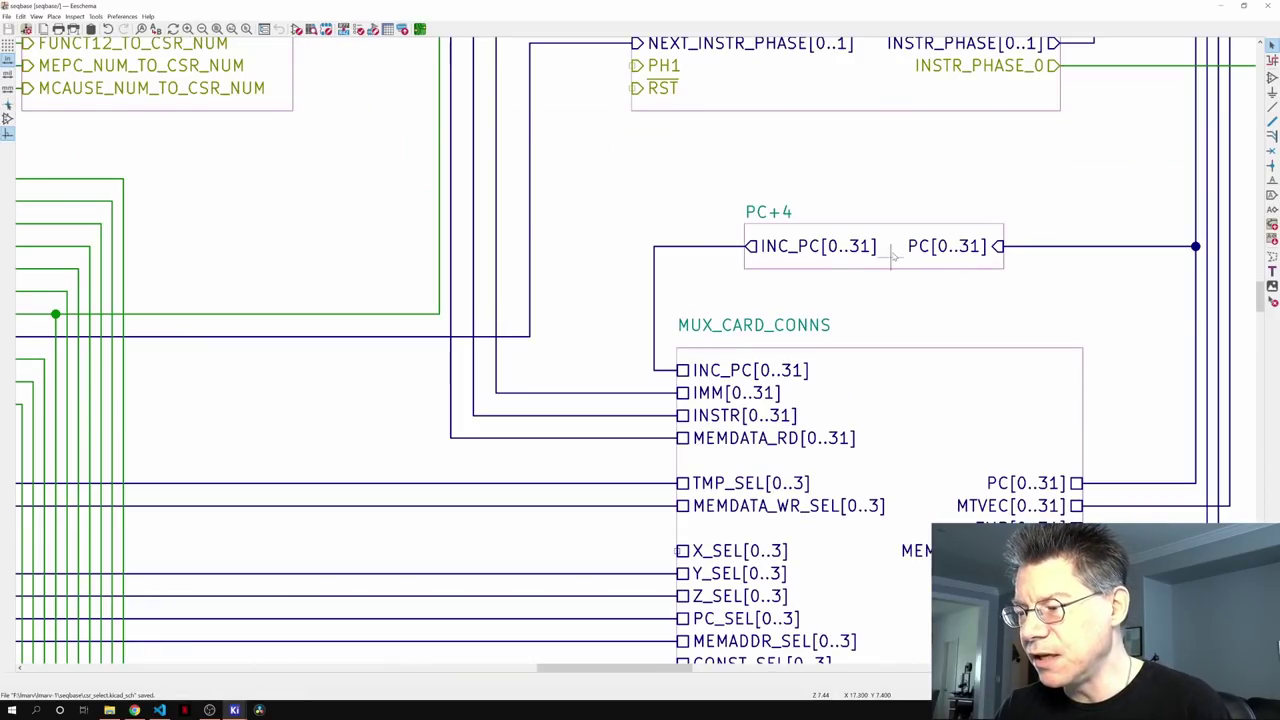
middle_click_drag(849, 453, 496, 423)
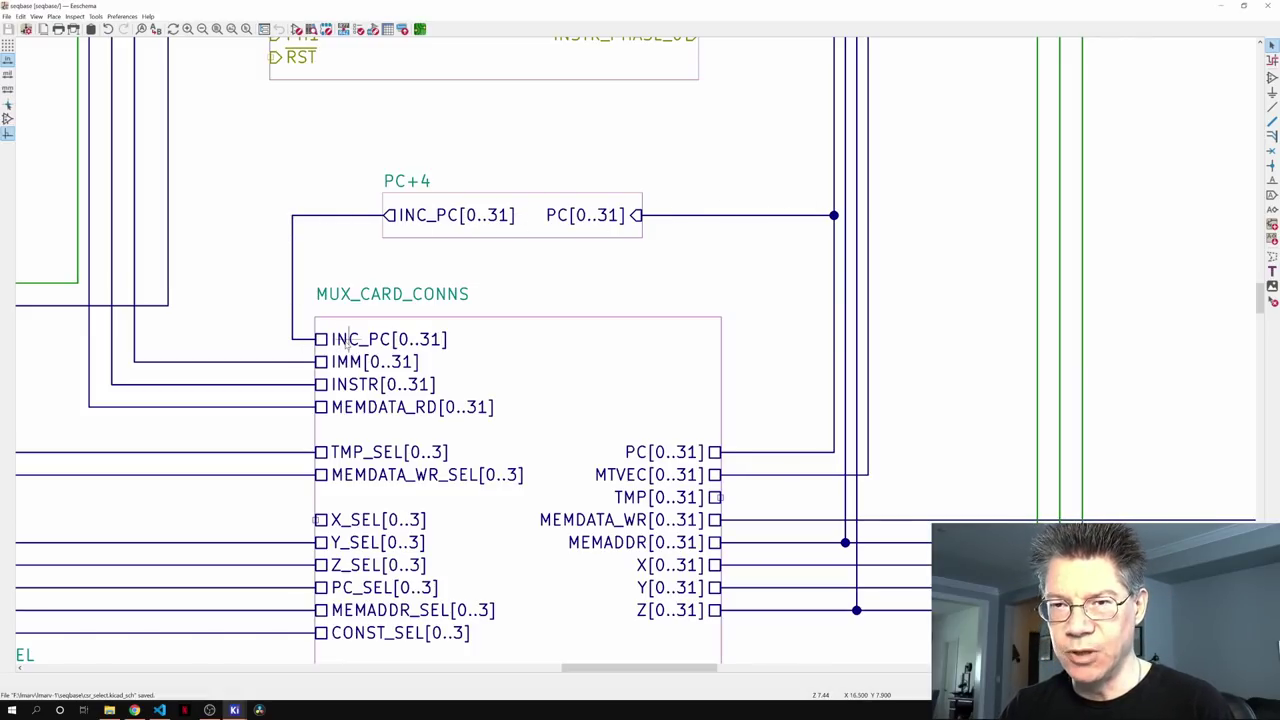
scroll(347, 340, "down", 2)
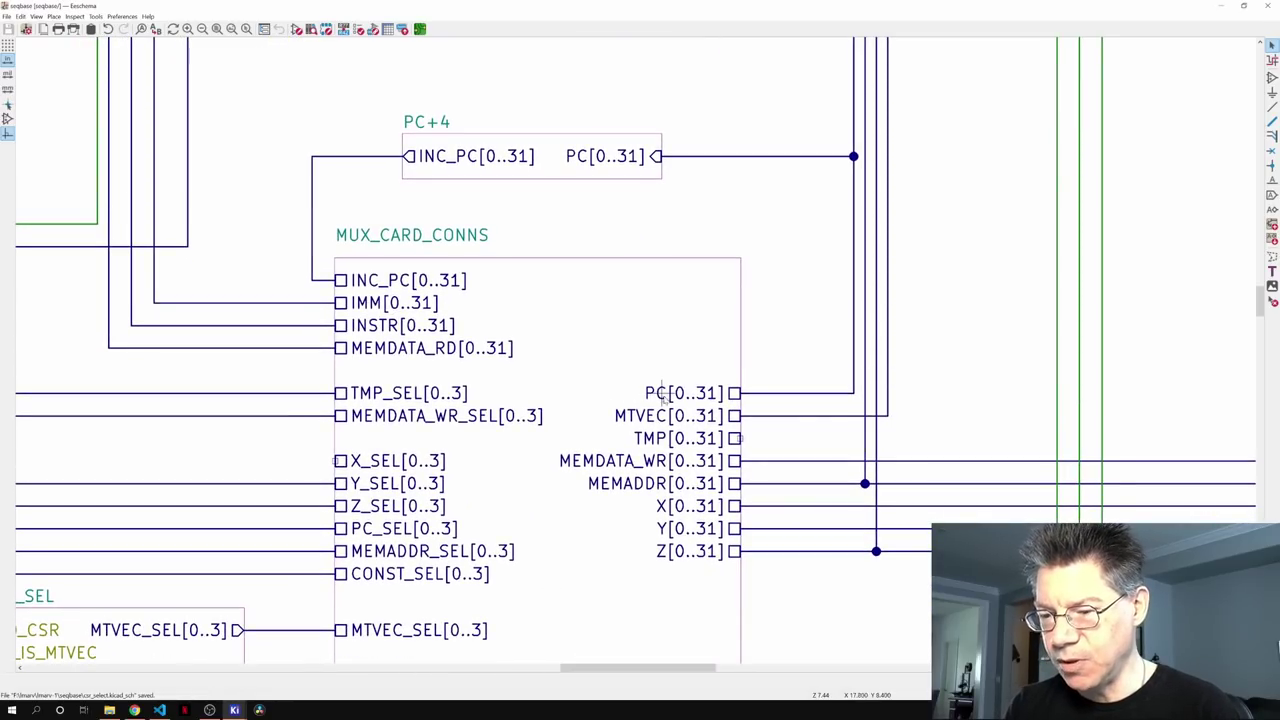
scroll(425, 283, "up", 3)
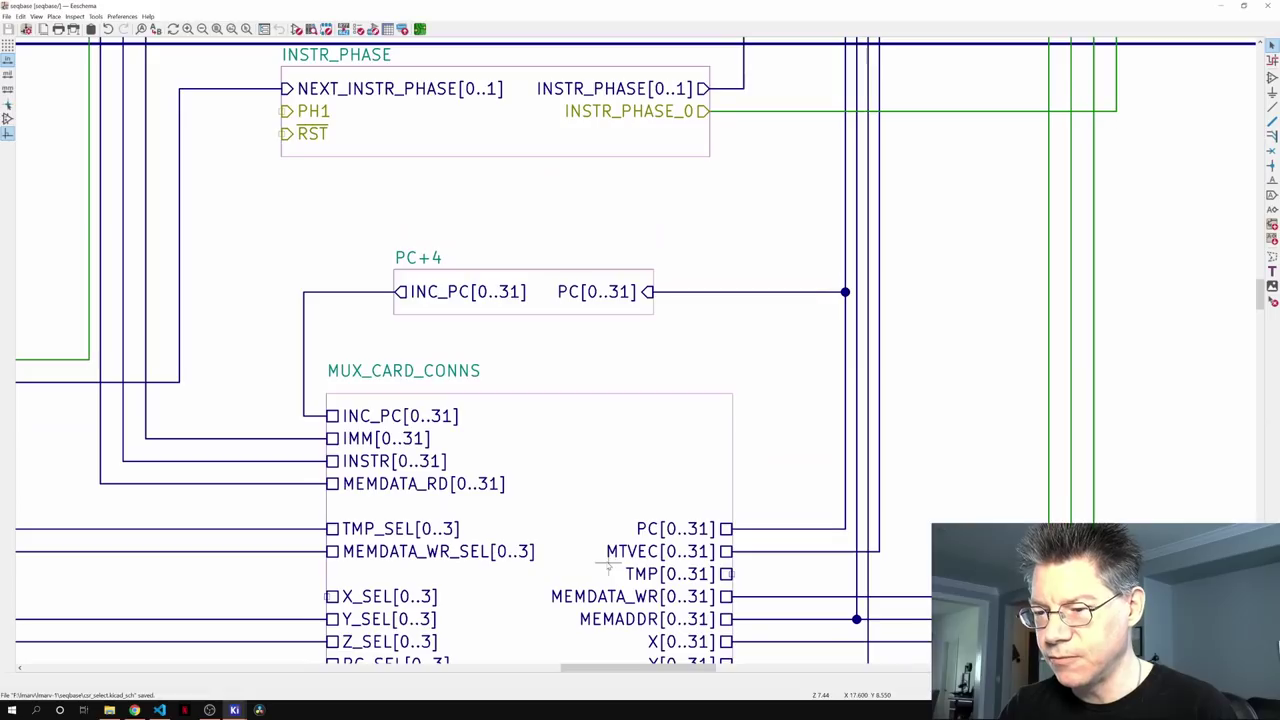
double_click(541, 297)
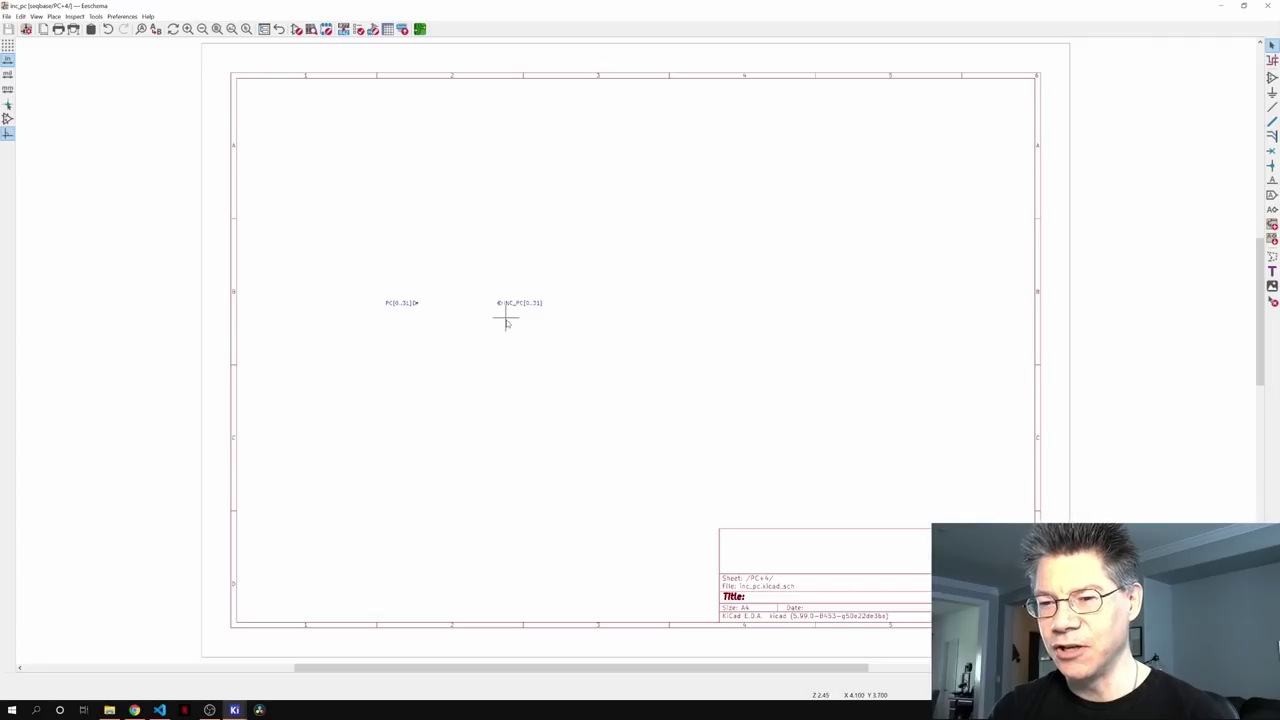
key("alt+BackSpace")
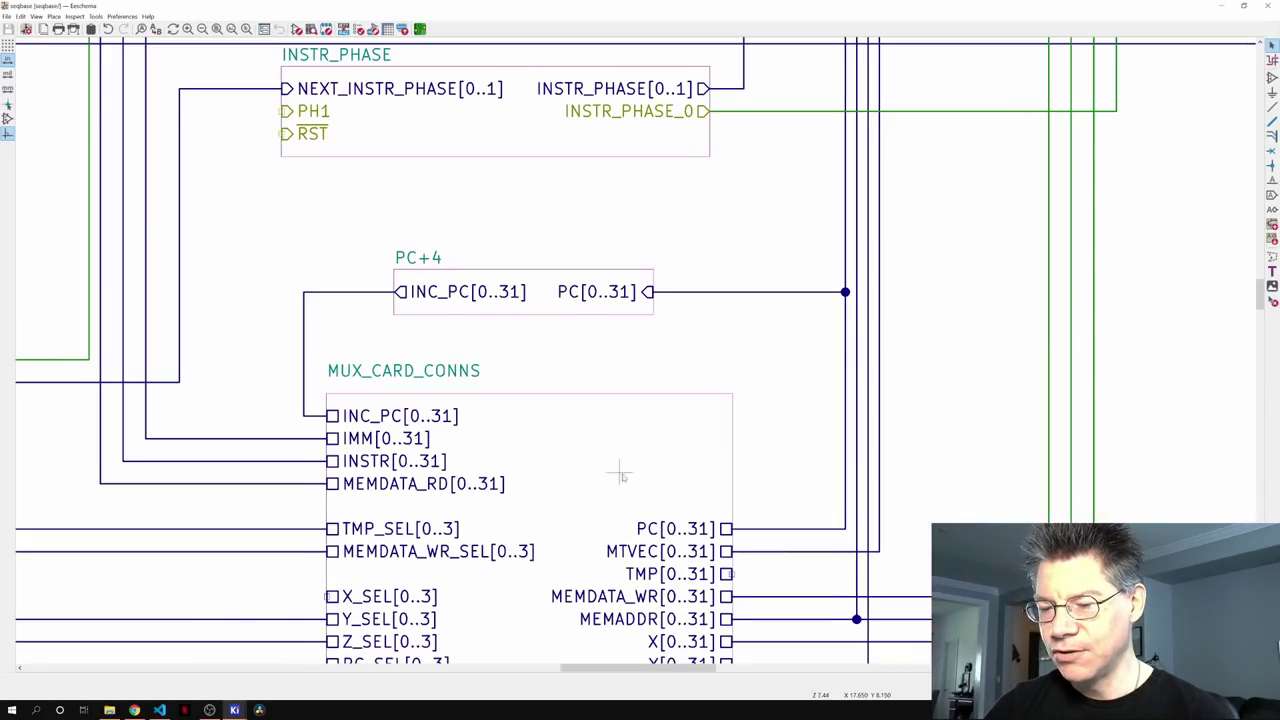
- Find the CSR_SELECT block on the root sheet and open its schematic
middle_click_drag(620, 472, 693, 285)
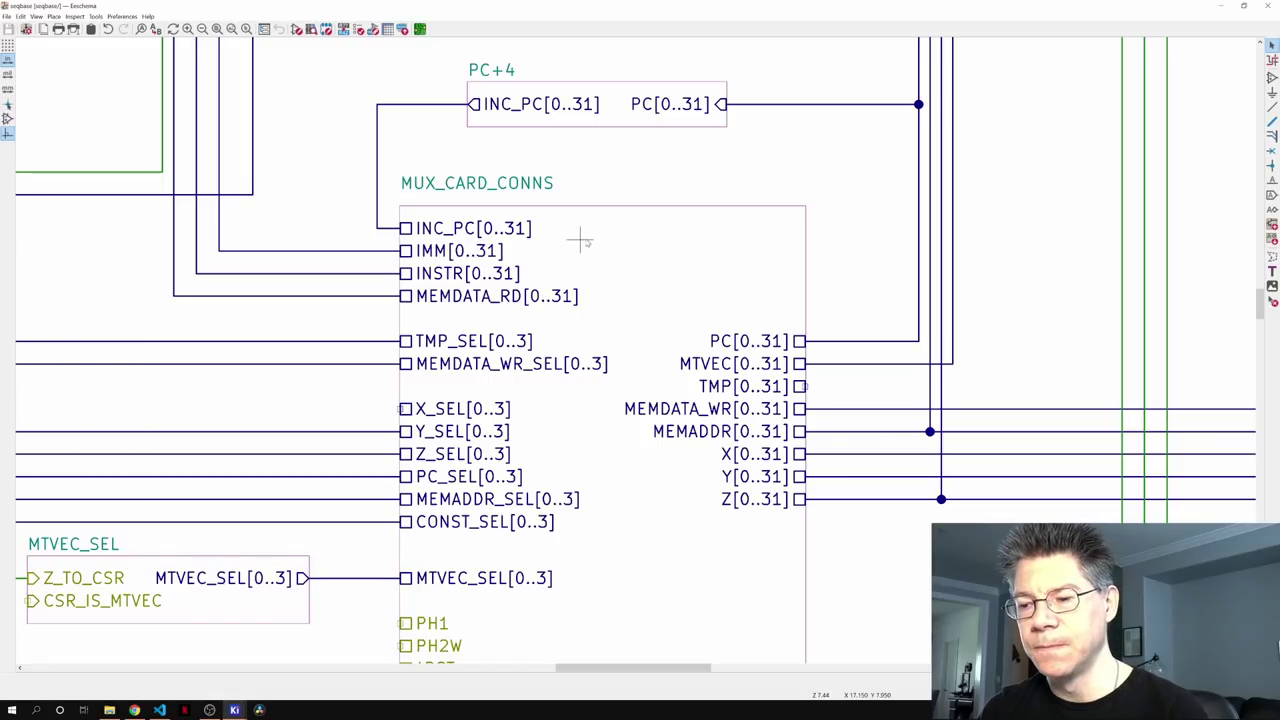
middle_click_drag(366, 411, 702, 581)
middle_click_drag(634, 254, 849, 550)
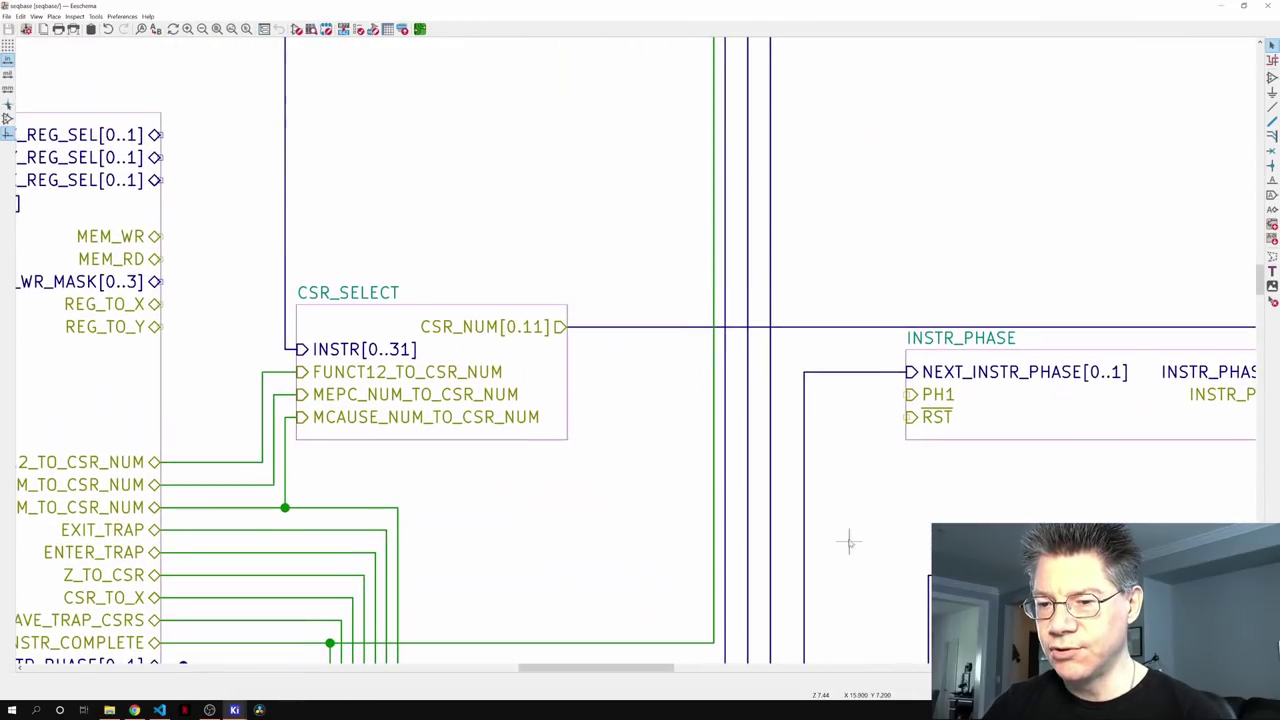
left_click(547, 357)
double_click(547, 357)
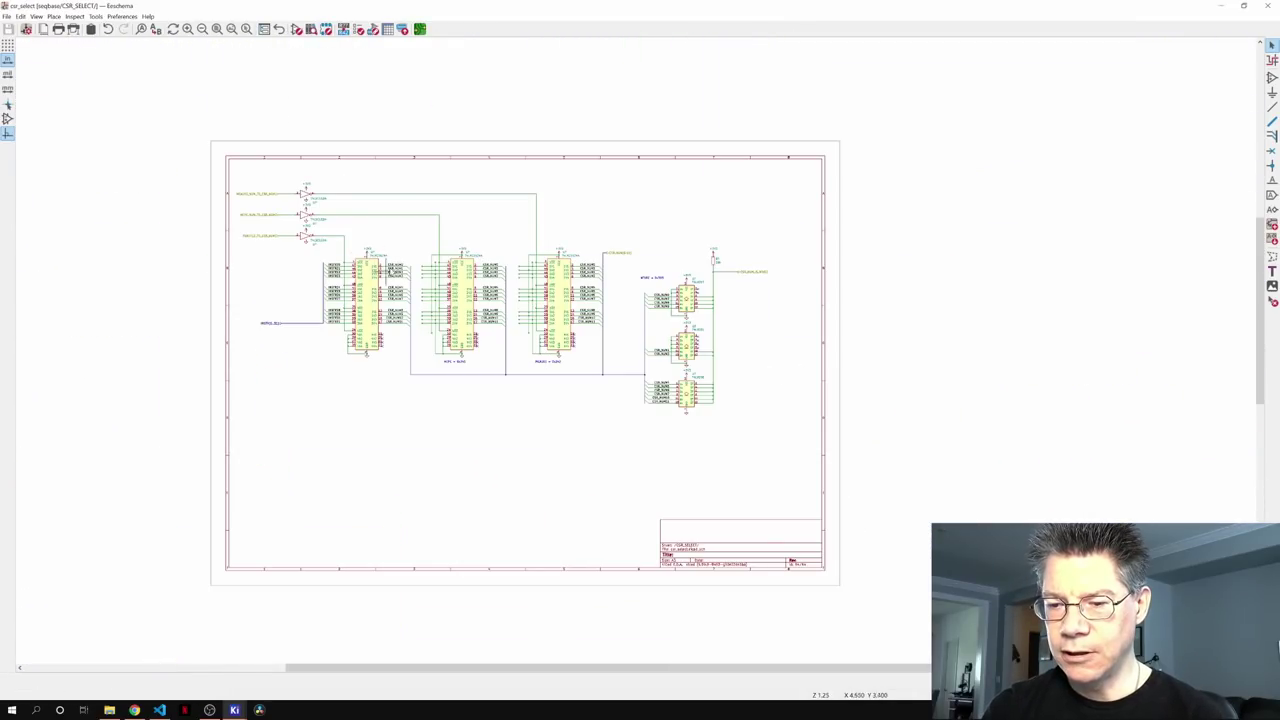
- Open the 74LVC16244 buffer's datasheet and highlight the "5 V input/output tolerant" text under its title
scroll(390, 290, "up", 5)
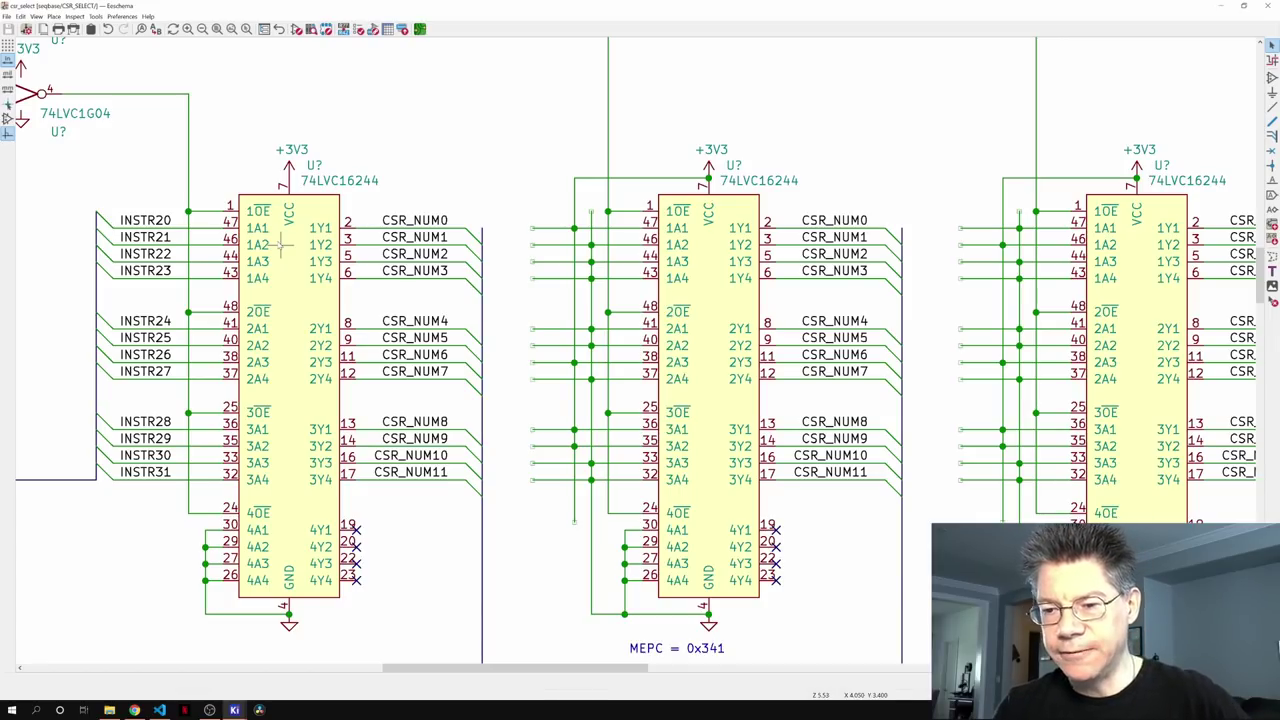
key("d")
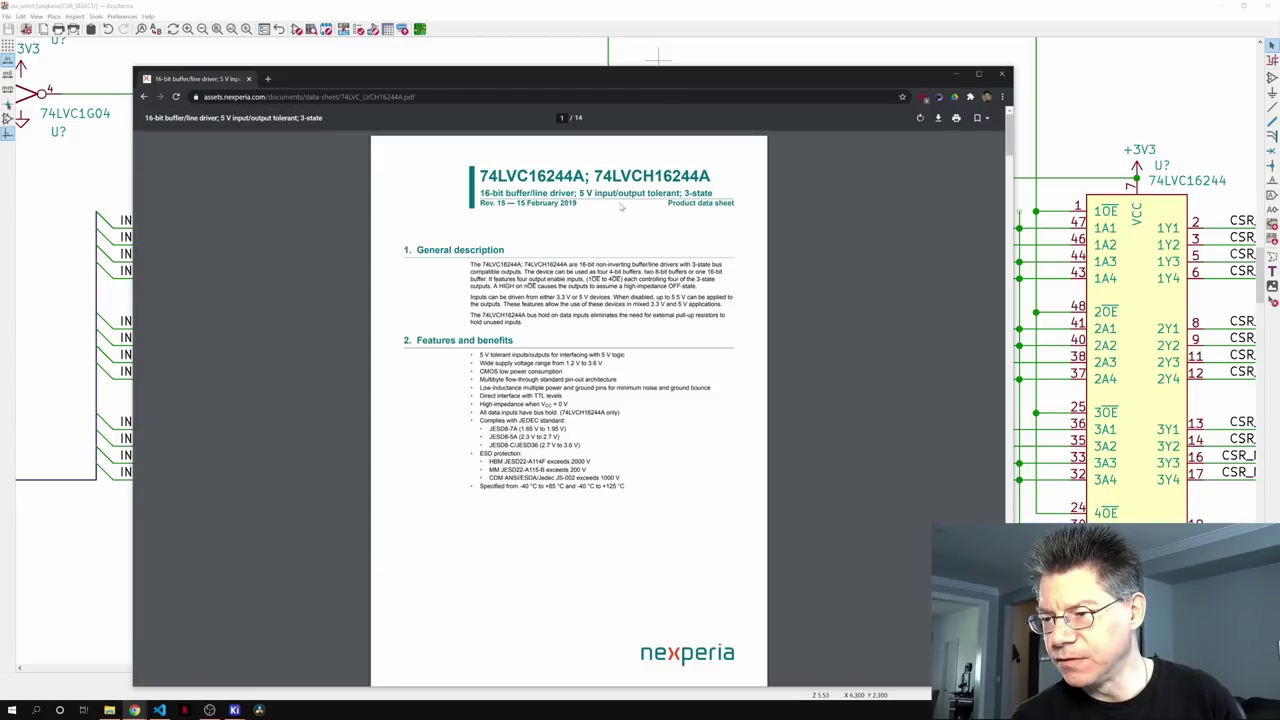
left_click_drag(578, 193, 672, 193)
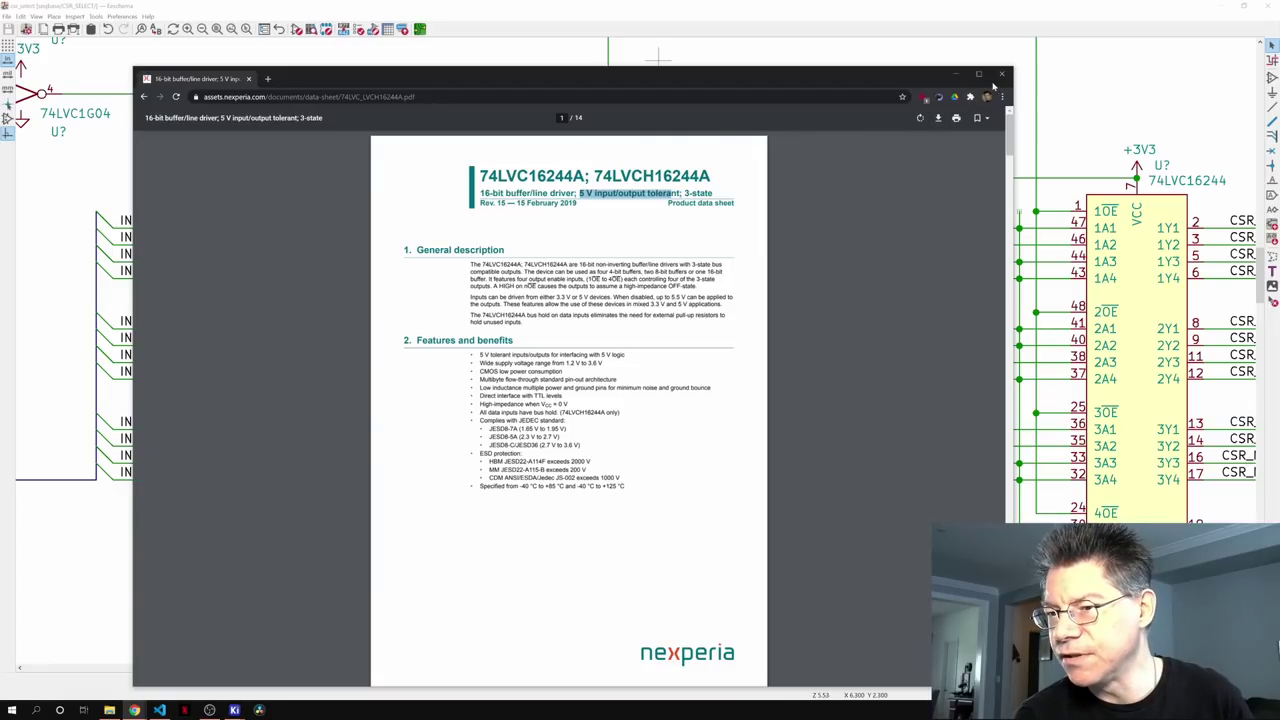
- Close the 74LVC16244A datasheet and examine the electrical and switching characteristics in the SN74S182 look-ahead carry generator datasheet
left_click_drag(805, 81, 799, 89)
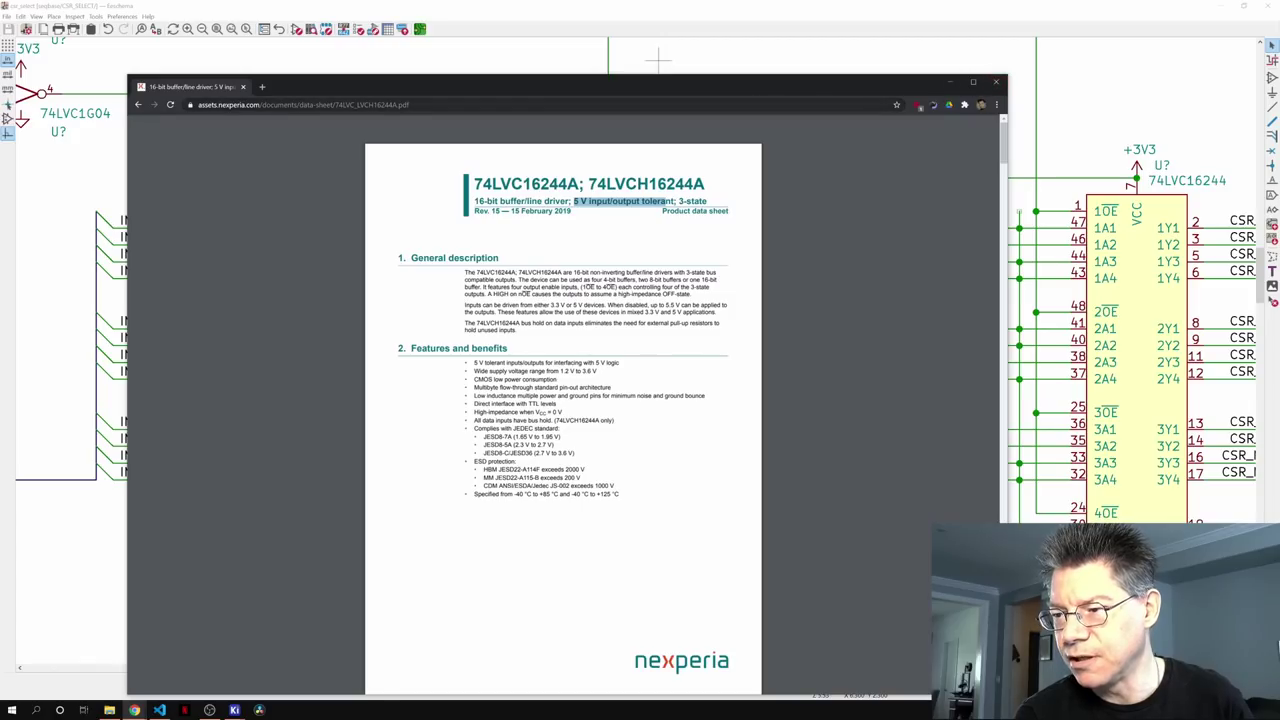
left_click(996, 81)
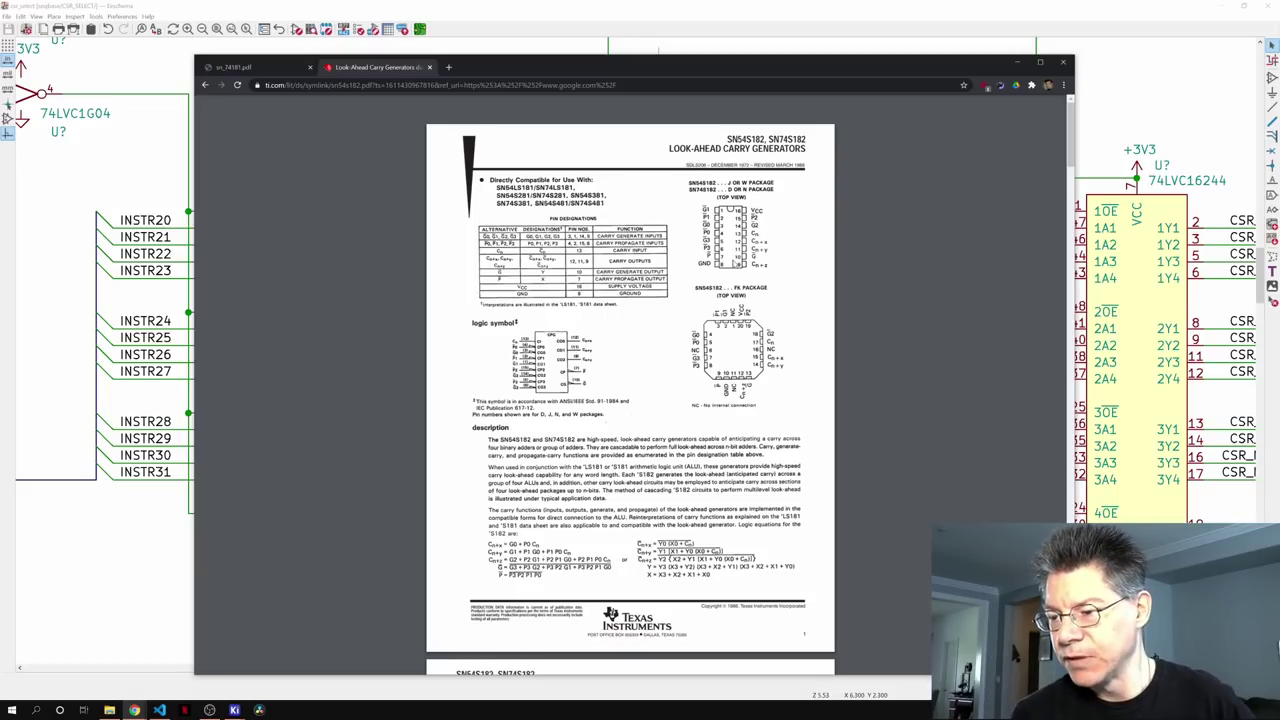
scroll(664, 307, "down", 5)
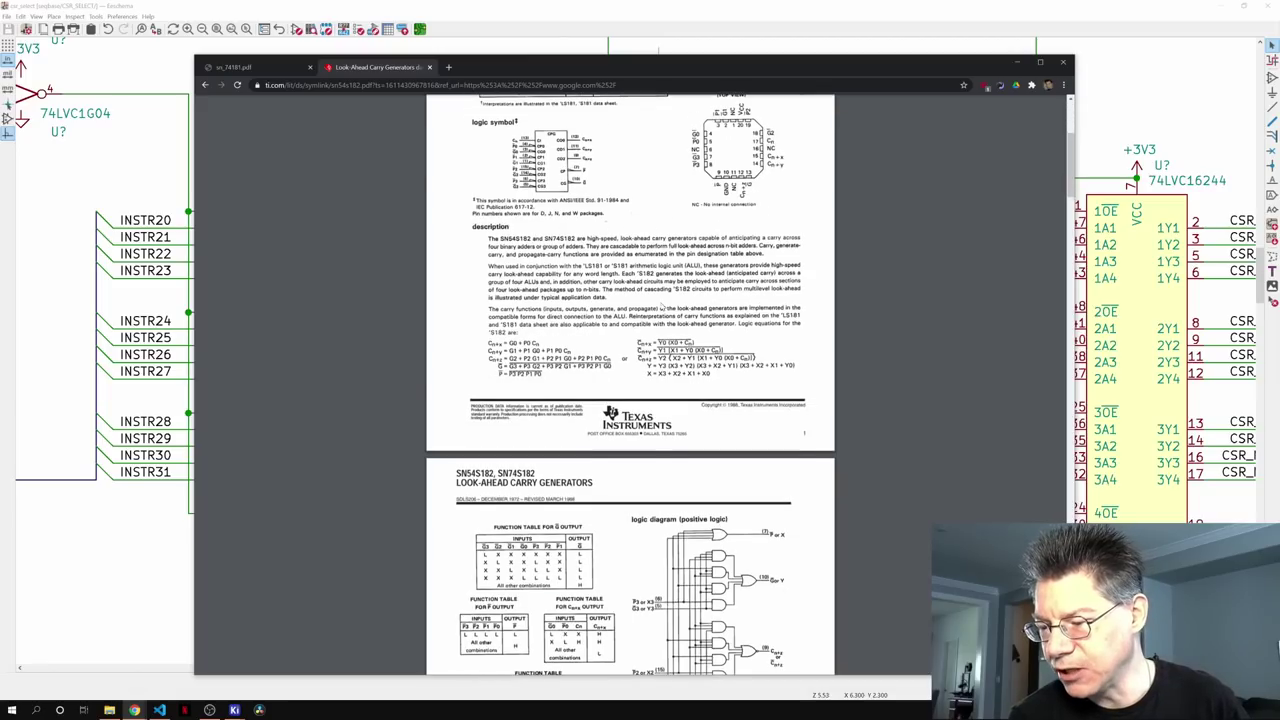
scroll(660, 307, "down", 10)
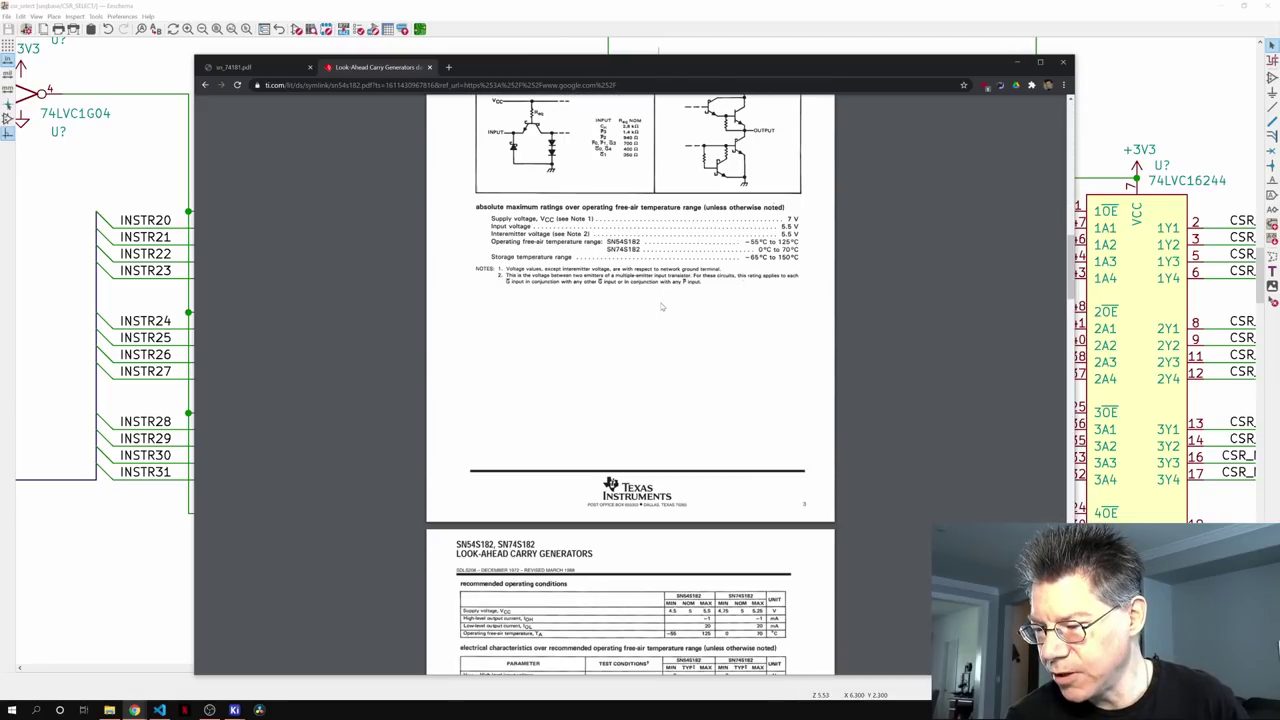
scroll(661, 307, "down", 5)
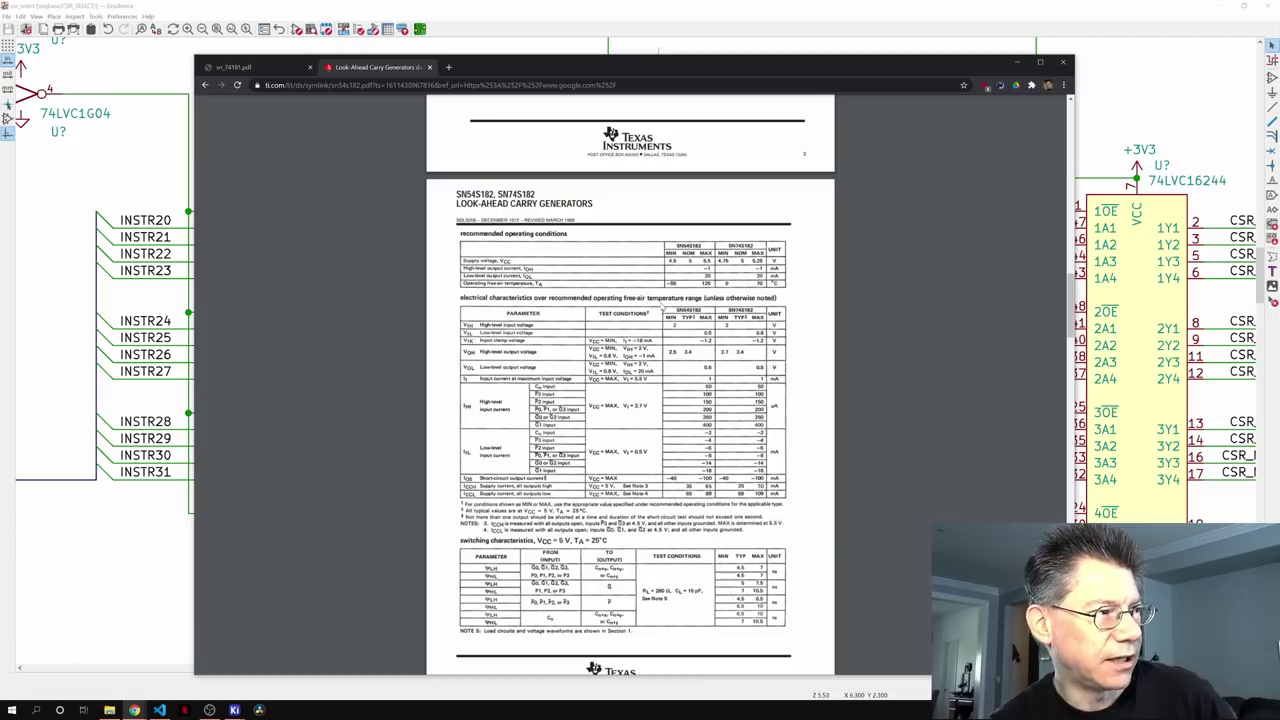
scroll(662, 310, "down", 1)
scroll(662, 308, "down", 1)
scroll(662, 307, "up", 1)
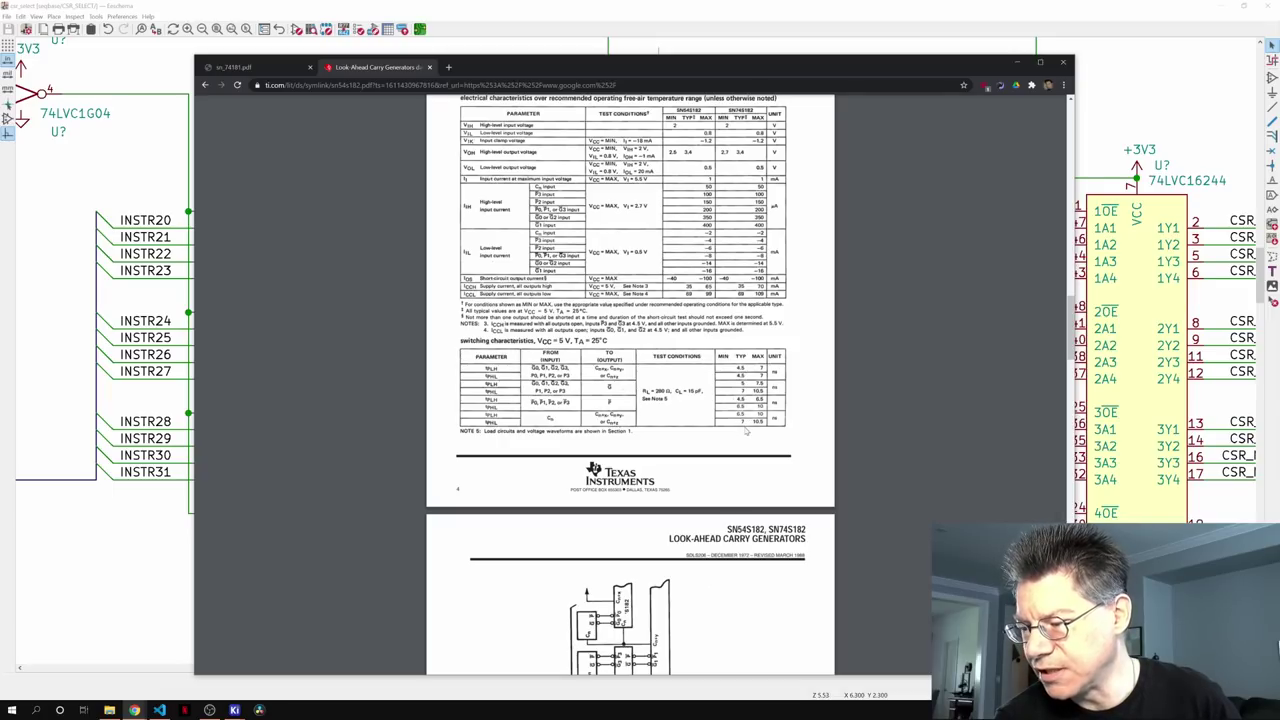
scroll(745, 432, "up", 2)
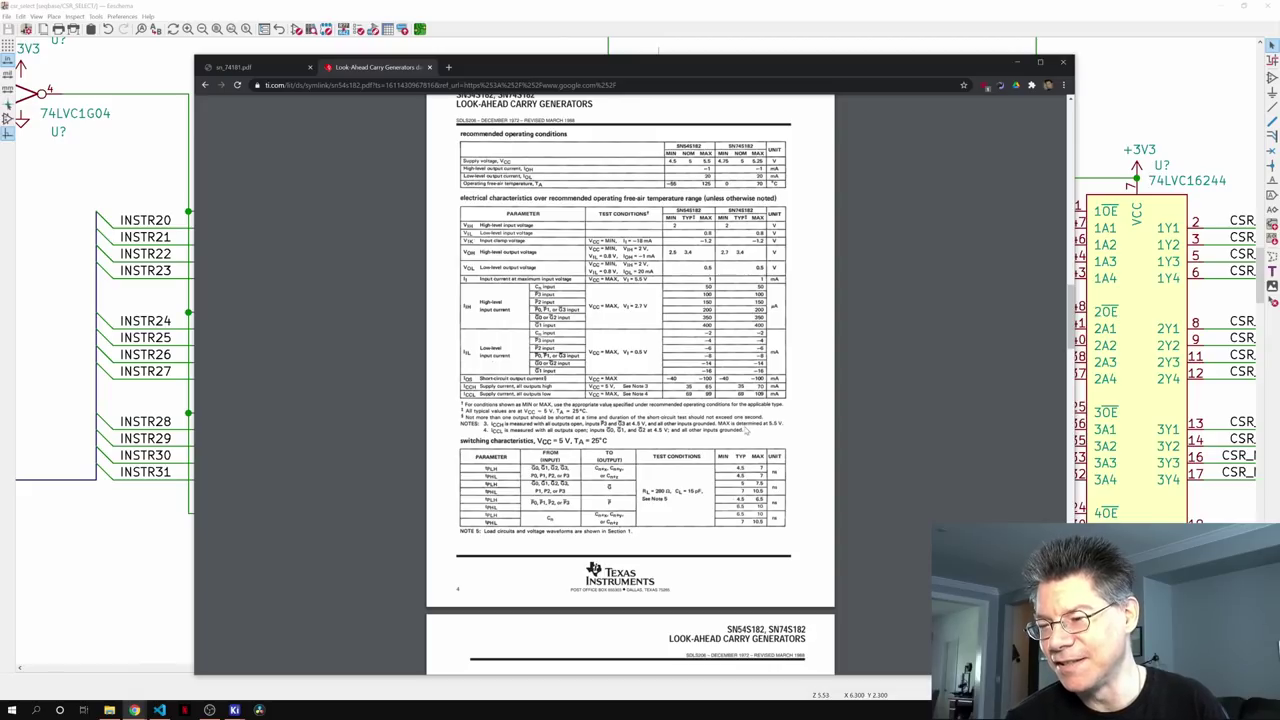
scroll(745, 429, "up", 1)
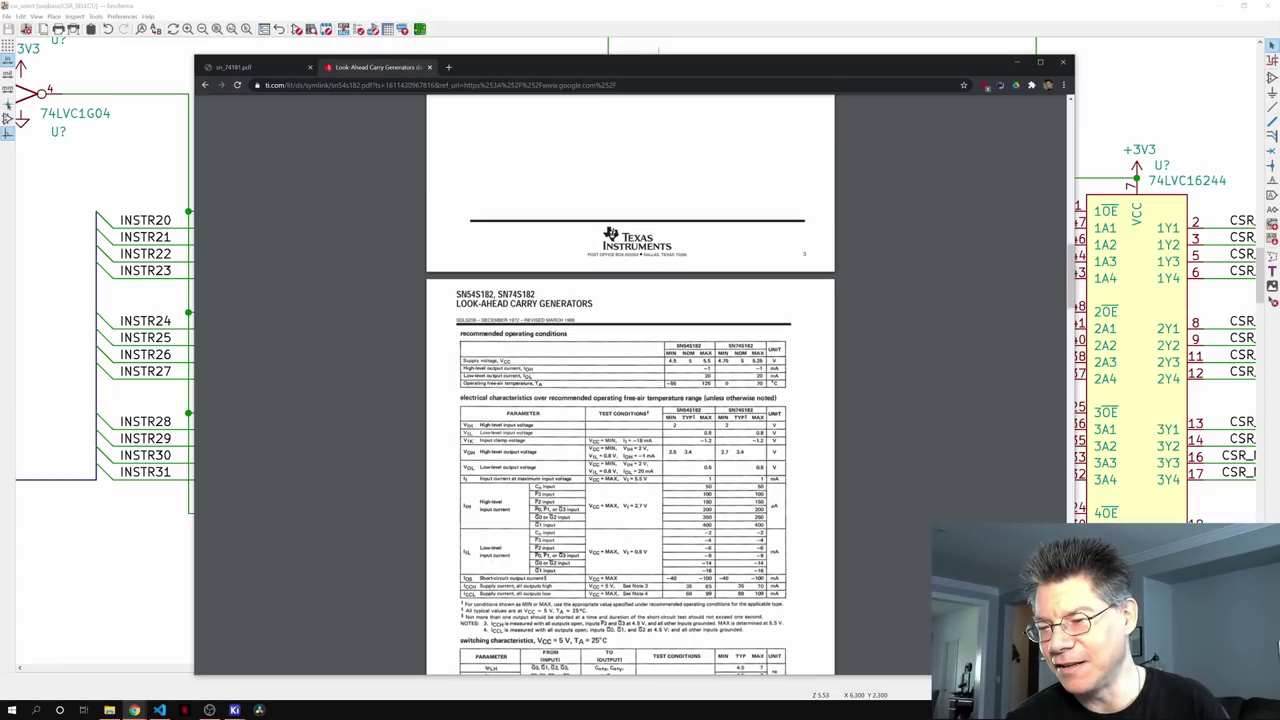
- Examine the SN74S182's function tables, logic diagram and 64-bit ALU application diagram, ending on the datasheet's first page
scroll(558, 311, "up", 5)
scroll(560, 311, "up", 5)
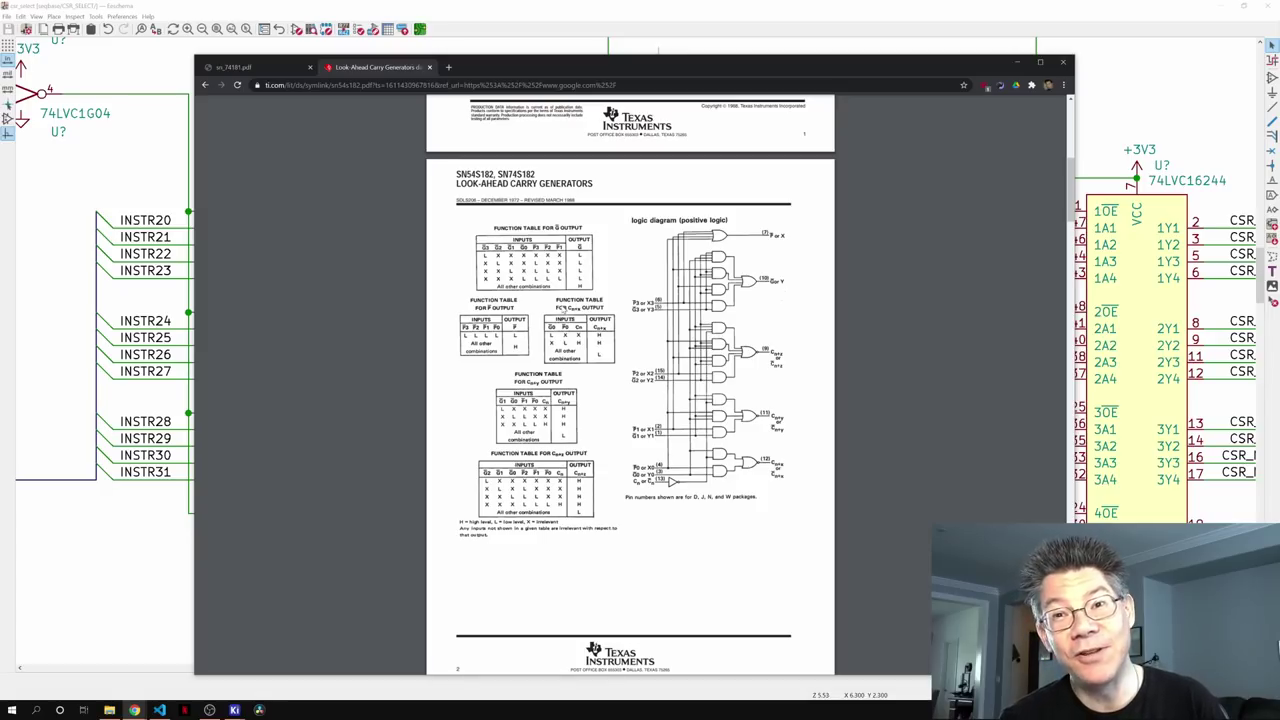
scroll(563, 309, "down", 6)
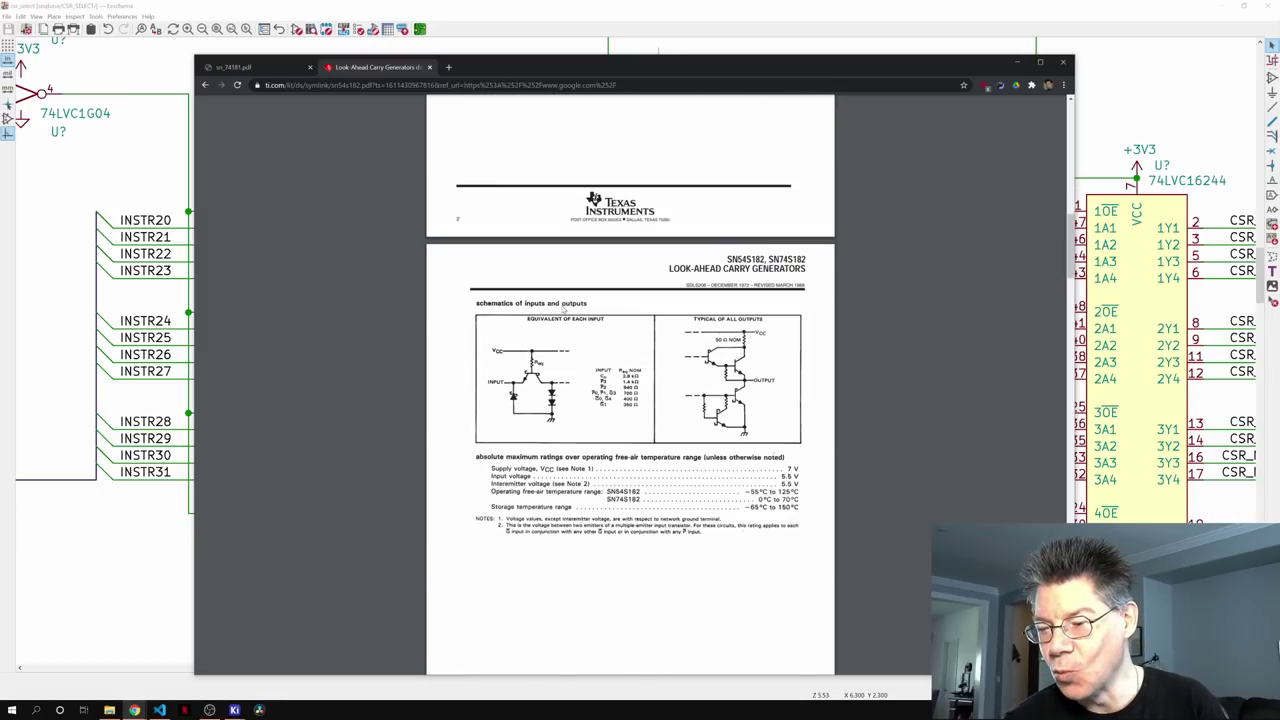
scroll(562, 308, "down", 7)
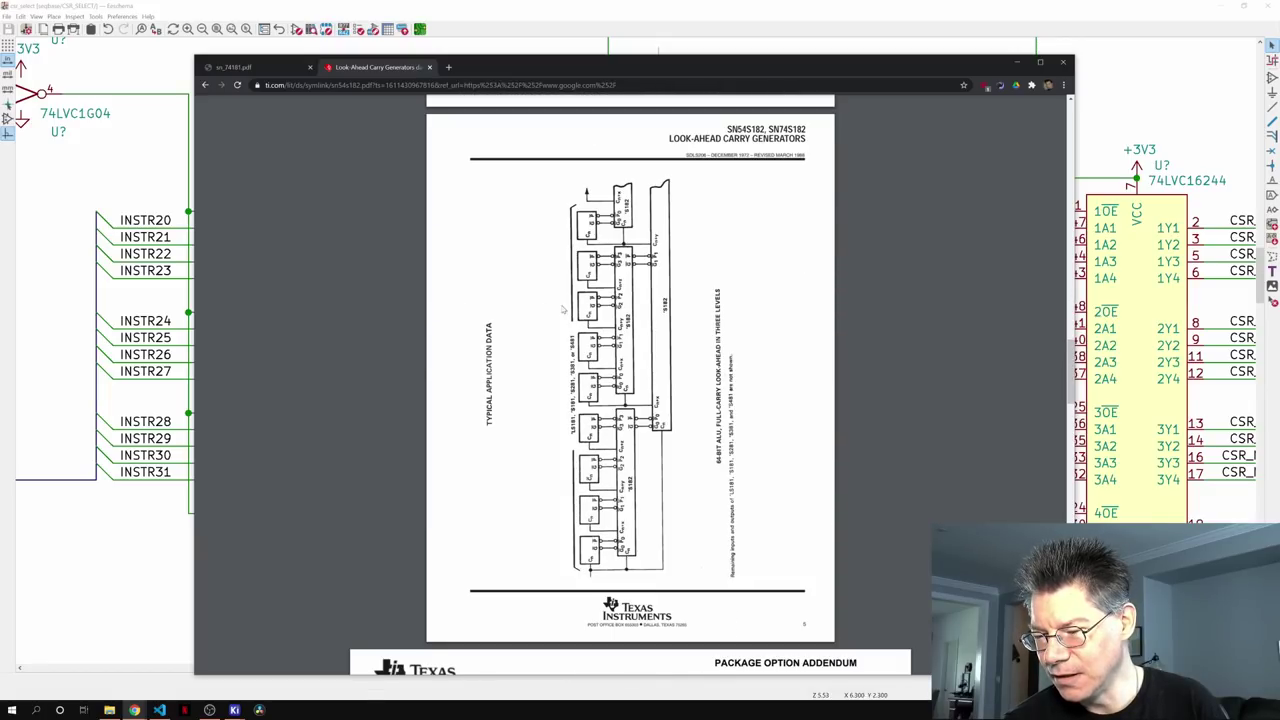
scroll(562, 308, "down", 2)
scroll(562, 308, "up", 5)
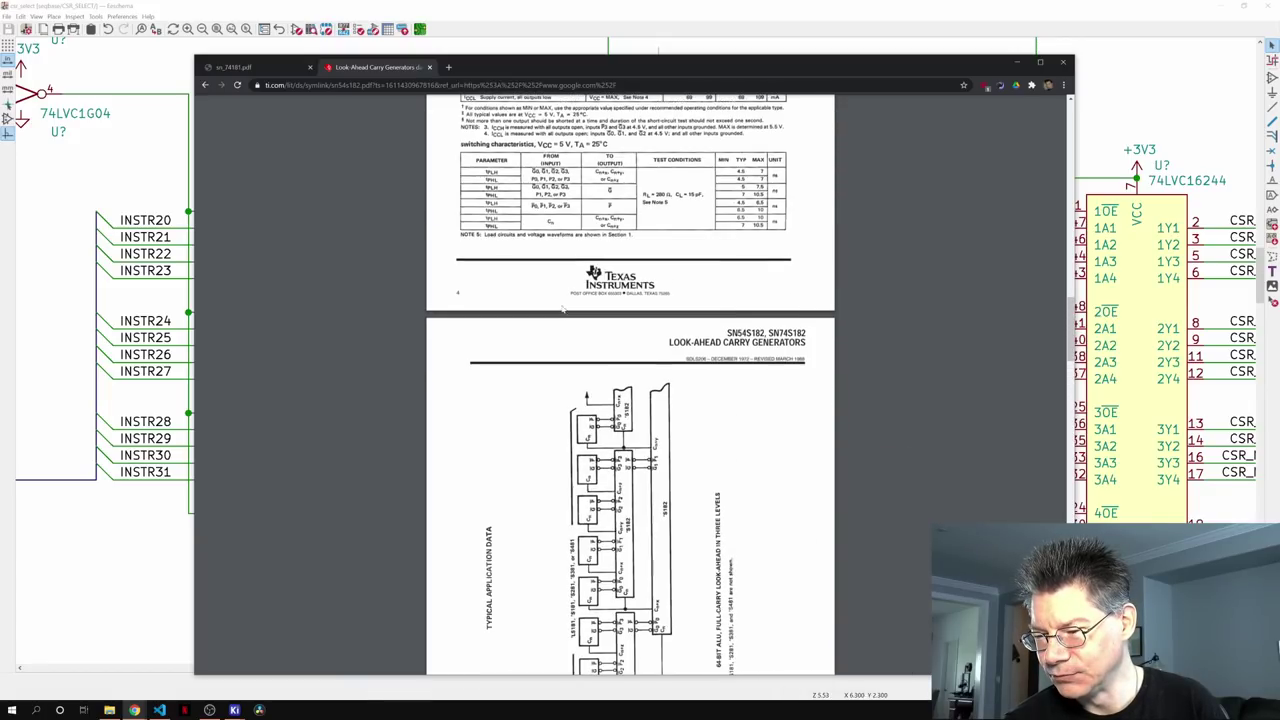
scroll(563, 309, "up", 10)
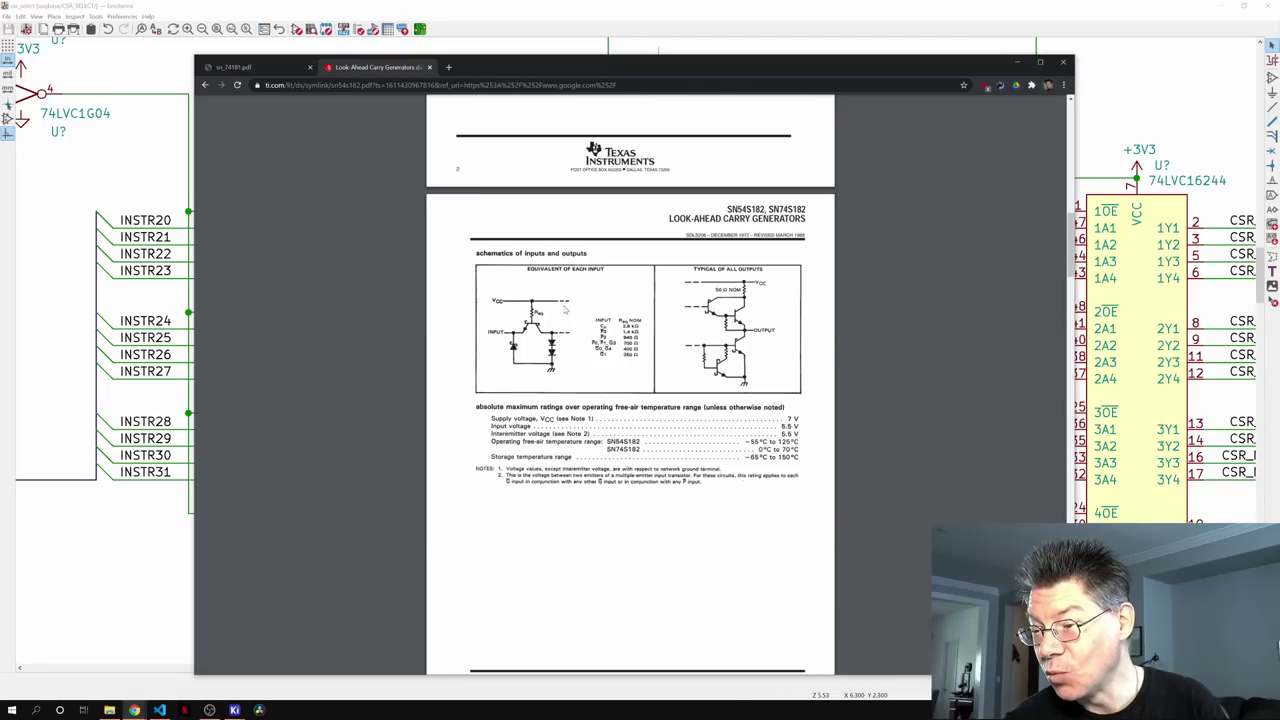
scroll(563, 310, "up", 5)
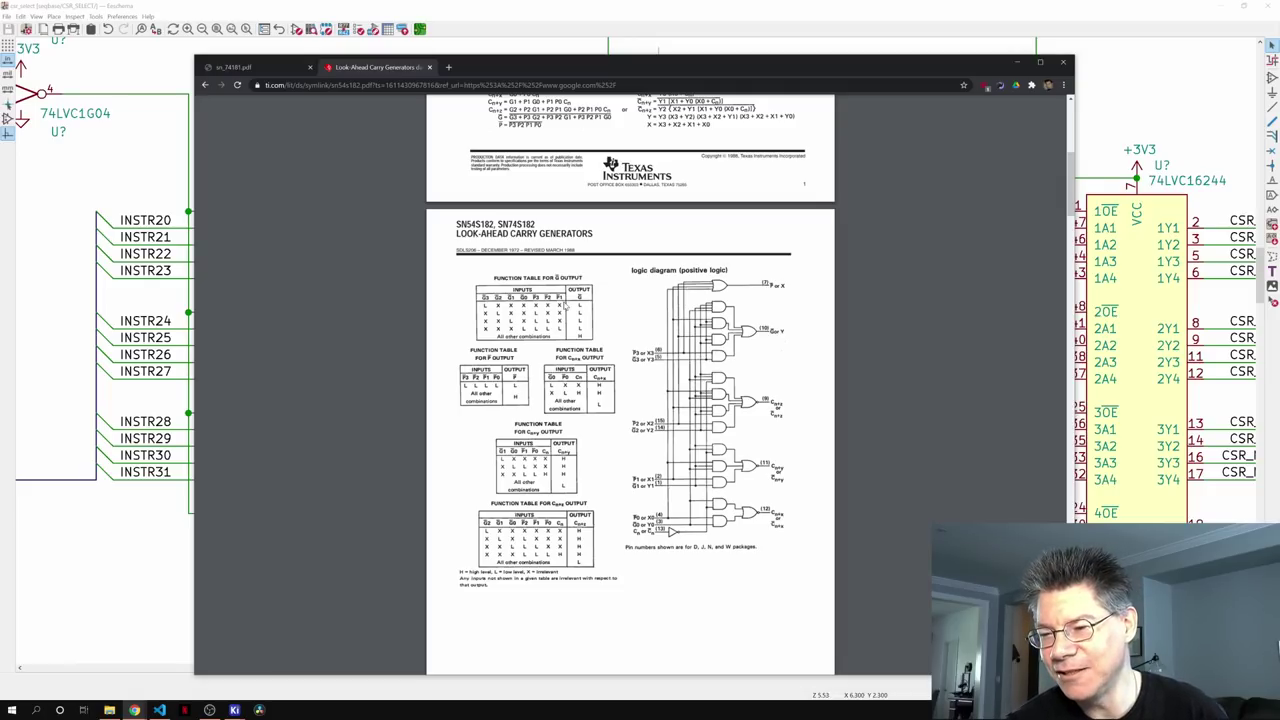
scroll(549, 323, "up", 5)
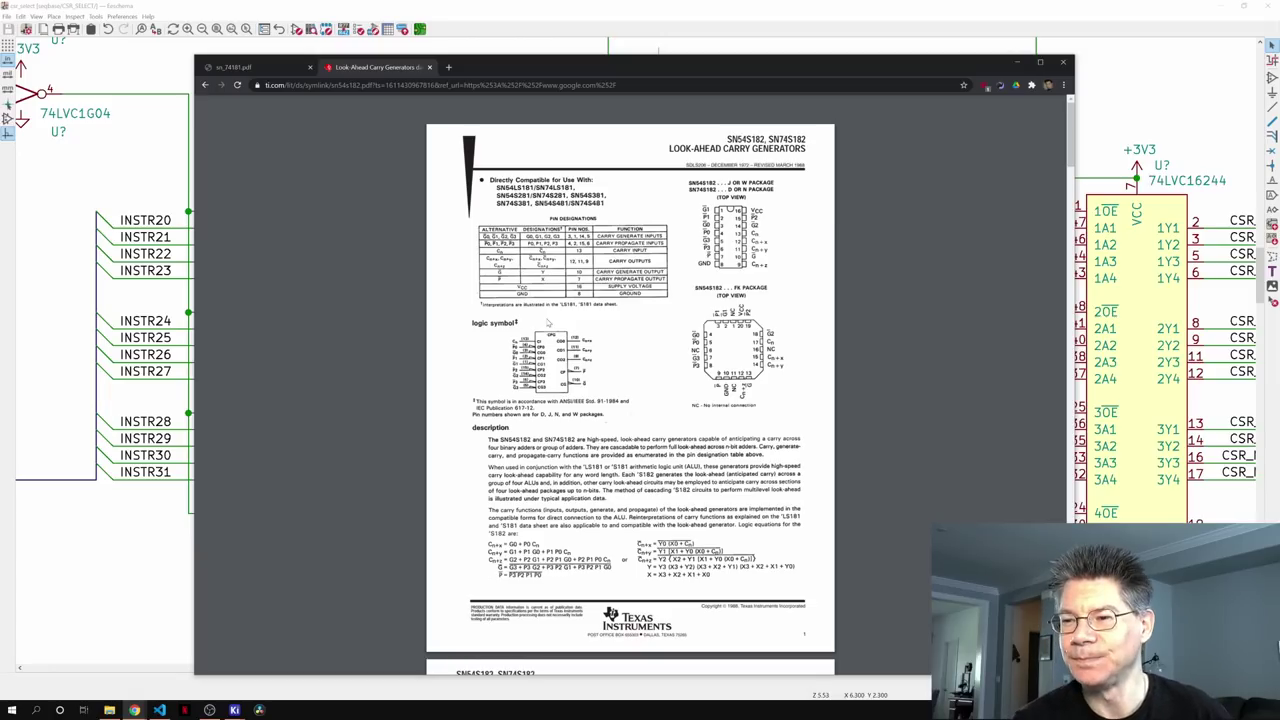
- Switch back to the Eeschema schematic, leave the CSR_SELECT sheet for the root sheet and find the PC+4 block
left_click(690, 15)
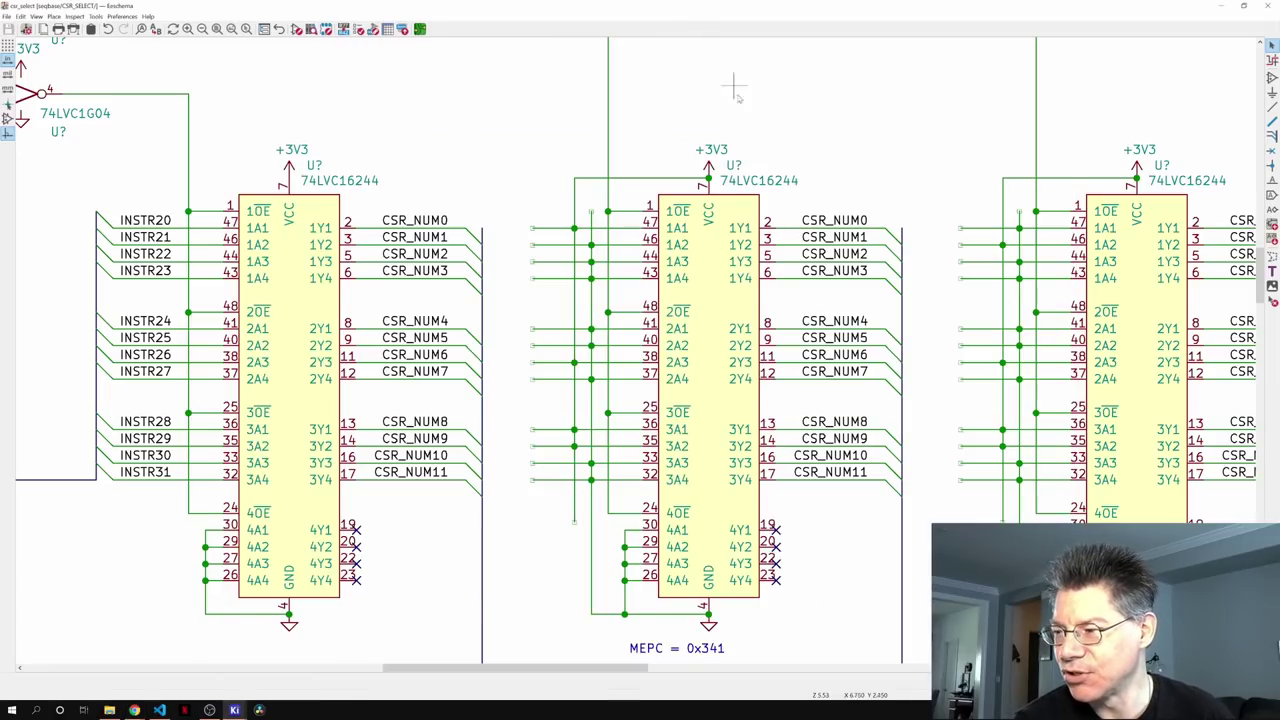
scroll(737, 86, "down", 5)
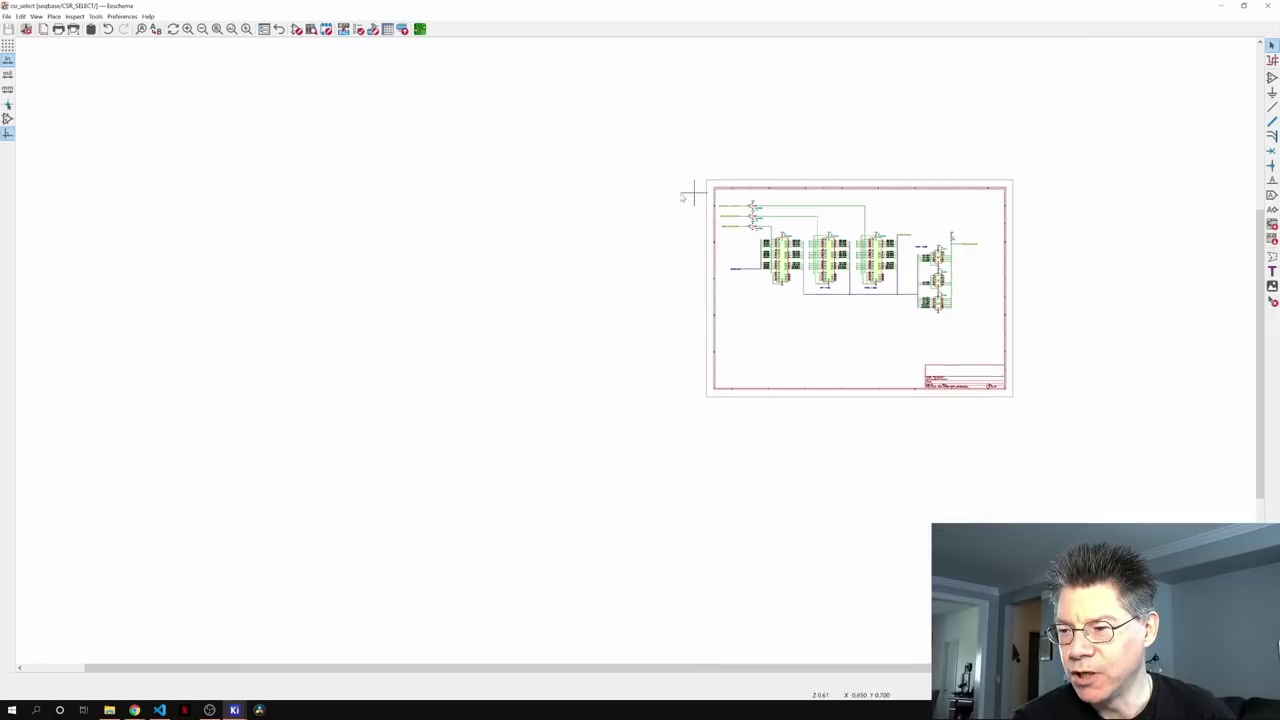
middle_click_drag(686, 194, 371, 183)
scroll(371, 183, "up", 3)
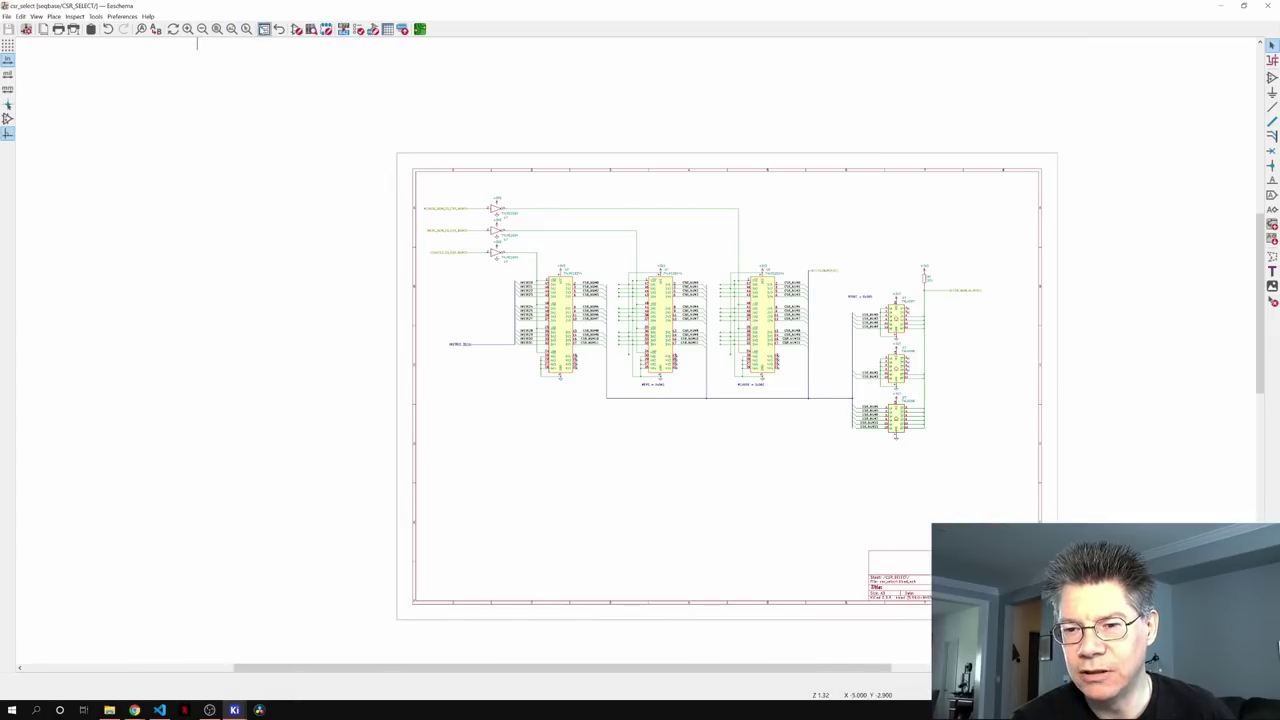
left_click(279, 29)
scroll(435, 210, "down", 3)
scroll(435, 210, "left", 3)
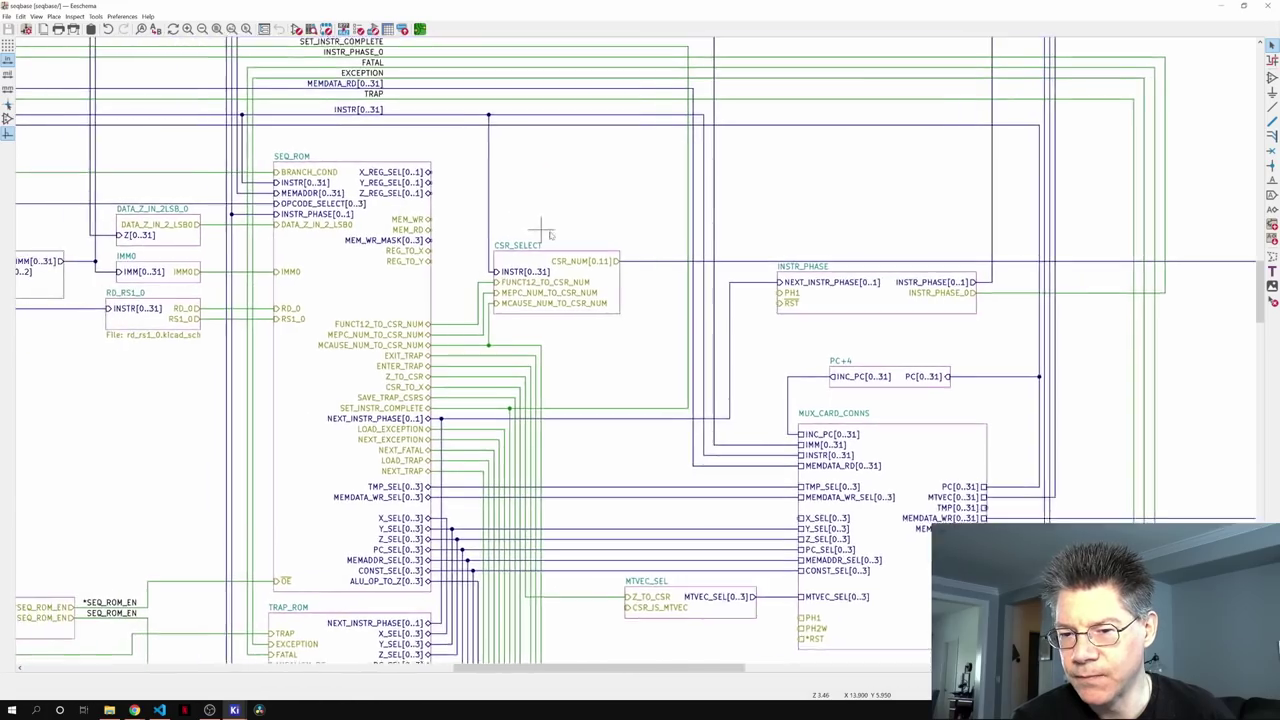
scroll(507, 228, "down", 1)
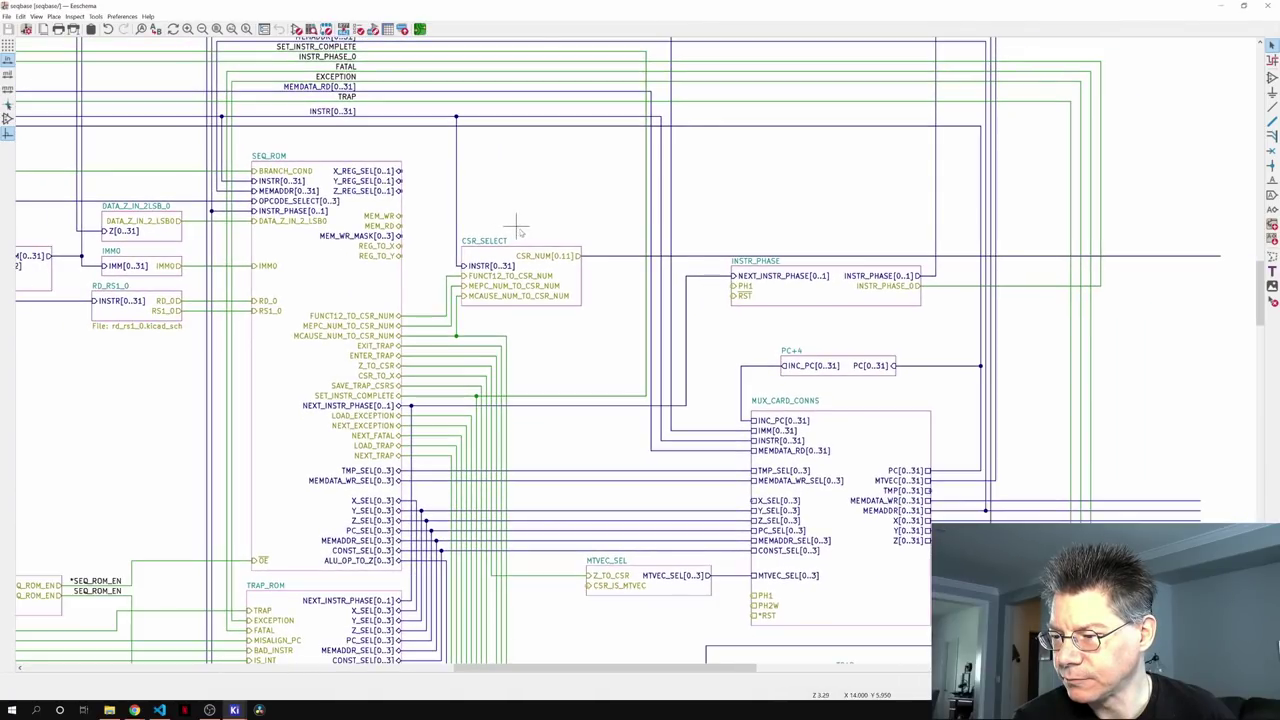
scroll(507, 228, "right", 3)
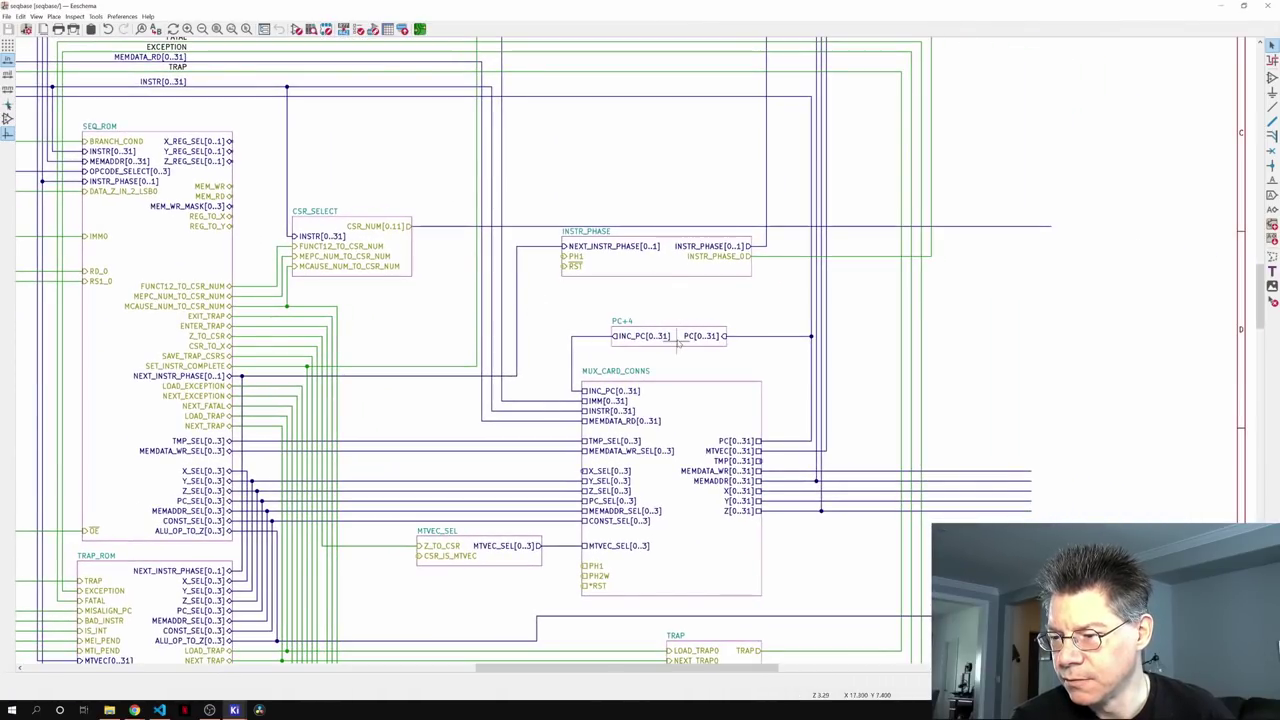
- Open the PC+4 block's sheet and inspect its PC[0..31] and INC_PC[0..31] labels
double_click(673, 334)
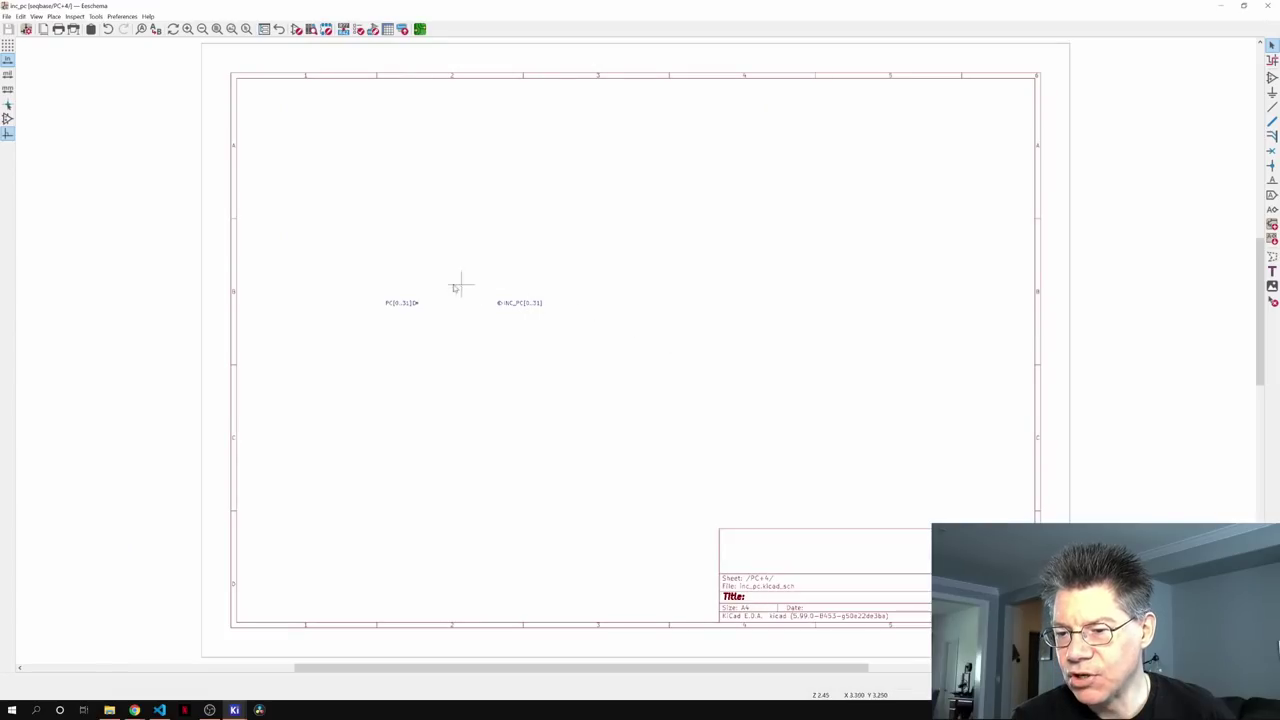
scroll(452, 310, "down", 1)
scroll(452, 310, "up", 5)
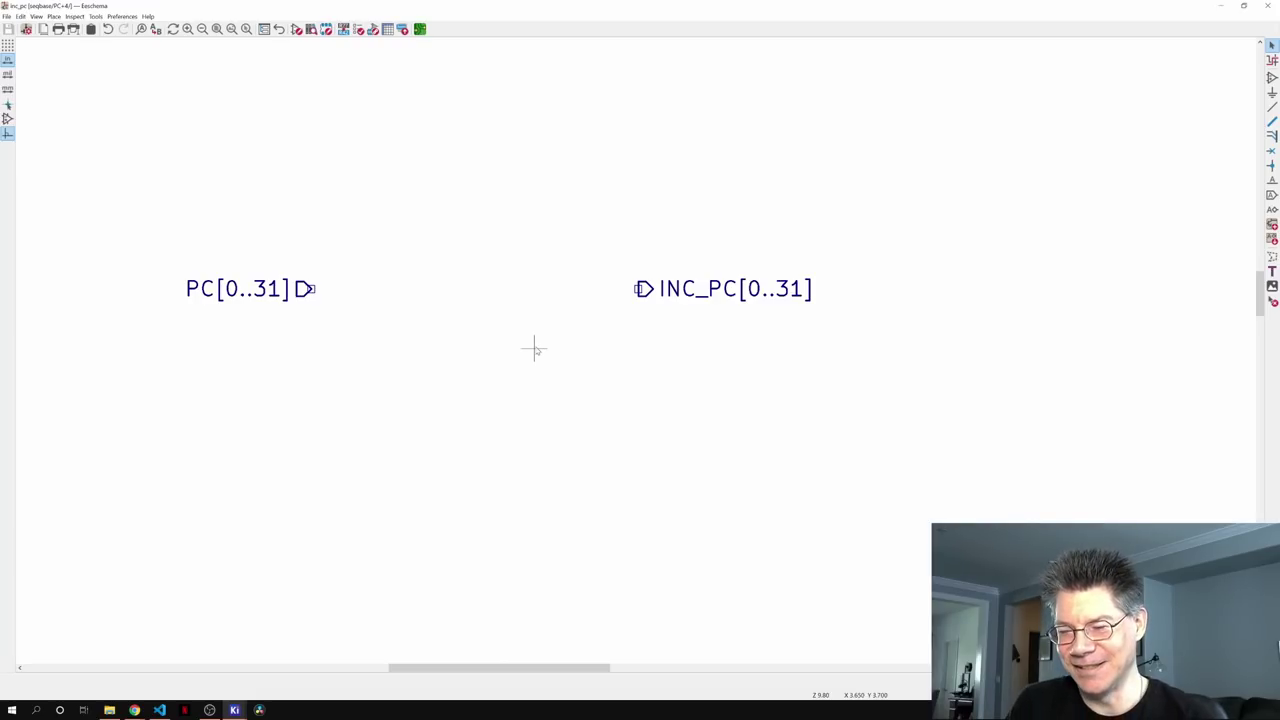
middle_click_drag(525, 346, 682, 334)
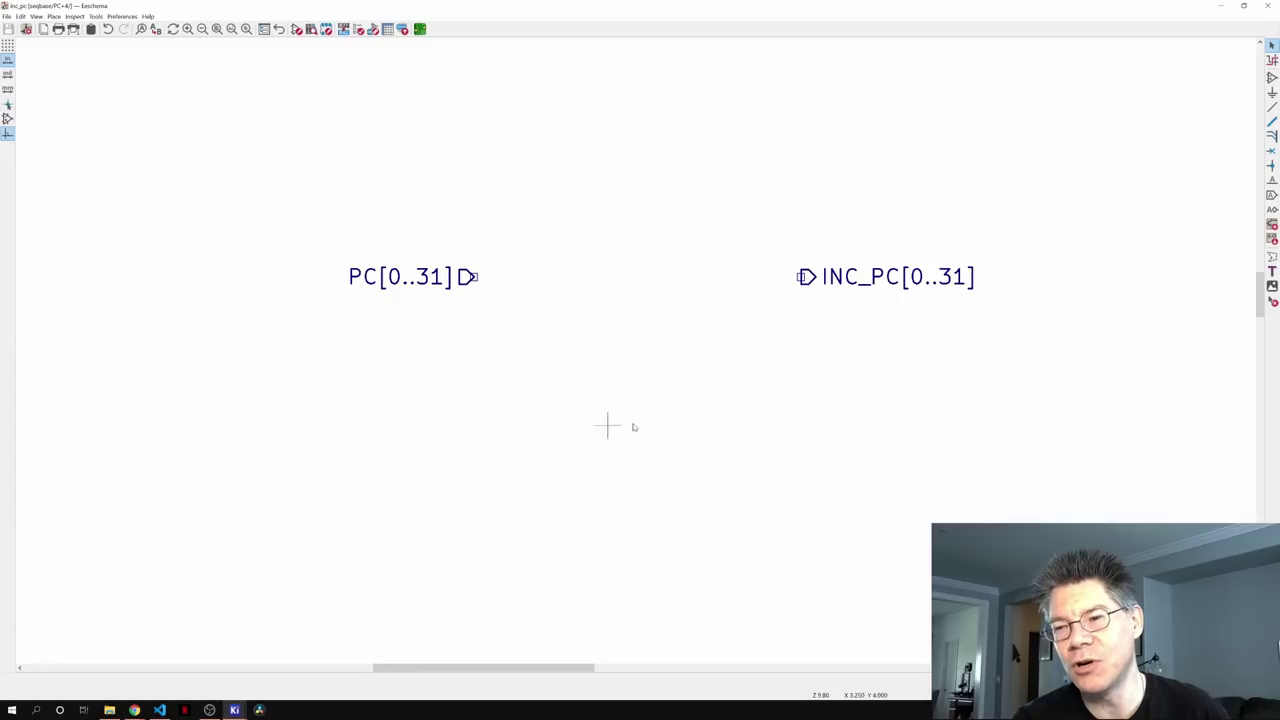
- Place the text note "ALU CARD HERE" above the gap between the PC[0..31] and INC_PC[0..31] labels
scroll(606, 354, "down", 3)
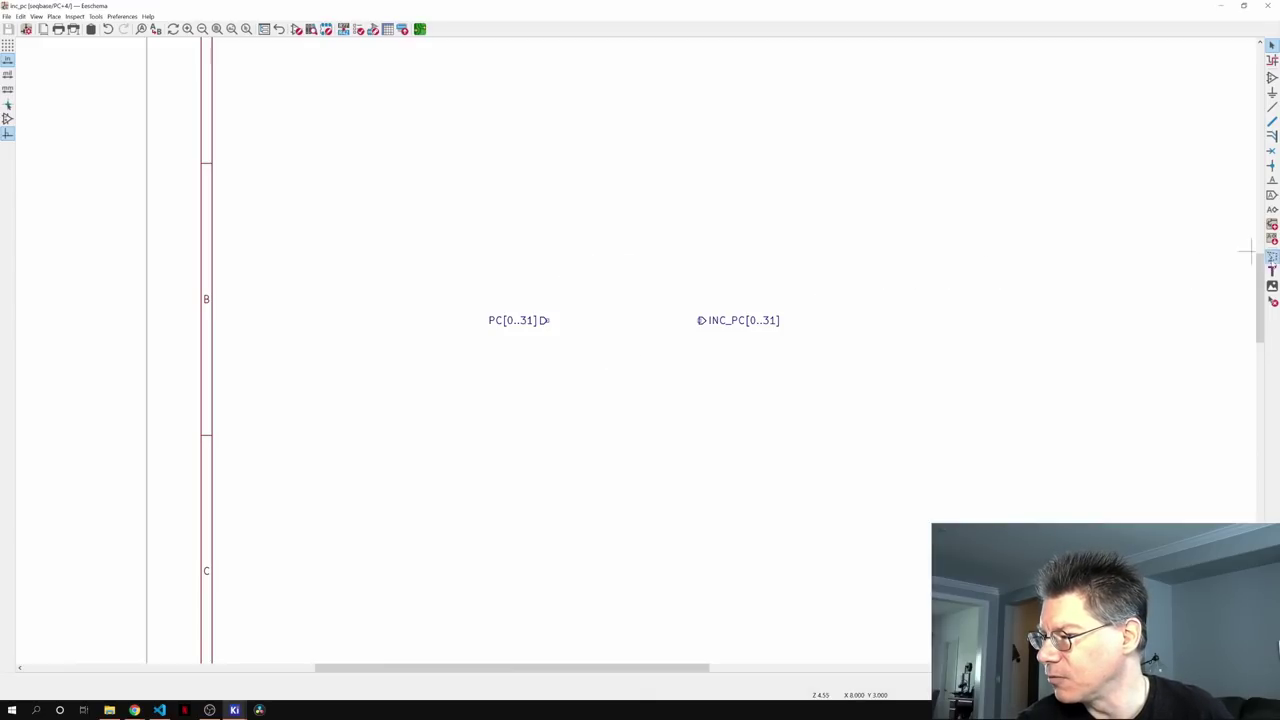
left_click(1272, 271)
left_click(590, 295)
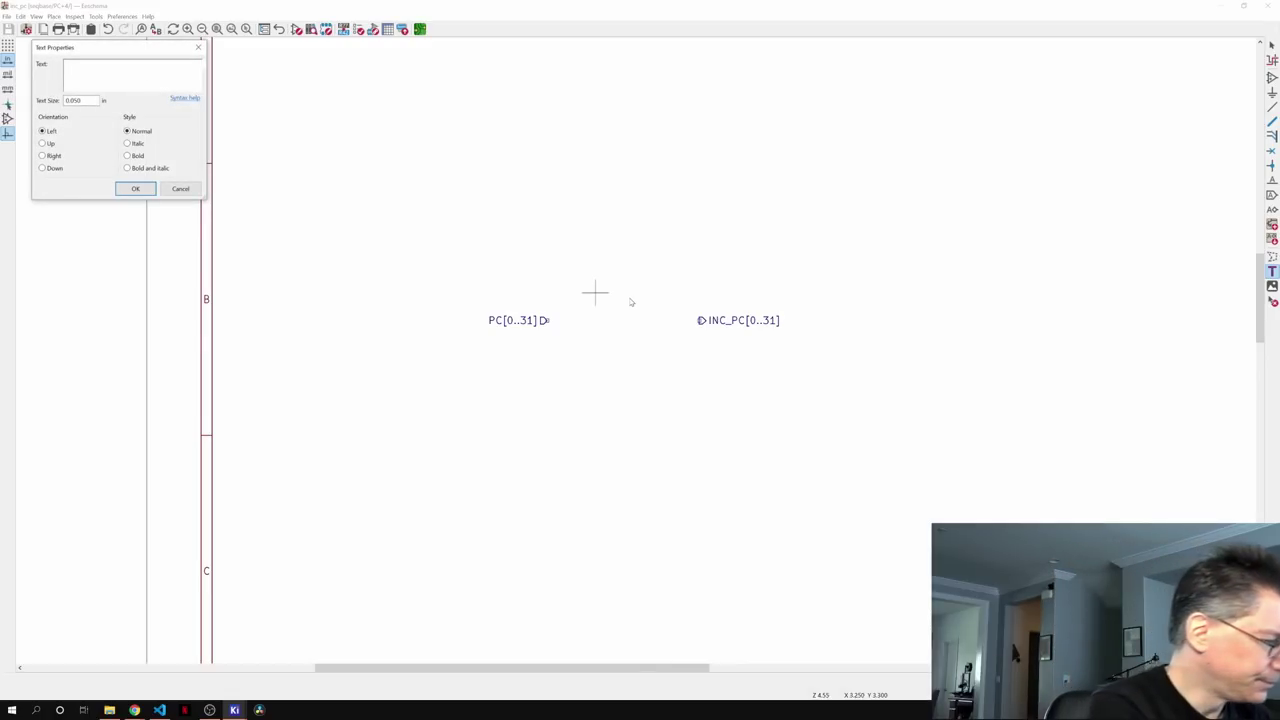
type("ALU CARD HERE")
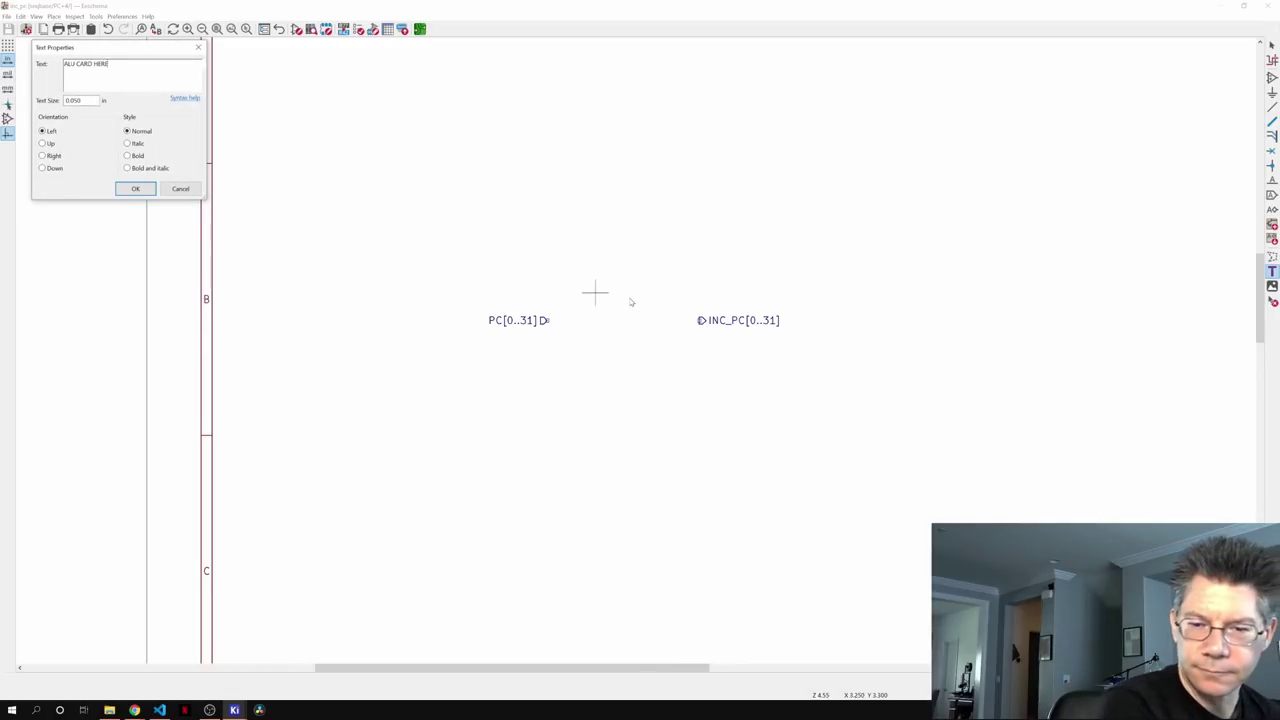
left_click(135, 188)
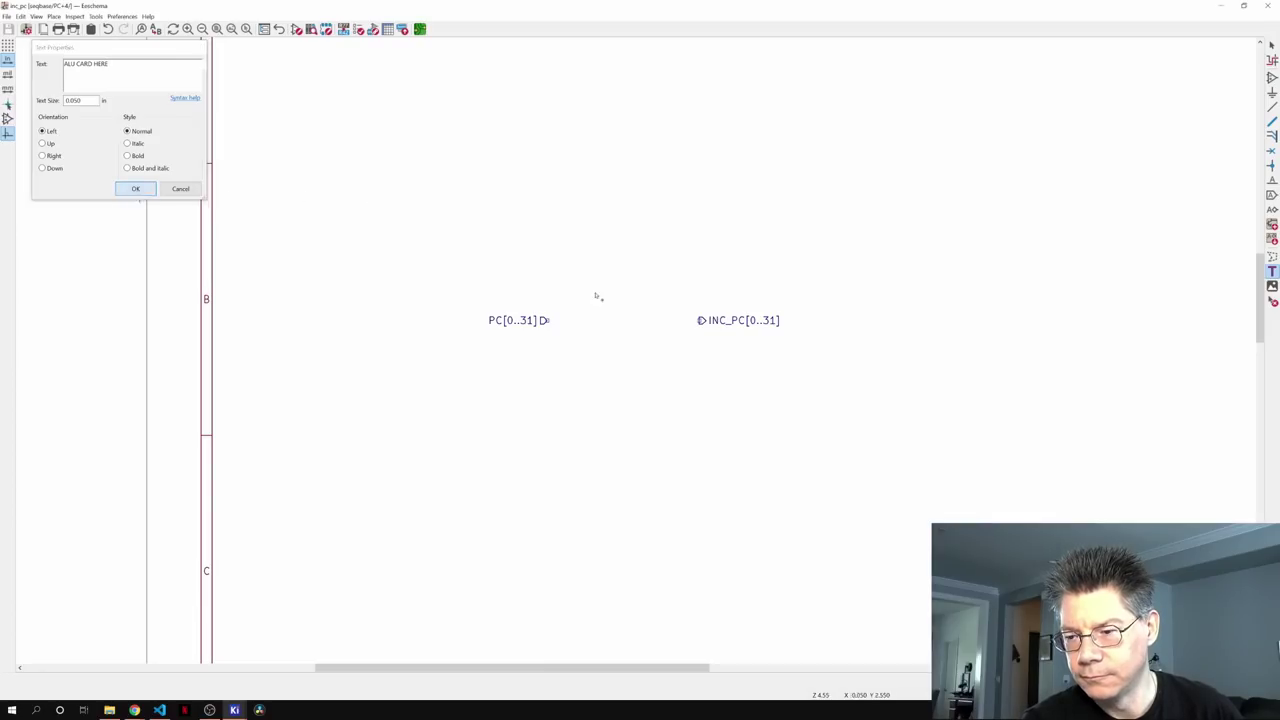
left_click(596, 278)
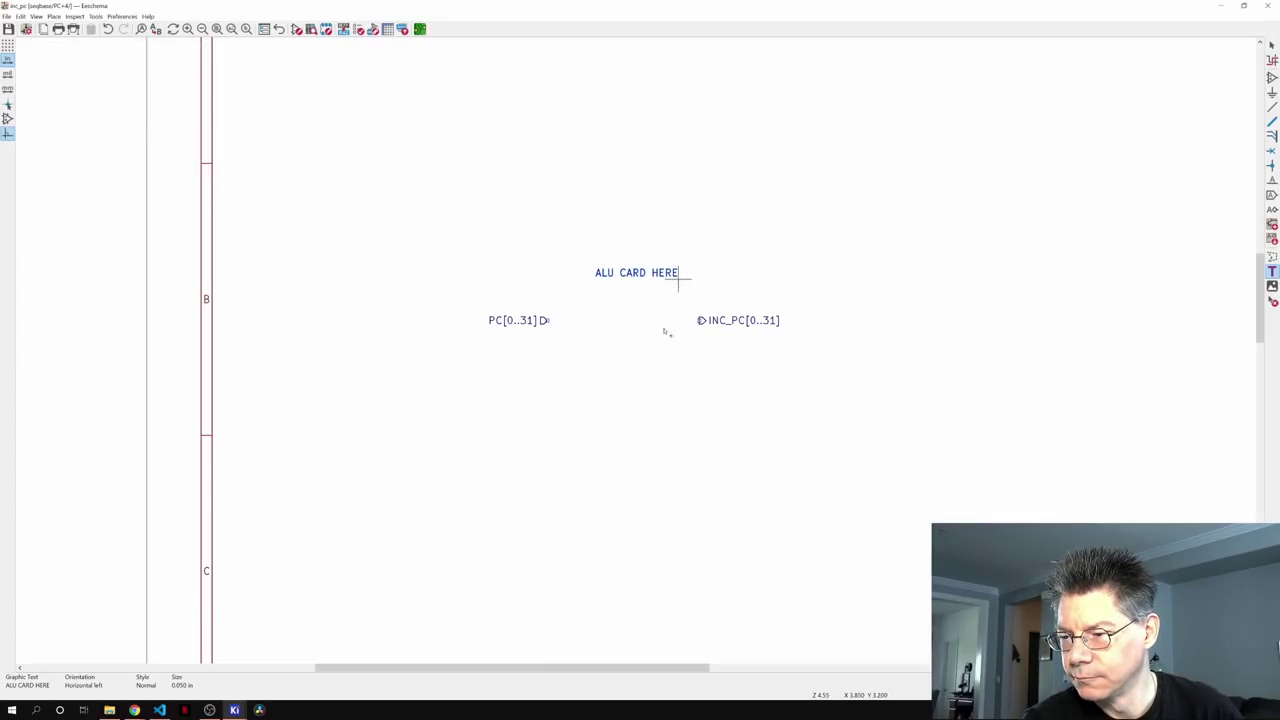
right_click(697, 372)
left_click(712, 378)
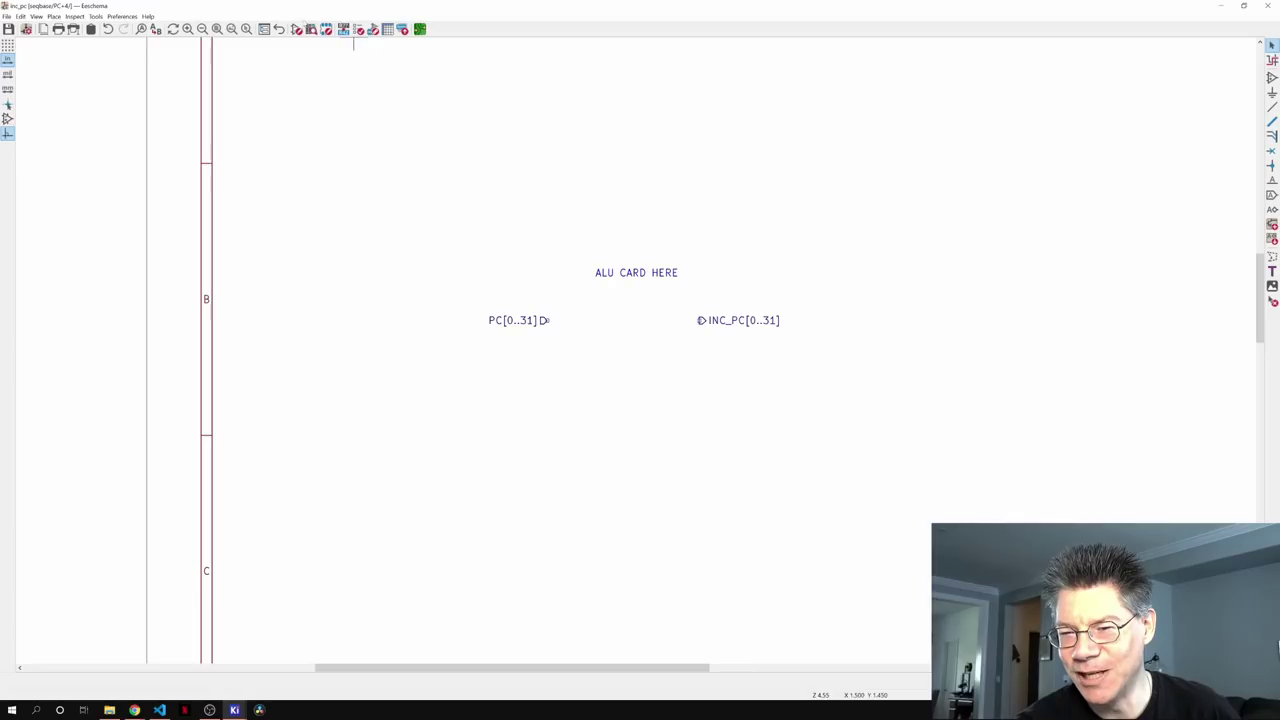
- Return to the root sheet and review the wiring between SEQ_ROM, TRAP_ROM, MTVEC_SEL and MUX_CARD_CONNS
left_click(279, 28)
scroll(600, 250, "down", 3)
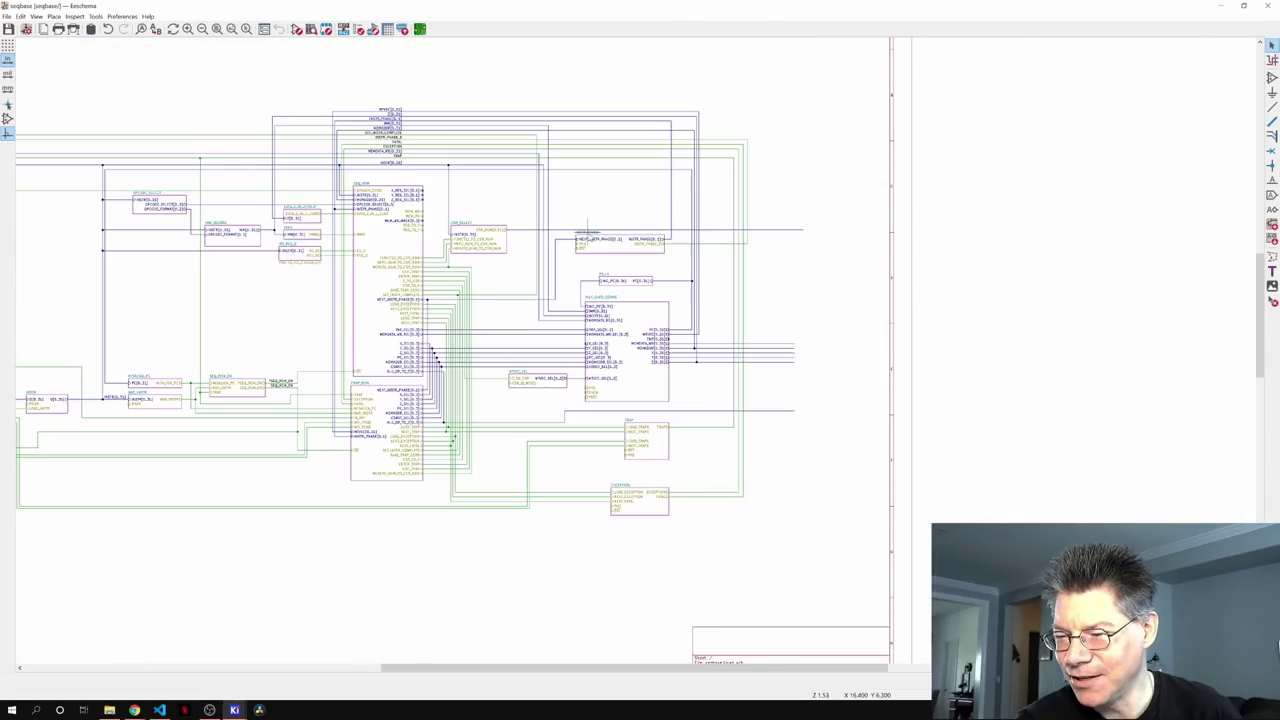
scroll(600, 250, "up", 2)
middle_click_drag(602, 253, 698, 256)
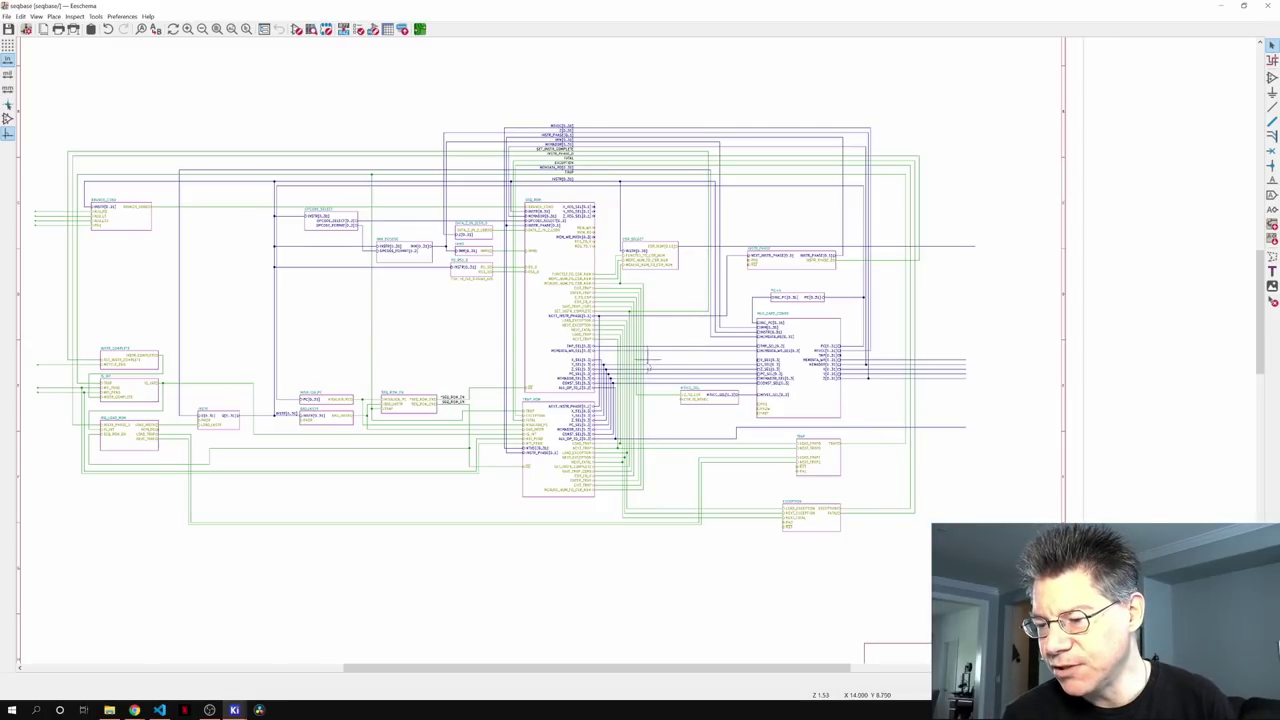
scroll(626, 378, "up", 3)
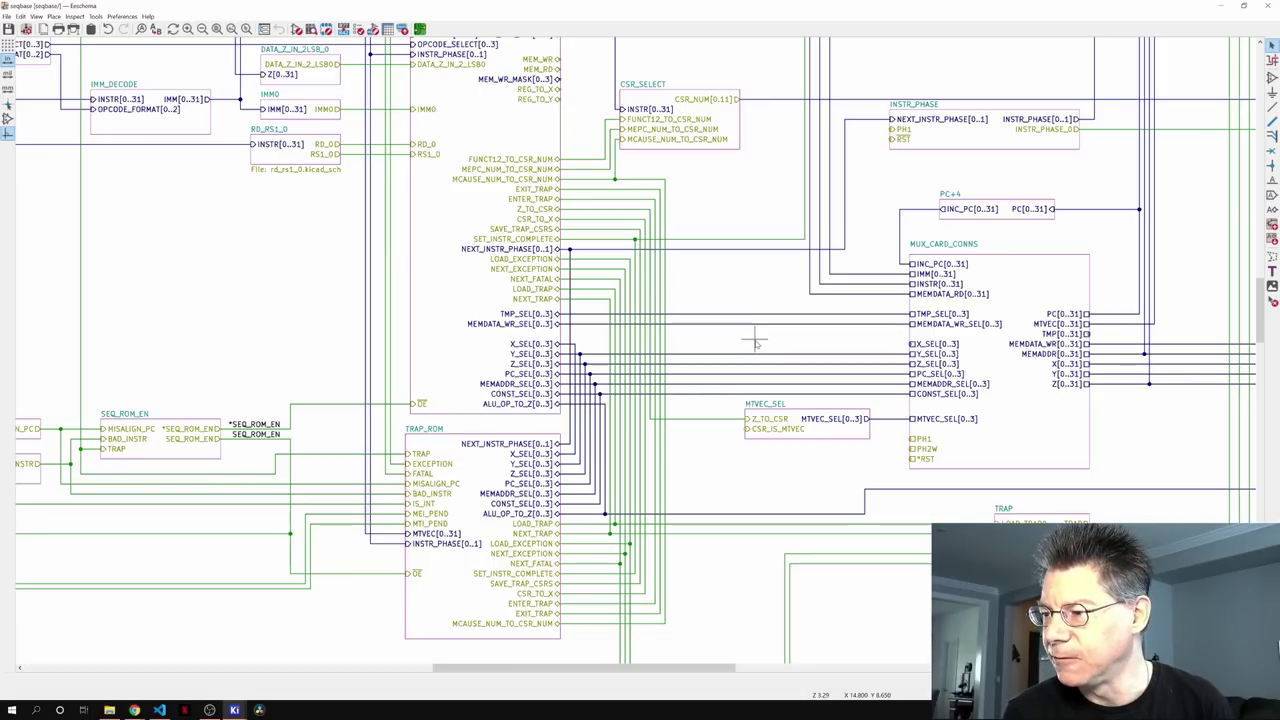
scroll(756, 343, "down", 1)
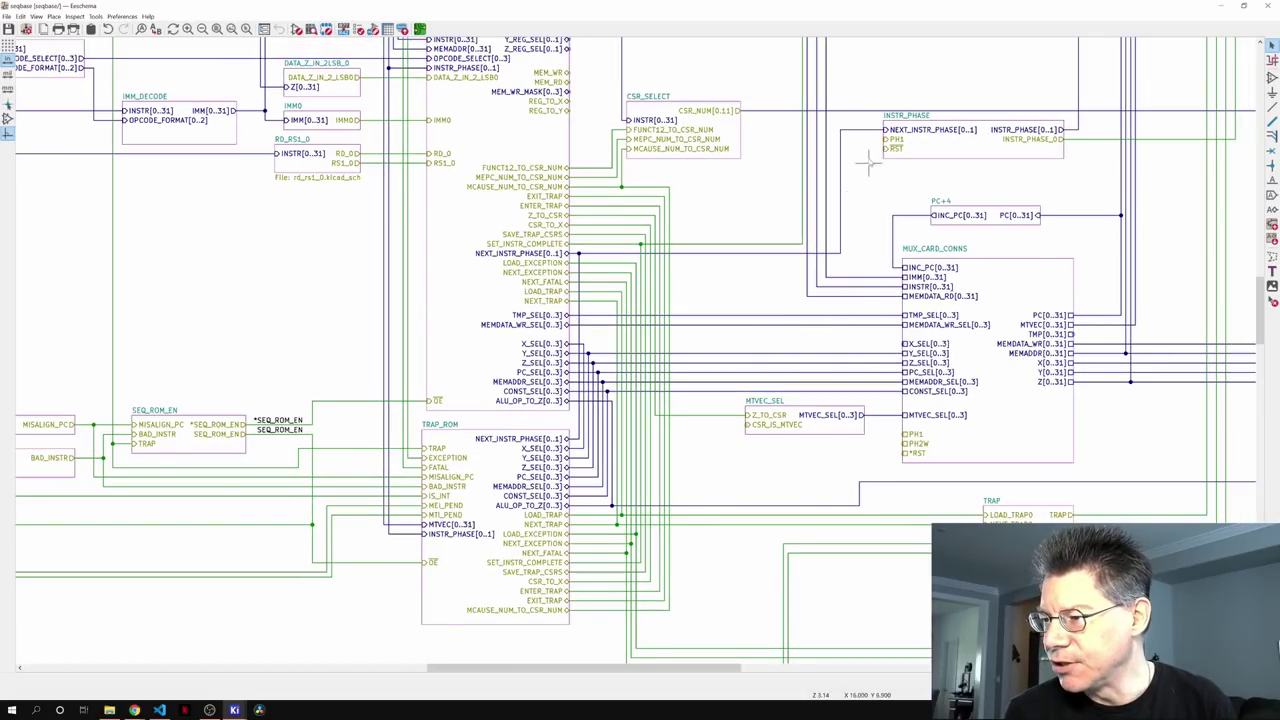
middle_click_drag(662, 362, 724, 369)
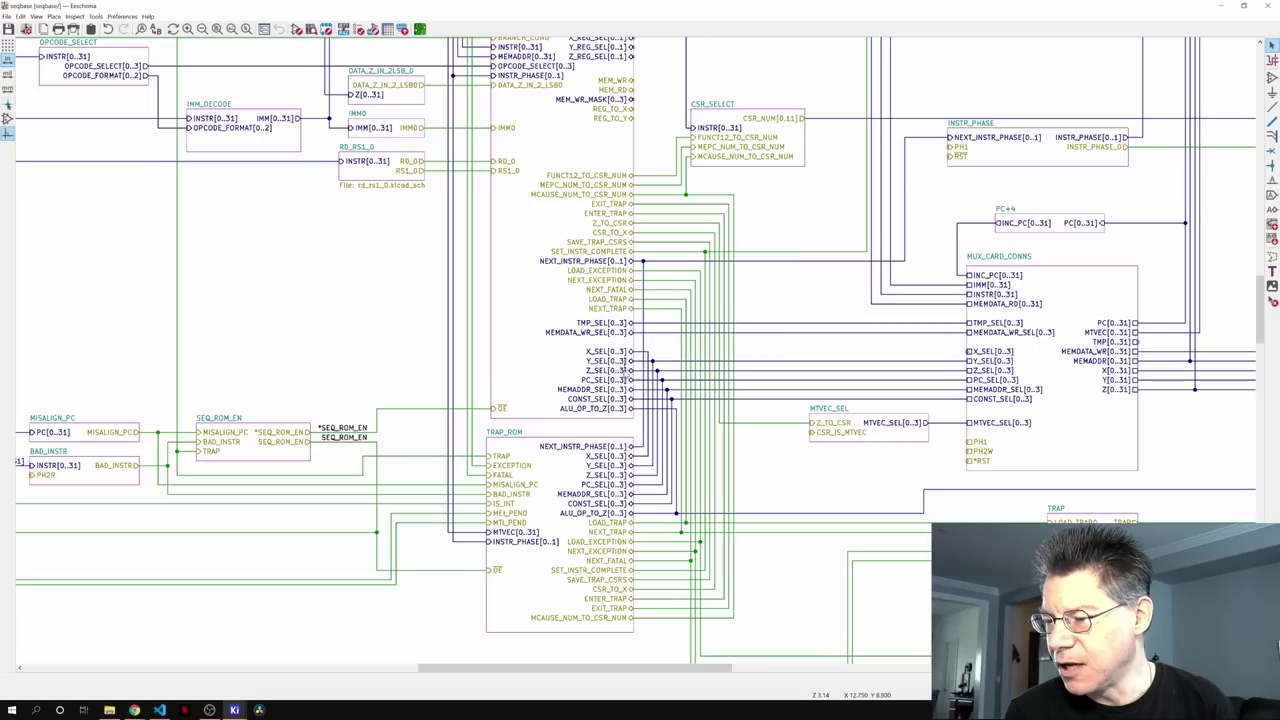
- Review the wiring between BRANCH_COND, INSTR_COMPLETE, IS_INT, IRQ_LOAD_ROM, INSTR and the decode blocks feeding SEQ_ROM
scroll(624, 371, "left", 10, "ctrl")
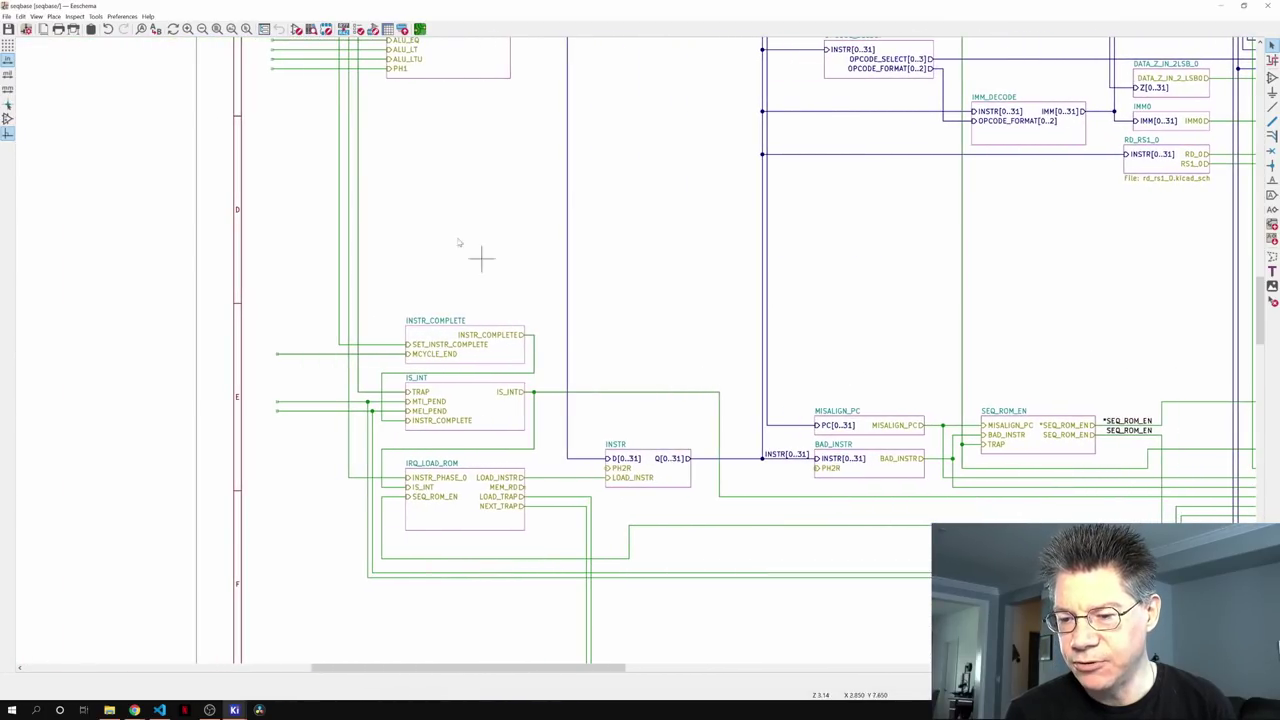
scroll(600, 330, "down", 2)
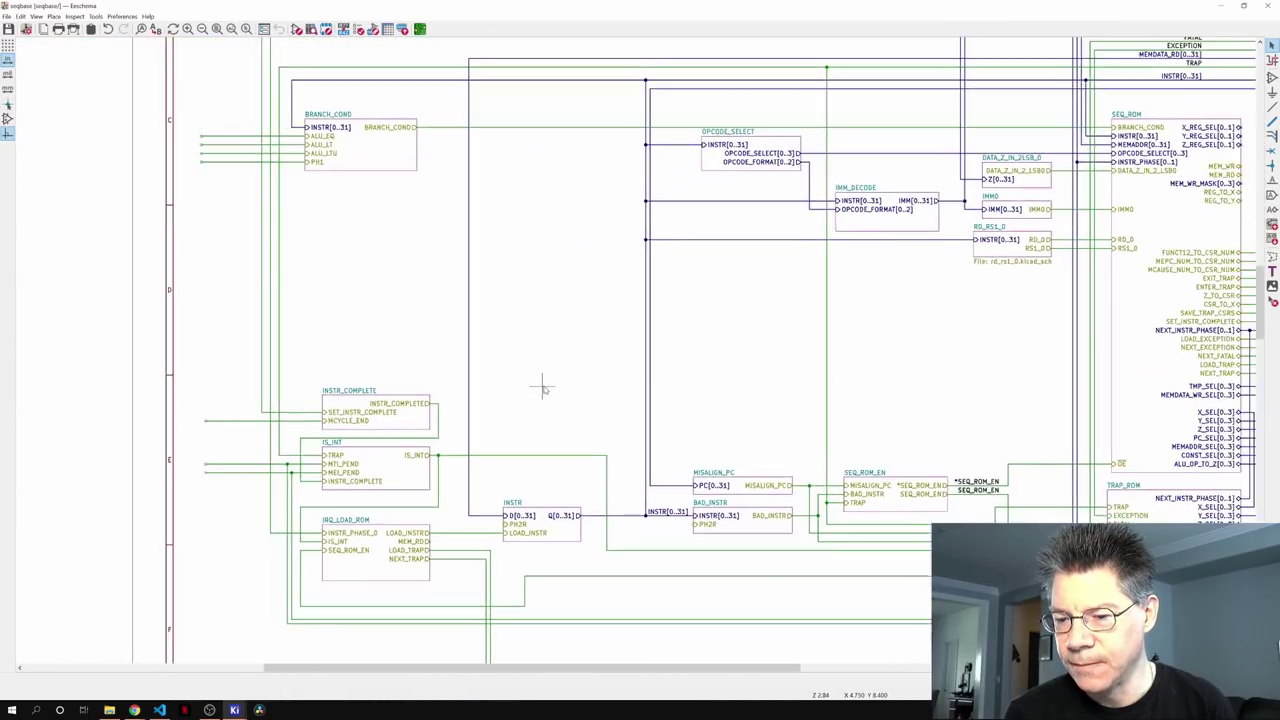
scroll(570, 375, "down", 5)
scroll(548, 368, "up", 5)
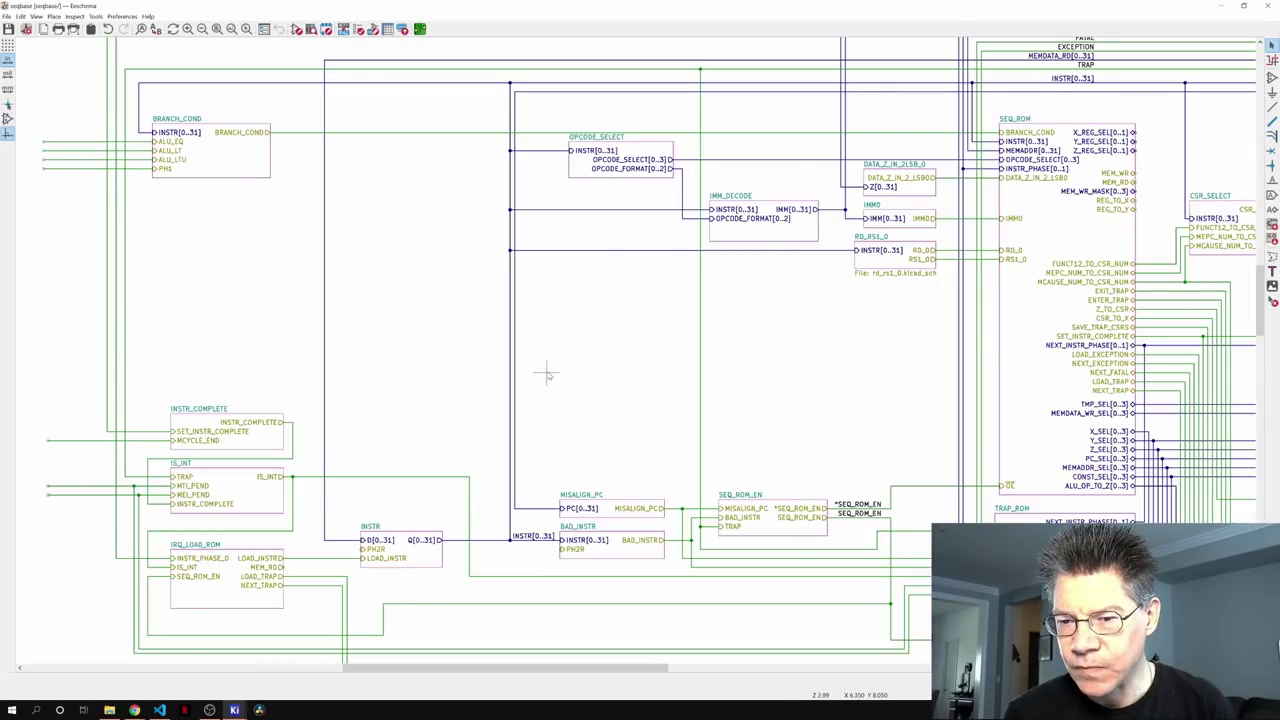
scroll(547, 375, "down", 5)
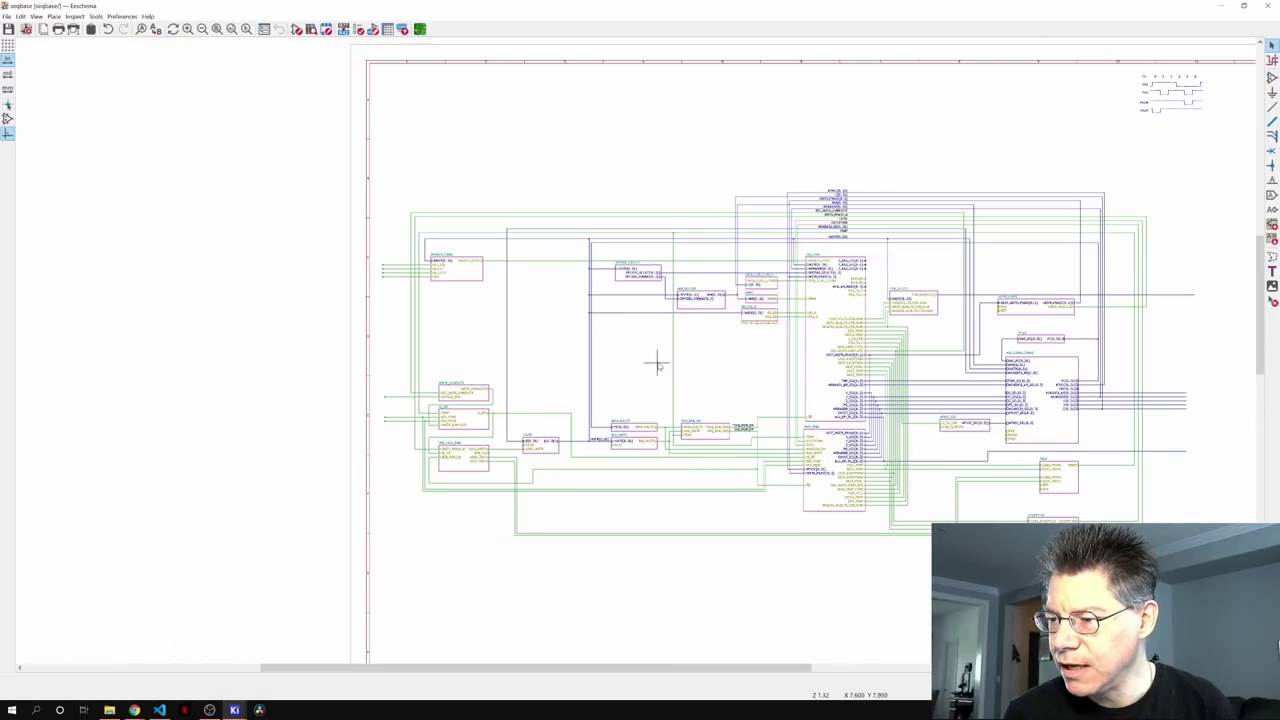
- Examine the PH1, PH2, PH2W and PH2R timing diagram near the upper corner of the root sheet
scroll(500, 334, "right", 10)
scroll(434, 366, "up", 3)
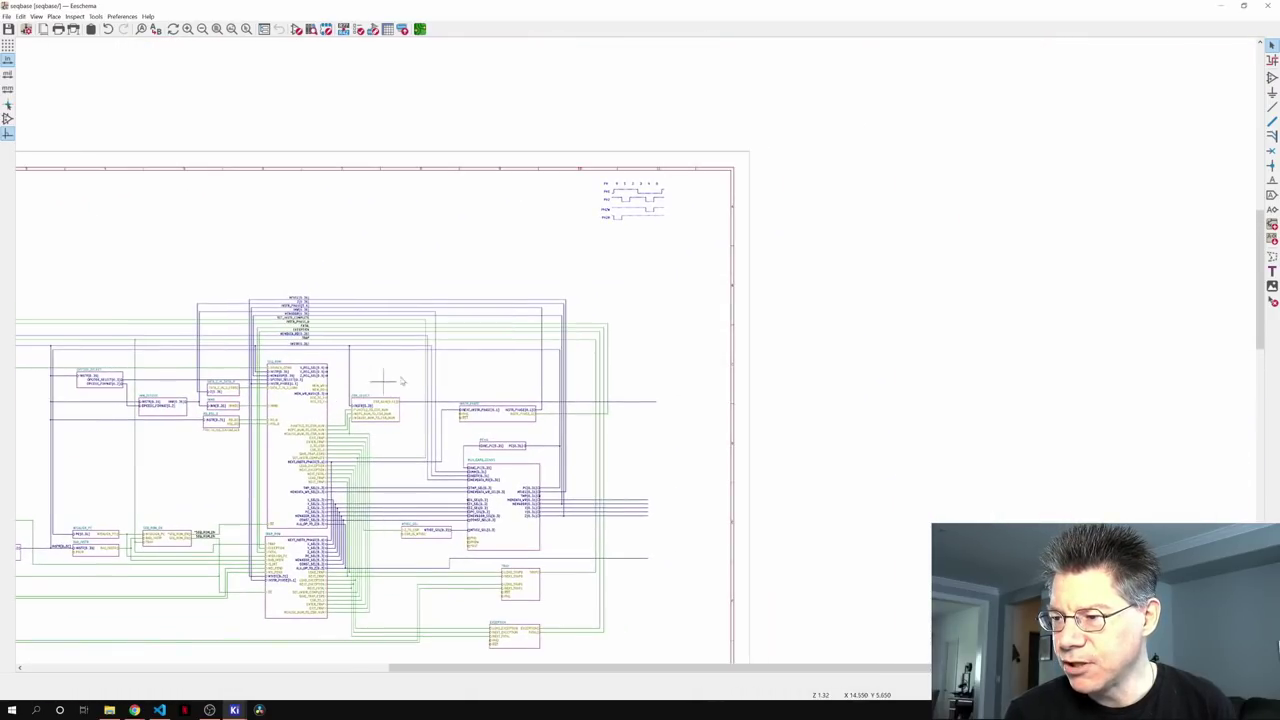
scroll(481, 343, "up", 3)
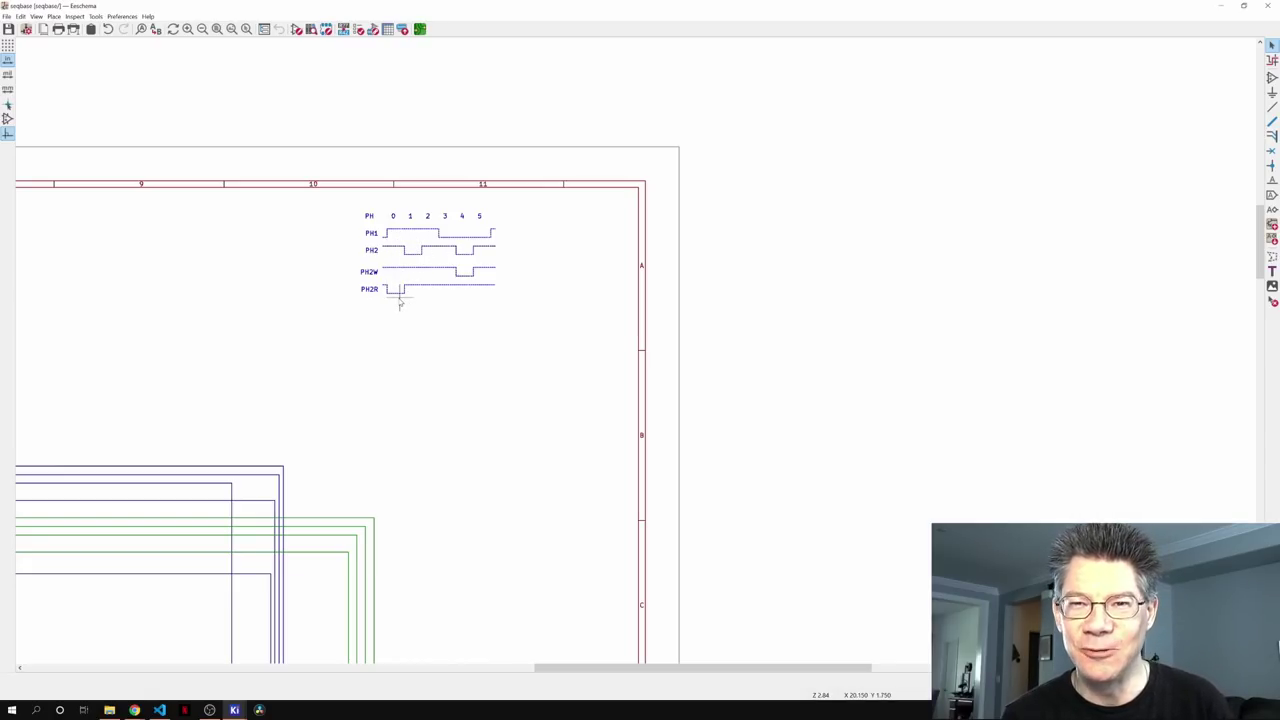
key("w")
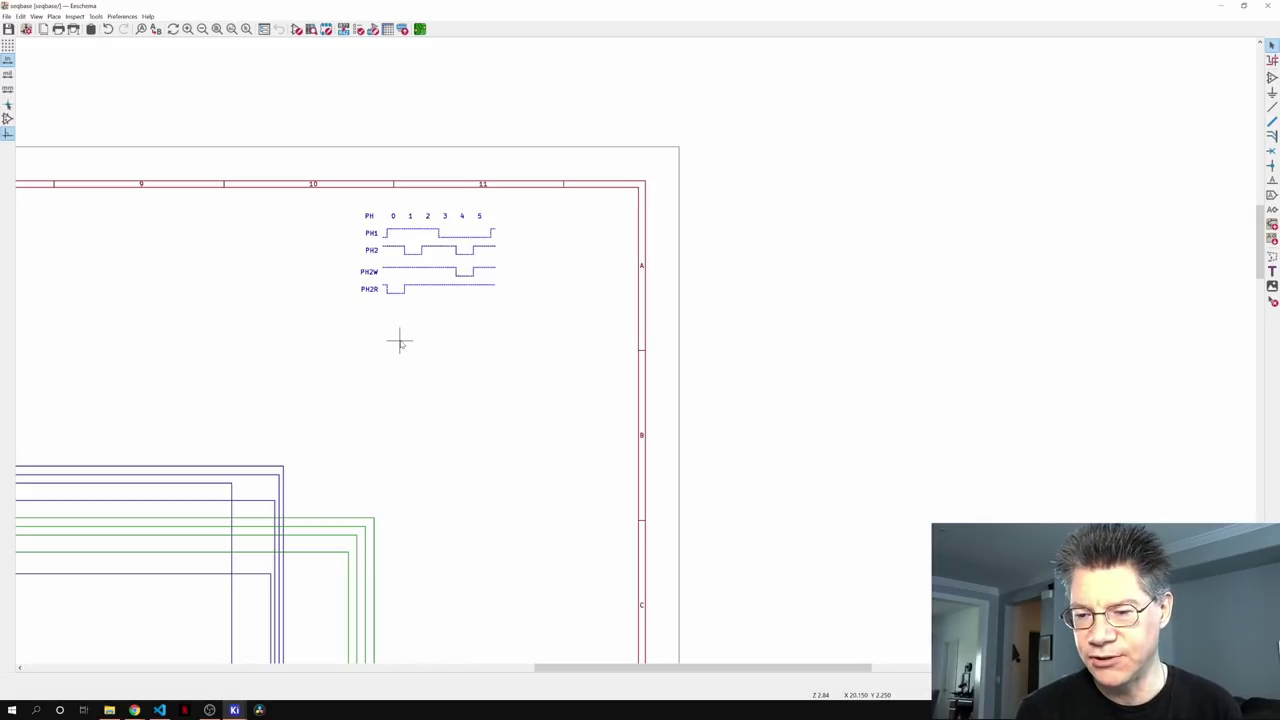
- Find the IMM_DECODE block, inspect the bus connections inside its sheet and return to the root sheet
scroll(399, 342, "down", 5)
scroll(390, 370, "up", 4)
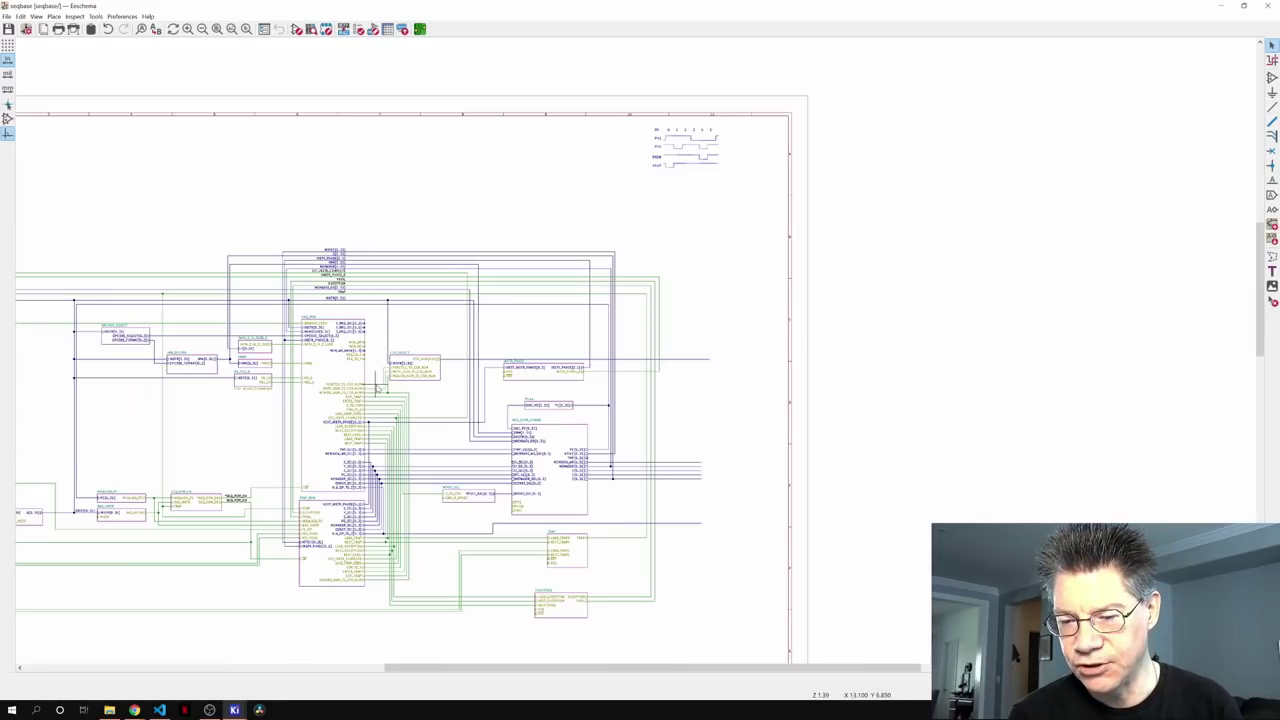
middle_click_drag(378, 387, 620, 338)
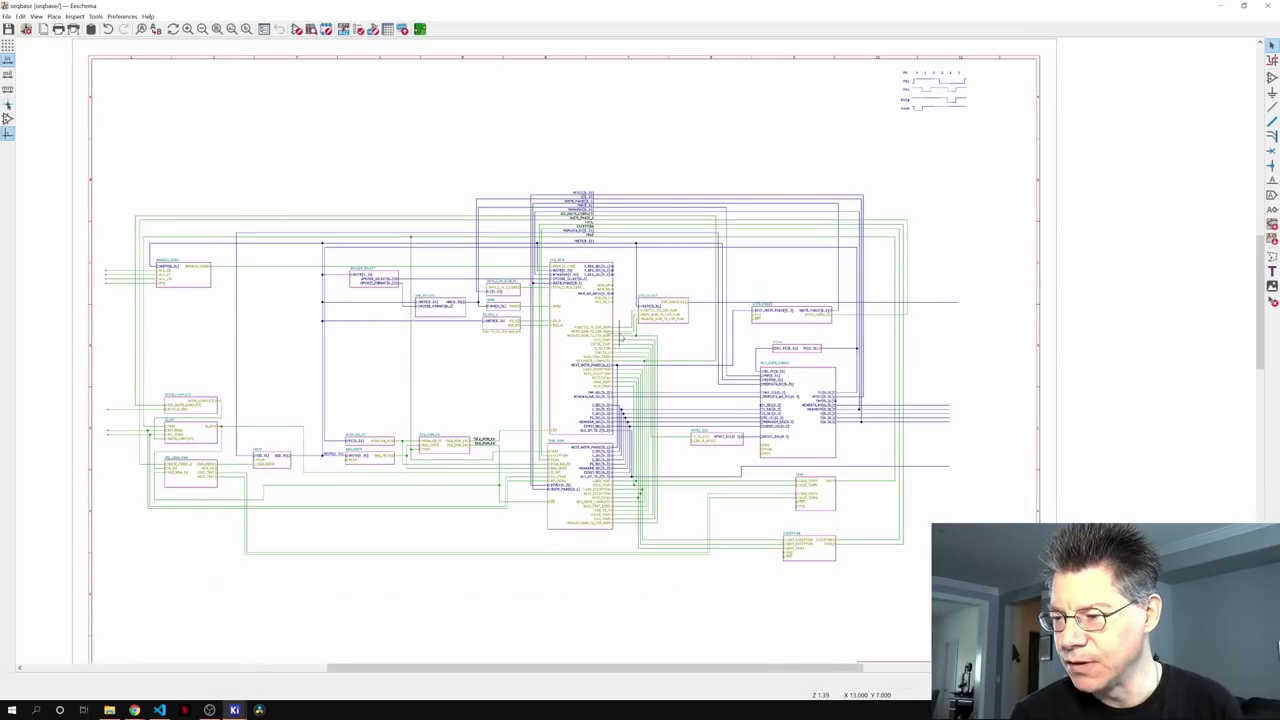
scroll(584, 387, "up", 1)
middle_click_drag(582, 389, 552, 314)
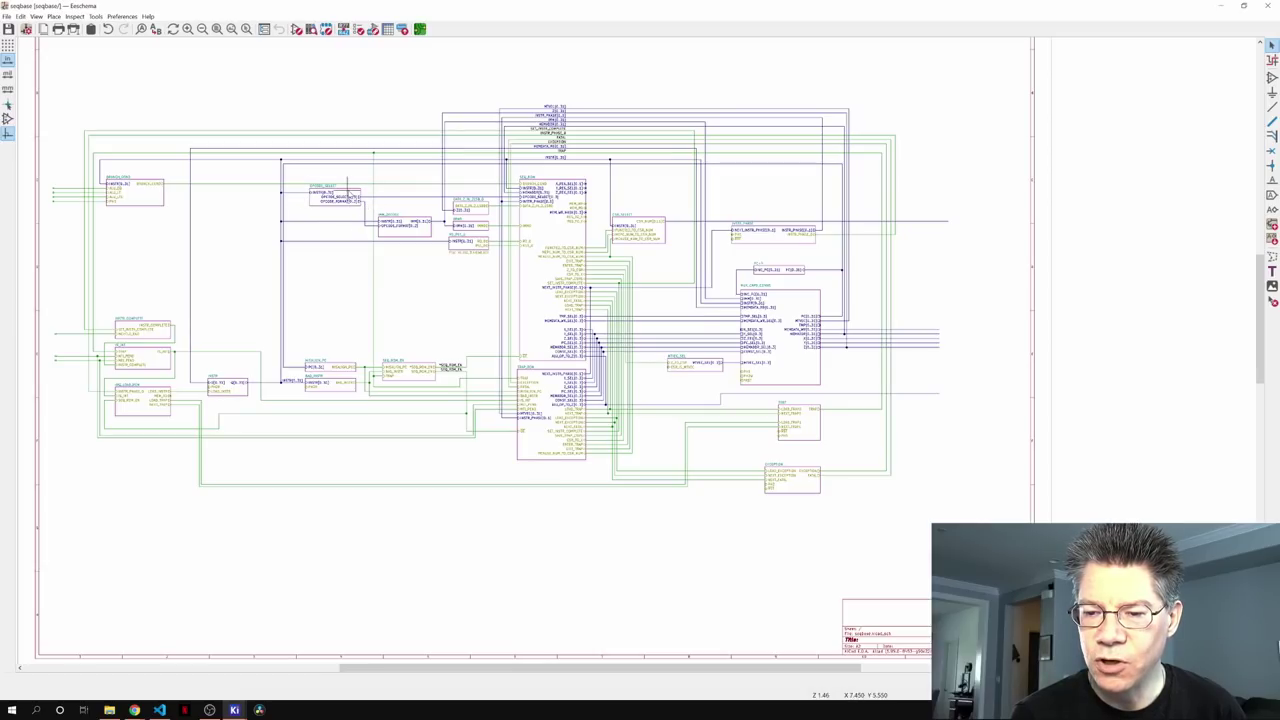
double_click(406, 228)
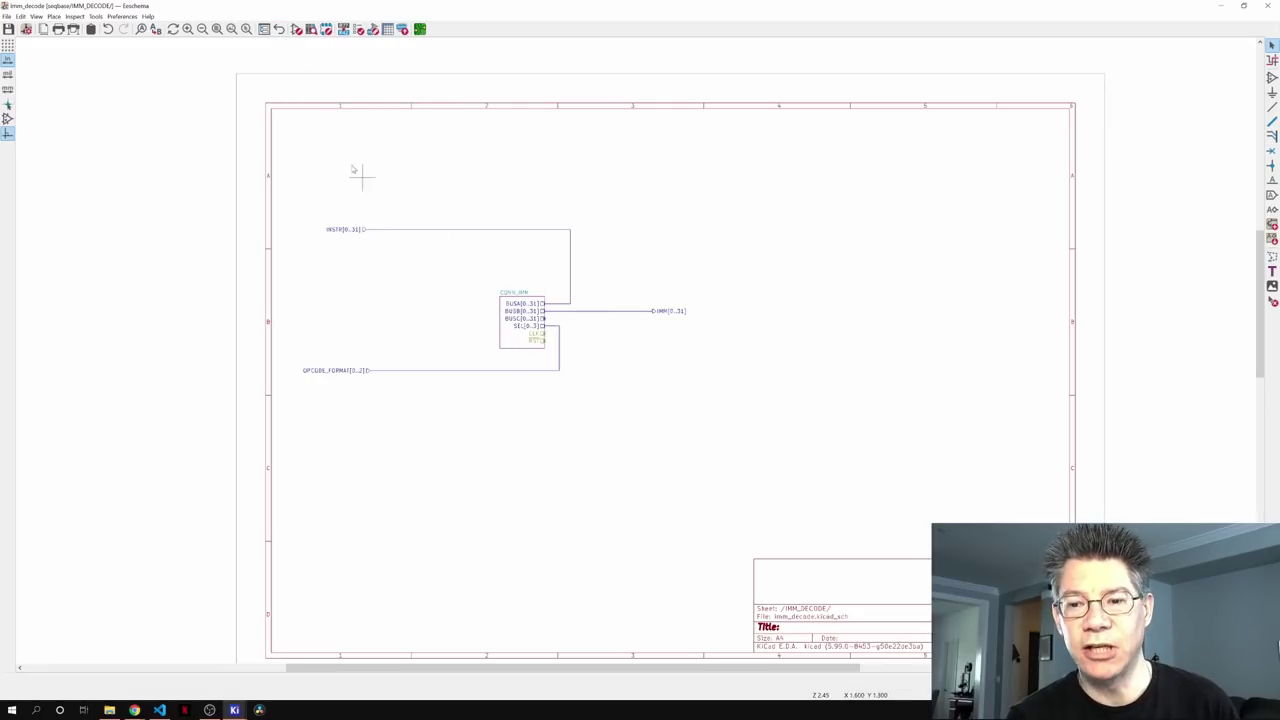
left_click(279, 29)
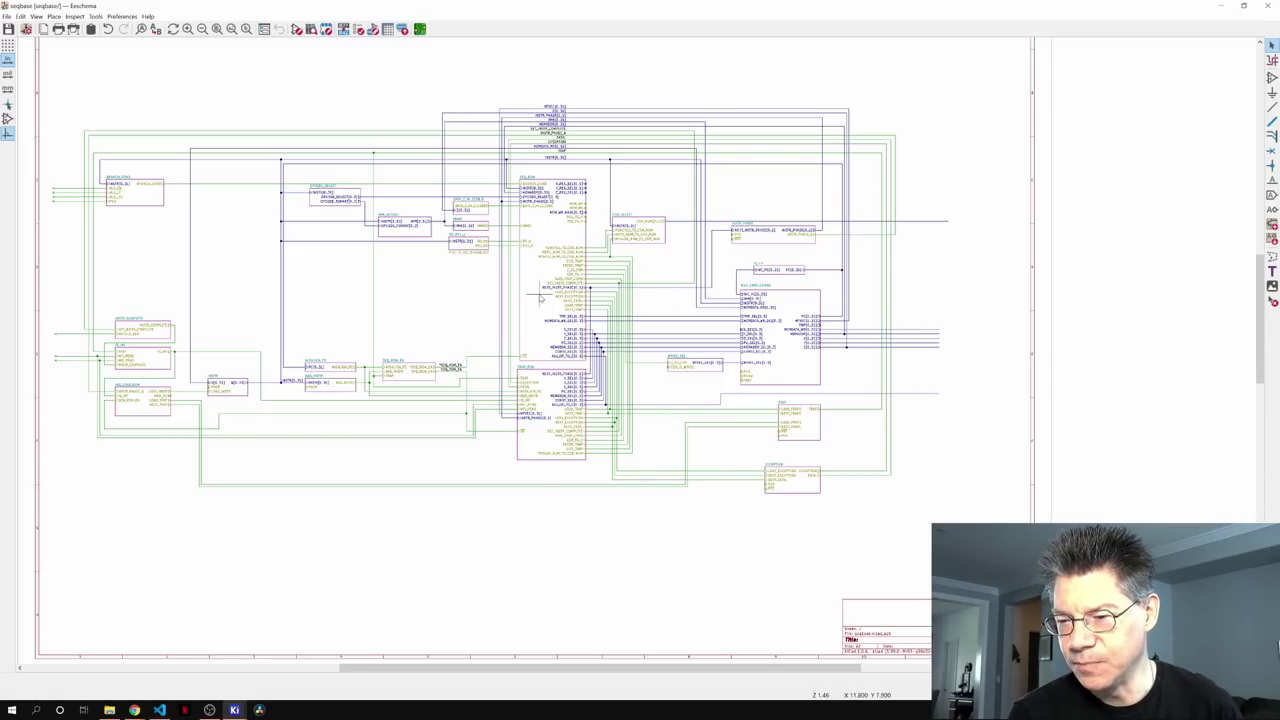
- Shift the SEQ_ROM block slightly off its wires and undo that move
middle_click_drag(471, 294, 486, 314)
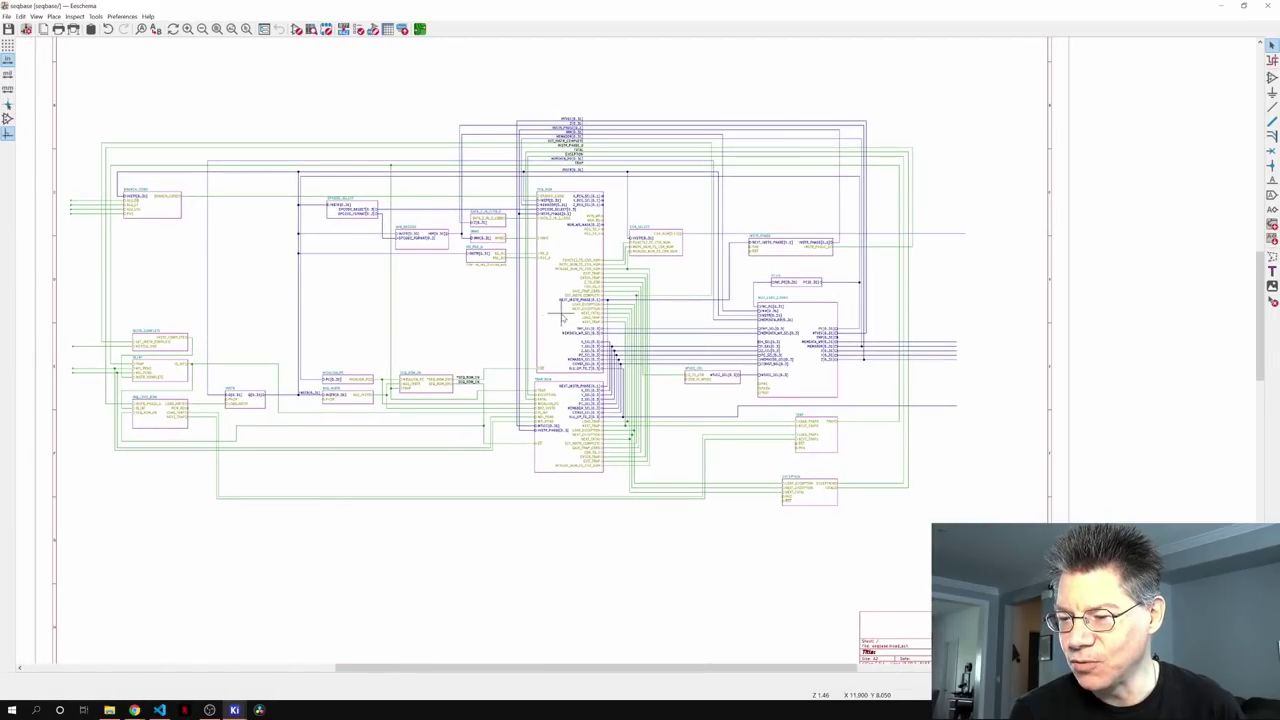
left_click_drag(562, 316, 579, 304)
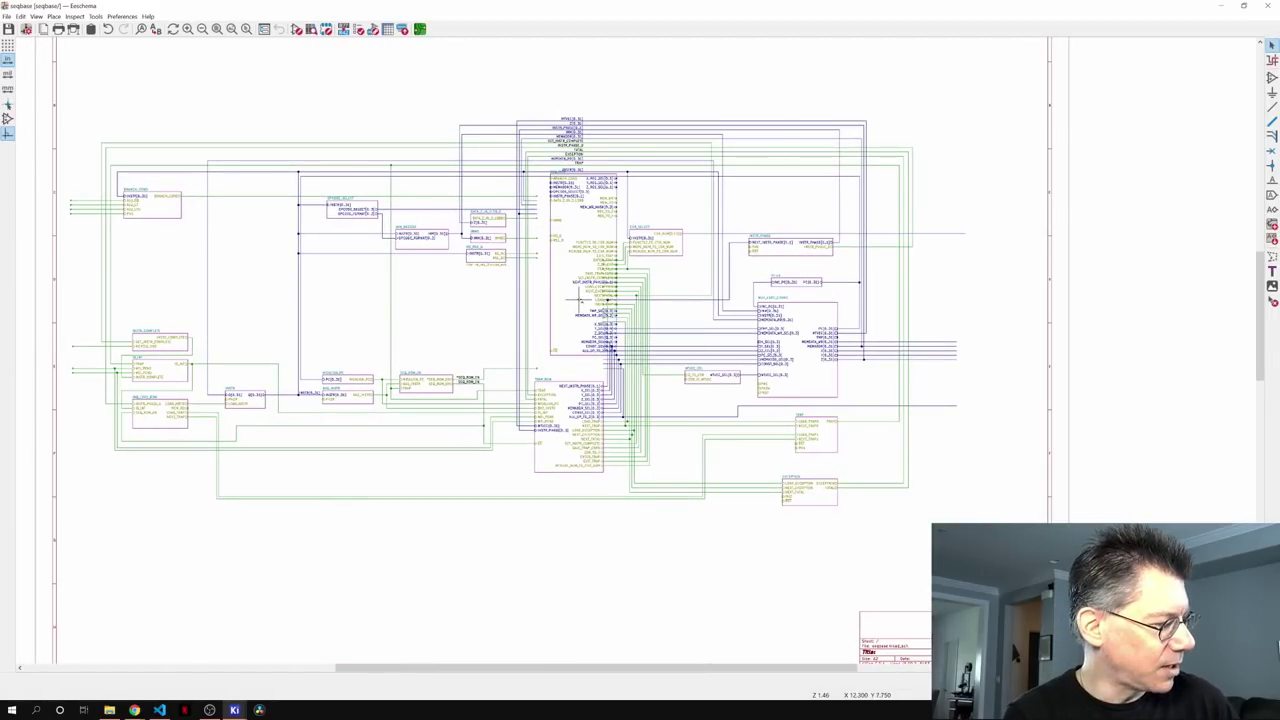
key("ctrl+z")
mouse_move(451, 314)
middle_mouse_down()
mouse_move(503, 323)
mouse_move(467, 322)
middle_mouse_up()
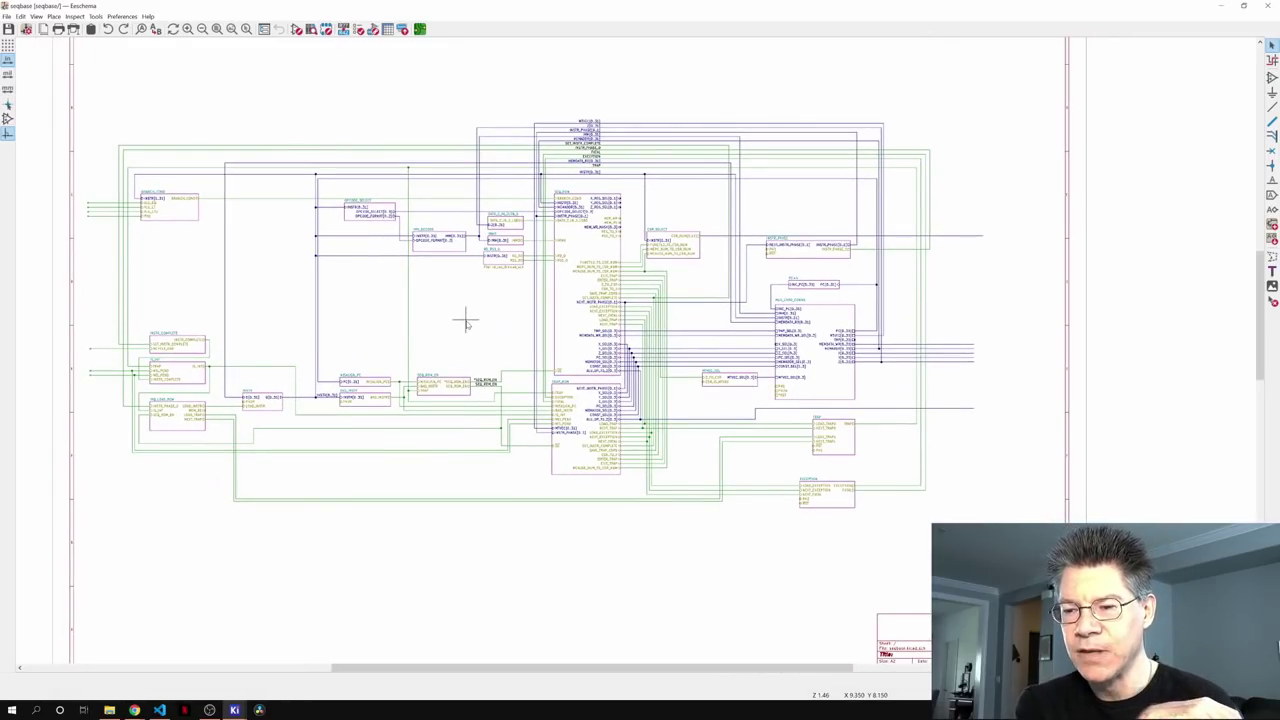